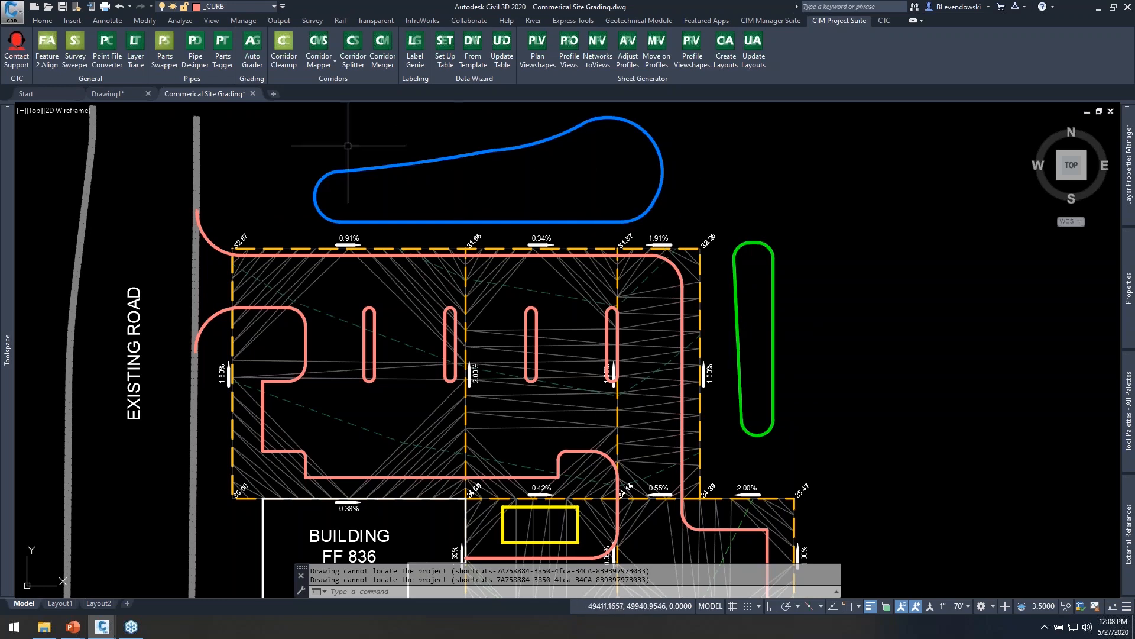
# - Examine the parking lot's setup grid, checking corner elevations, slope labels and surface elevations around the building, islands and curbs
pyautogui.moveTo(447, 267); pyautogui.dragTo(477, 194, button='middle')
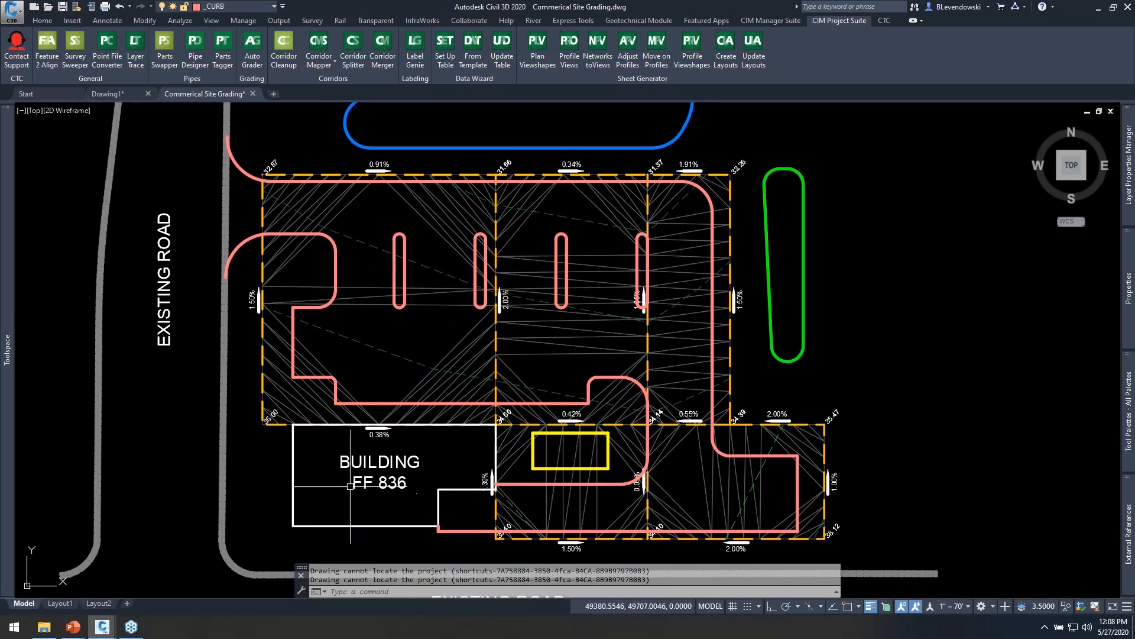
pyautogui.moveTo(482, 466)
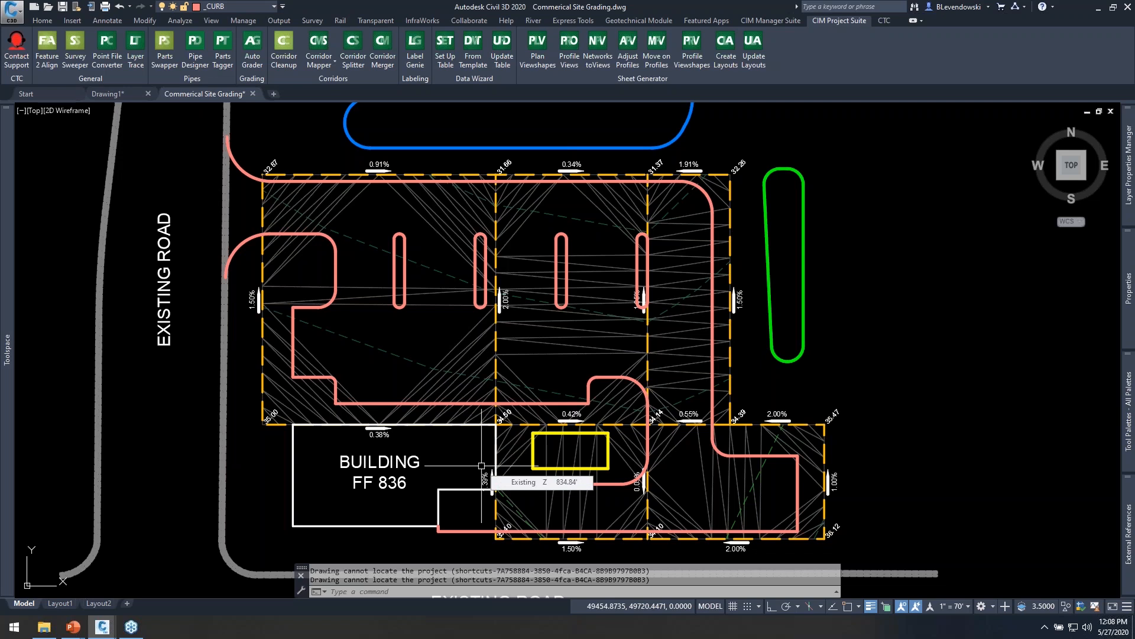
pyautogui.scroll(2, 389, 213)
pyautogui.moveTo(389, 213)
pyautogui.mouseDown(button='middle')
pyautogui.moveTo(409, 260)
pyautogui.moveTo(399, 263)
pyautogui.mouseUp(button='middle')
pyautogui.moveTo(400, 263)
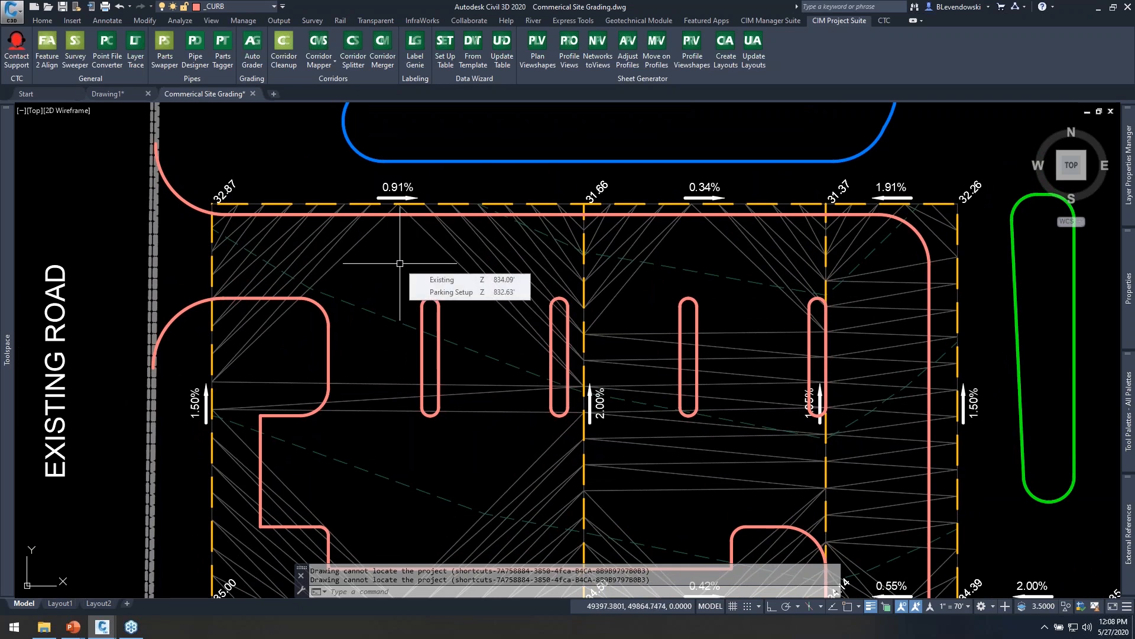
pyautogui.moveTo(464, 372)
pyautogui.mouseDown(button='middle')
pyautogui.moveTo(513, 290)
pyautogui.moveTo(364, 271)
pyautogui.moveTo(343, 230)
pyautogui.mouseUp(button='middle')
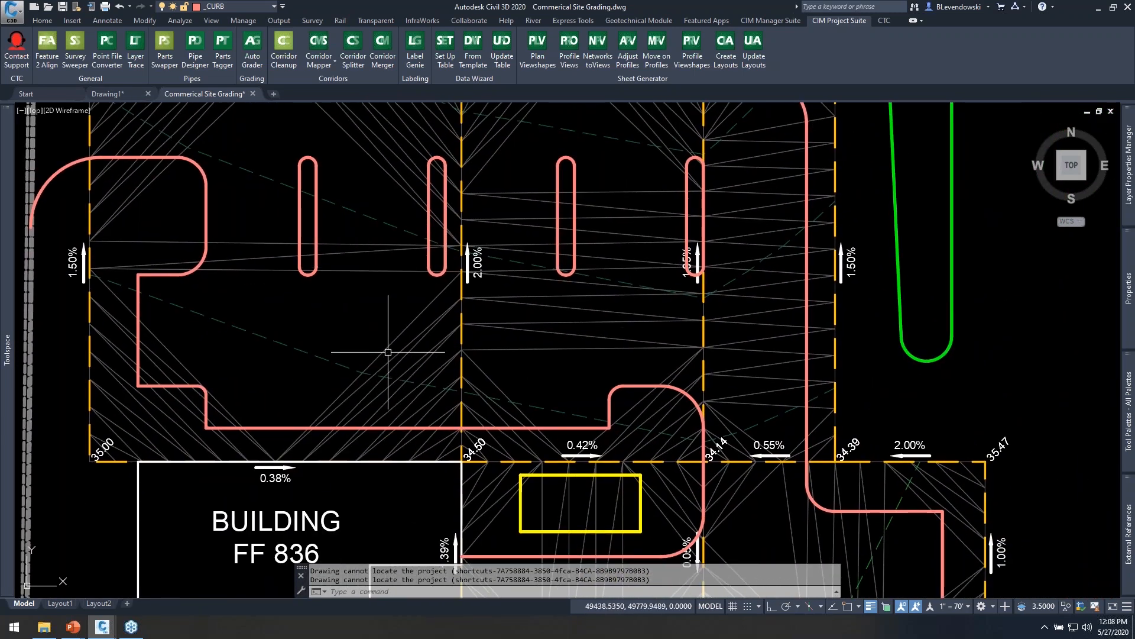
pyautogui.moveTo(388, 351); pyautogui.dragTo(482, 282, button='middle')
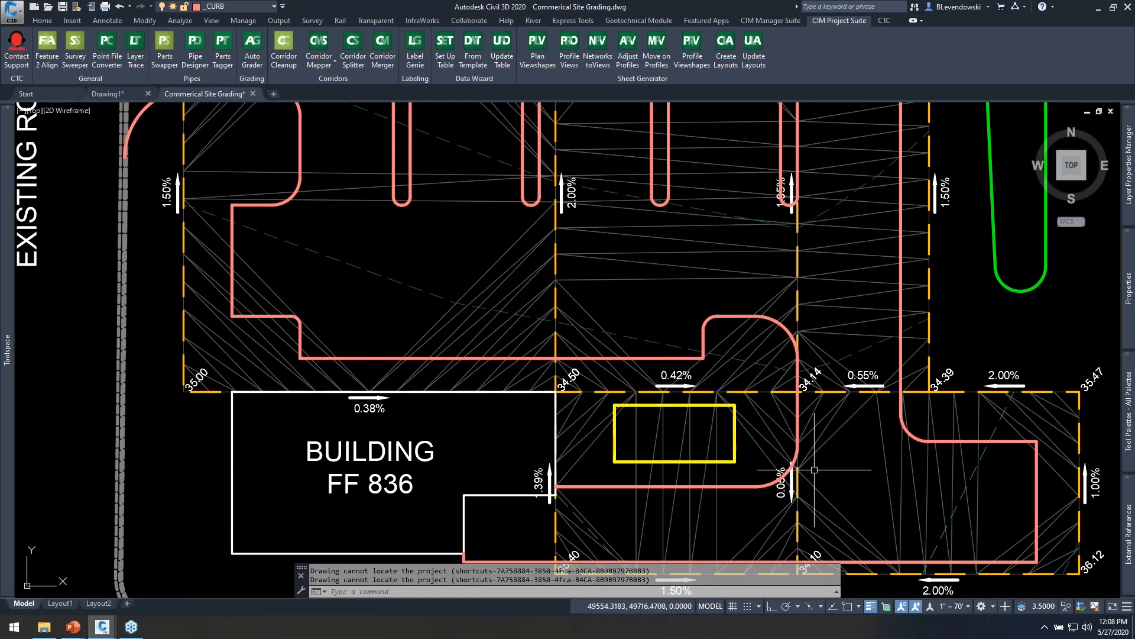
pyautogui.moveTo(852, 473); pyautogui.dragTo(817, 411, button='middle')
pyautogui.moveTo(818, 411)
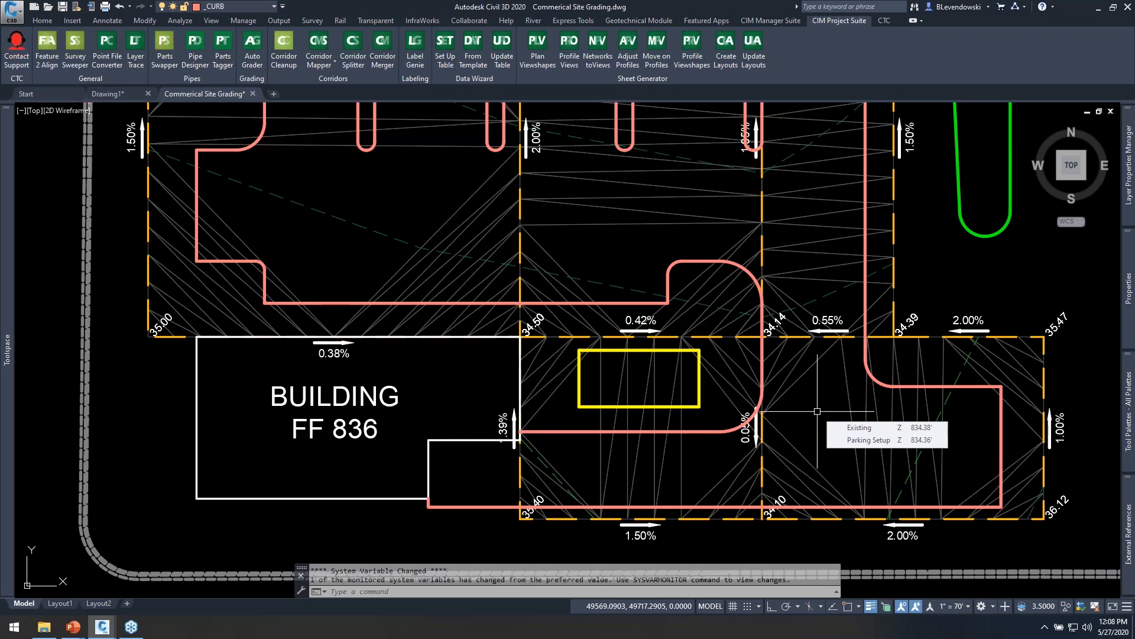
pyautogui.moveTo(375, 182); pyautogui.dragTo(342, 362, button='middle')
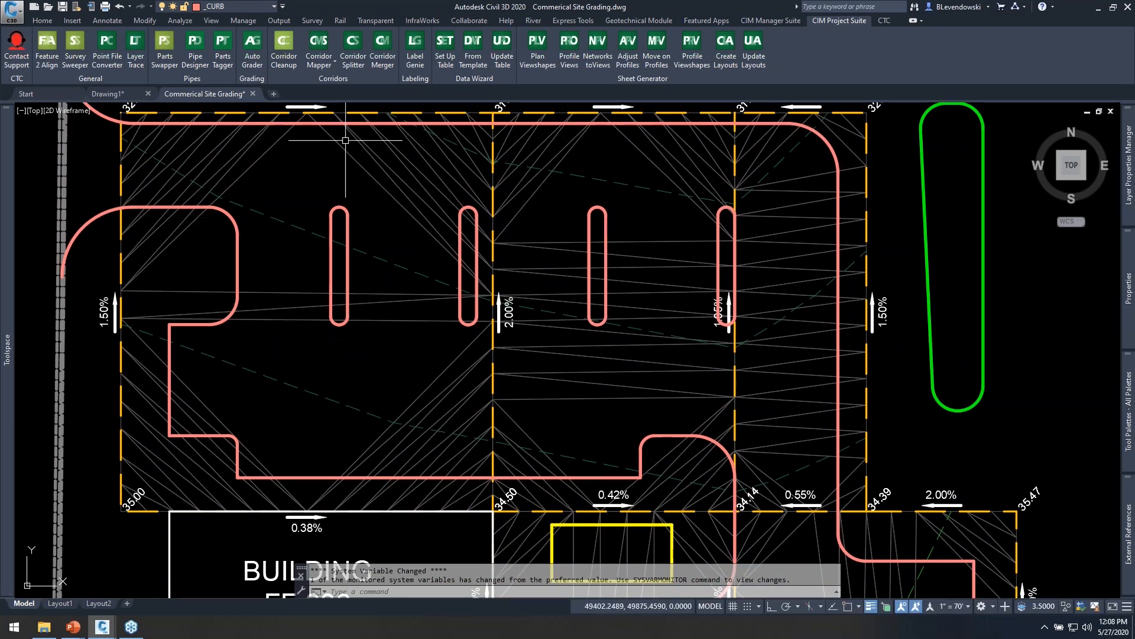
pyautogui.moveTo(556, 355); pyautogui.dragTo(574, 293, button='middle')
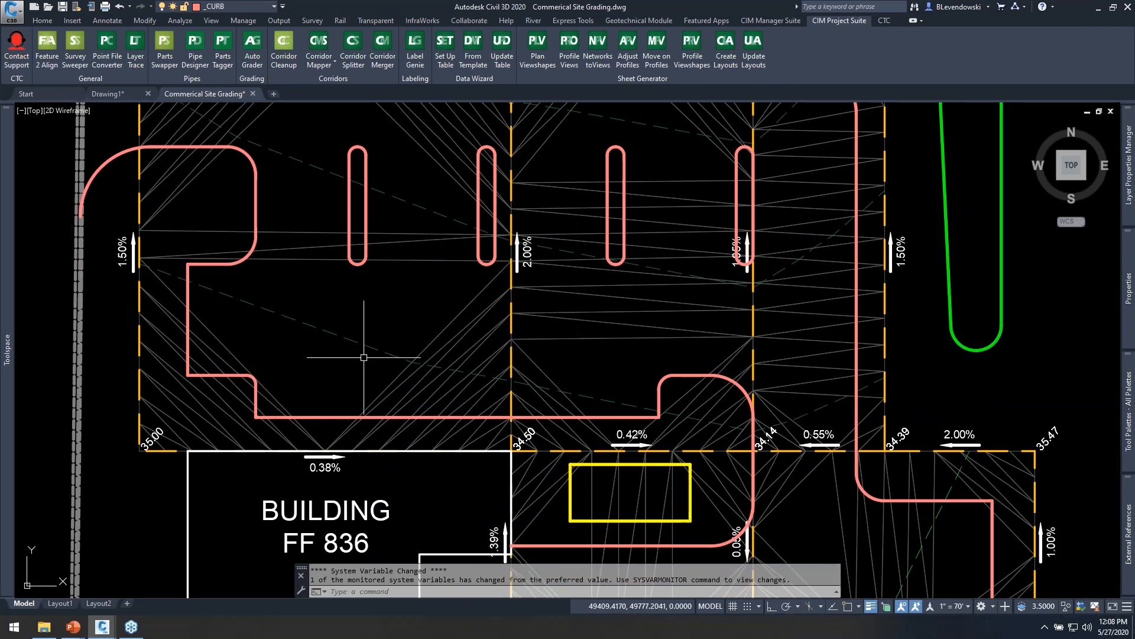
pyautogui.moveTo(380, 298); pyautogui.dragTo(393, 347, button='middle')
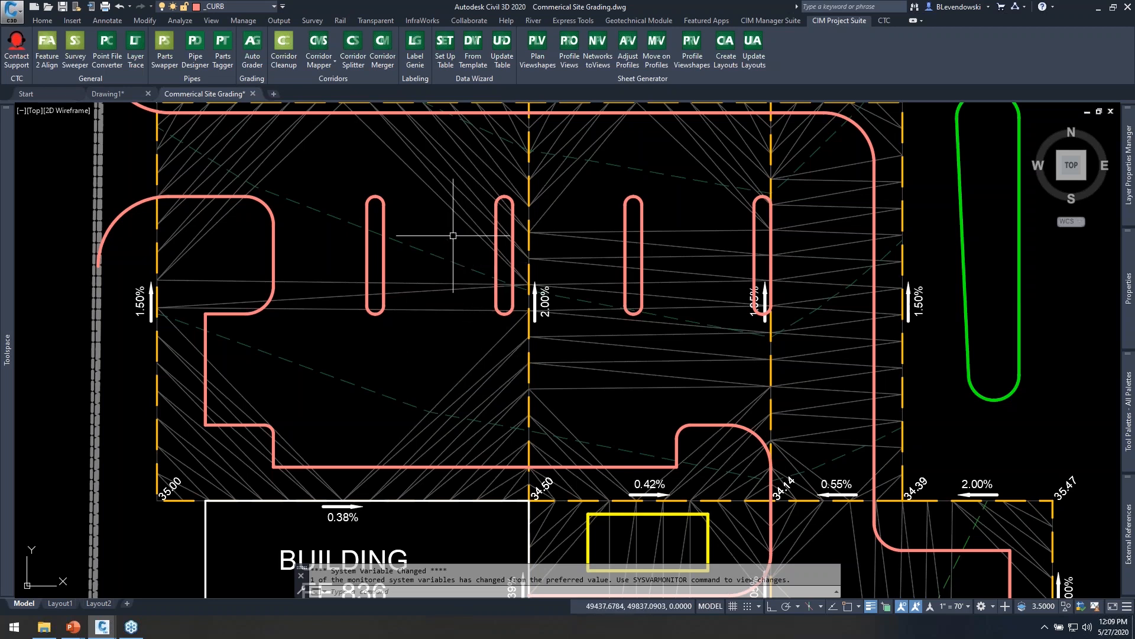
pyautogui.moveTo(341, 173); pyautogui.dragTo(405, 204, button='middle')
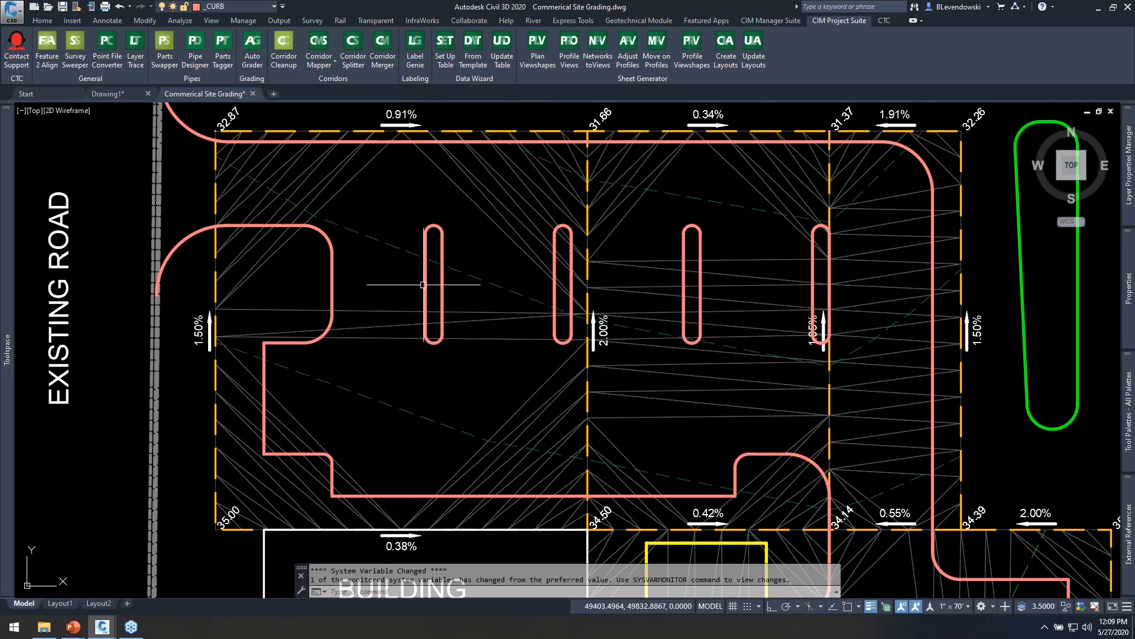
# - Select the setup grid's outer perimeter feature line and inspect its extent and vertices around the parking lot and building
pyautogui.click(513, 131)
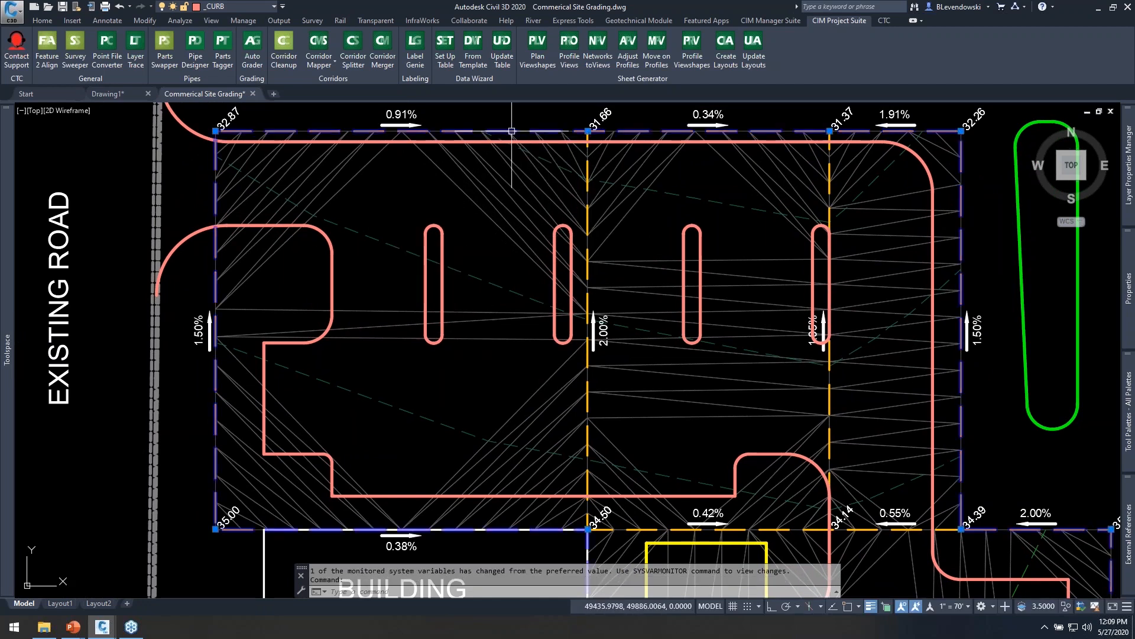
pyautogui.moveTo(686, 217); pyautogui.dragTo(580, 220, button='middle')
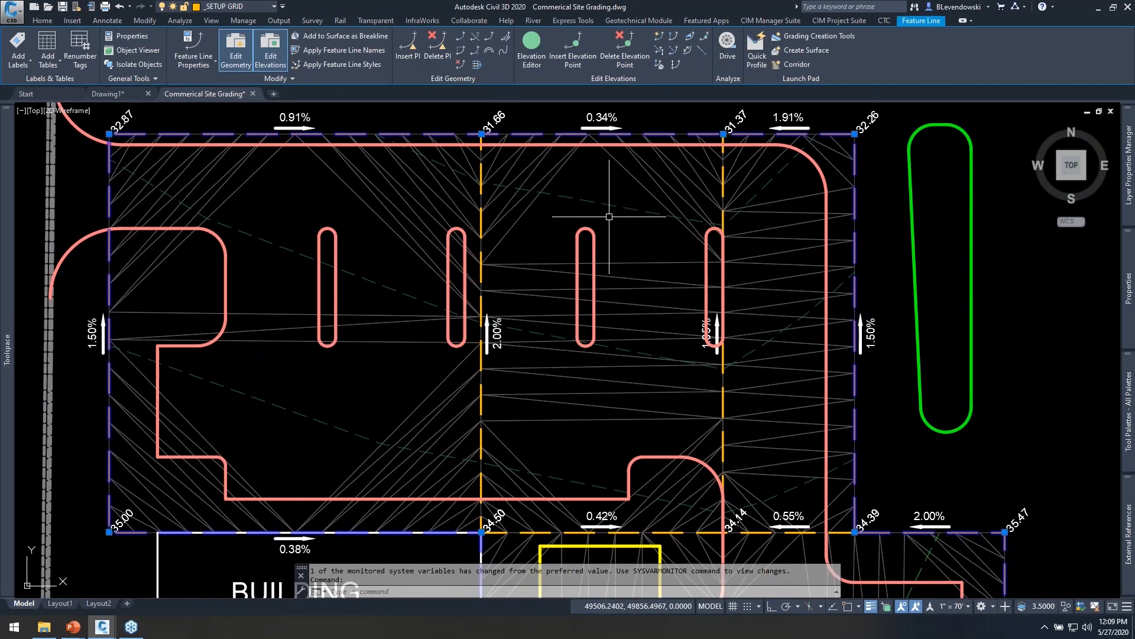
pyautogui.moveTo(603, 347); pyautogui.dragTo(630, 301, button='middle')
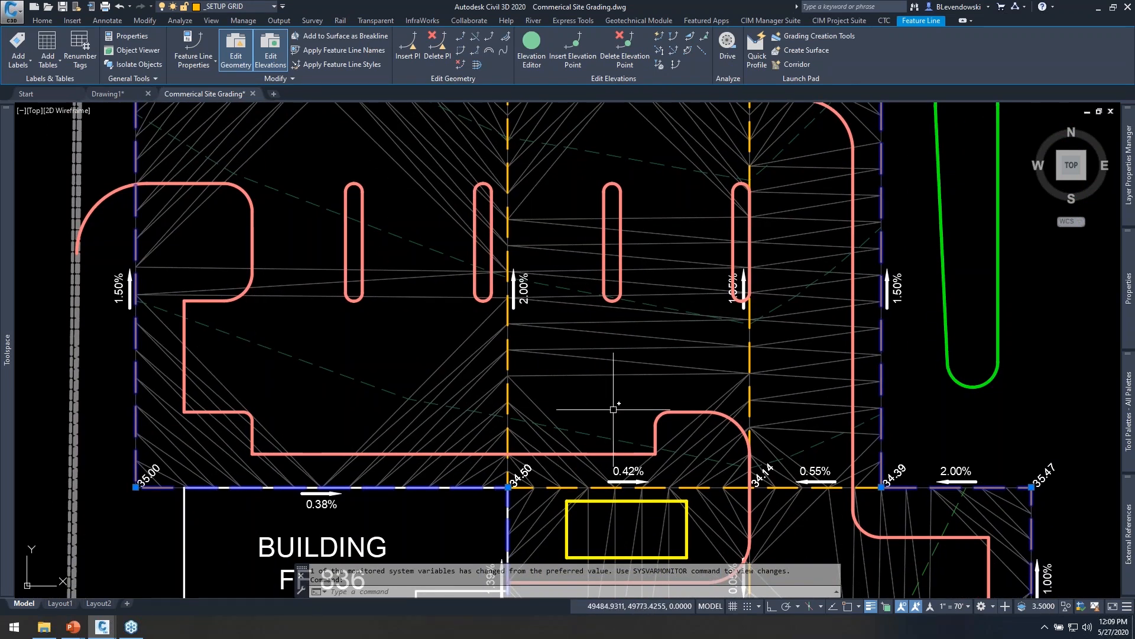
pyautogui.moveTo(660, 409)
pyautogui.mouseDown(button='middle')
pyautogui.moveTo(705, 245)
pyautogui.moveTo(633, 258)
pyautogui.mouseUp(button='middle')
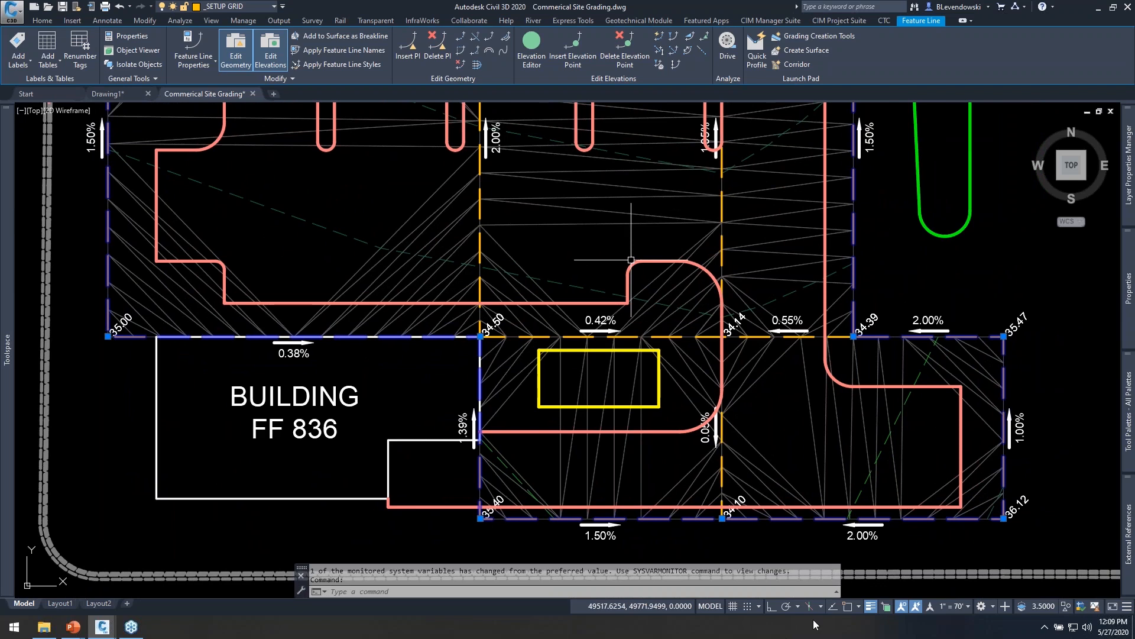
pyautogui.moveTo(670, 239)
pyautogui.mouseDown(button='middle')
pyautogui.moveTo(670, 284)
pyautogui.moveTo(760, 422)
pyautogui.mouseUp(button='middle')
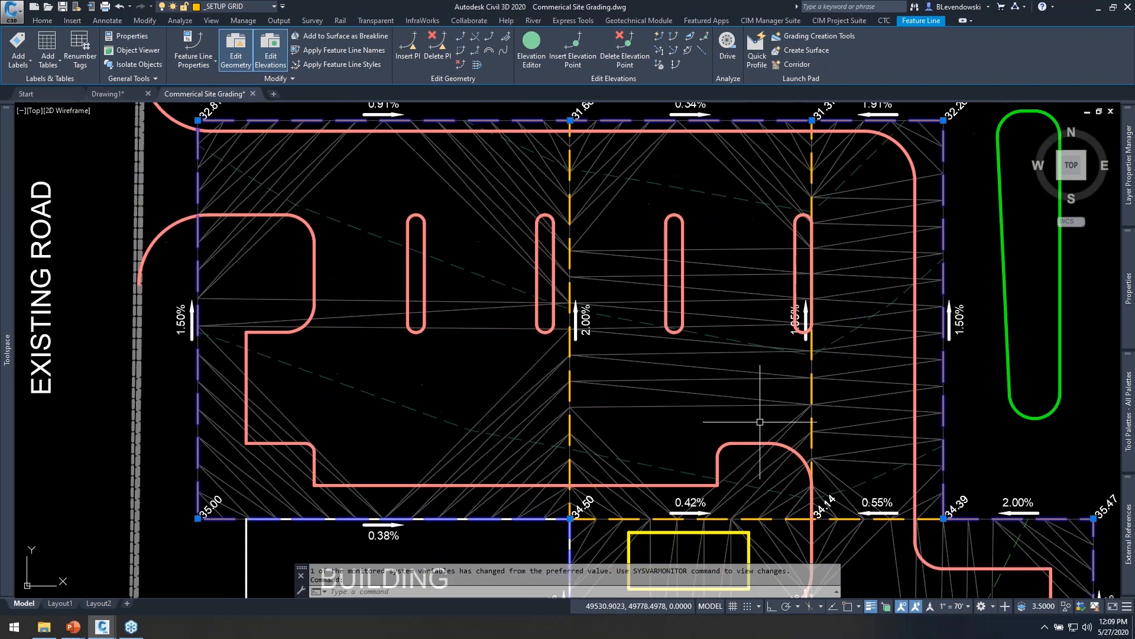
pyautogui.moveTo(426, 223)
pyautogui.mouseDown(button='middle')
pyautogui.moveTo(424, 242)
pyautogui.moveTo(408, 238)
pyautogui.mouseUp(button='middle')
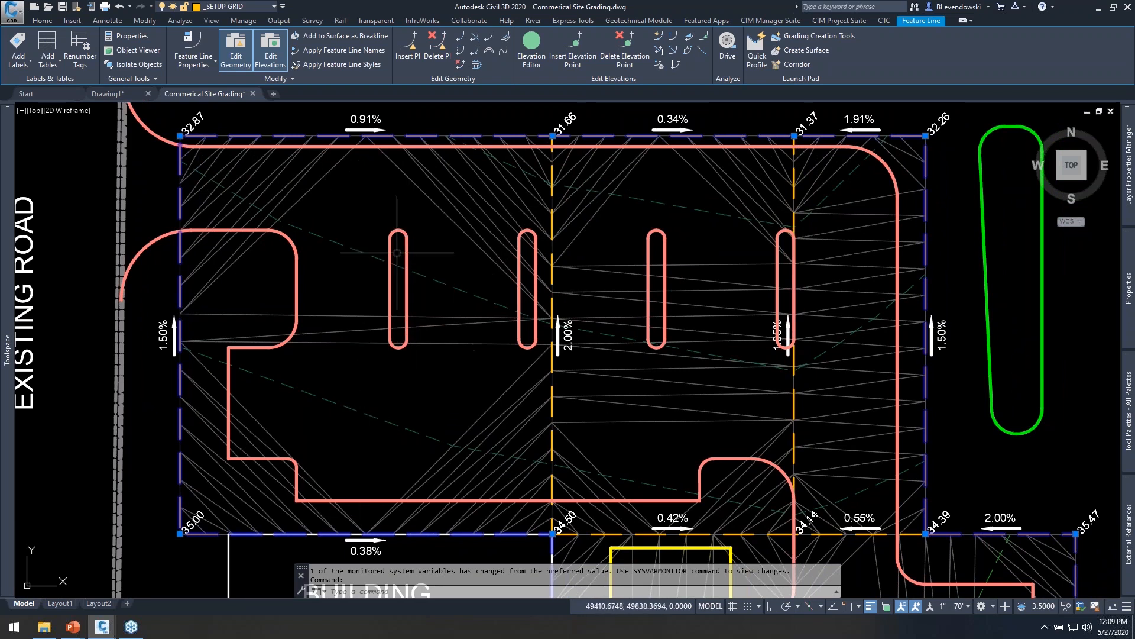
# - Inspect the curb outline and vertices of the parking island nearest the existing road, and clear the selection
pyautogui.scroll(2, 397, 253)
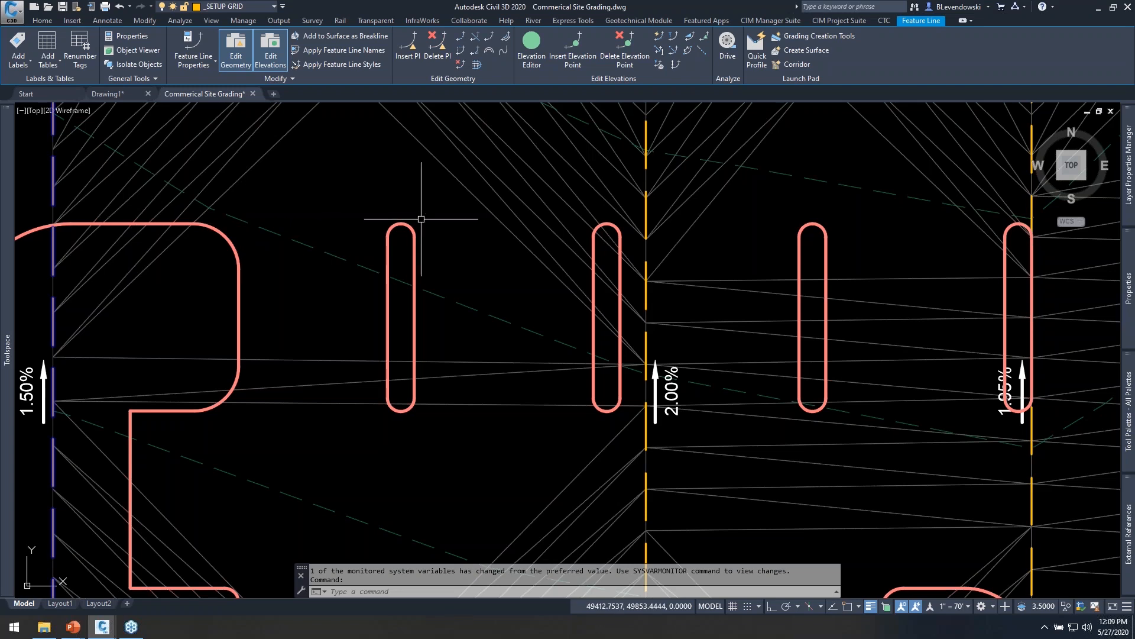
pyautogui.scroll(2, 413, 231)
pyautogui.click(413, 227)
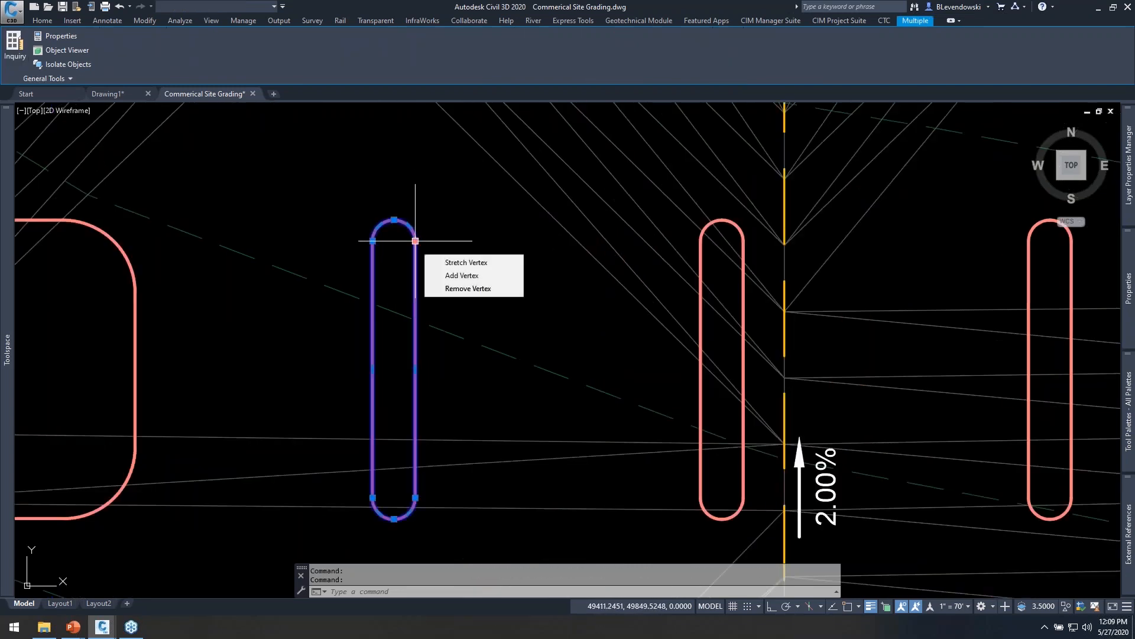
pyautogui.press('ctrl')
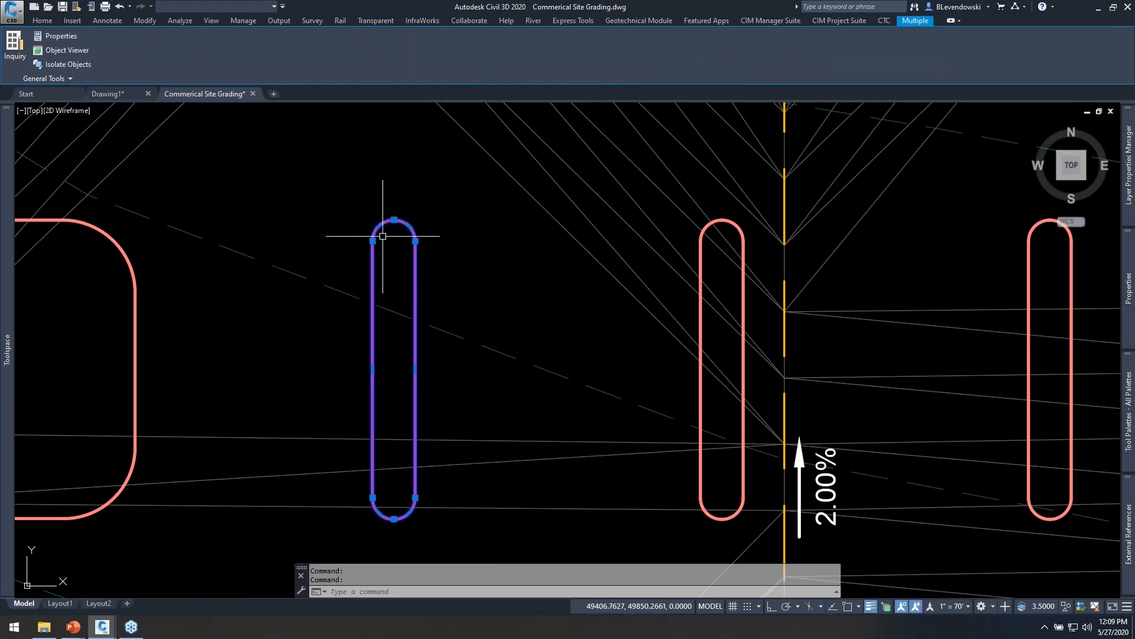
pyautogui.moveTo(113, 261); pyautogui.dragTo(334, 260, button='middle')
pyautogui.scroll(-3, 503, 289)
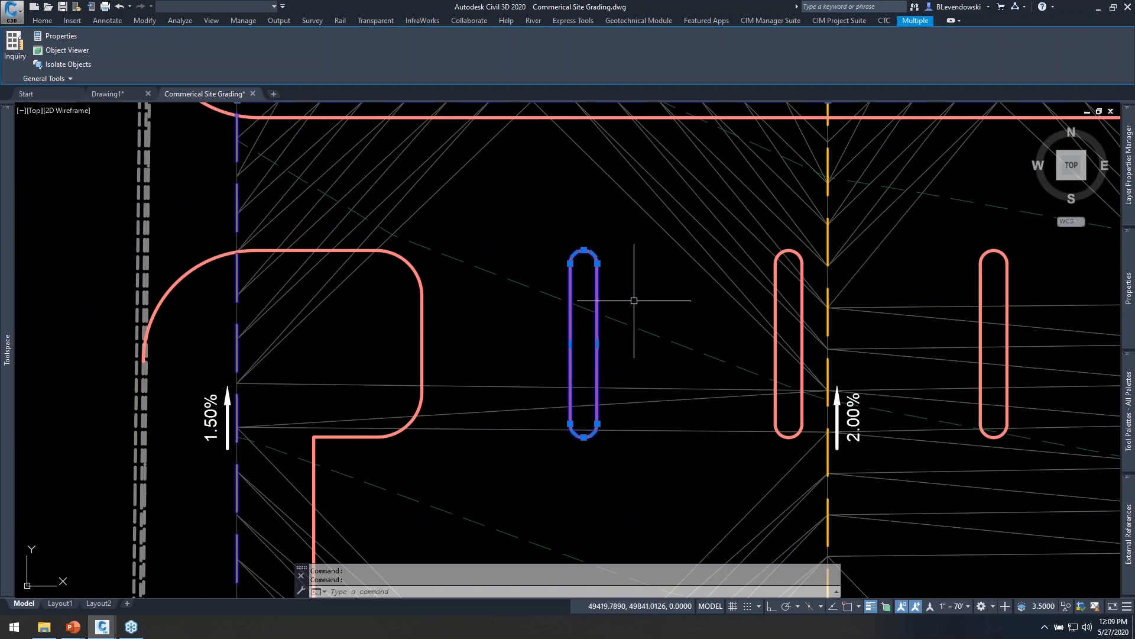
pyautogui.scroll(2, 592, 293)
pyautogui.moveTo(545, 287); pyautogui.dragTo(469, 324, button='middle')
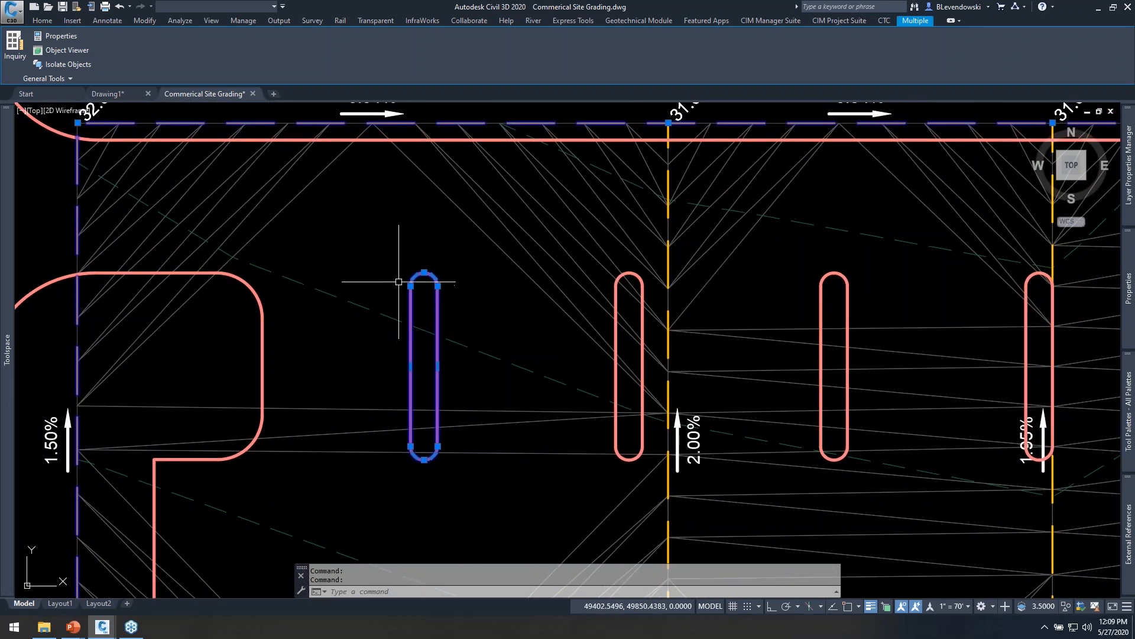
pyautogui.moveTo(445, 274); pyautogui.dragTo(463, 253, button='middle')
pyautogui.press('Escape')
pyautogui.press('Escape')
# - Check the Parking Setup surface and the nearest island's curb outline by selecting each, clearing the selection after each
pyautogui.click(540, 275)
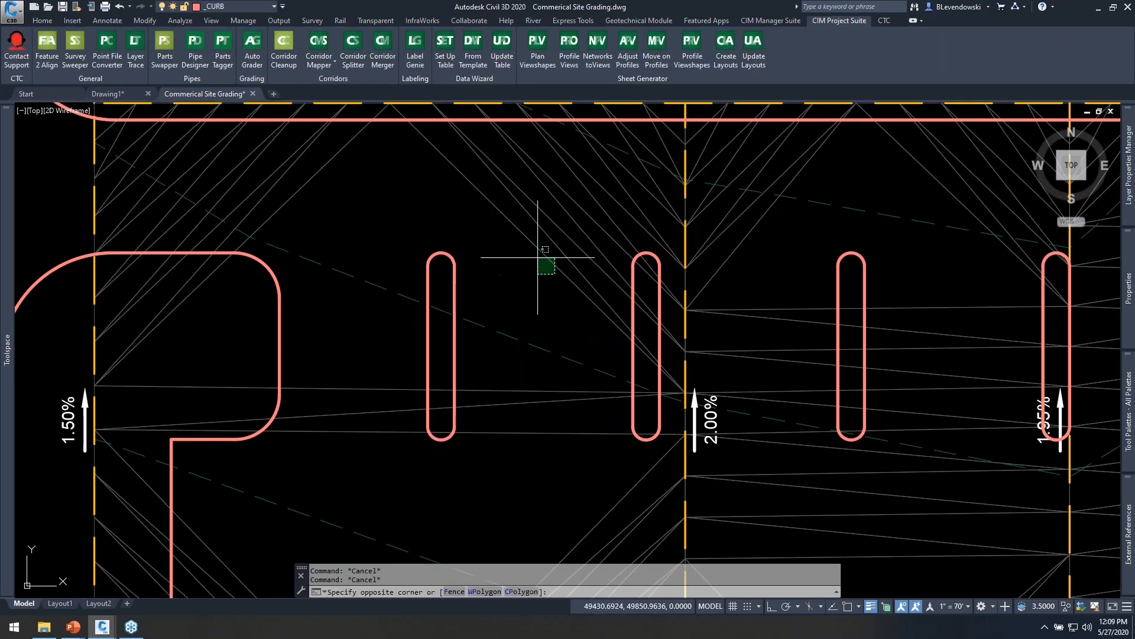
pyautogui.click(507, 212)
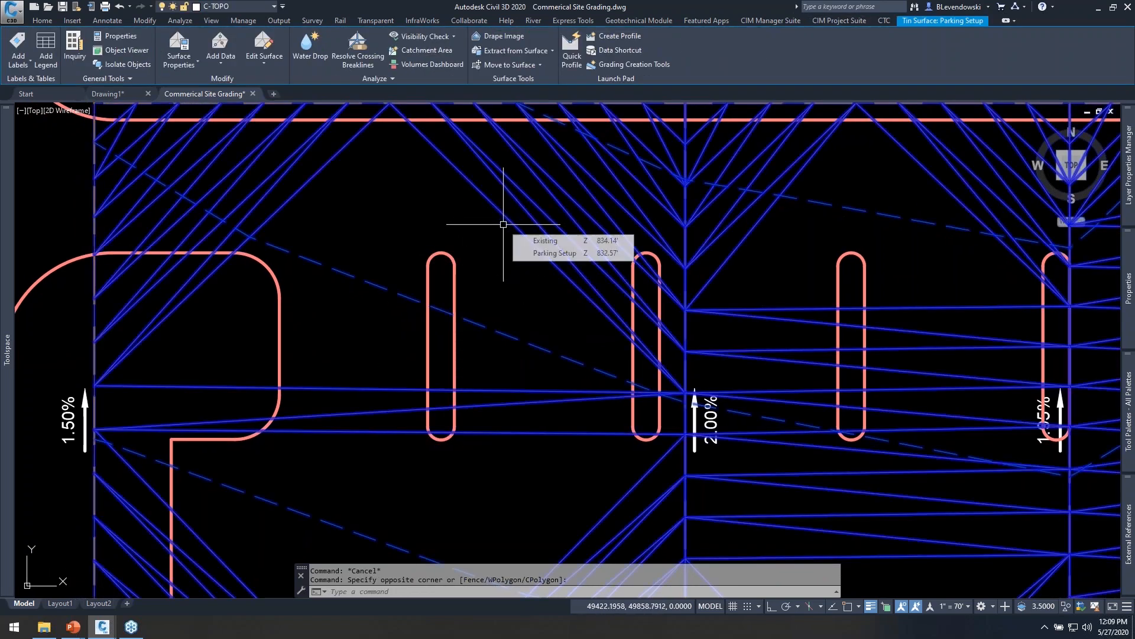
pyautogui.press('Escape')
pyautogui.click(470, 248)
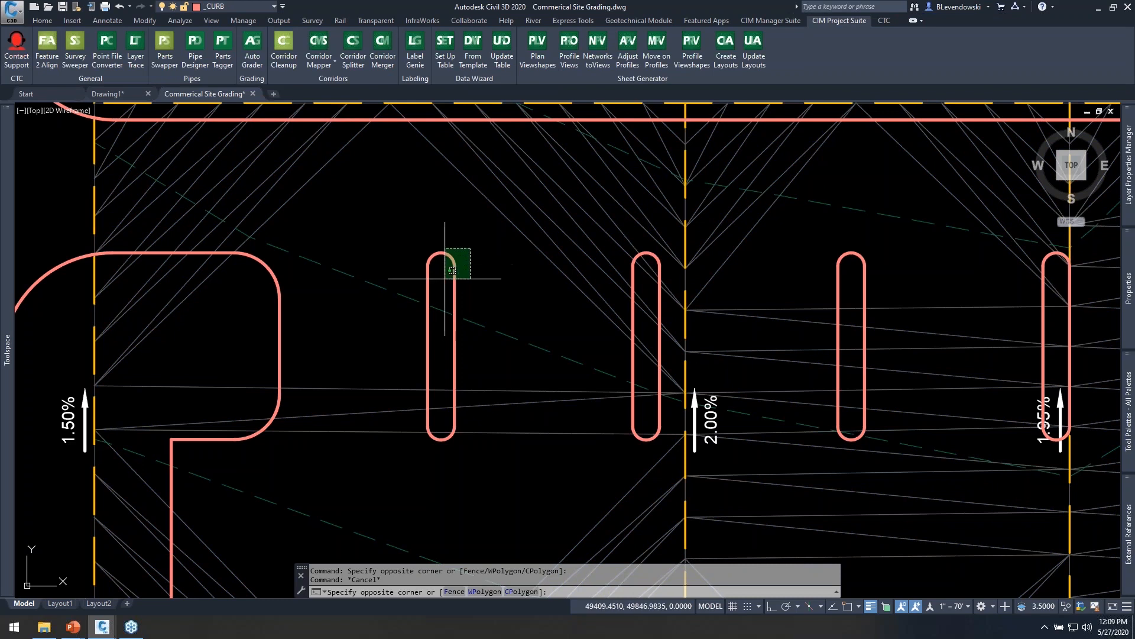
pyautogui.click(438, 278)
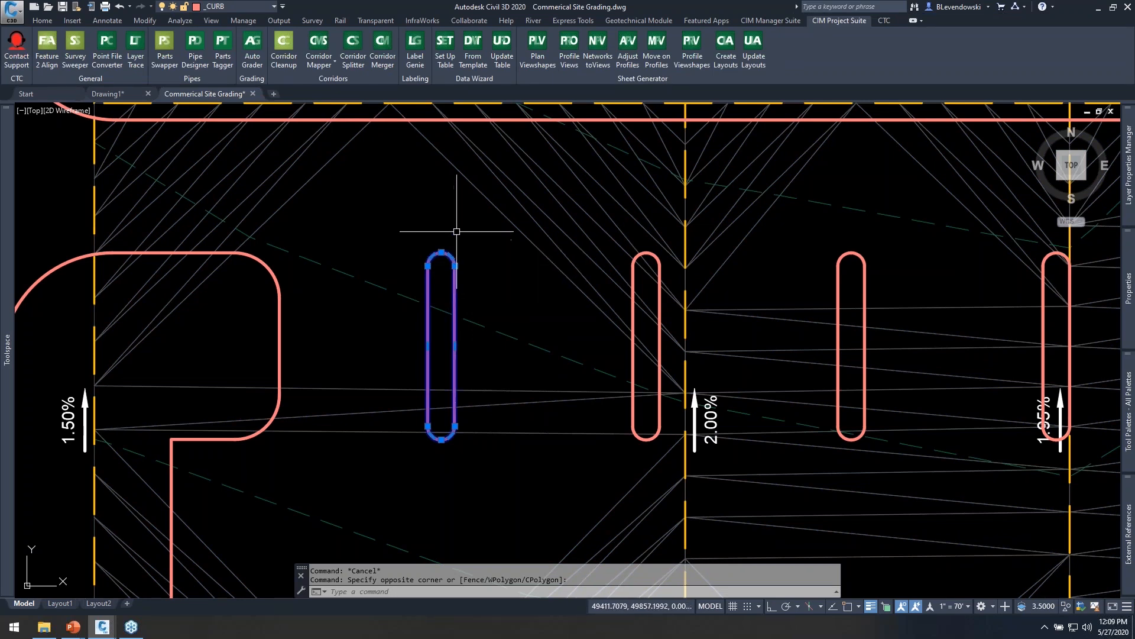
pyautogui.press('Escape')
# - Inspect the interior setup grid feature line with the 2.00% slope and its relation to the surrounding parking lot, and deselect it
pyautogui.moveTo(388, 228); pyautogui.dragTo(384, 277, button='middle')
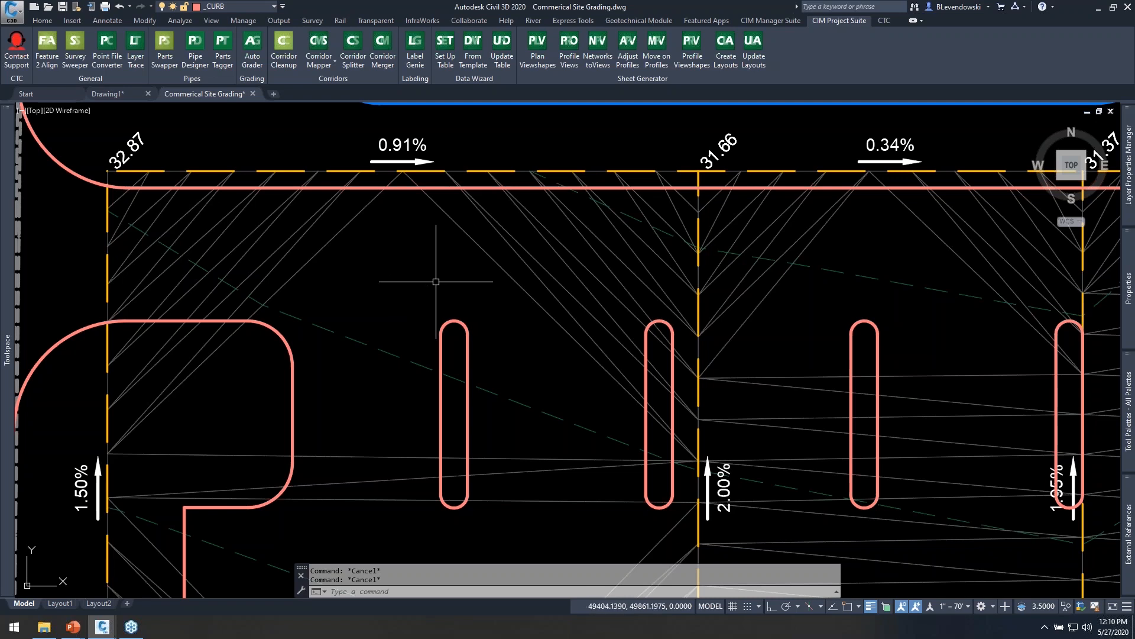
pyautogui.scroll(-1, 436, 281)
pyautogui.moveTo(535, 382); pyautogui.dragTo(484, 222, button='middle')
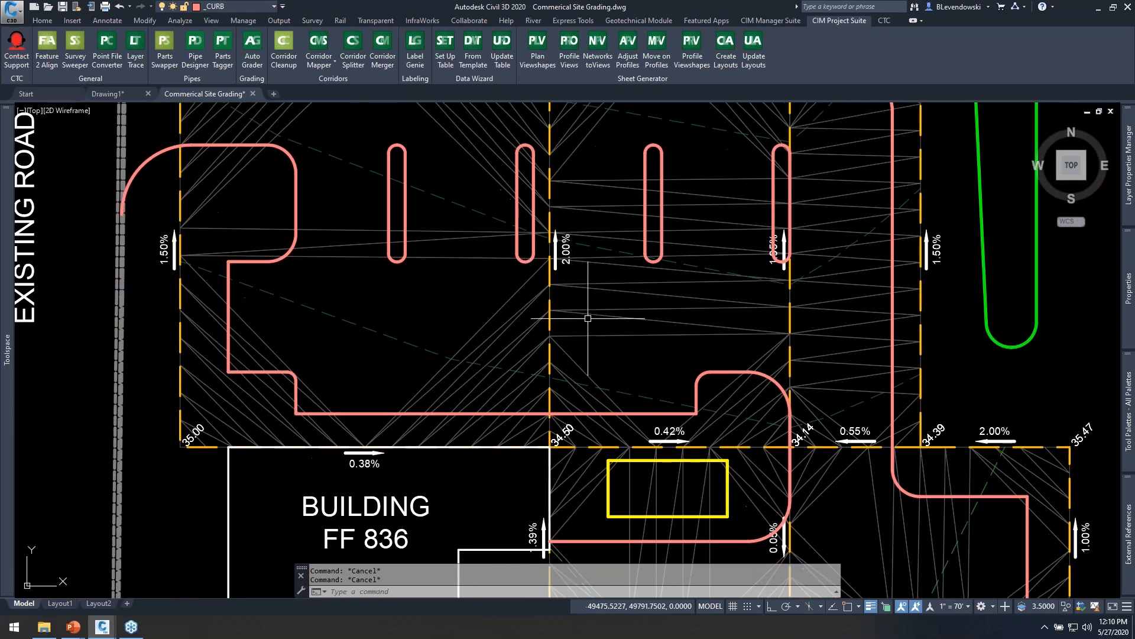
pyautogui.click(552, 324)
pyautogui.moveTo(608, 296); pyautogui.dragTo(583, 397, button='middle')
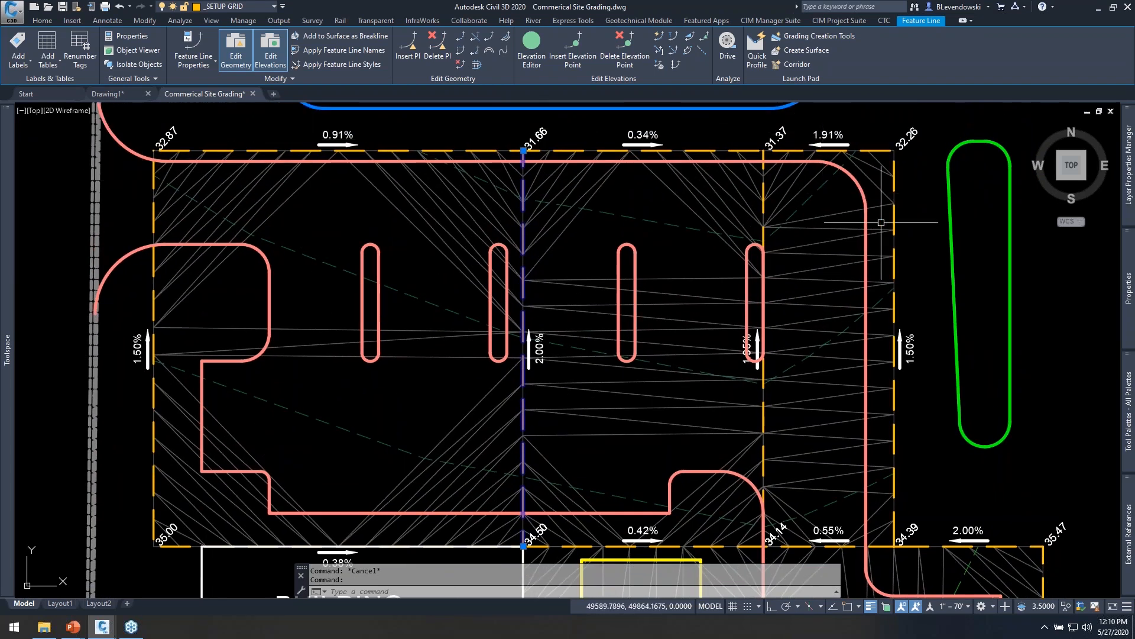
pyautogui.moveTo(515, 449); pyautogui.dragTo(553, 377, button='middle')
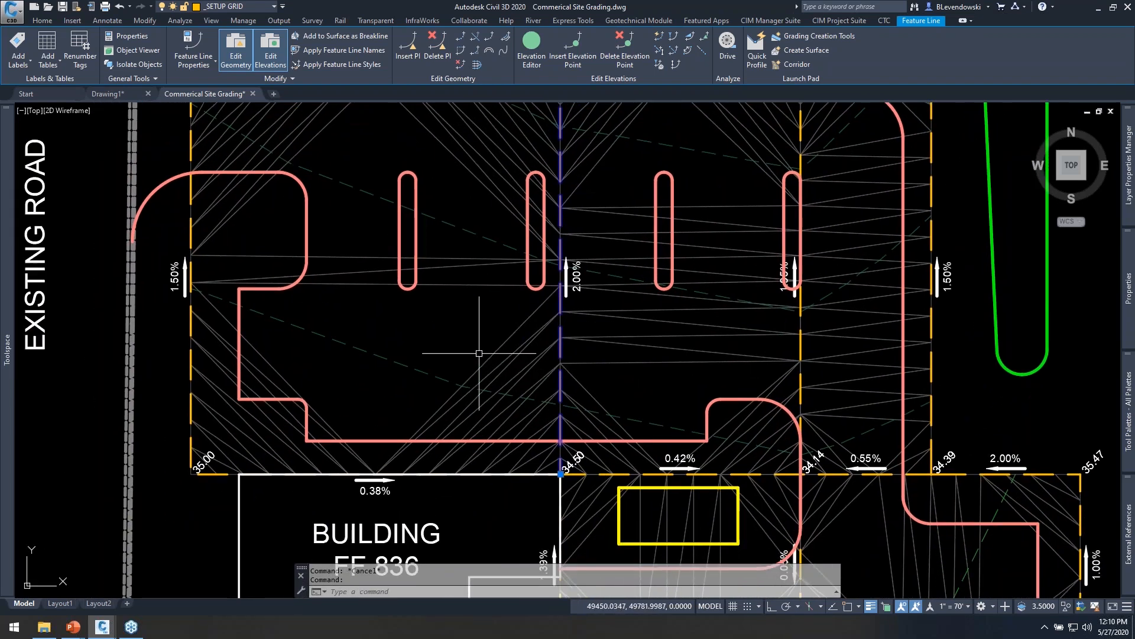
pyautogui.moveTo(405, 332); pyautogui.dragTo(404, 369, button='middle')
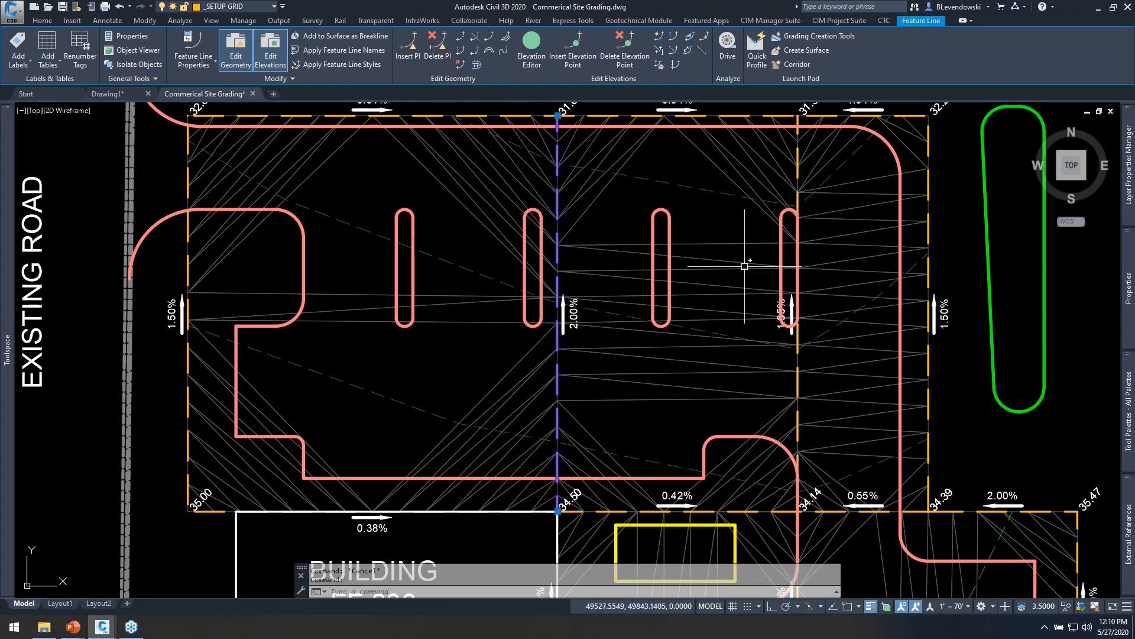
pyautogui.moveTo(828, 440); pyautogui.dragTo(730, 275, button='middle')
pyautogui.moveTo(458, 210)
pyautogui.mouseDown(button='middle')
pyautogui.moveTo(496, 382)
pyautogui.moveTo(482, 423)
pyautogui.mouseUp(button='middle')
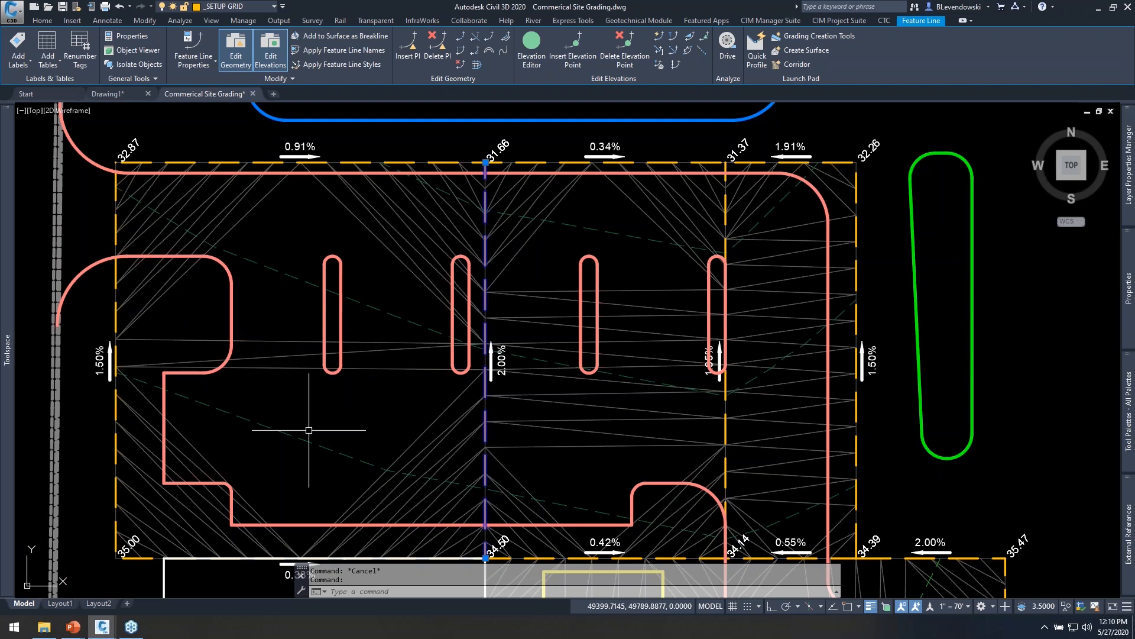
pyautogui.press('Escape')
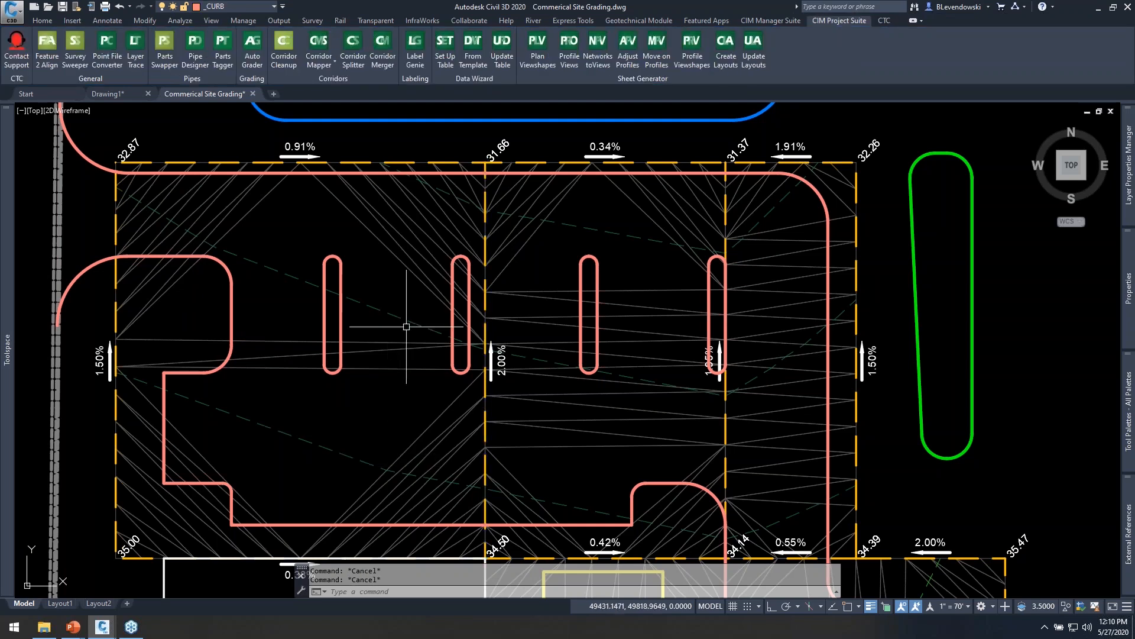
# - Select all the parking lot curb polylines by picking the outer curb near the existing road and selecting similar objects
pyautogui.moveTo(351, 282); pyautogui.dragTo(466, 293, button='middle')
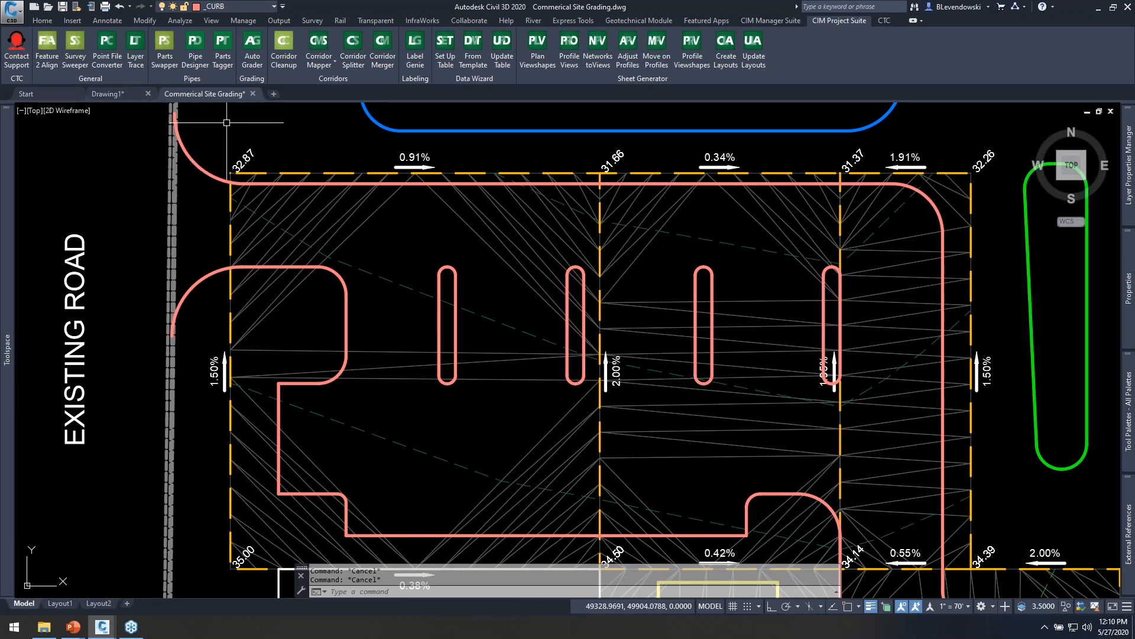
pyautogui.moveTo(301, 136); pyautogui.dragTo(299, 152, button='middle')
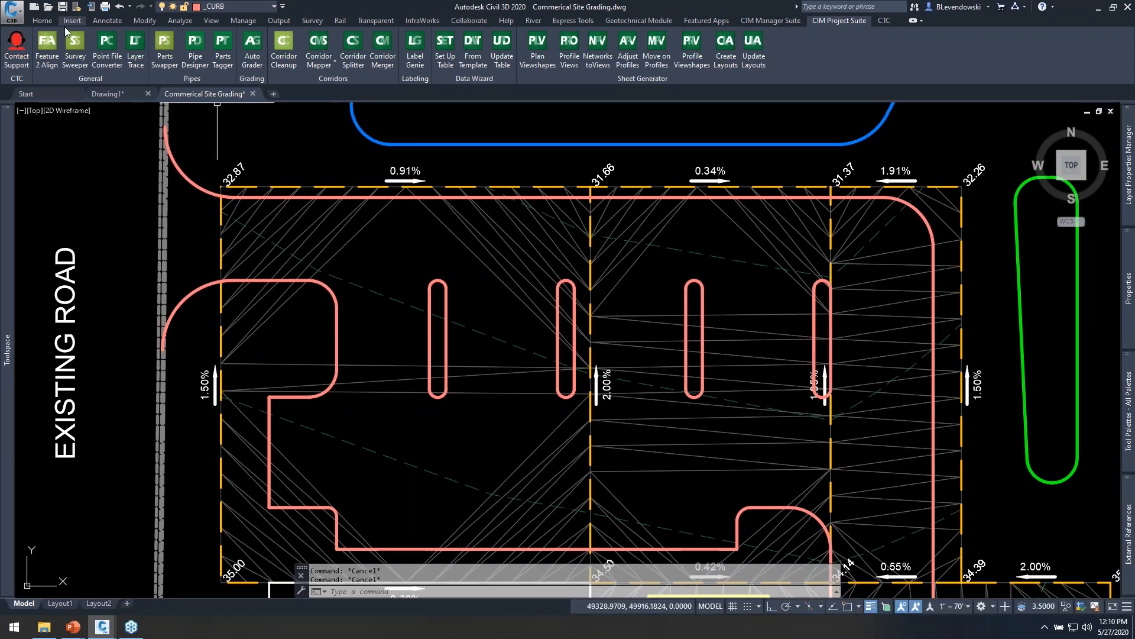
pyautogui.click(46, 23)
pyautogui.click(171, 52)
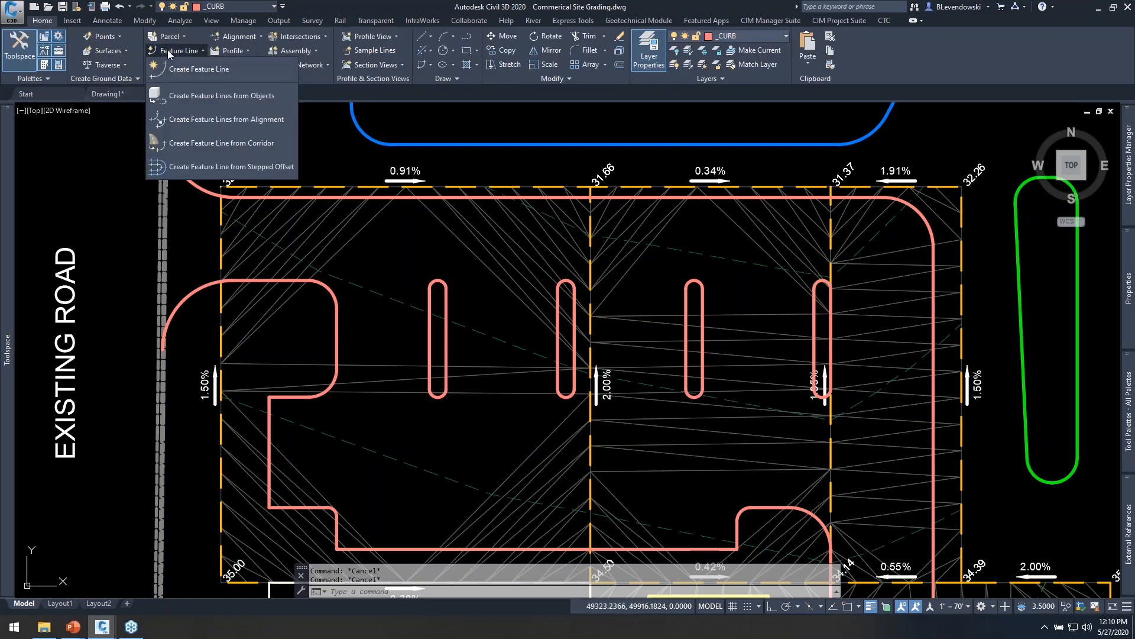
pyautogui.press('Escape')
pyautogui.click(196, 166)
pyautogui.click(190, 202)
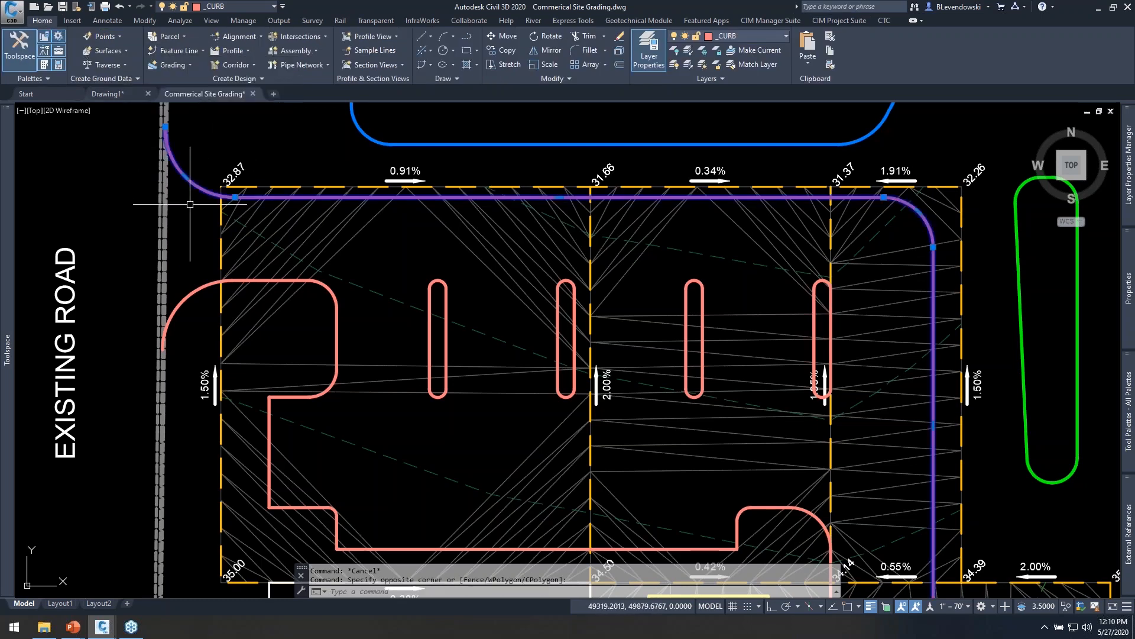
pyautogui.rightClick(197, 235)
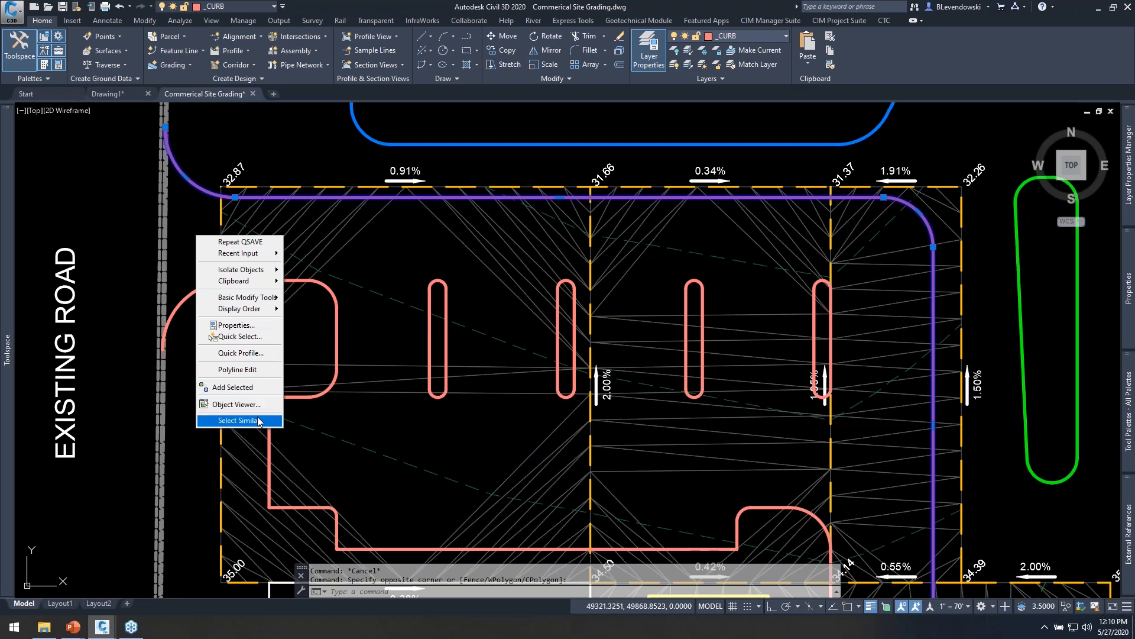
pyautogui.click(260, 421)
pyautogui.scroll(-2, 507, 147)
pyautogui.scroll(2, 450, 211)
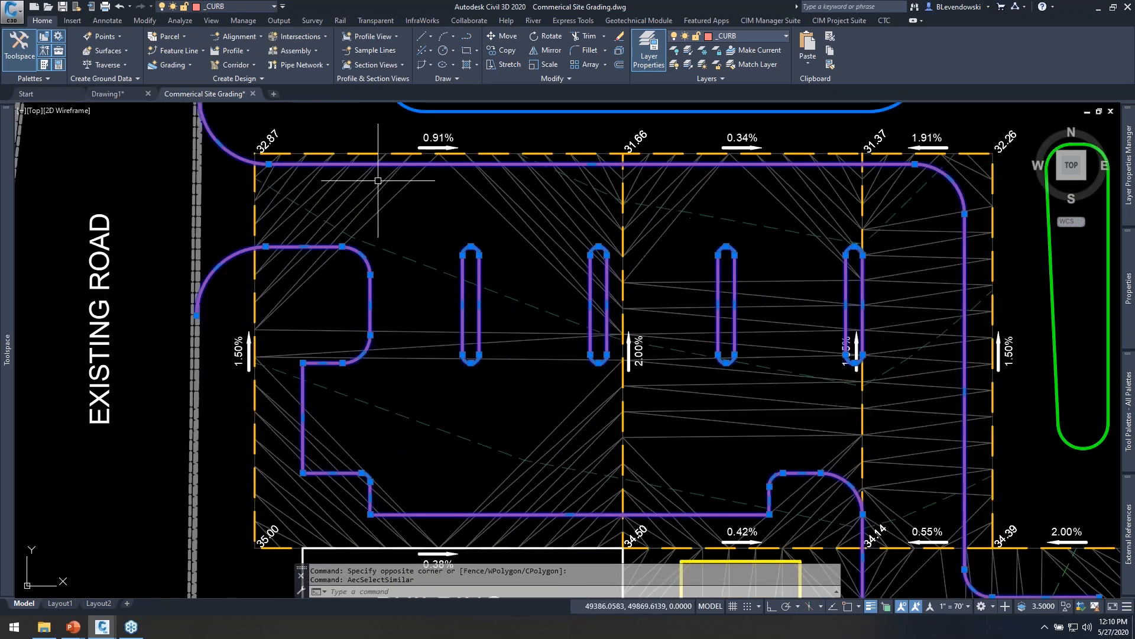
# - Convert the selected curbs to feature lines in the Grid and Parent site, using the SECONDARY style and assigned elevations
pyautogui.click(198, 52)
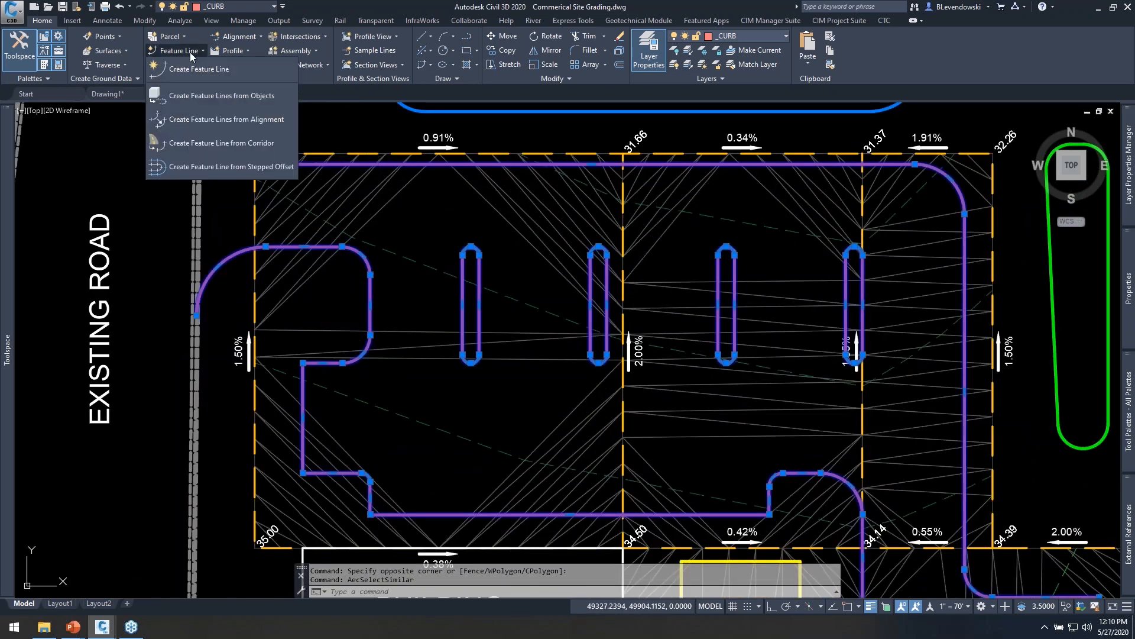
pyautogui.click(205, 99)
pyautogui.moveTo(631, 47); pyautogui.dragTo(671, 134)
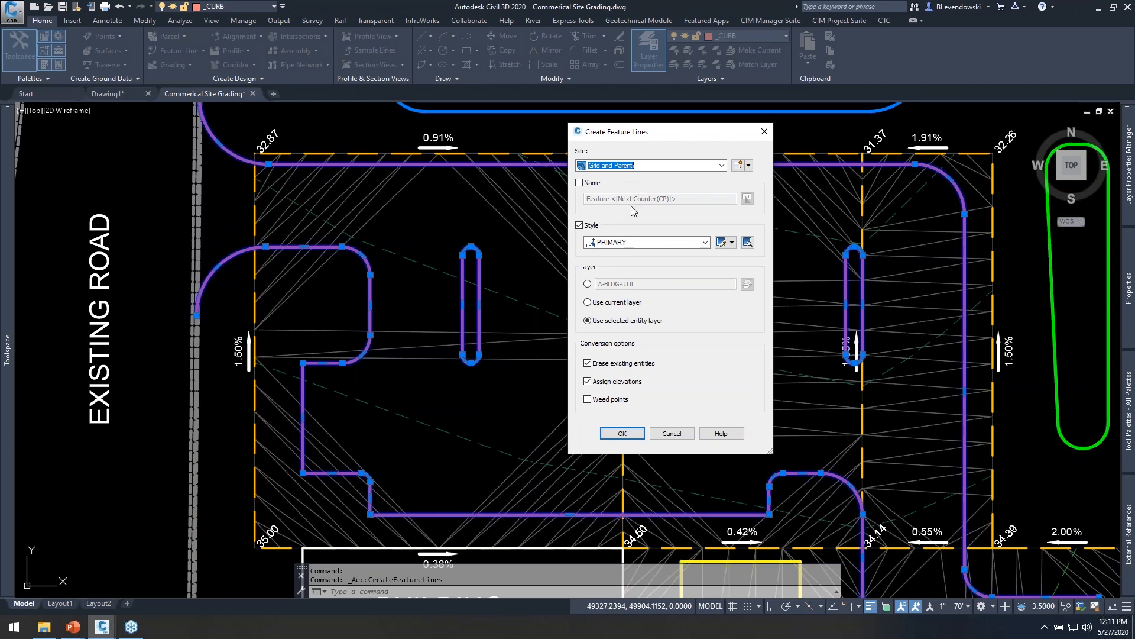
pyautogui.click(632, 243)
pyautogui.click(628, 293)
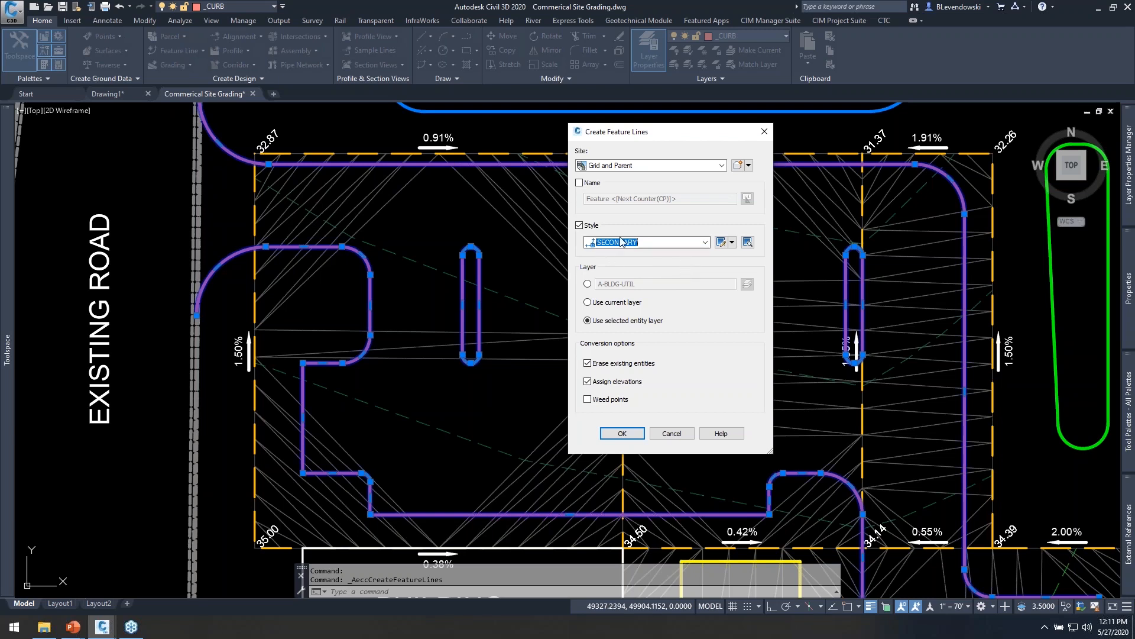
pyautogui.click(622, 433)
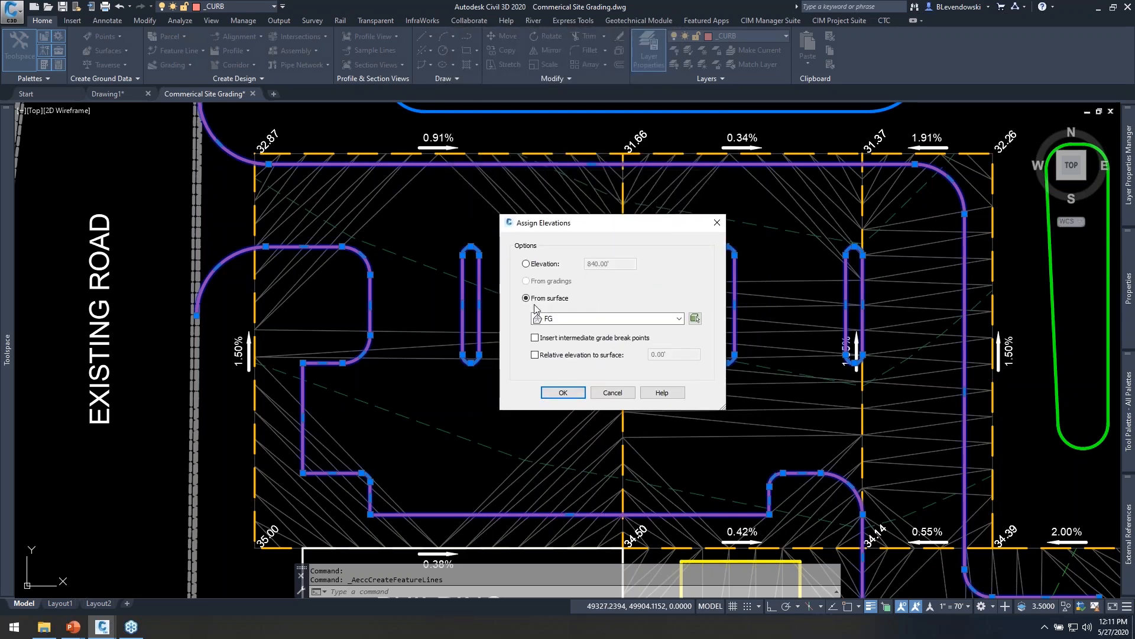
# - Assign the curb feature line elevations from the Parking Setup surface, enabling relative elevation to surface
pyautogui.click(565, 318)
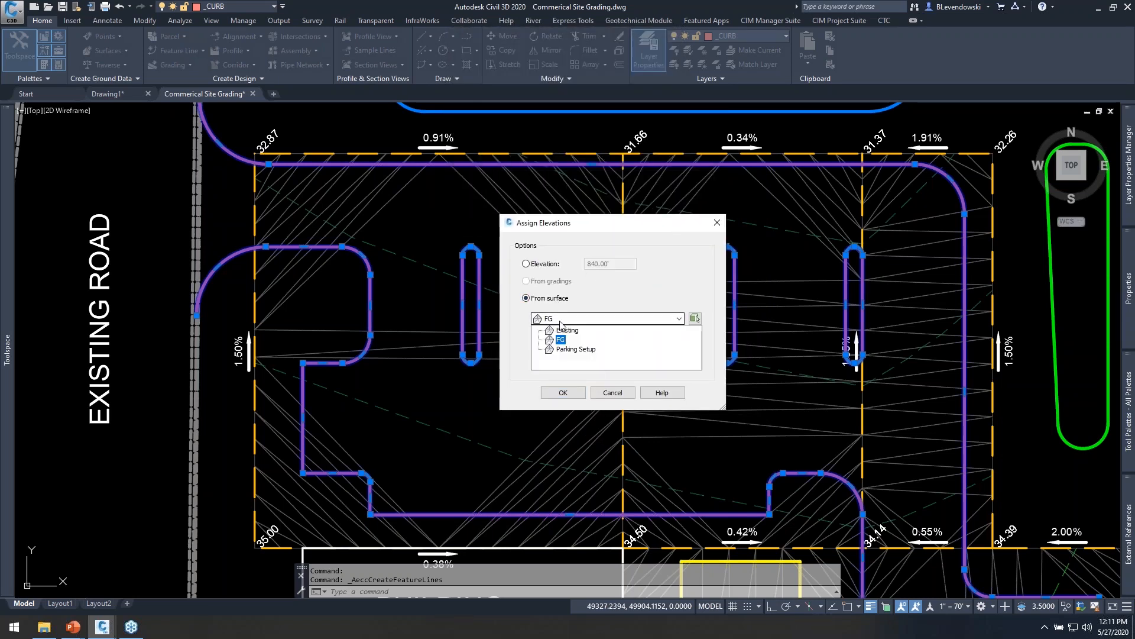
pyautogui.click(567, 351)
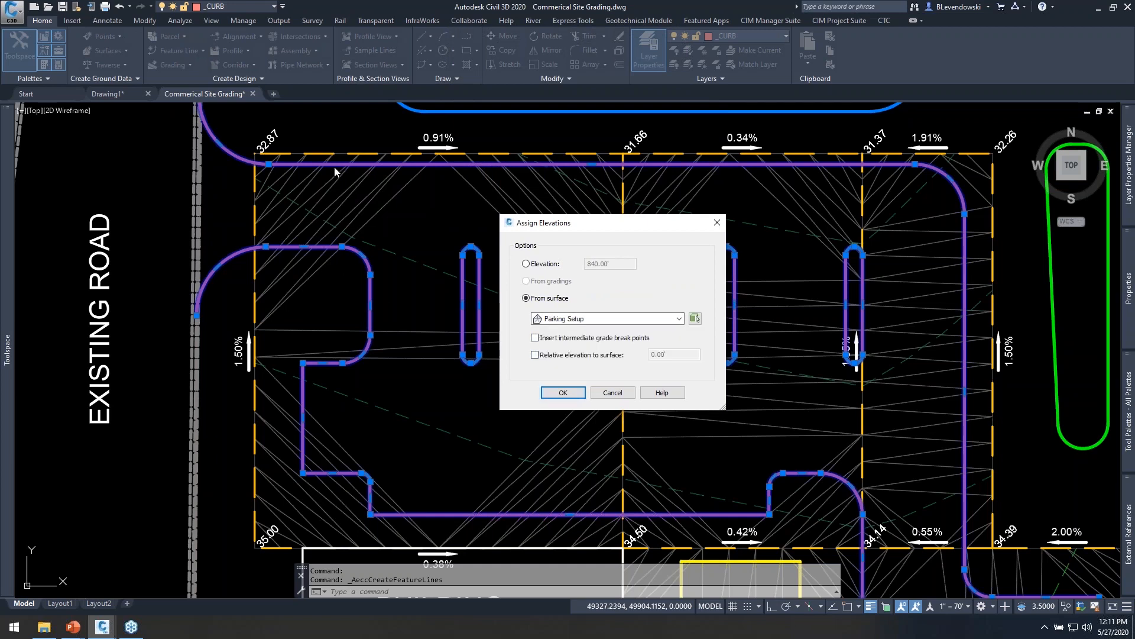
pyautogui.click(560, 356)
pyautogui.click(562, 393)
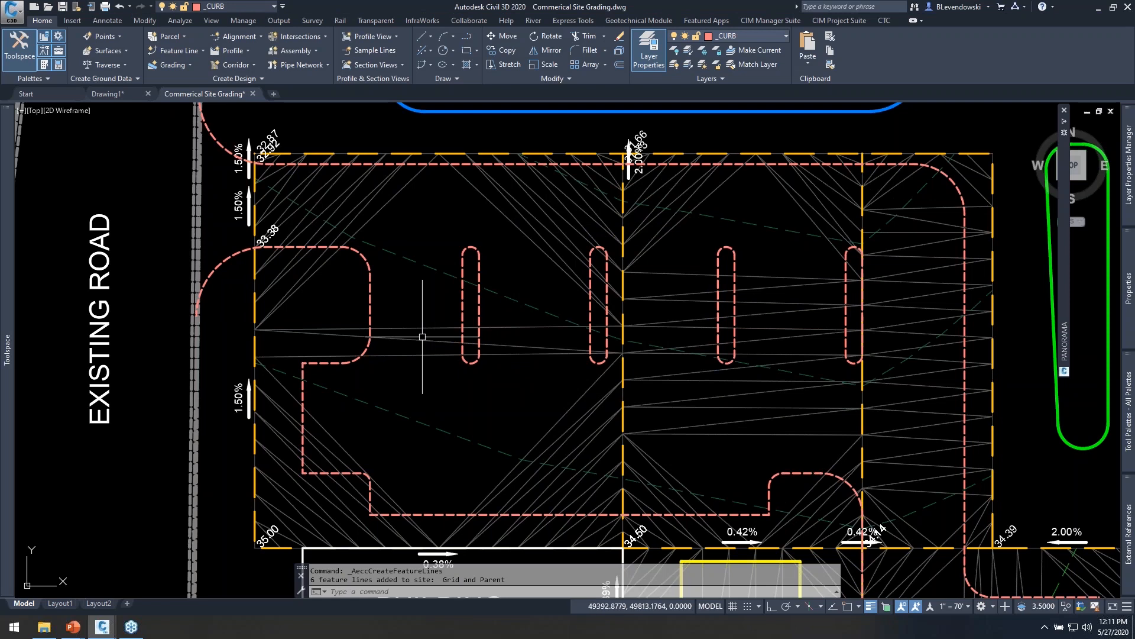
# - Inspect the elevations of the parking island nearest the existing road in the elevation editor, and clear the selection
pyautogui.click(475, 248)
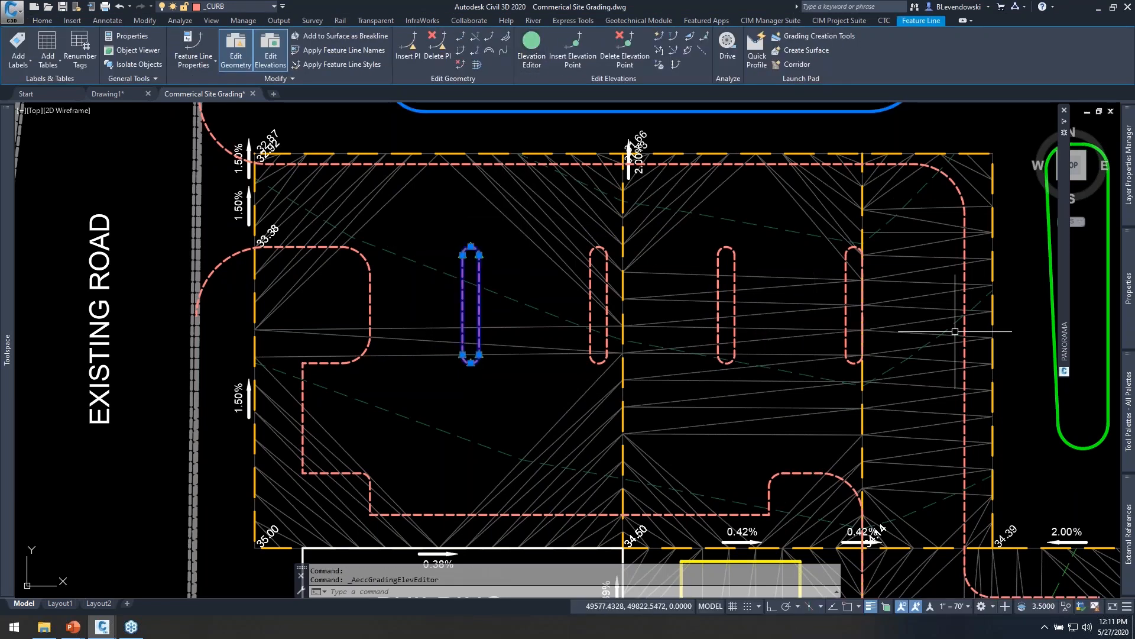
pyautogui.moveTo(1064, 308)
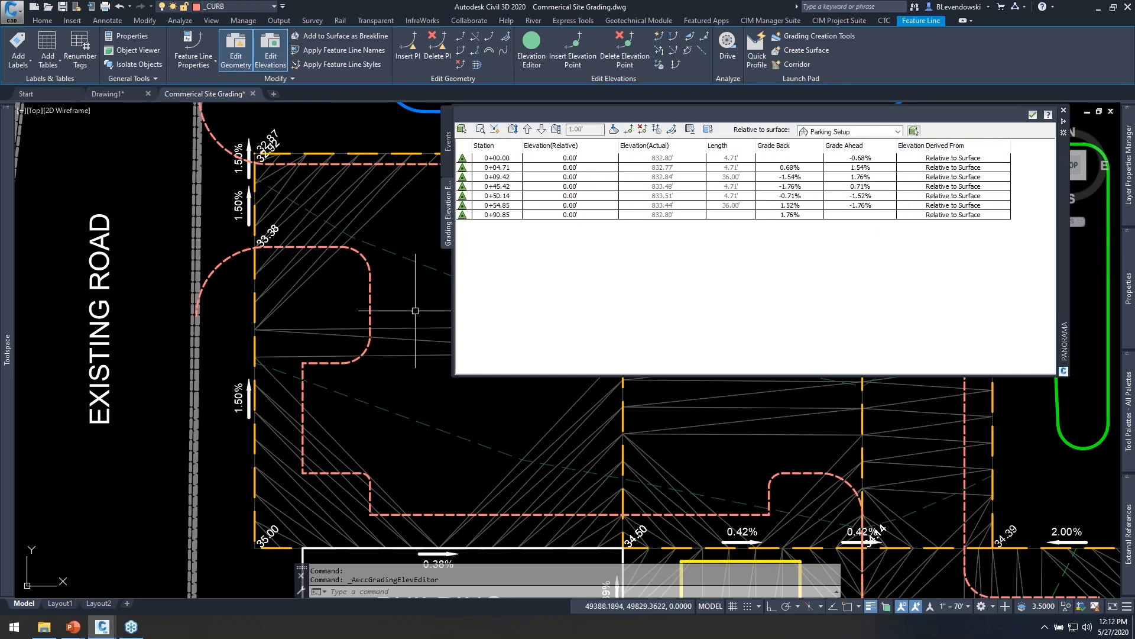
pyautogui.moveTo(387, 286)
pyautogui.mouseDown(button='middle')
pyautogui.moveTo(363, 350)
pyautogui.moveTo(445, 285)
pyautogui.mouseUp(button='middle')
pyautogui.press('Escape')
pyautogui.press('Escape')
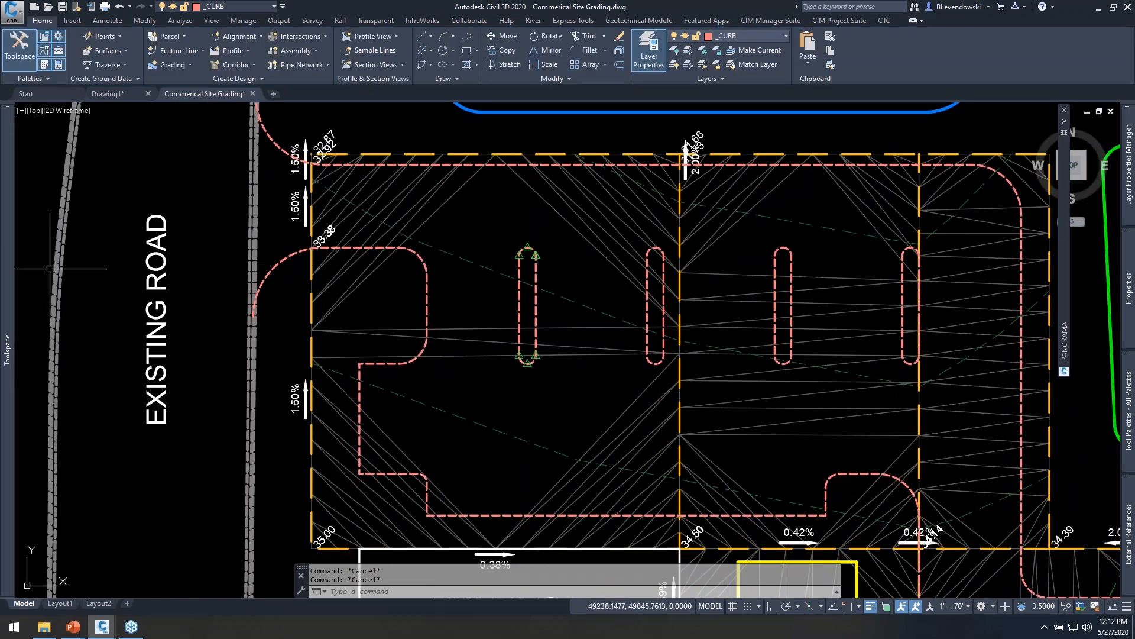
# - Review the Grid and Parent site's feature line split point resolution order, checking PRIMARY's priority over SECONDARY, and accept the properties
pyautogui.moveTo(4, 329)
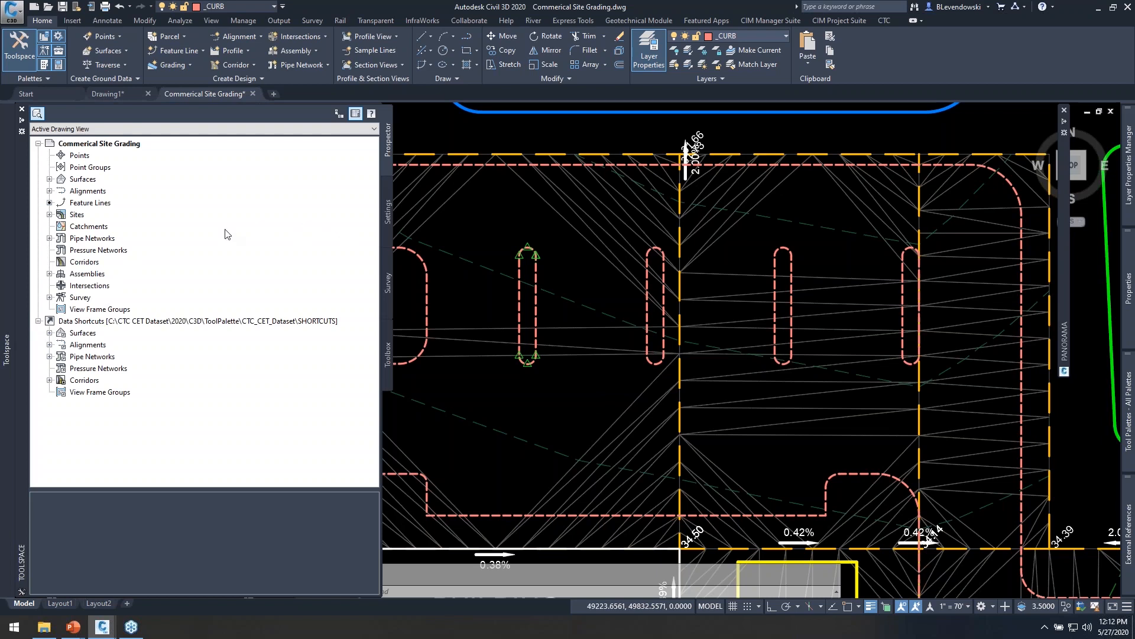
pyautogui.doubleClick(83, 217)
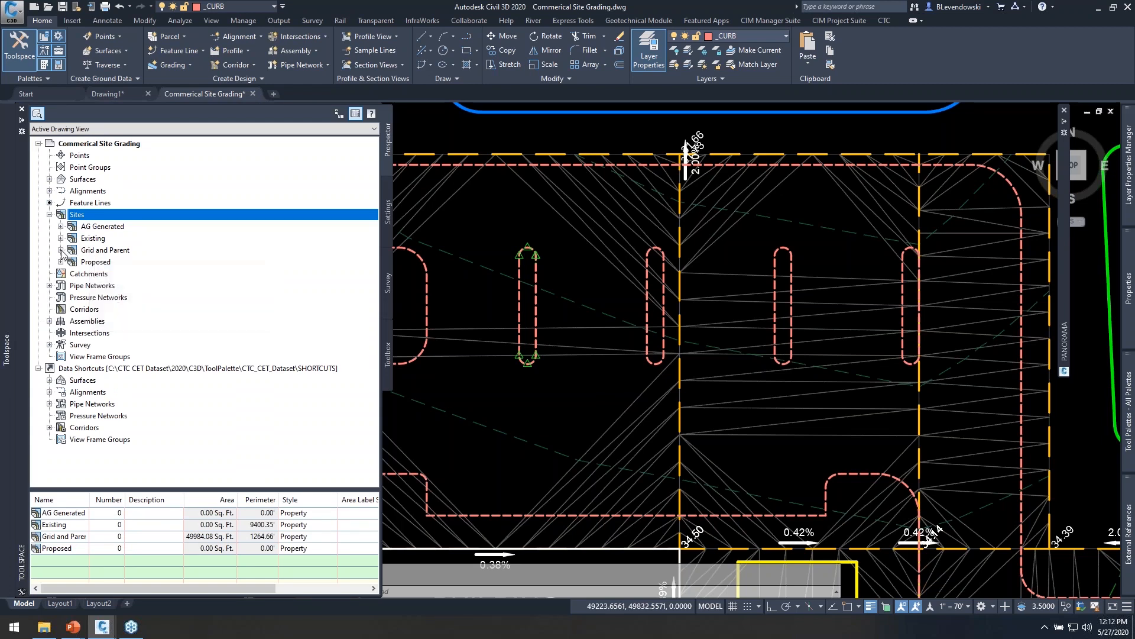
pyautogui.doubleClick(82, 256)
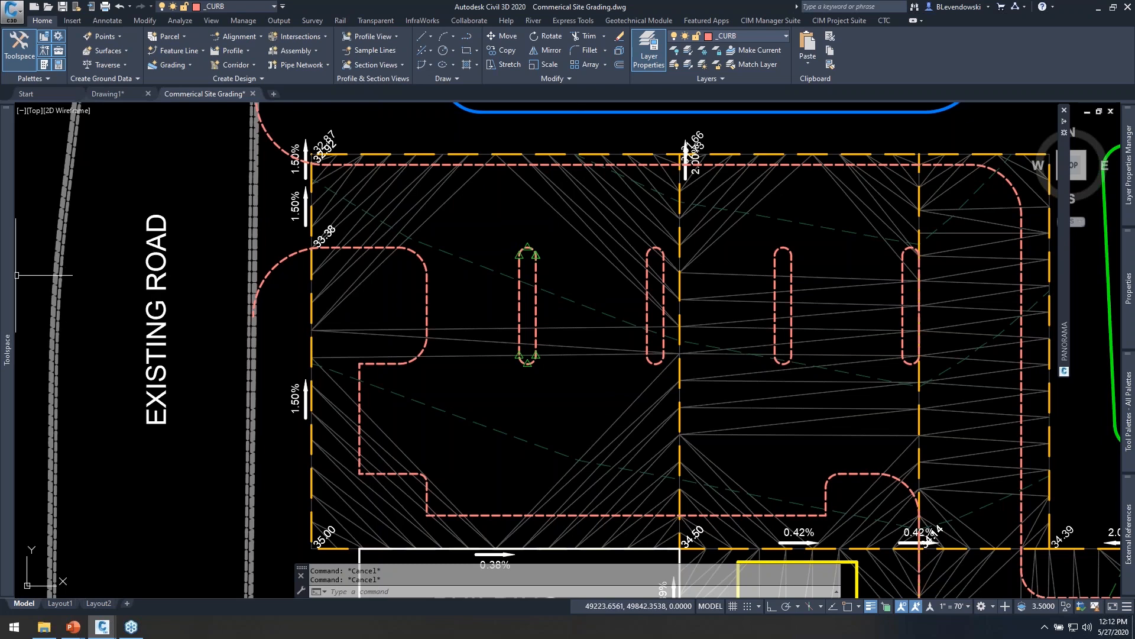
pyautogui.moveTo(8, 275)
pyautogui.click(110, 274)
pyautogui.rightClick(127, 274)
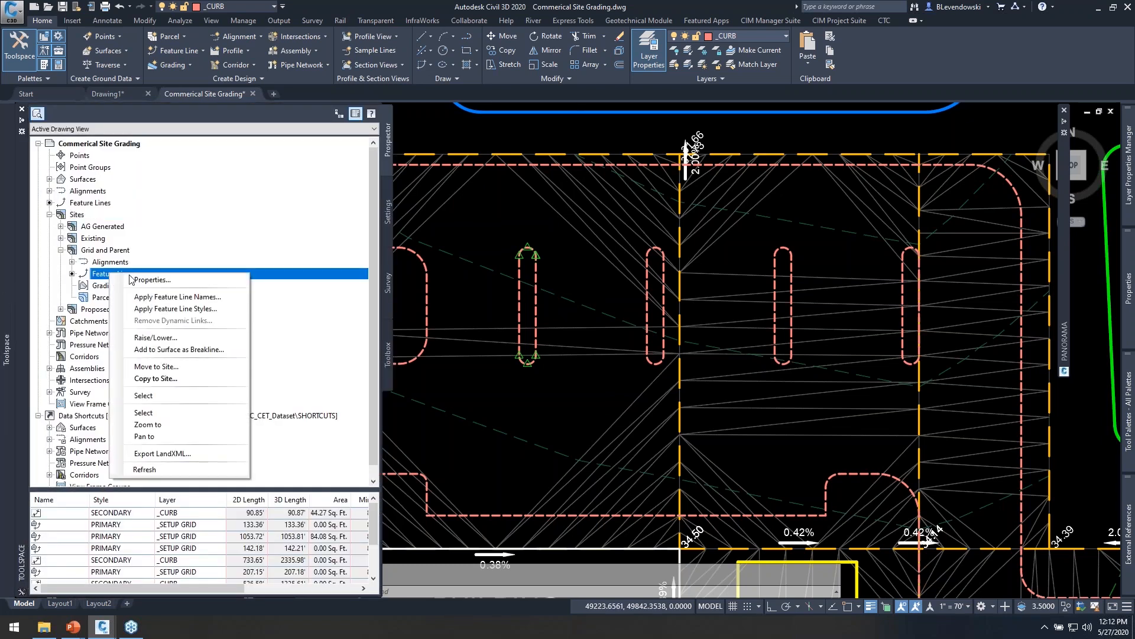
pyautogui.click(150, 280)
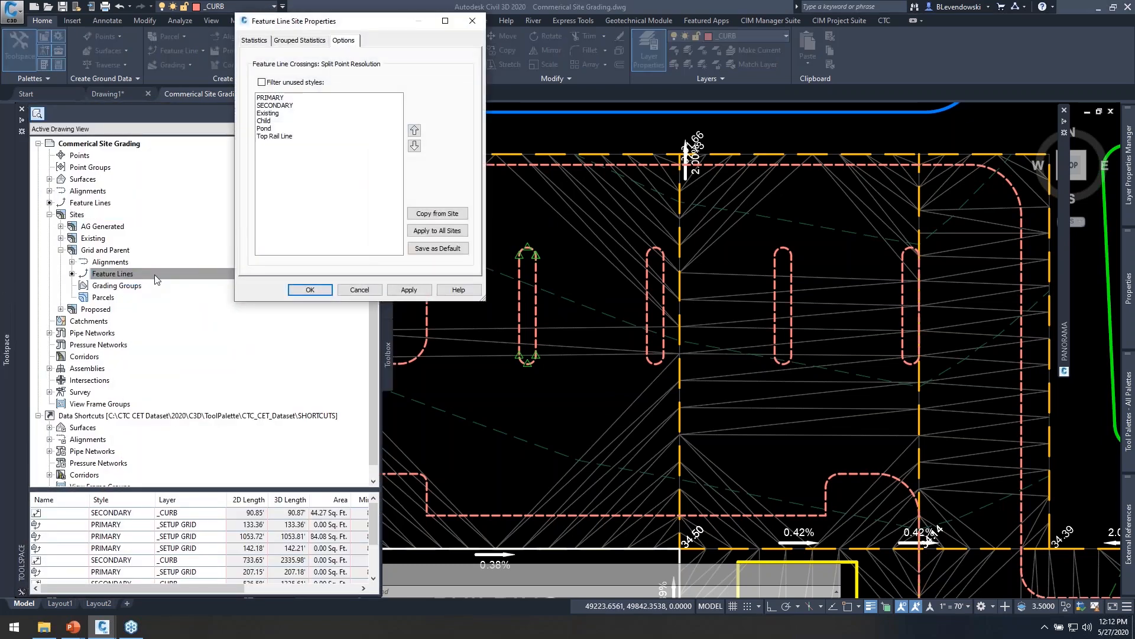
pyautogui.moveTo(369, 26); pyautogui.dragTo(417, 118)
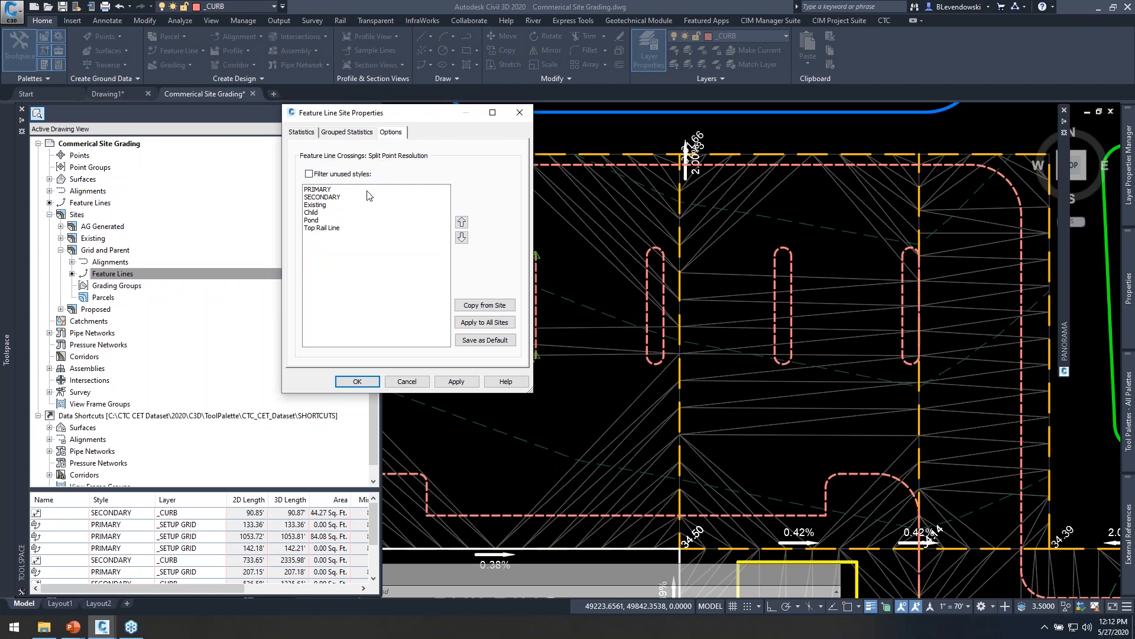
pyautogui.click(318, 190)
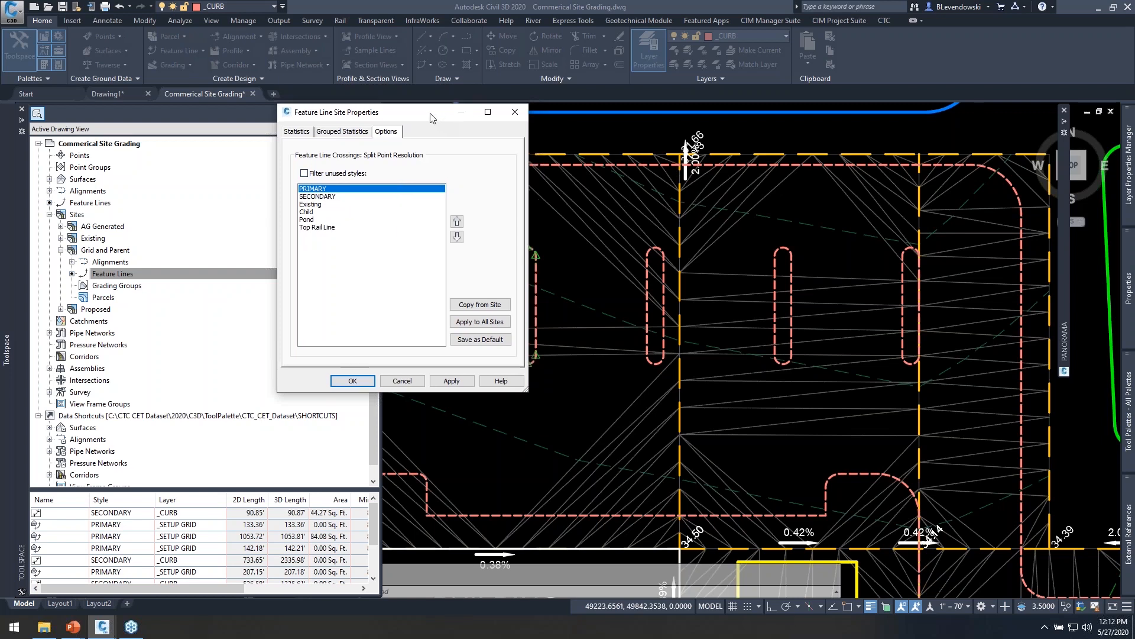
pyautogui.moveTo(440, 114); pyautogui.dragTo(396, 105)
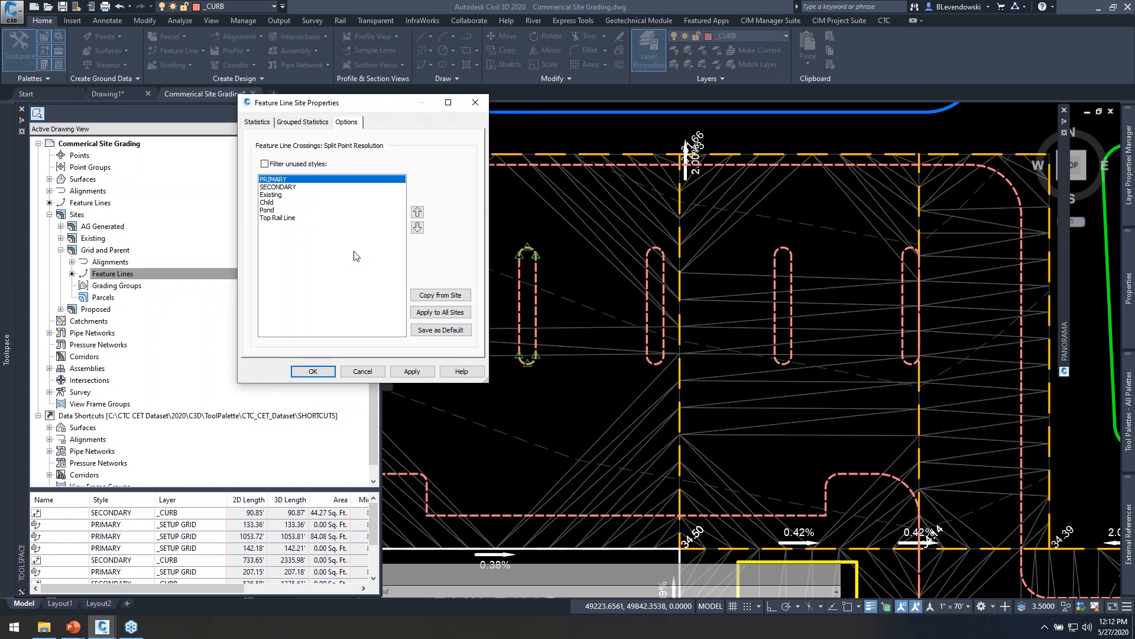
pyautogui.click(313, 371)
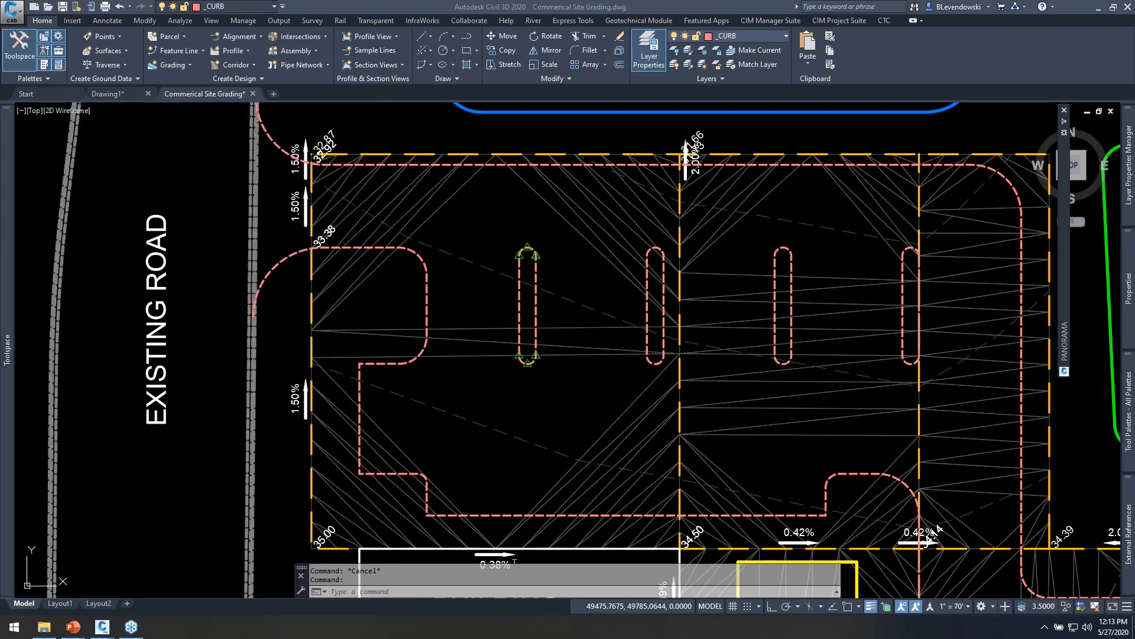
# - Check elevations and grades with Quick Elevation Edit where the curb beside the building crosses the interior grid line
pyautogui.click(486, 518)
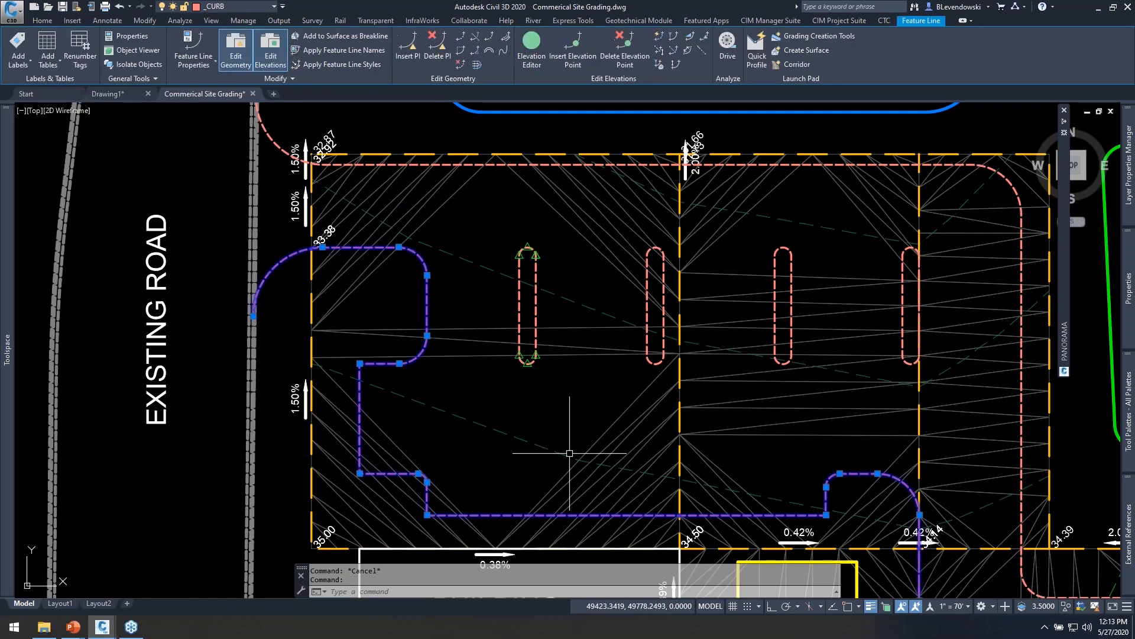
pyautogui.click(659, 49)
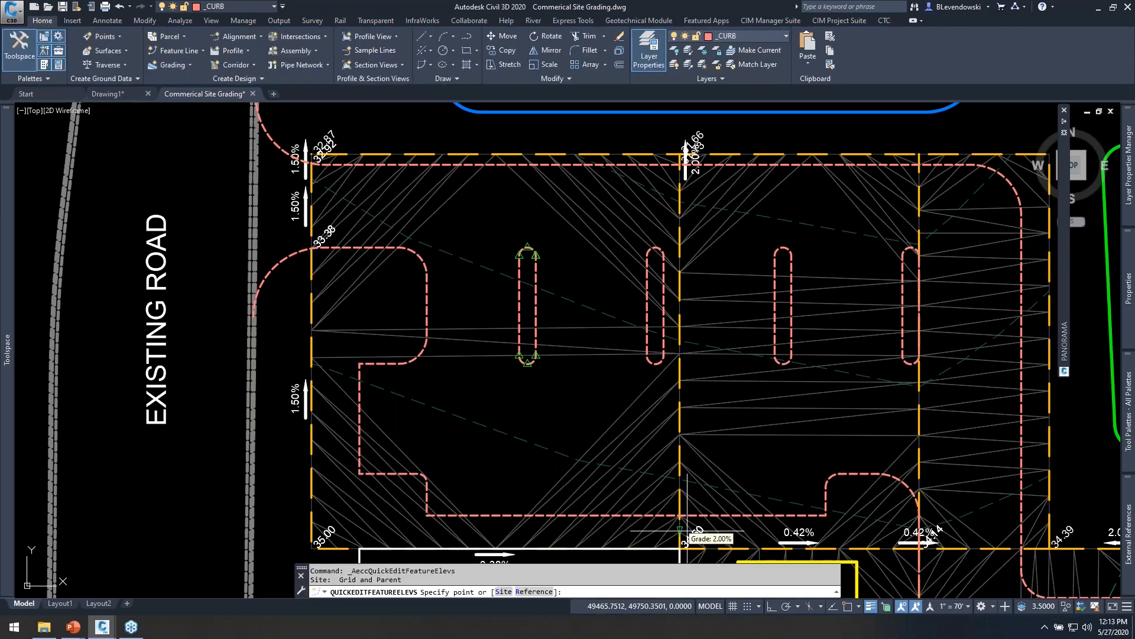
pyautogui.scroll(6, 698, 547)
pyautogui.scroll(-2, 573, 303)
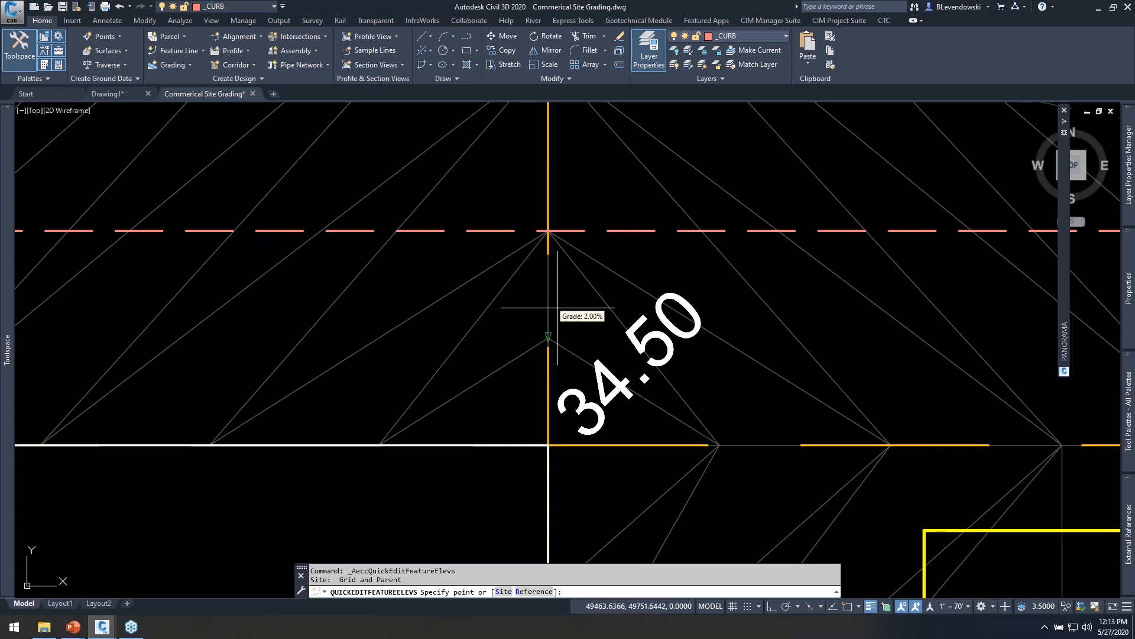
pyautogui.scroll(-2, 618, 332)
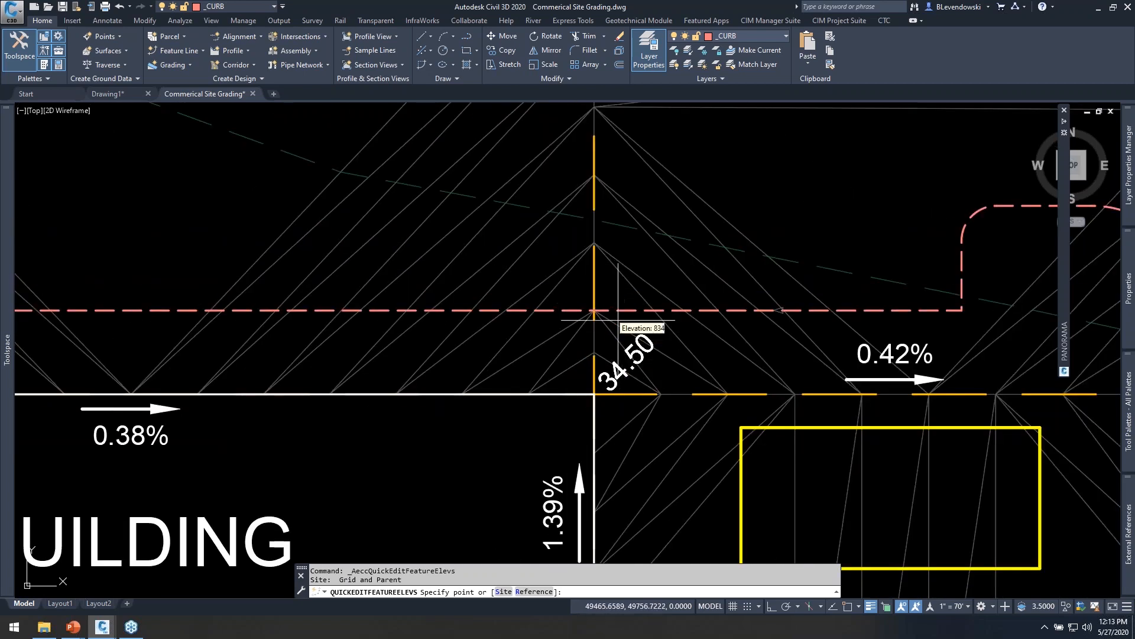
pyautogui.scroll(-2, 625, 357)
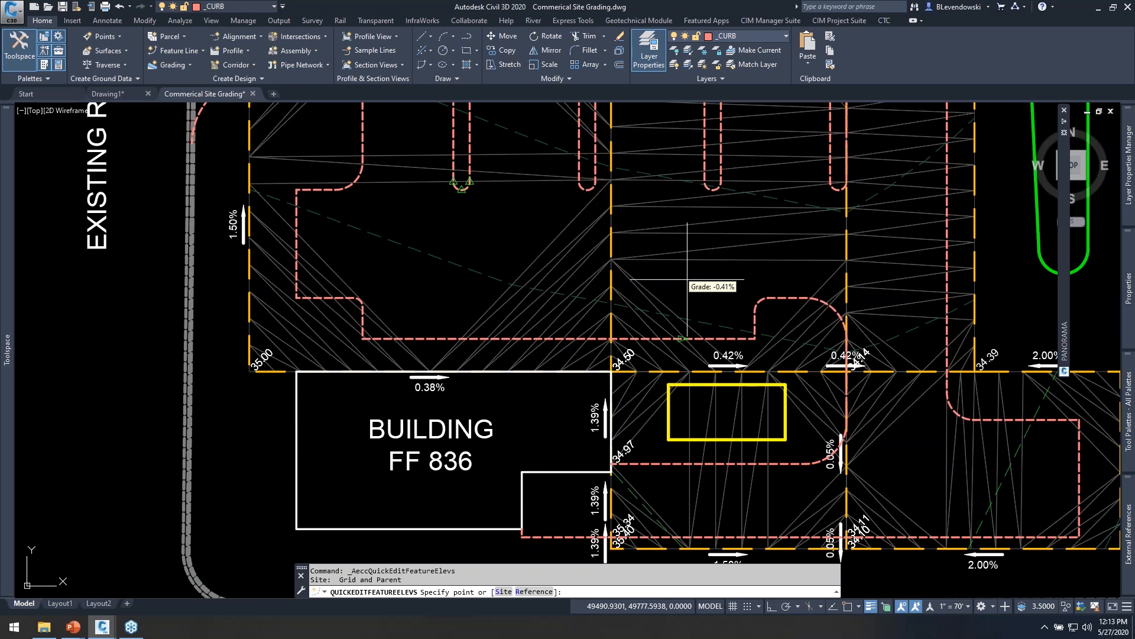
pyautogui.press('Escape')
# - Inspect the extent and vertices of the curb feature line running along the building, and clear the selection
pyautogui.click(683, 339)
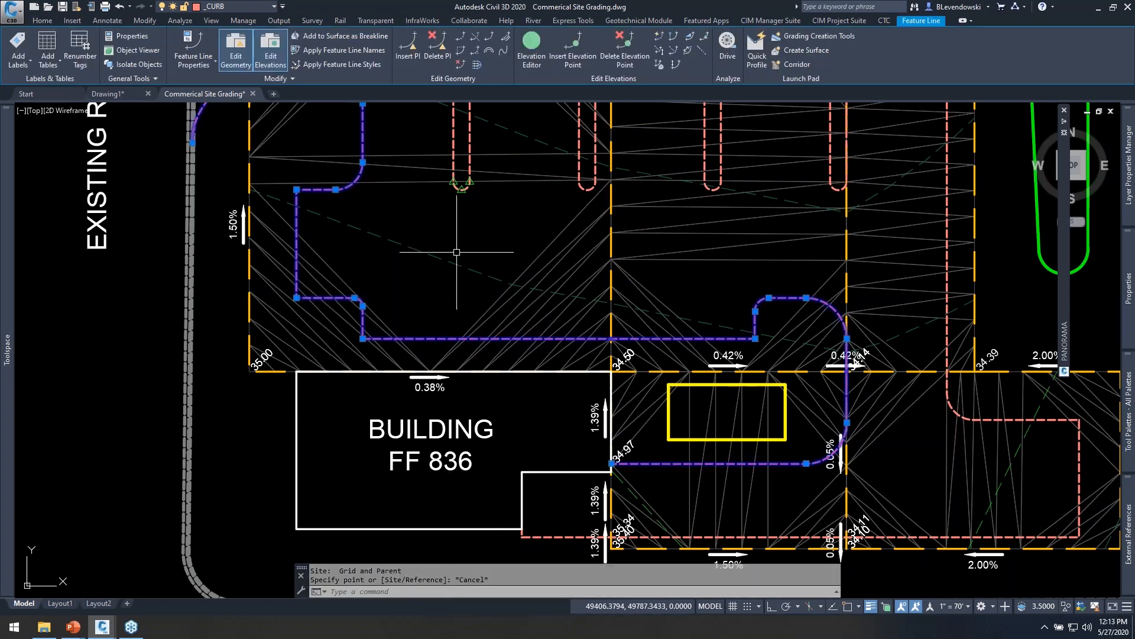
pyautogui.press('Escape')
pyautogui.moveTo(456, 231); pyautogui.dragTo(463, 354, button='middle')
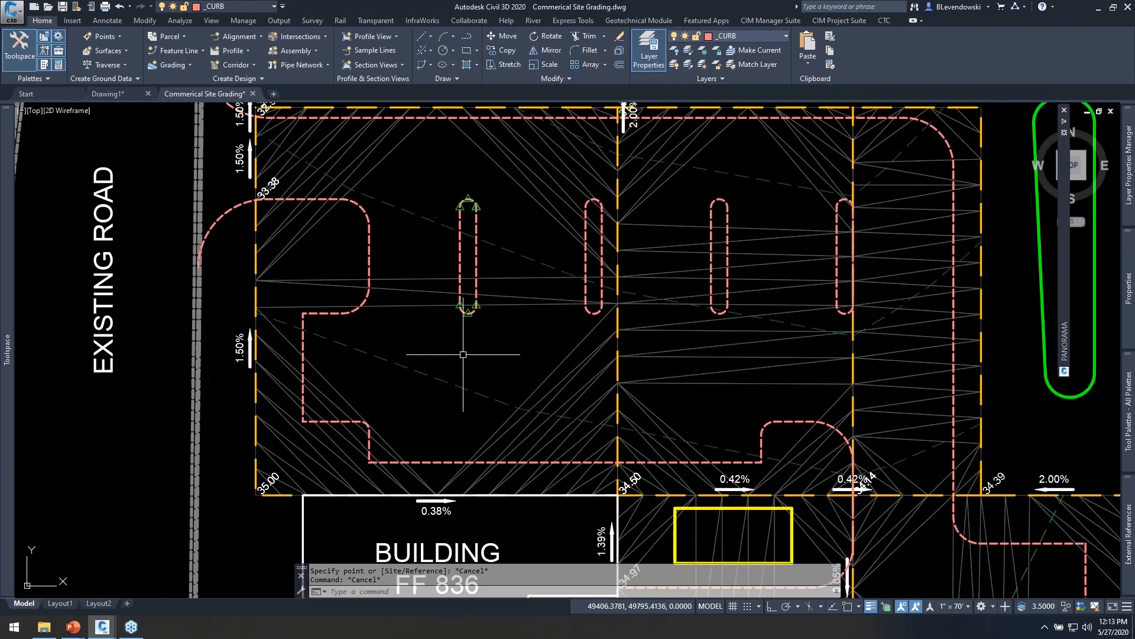
pyautogui.press('Escape')
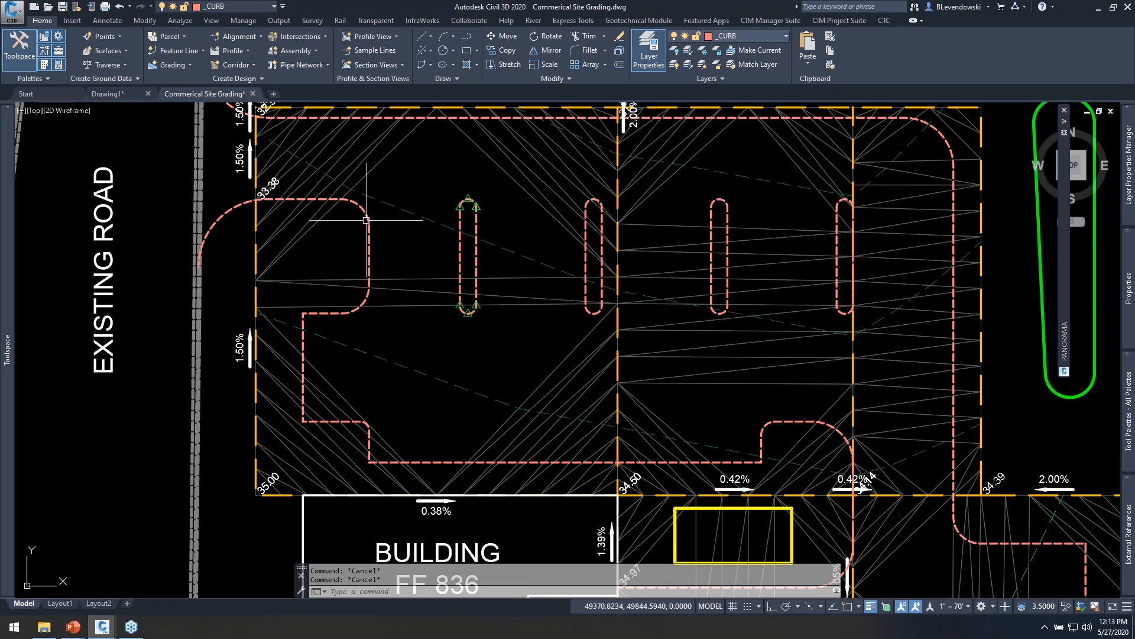
# - Select the Parking Setup surface to examine its triangulation against the curbs, and deselect it
pyautogui.click(390, 162)
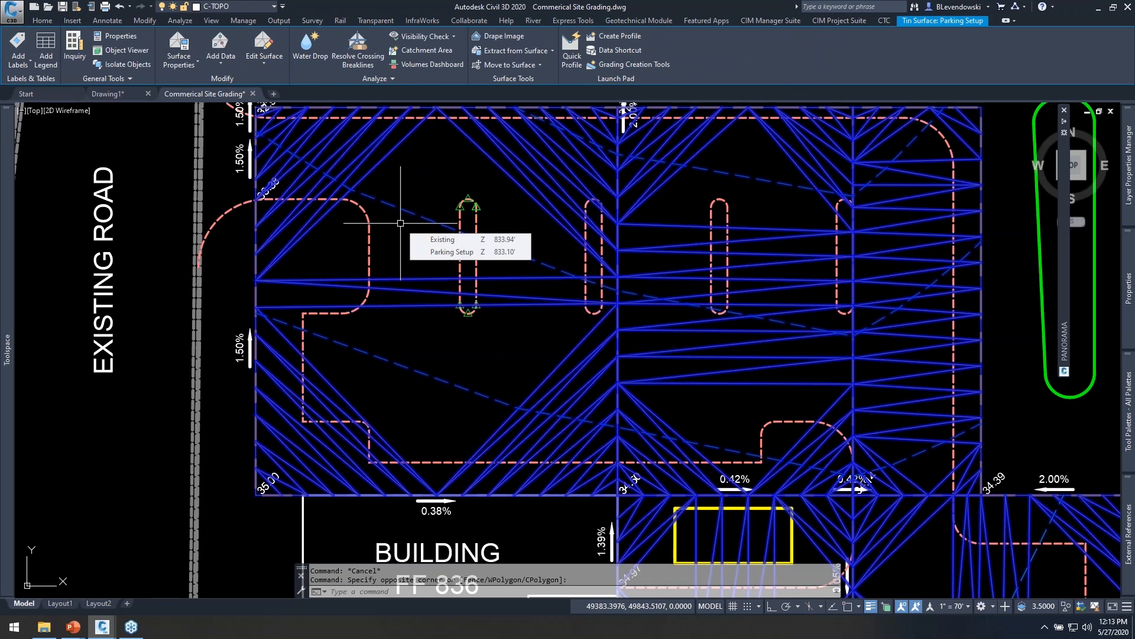
pyautogui.press('Escape')
pyautogui.press('Escape')
pyautogui.scroll(2, 313, 411)
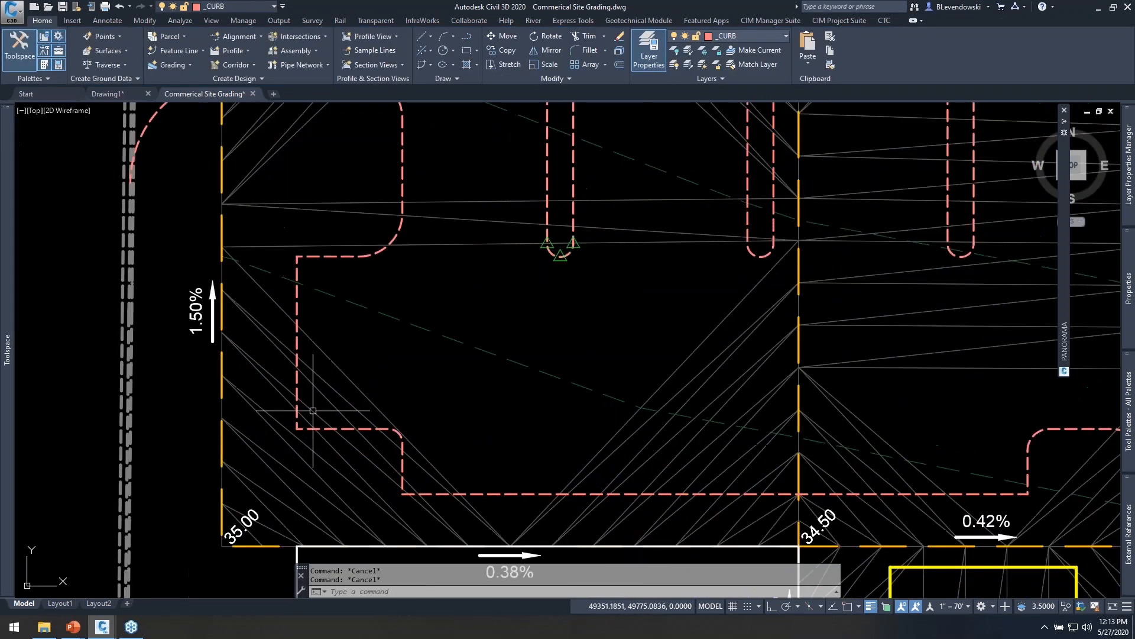
# - Look over the curb and island lines against the Parking Setup triangulation, and close the Panorama elevation table
pyautogui.scroll(2, 313, 410)
pyautogui.scroll(-2, 527, 435)
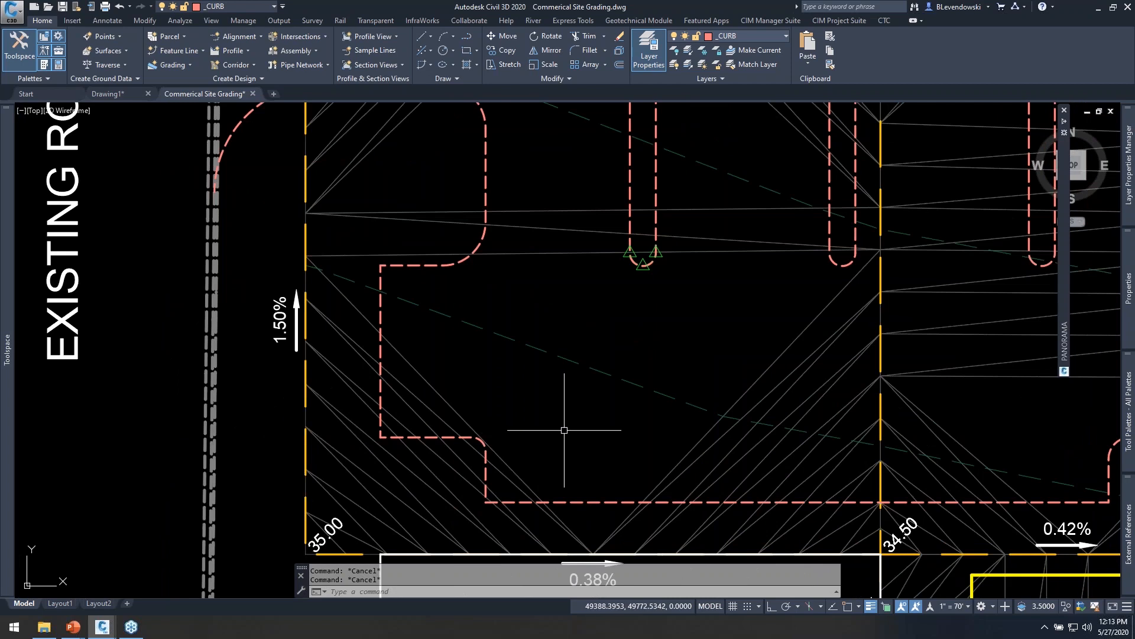
pyautogui.moveTo(589, 445); pyautogui.dragTo(454, 404, button='middle')
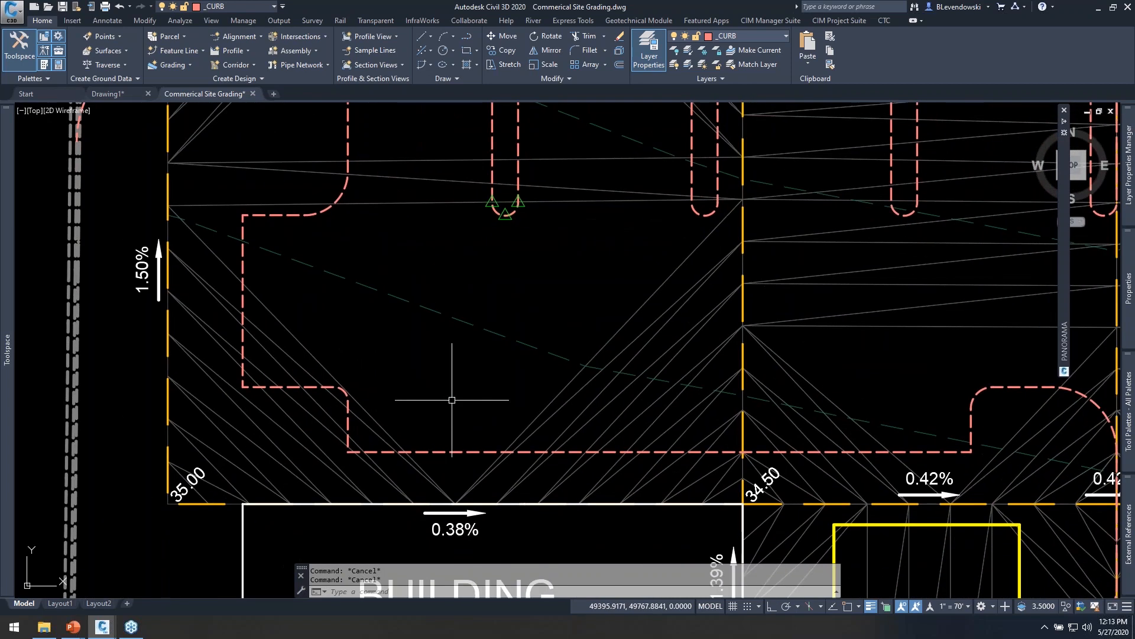
pyautogui.scroll(-2, 466, 382)
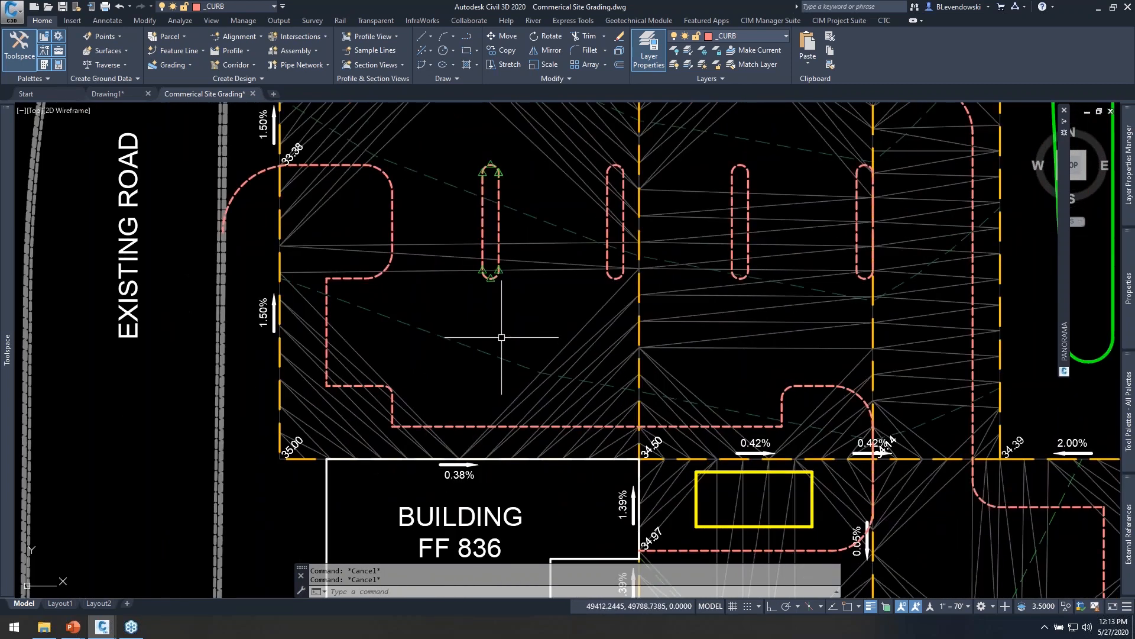
pyautogui.moveTo(514, 318)
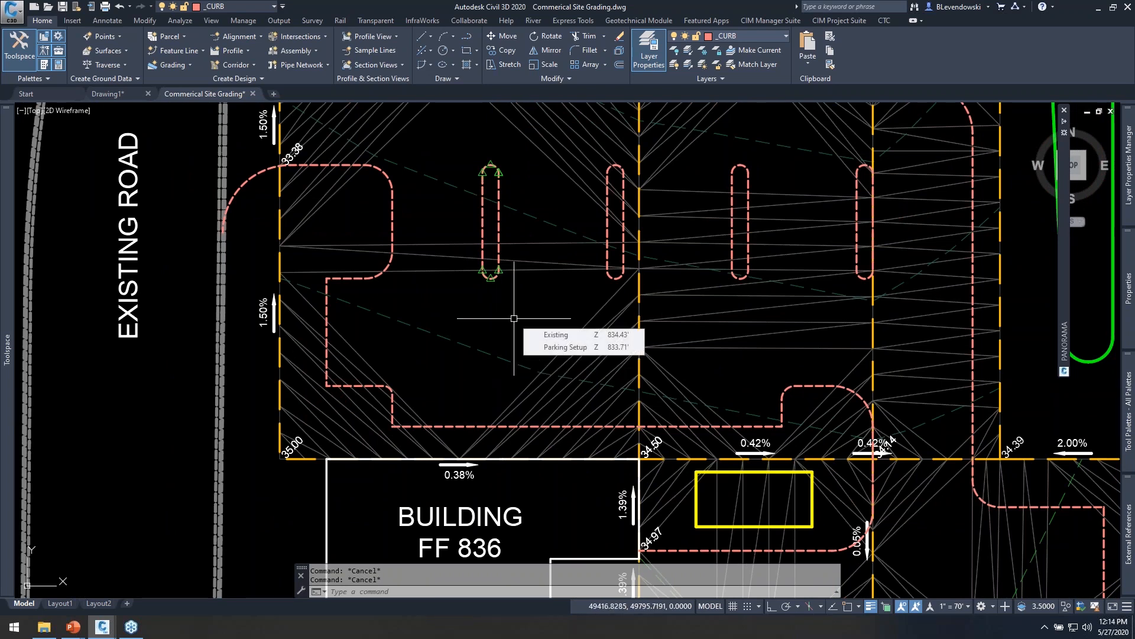
pyautogui.moveTo(532, 299); pyautogui.dragTo(514, 330, button='middle')
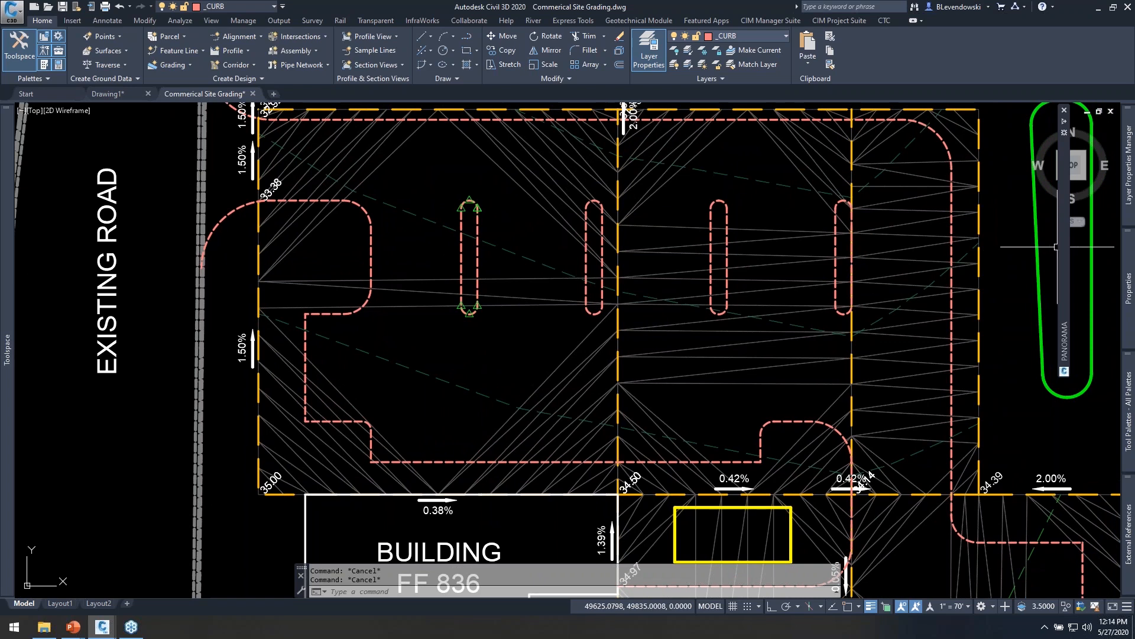
pyautogui.moveTo(1063, 240)
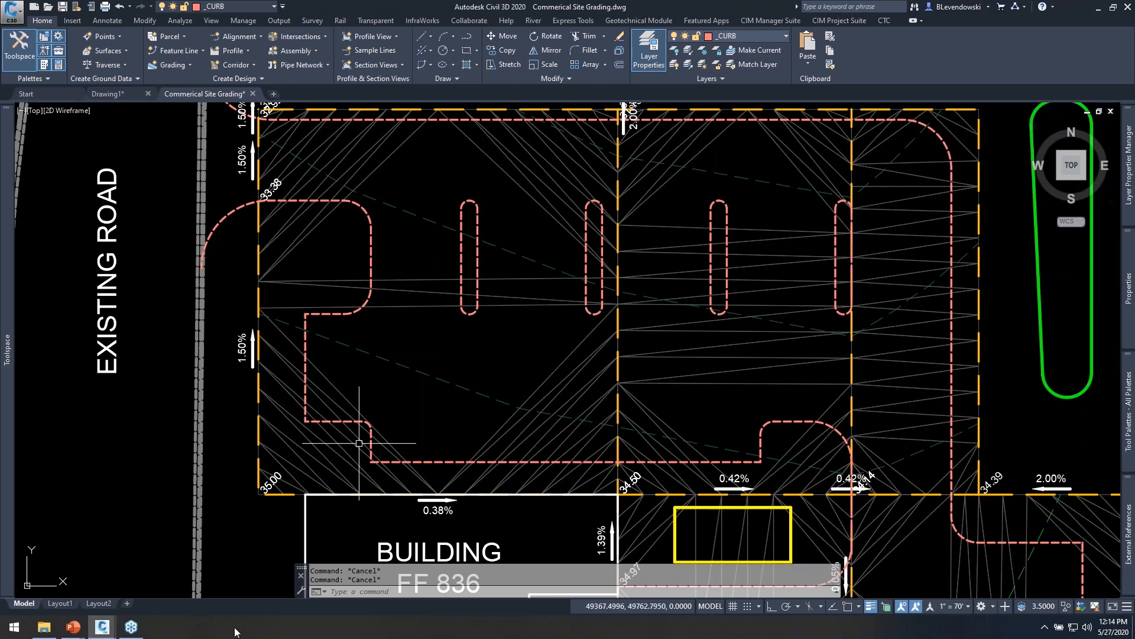
# - Using Quick Elevation Edit, set the outer parking lot curb's end at the existing road to the Existing surface's elevation
pyautogui.moveTo(220, 232); pyautogui.dragTo(300, 350, button='middle')
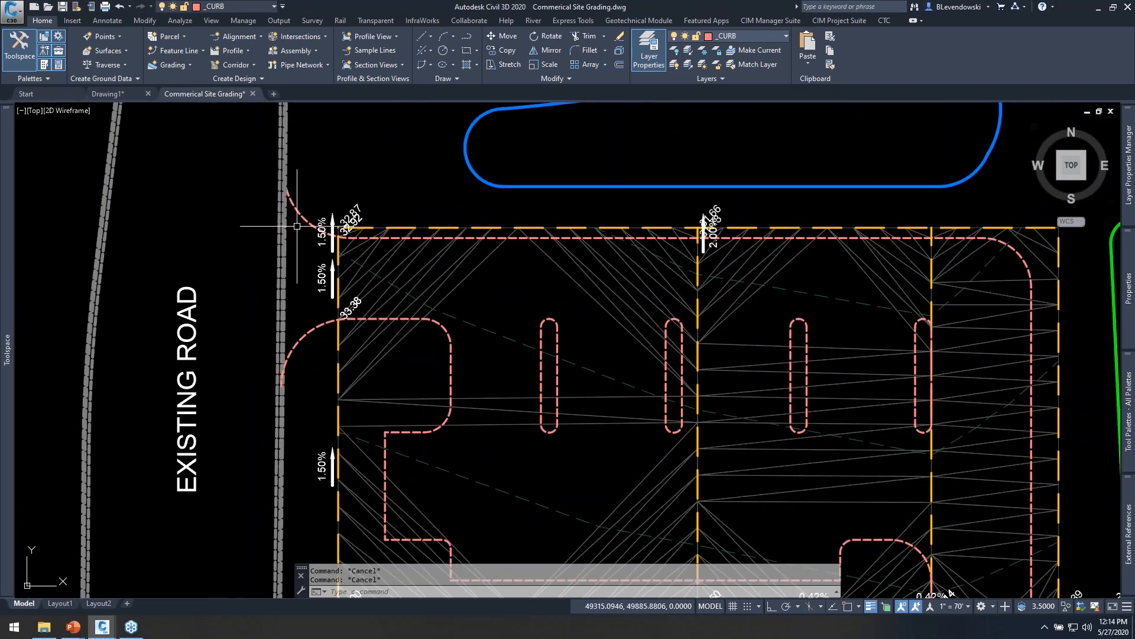
pyautogui.scroll(2, 299, 222)
pyautogui.click(300, 204)
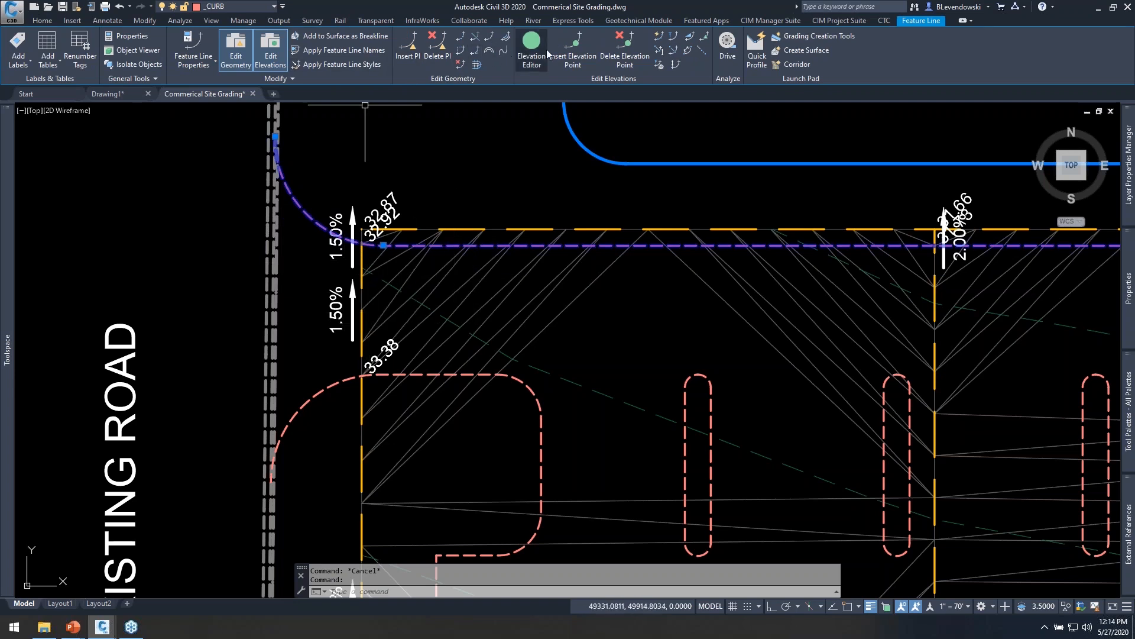
pyautogui.click(659, 37)
pyautogui.click(282, 133)
pyautogui.write('s')
pyautogui.press('Return')
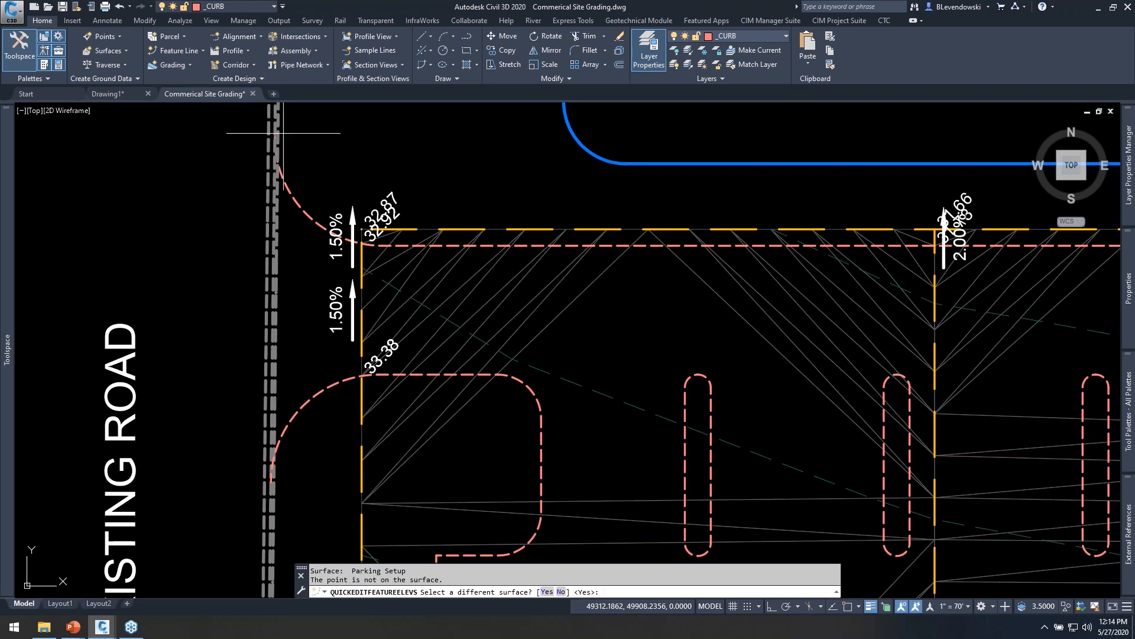
pyautogui.write('y')
pyautogui.press('Return')
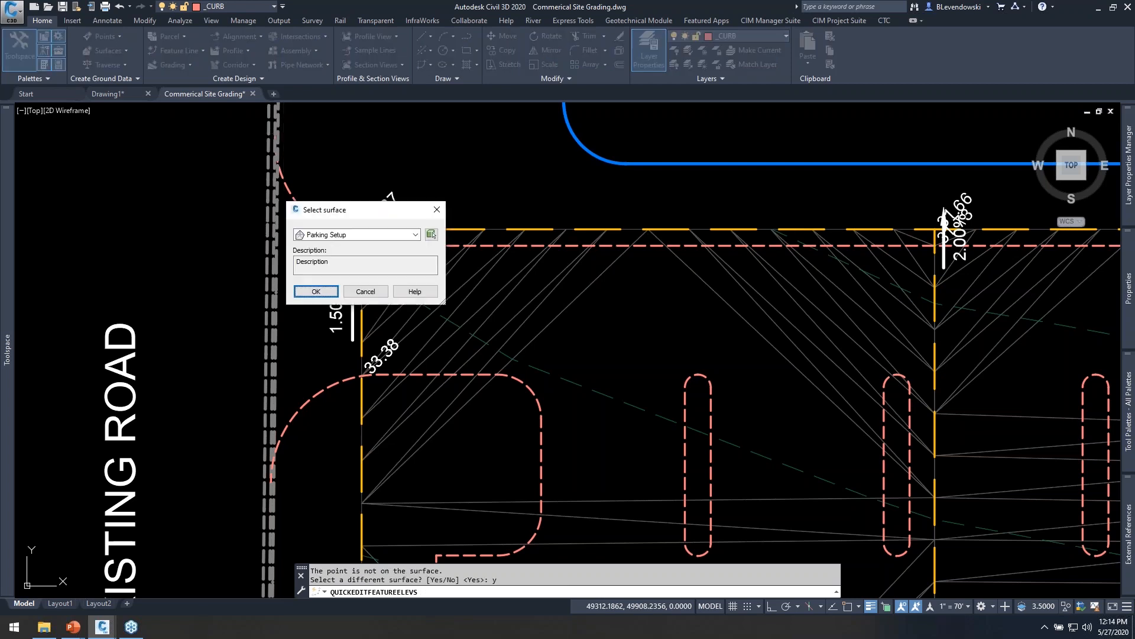
pyautogui.click(303, 235)
pyautogui.click(332, 254)
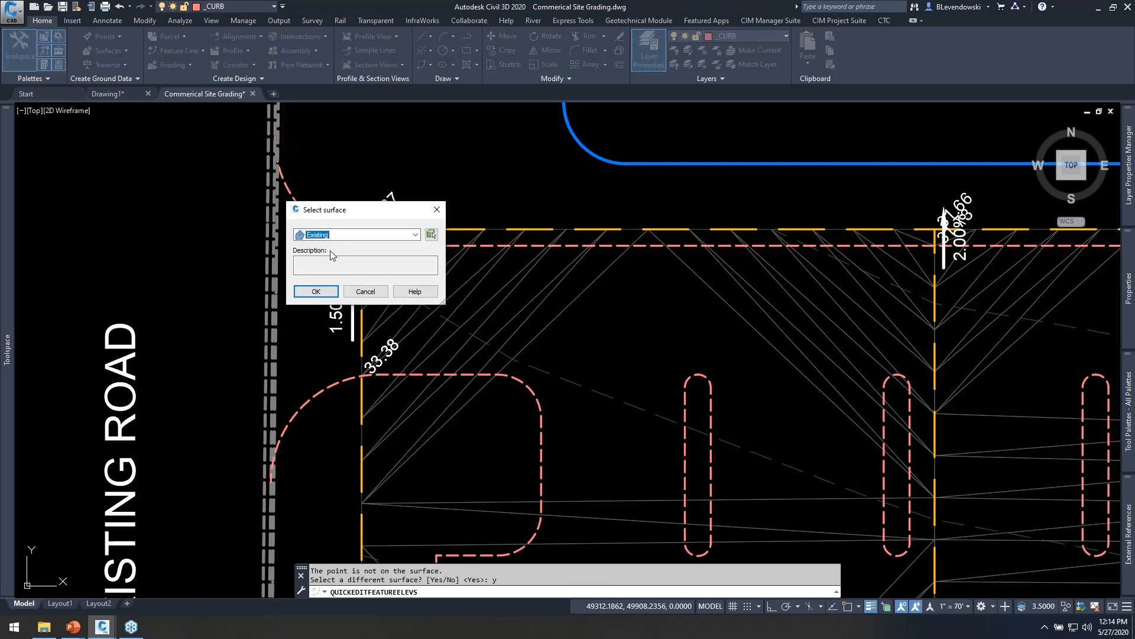
pyautogui.click(315, 291)
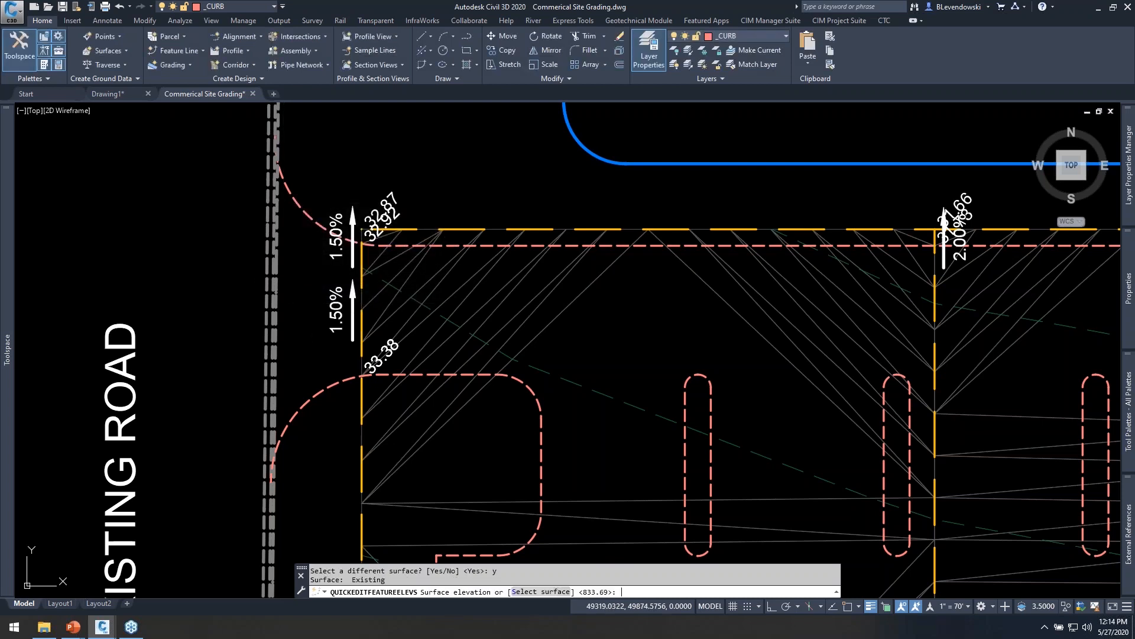
pyautogui.press('Return')
# - Set the end of the entrance's southern curb return at the existing road to the Existing surface's elevation
pyautogui.click(279, 477)
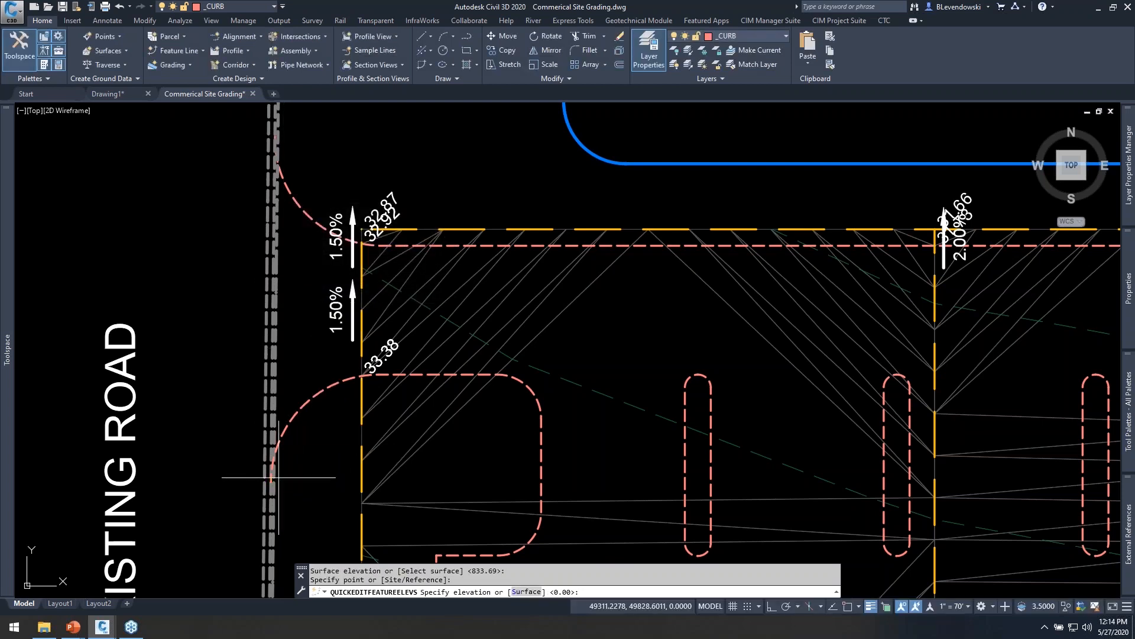
pyautogui.write('s')
pyautogui.press('Return')
pyautogui.press('Return')
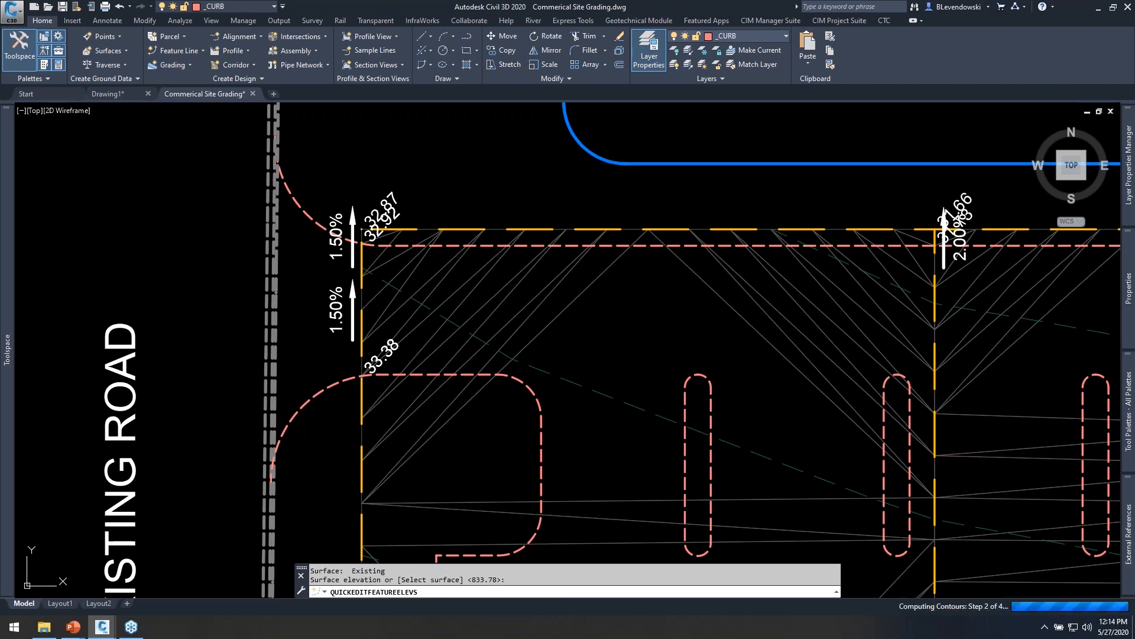
# - Set the curb's corner and end vertices at the building's southeast corner to elevation 836, and finish the elevation edits
pyautogui.scroll(-5, 381, 354)
pyautogui.scroll(3, 603, 401)
pyautogui.scroll(6, 558, 432)
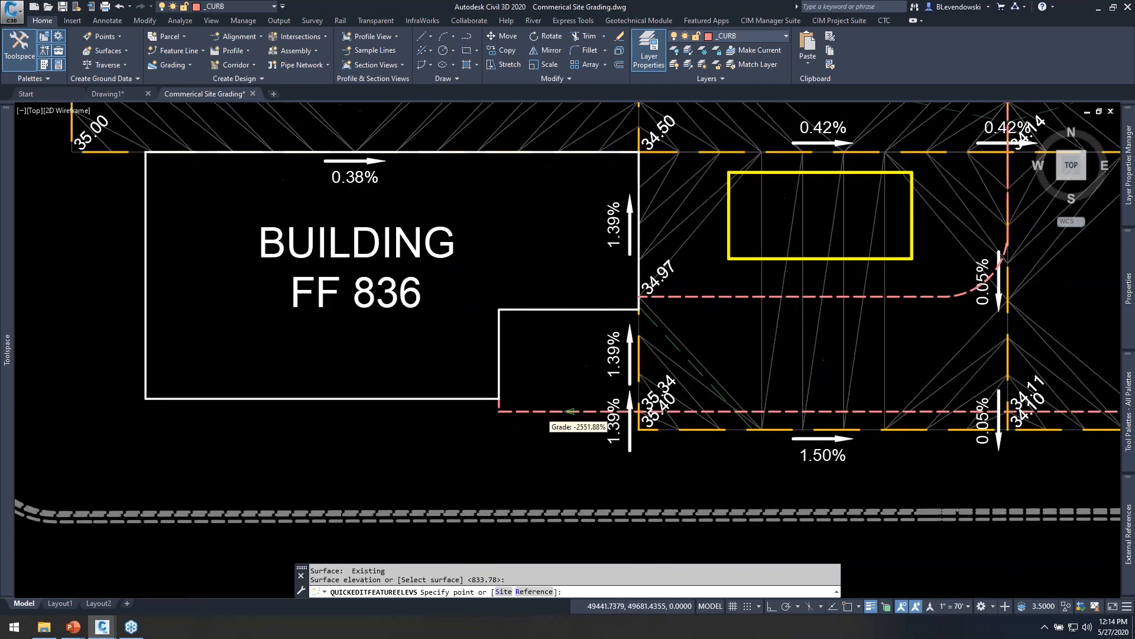
pyautogui.scroll(-3, 414, 343)
pyautogui.scroll(3, 372, 312)
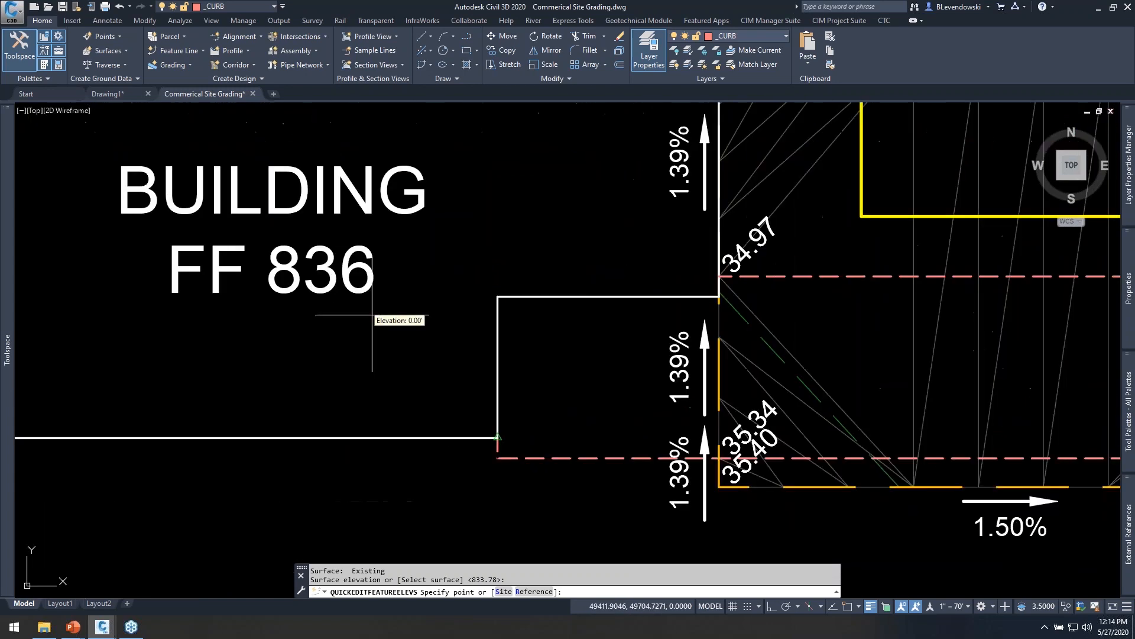
pyautogui.click(497, 462)
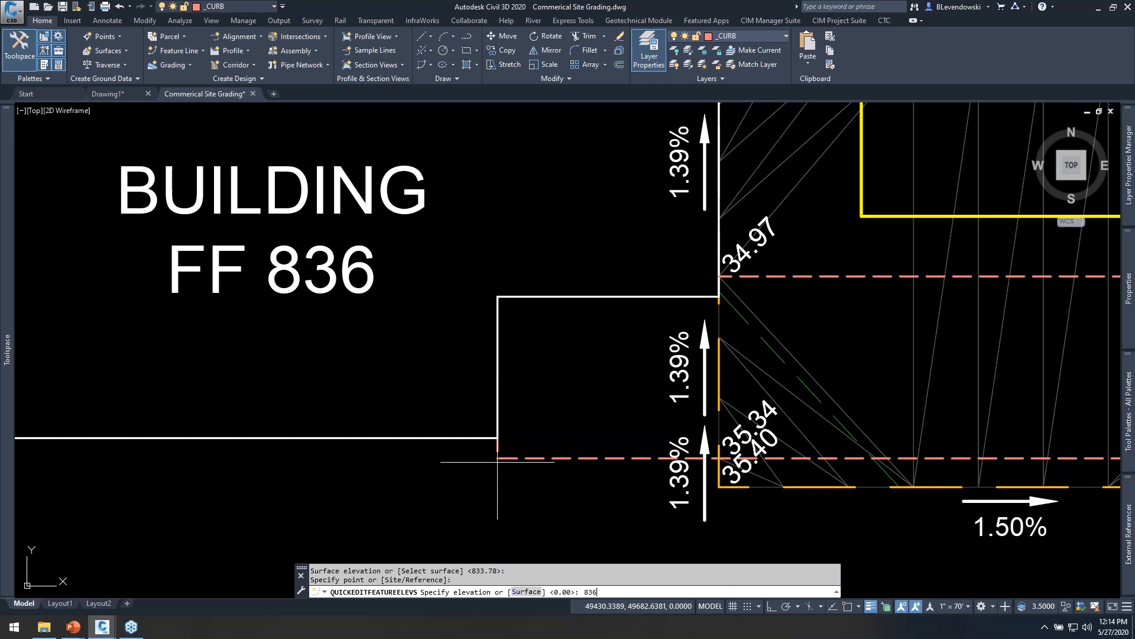
pyautogui.press('Return')
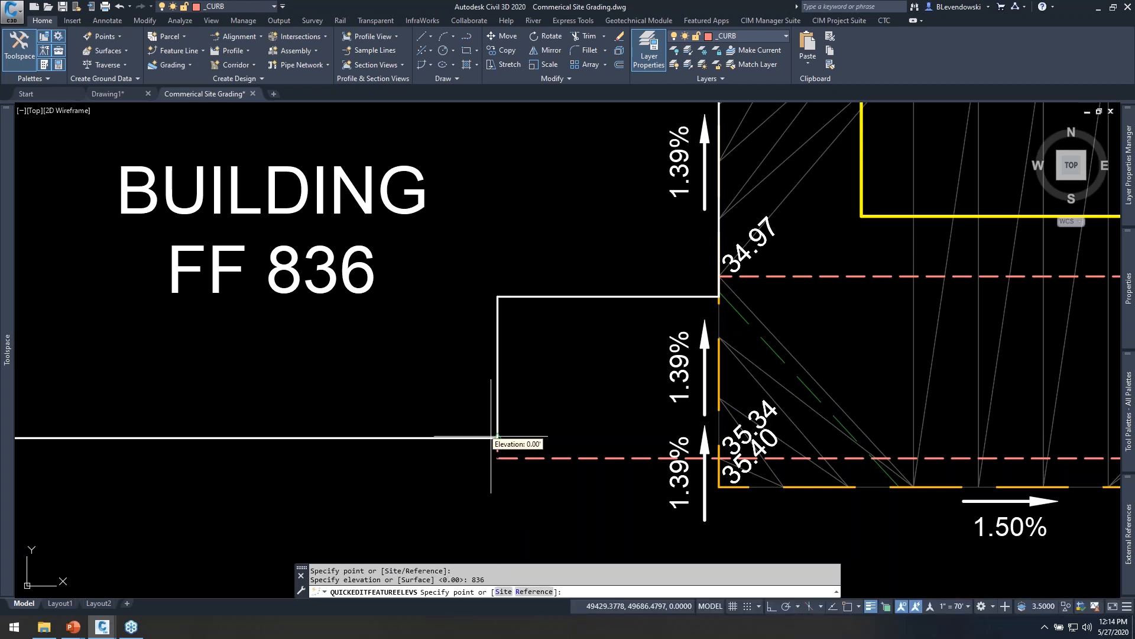
pyautogui.click(492, 437)
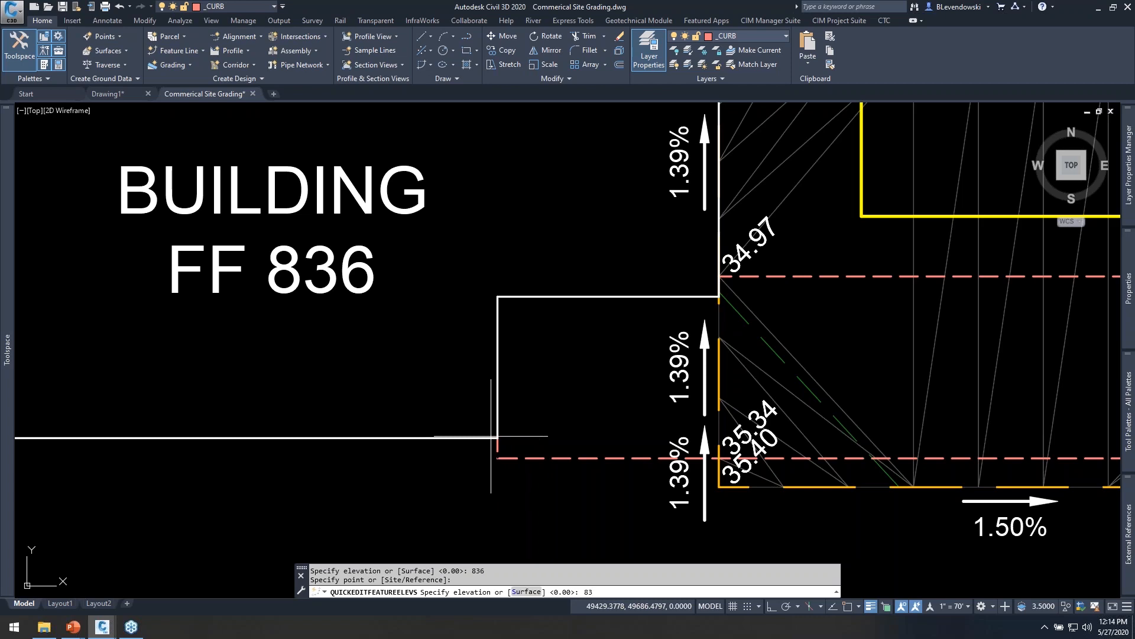
pyautogui.press('Return')
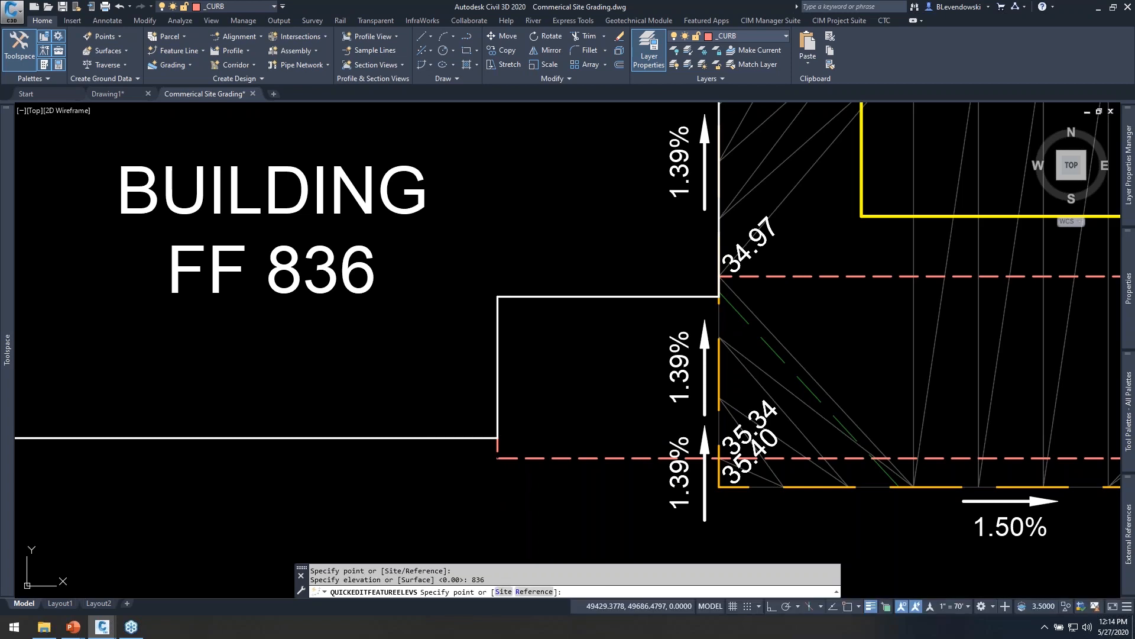
pyautogui.scroll(-6, 513, 384)
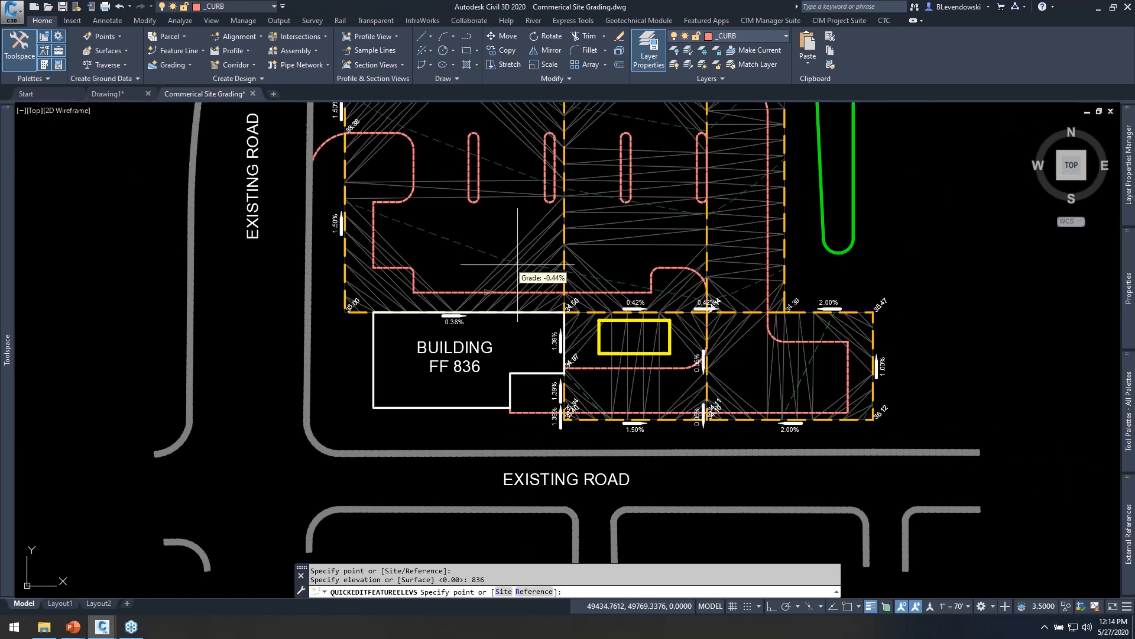
pyautogui.scroll(2, 502, 237)
pyautogui.moveTo(496, 223); pyautogui.dragTo(476, 380, button='middle')
pyautogui.press('Return')
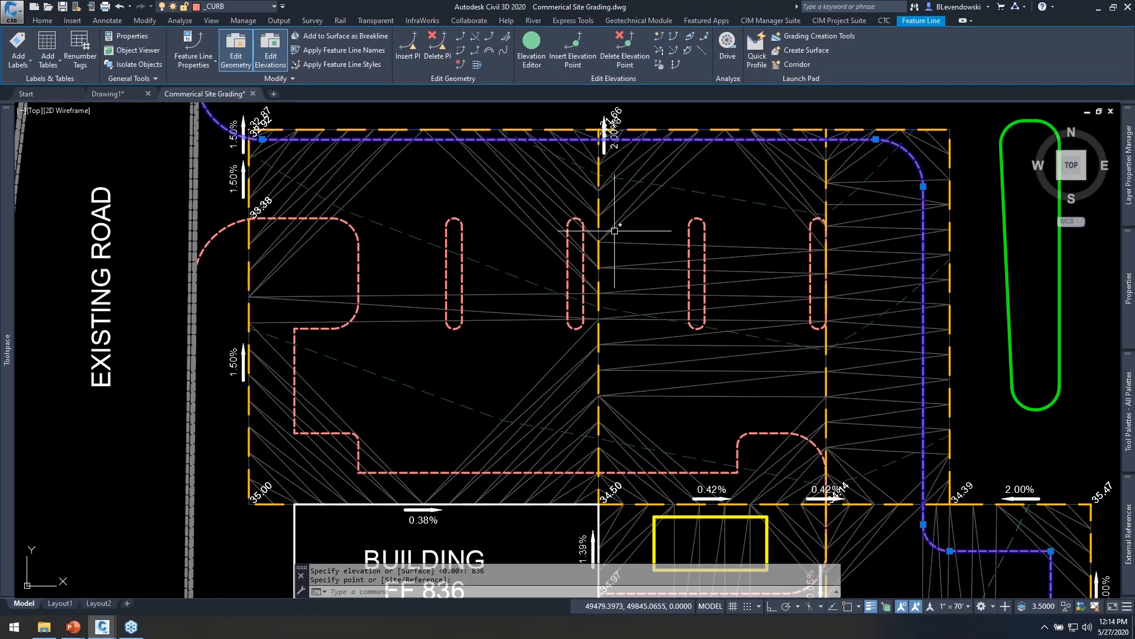
pyautogui.press('Escape')
pyautogui.press('Escape')
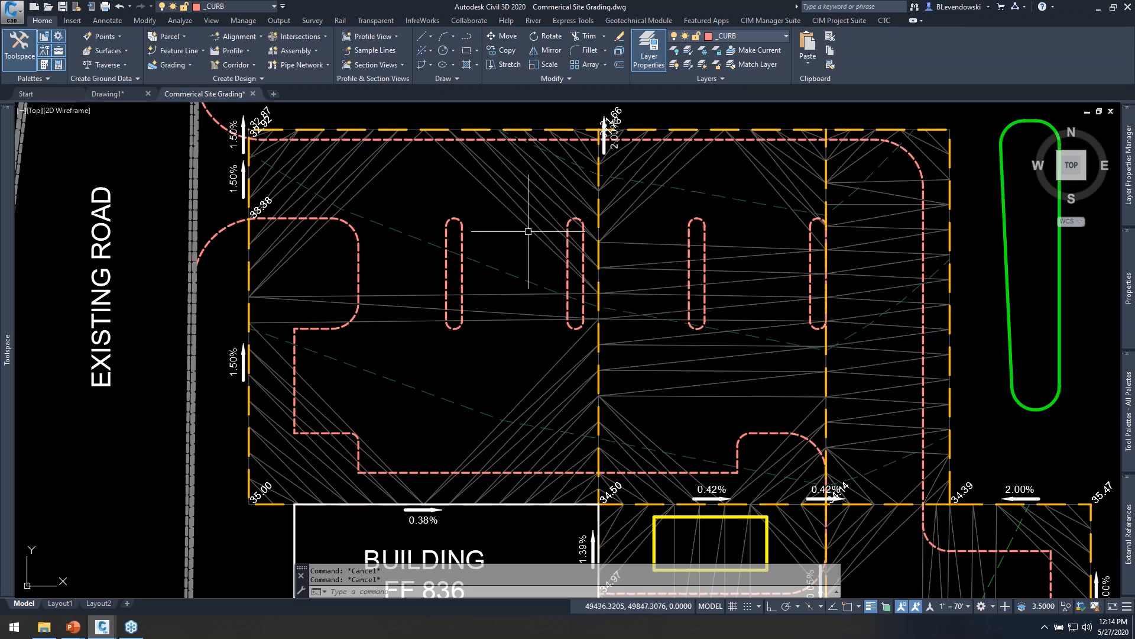
# - Select the westernmost parking island's feature line to examine its vertices, and clear the selection
pyautogui.moveTo(508, 250); pyautogui.dragTo(485, 280, button='middle')
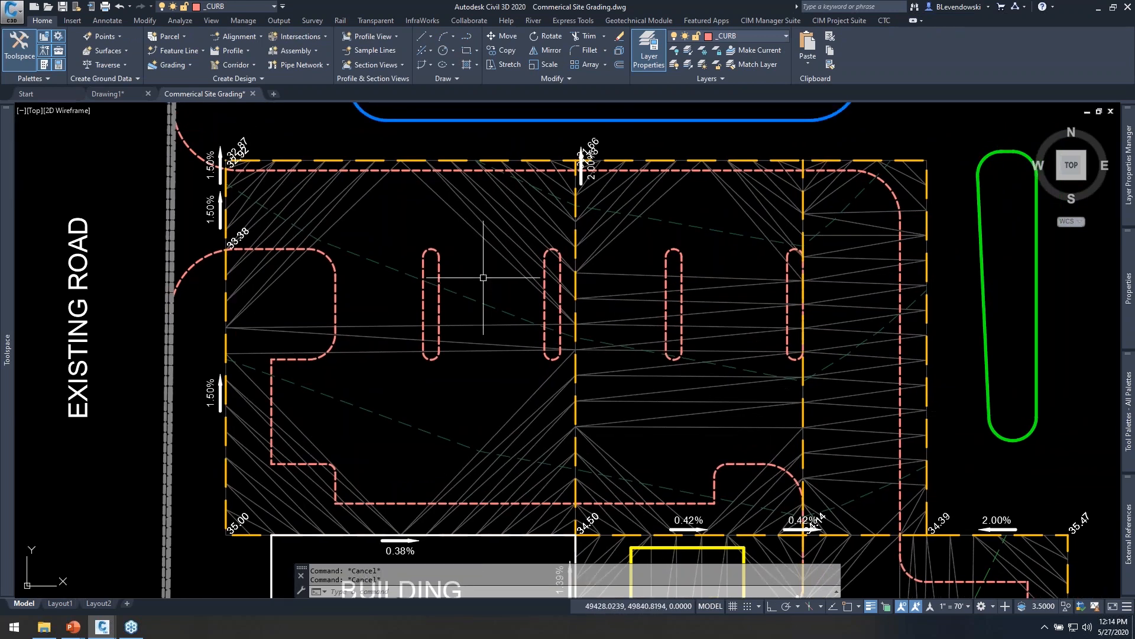
pyautogui.click(439, 262)
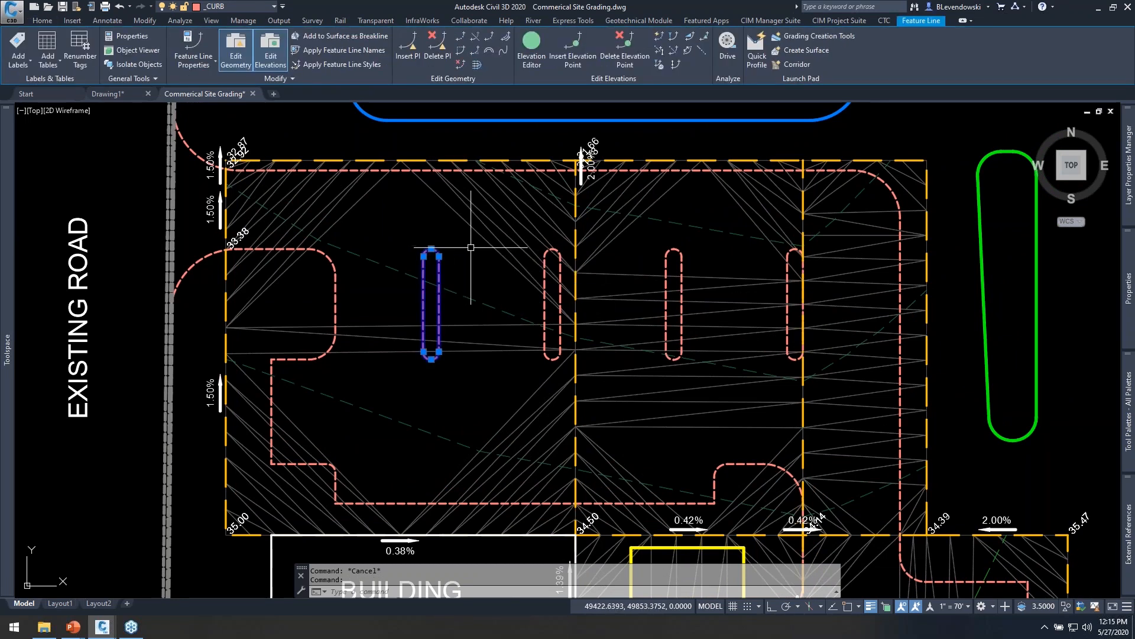
pyautogui.press('Escape')
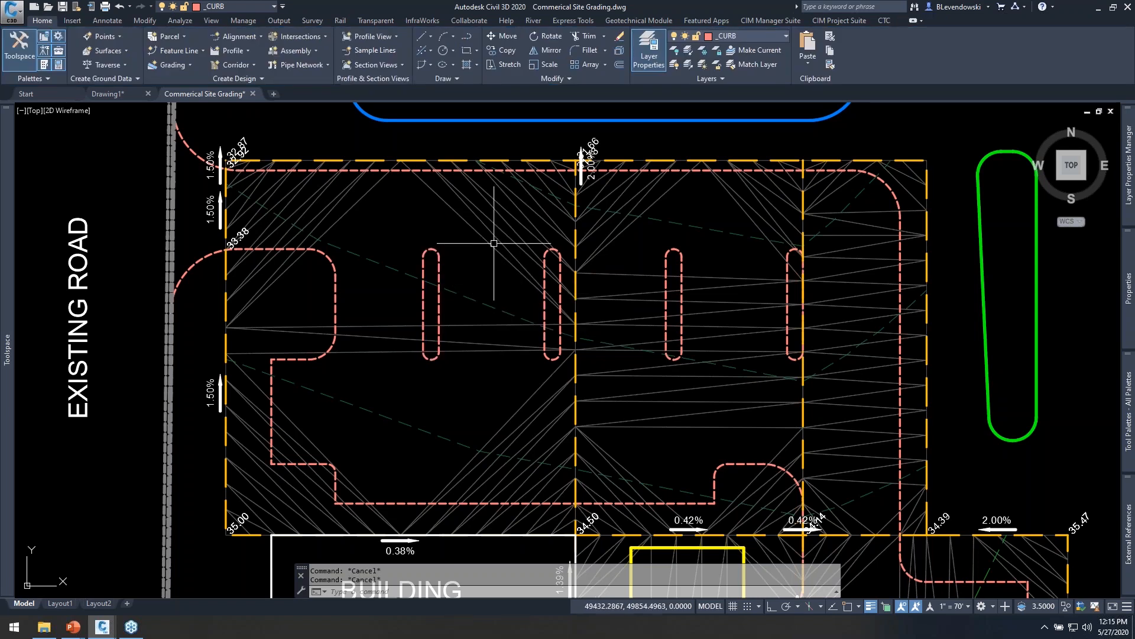
pyautogui.scroll(2, 444, 275)
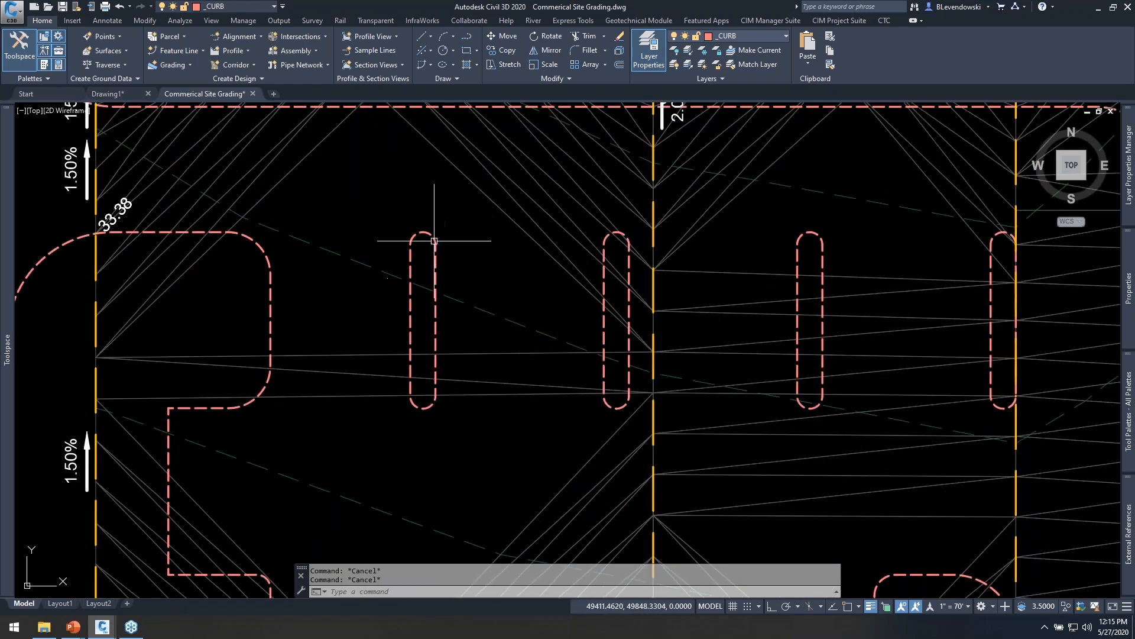
pyautogui.click(453, 243)
pyautogui.click(437, 260)
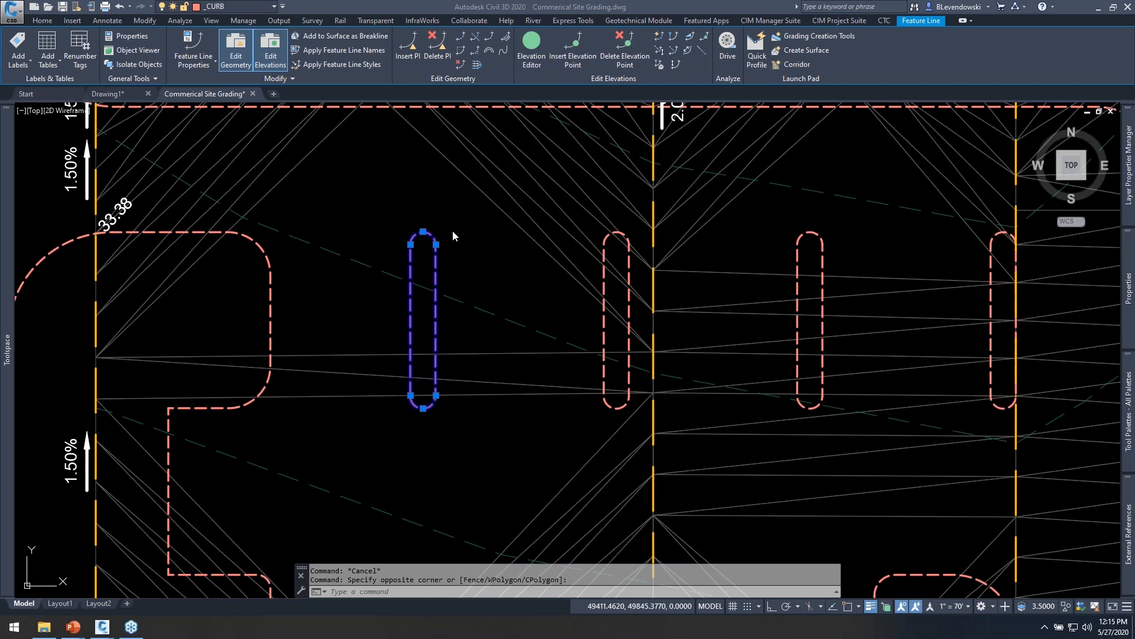
pyautogui.click(42, 21)
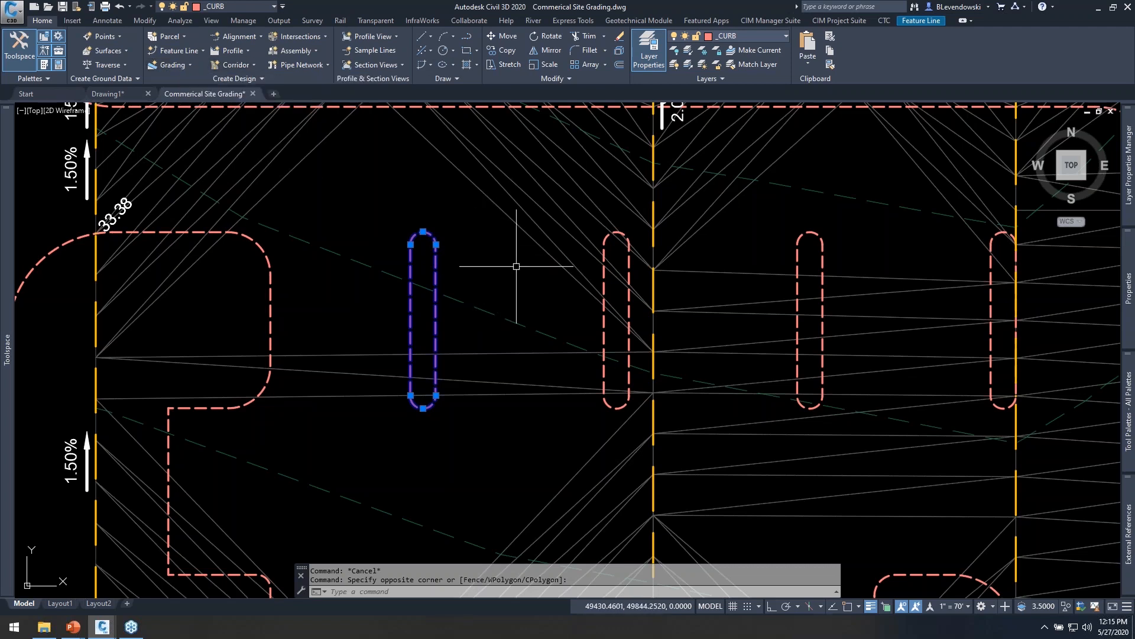
pyautogui.press('Escape')
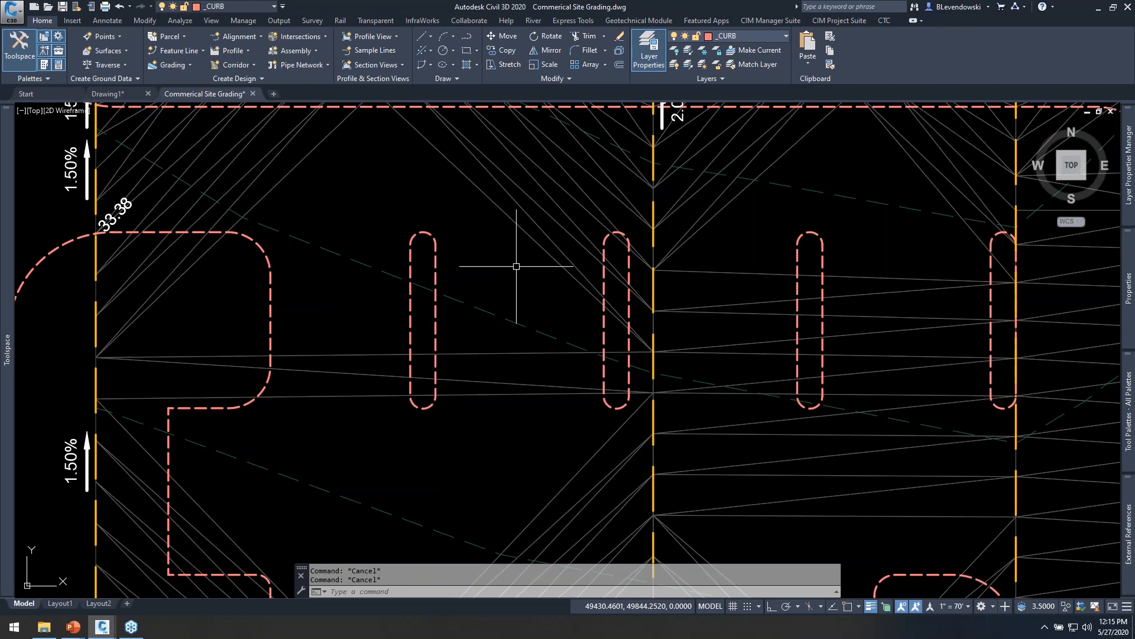
pyautogui.moveTo(836, 277); pyautogui.dragTo(628, 286, button='middle')
pyautogui.moveTo(265, 296); pyautogui.dragTo(469, 302, button='middle')
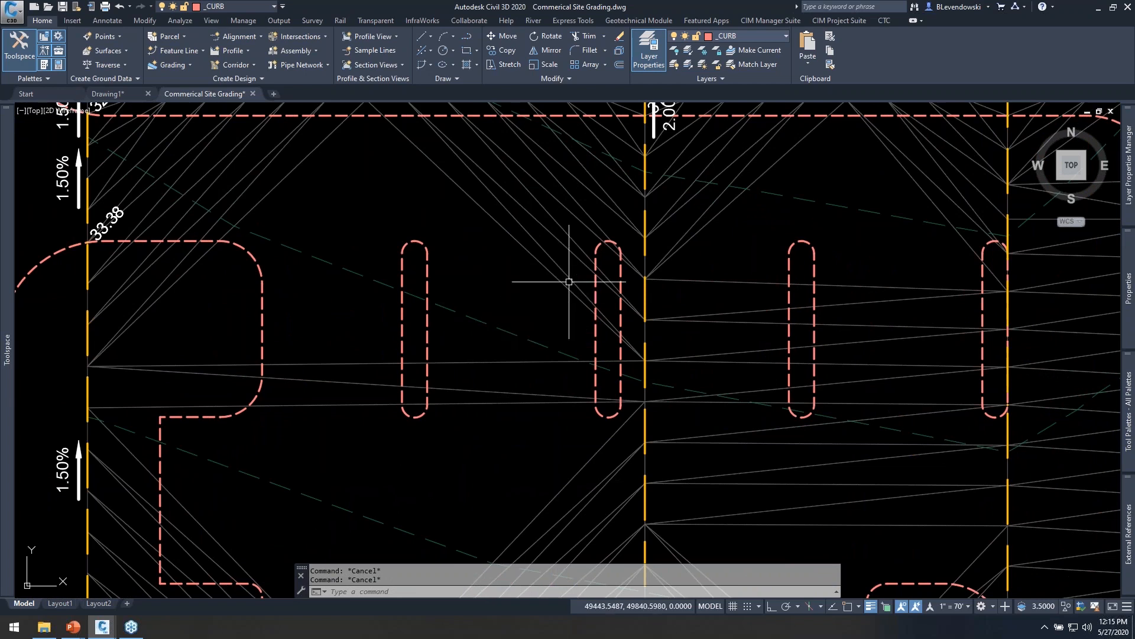
pyautogui.click(407, 631)
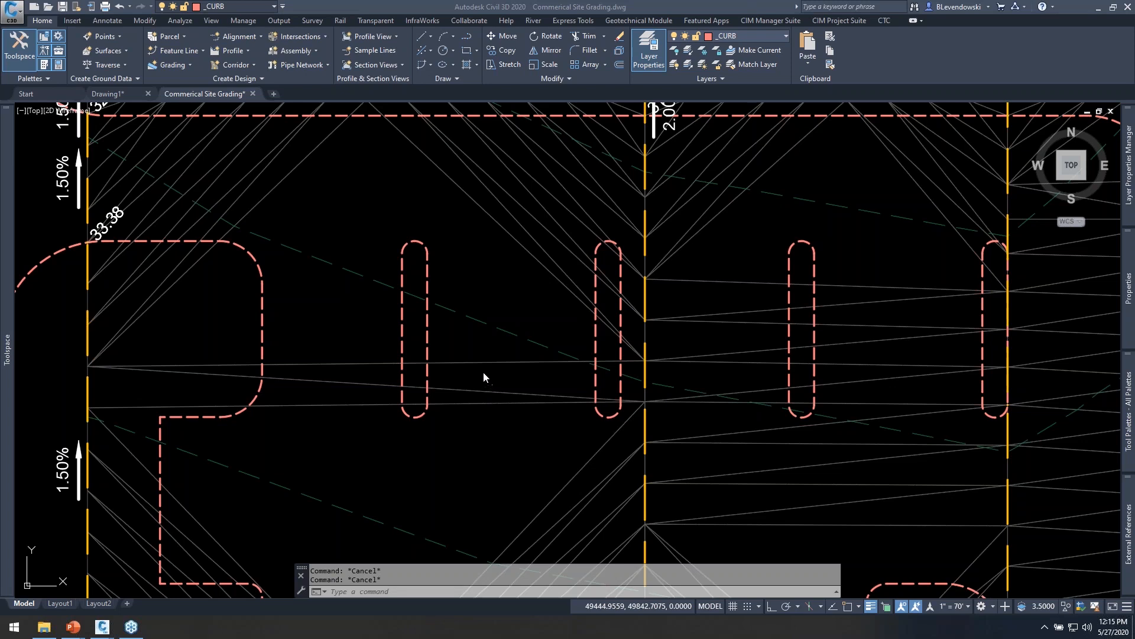
pyautogui.click(471, 298)
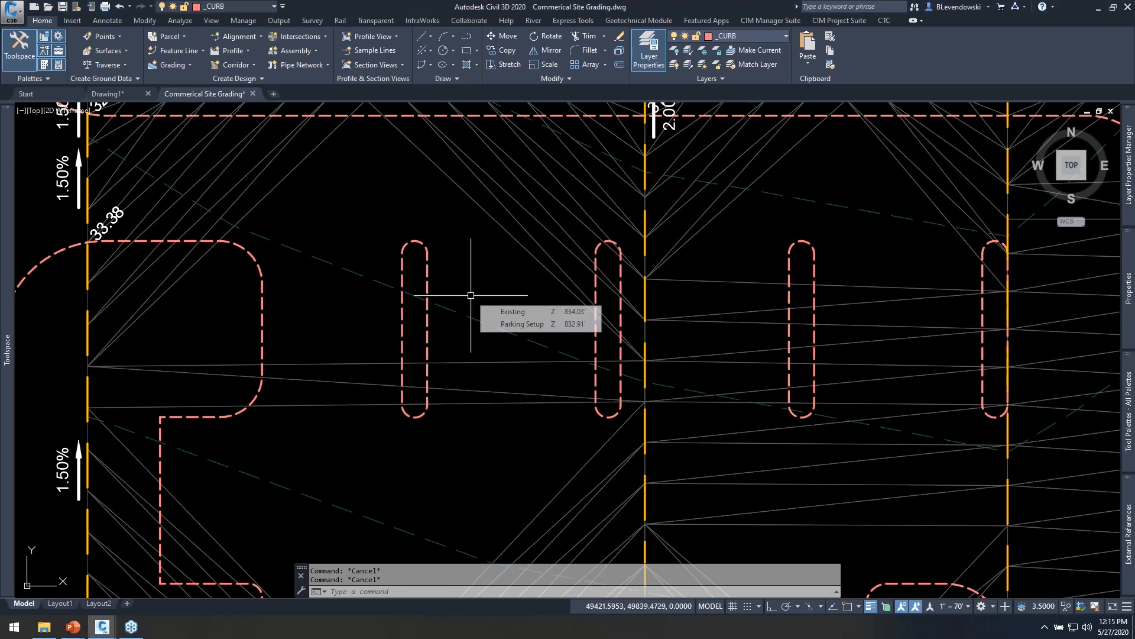
pyautogui.scroll(-2, 565, 326)
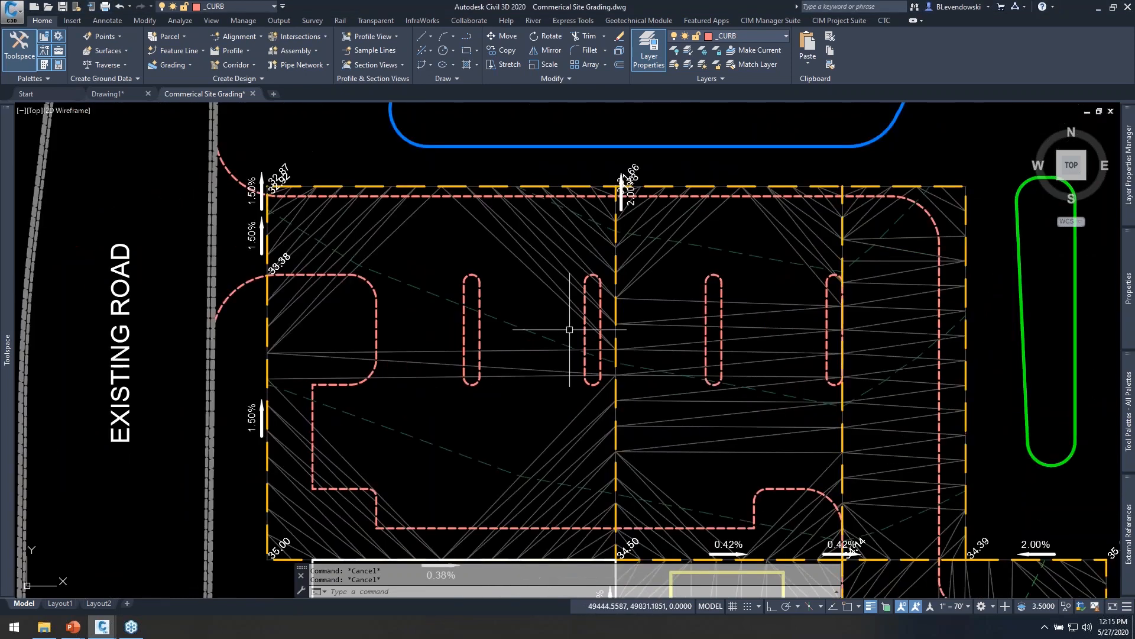
pyautogui.scroll(2, 647, 297)
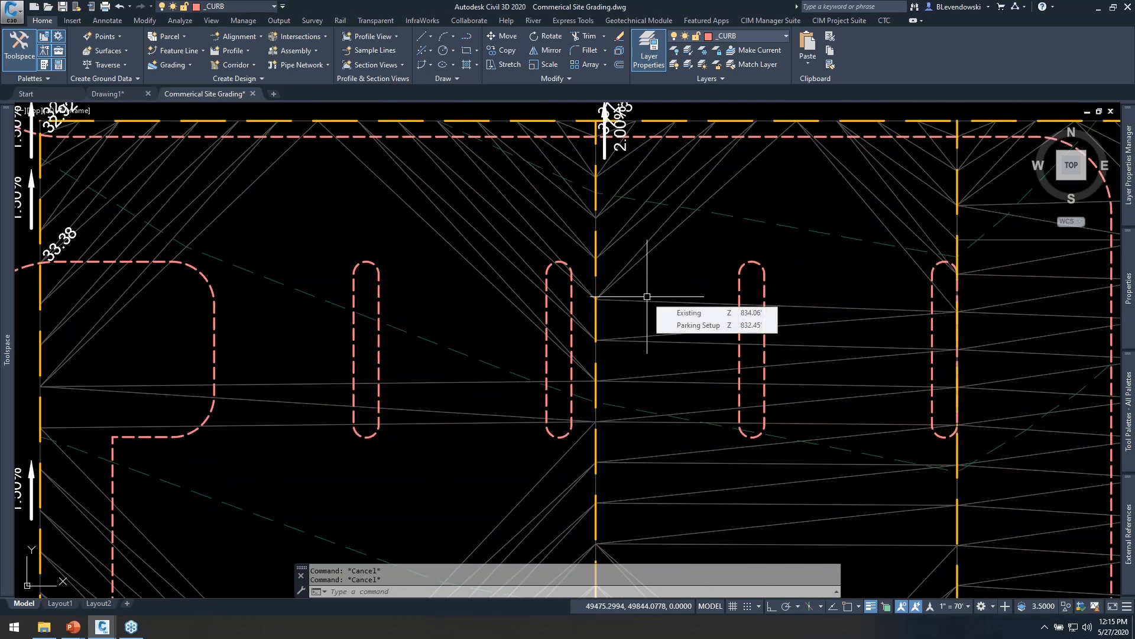
# - Save the drawing
pyautogui.moveTo(481, 310); pyautogui.dragTo(590, 321, button='middle')
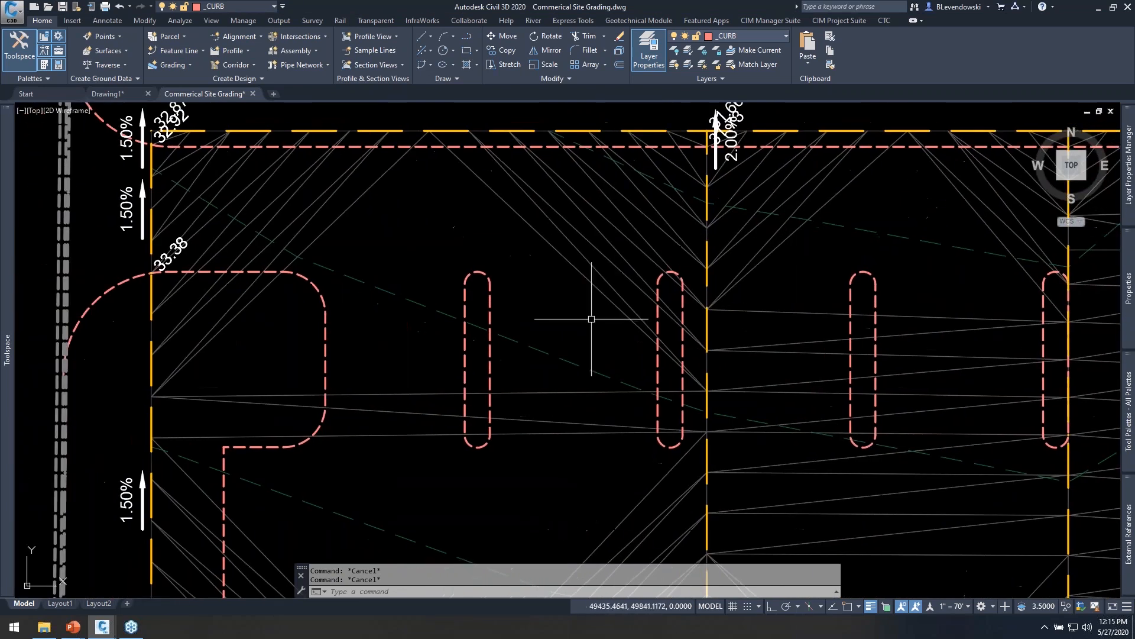
pyautogui.click(62, 7)
# - Select the two western parking islands with the surface, extend the selection to all similar objects, and show them in Object Viewer
pyautogui.click(777, 445)
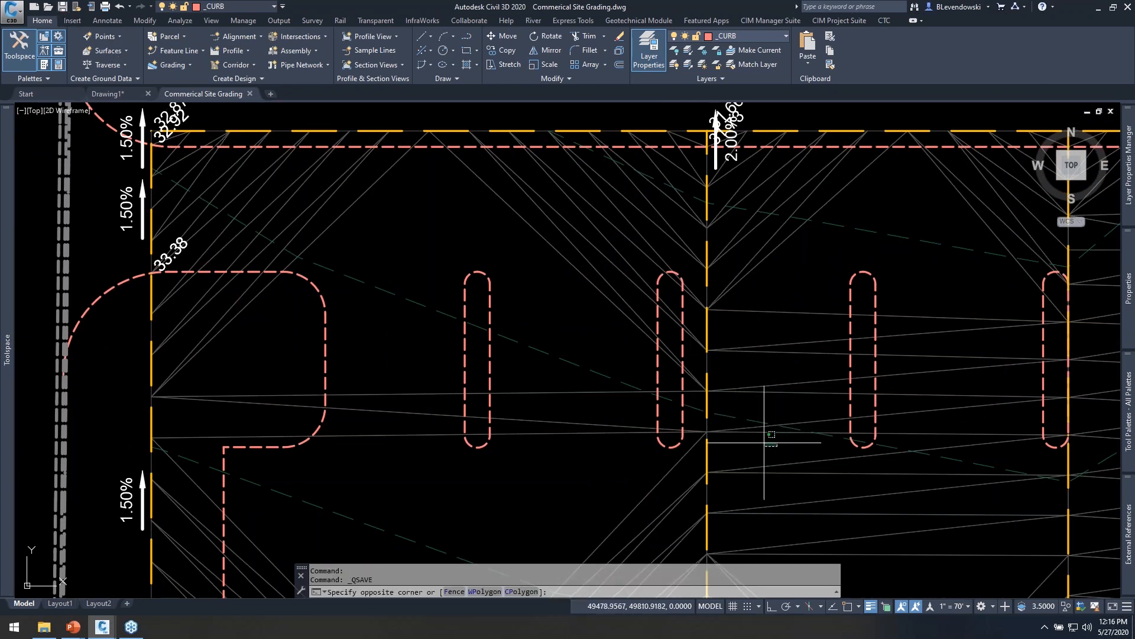
pyautogui.click(478, 320)
pyautogui.rightClick(577, 299)
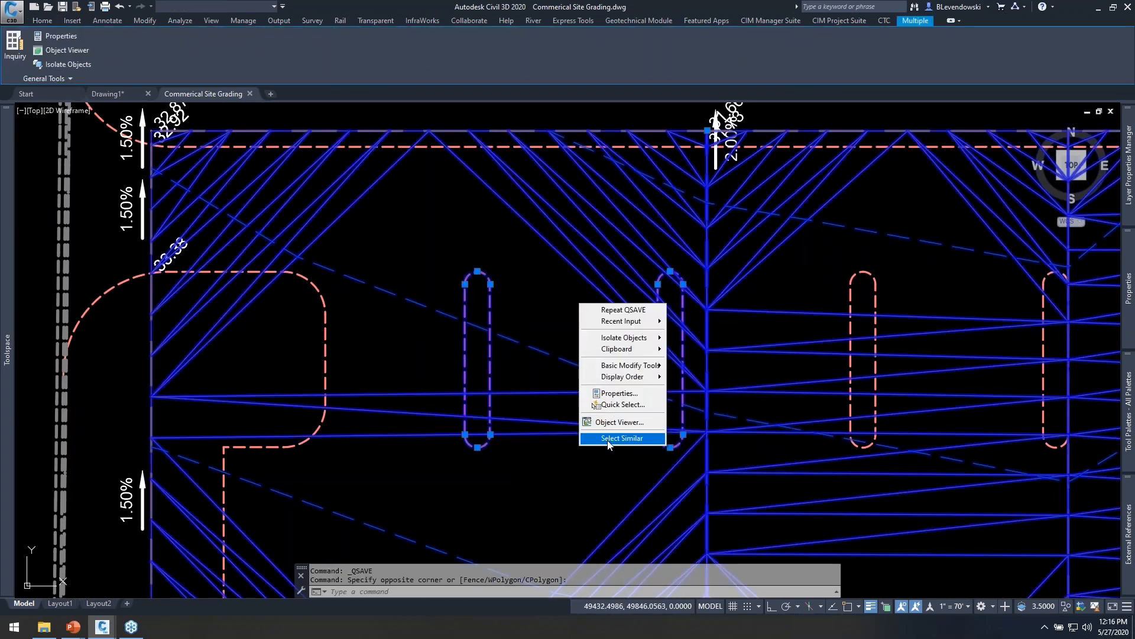
pyautogui.click(622, 420)
pyautogui.rightClick(806, 259)
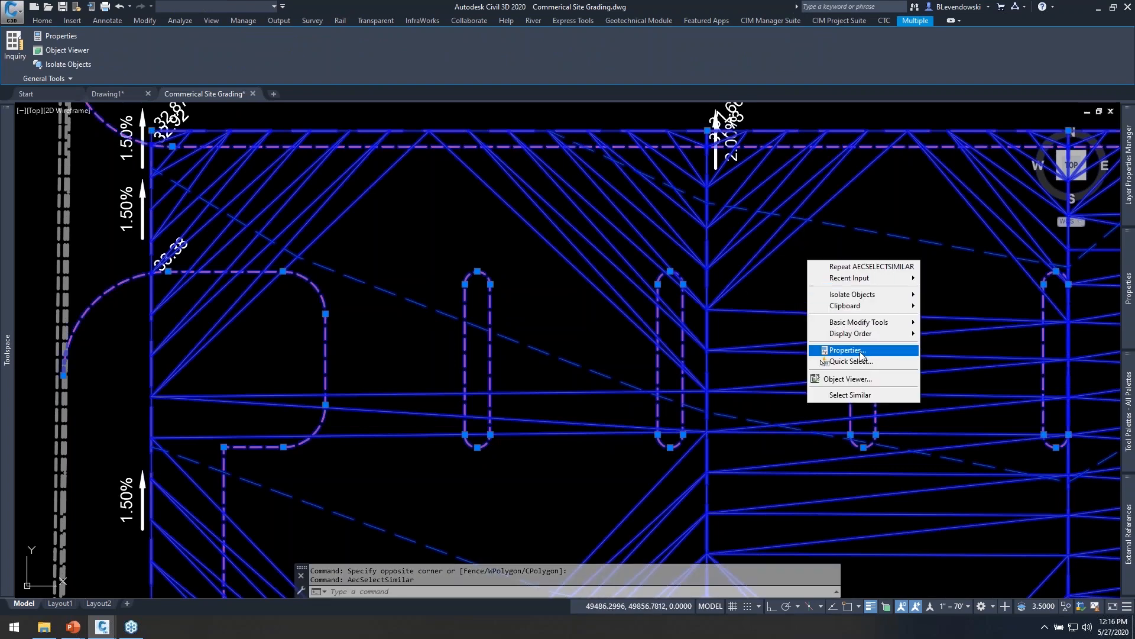
pyautogui.click(858, 378)
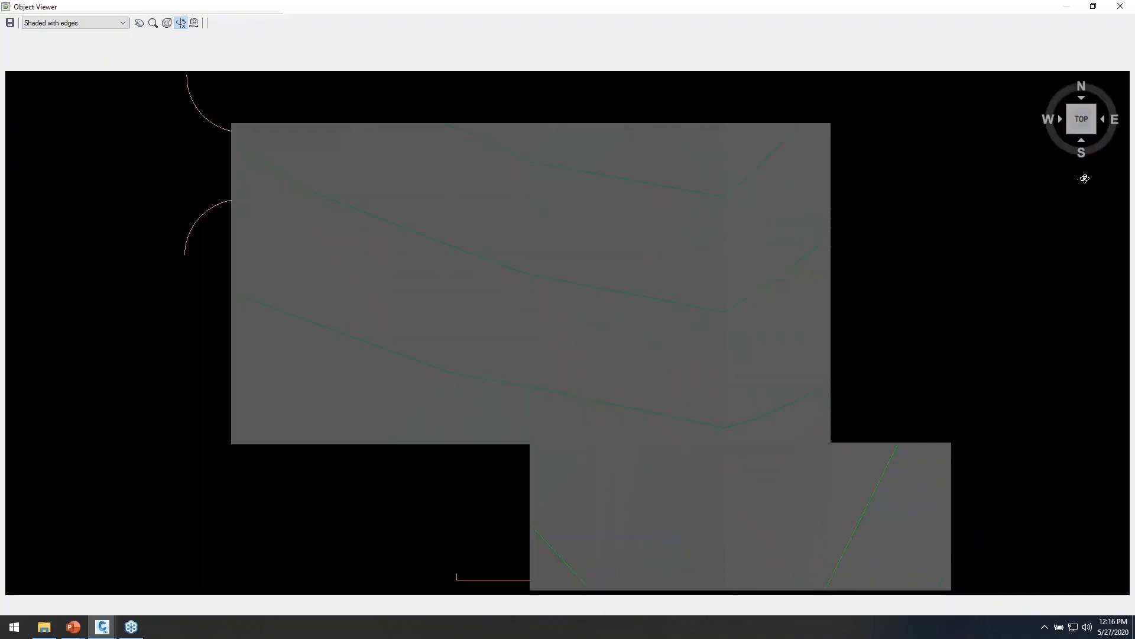
# - Examine in 3D how the curb and island feature lines sit on the parking lot surface, and close the viewer
pyautogui.click(1072, 137)
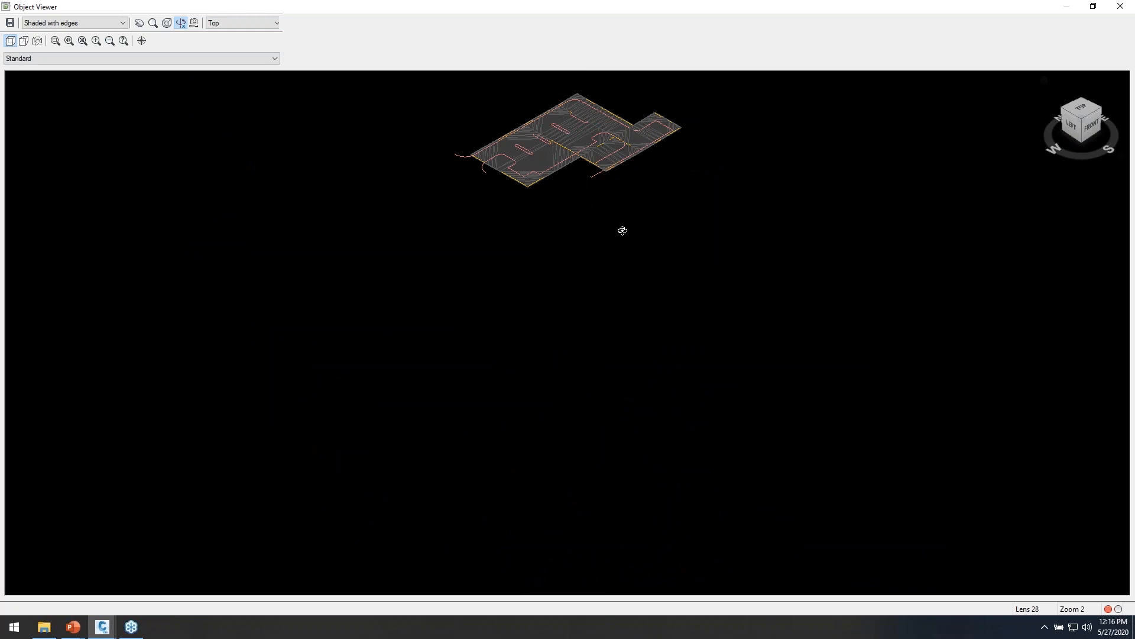
pyautogui.moveTo(621, 231); pyautogui.dragTo(571, 345, button='middle')
pyautogui.moveTo(571, 344); pyautogui.dragTo(554, 270)
pyautogui.scroll(2, 554, 271)
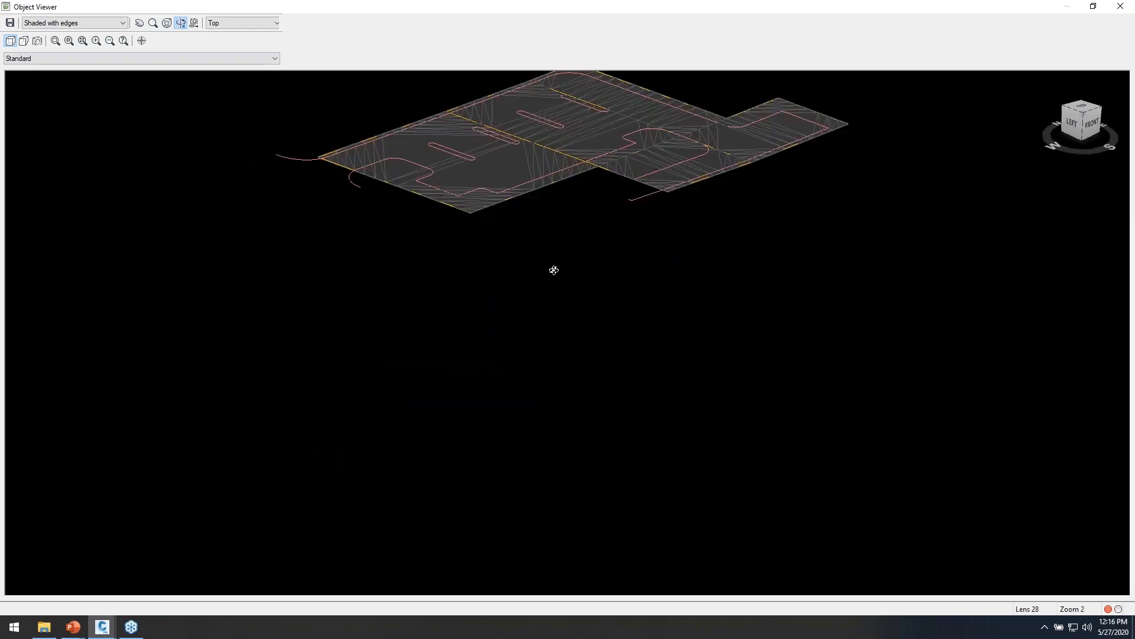
pyautogui.moveTo(495, 179); pyautogui.dragTo(538, 309, button='middle')
pyautogui.scroll(2, 530, 289)
pyautogui.moveTo(507, 266); pyautogui.dragTo(595, 372, button='middle')
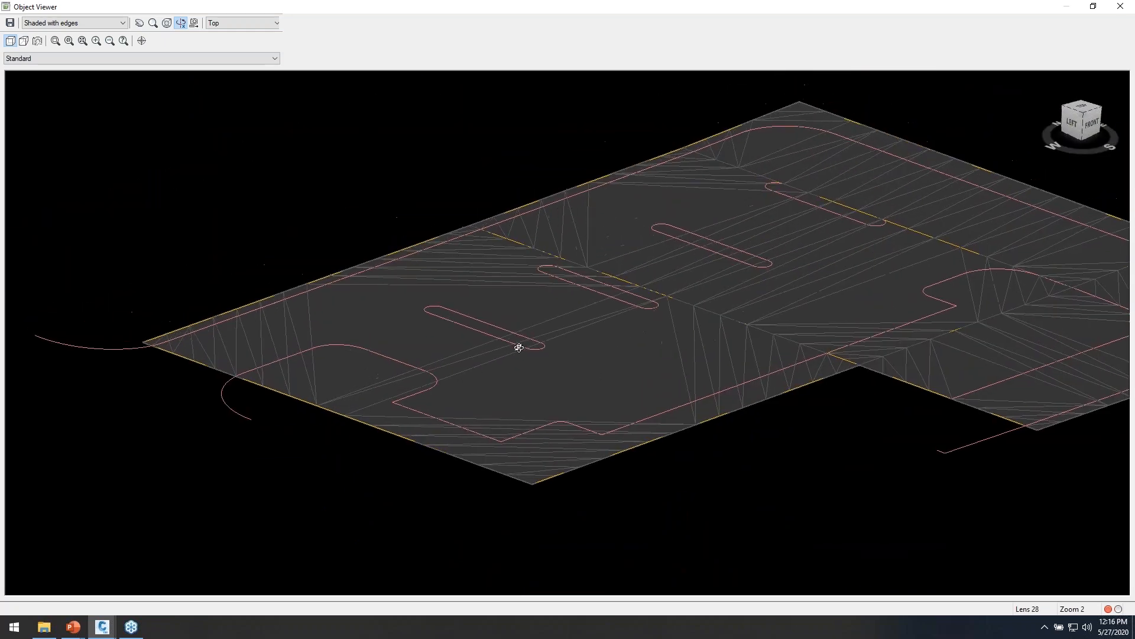
pyautogui.scroll(1, 520, 347)
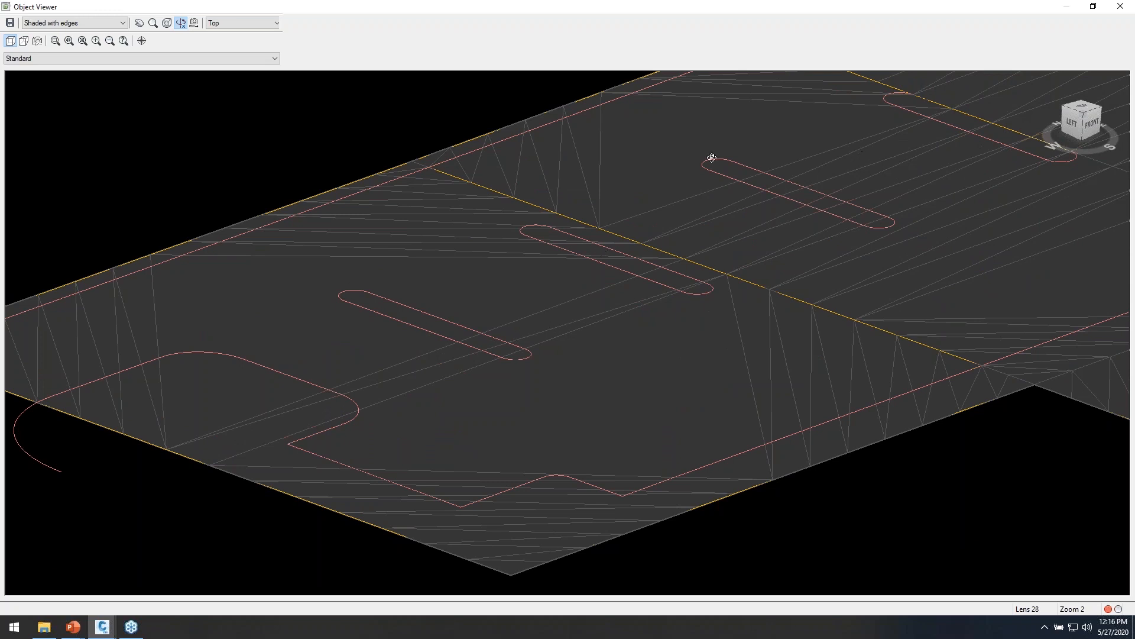
pyautogui.moveTo(728, 344); pyautogui.dragTo(692, 380, button='middle')
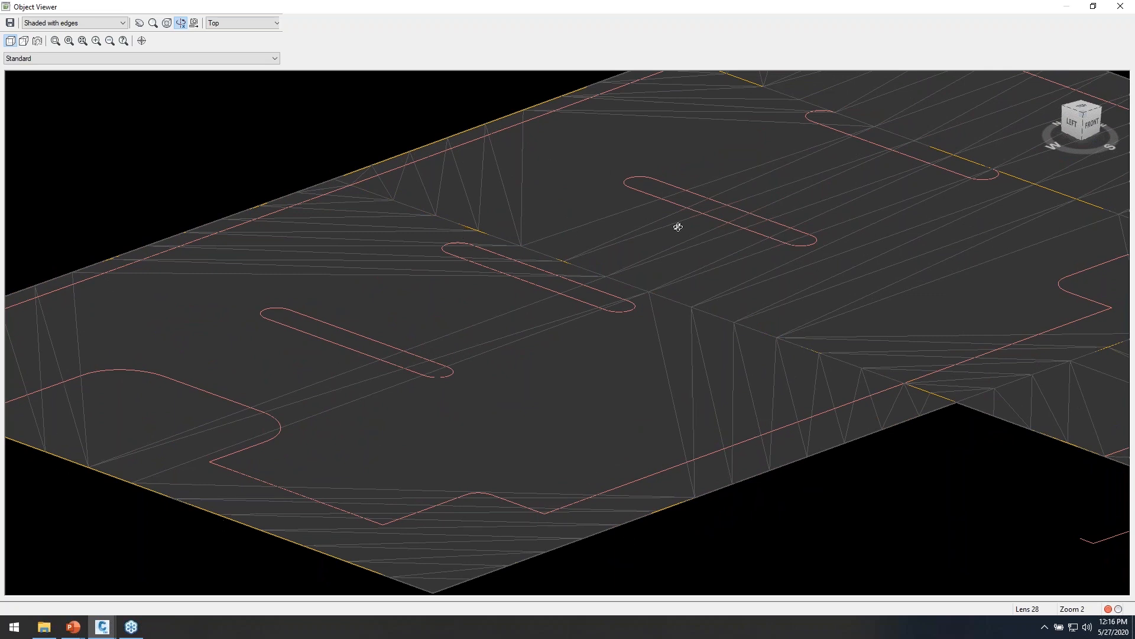
pyautogui.press('Escape')
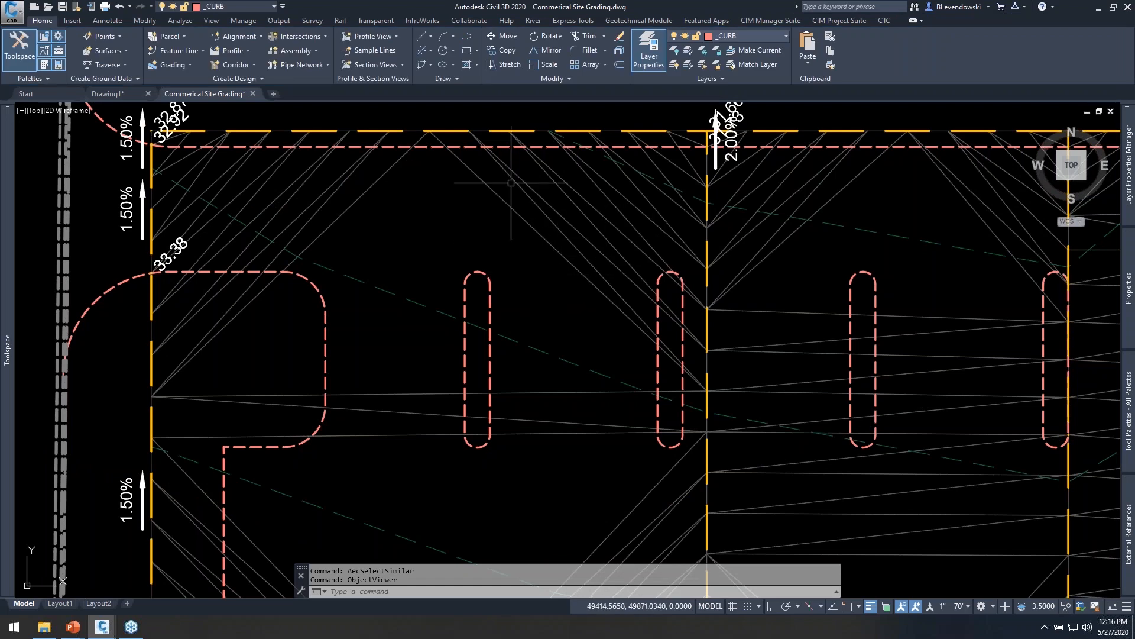
pyautogui.click(896, 445)
pyautogui.press('Escape')
pyautogui.press('Escape')
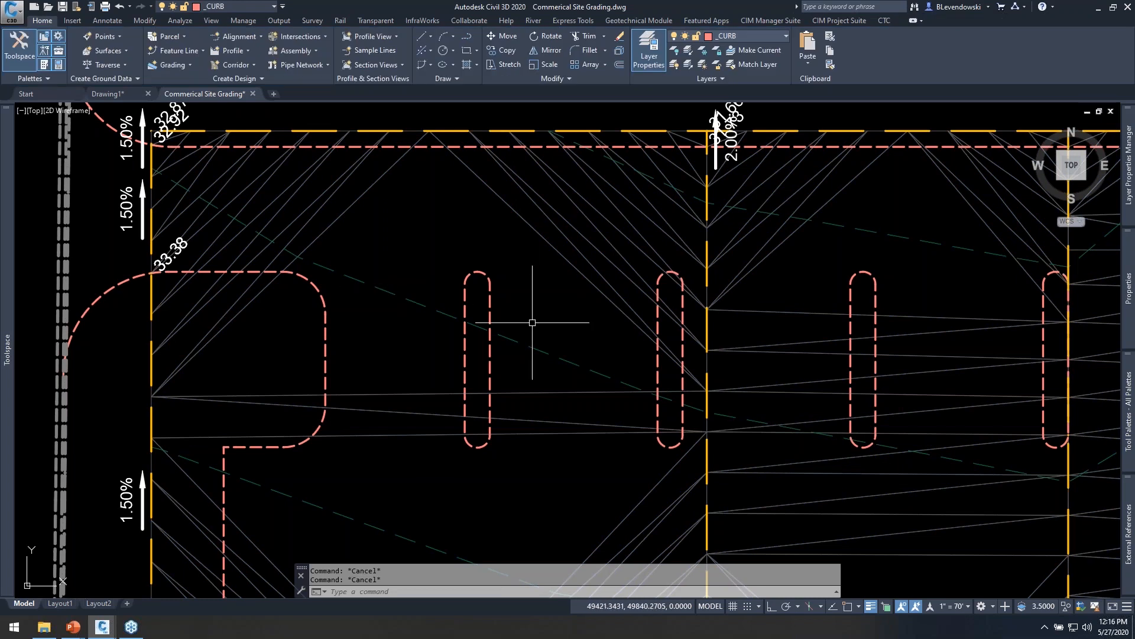
# - Start the Auto Grader tool from the CIM Project Suite
pyautogui.click(840, 20)
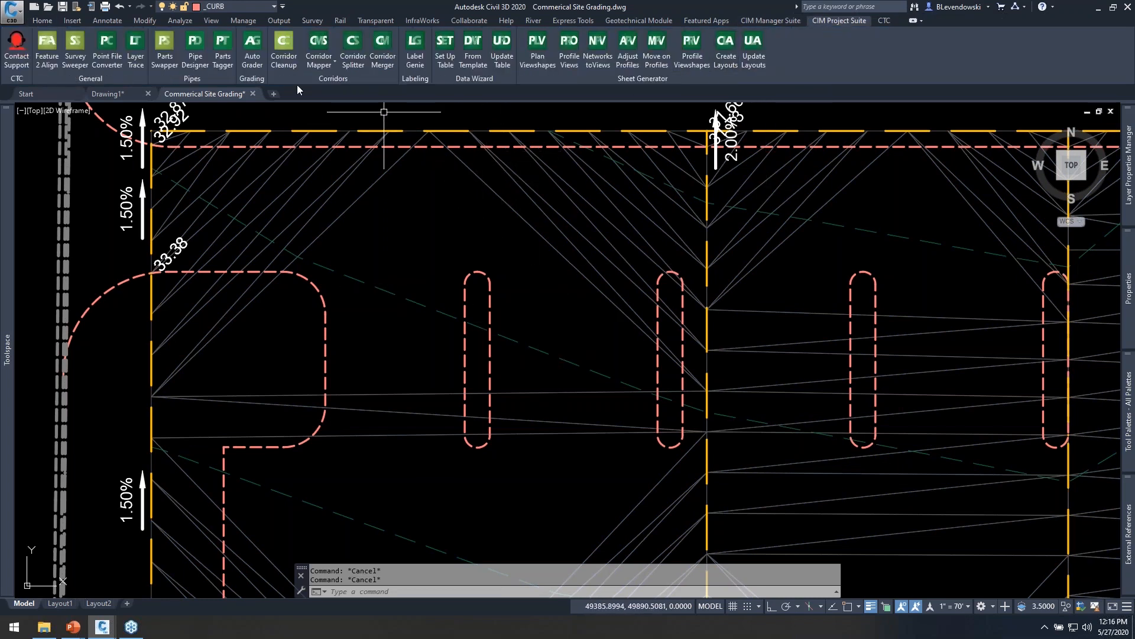
pyautogui.moveTo(438, 266); pyautogui.dragTo(290, 270, button='middle')
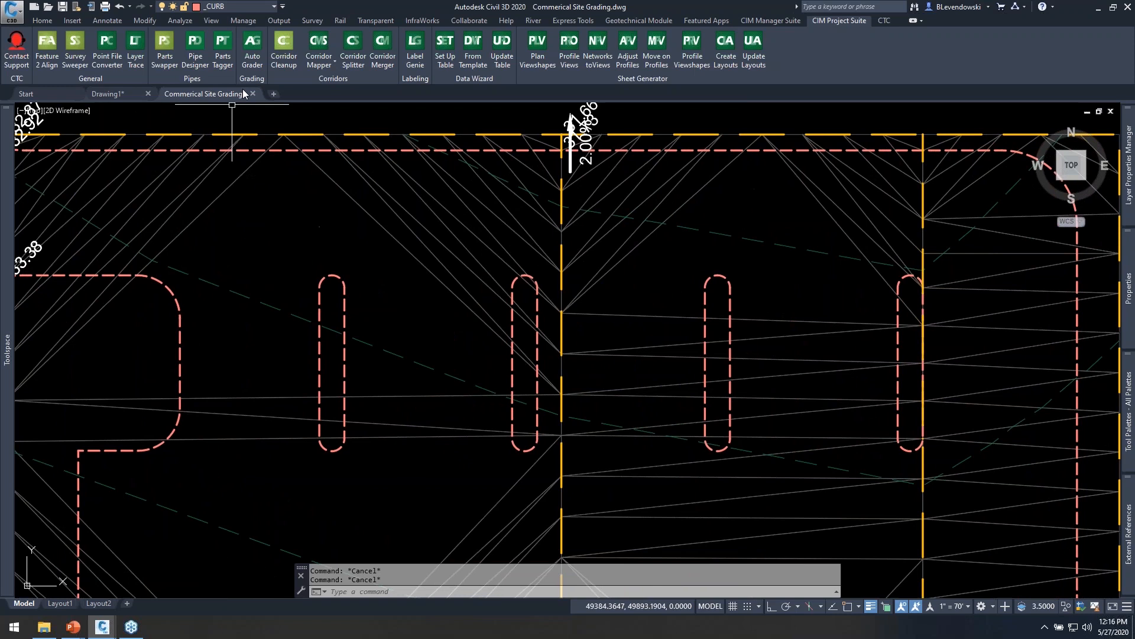
pyautogui.click(252, 48)
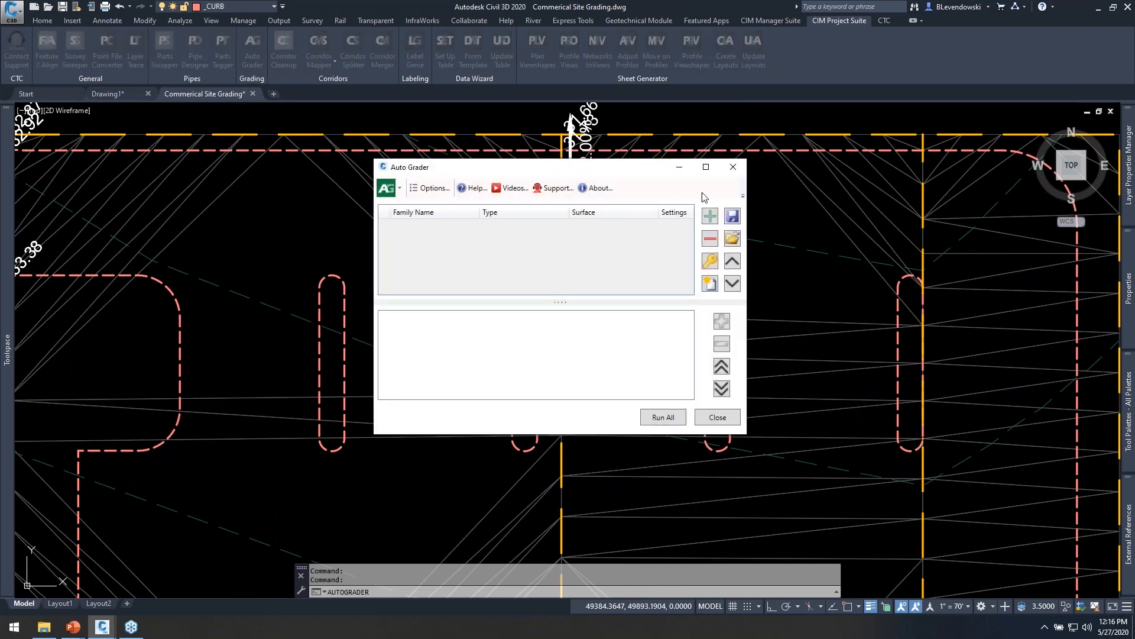
pyautogui.moveTo(615, 175); pyautogui.dragTo(832, 130)
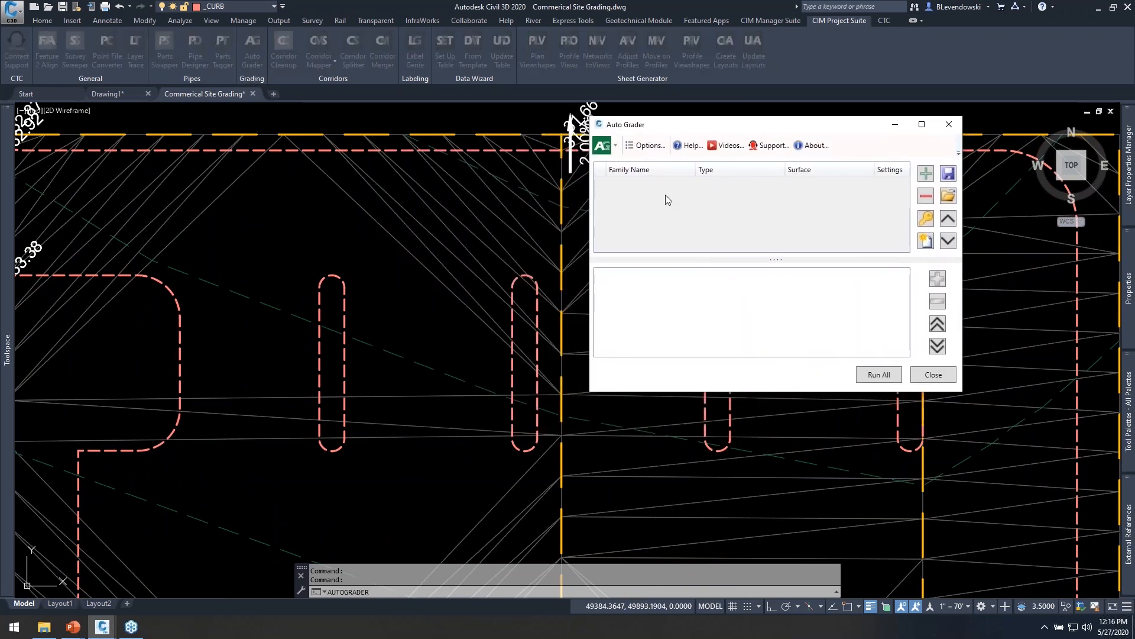
# - Compare the Parallel, Perpendicular and Template Insertion family types, and create a new grading family of type Parallel
pyautogui.click(927, 174)
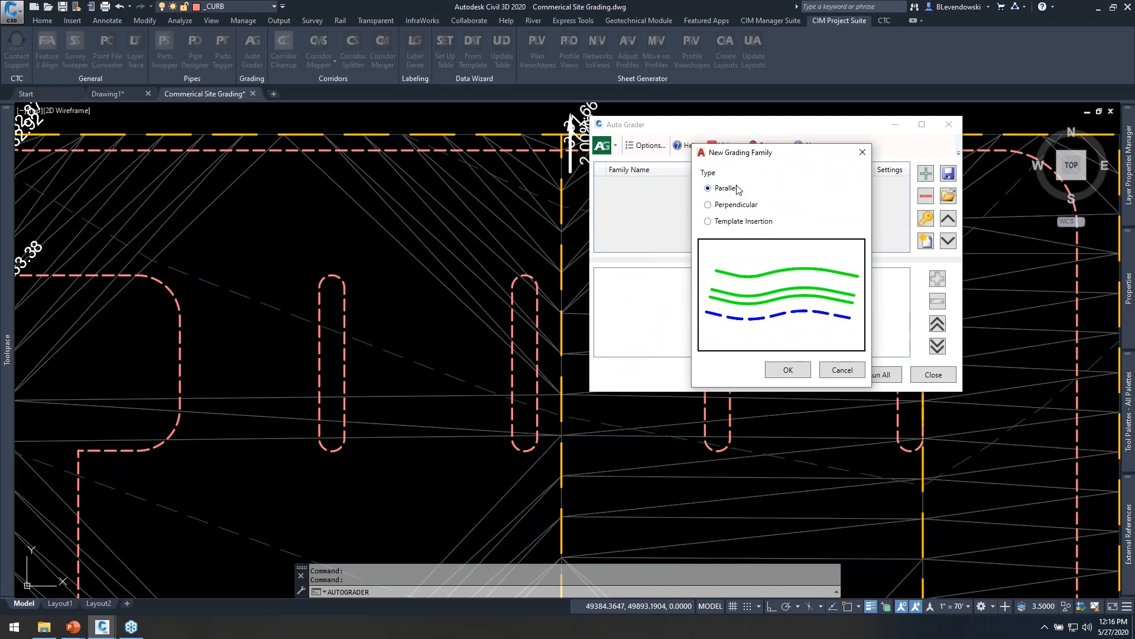
pyautogui.click(746, 206)
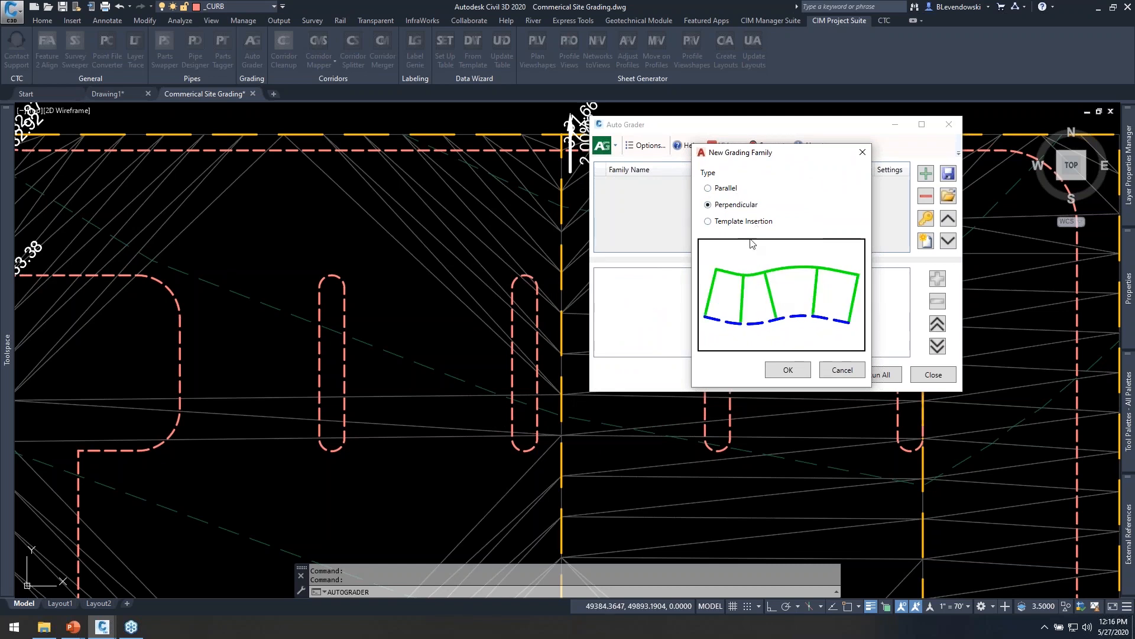
pyautogui.click(740, 222)
pyautogui.click(734, 189)
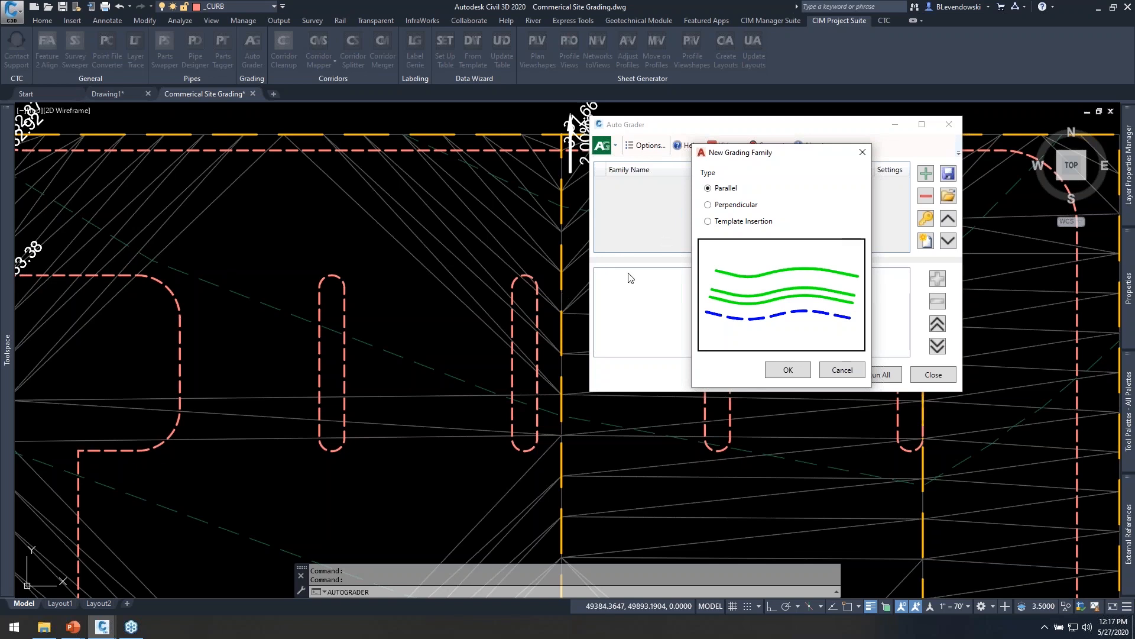
pyautogui.click(730, 206)
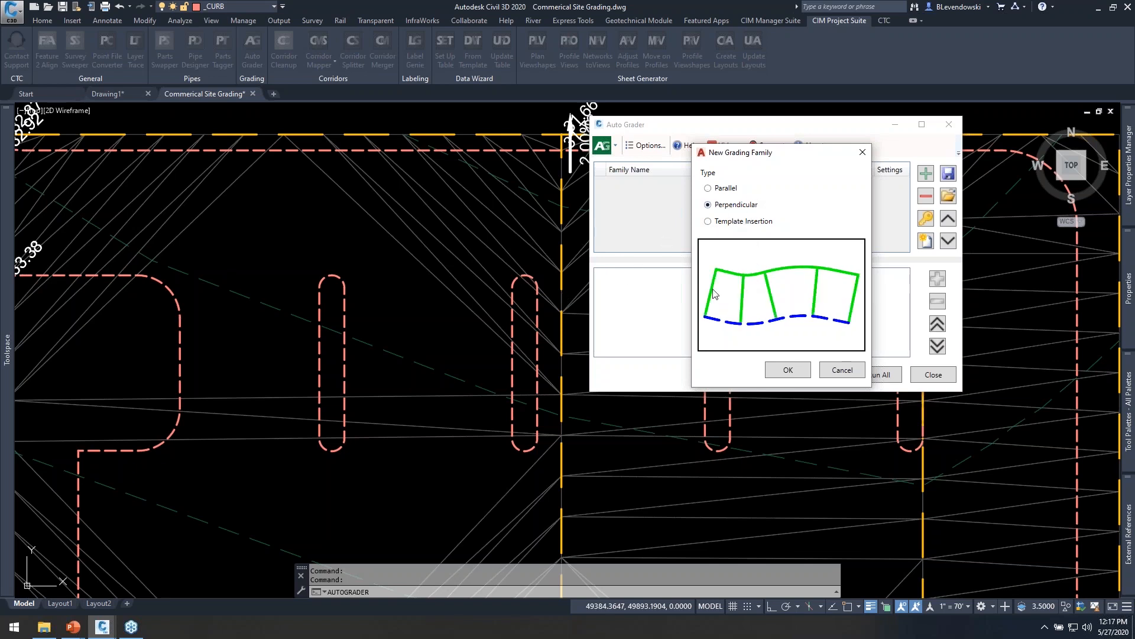
pyautogui.click(734, 222)
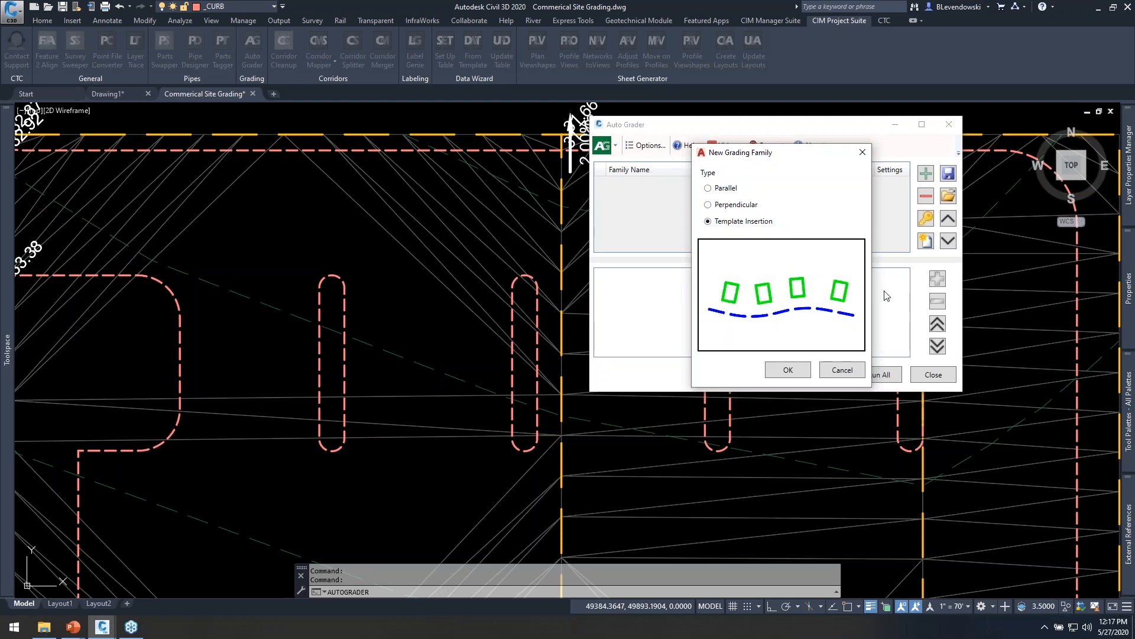
pyautogui.click(730, 188)
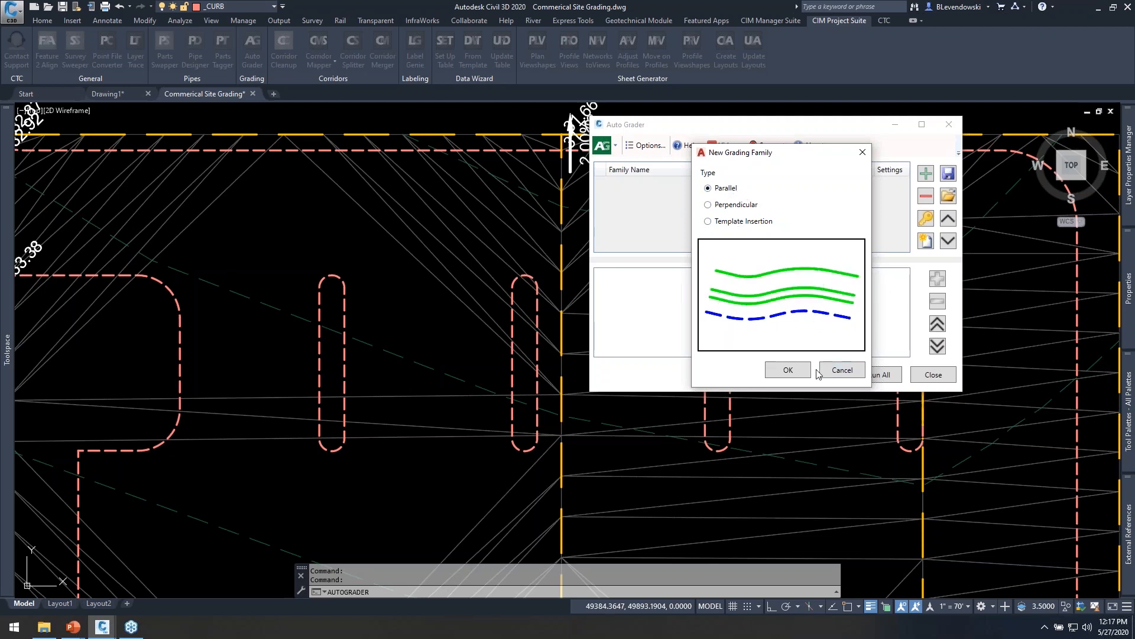
pyautogui.click(788, 370)
# - Name the parallel grading family "curb"
pyautogui.moveTo(606, 126); pyautogui.dragTo(882, 98)
pyautogui.moveTo(769, 116); pyautogui.dragTo(529, 149)
pyautogui.write('curb')
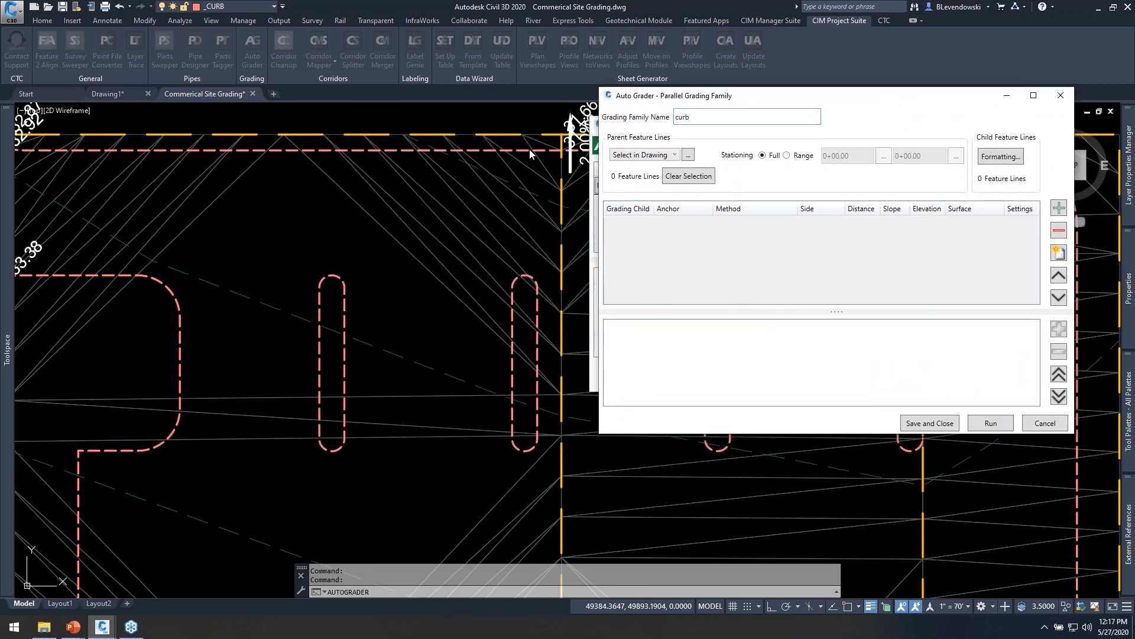
pyautogui.moveTo(853, 101); pyautogui.dragTo(854, 112)
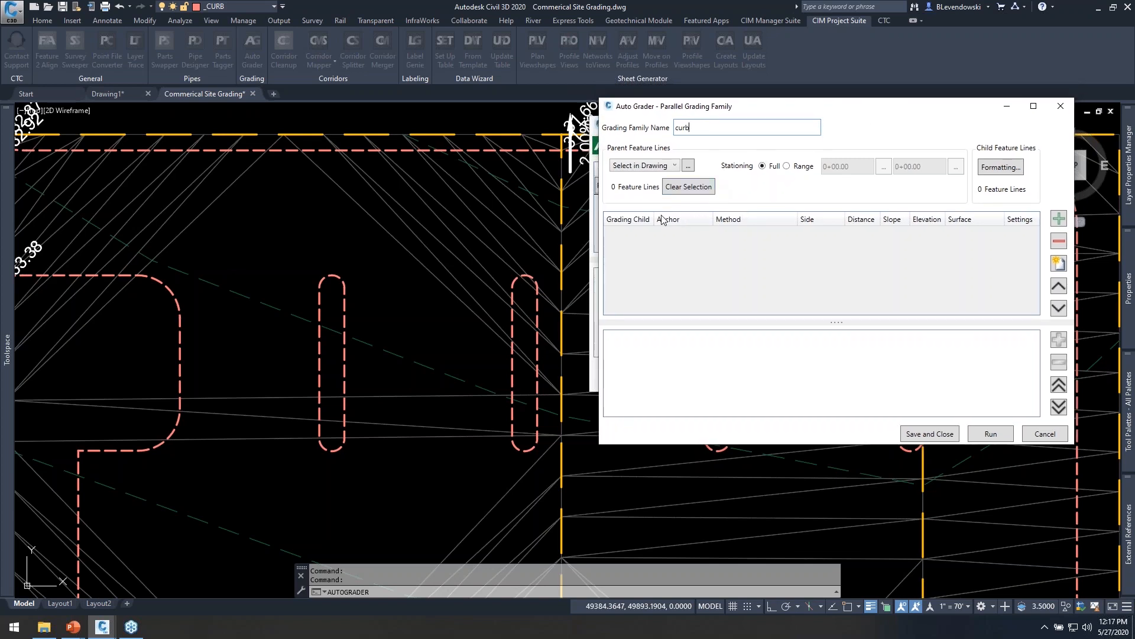
# - Choose the family's parent feature lines by filter, including only the layers matching _curb*
pyautogui.click(674, 165)
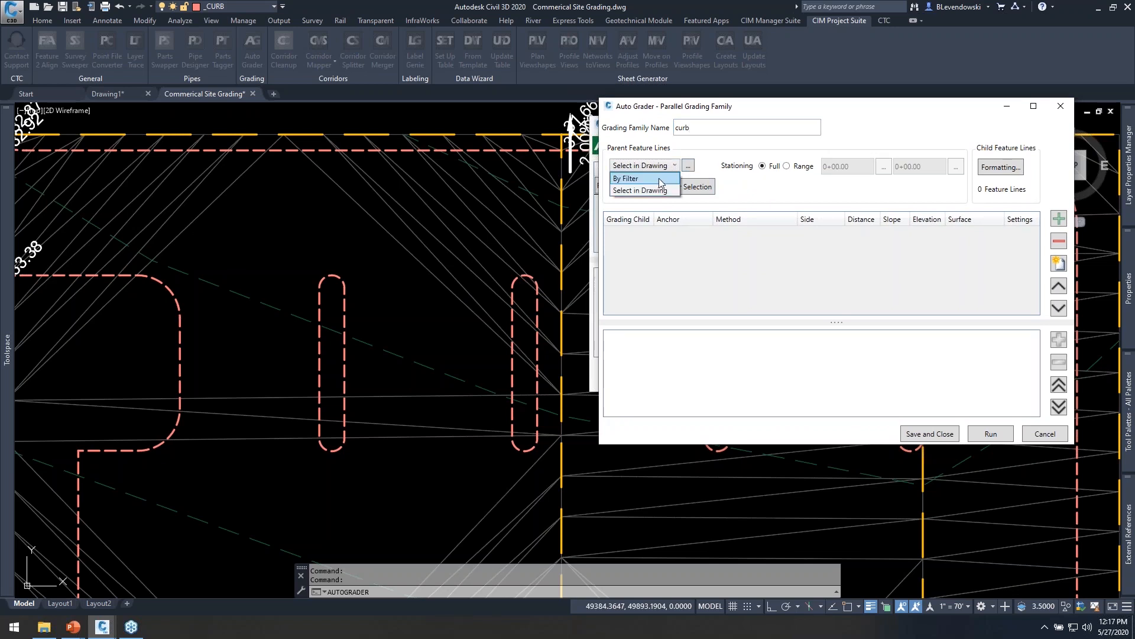
pyautogui.click(659, 179)
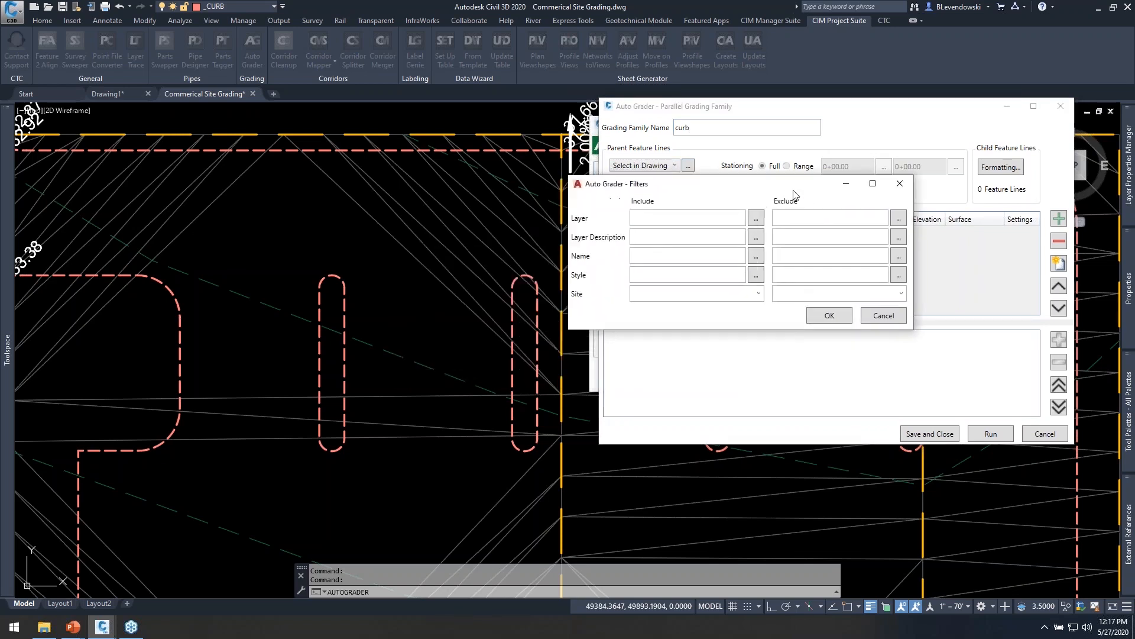
pyautogui.click(689, 220)
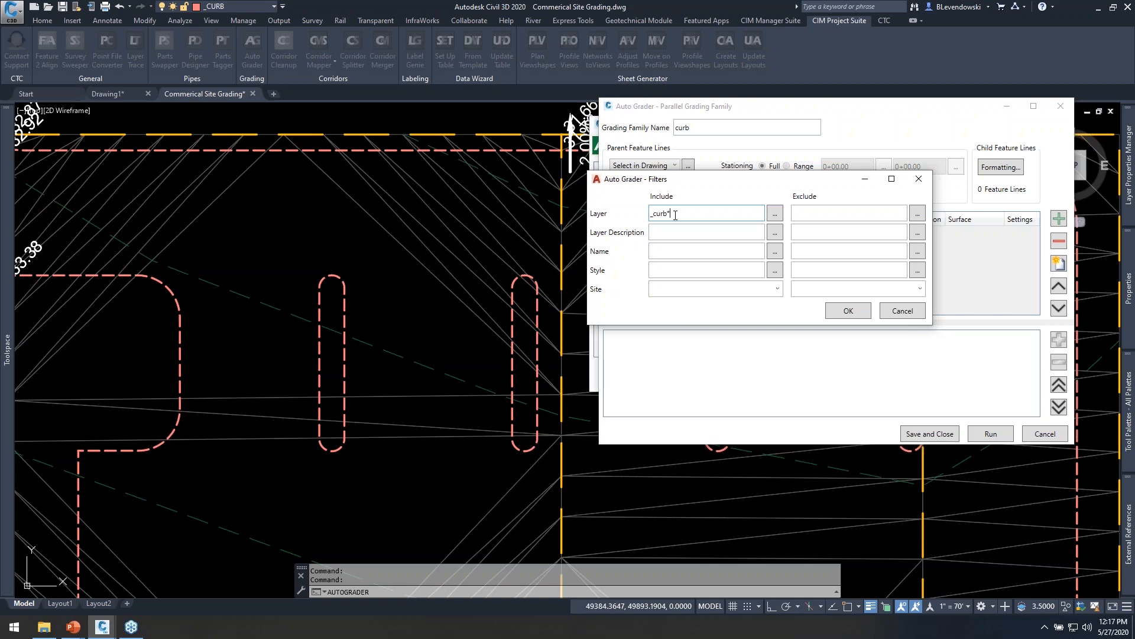
pyautogui.click(845, 314)
pyautogui.press('ctrl')
pyautogui.press('ctrl')
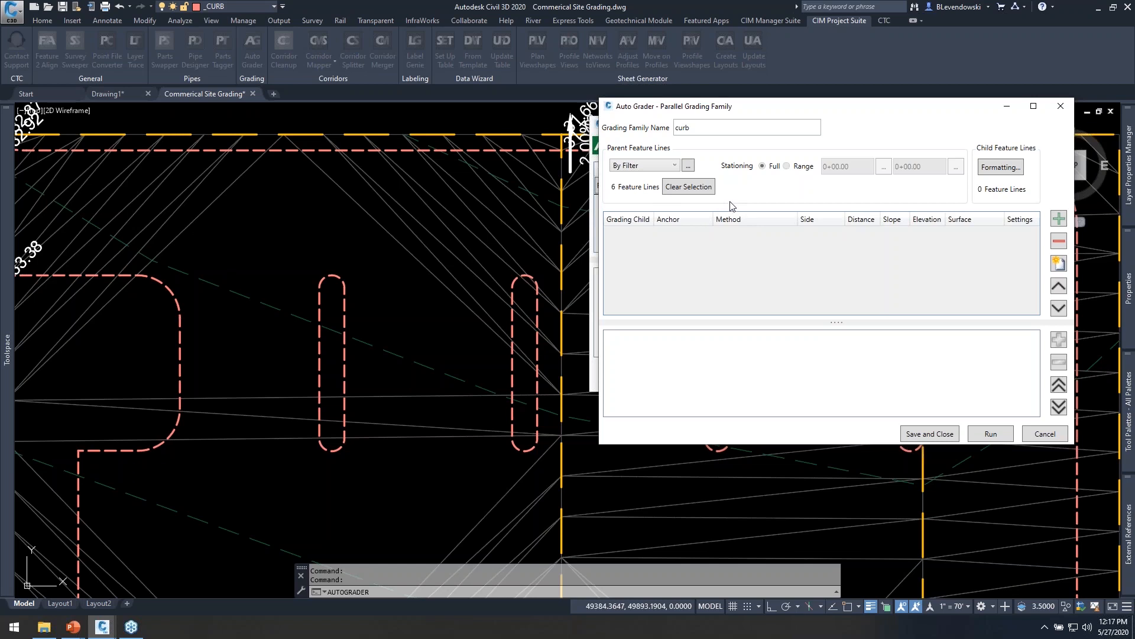
pyautogui.press('ctrl')
# - Add a grading child named Top anchored to Parent, using the Distance to relative elevation method
pyautogui.click(1061, 223)
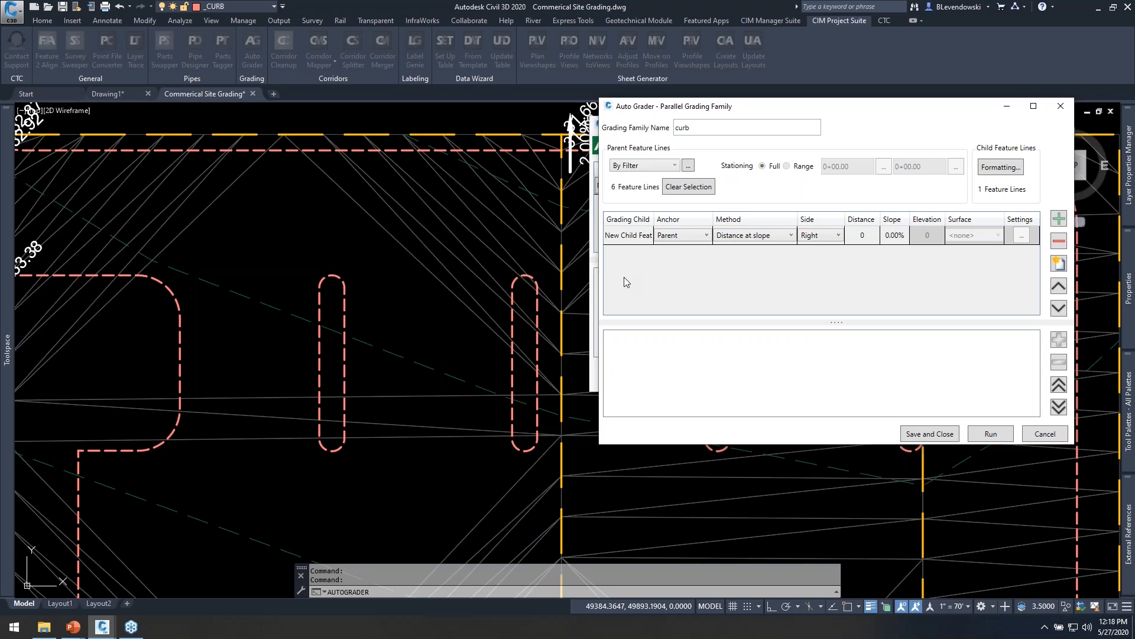
pyautogui.click(633, 235)
pyautogui.click(633, 234)
pyautogui.hotkey('ctrl', 'a')
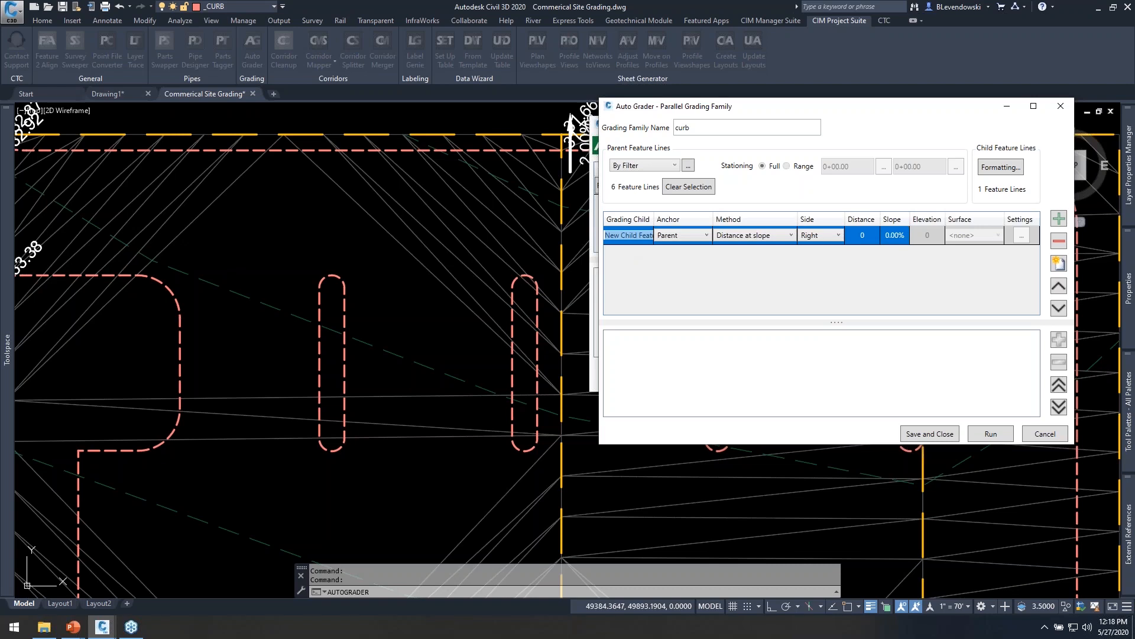
pyautogui.write('Top')
pyautogui.click(682, 236)
pyautogui.click(672, 249)
pyautogui.click(784, 235)
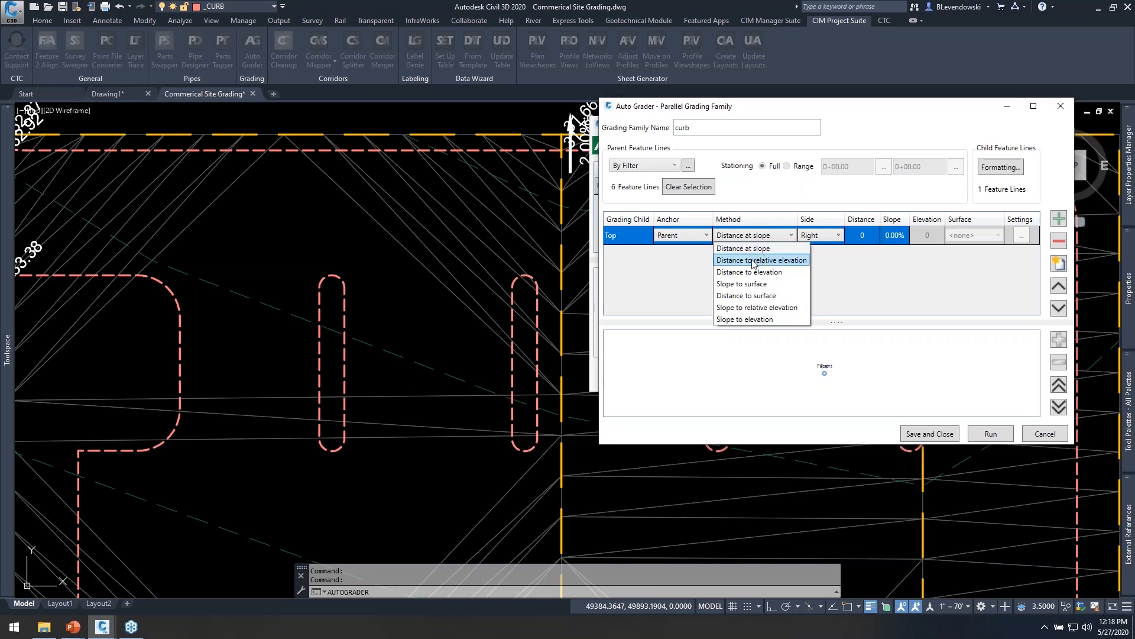
pyautogui.click(754, 261)
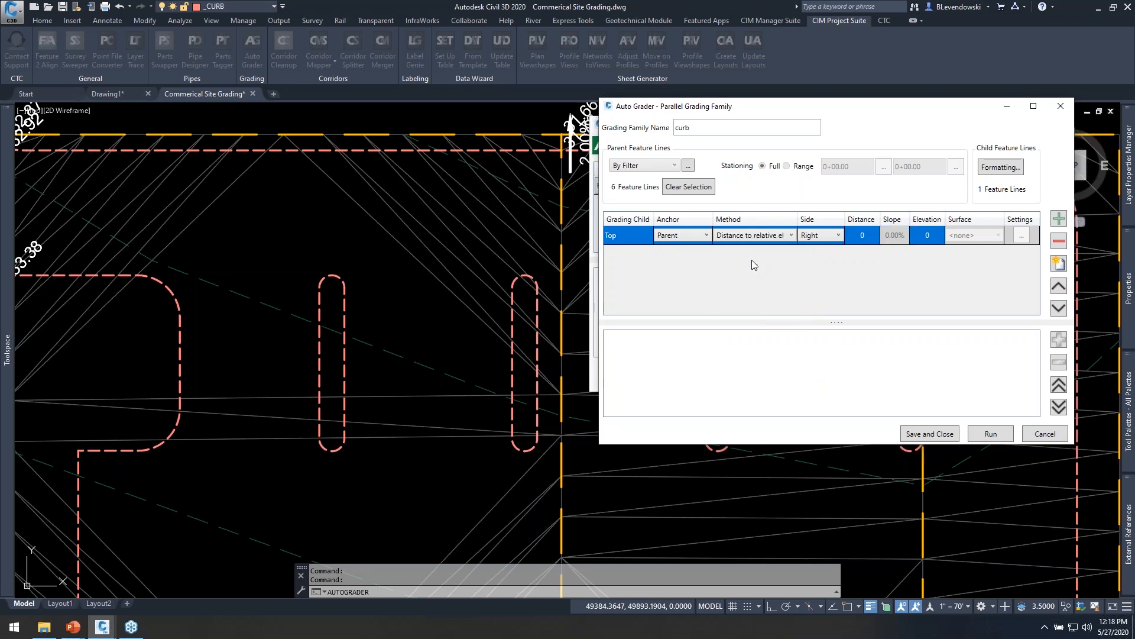
# - Place the Top child on the Left side with a distance of 0.167 and an elevation of 0.5
pyautogui.click(834, 237)
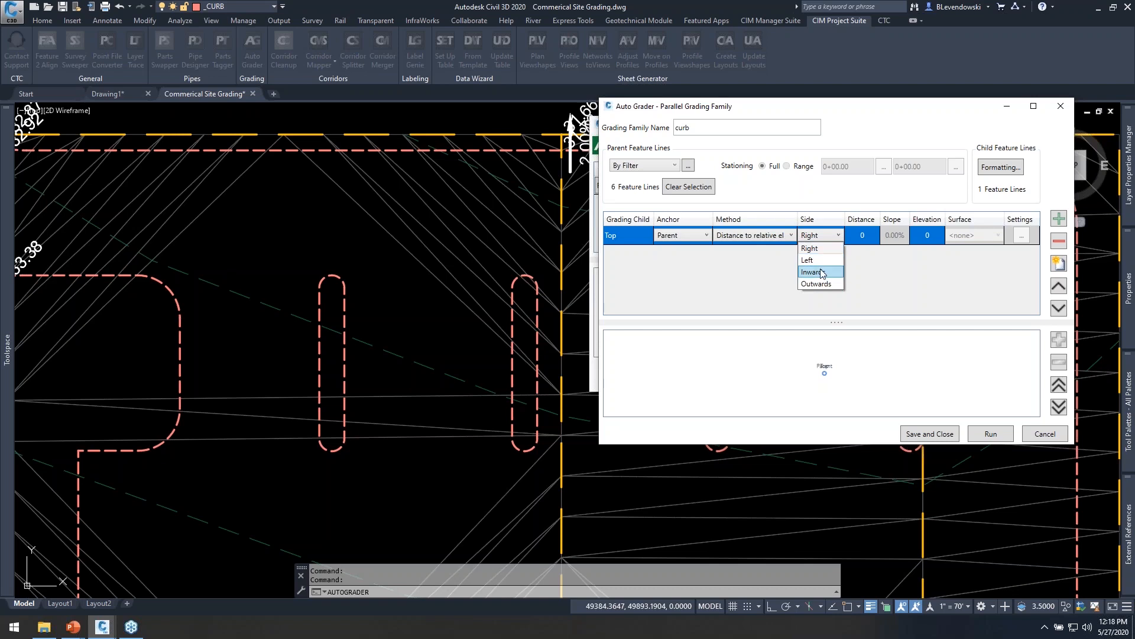
pyautogui.click(751, 281)
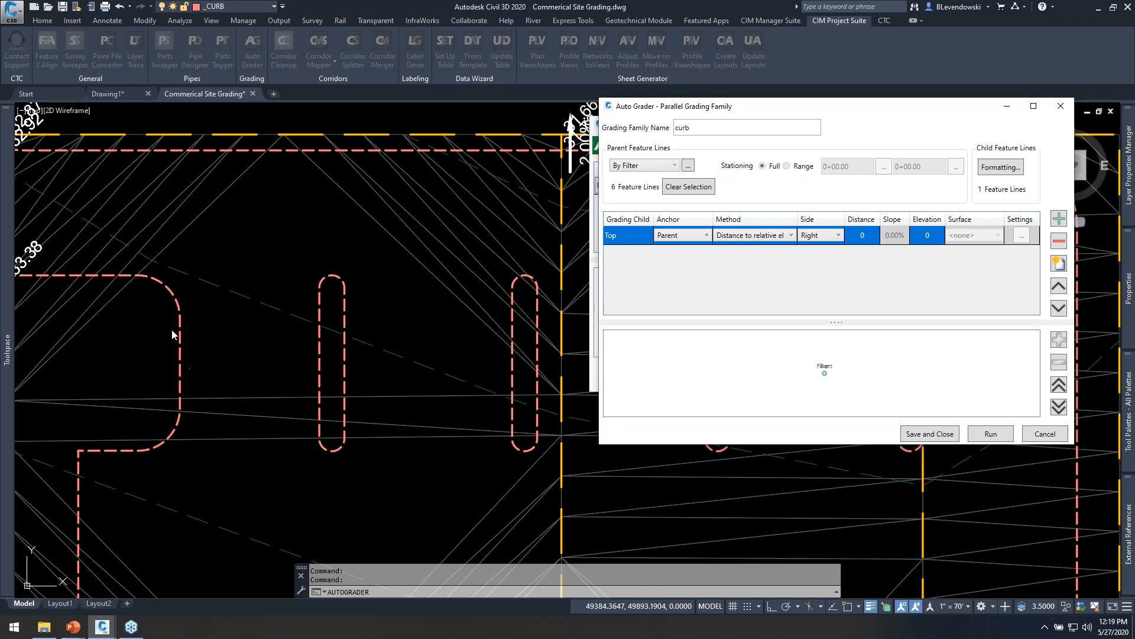
pyautogui.click(819, 235)
pyautogui.click(810, 260)
pyautogui.click(864, 240)
pyautogui.write('.167')
pyautogui.click(928, 235)
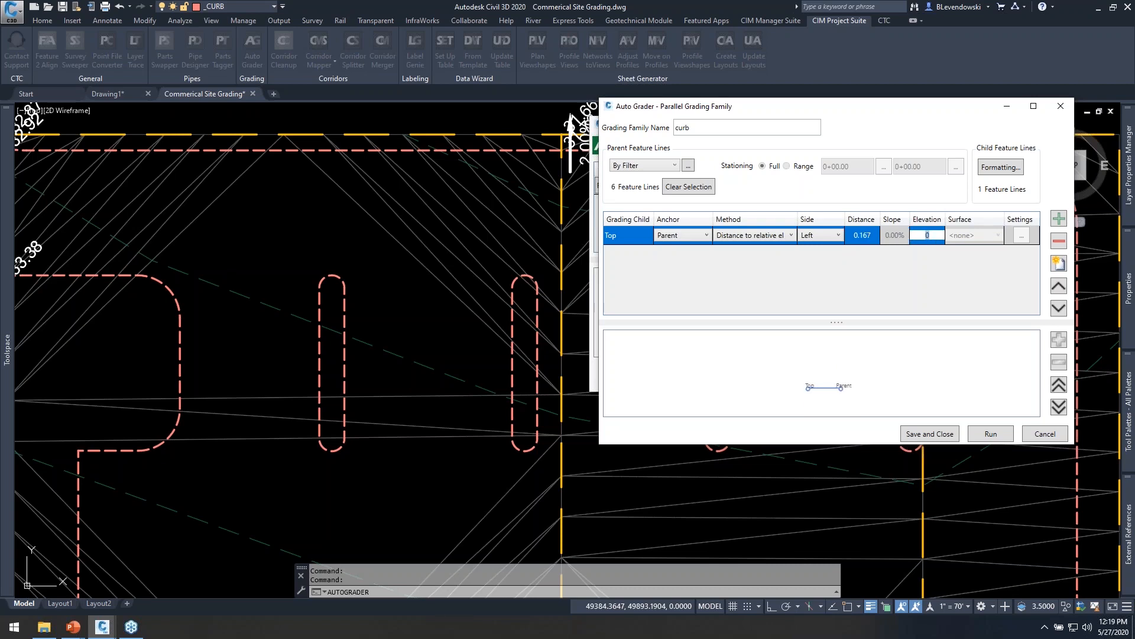
pyautogui.write('.5')
pyautogui.press('Return')
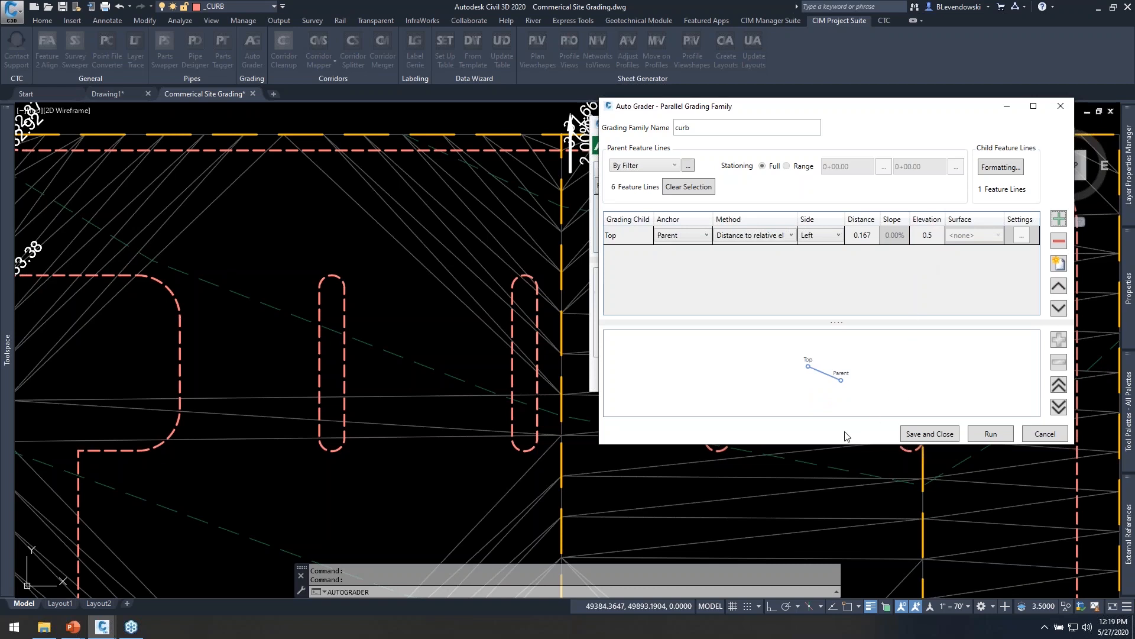
# - Enlarge the grading family window and add a second grading child named Back
pyautogui.moveTo(834, 445); pyautogui.dragTo(815, 570)
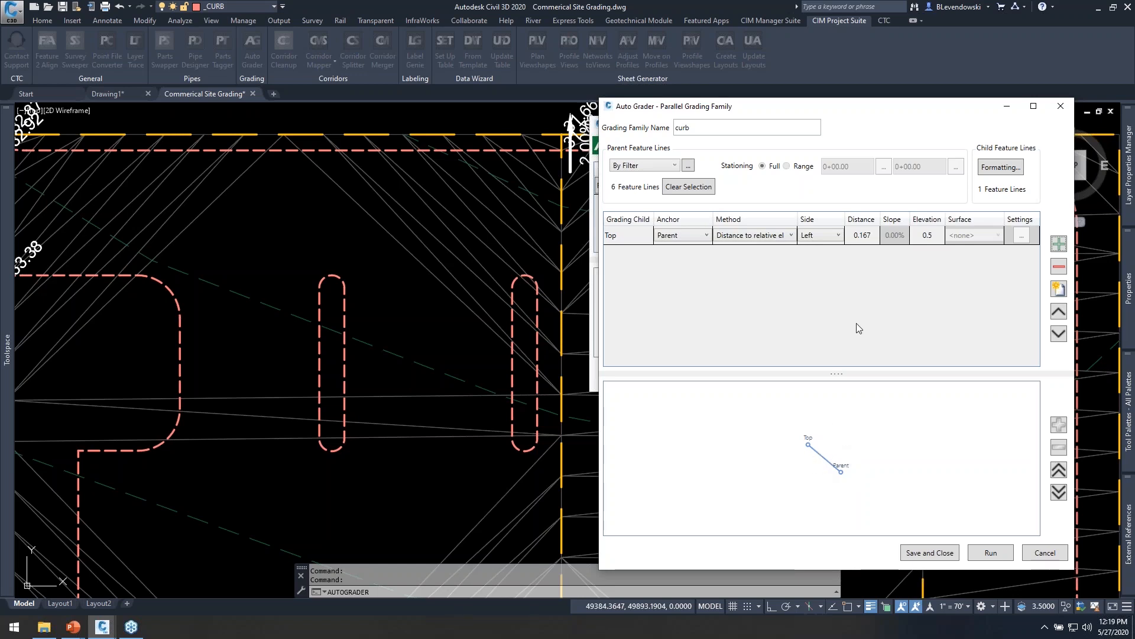
pyautogui.click(628, 239)
pyautogui.click(1059, 245)
pyautogui.click(642, 259)
pyautogui.hotkey('ctrl', 'a')
pyautogui.write('Back')
pyautogui.press('Return')
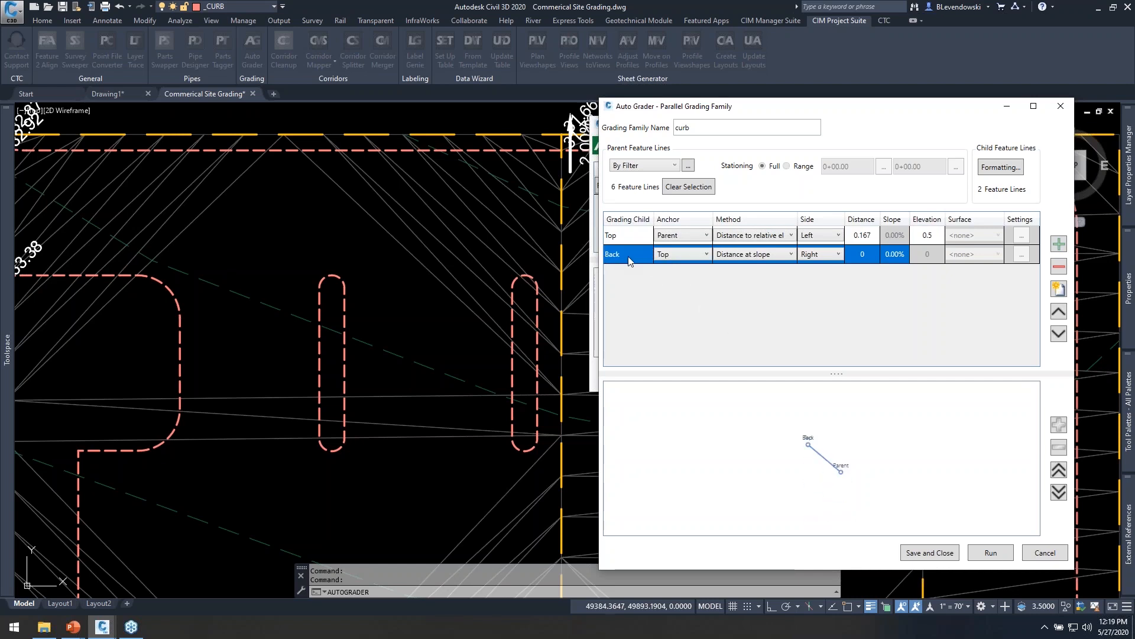
# - Anchor the Back child to Top on the Left side with a distance of 0.5
pyautogui.click(680, 254)
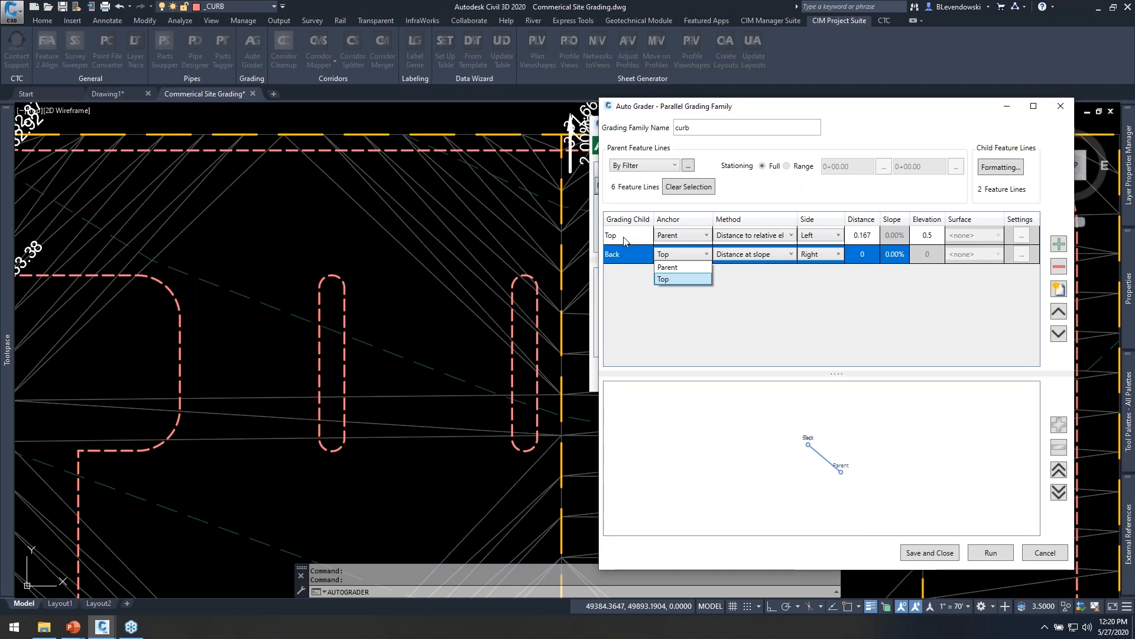
pyautogui.click(672, 279)
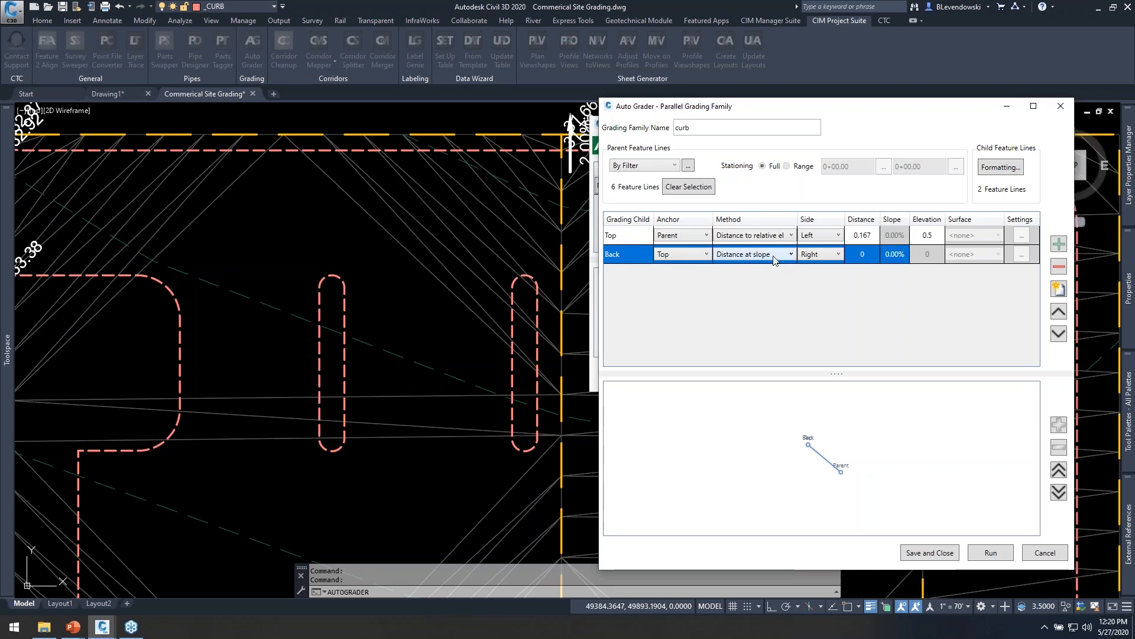
pyautogui.click(839, 255)
pyautogui.click(822, 281)
pyautogui.click(868, 259)
pyautogui.write('0.5')
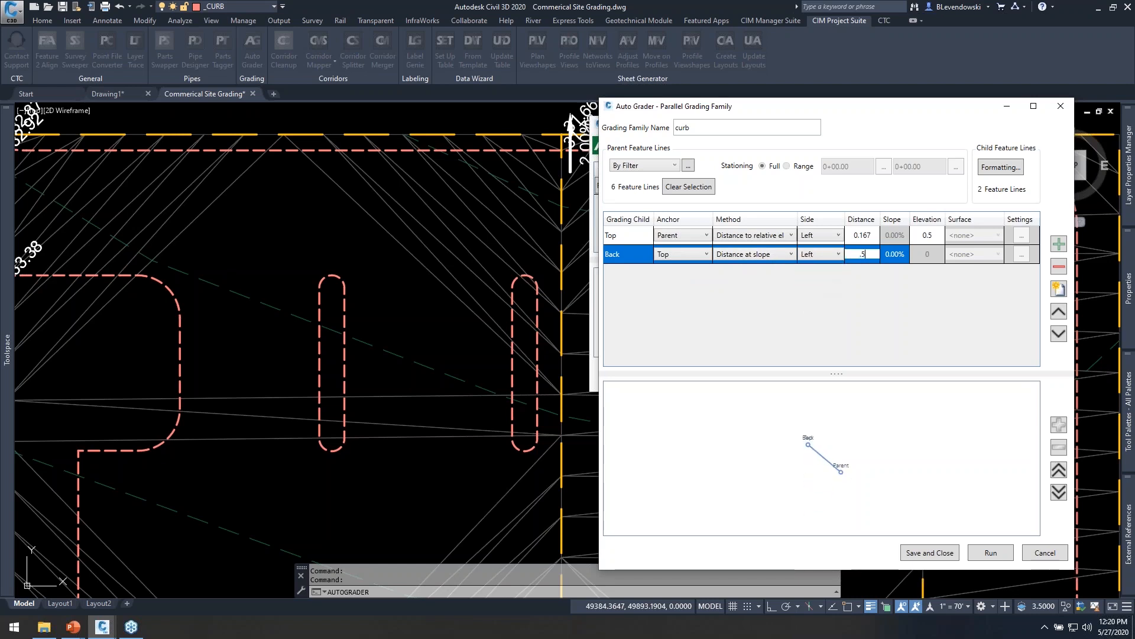
pyautogui.press('Tab')
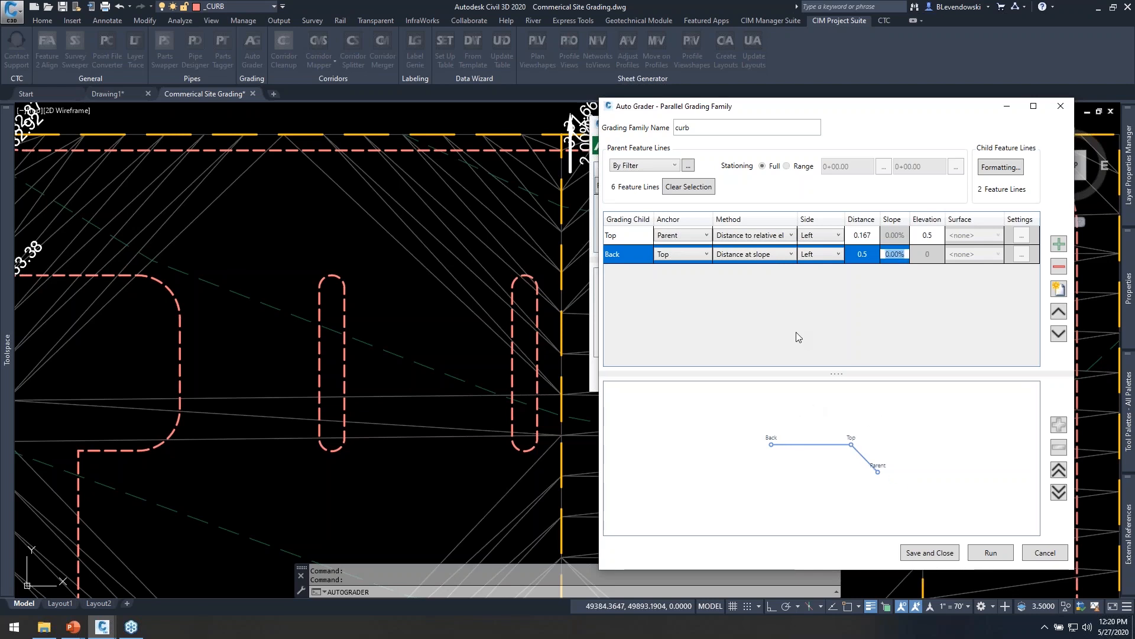
# - Add a third grading child named Lip to the curb family
pyautogui.click(1059, 291)
pyautogui.click(628, 272)
pyautogui.click(638, 273)
pyautogui.press('BackSpace')
pyautogui.write('Lo')
pyautogui.write('ip')
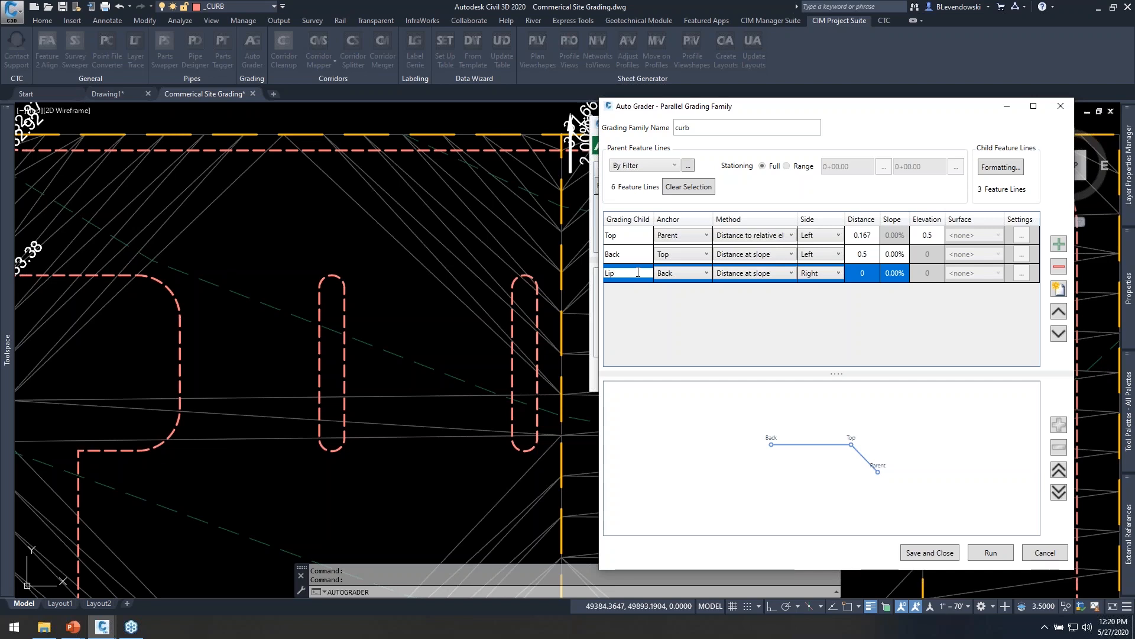
pyautogui.press('Return')
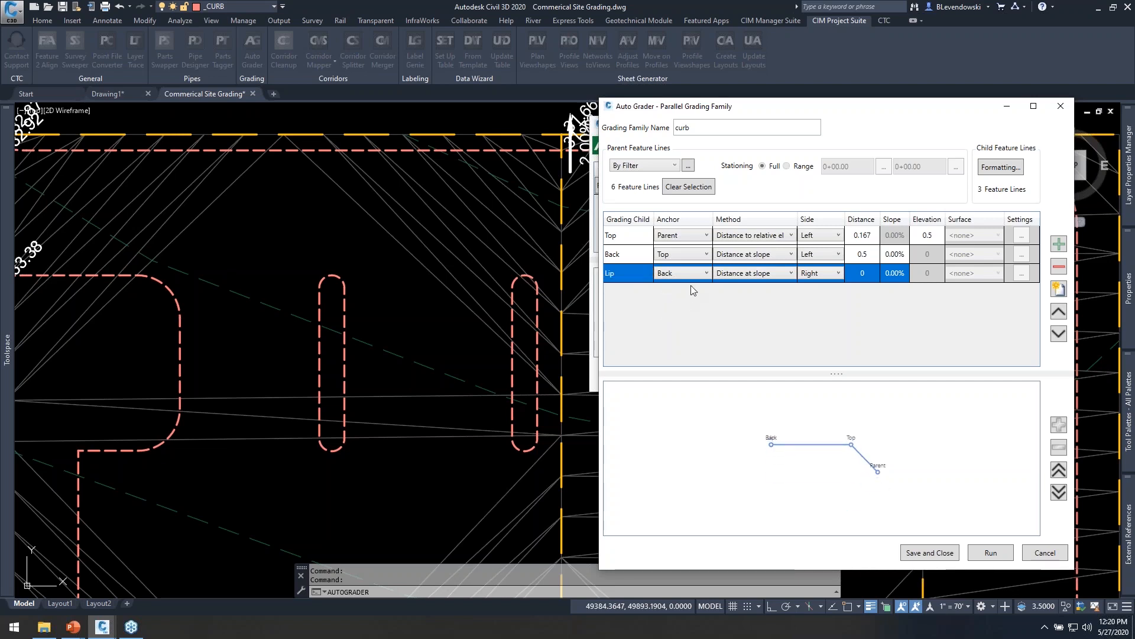
# - Anchor the Lip child to Parent with a distance of 1 and a slope of 2%
pyautogui.click(688, 273)
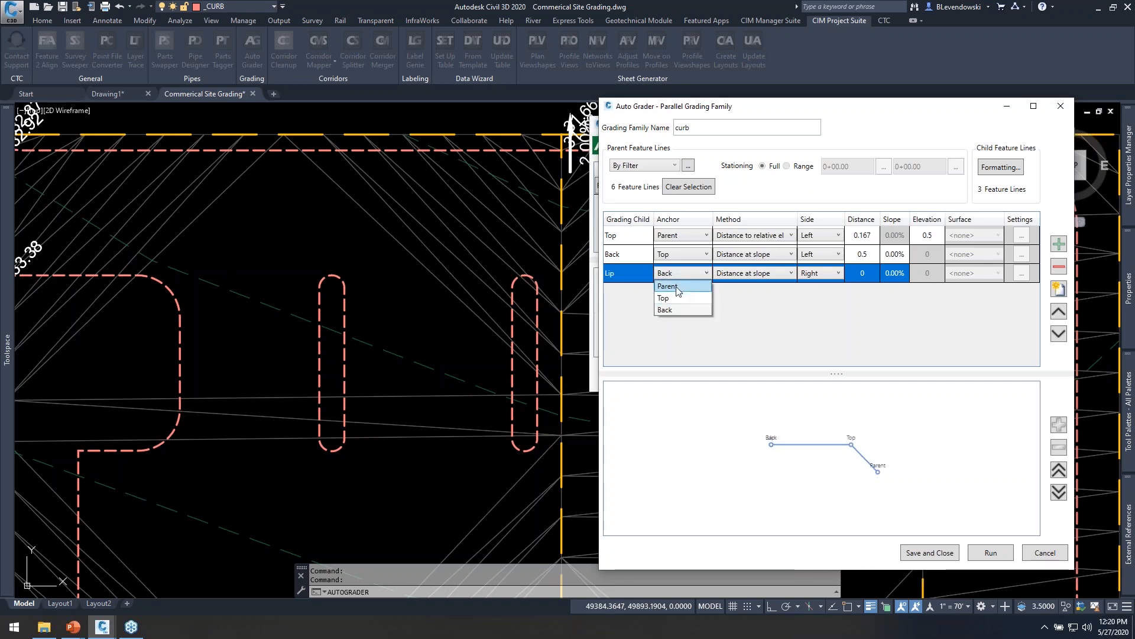
pyautogui.click(674, 287)
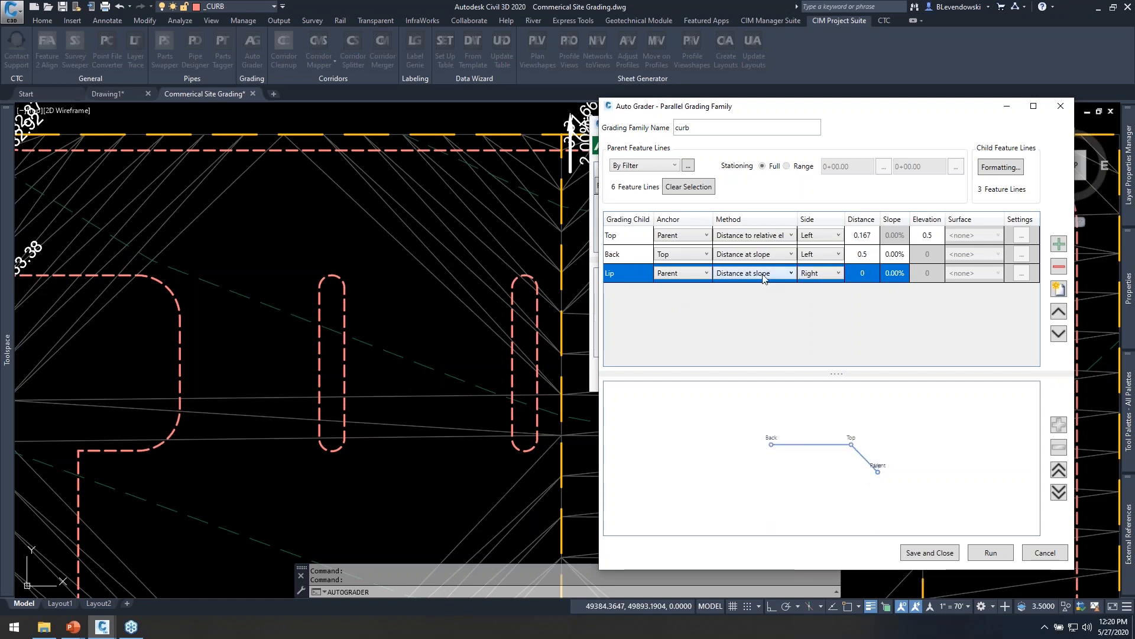
pyautogui.click(865, 276)
pyautogui.write('1')
pyautogui.press('Tab')
pyautogui.write('2')
pyautogui.click(850, 335)
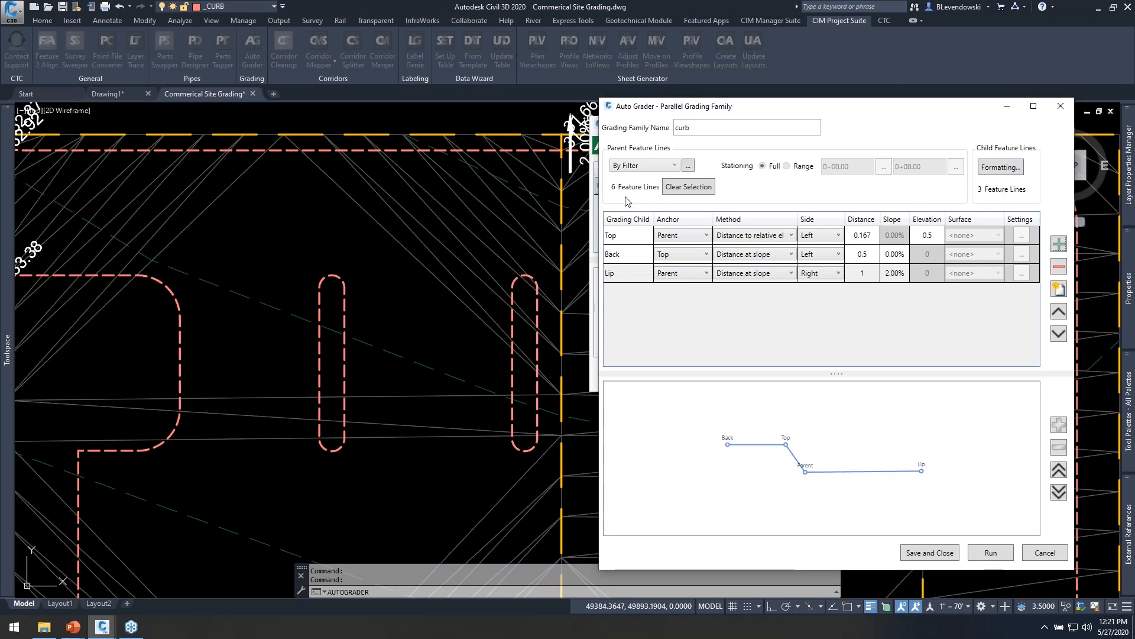
# - In the child formatting, give the Top feature line the Child style, the _CHILD layer and the AG Generated site
pyautogui.click(1000, 171)
pyautogui.moveTo(571, 241); pyautogui.dragTo(841, 281)
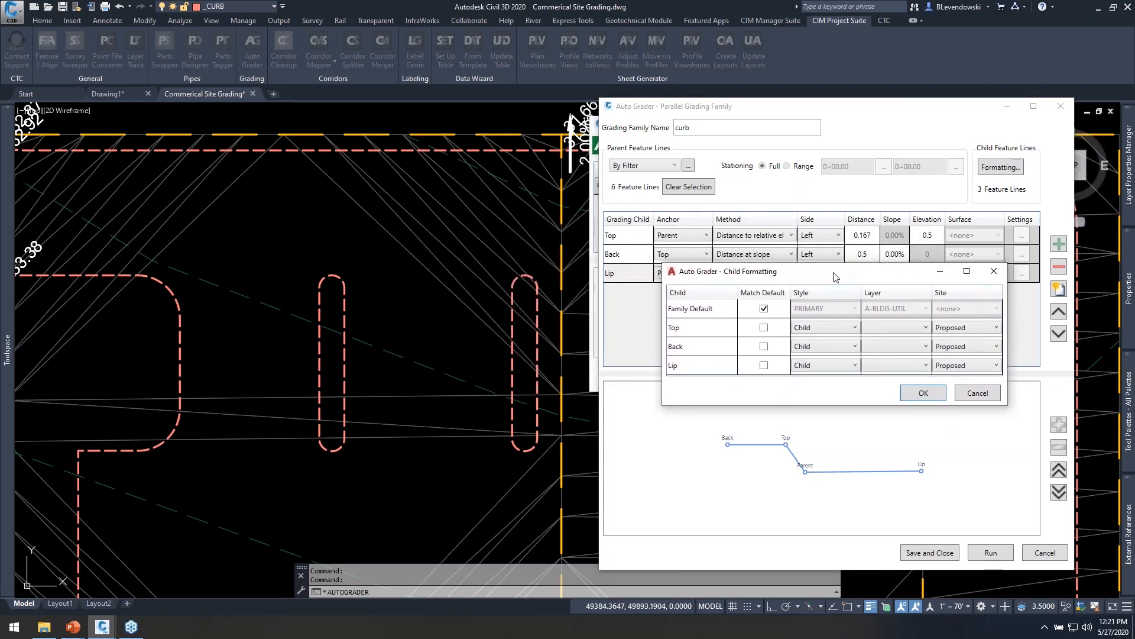
pyautogui.click(709, 311)
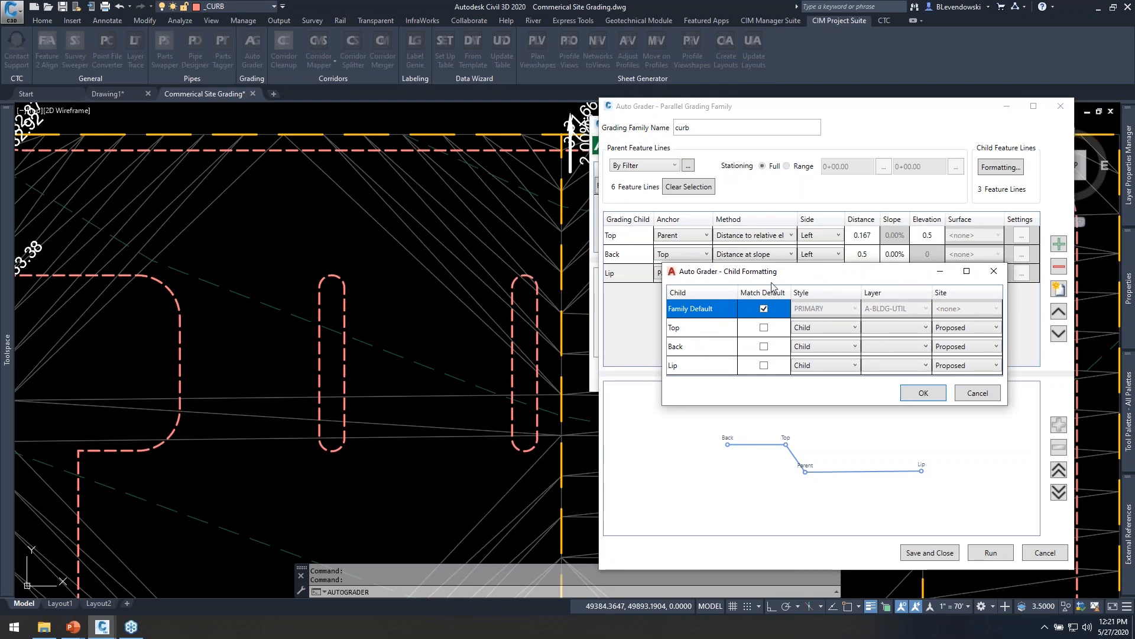
pyautogui.click(715, 335)
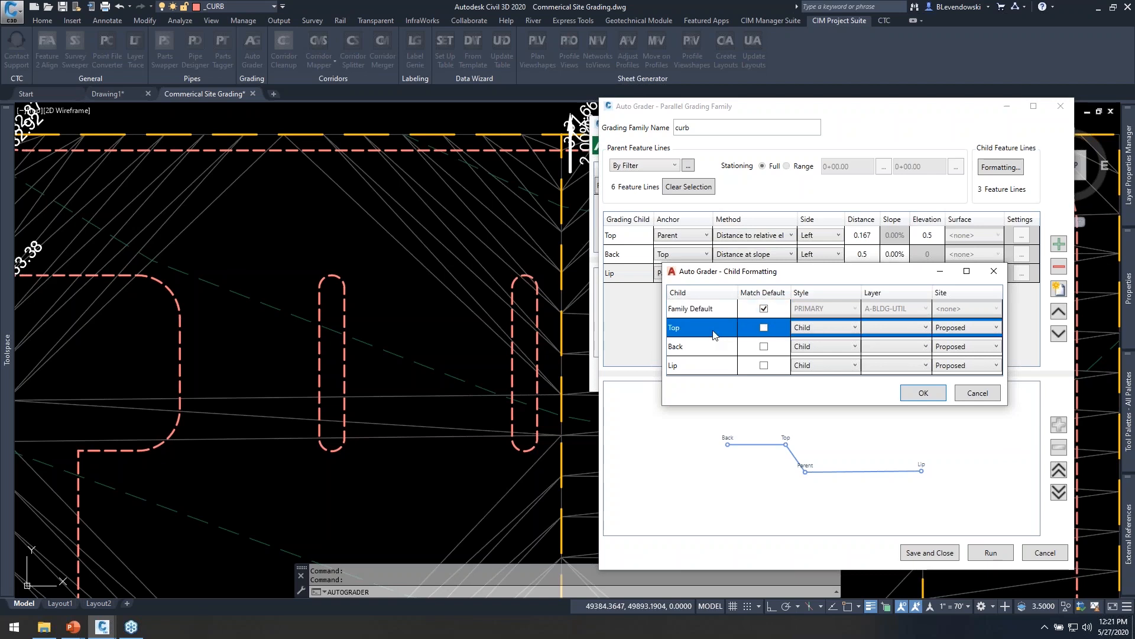
pyautogui.click(823, 331)
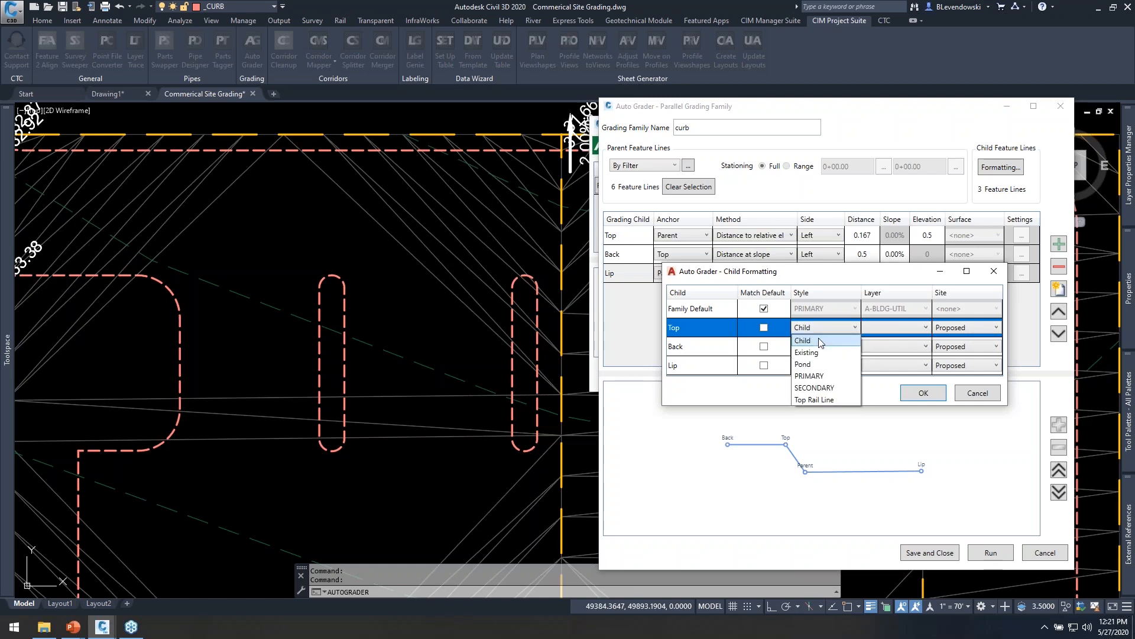
pyautogui.click(816, 342)
pyautogui.click(881, 329)
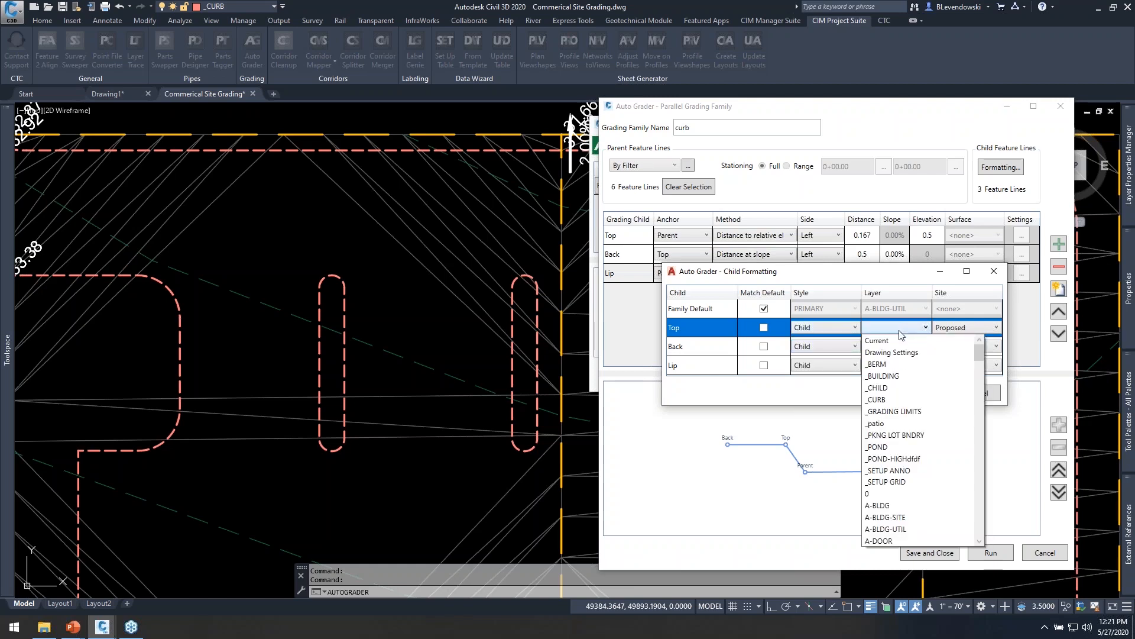
pyautogui.click(887, 389)
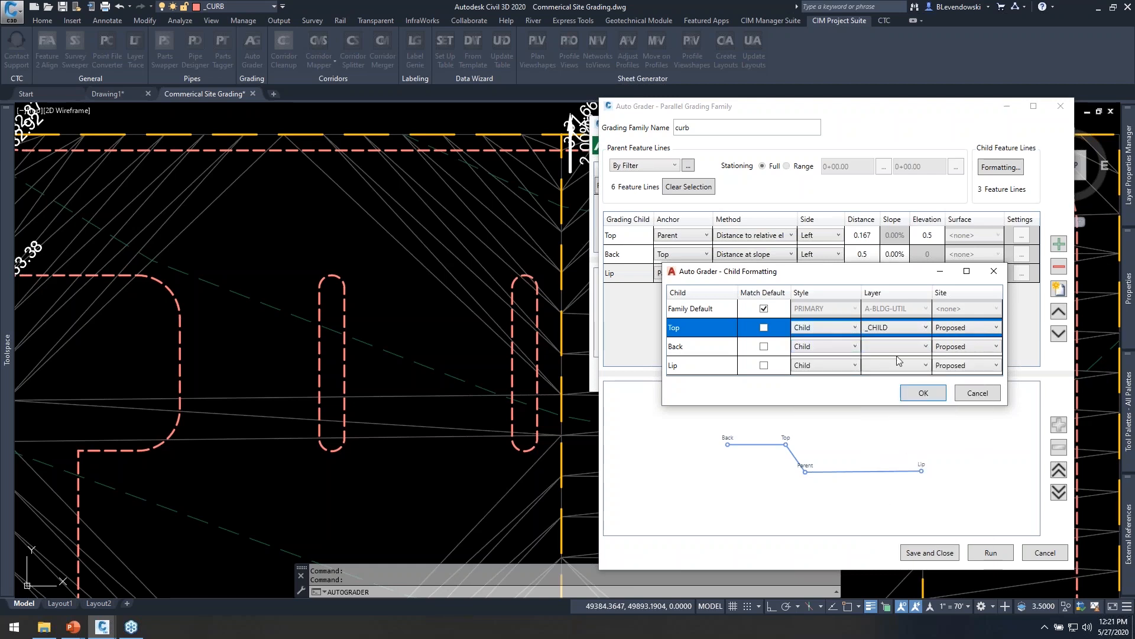
pyautogui.click(961, 327)
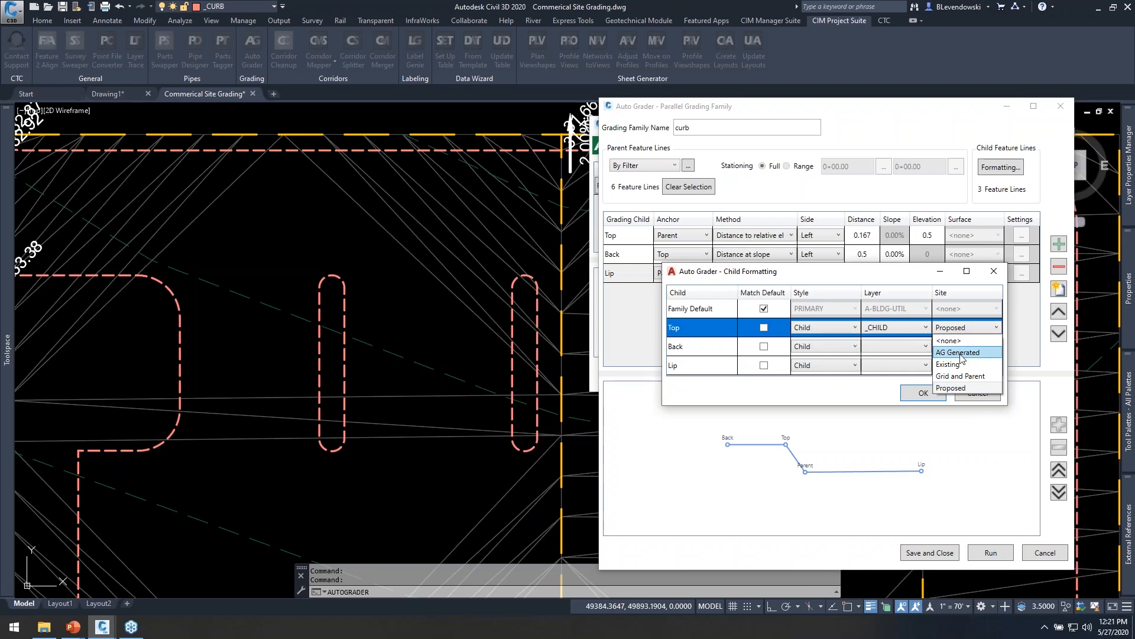
pyautogui.click(960, 352)
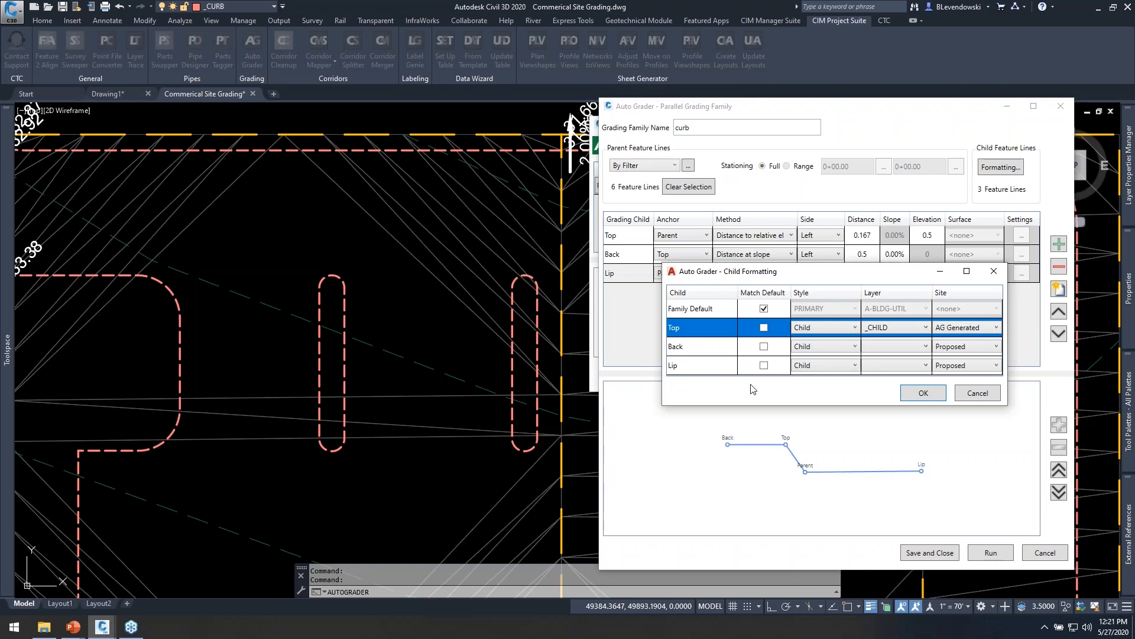
# - Assign the _CHILD layer and AG Generated site to the Back and Lip children, and save the curb grading family
pyautogui.click(898, 346)
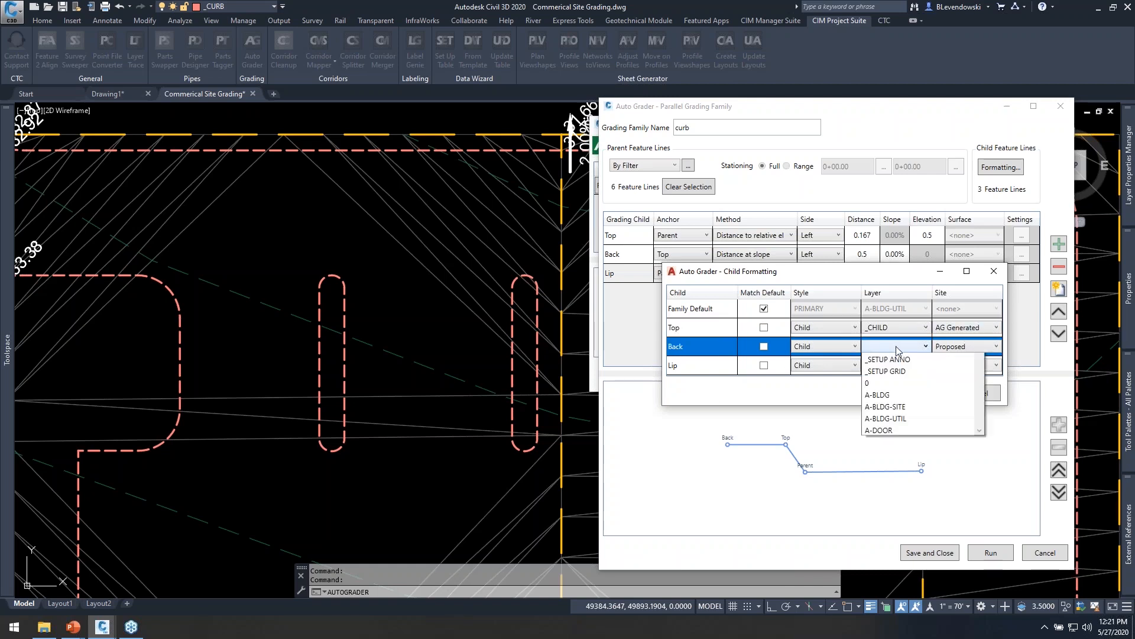
pyautogui.click(895, 409)
pyautogui.click(970, 346)
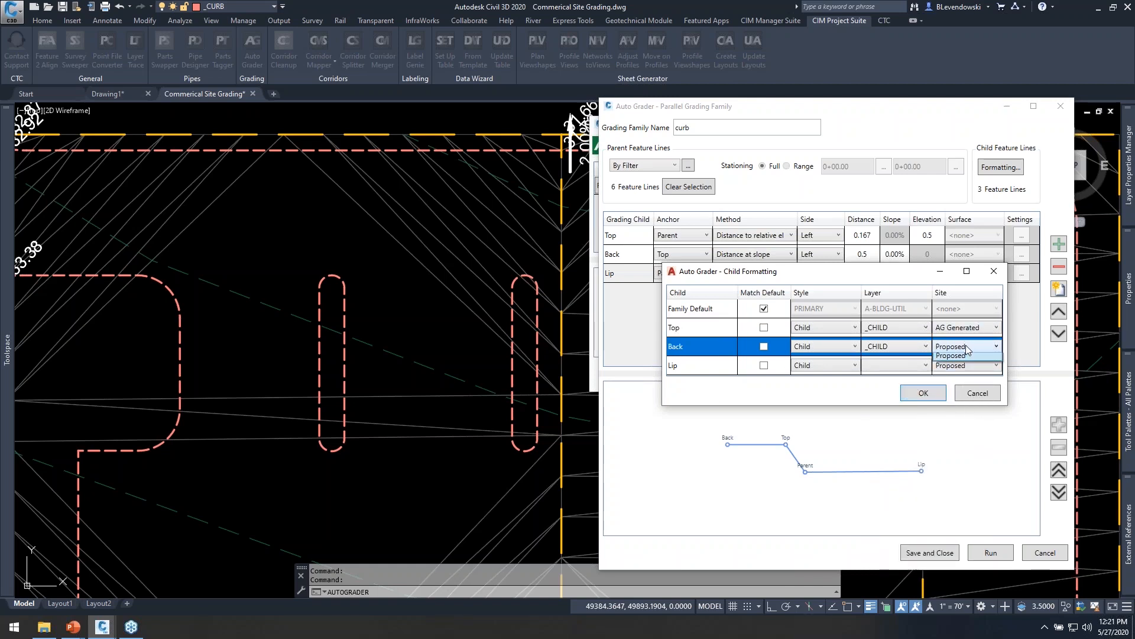
pyautogui.click(958, 374)
pyautogui.click(896, 365)
pyautogui.scroll(3, 876, 381)
pyautogui.click(888, 422)
pyautogui.click(980, 367)
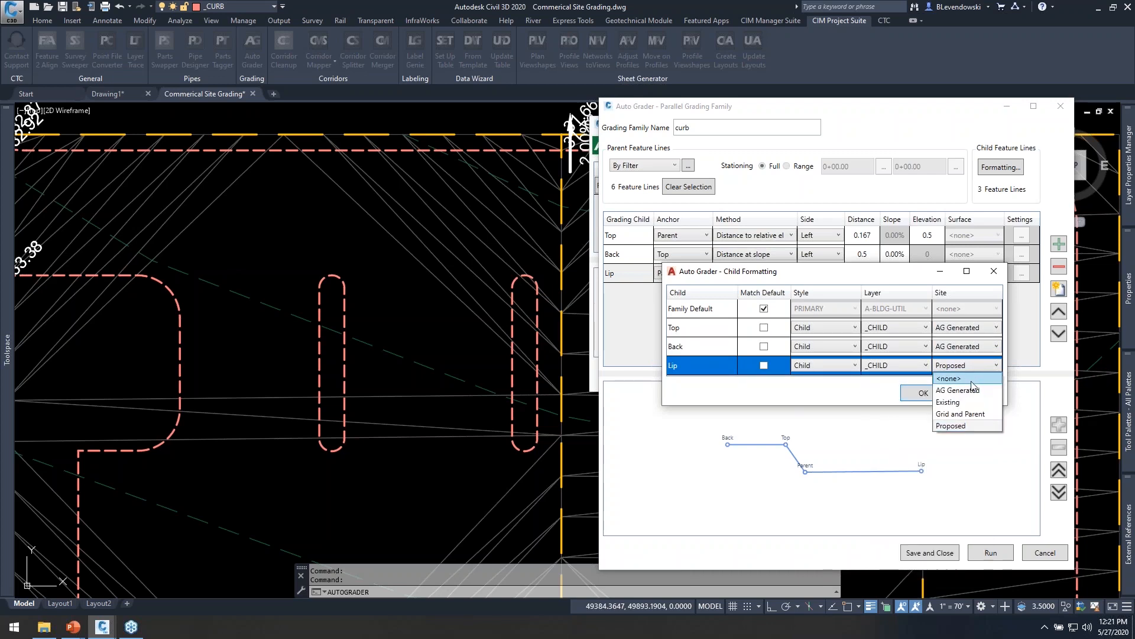
pyautogui.click(958, 374)
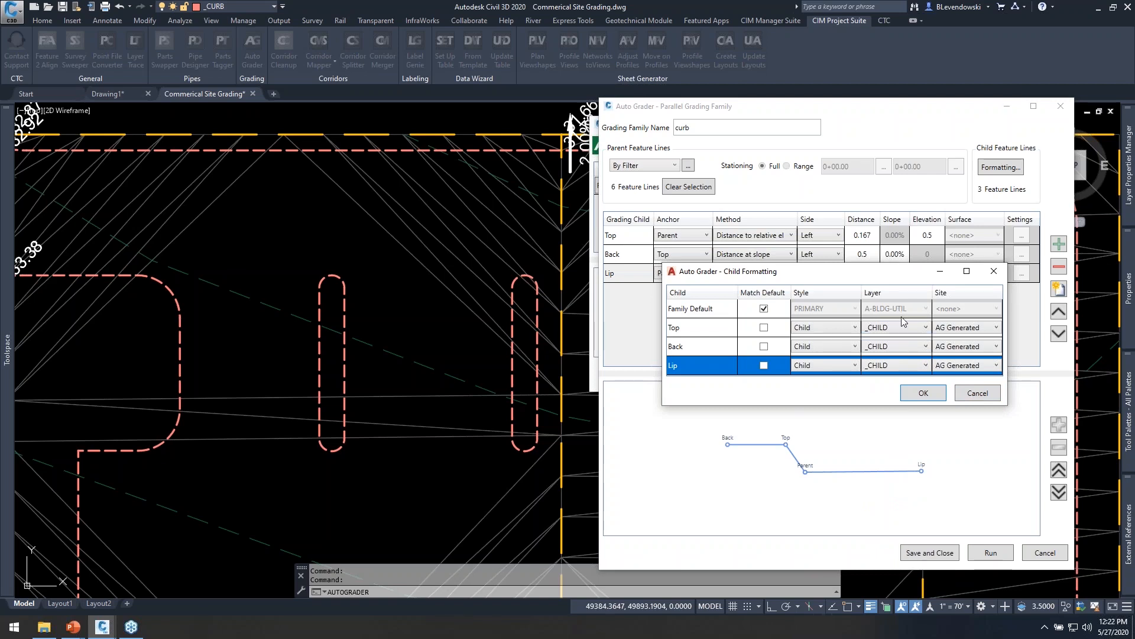
pyautogui.click(921, 393)
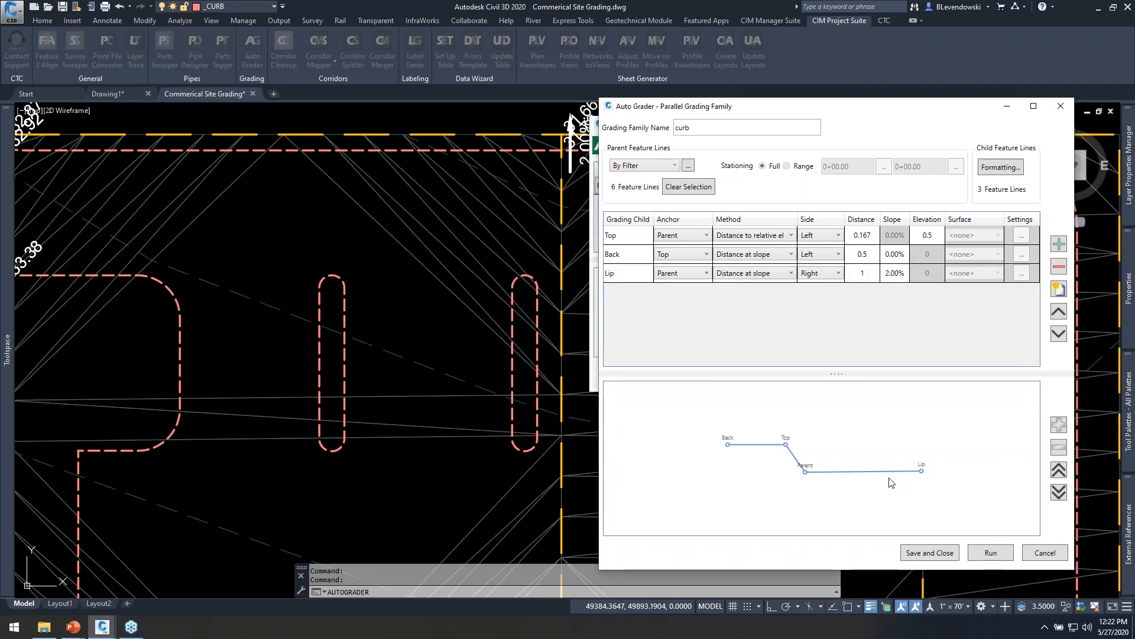
pyautogui.click(923, 553)
pyautogui.moveTo(738, 127); pyautogui.dragTo(848, 142)
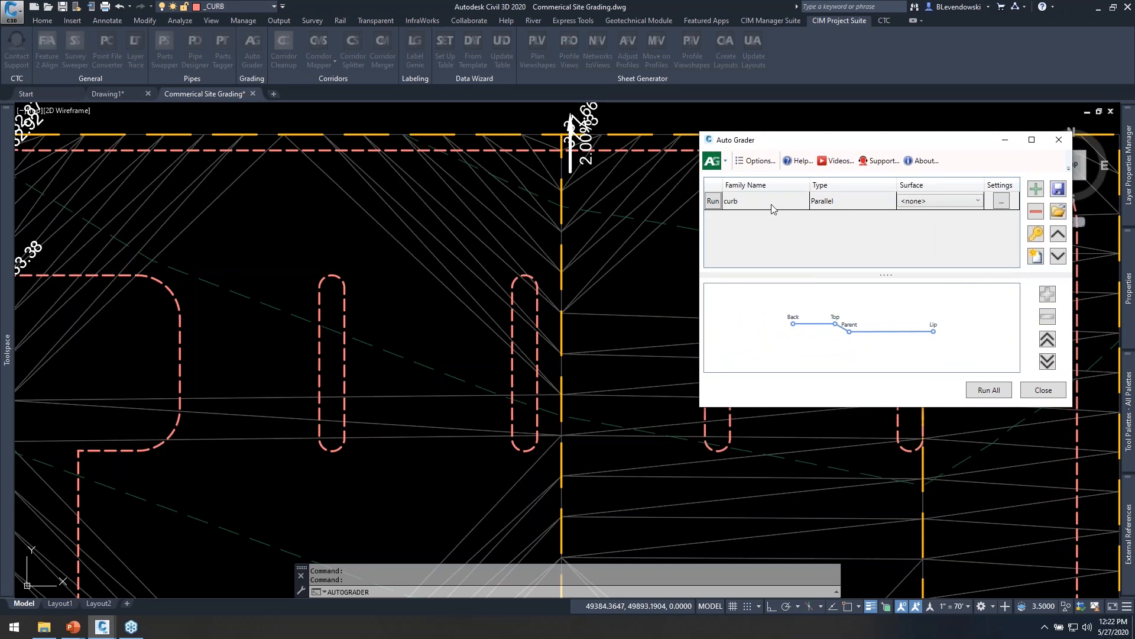
# - Review the Auto Grader options for default feature line style, layer, site and daylight frequency
pyautogui.click(760, 207)
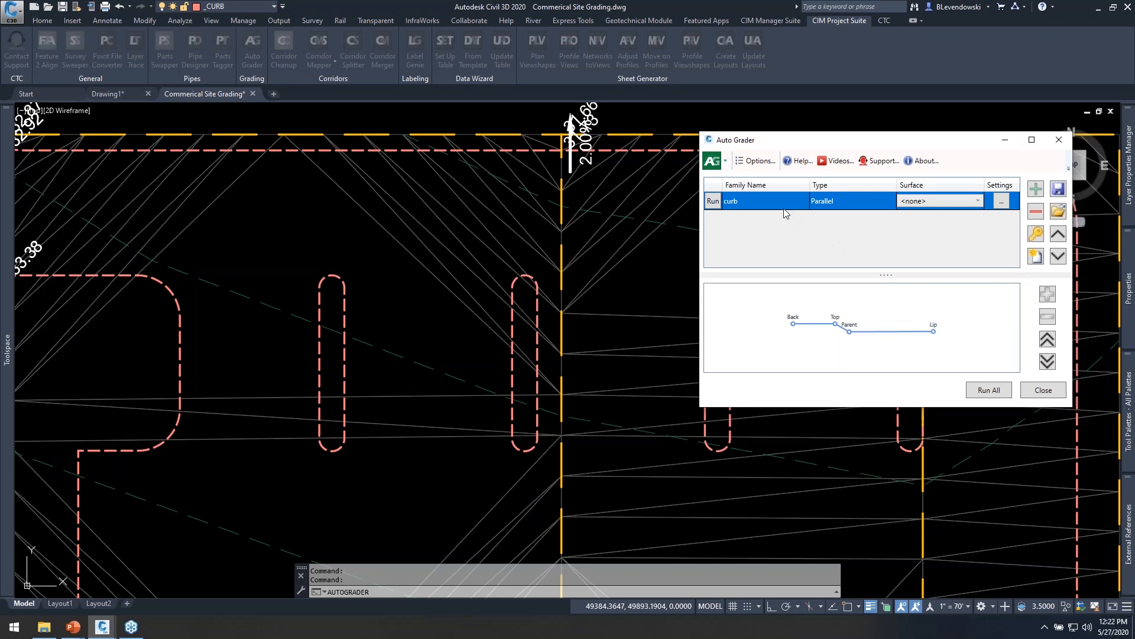
pyautogui.click(755, 160)
pyautogui.moveTo(606, 137); pyautogui.dragTo(622, 100)
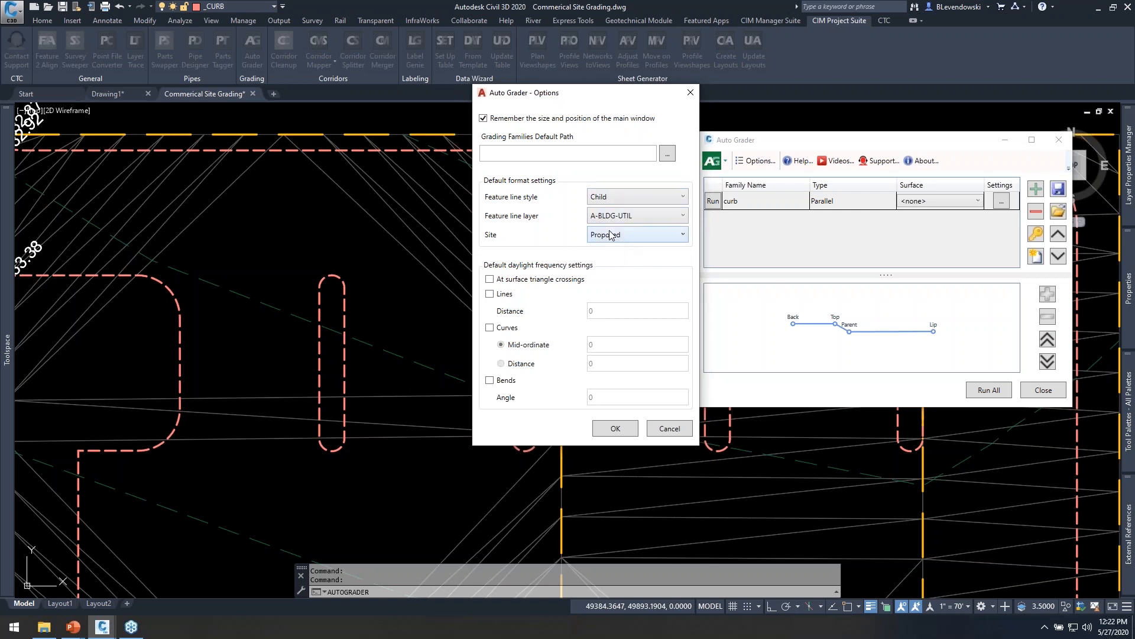
pyautogui.click(616, 429)
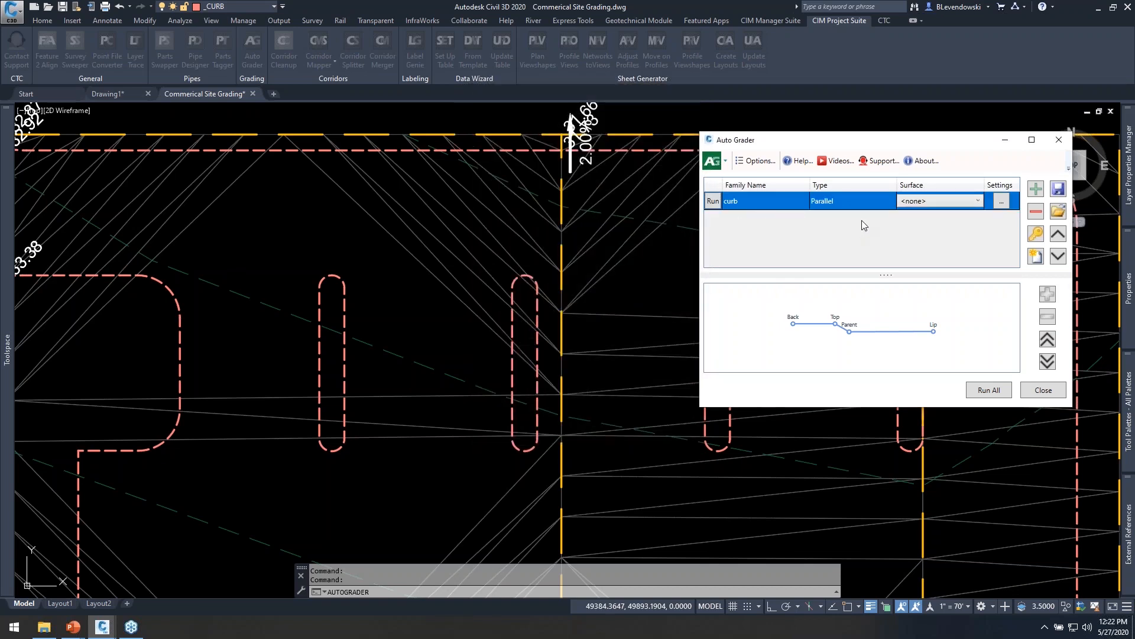
# - Run the curb grading family to generate its child feature lines, and close Auto Grader
pyautogui.click(713, 201)
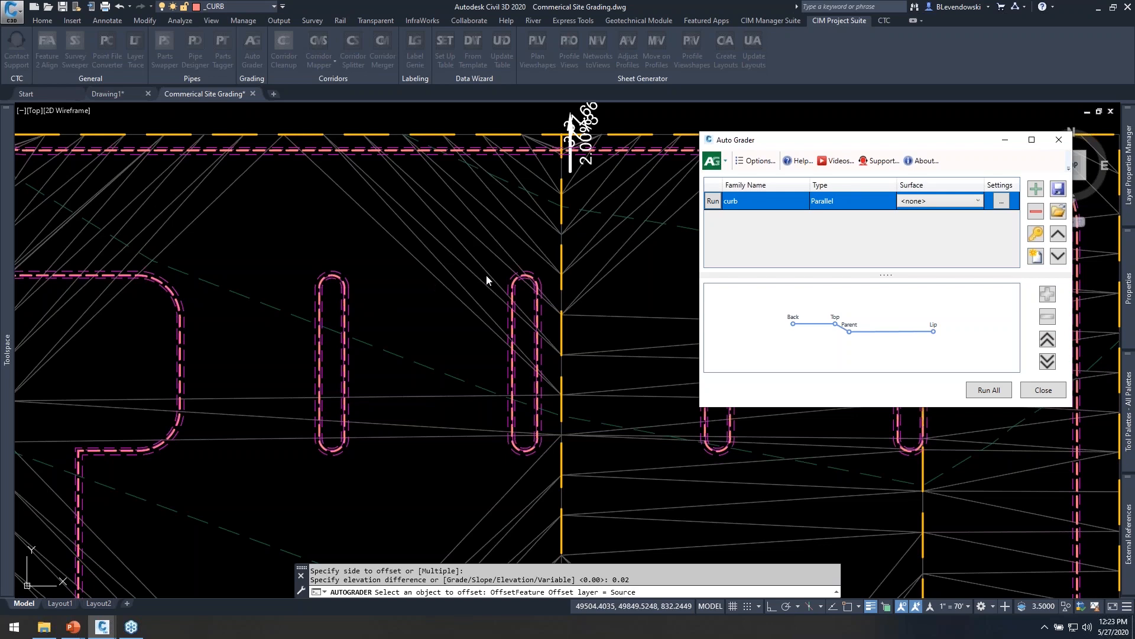
pyautogui.click(1042, 392)
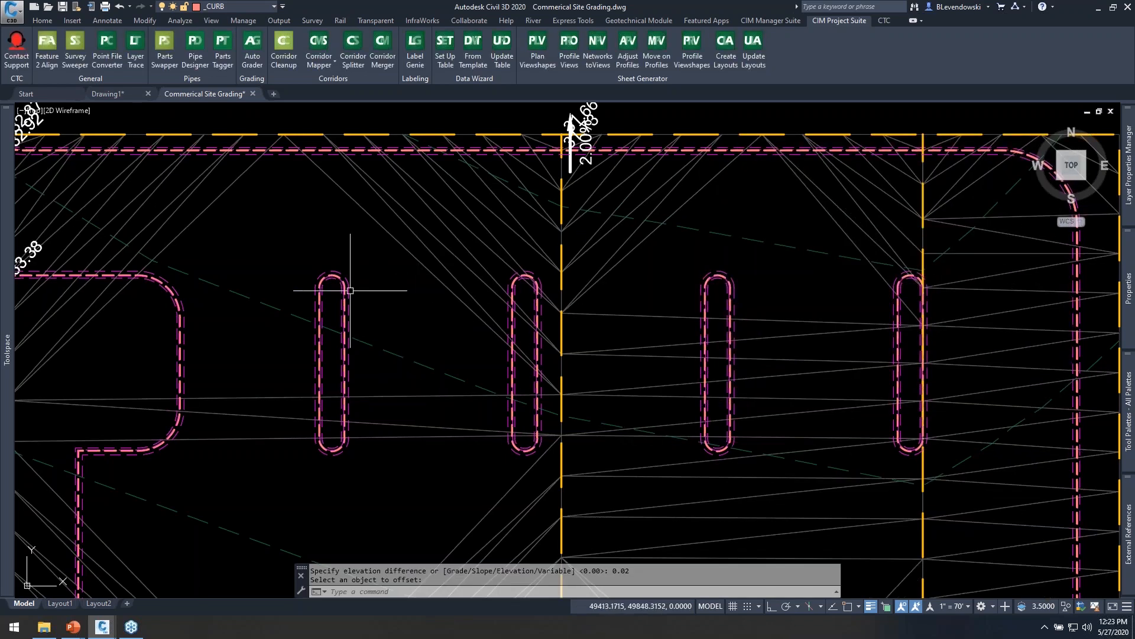
pyautogui.scroll(2, 350, 290)
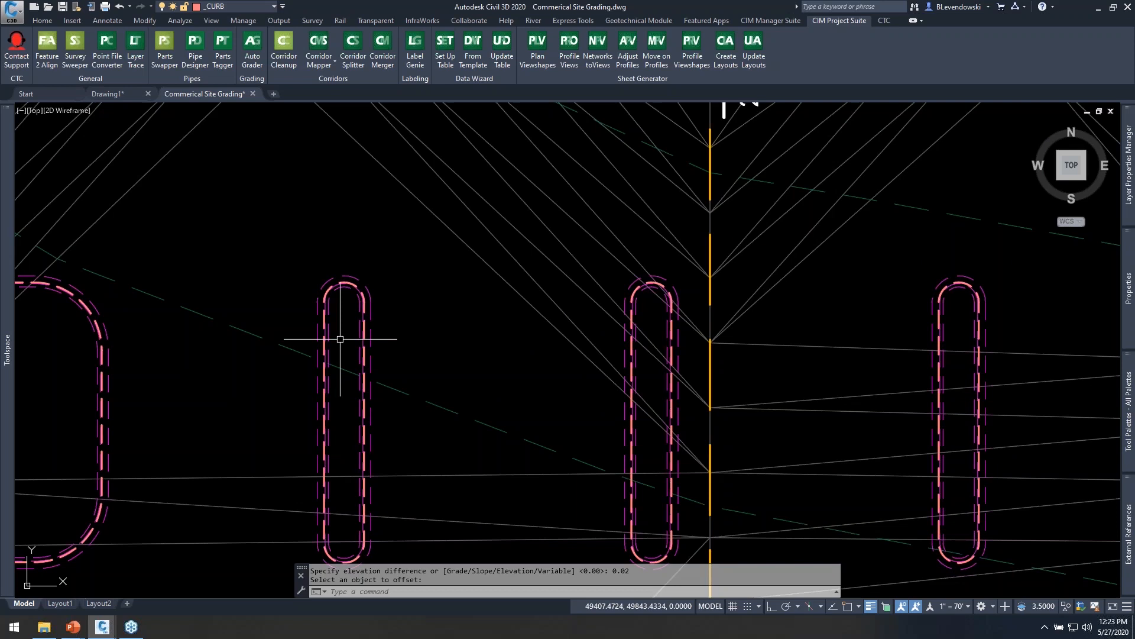
# - Set the Parking Setup surface style to _No Display to hide its triangulation around the curb
pyautogui.scroll(8, 360, 303)
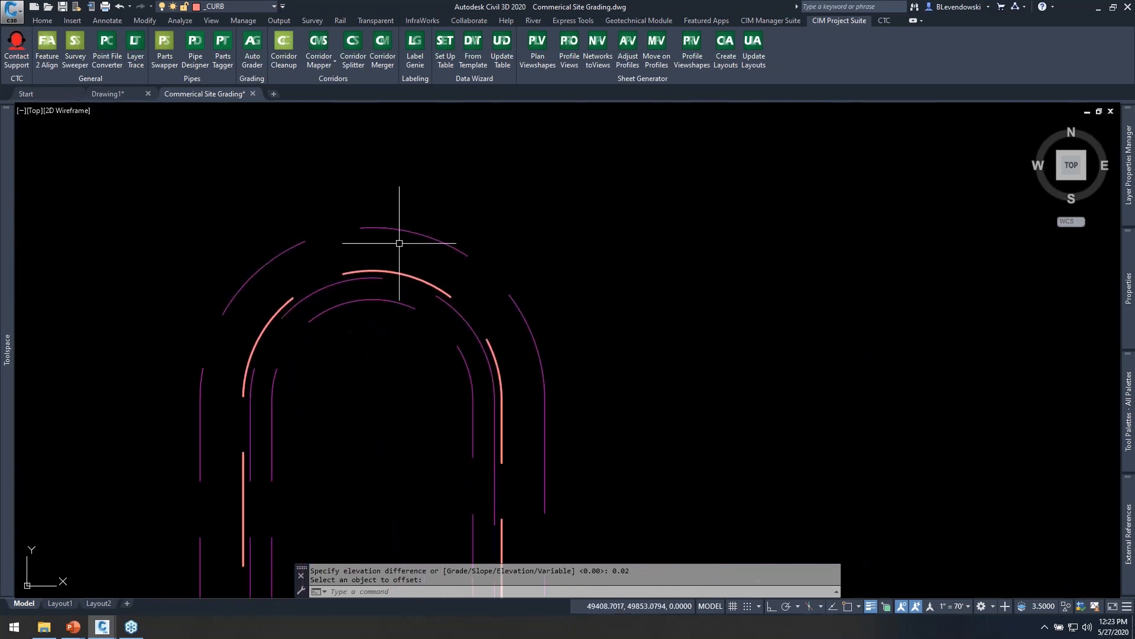
pyautogui.scroll(-8, 534, 250)
pyautogui.moveTo(423, 220); pyautogui.dragTo(416, 260, button='middle')
pyautogui.click(377, 235)
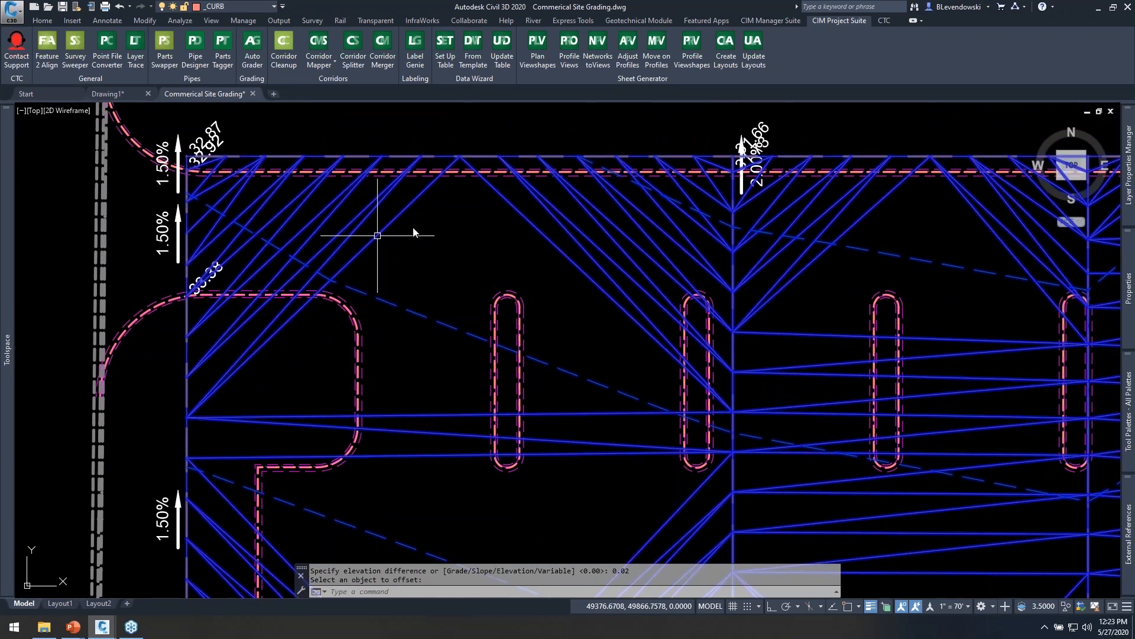
pyautogui.rightClick(464, 223)
pyautogui.click(517, 358)
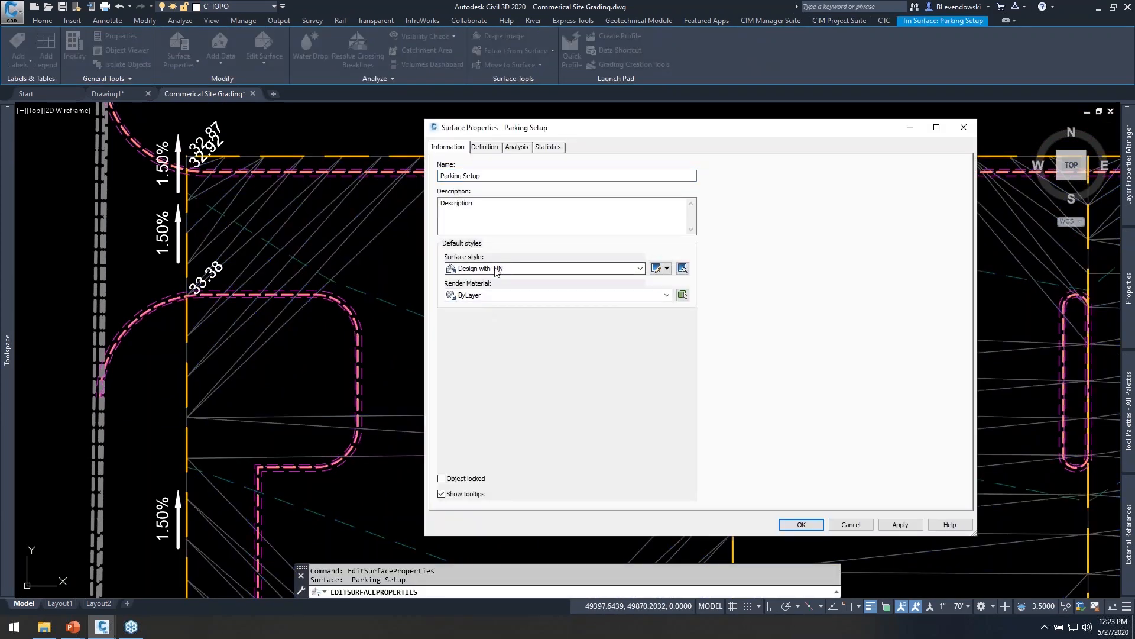
pyautogui.click(497, 271)
pyautogui.click(476, 280)
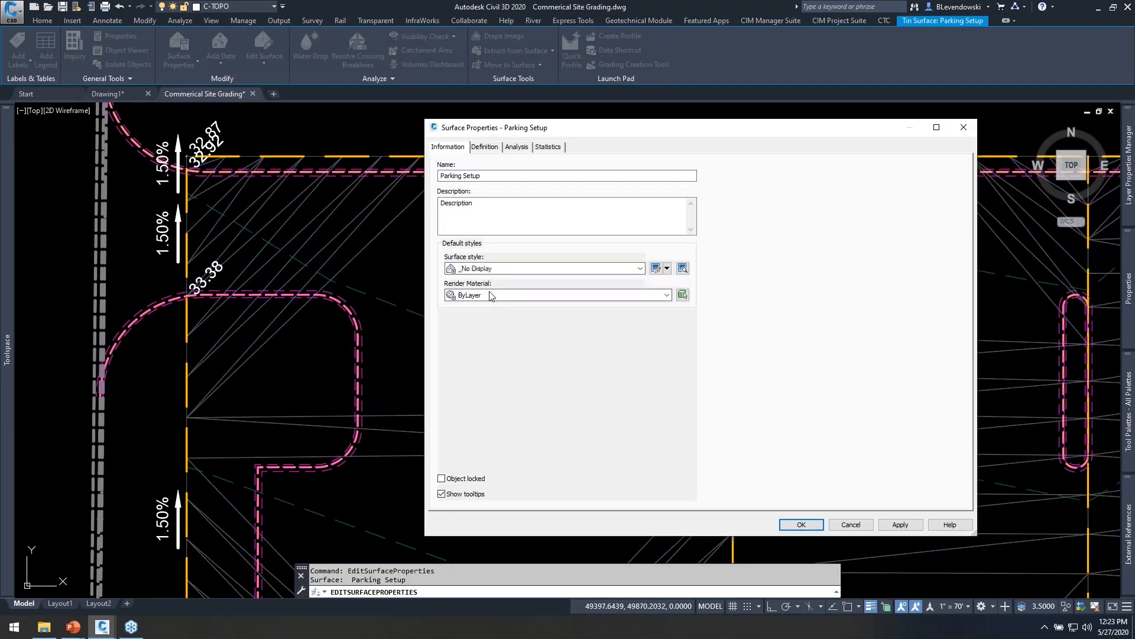
pyautogui.click(802, 525)
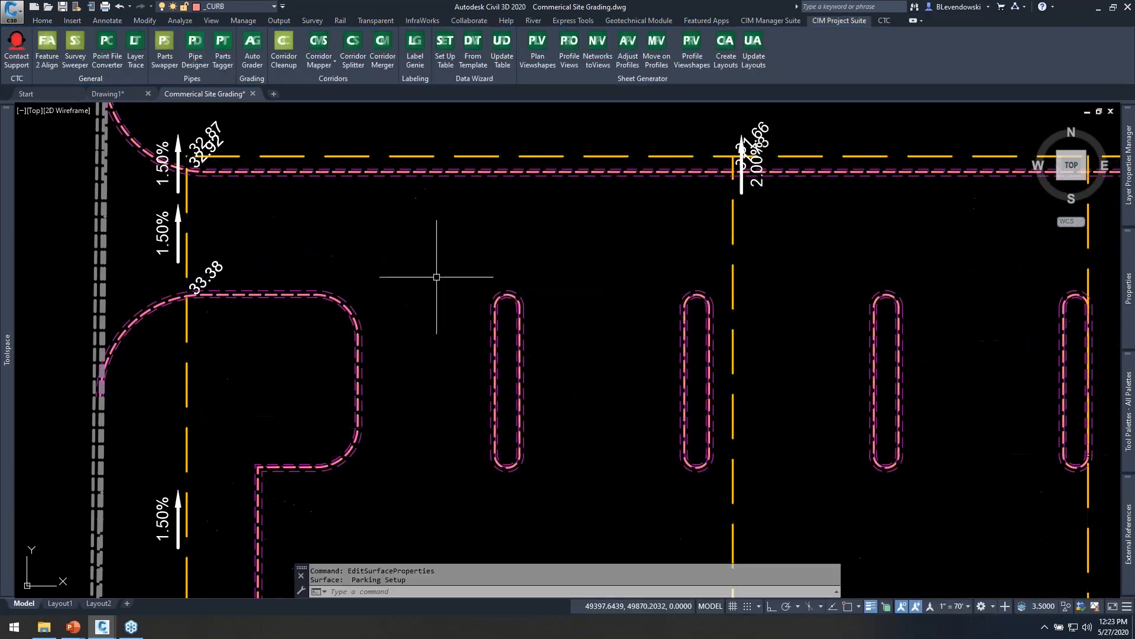
# - Save the drawing with the curb feature lines of the whole parking lot in view
pyautogui.scroll(-2, 485, 278)
pyautogui.moveTo(595, 287); pyautogui.dragTo(435, 248, button='middle')
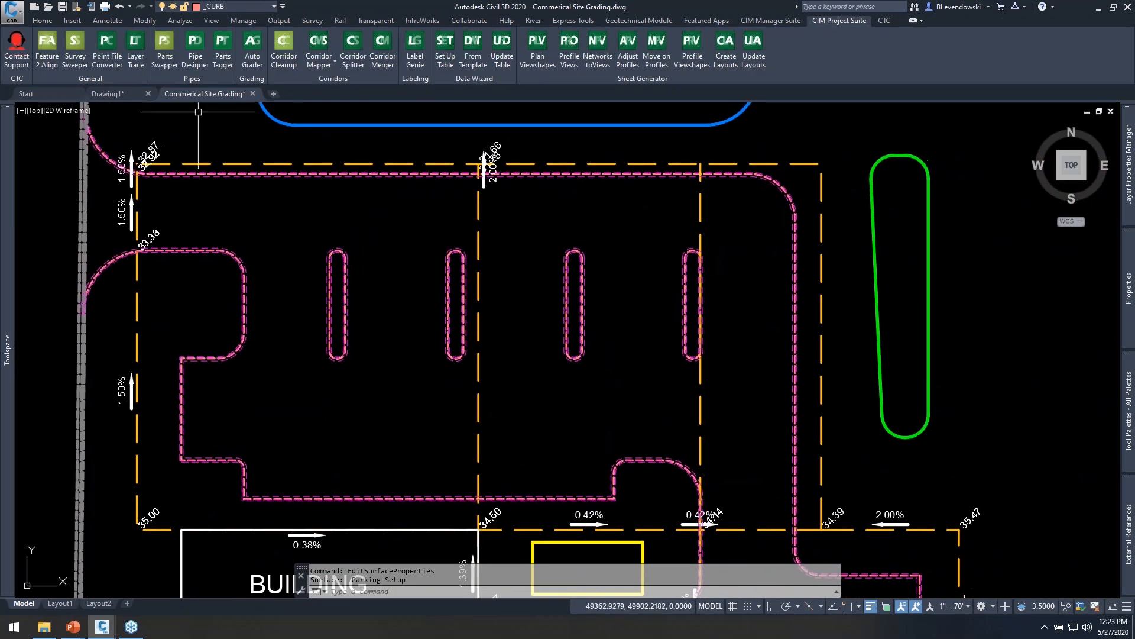
pyautogui.click(62, 7)
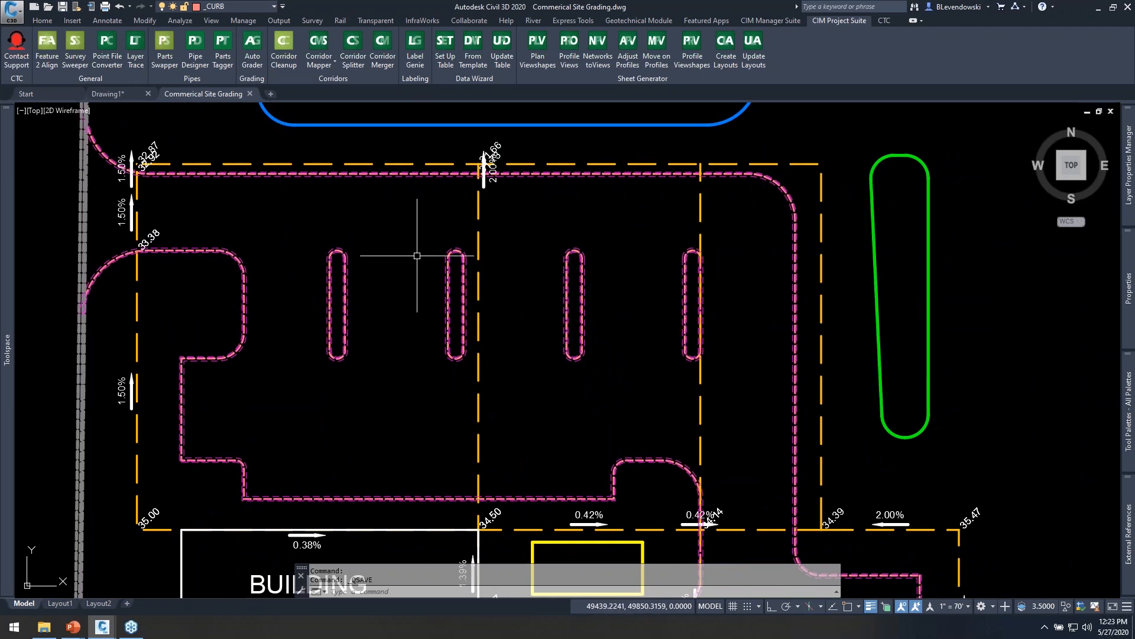
# - Reopen Auto Grader, check the curb grading family's definition, and assign the family to the FG surface
pyautogui.click(252, 48)
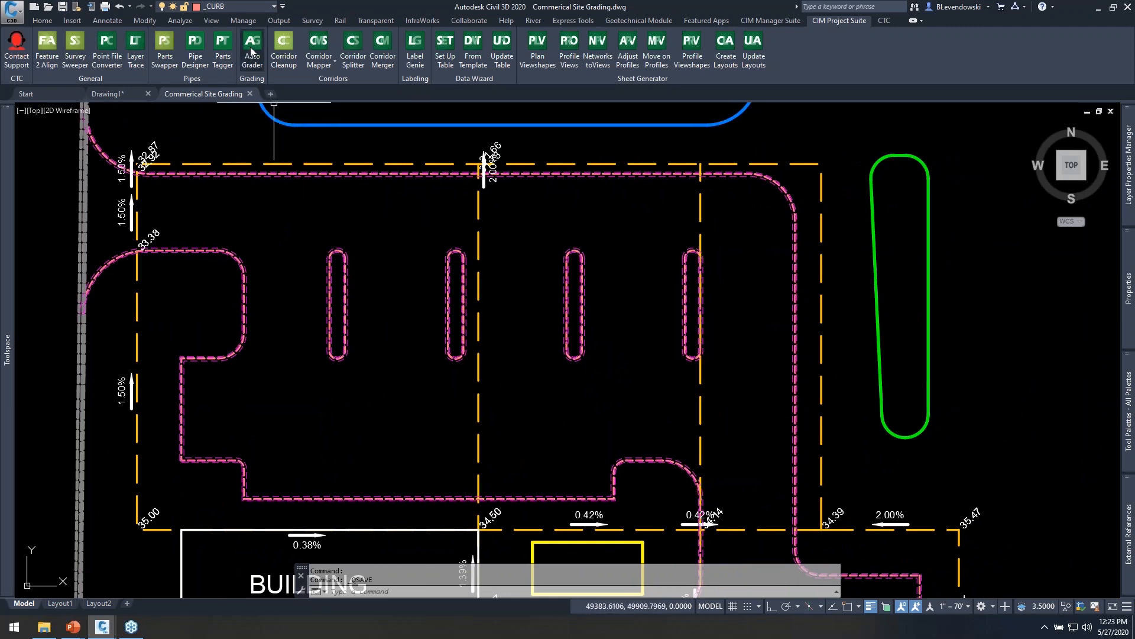
pyautogui.moveTo(867, 144); pyautogui.dragTo(839, 137)
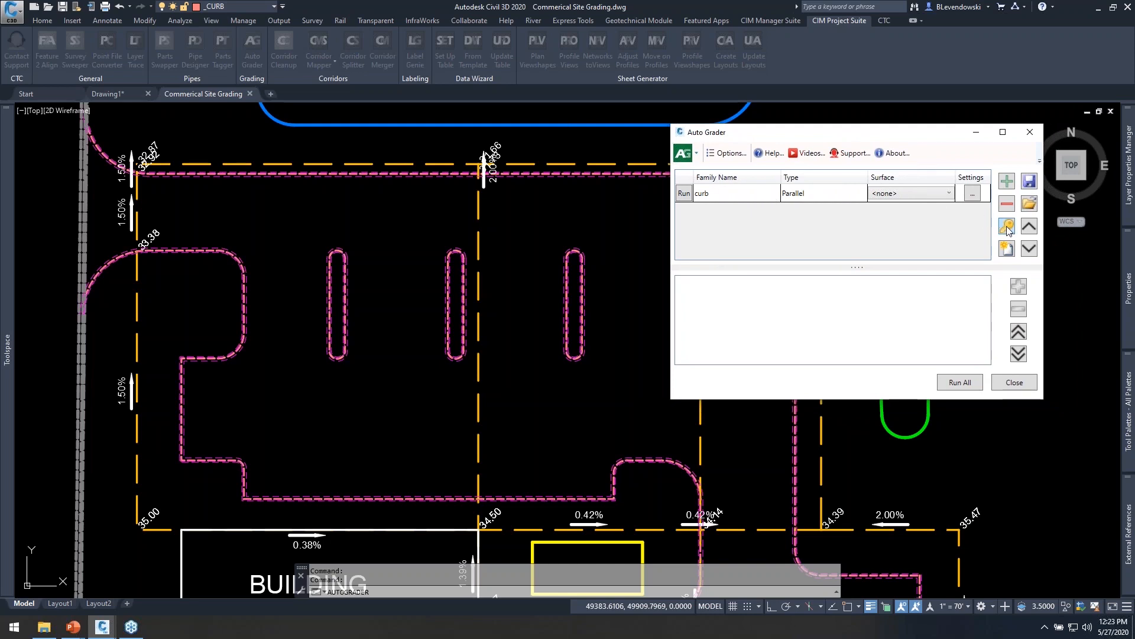
pyautogui.click(783, 192)
pyautogui.click(1005, 231)
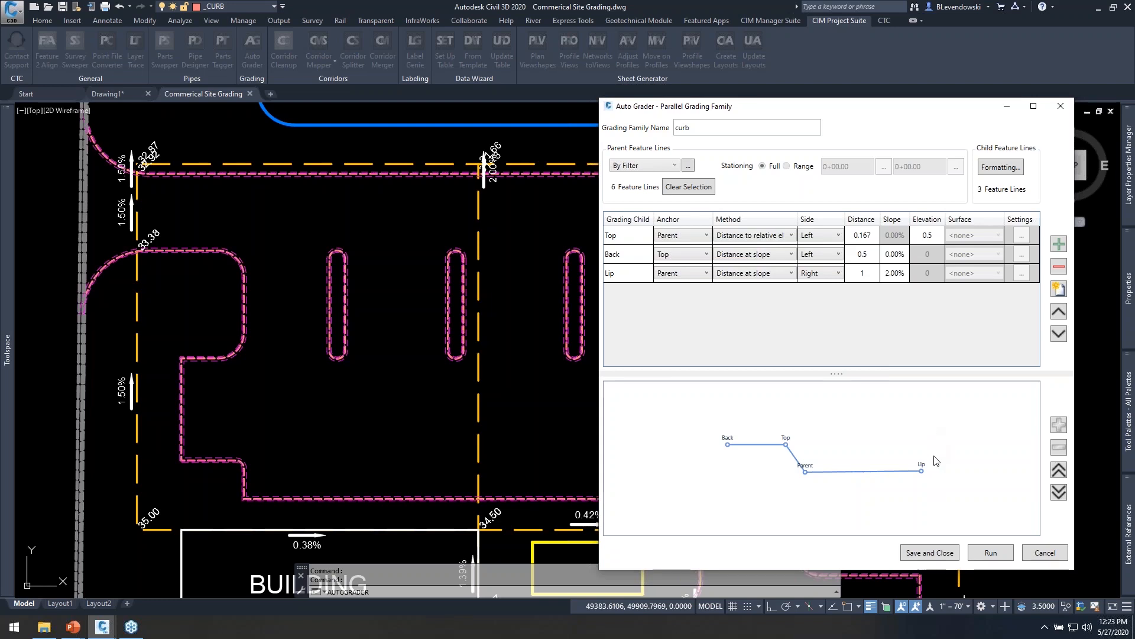
pyautogui.click(935, 553)
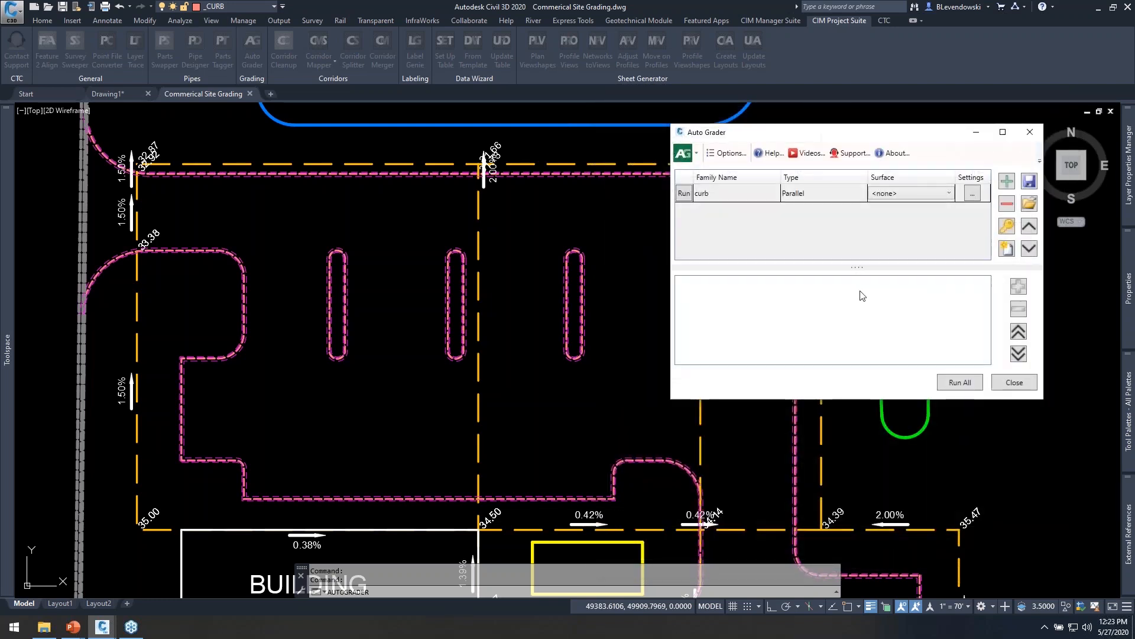
pyautogui.click(906, 193)
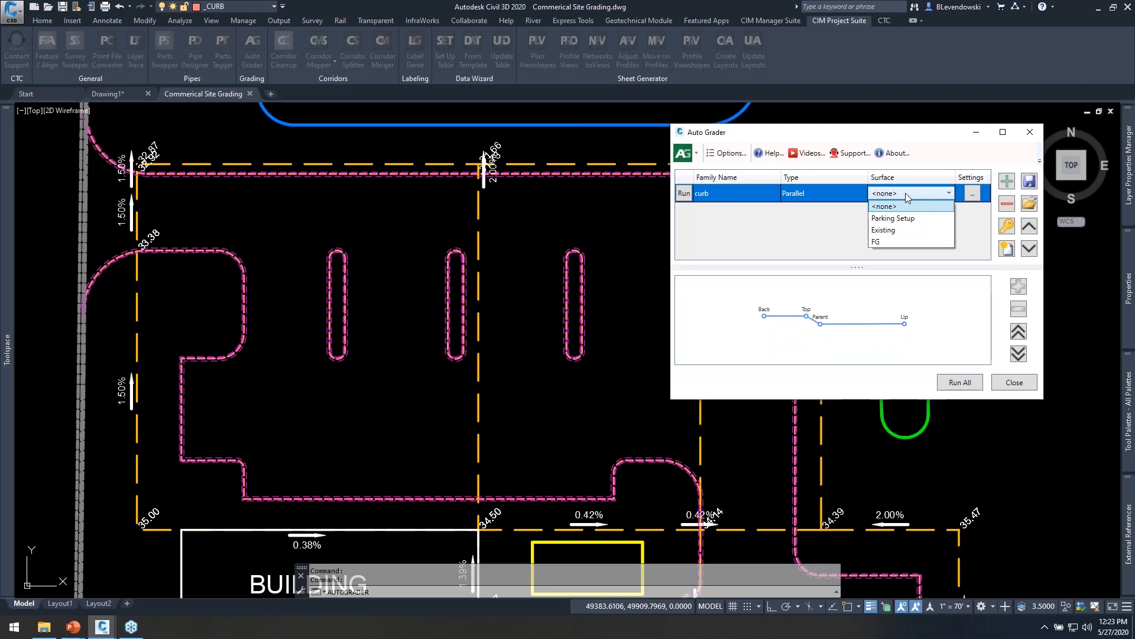
pyautogui.click(878, 242)
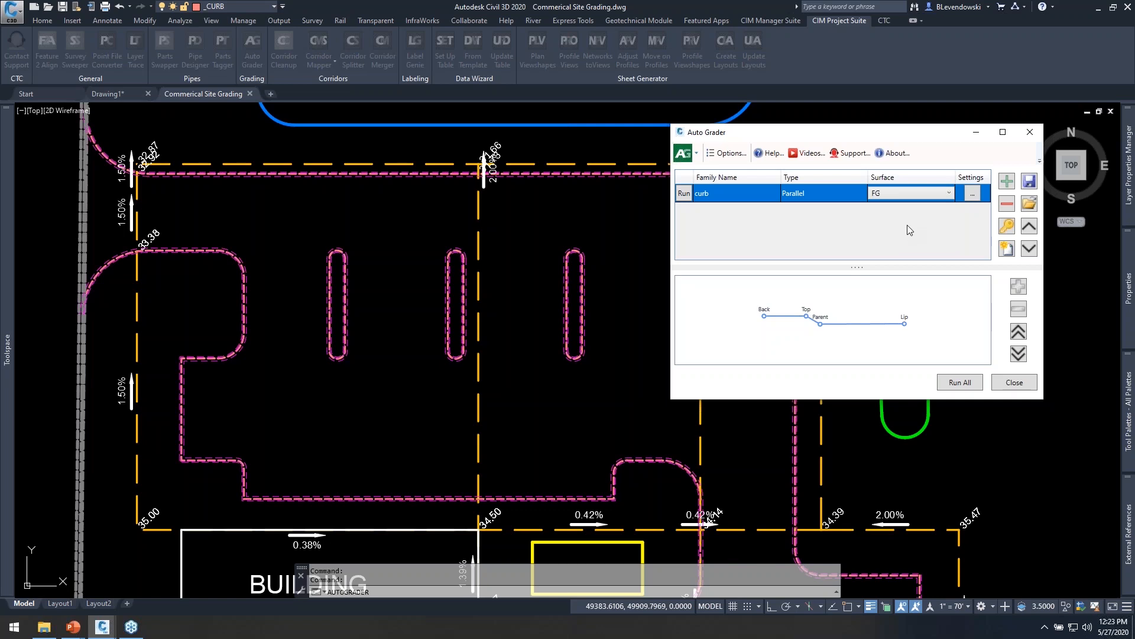
# - Give the curb family's breaklines a supplementing distance of 10 and a mid-ordinate distance of 0.2, and run the family
pyautogui.click(973, 194)
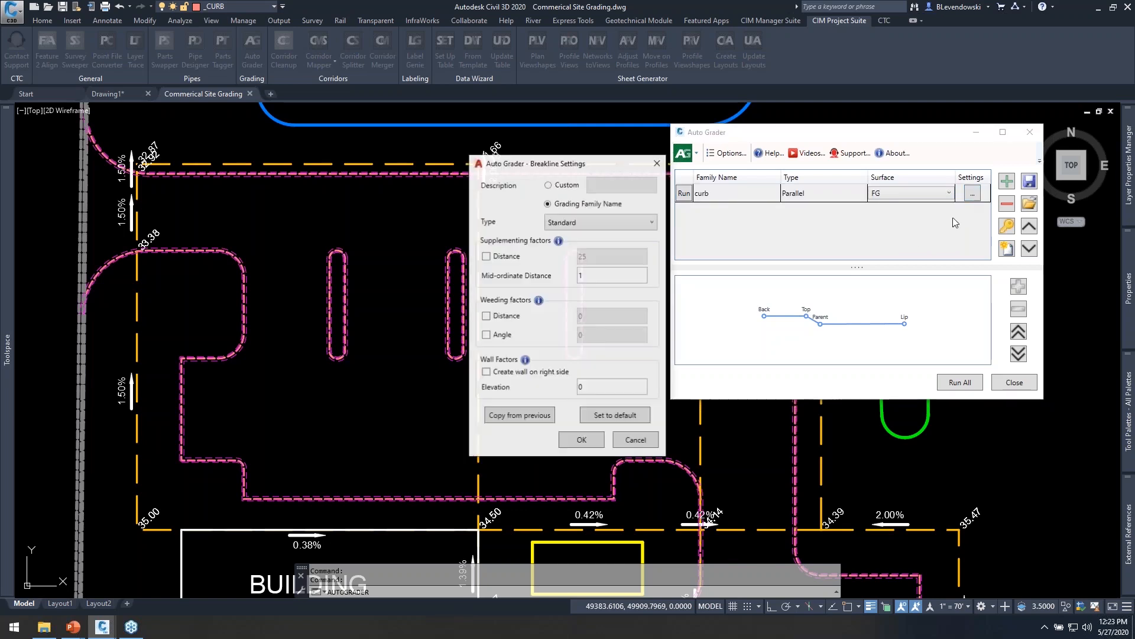
pyautogui.moveTo(574, 171); pyautogui.dragTo(689, 140)
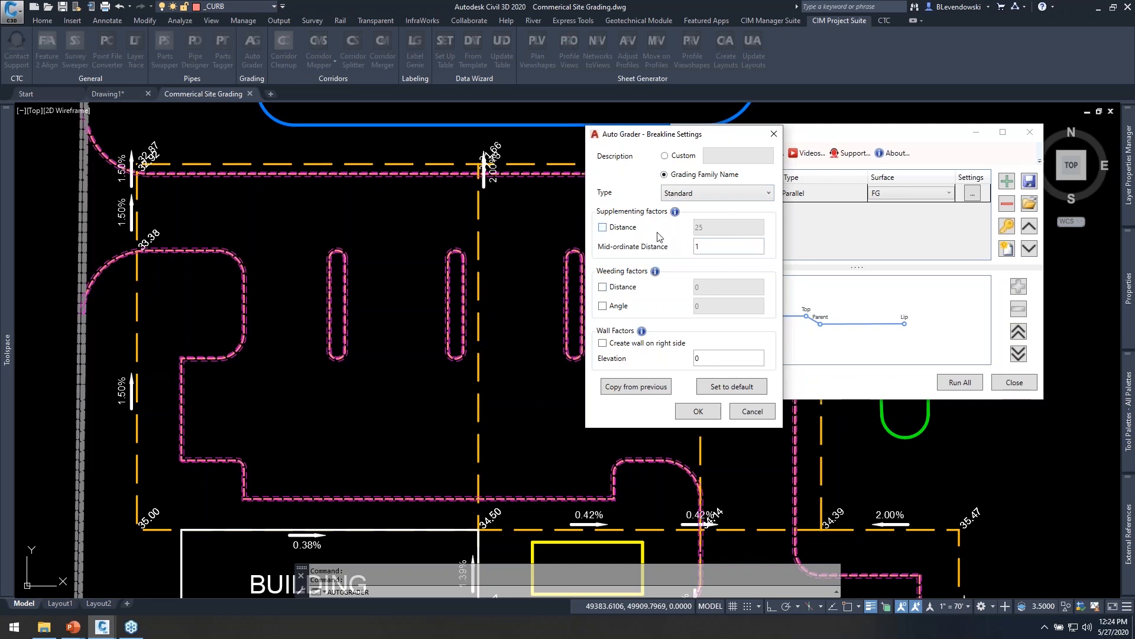
pyautogui.click(630, 230)
pyautogui.doubleClick(702, 229)
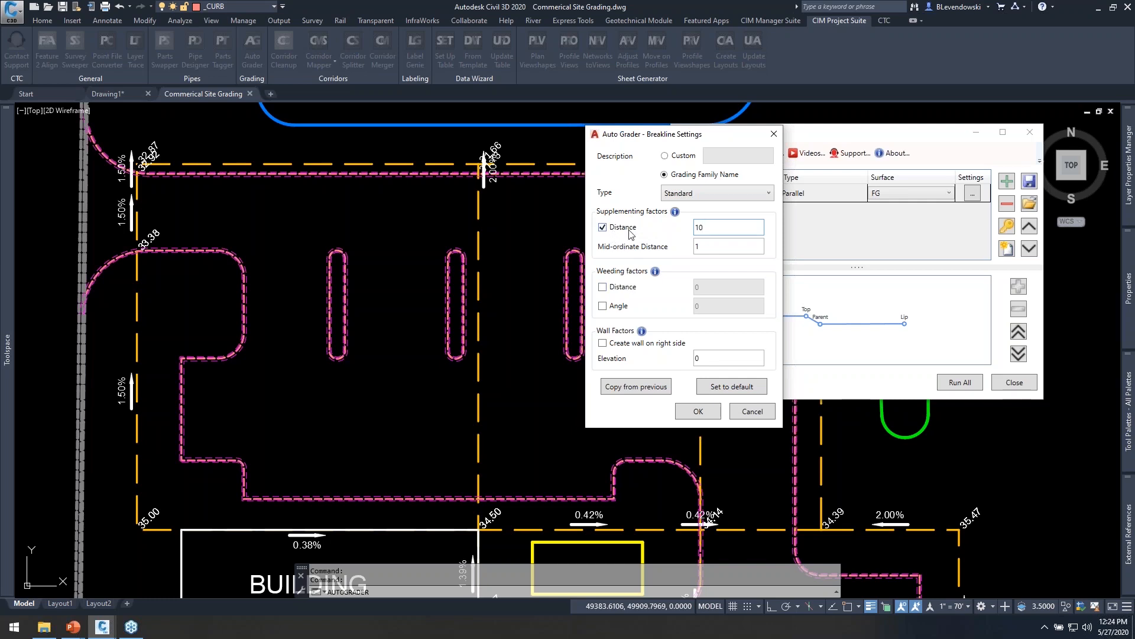
pyautogui.press('Tab')
pyautogui.press('Tab')
pyautogui.click(726, 248)
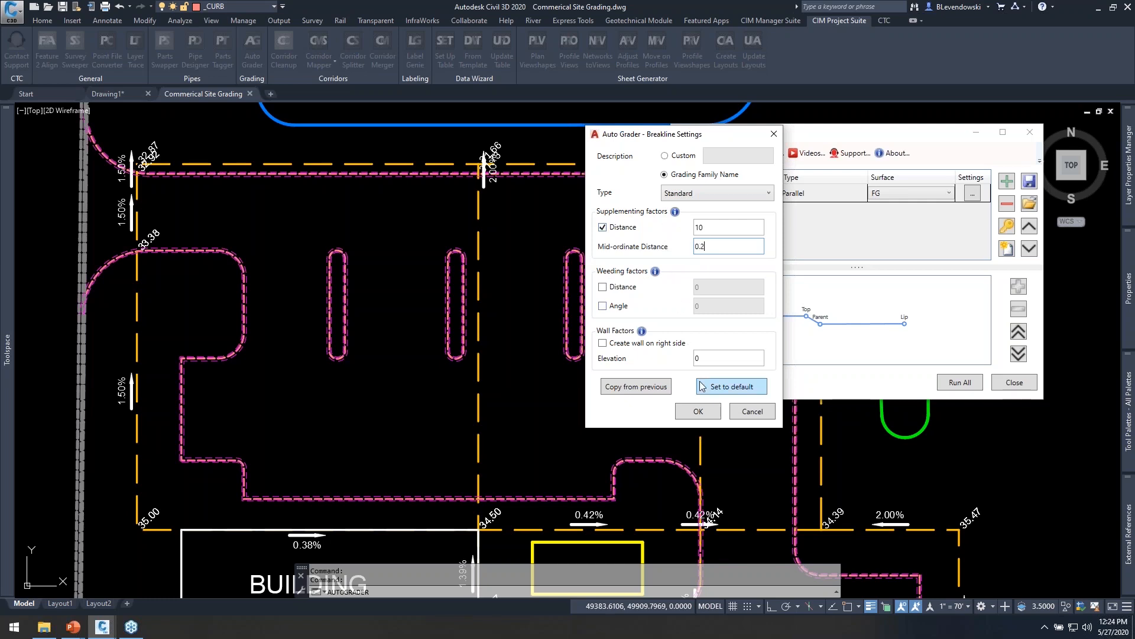
pyautogui.click(711, 410)
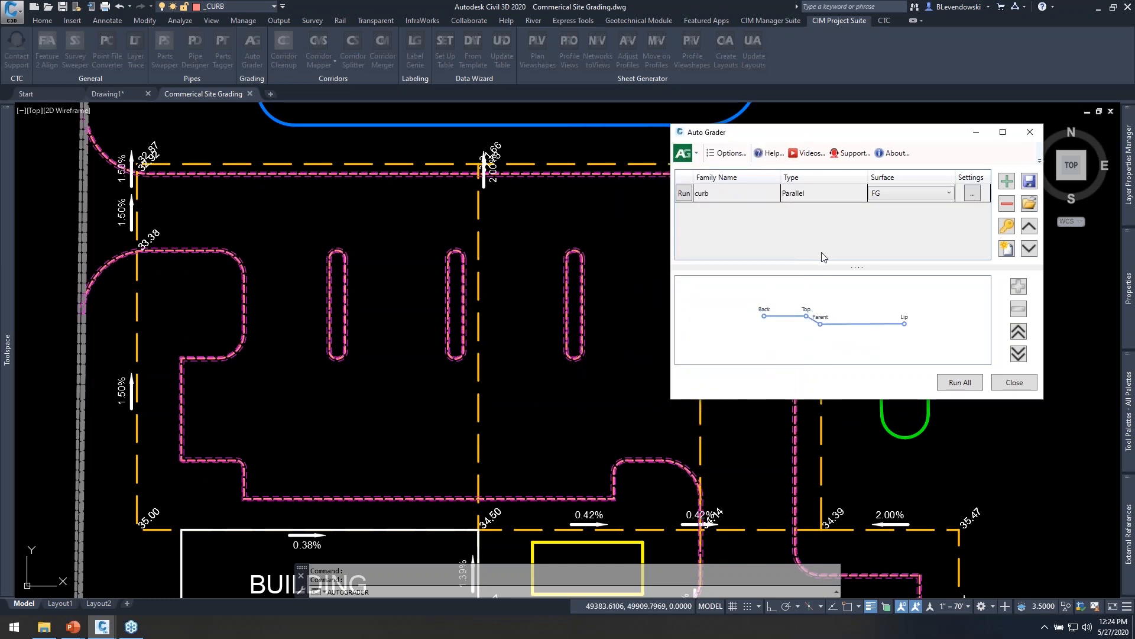
pyautogui.click(684, 194)
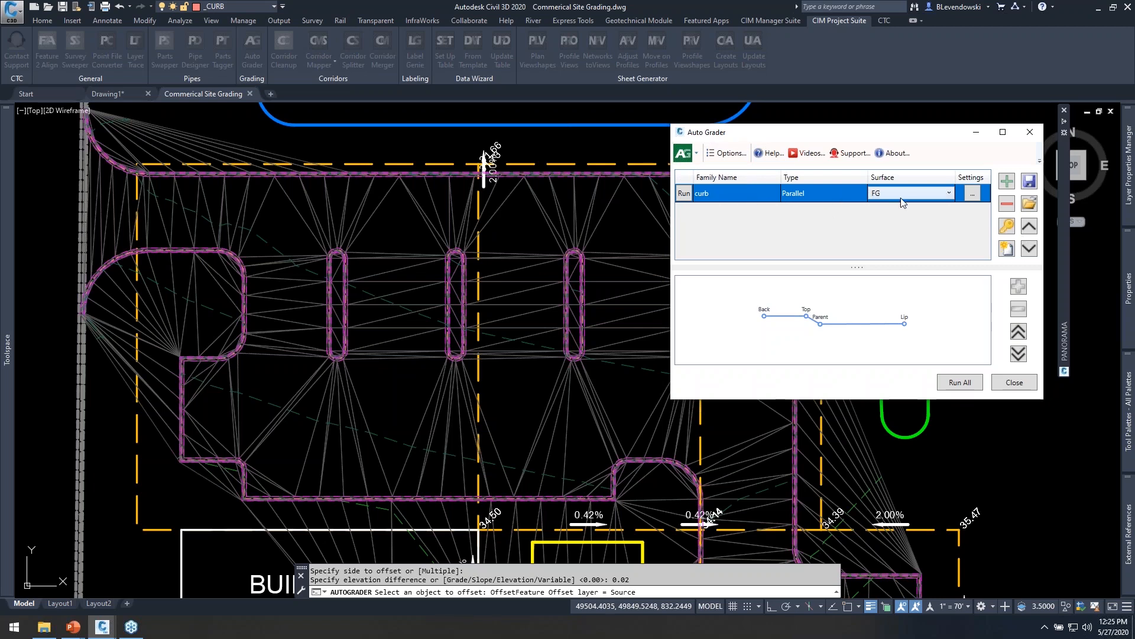
pyautogui.click(1032, 186)
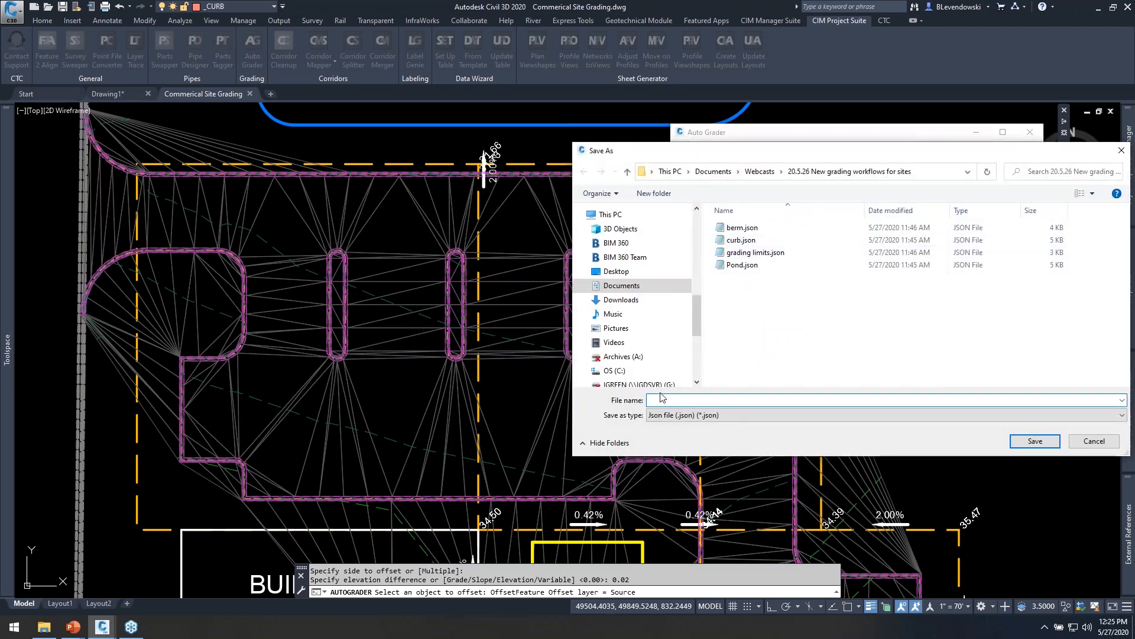
pyautogui.write('curb')
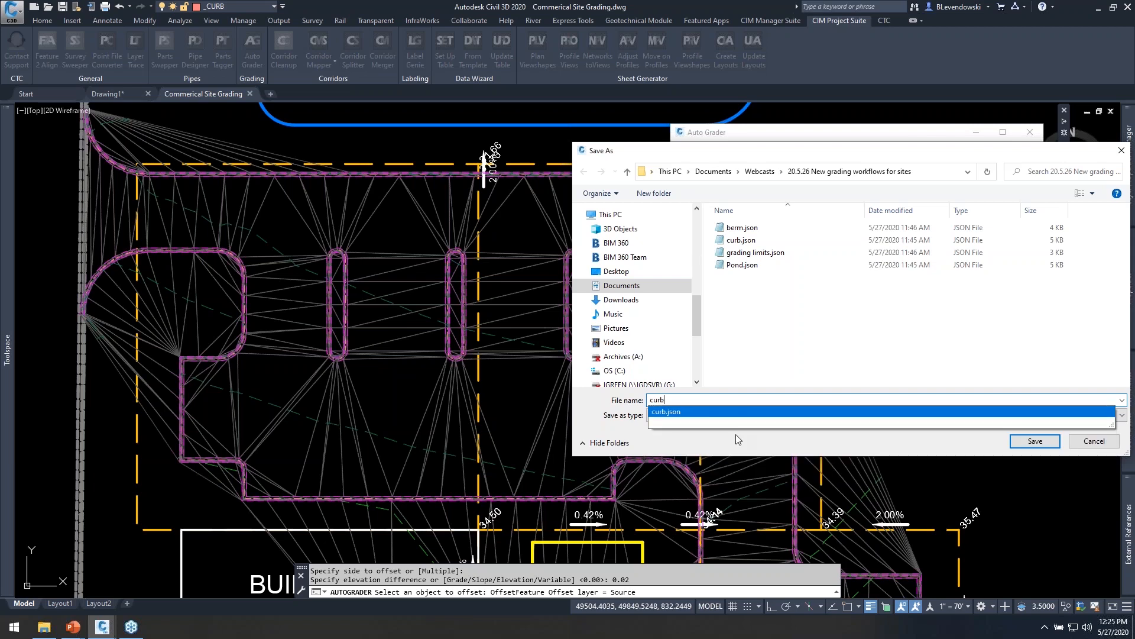
pyautogui.click(666, 400)
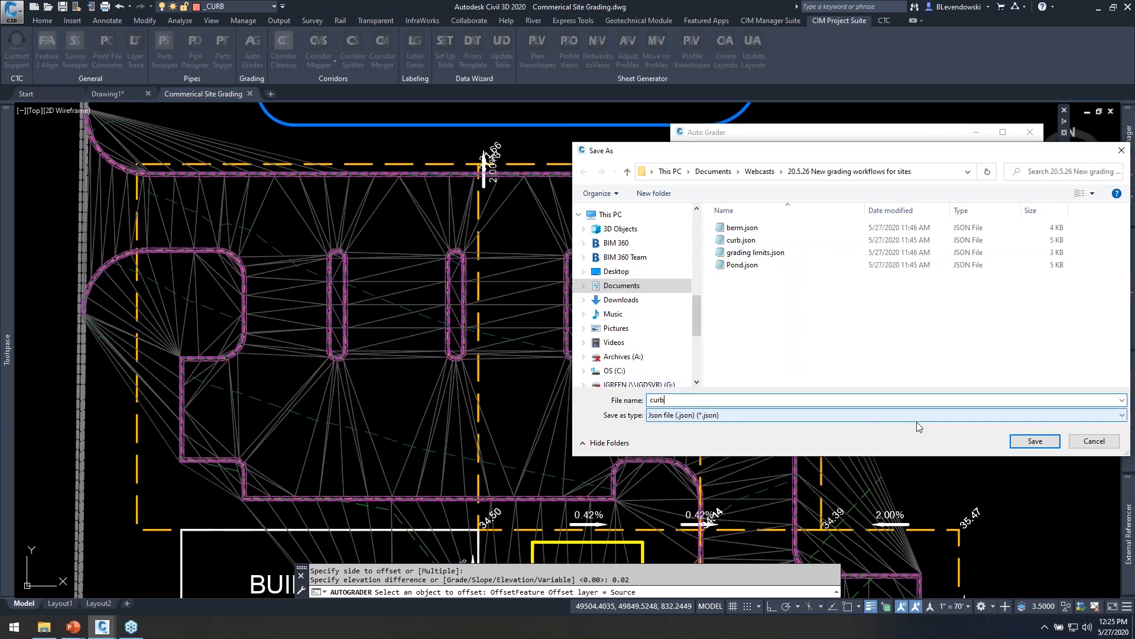
pyautogui.click(1094, 441)
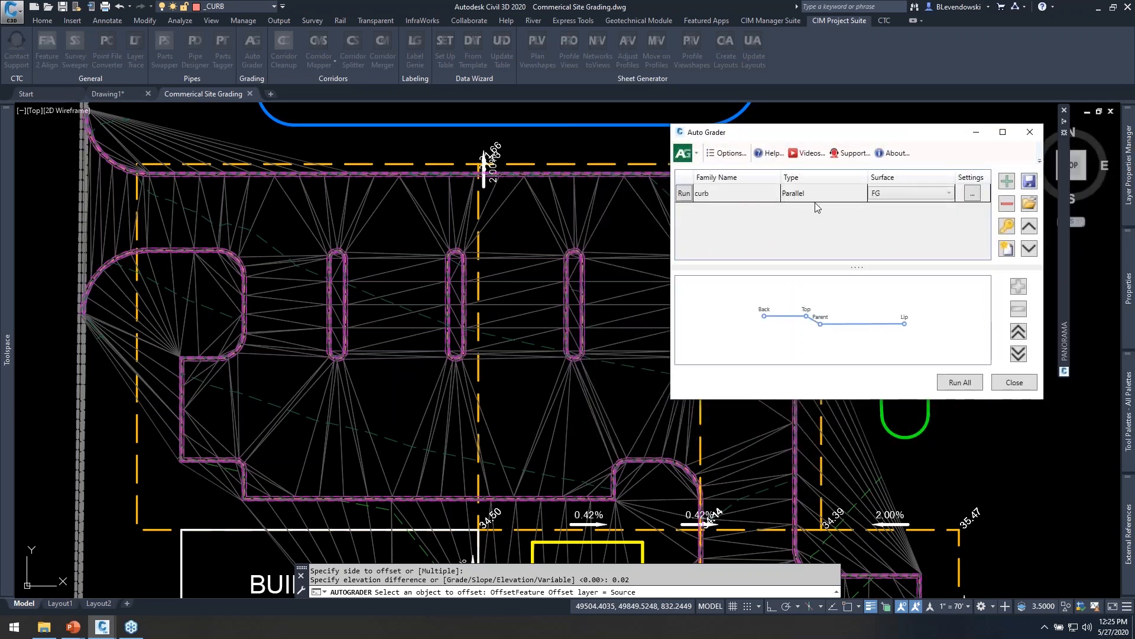
# - Look over the saved grading family files and the default path option for grading families, and close Auto Grader
pyautogui.click(1030, 206)
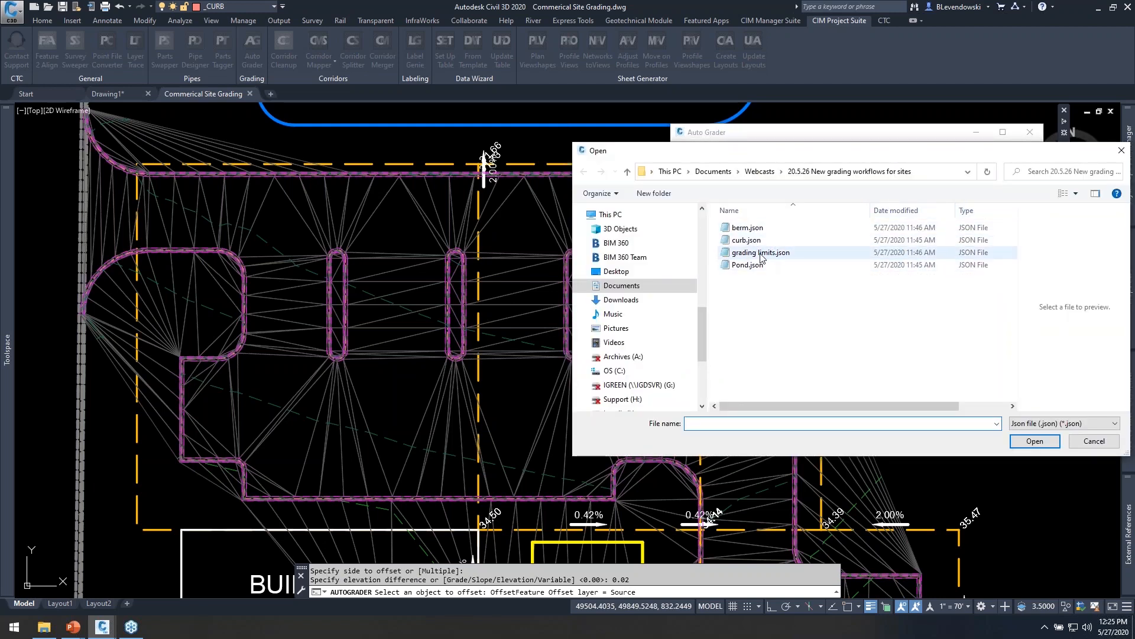
pyautogui.click(1093, 441)
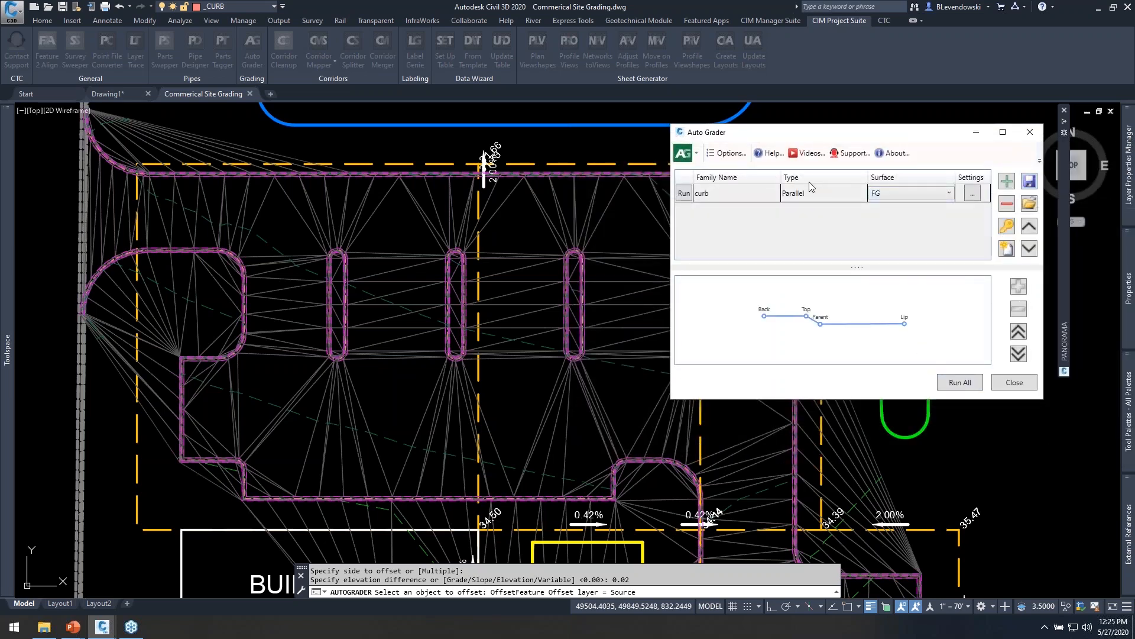
pyautogui.click(726, 158)
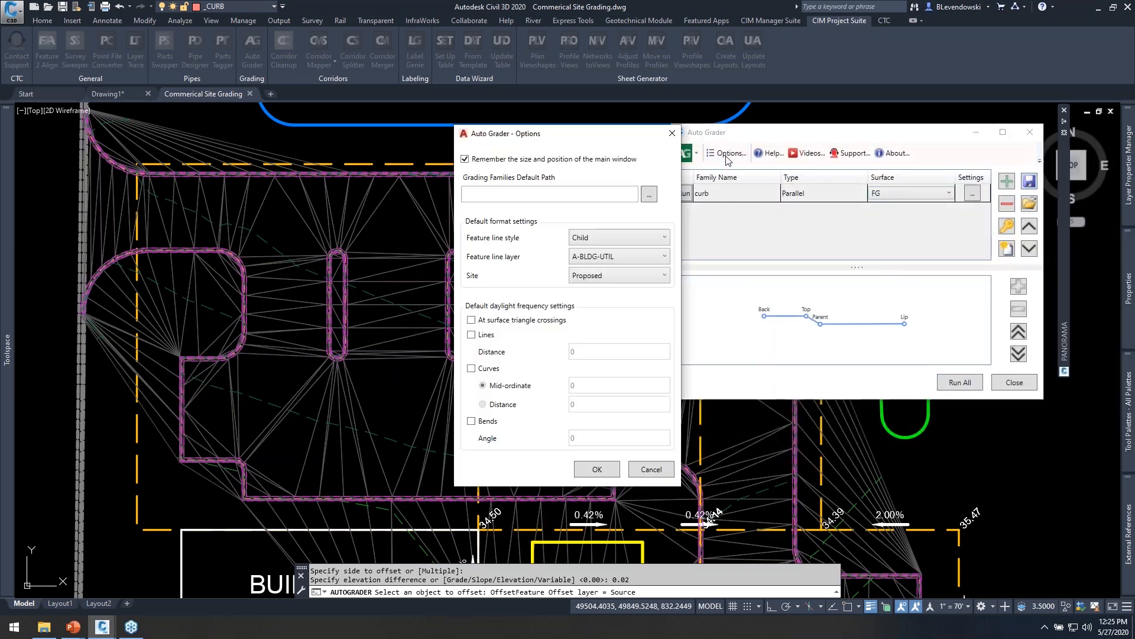
pyautogui.click(490, 197)
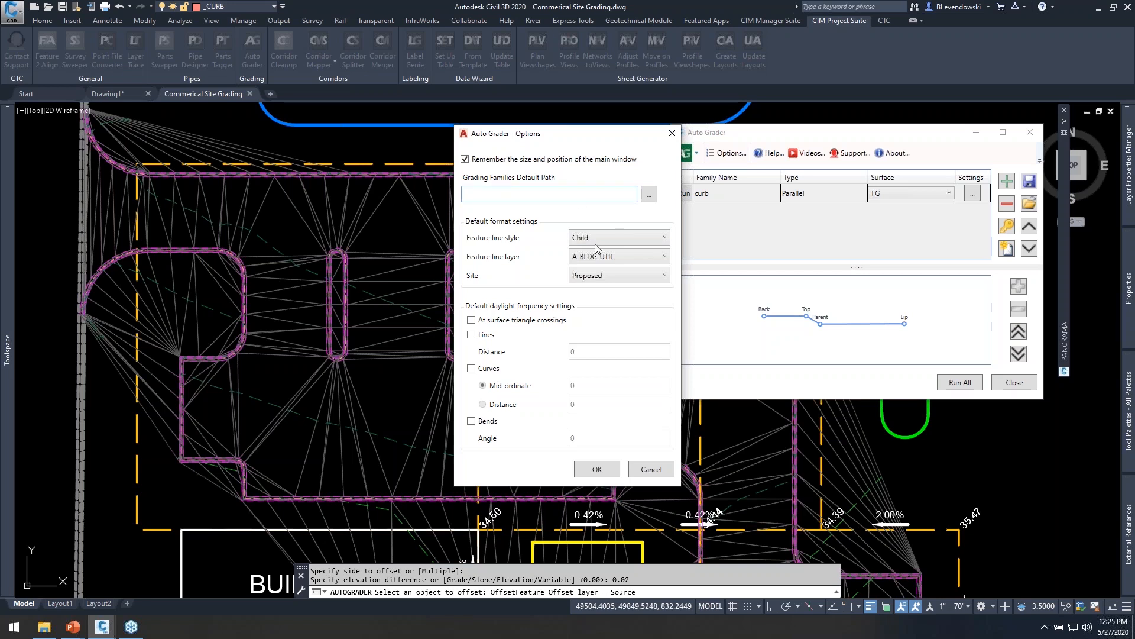
pyautogui.click(501, 197)
pyautogui.click(650, 470)
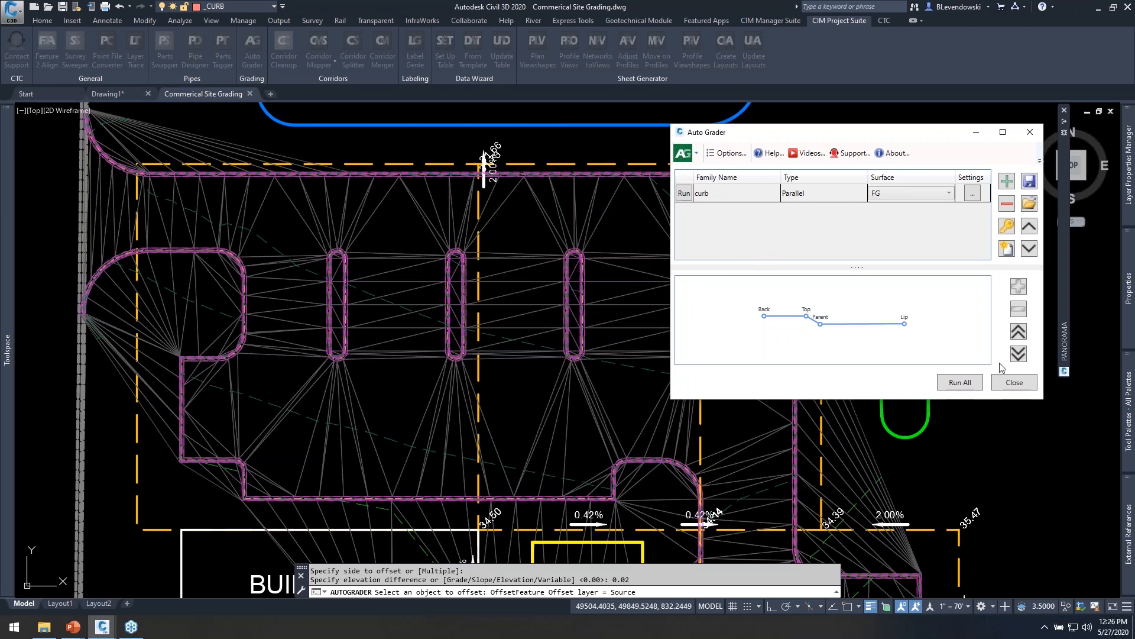
pyautogui.click(1022, 382)
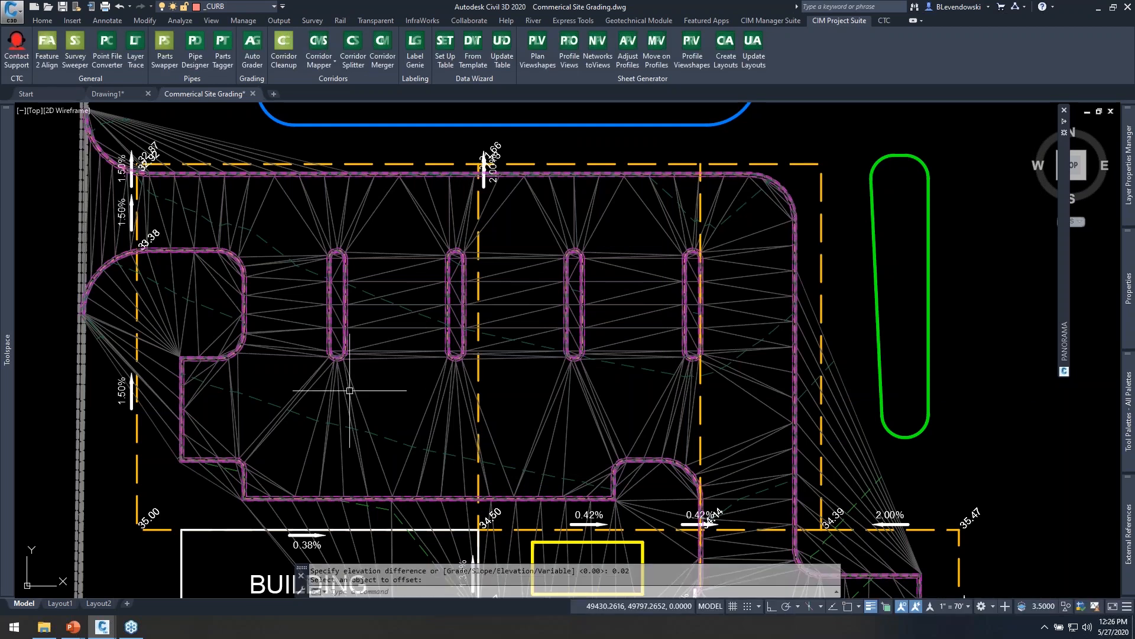
# - Select the FG surface at the lower end of a parking island and show it in the Object Viewer
pyautogui.scroll(2, 349, 391)
pyautogui.scroll(2, 489, 362)
pyautogui.scroll(3, 583, 385)
pyautogui.click(402, 220)
pyautogui.click(373, 281)
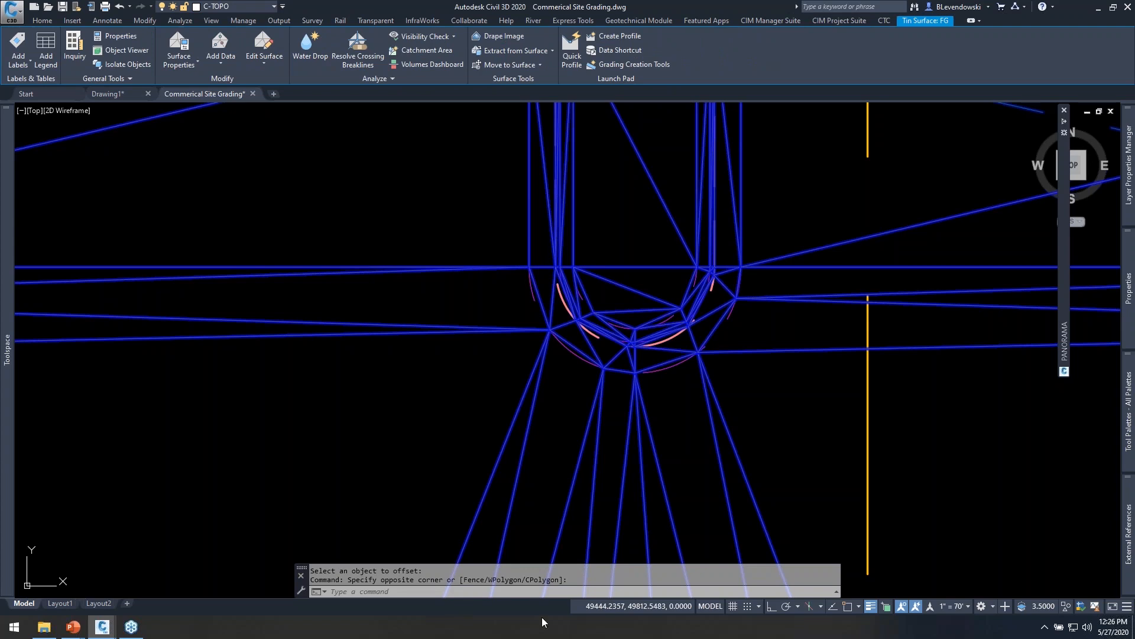
pyautogui.rightClick(564, 429)
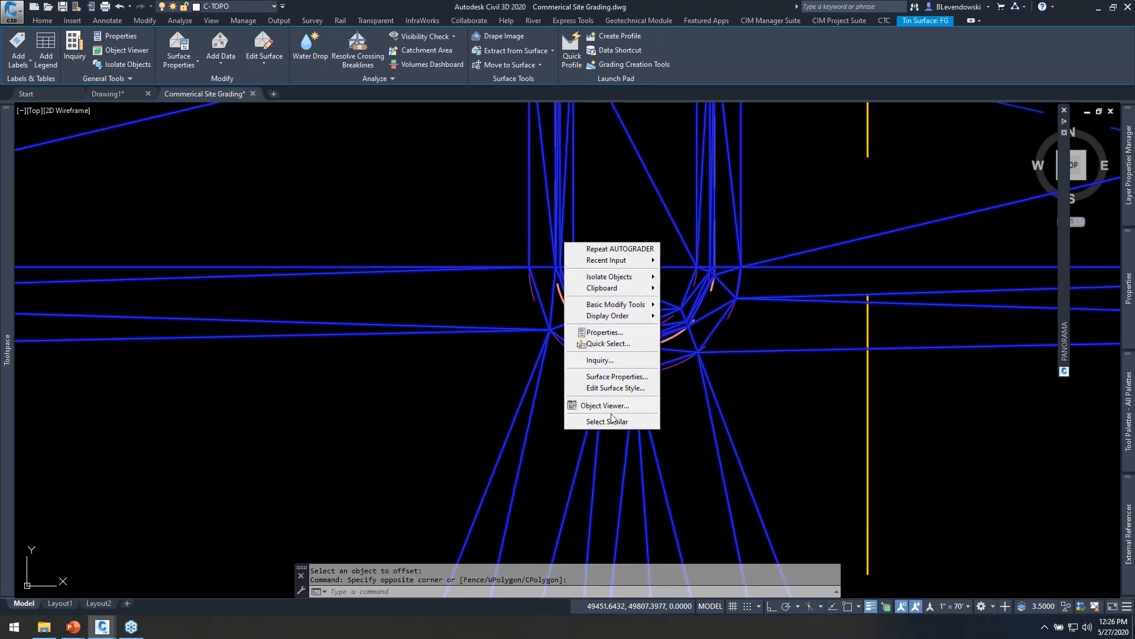
pyautogui.click(613, 408)
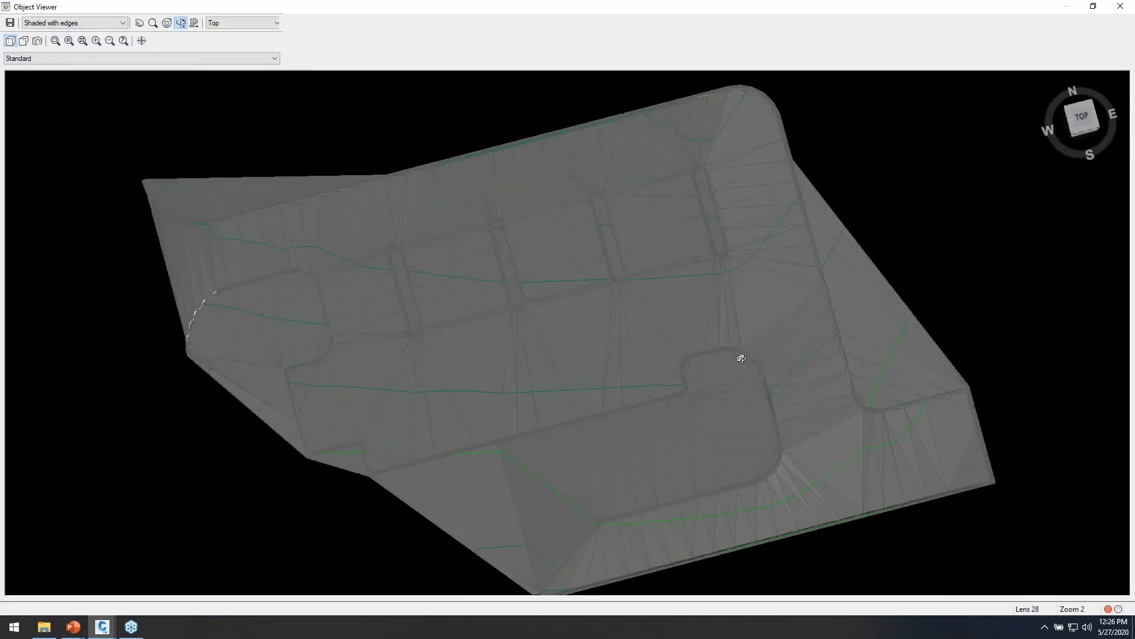
# - Examine the curbs and rounded ends of the parking islands on the FG surface in 3D, and close the viewer
pyautogui.moveTo(735, 360)
pyautogui.mouseDown()
pyautogui.moveTo(616, 325)
pyautogui.moveTo(639, 197)
pyautogui.moveTo(629, 179)
pyautogui.moveTo(619, 199)
pyautogui.mouseUp()
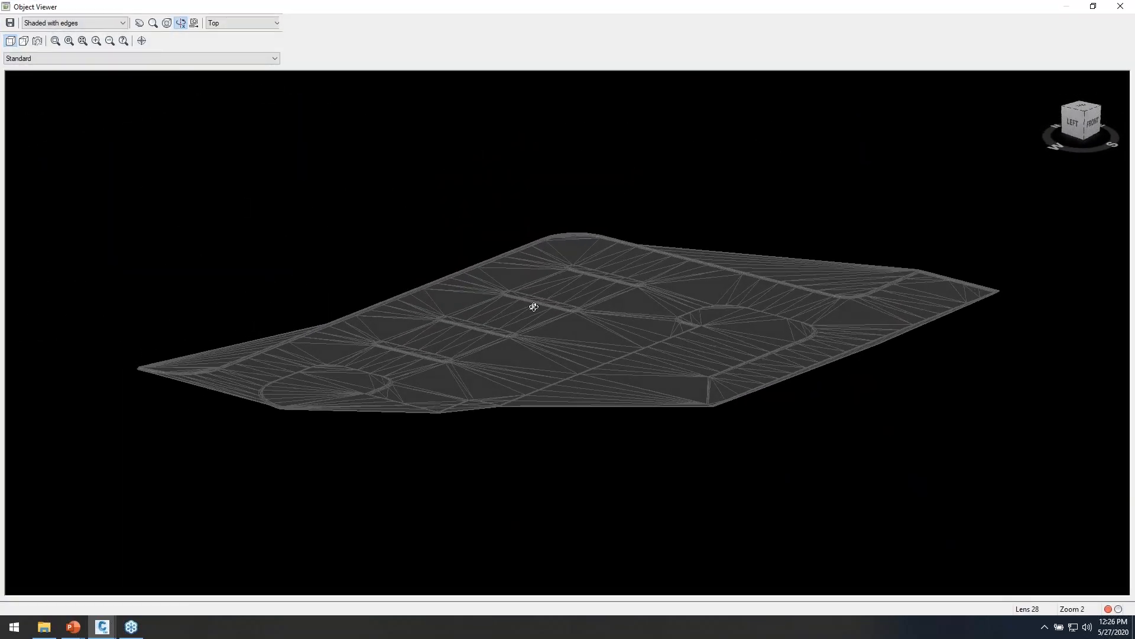
pyautogui.scroll(4, 533, 307)
pyautogui.moveTo(330, 410); pyautogui.dragTo(881, 294, button='middle')
pyautogui.scroll(3, 558, 360)
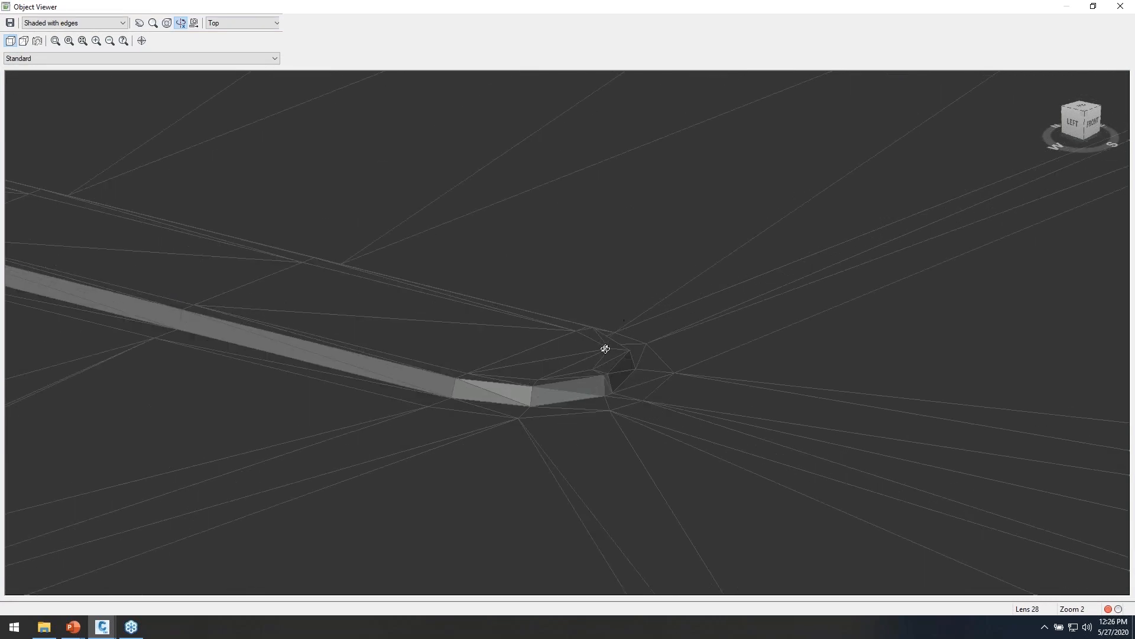
pyautogui.moveTo(531, 375); pyautogui.dragTo(654, 335, button='middle')
pyautogui.scroll(-3, 821, 337)
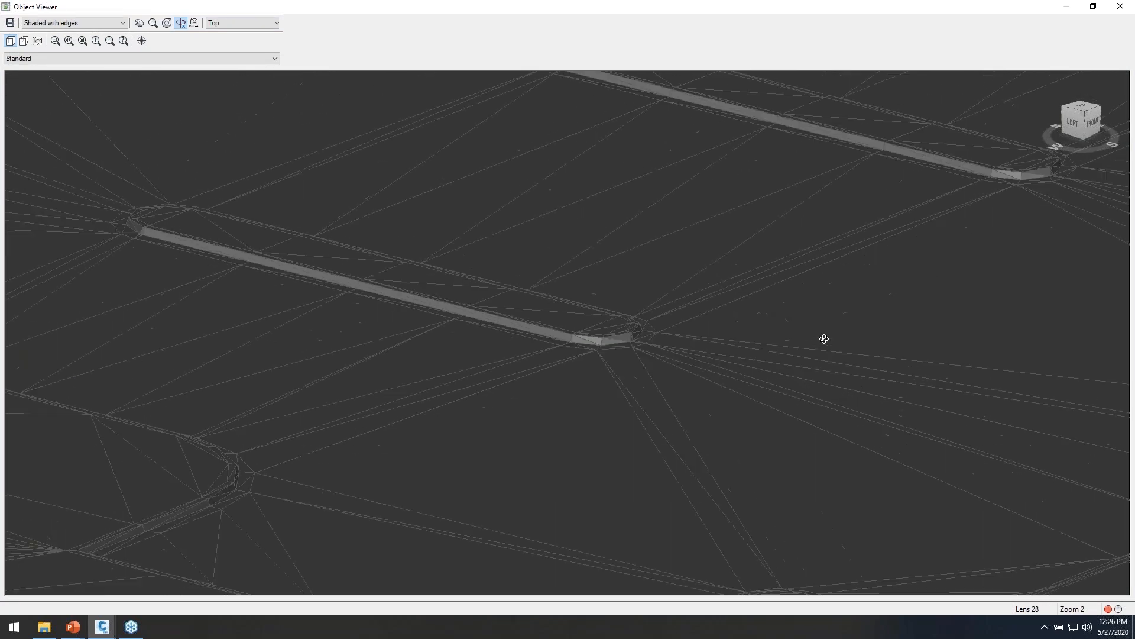
pyautogui.moveTo(519, 373); pyautogui.dragTo(687, 406, button='middle')
pyautogui.moveTo(863, 369); pyautogui.dragTo(642, 449, button='middle')
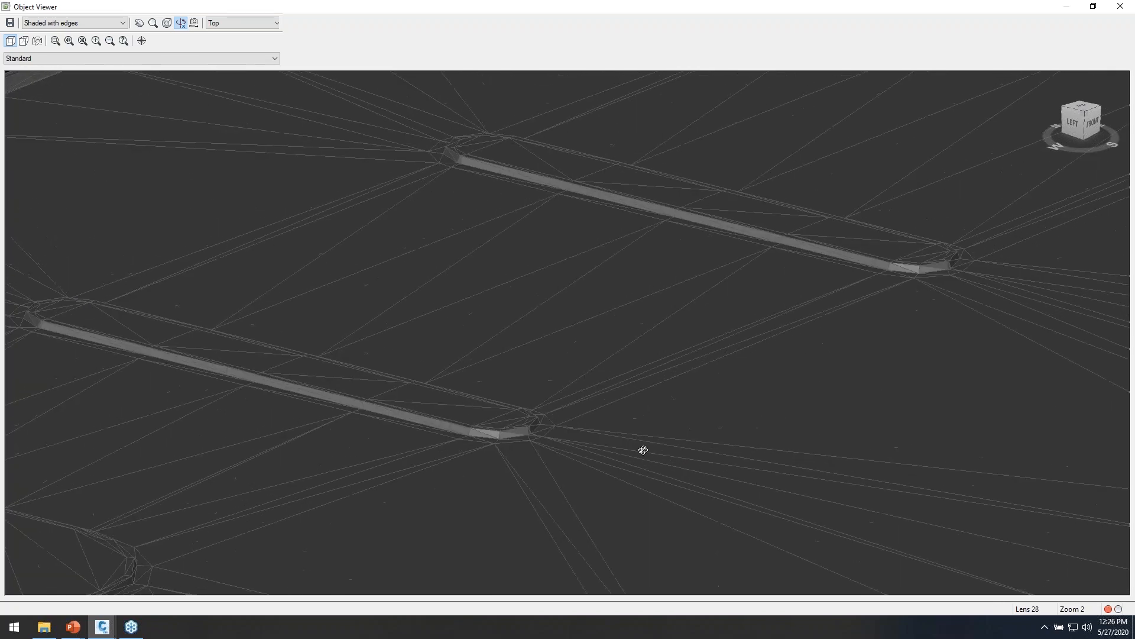
pyautogui.moveTo(815, 361); pyautogui.dragTo(522, 471, button='middle')
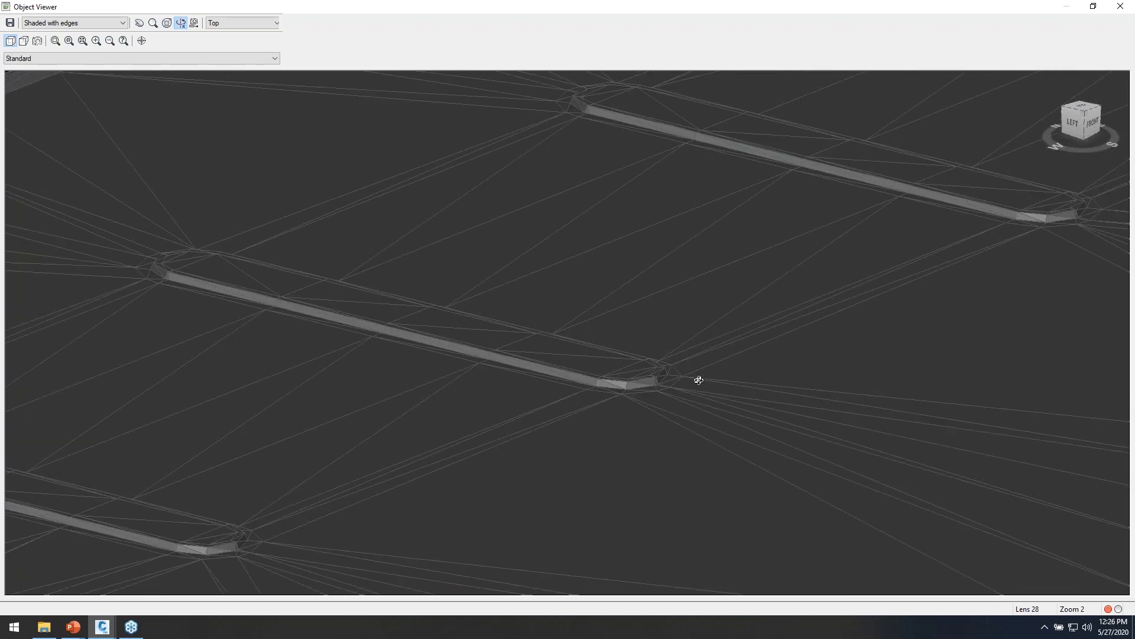
pyautogui.moveTo(793, 360); pyautogui.dragTo(441, 521, button='middle')
pyautogui.moveTo(877, 355); pyautogui.dragTo(458, 454, button='middle')
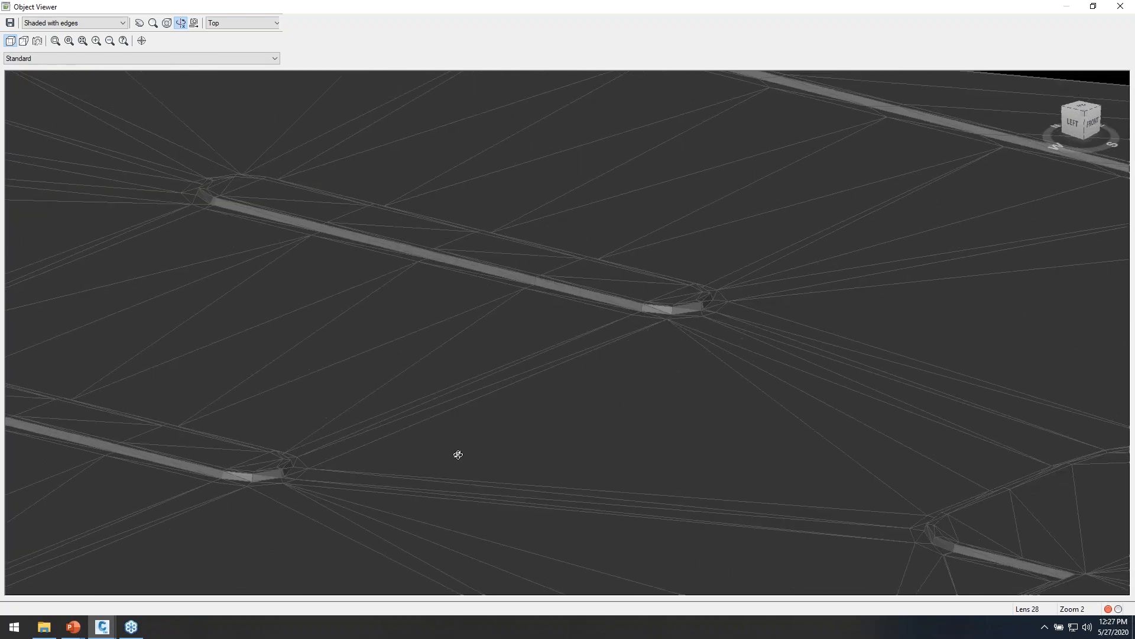
pyautogui.press('Escape')
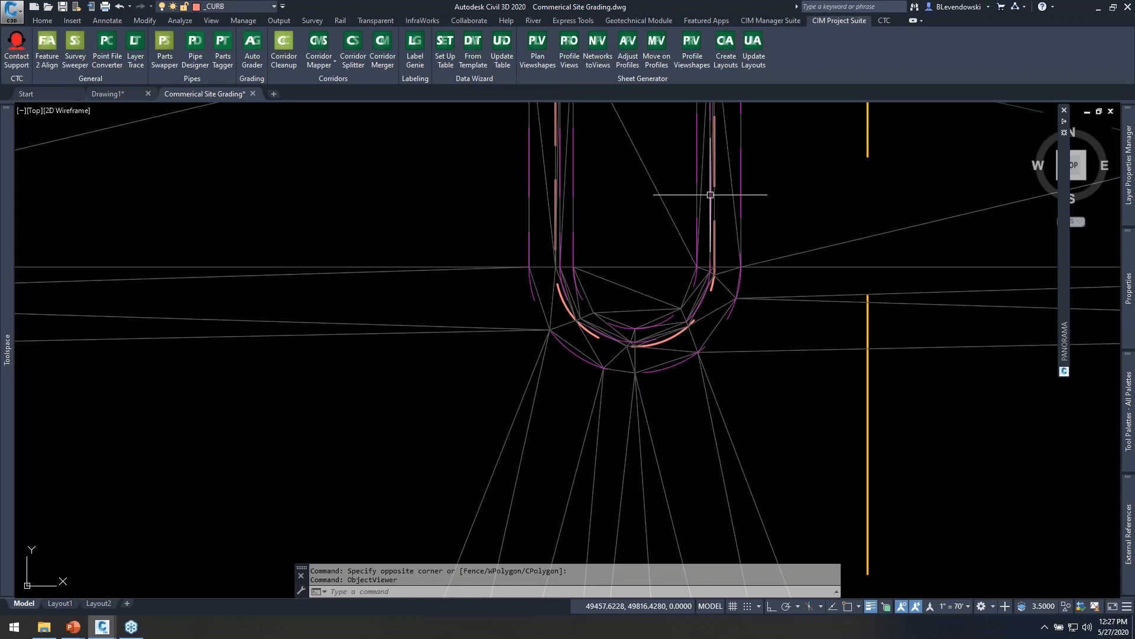
# - Set the mid-ordinate distance of the curb family's breaklines to 0.05 in Auto Grader, rerun the family, and close Auto Grader
pyautogui.scroll(-1, 498, 412)
pyautogui.scroll(1, 584, 371)
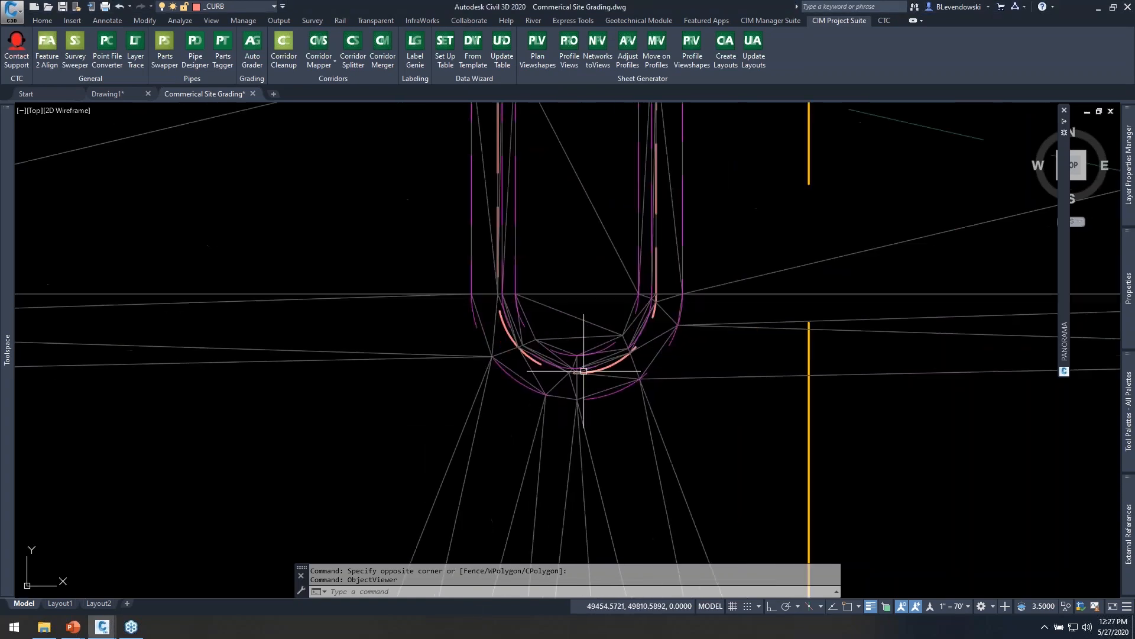
pyautogui.click(253, 47)
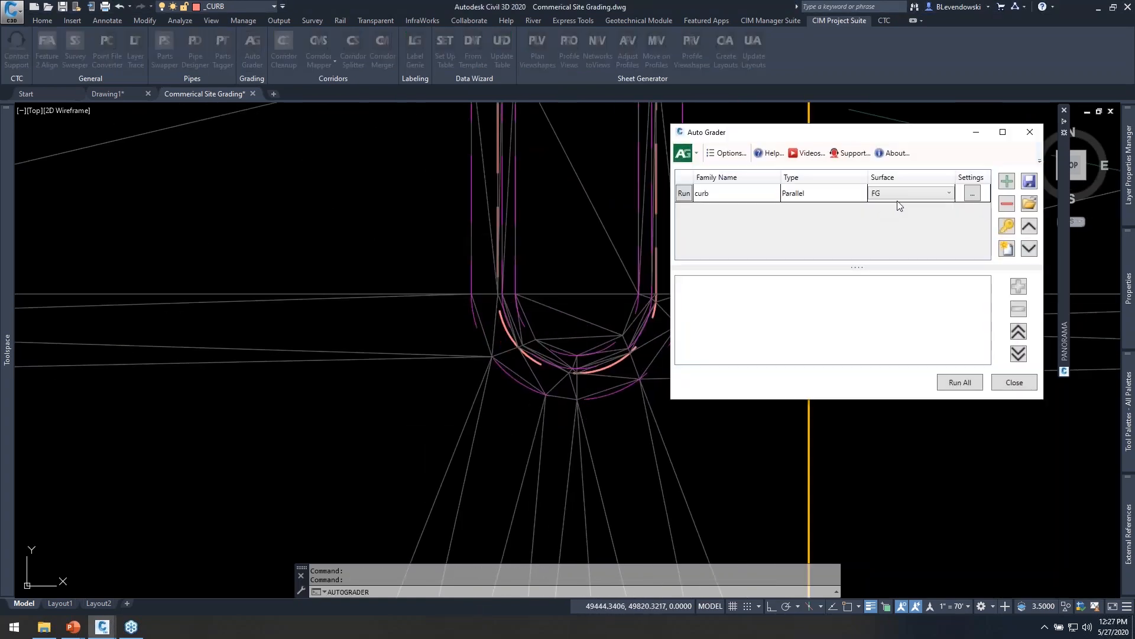
pyautogui.click(972, 193)
pyautogui.click(609, 273)
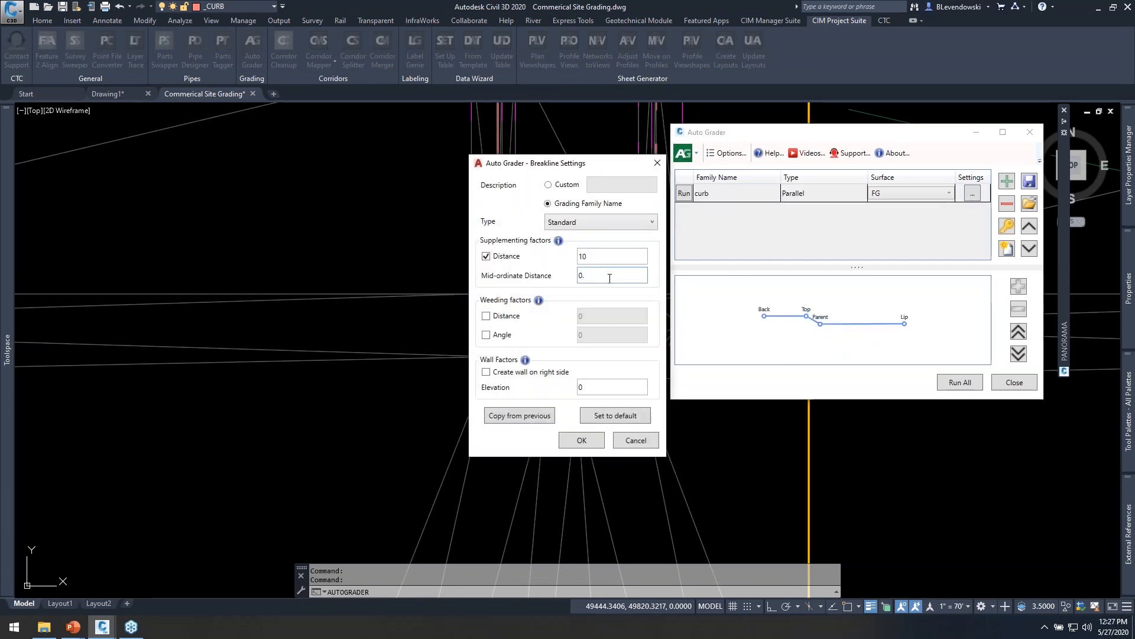
pyautogui.write('05')
pyautogui.moveTo(539, 169); pyautogui.dragTo(887, 159)
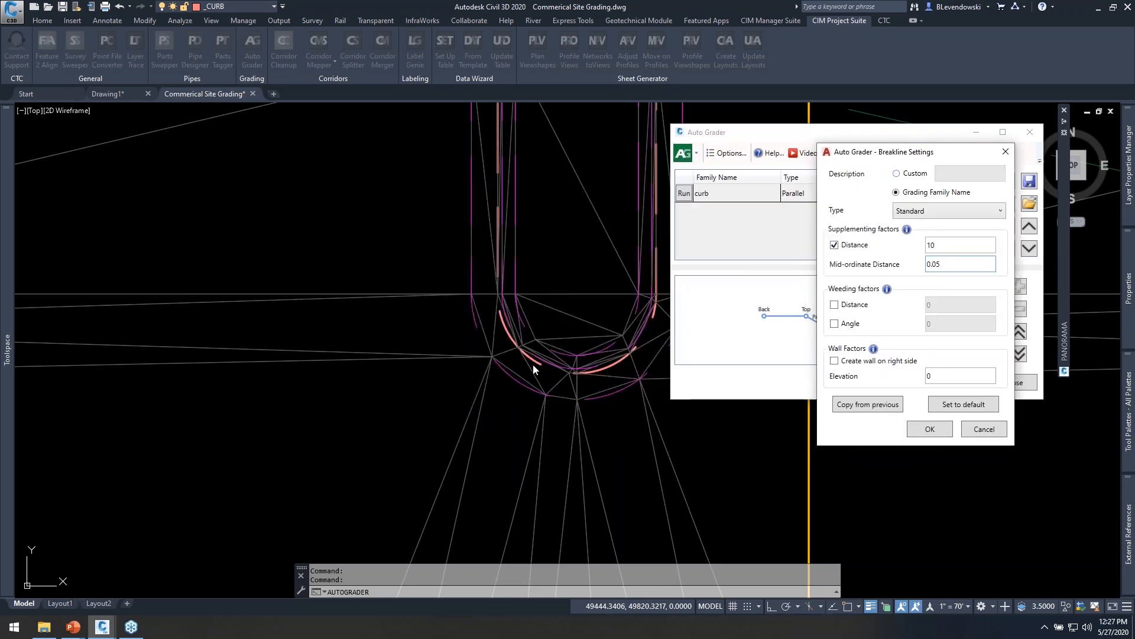
pyautogui.click(929, 430)
pyautogui.click(685, 194)
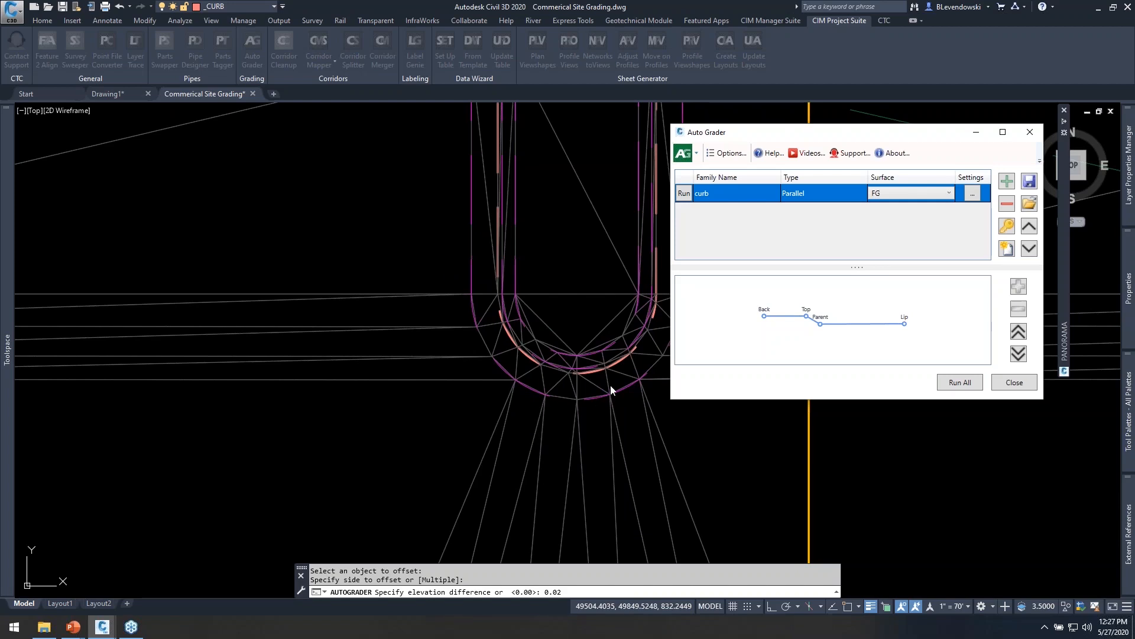
pyautogui.click(1014, 382)
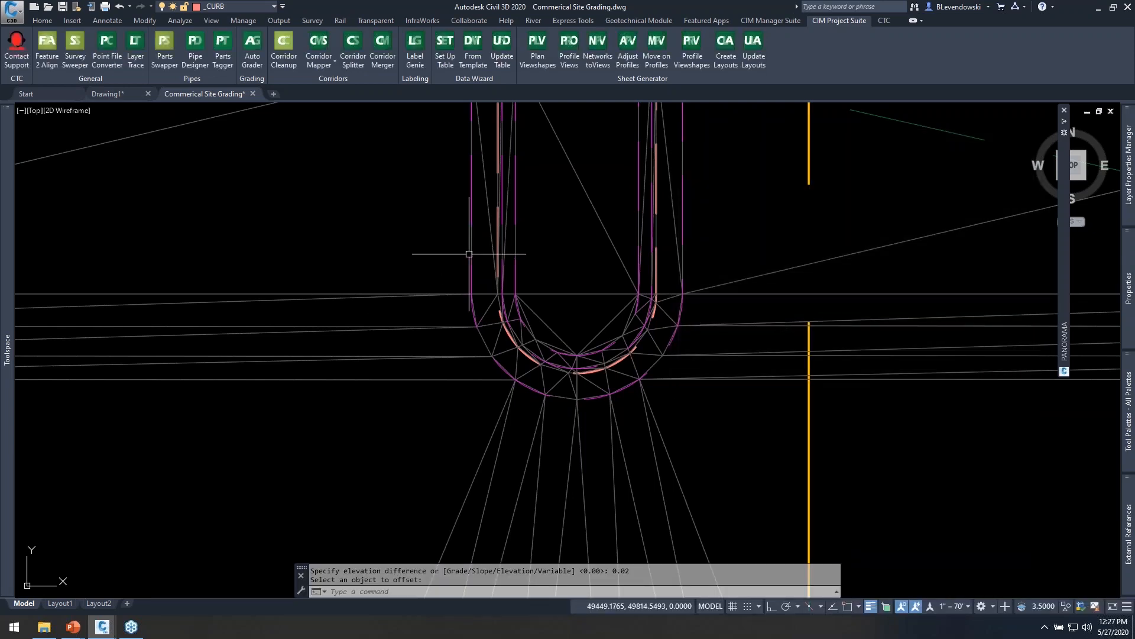
# - Check the rebuilt FG surface triangulation around the parking islands and save the drawing
pyautogui.scroll(-1, 473, 307)
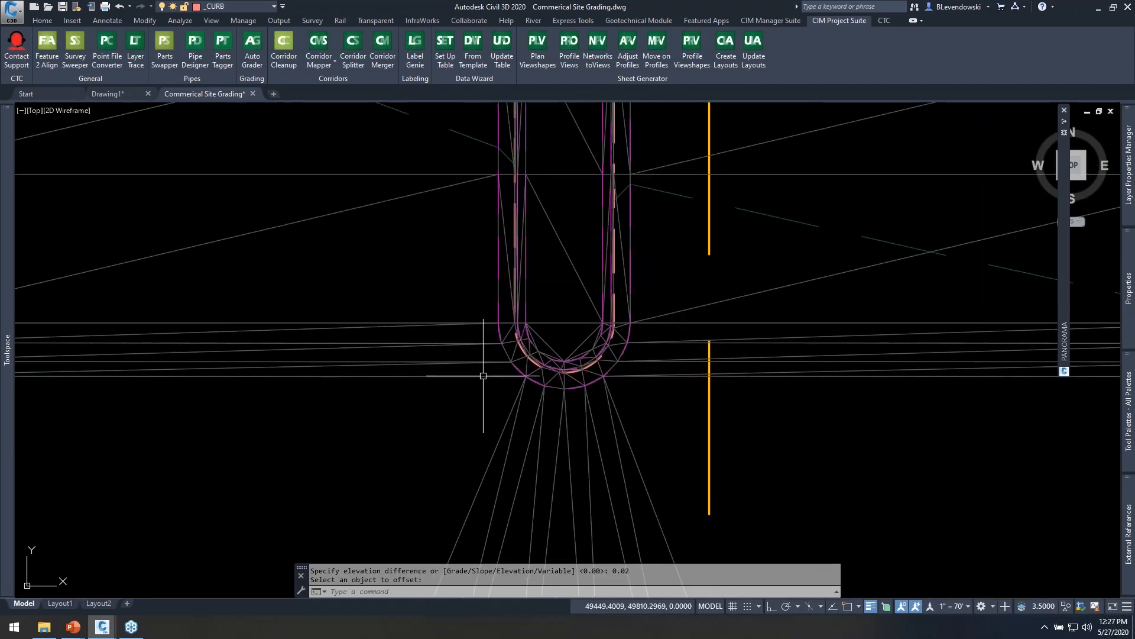
pyautogui.scroll(-2, 398, 473)
pyautogui.moveTo(362, 253)
pyautogui.mouseDown(button='middle')
pyautogui.moveTo(451, 221)
pyautogui.moveTo(477, 172)
pyautogui.mouseUp(button='middle')
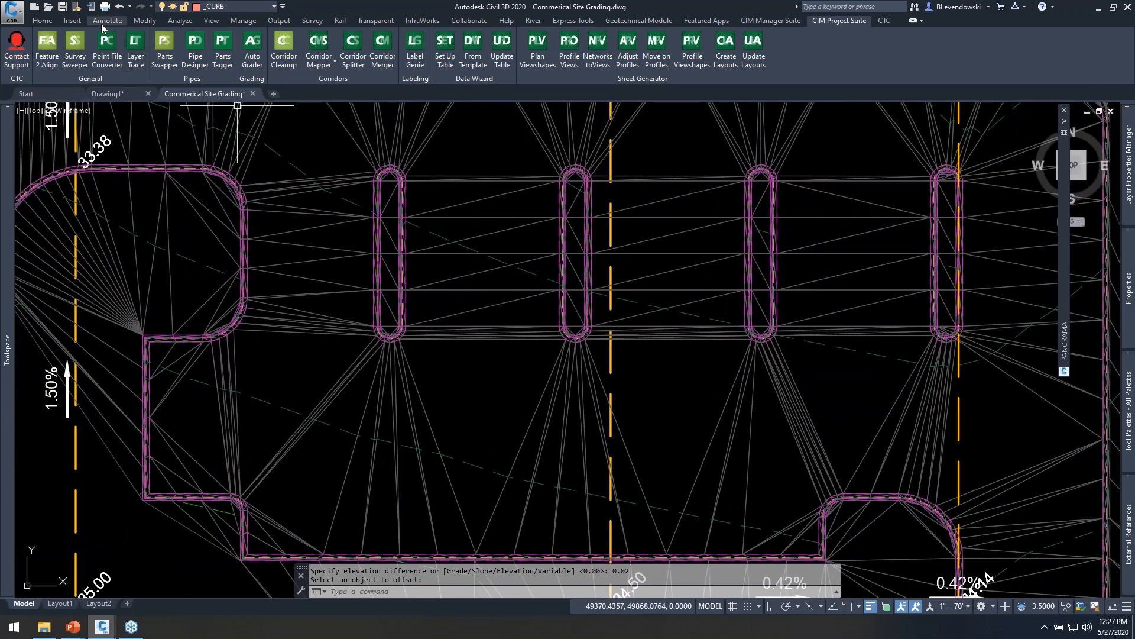
pyautogui.click(63, 7)
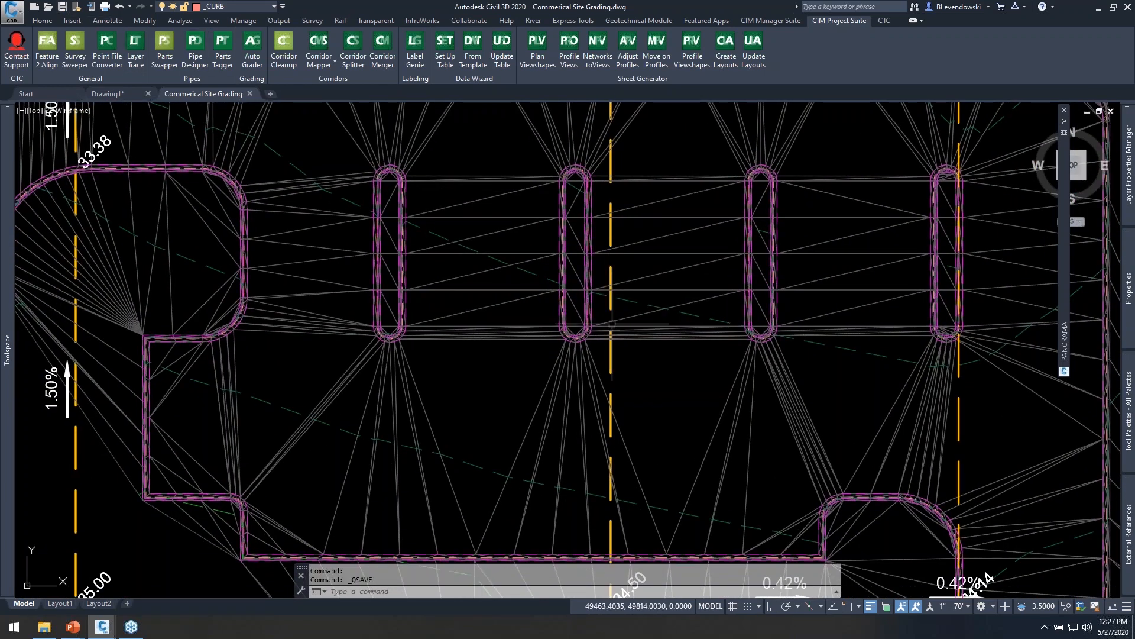
# - Set the grade of the north-south setup grid line through the middle of the parking lot to -1% with Quick Elevation Edit, and save the drawing
pyautogui.moveTo(672, 432)
pyautogui.mouseDown(button='middle')
pyautogui.moveTo(675, 316)
pyautogui.moveTo(656, 359)
pyautogui.mouseUp(button='middle')
pyautogui.moveTo(656, 359)
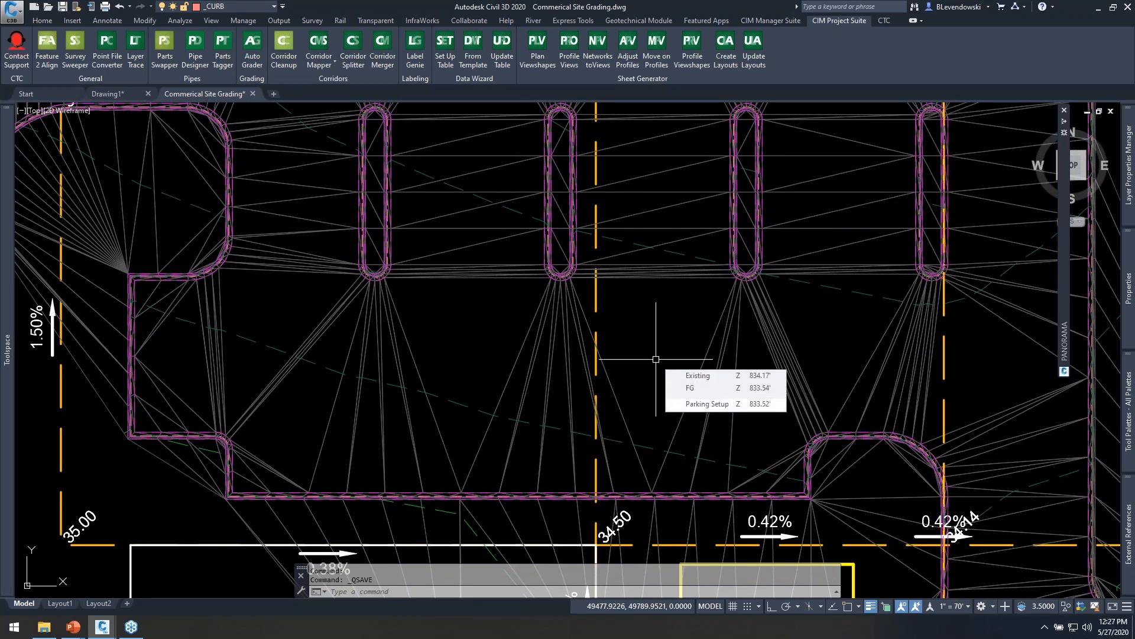
pyautogui.click(598, 303)
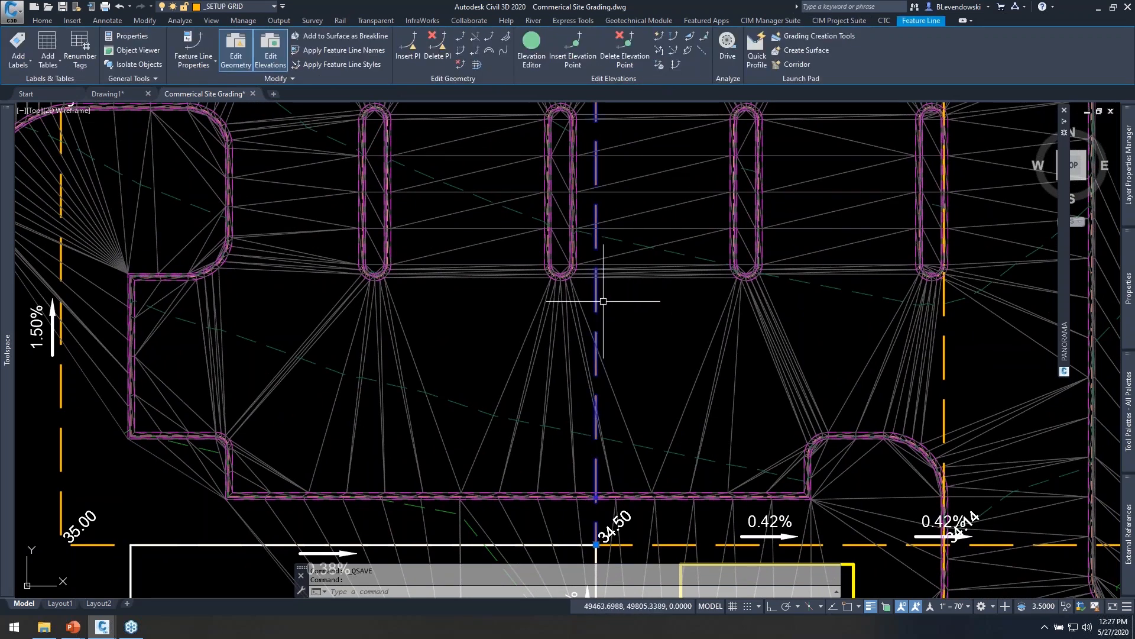
pyautogui.scroll(-3, 562, 325)
pyautogui.moveTo(510, 351)
pyautogui.mouseDown(button='middle')
pyautogui.moveTo(501, 313)
pyautogui.moveTo(503, 327)
pyautogui.mouseUp(button='middle')
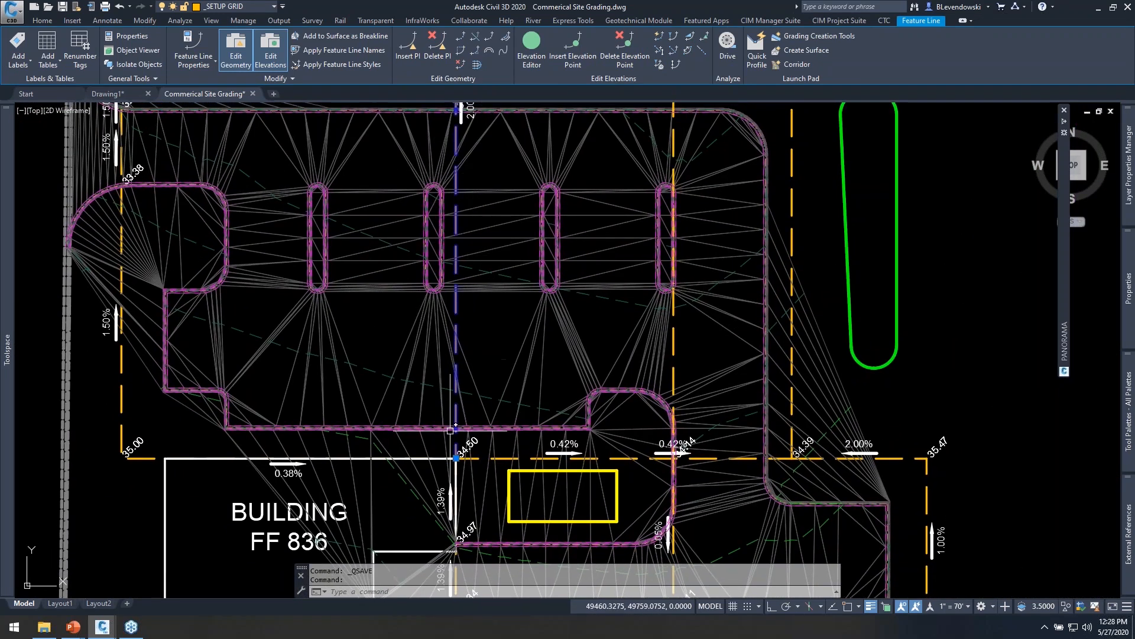
pyautogui.moveTo(461, 224); pyautogui.dragTo(465, 267, button='middle')
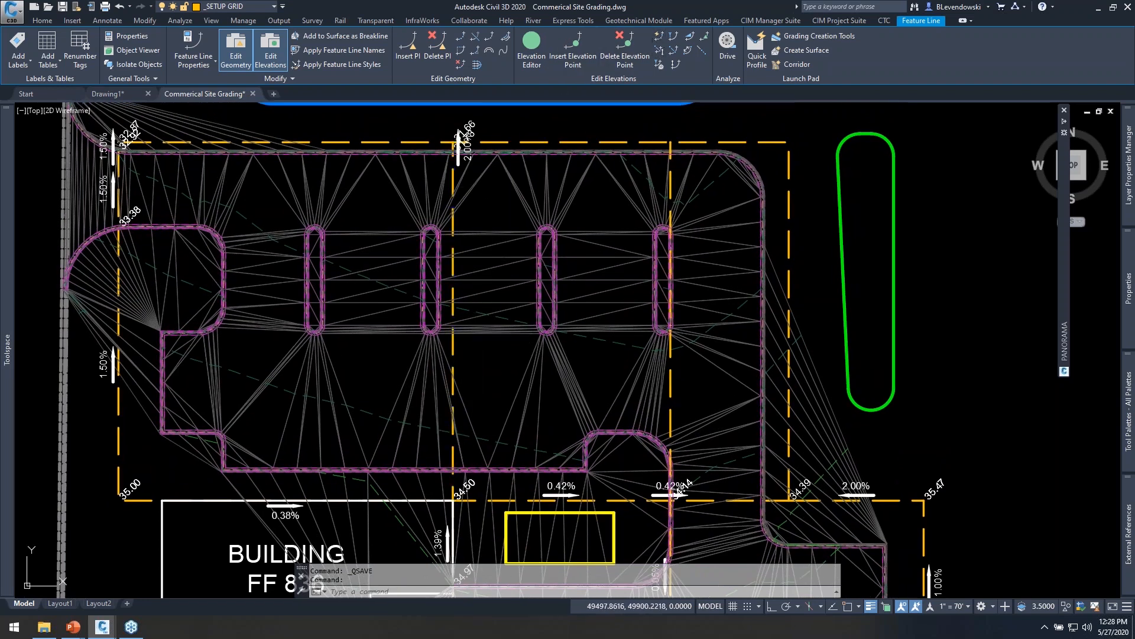
pyautogui.click(660, 40)
pyautogui.scroll(2, 462, 343)
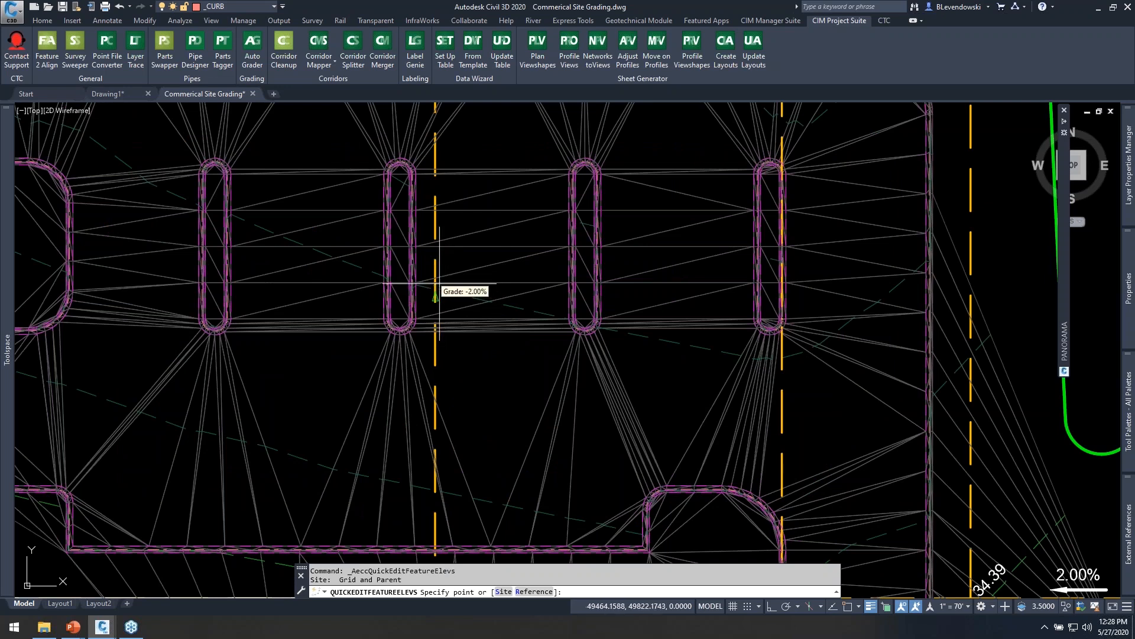
pyautogui.click(439, 283)
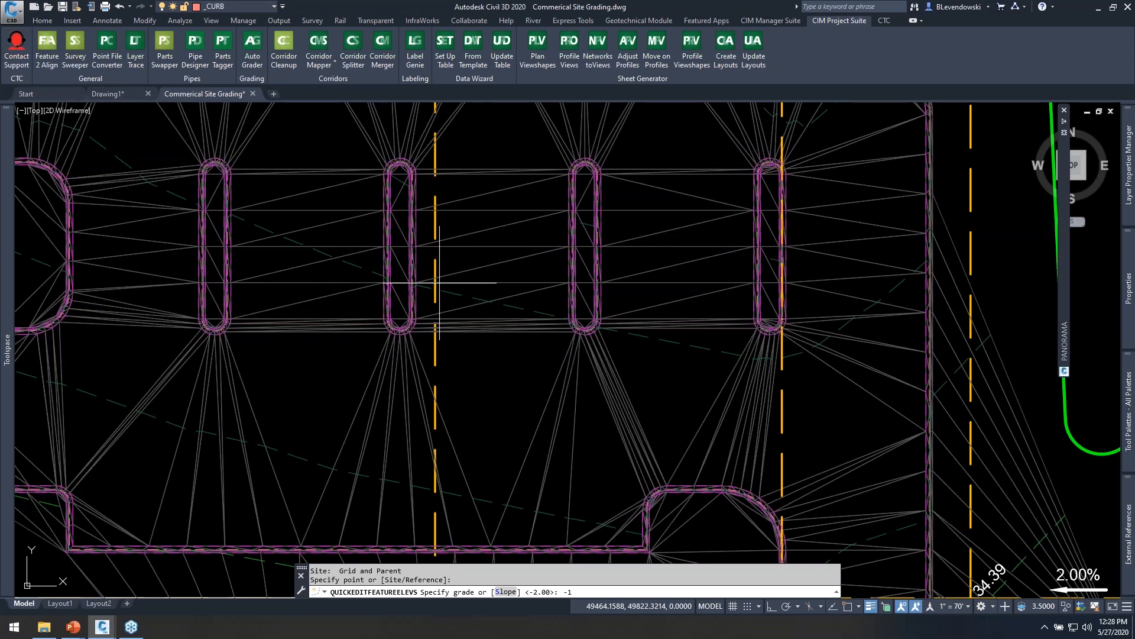
pyautogui.write('-1')
pyautogui.press('Return')
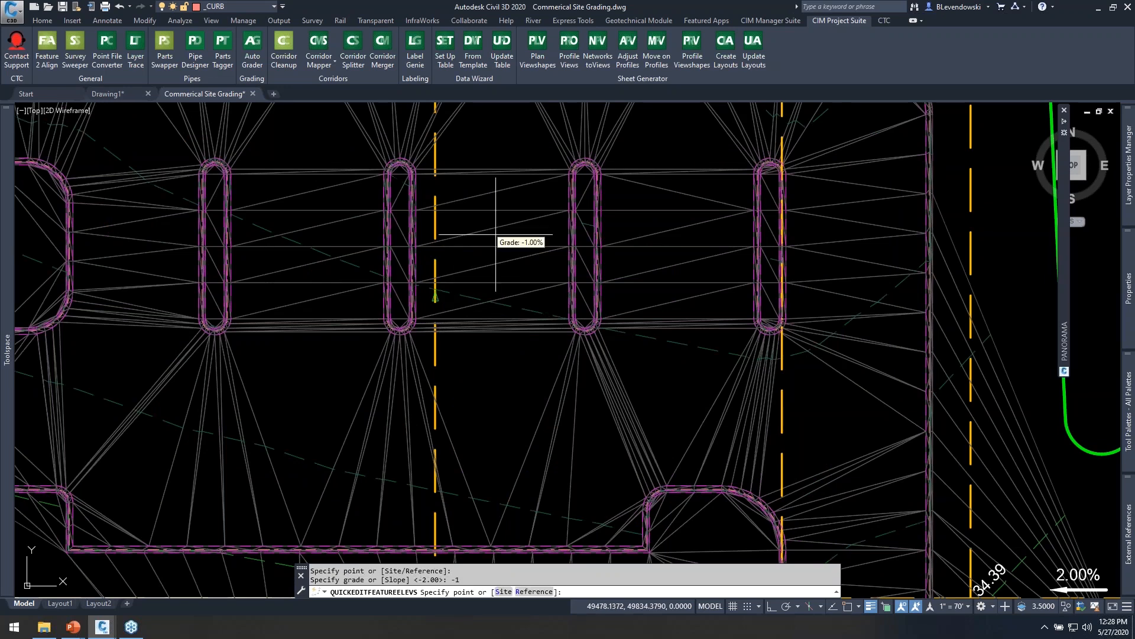
pyautogui.press('Escape')
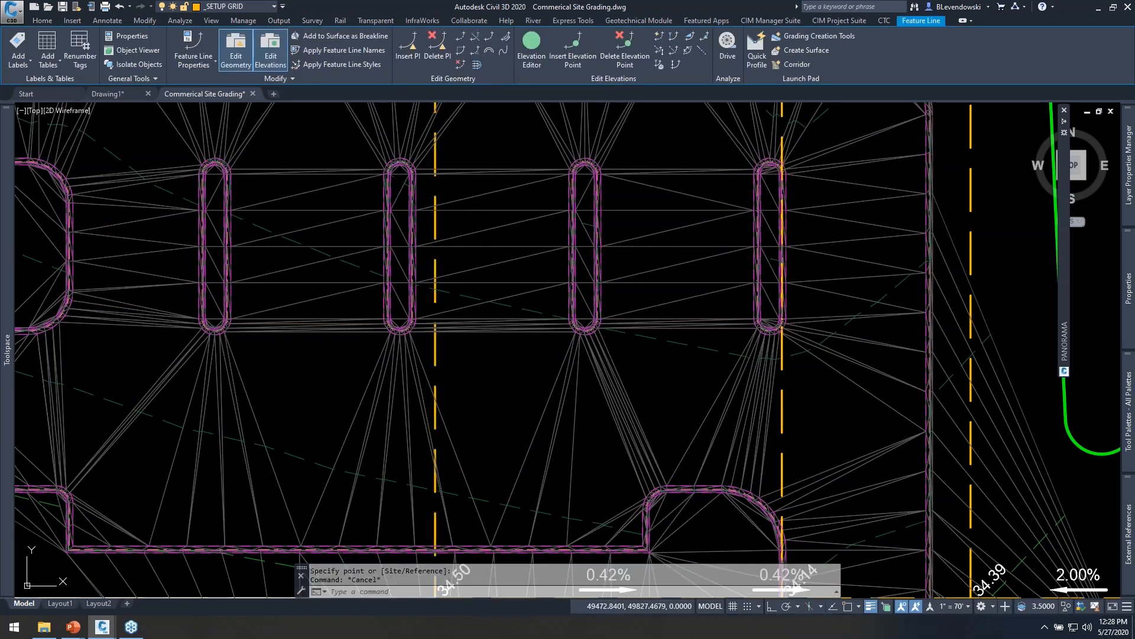
pyautogui.press('Escape')
pyautogui.click(63, 7)
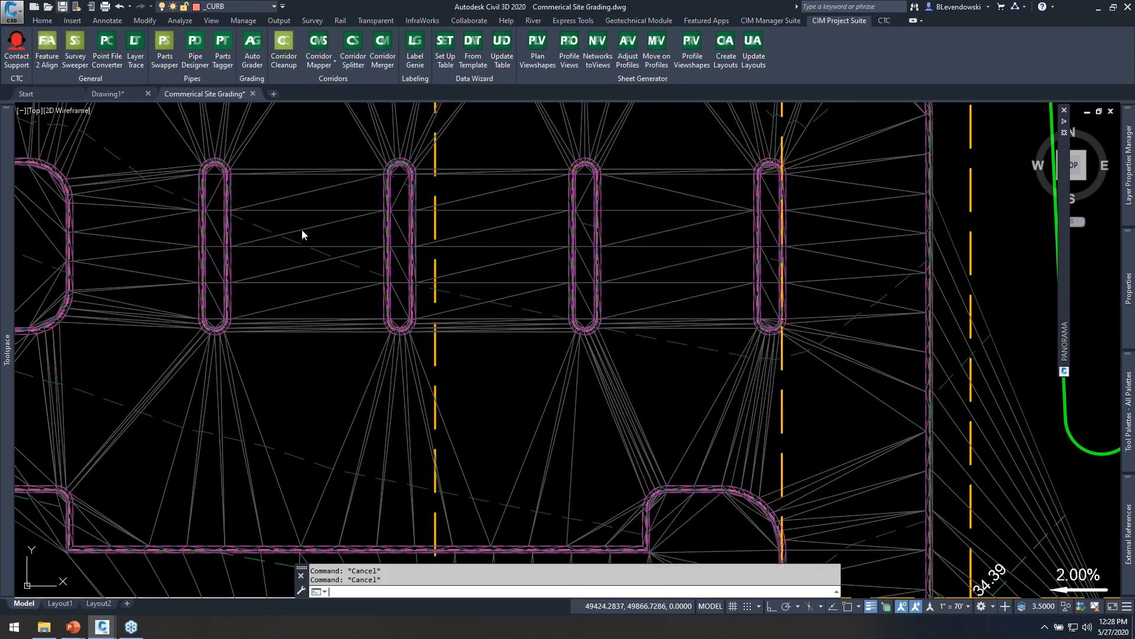
# - Select the FG surface, all curb feature lines and the similar setup grid lines, and open them together in the Object Viewer
pyautogui.scroll(5, 409, 288)
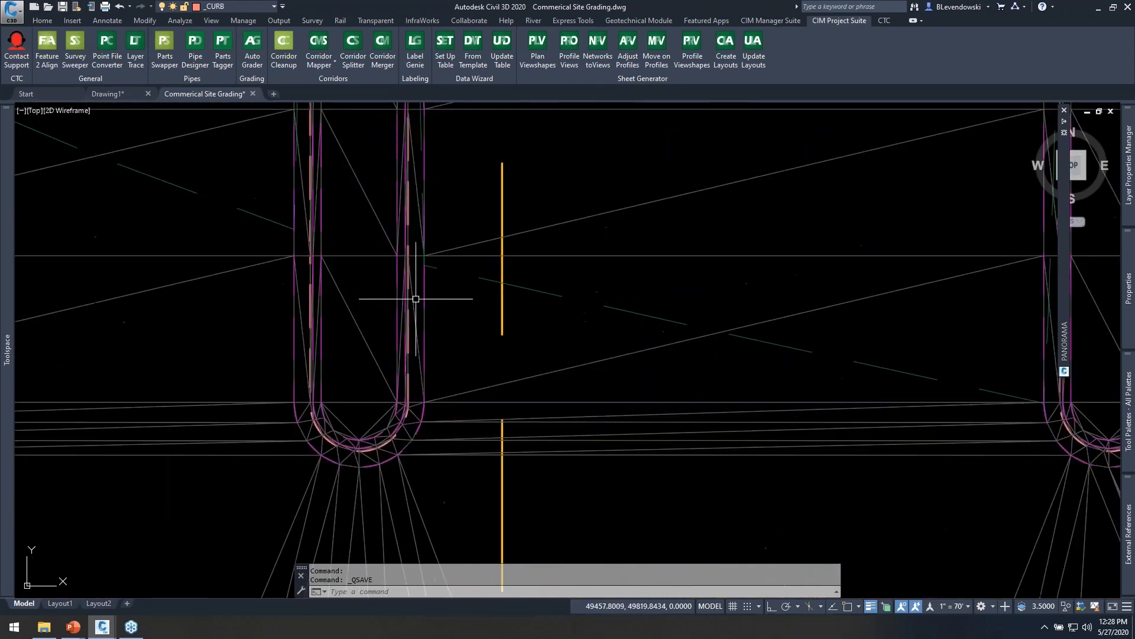
pyautogui.click(463, 316)
pyautogui.click(368, 232)
pyautogui.rightClick(469, 204)
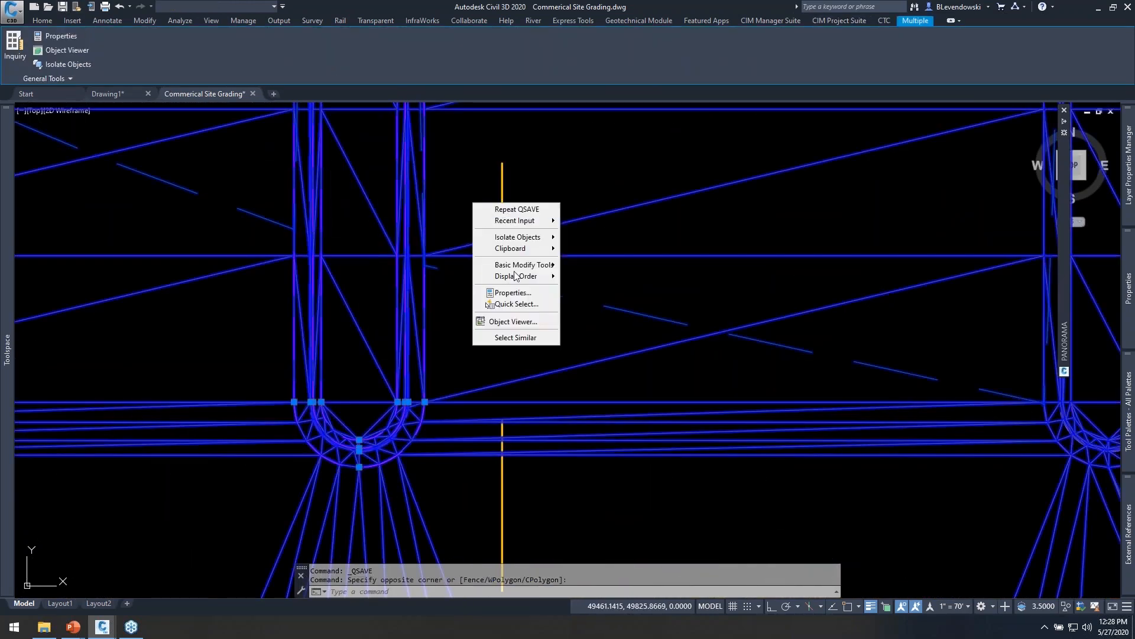
pyautogui.click(514, 339)
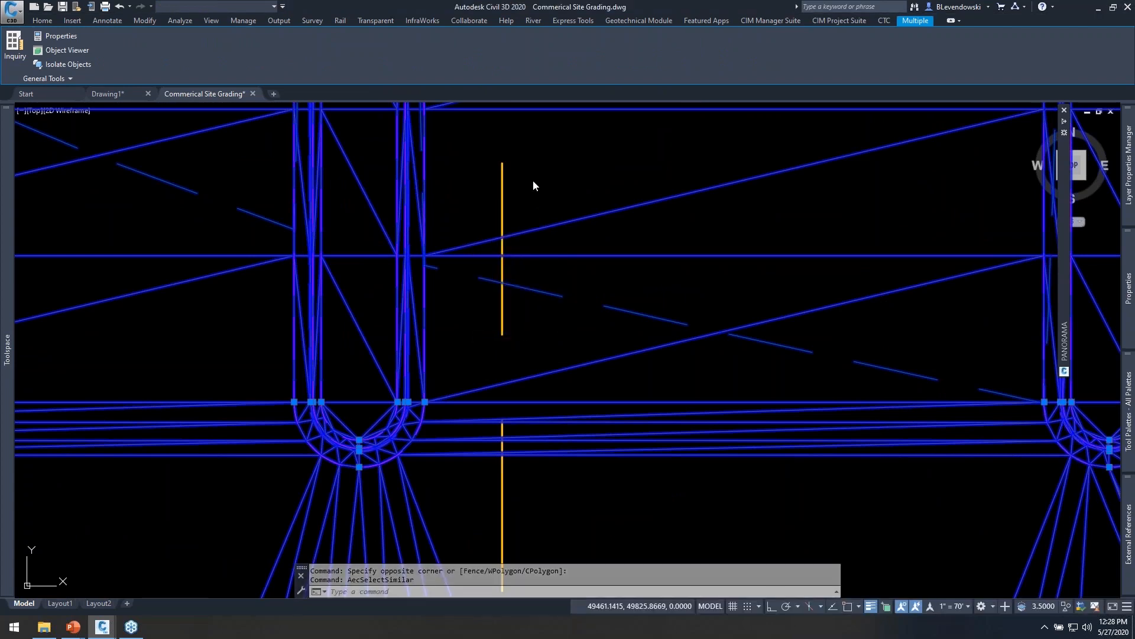
pyautogui.rightClick(607, 172)
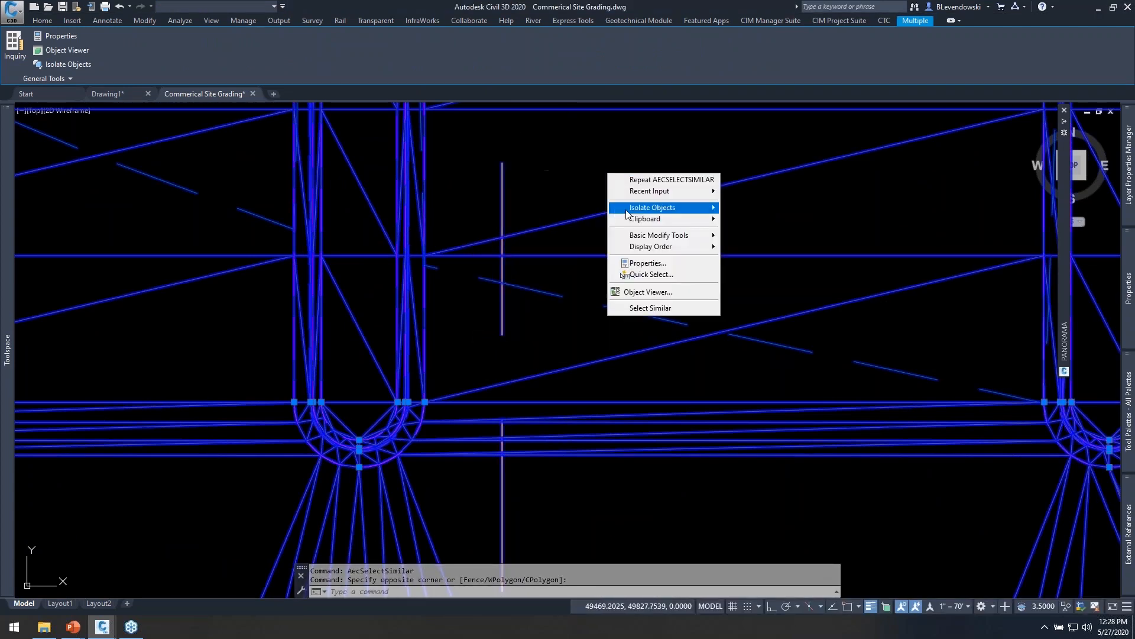
pyautogui.click(637, 309)
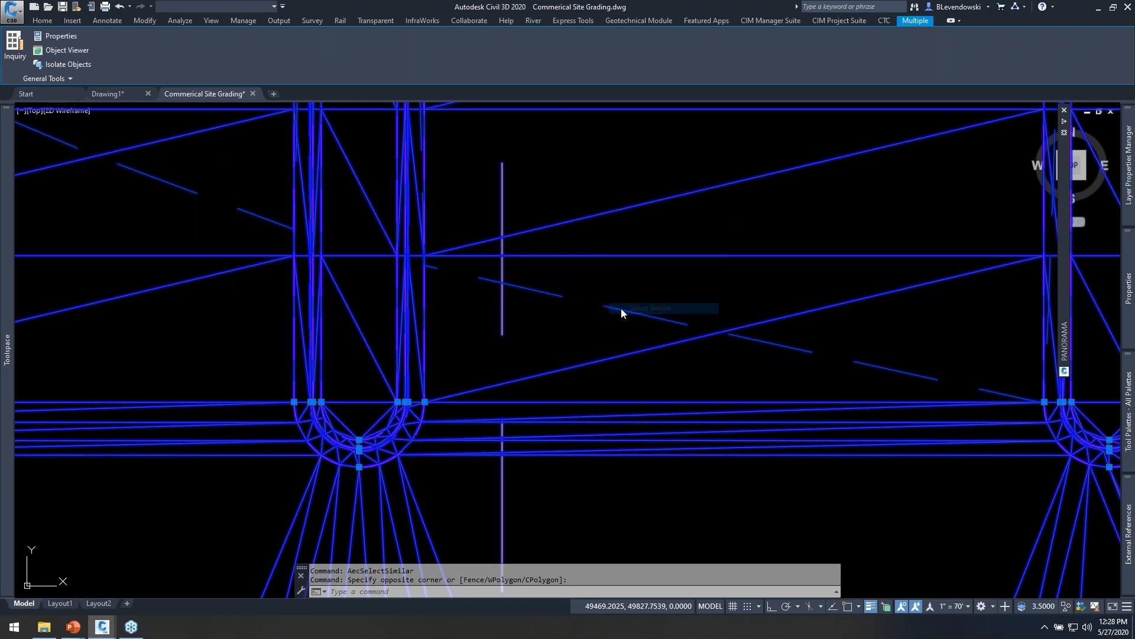
pyautogui.scroll(-2, 506, 330)
pyautogui.scroll(-4, 506, 330)
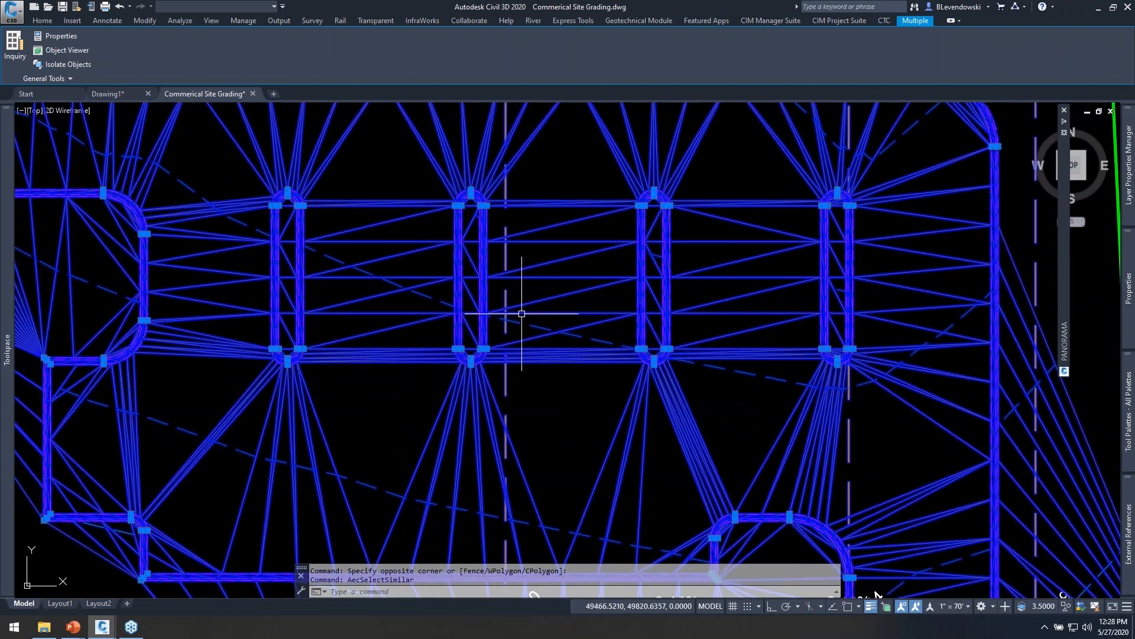
pyautogui.rightClick(560, 200)
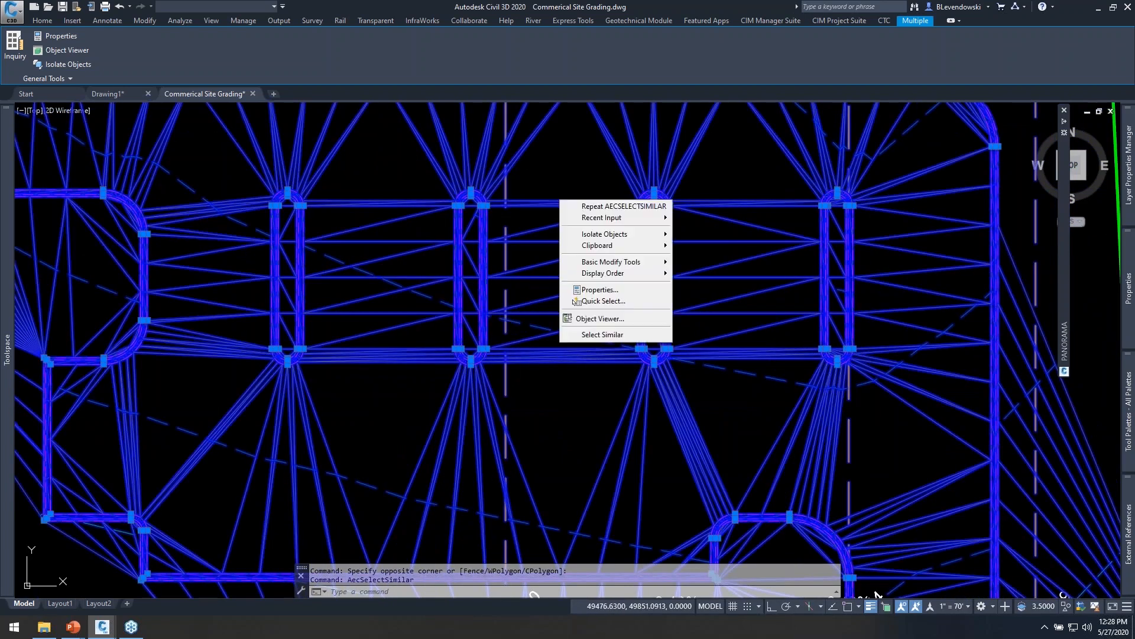
pyautogui.click(600, 318)
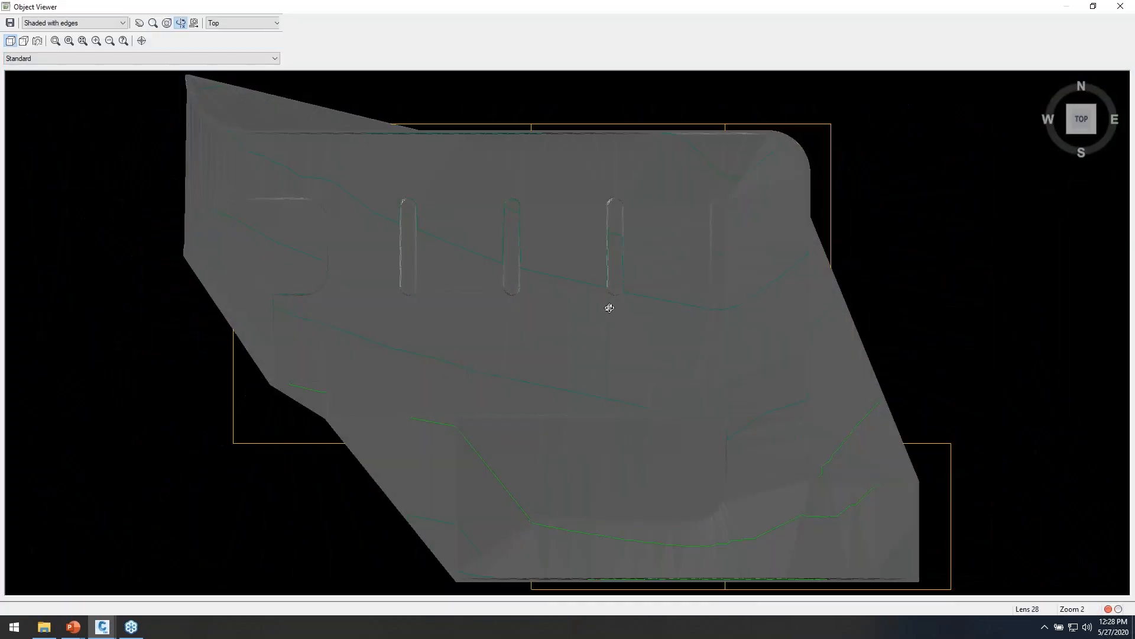
# - Examine in 3D how the curb and rounded end of the parking island beside the edited grid line sit on the FG surface
pyautogui.moveTo(603, 402); pyautogui.dragTo(631, 304)
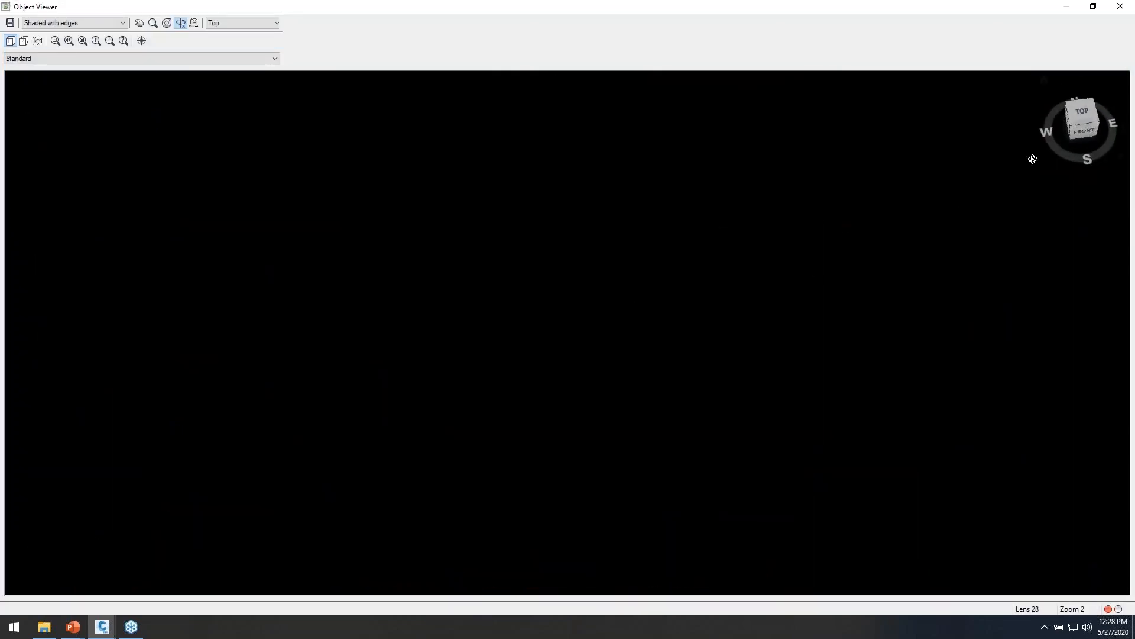
pyautogui.click(1074, 130)
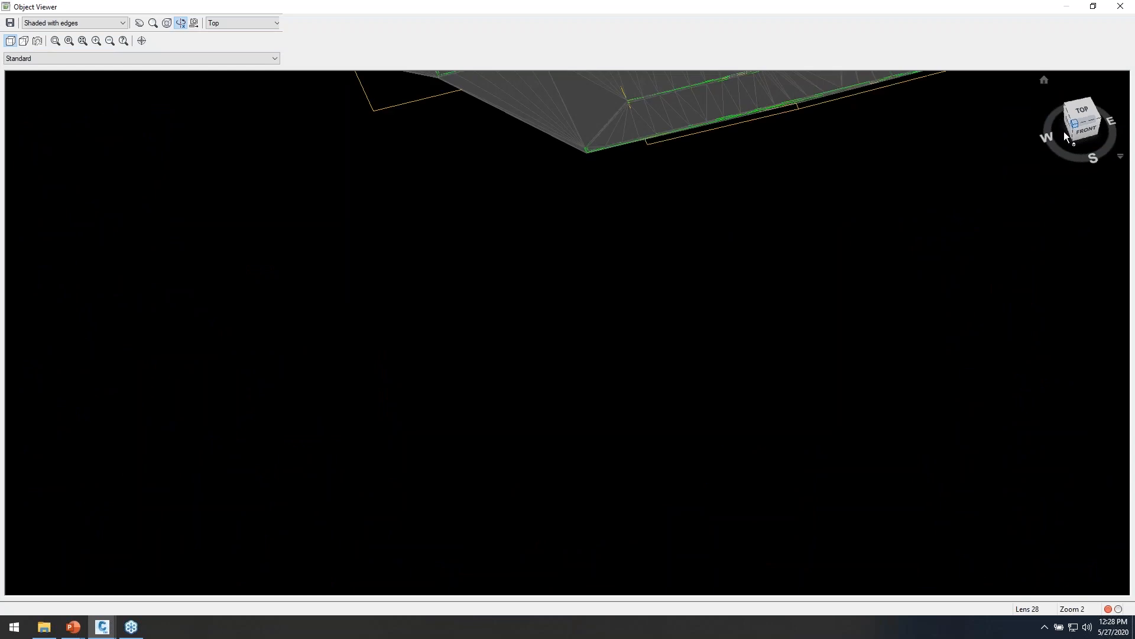
pyautogui.moveTo(546, 425); pyautogui.dragTo(582, 329)
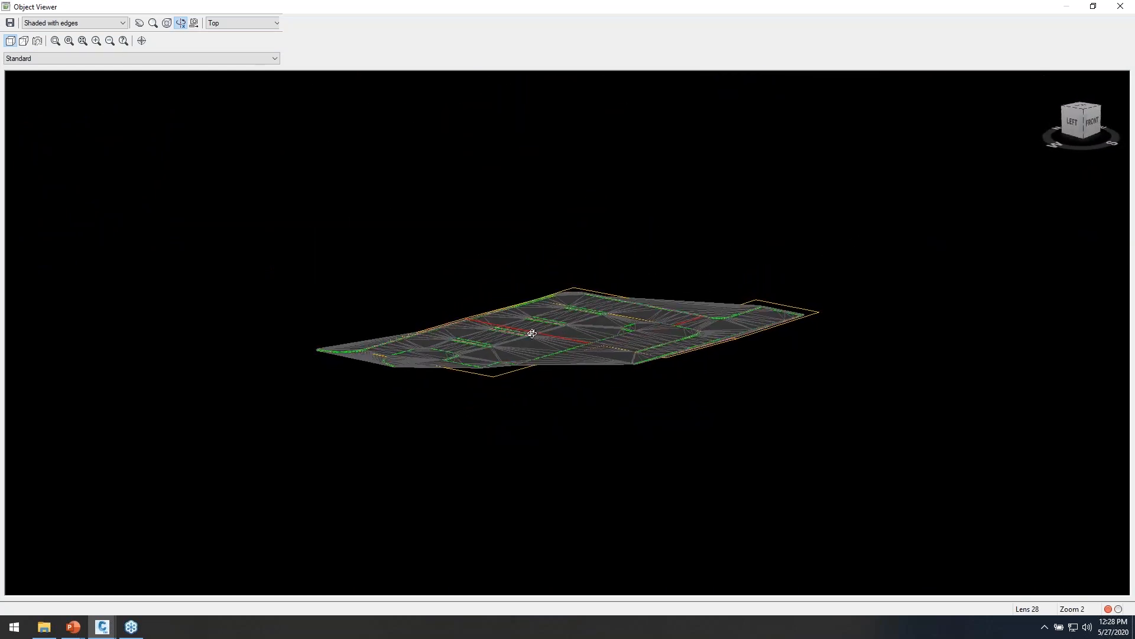
pyautogui.scroll(5, 532, 343)
pyautogui.scroll(5, 562, 356)
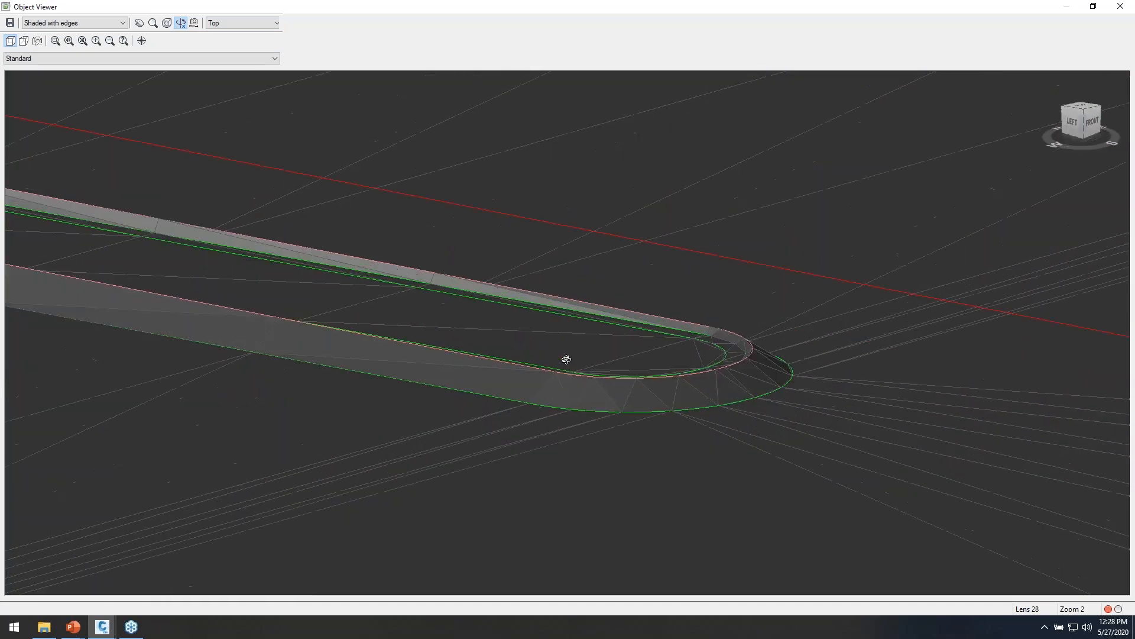
pyautogui.scroll(-5, 526, 360)
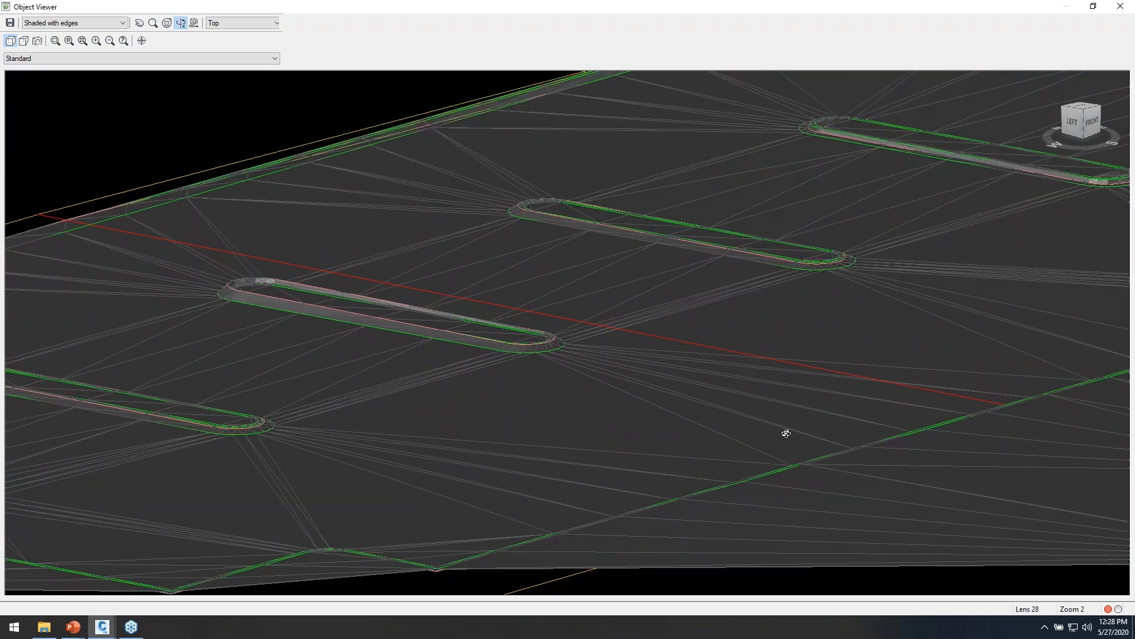
pyautogui.scroll(-4, 786, 433)
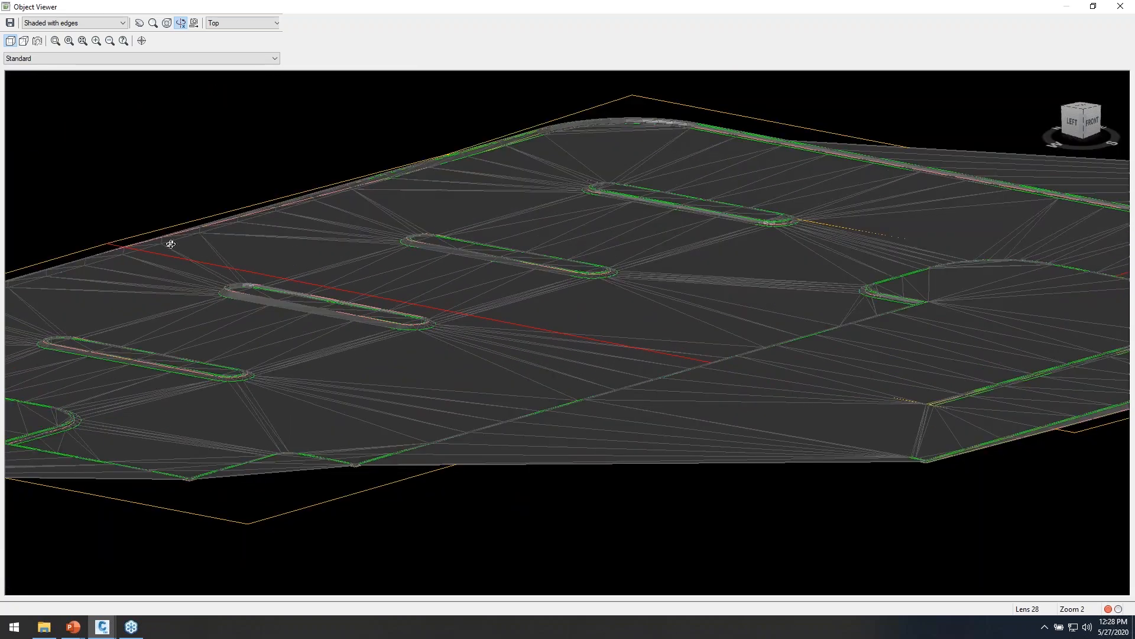
pyautogui.moveTo(525, 368); pyautogui.dragTo(687, 391, button='middle')
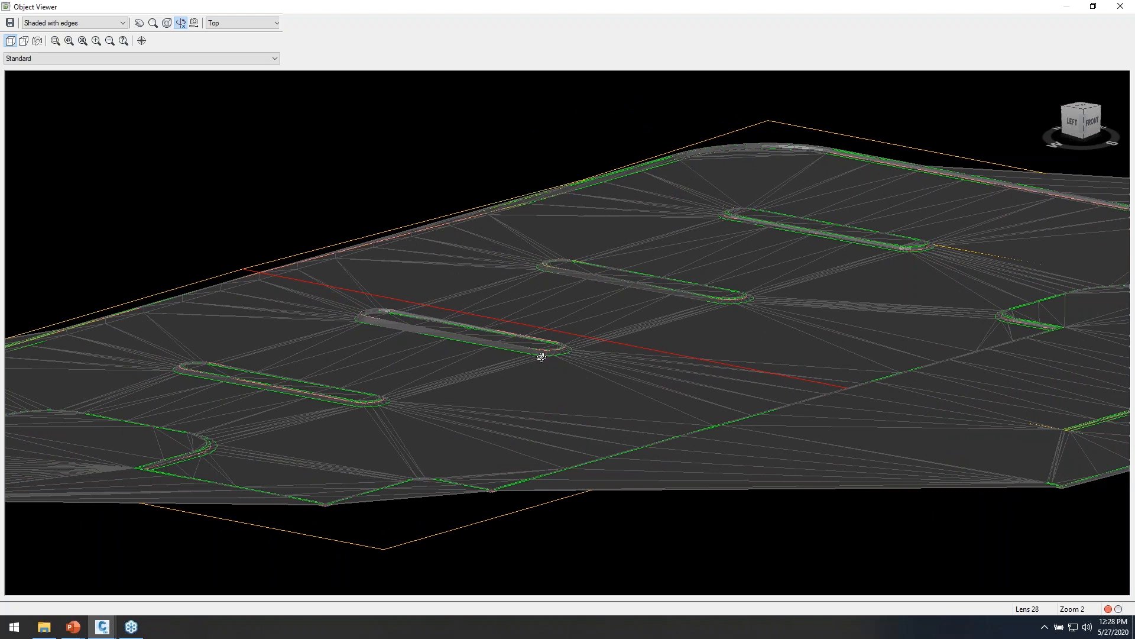
pyautogui.scroll(4, 550, 351)
pyautogui.moveTo(601, 377); pyautogui.dragTo(829, 370, button='middle')
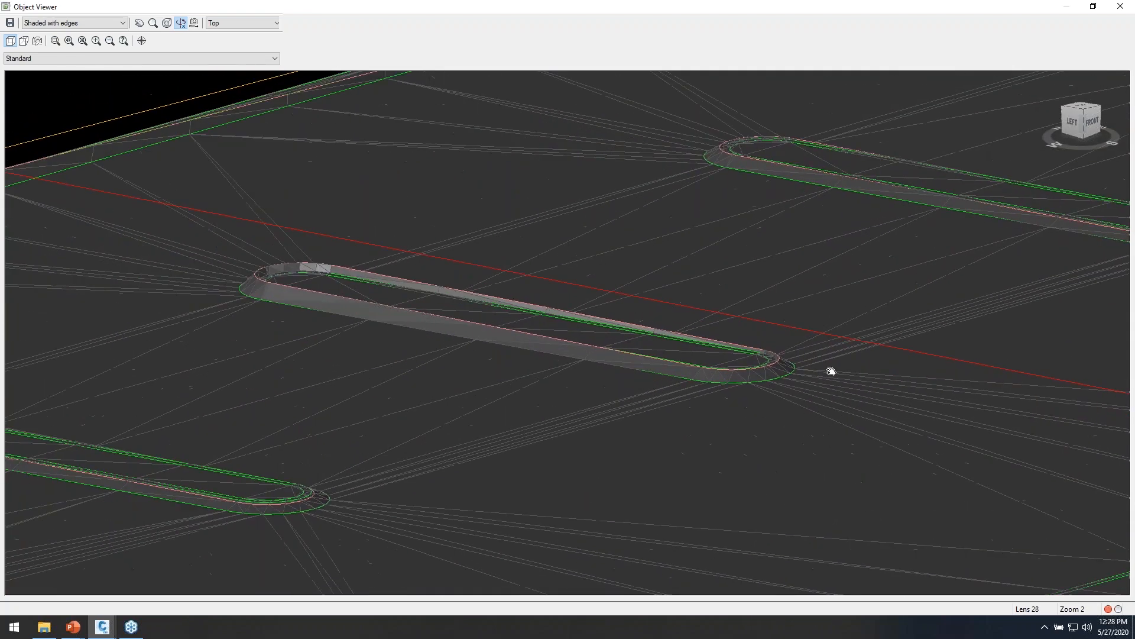
pyautogui.scroll(3, 781, 373)
pyautogui.scroll(2, 907, 393)
pyautogui.moveTo(907, 393); pyautogui.dragTo(309, 312, button='middle')
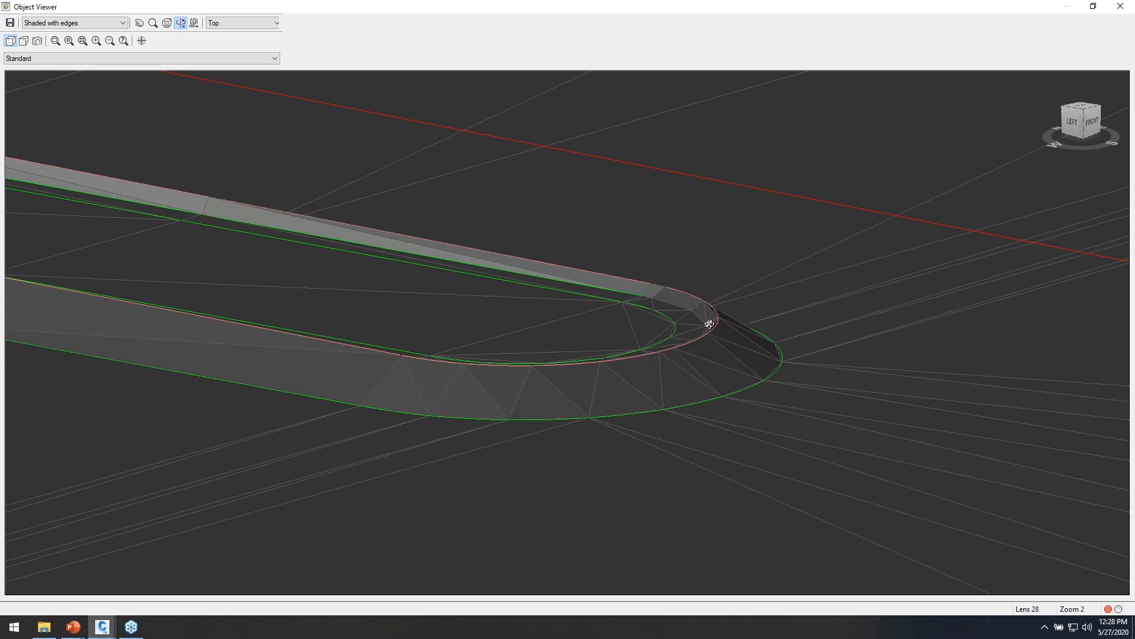
# - Compare the curbs of the neighbouring parking islands with the surrounding FG surface in 3D, and close the viewer
pyautogui.scroll(-3, 675, 345)
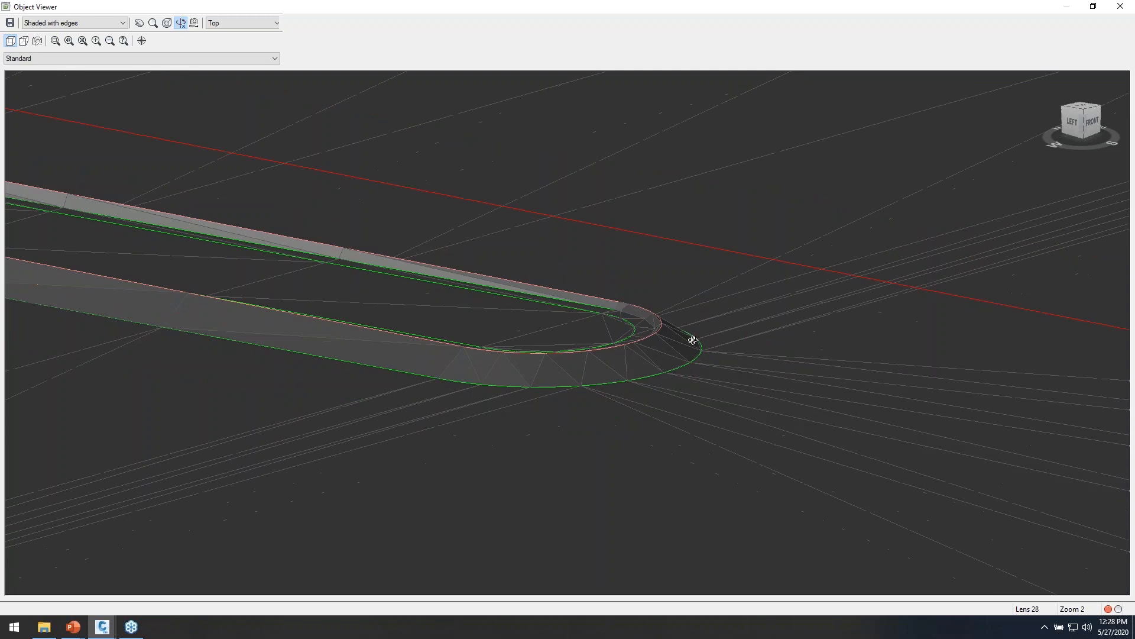
pyautogui.keyDown('shift'); pyautogui.moveTo(546, 368); pyautogui.dragTo(479, 403, button='middle'); pyautogui.keyUp('shift')
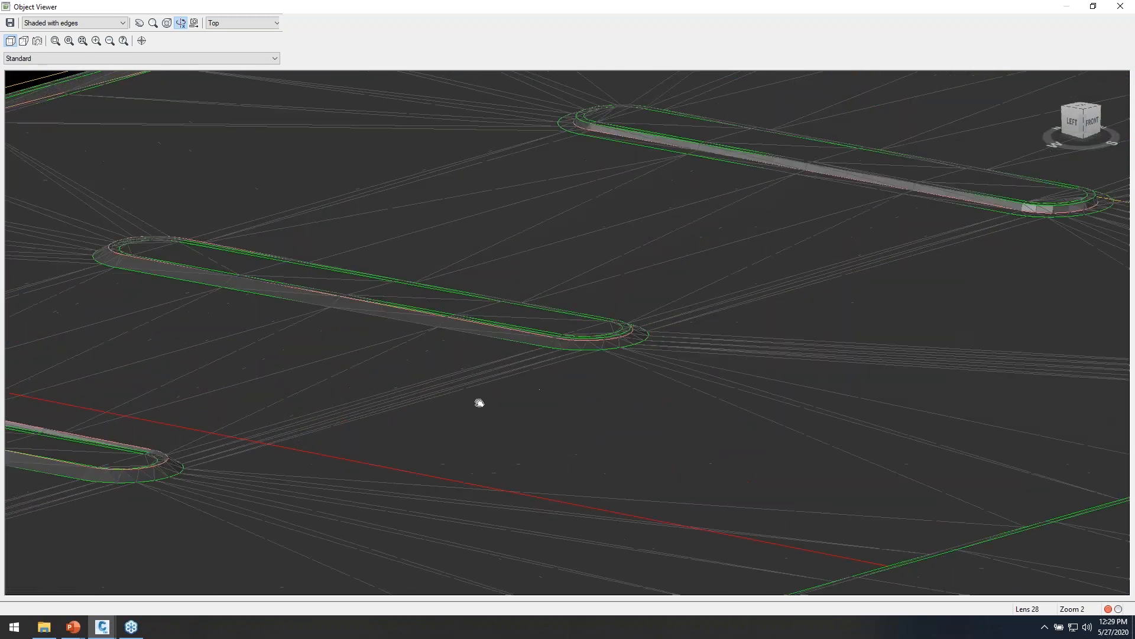
pyautogui.keyDown('shift'); pyautogui.moveTo(629, 339); pyautogui.dragTo(482, 378, button='middle'); pyautogui.keyUp('shift')
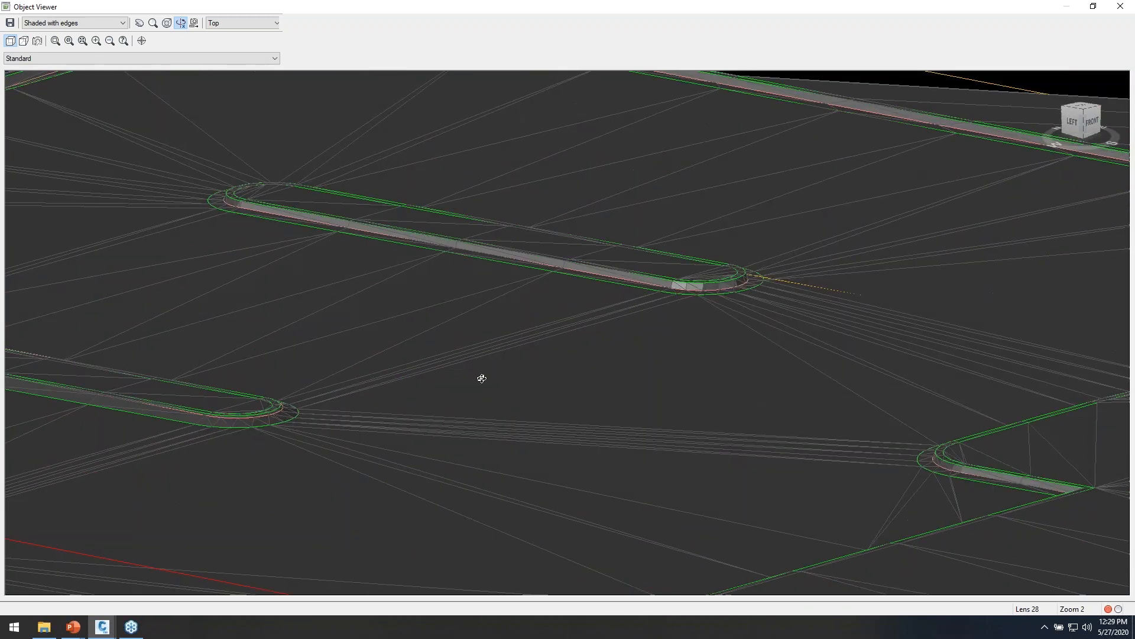
pyautogui.keyDown('shift'); pyautogui.moveTo(575, 397); pyautogui.dragTo(670, 304, button='middle'); pyautogui.keyUp('shift')
pyautogui.moveTo(459, 381); pyautogui.dragTo(571, 328, button='middle')
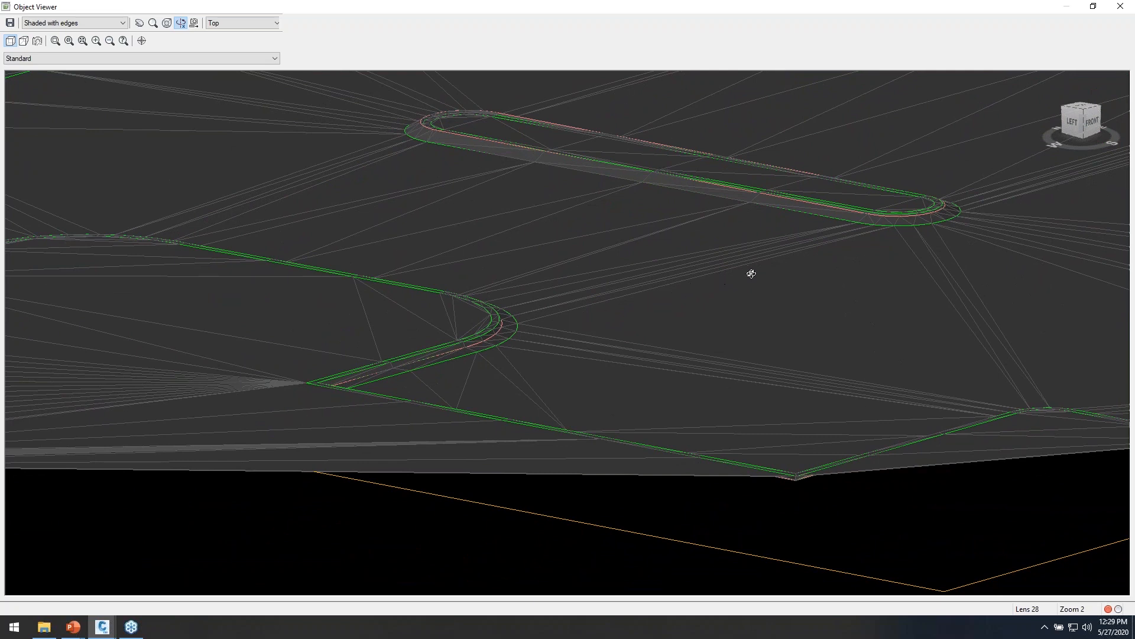
pyautogui.moveTo(854, 260); pyautogui.dragTo(496, 413, button='middle')
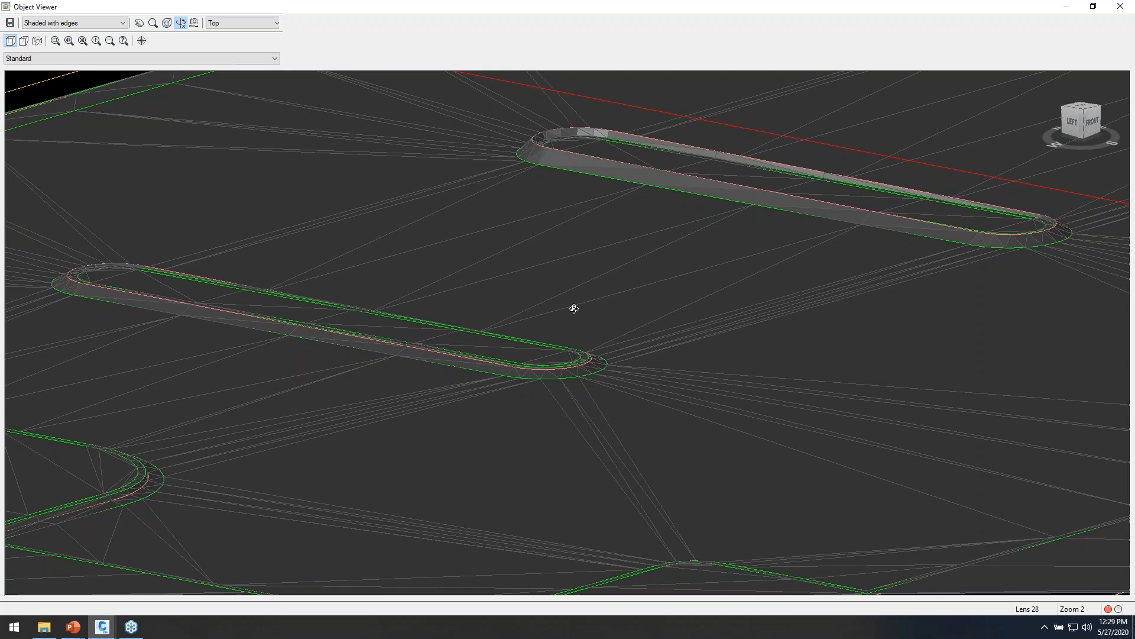
pyautogui.moveTo(602, 261); pyautogui.dragTo(309, 339, button='middle')
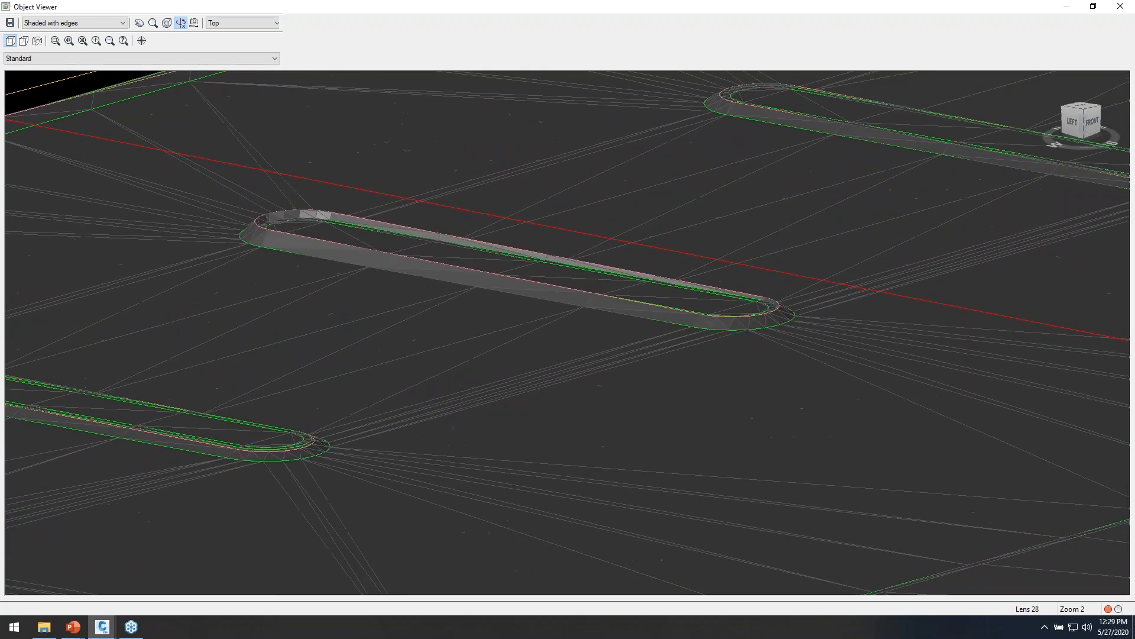
pyautogui.press('Escape')
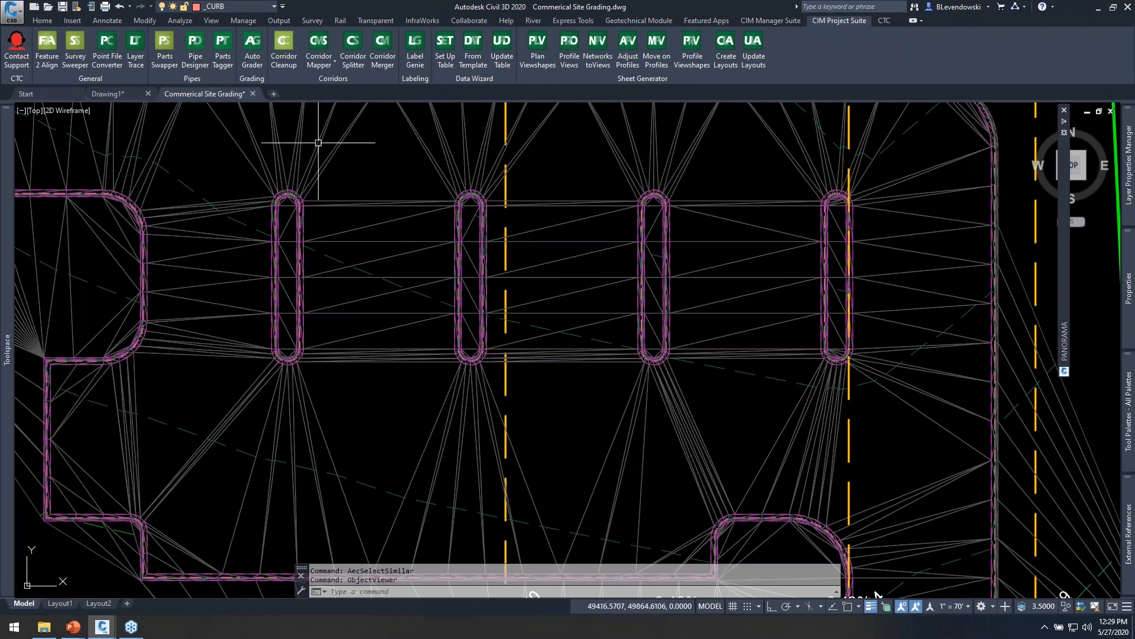
# - Rerun the "curb" family on the FG surface in Auto Grader, and close Auto Grader
pyautogui.moveTo(781, 216)
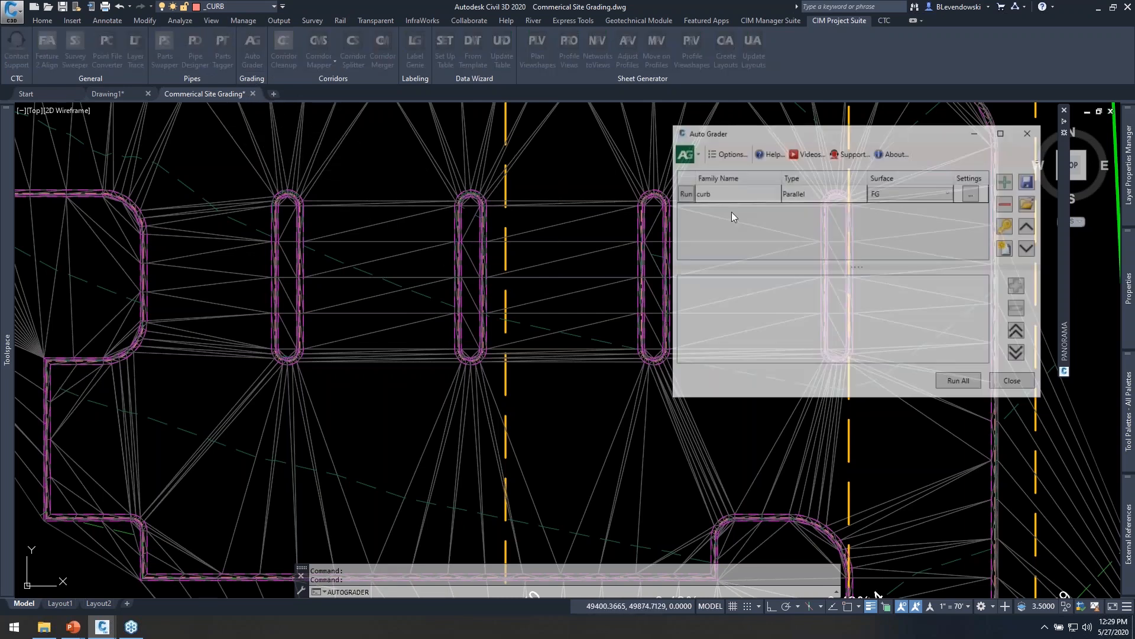
pyautogui.moveTo(773, 132); pyautogui.dragTo(781, 105)
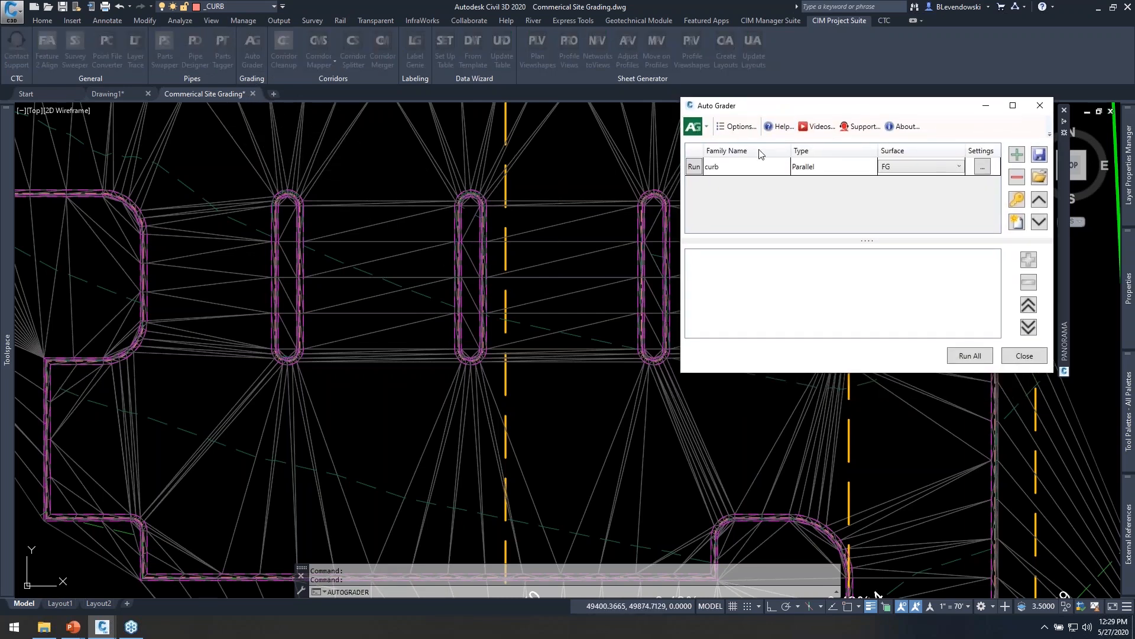
pyautogui.click(694, 168)
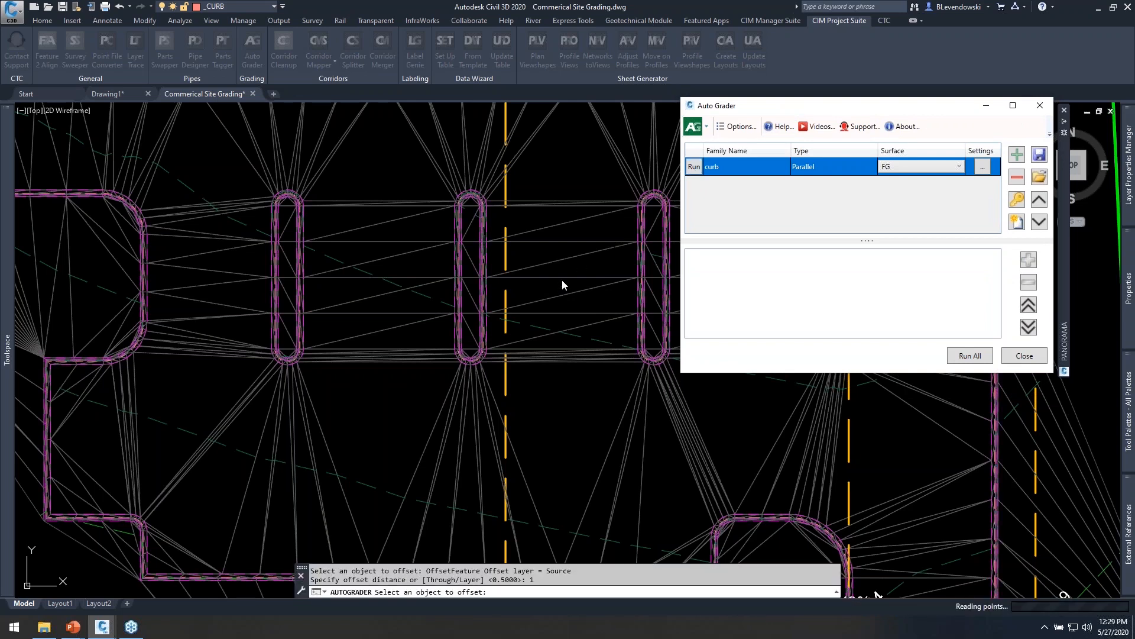
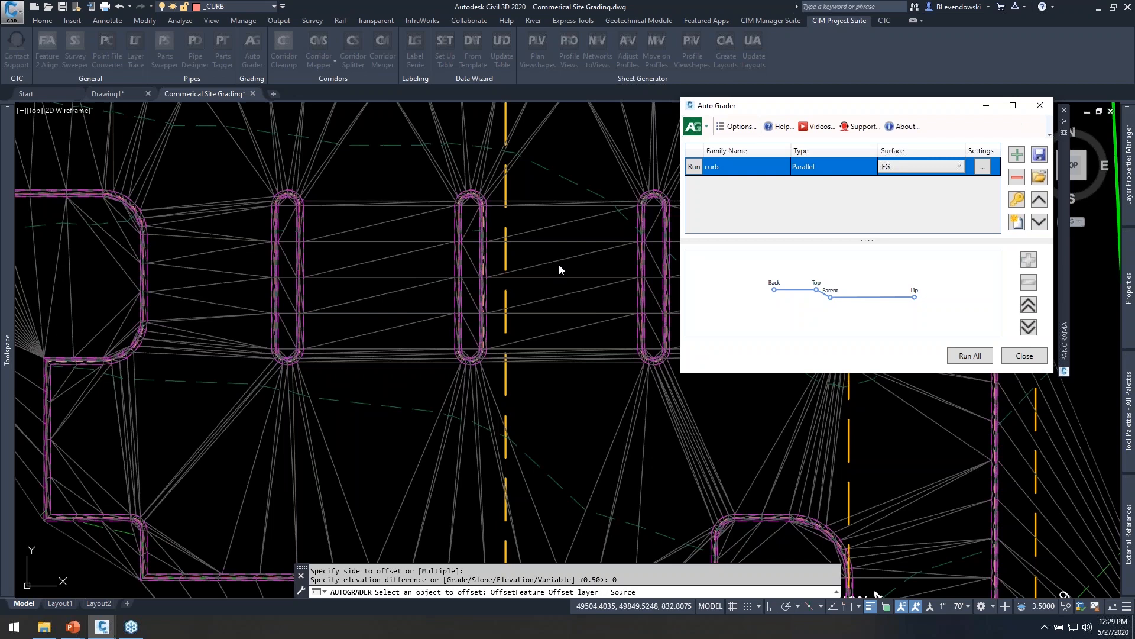
pyautogui.moveTo(883, 107); pyautogui.dragTo(850, 145)
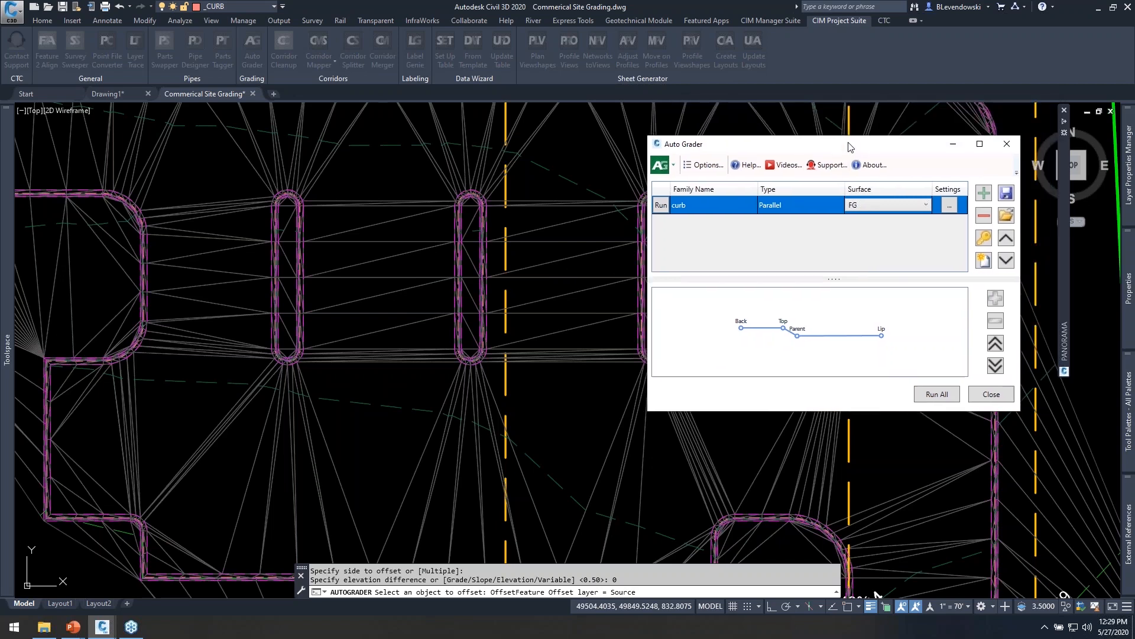
pyautogui.click(990, 395)
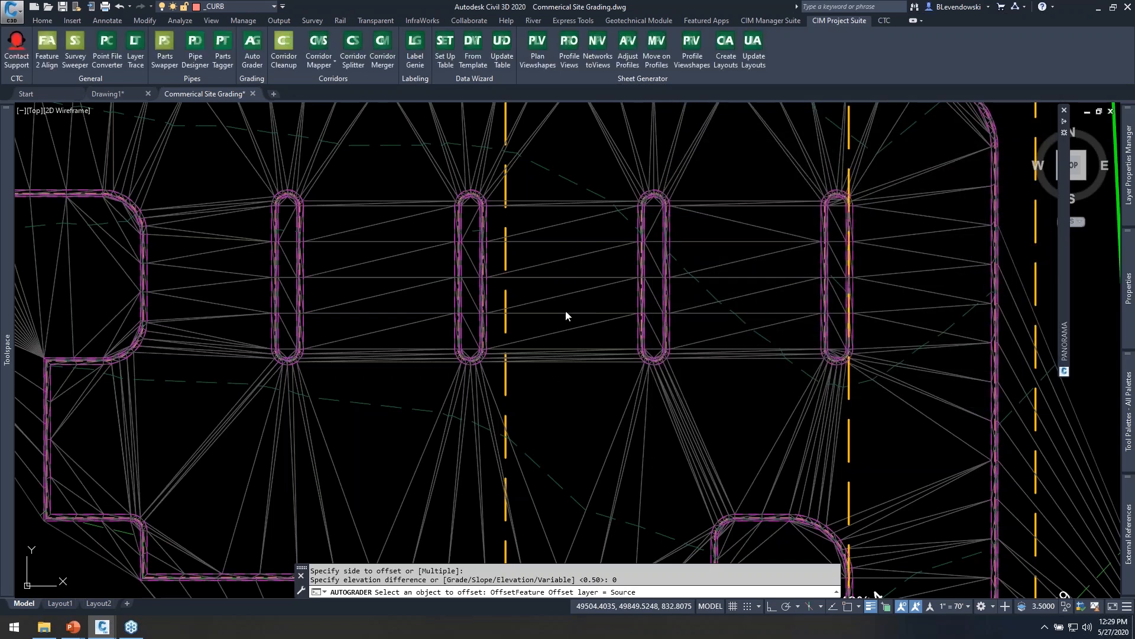
# - Regenerate the drawing and rebuild the FG surface
pyautogui.write('re')
pyautogui.press('Return')
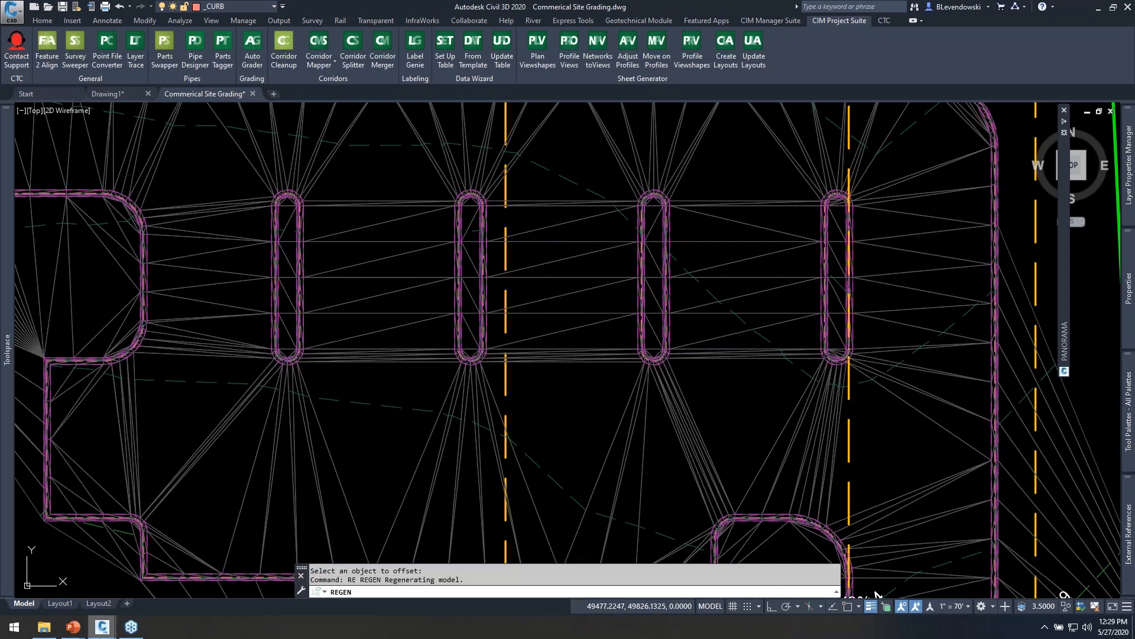
pyautogui.click(200, 438)
pyautogui.press('Escape')
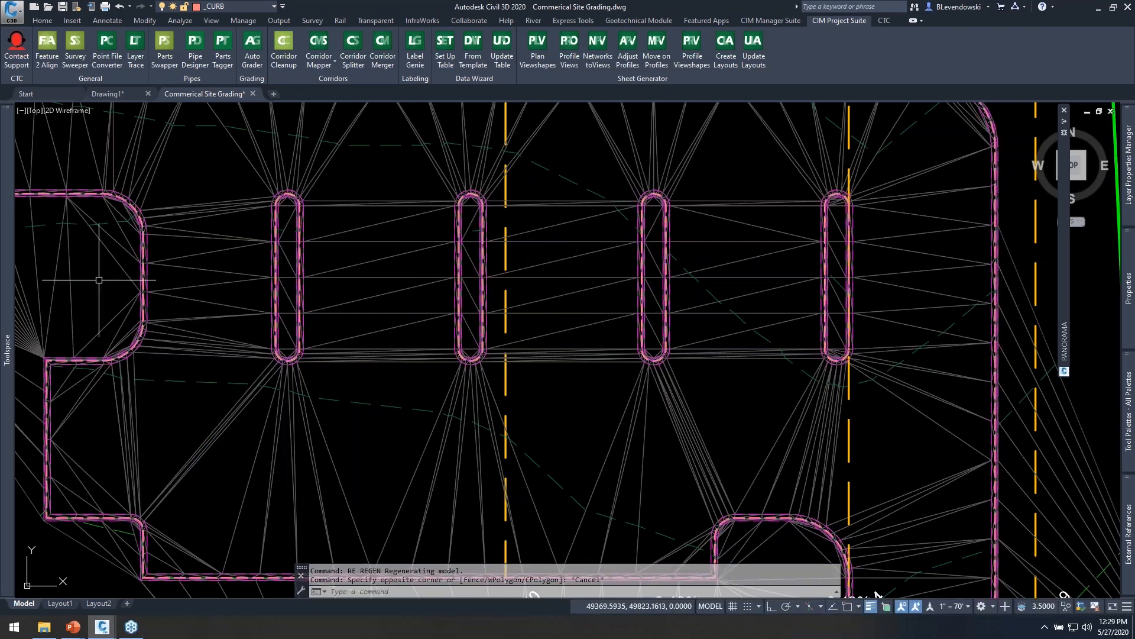
pyautogui.moveTo(8, 246)
pyautogui.doubleClick(86, 181)
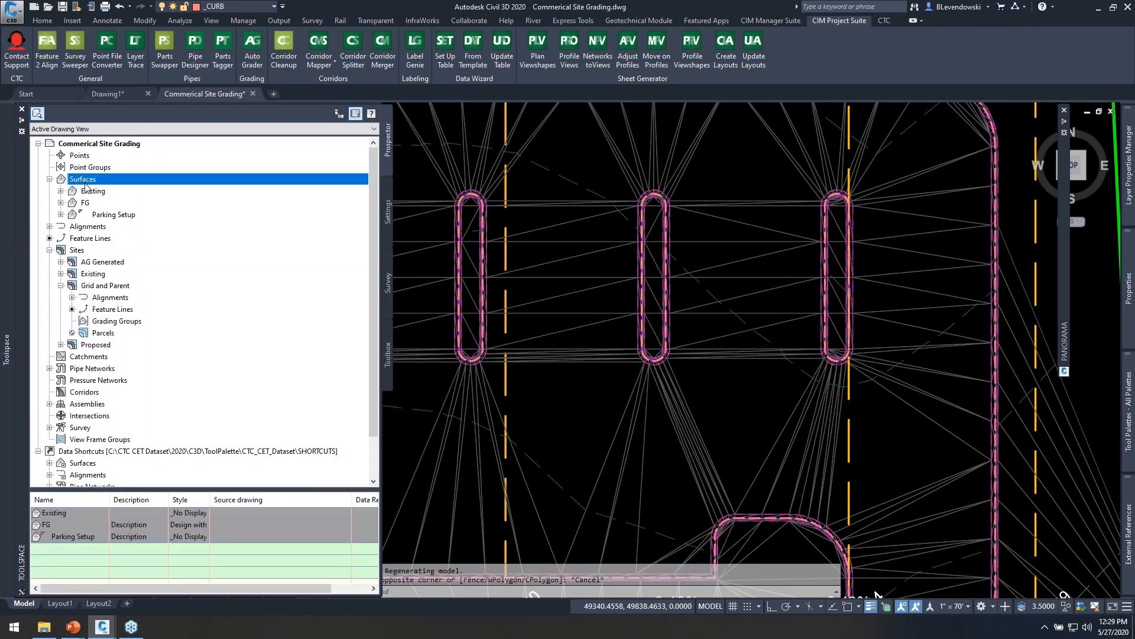
pyautogui.rightClick(84, 204)
pyautogui.click(142, 241)
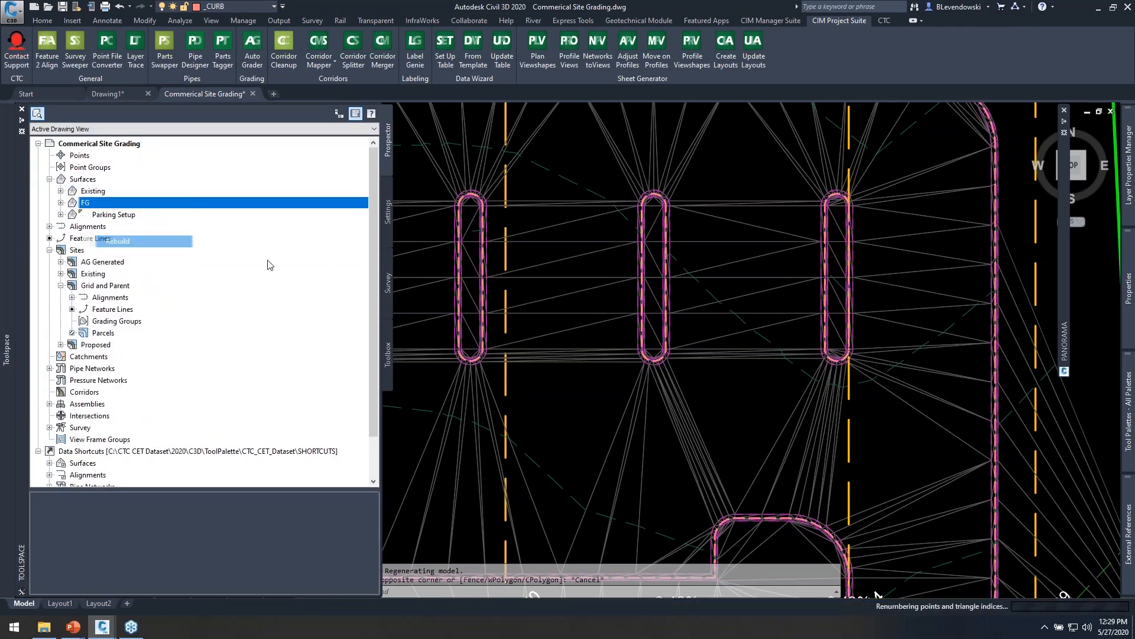
pyautogui.press('Escape')
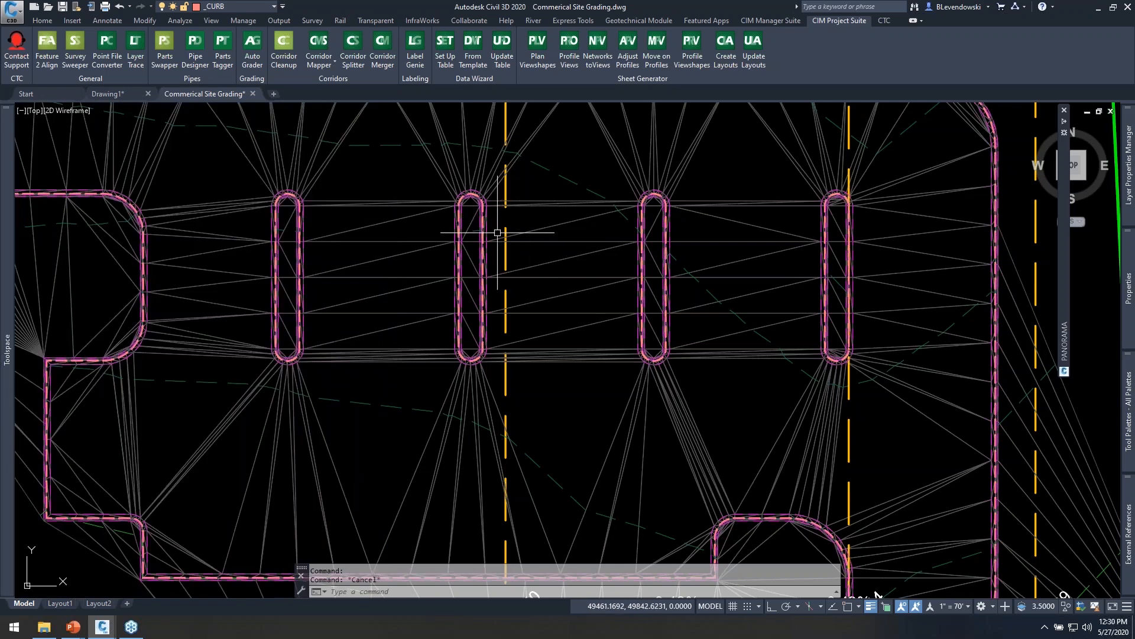
# - Save the drawing and open the FG surface with its parking island curb lines in the Object Viewer
pyautogui.click(63, 6)
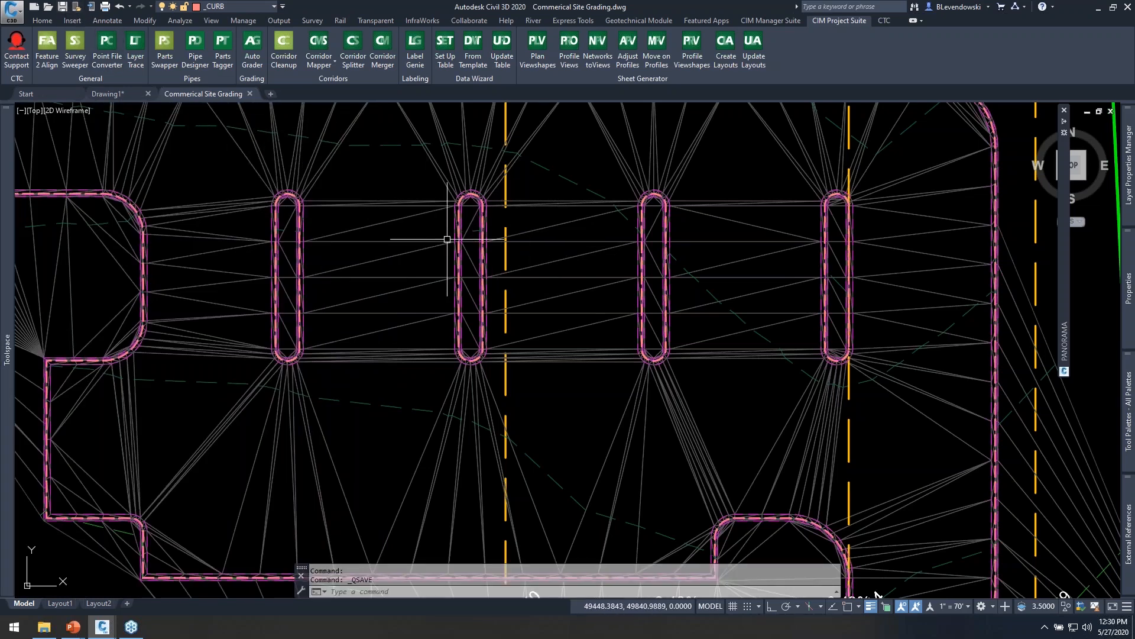
pyautogui.scroll(2, 513, 245)
pyautogui.click(532, 261)
pyautogui.click(408, 155)
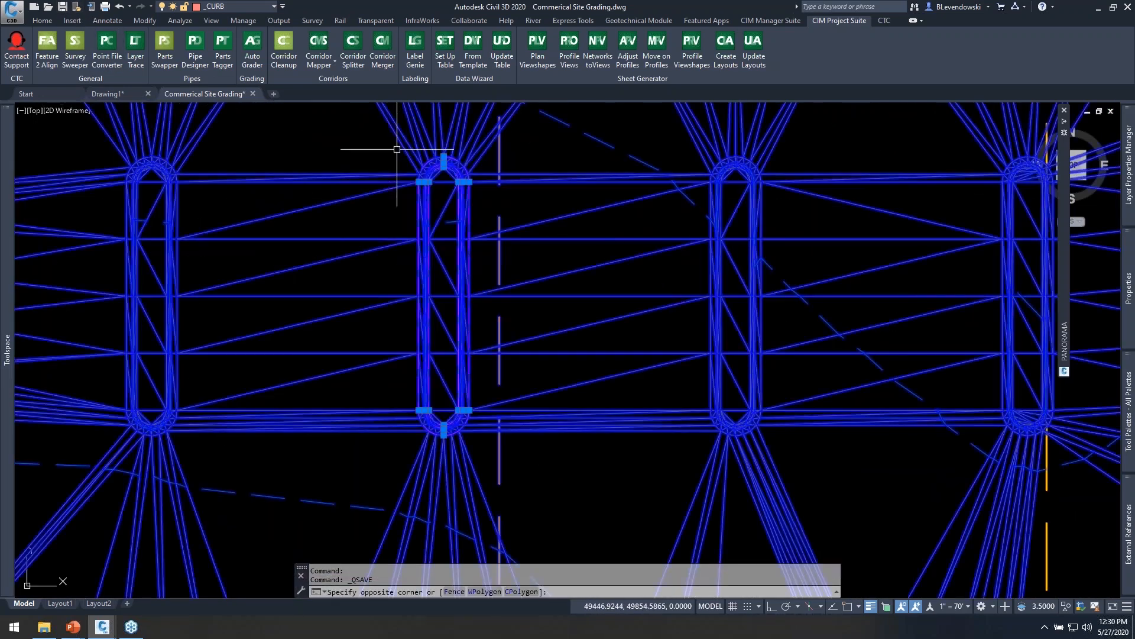
pyautogui.rightClick(563, 176)
pyautogui.click(586, 302)
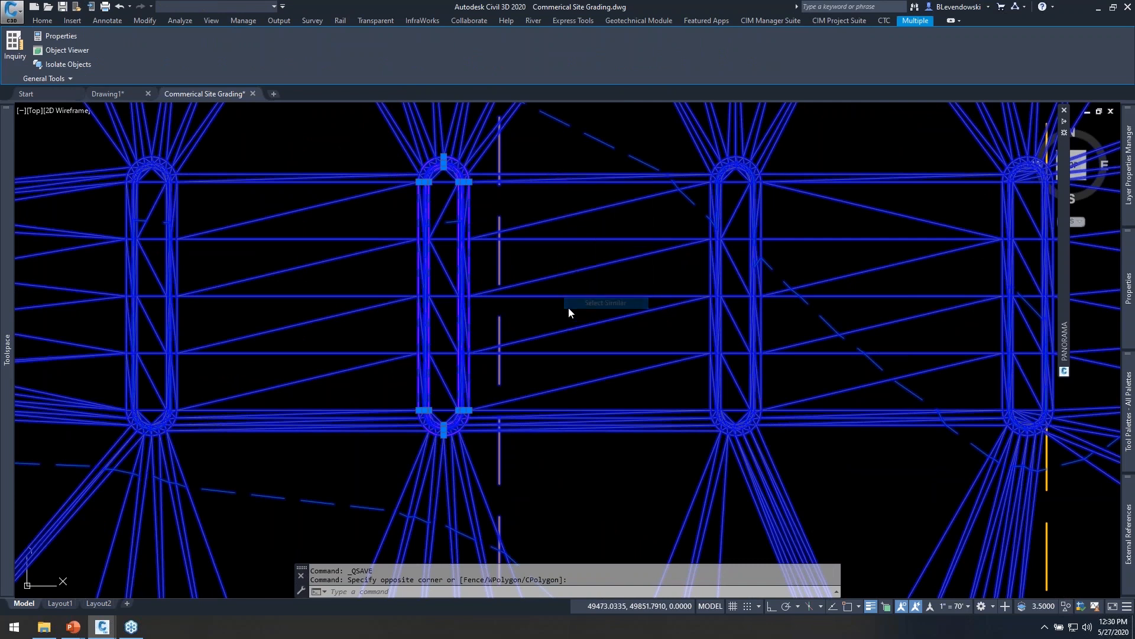
pyautogui.rightClick(630, 283)
pyautogui.click(651, 394)
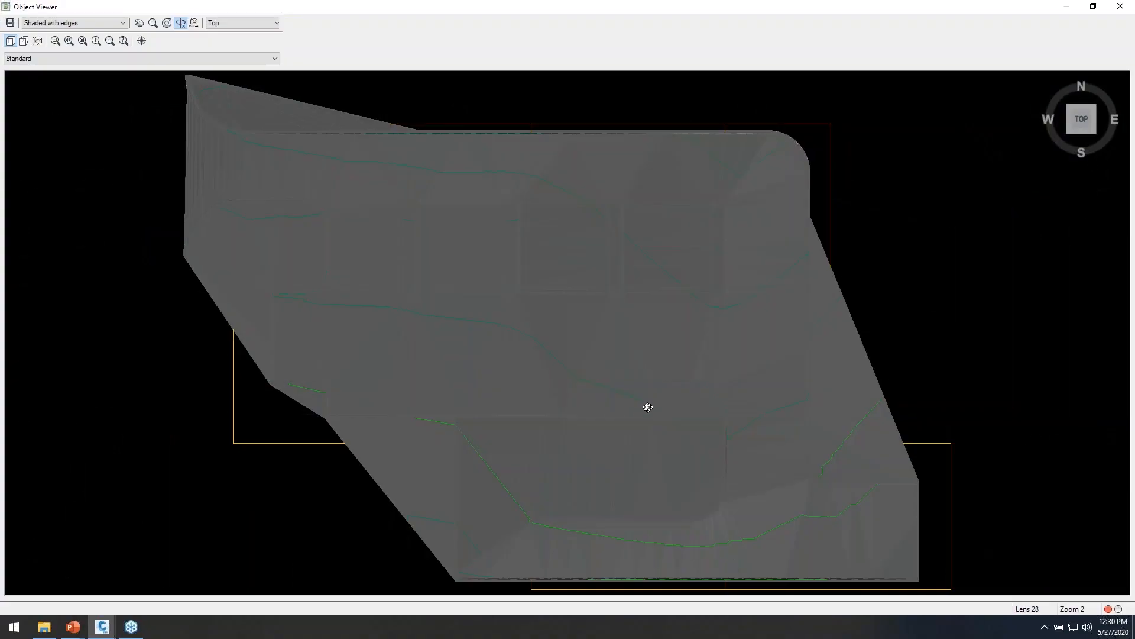
# - Examine in 3D how the rebuilt curb follows the rounded end of the parking island beside the grid line
pyautogui.moveTo(649, 405); pyautogui.dragTo(896, 215)
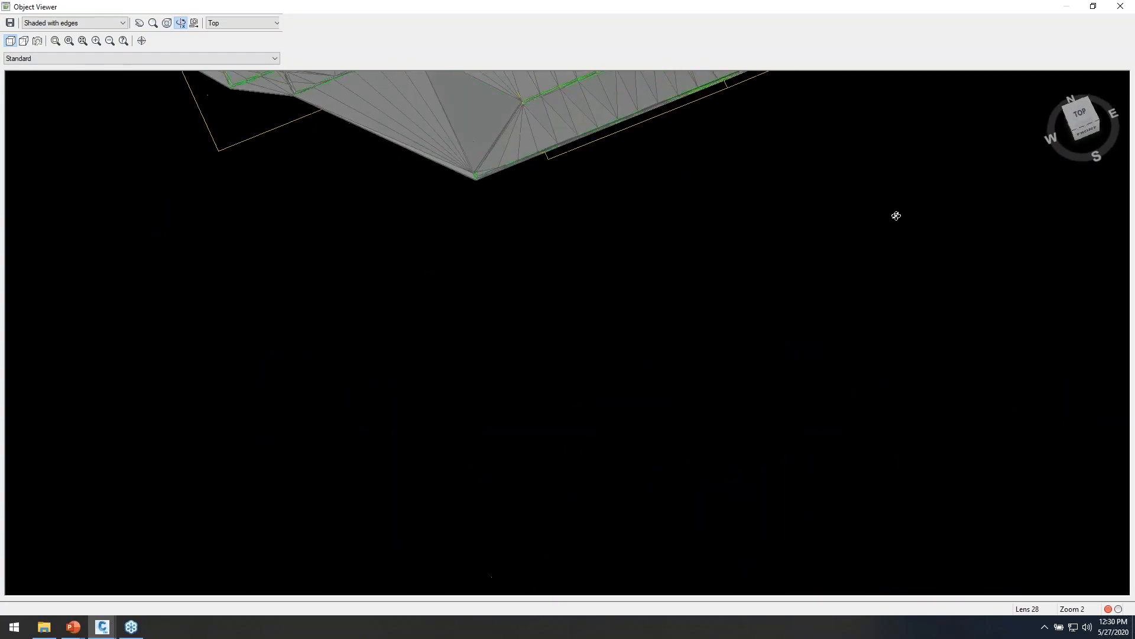
pyautogui.click(1073, 135)
pyautogui.moveTo(799, 291); pyautogui.dragTo(717, 282)
pyautogui.scroll(5, 515, 337)
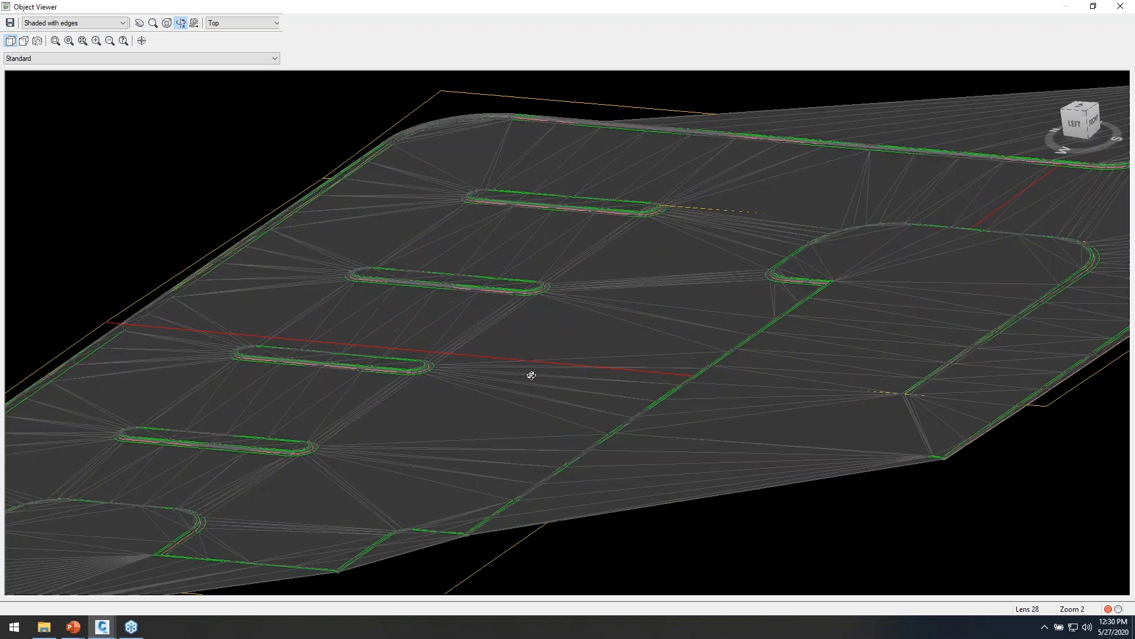
pyautogui.moveTo(578, 371); pyautogui.dragTo(704, 396)
pyautogui.scroll(5, 526, 319)
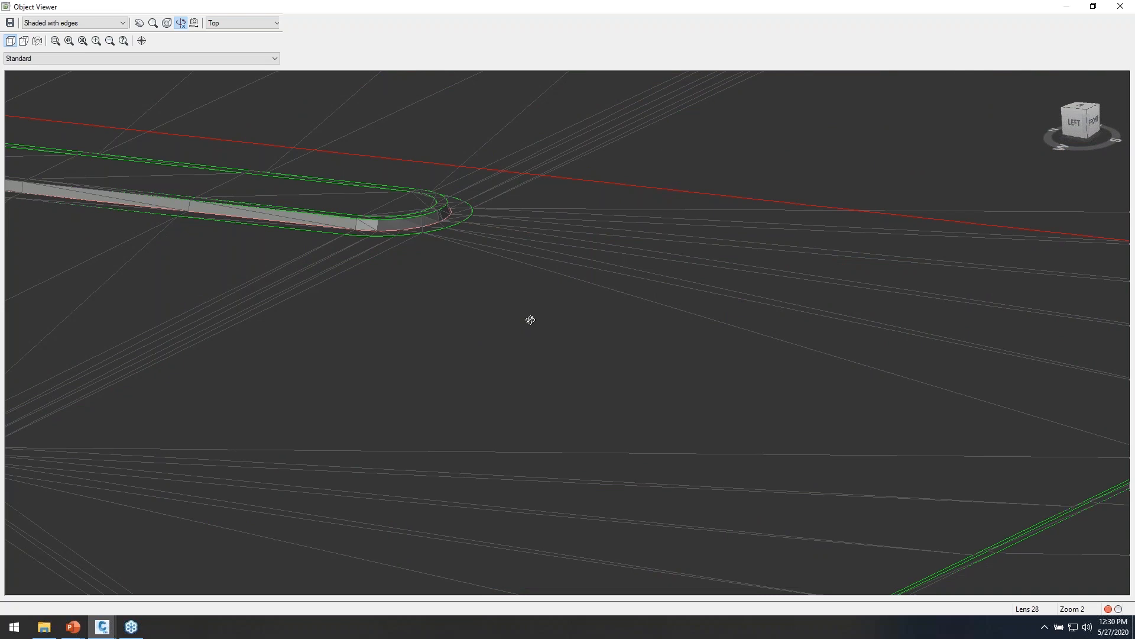
pyautogui.moveTo(437, 266); pyautogui.dragTo(510, 354, button='middle')
pyautogui.moveTo(533, 298); pyautogui.dragTo(611, 348, button='middle')
pyautogui.scroll(3, 579, 365)
pyautogui.moveTo(602, 389); pyautogui.dragTo(567, 339, button='middle')
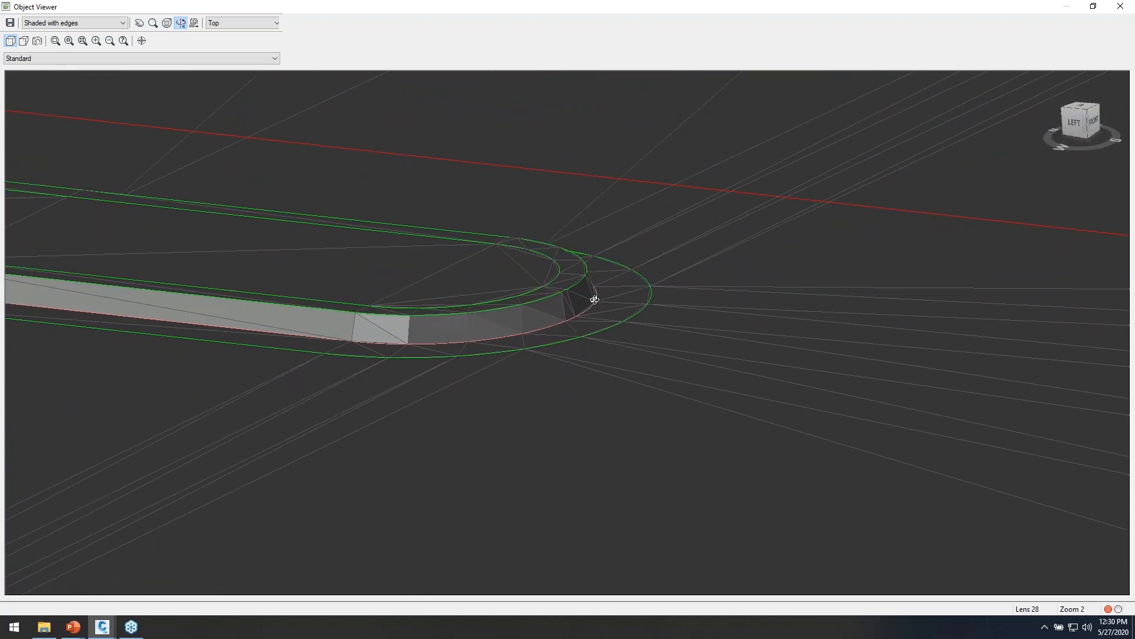
# - Compare the rebuilt curbs across the row of parking islands in 3D, and close the viewer
pyautogui.scroll(-6, 640, 330)
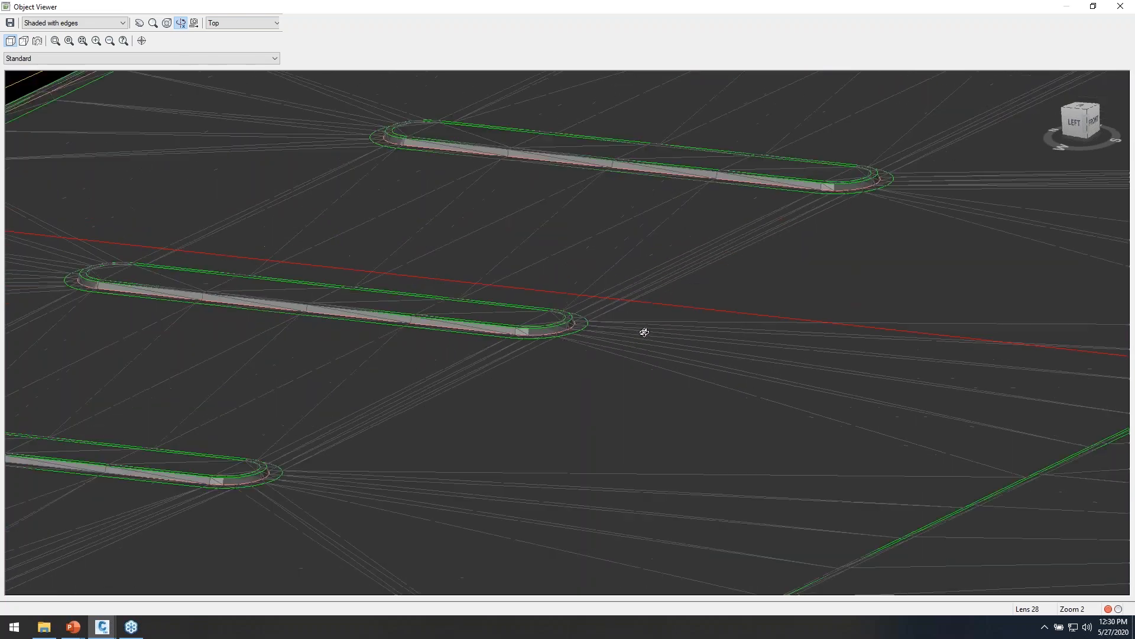
pyautogui.moveTo(654, 311); pyautogui.dragTo(740, 208, button='middle')
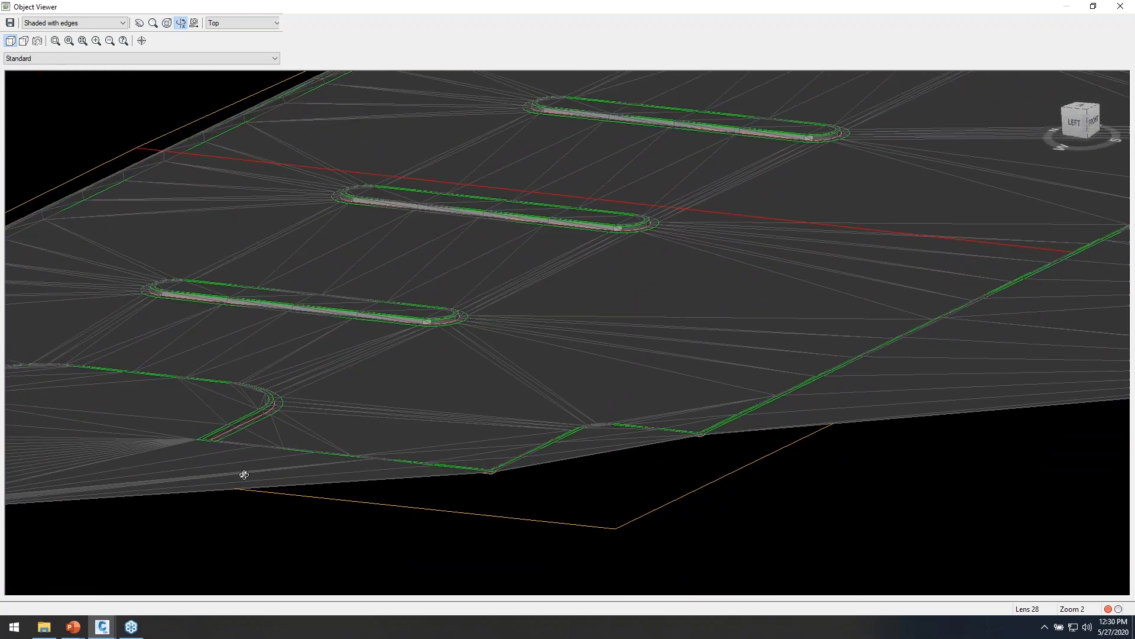
pyautogui.moveTo(656, 343); pyautogui.dragTo(722, 376, button='middle')
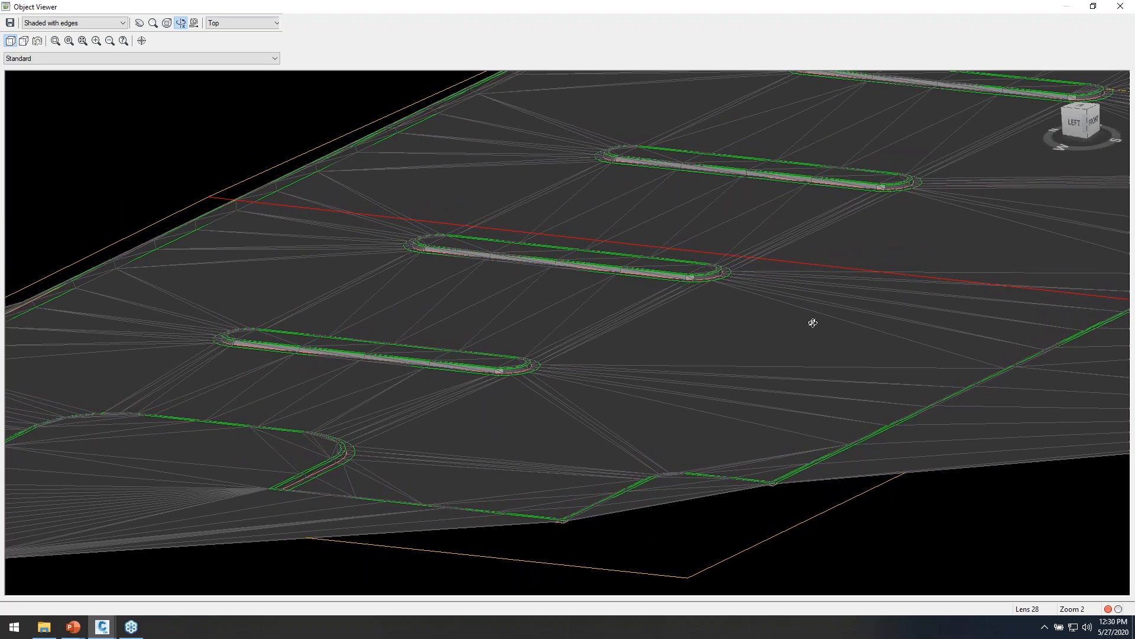
pyautogui.scroll(3, 722, 278)
pyautogui.moveTo(705, 276); pyautogui.dragTo(612, 353, button='middle')
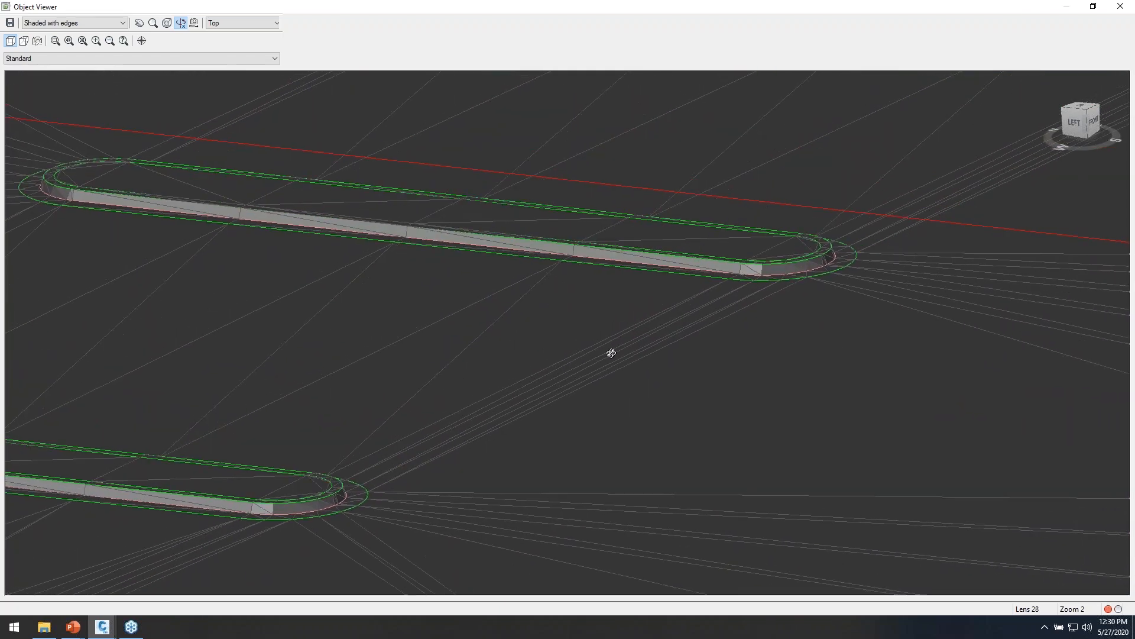
pyautogui.press('Escape')
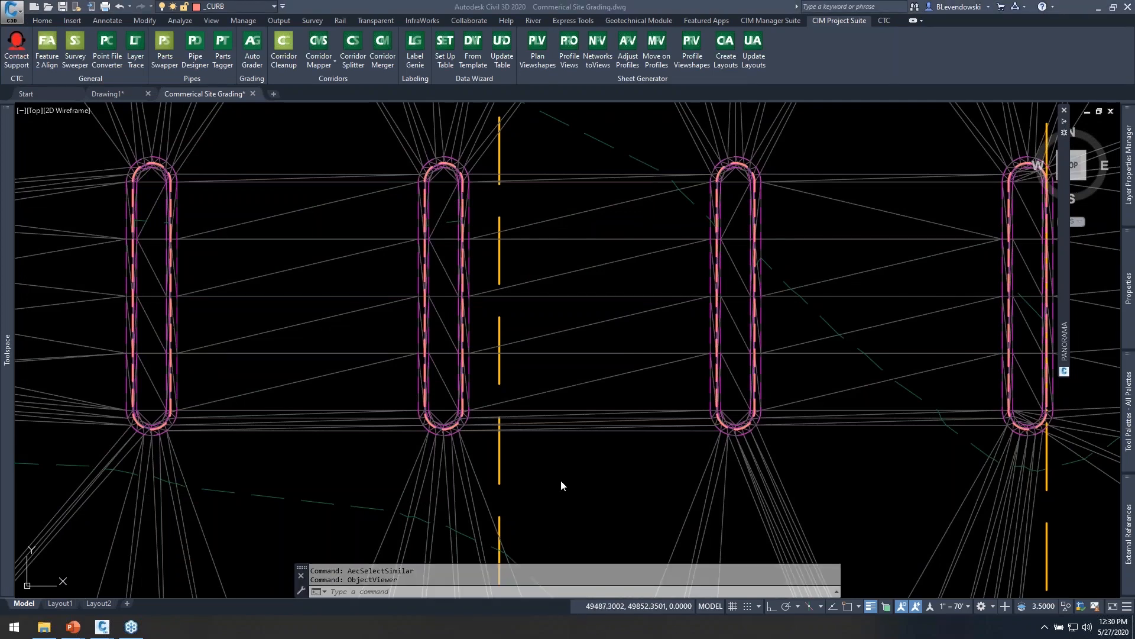
# - Inspect the outer curb feature line at the island's rounded south end and review the "curb" family in Auto Grader
pyautogui.scroll(8, 456, 433)
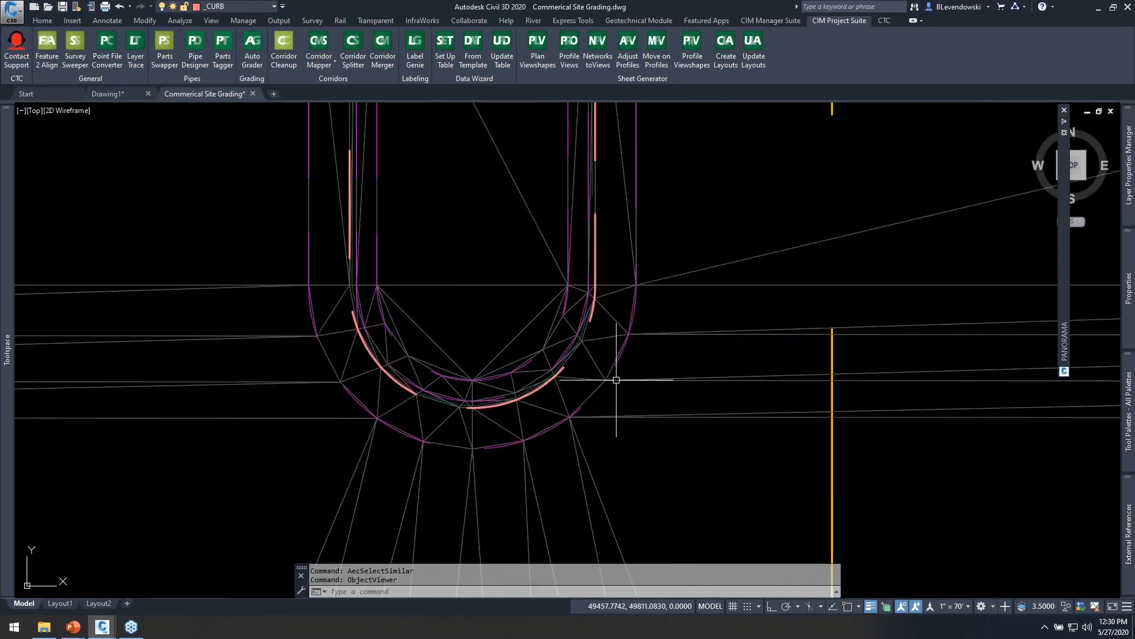
pyautogui.click(619, 358)
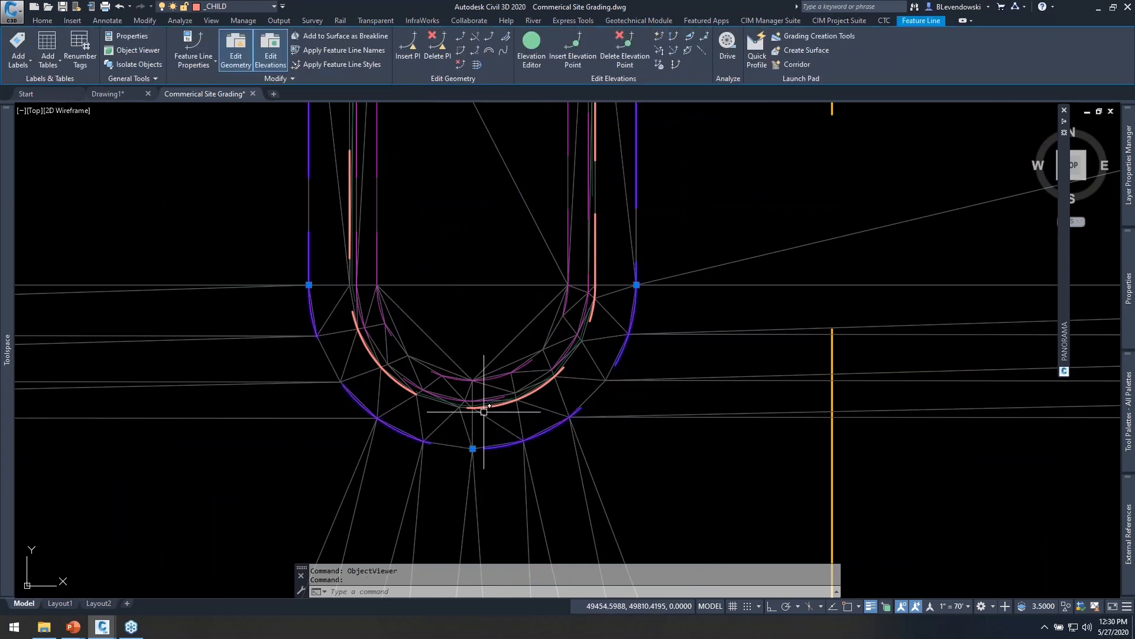
pyautogui.press('Escape')
pyautogui.press('Escape')
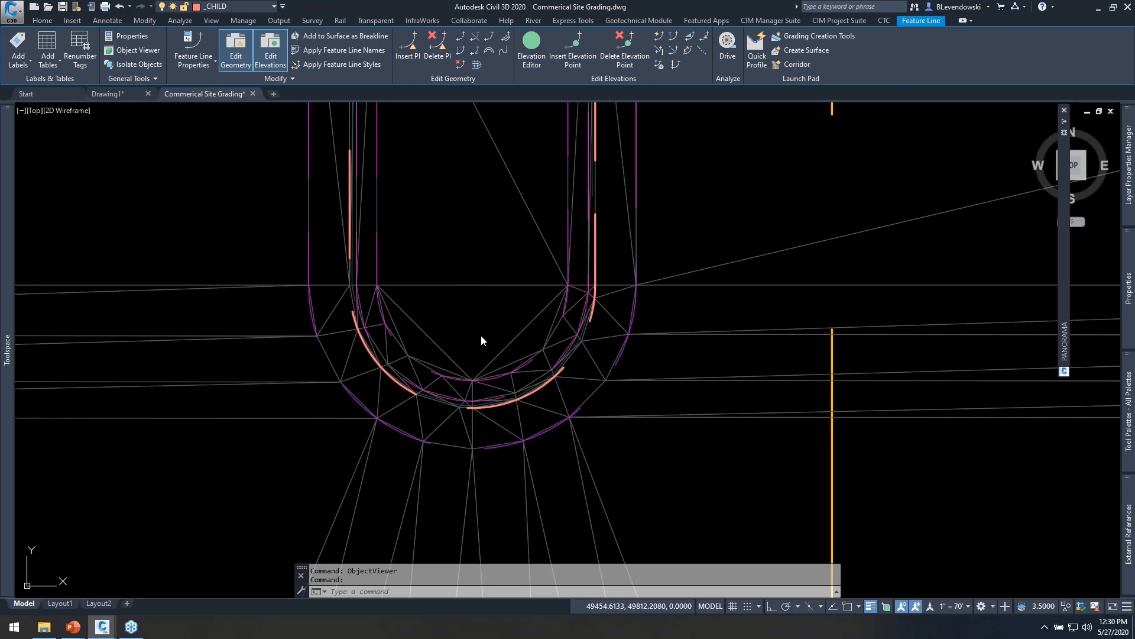
pyautogui.click(252, 50)
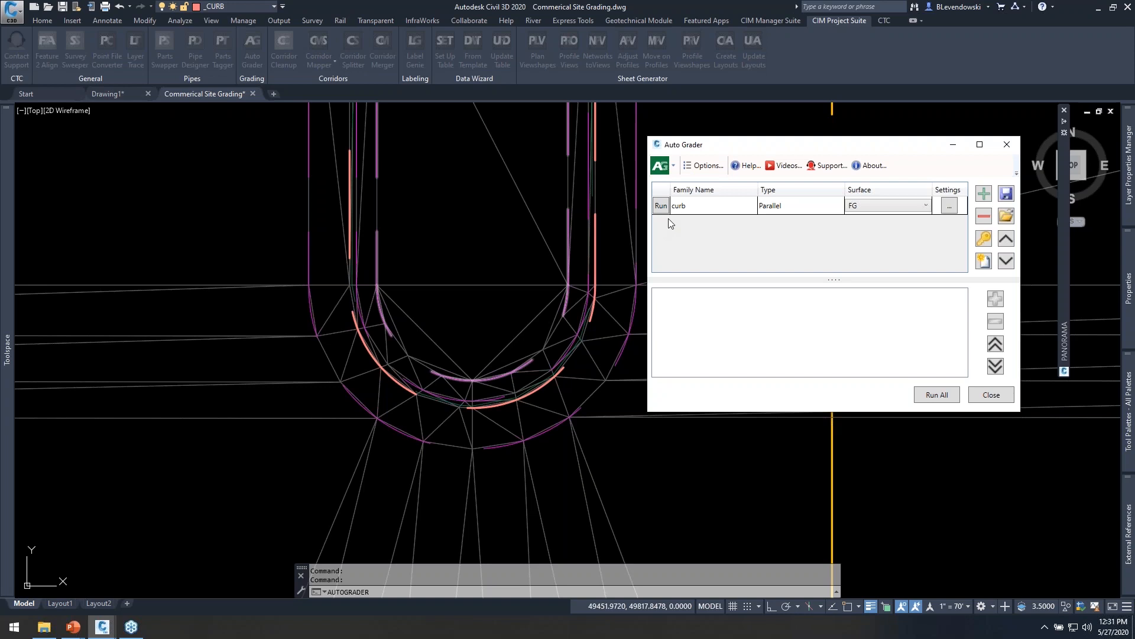
pyautogui.click(992, 395)
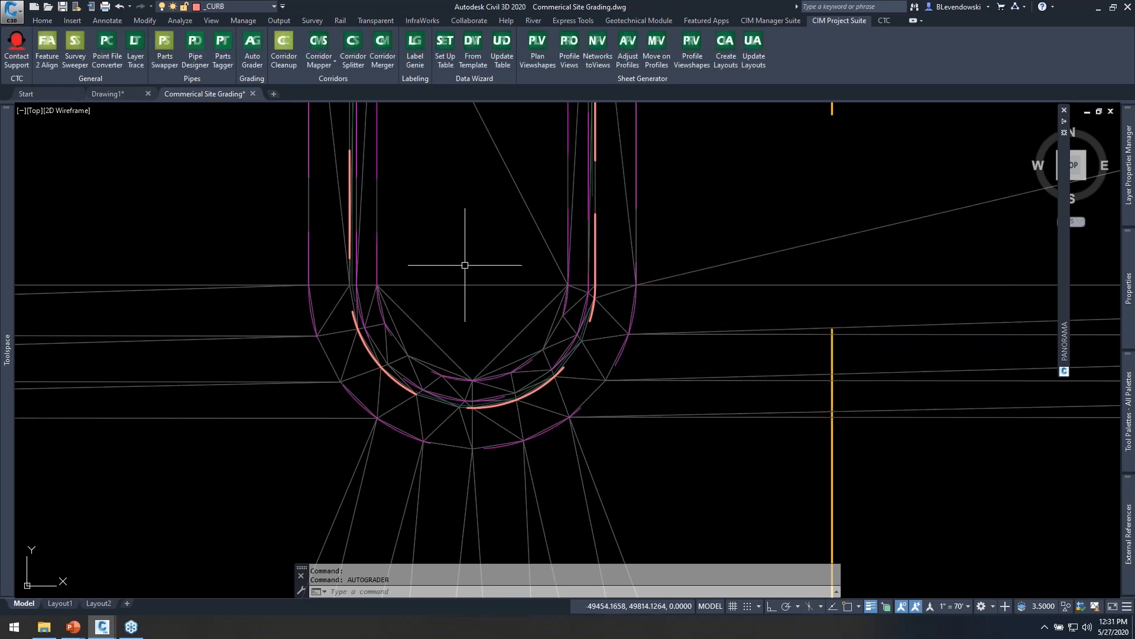
# - Save the drawing with the whole parking lot in view
pyautogui.scroll(-2, 512, 428)
pyautogui.scroll(-4, 511, 428)
pyautogui.moveTo(738, 294); pyautogui.dragTo(550, 220, button='middle')
pyautogui.scroll(-2, 567, 297)
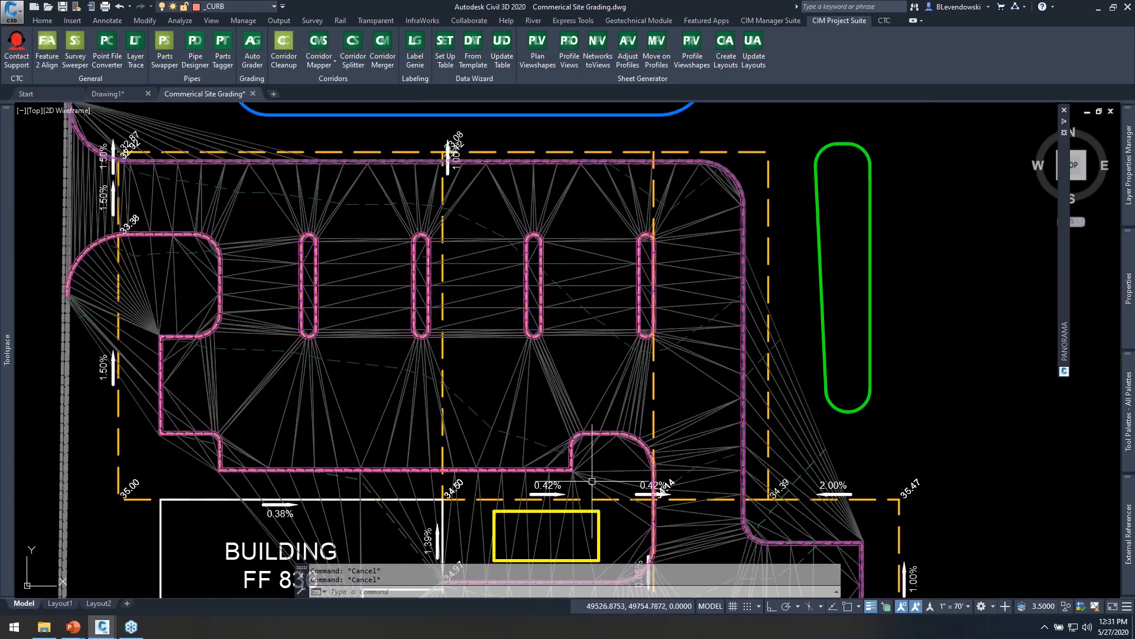
pyautogui.moveTo(591, 398); pyautogui.dragTo(493, 466, button='middle')
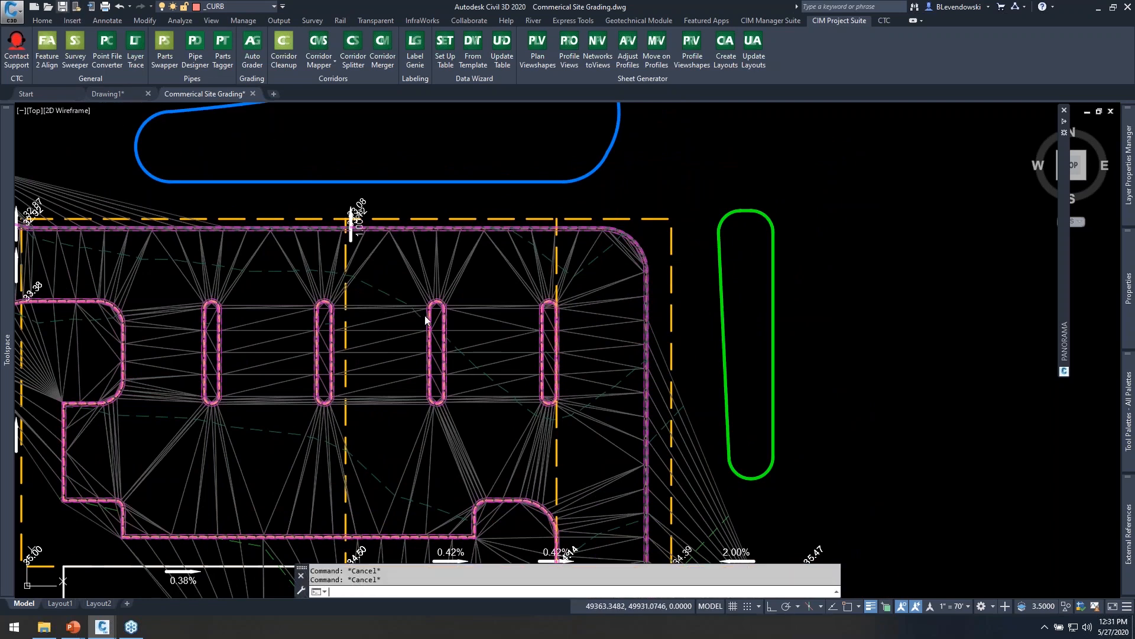
pyautogui.hotkey('ctrl', 's')
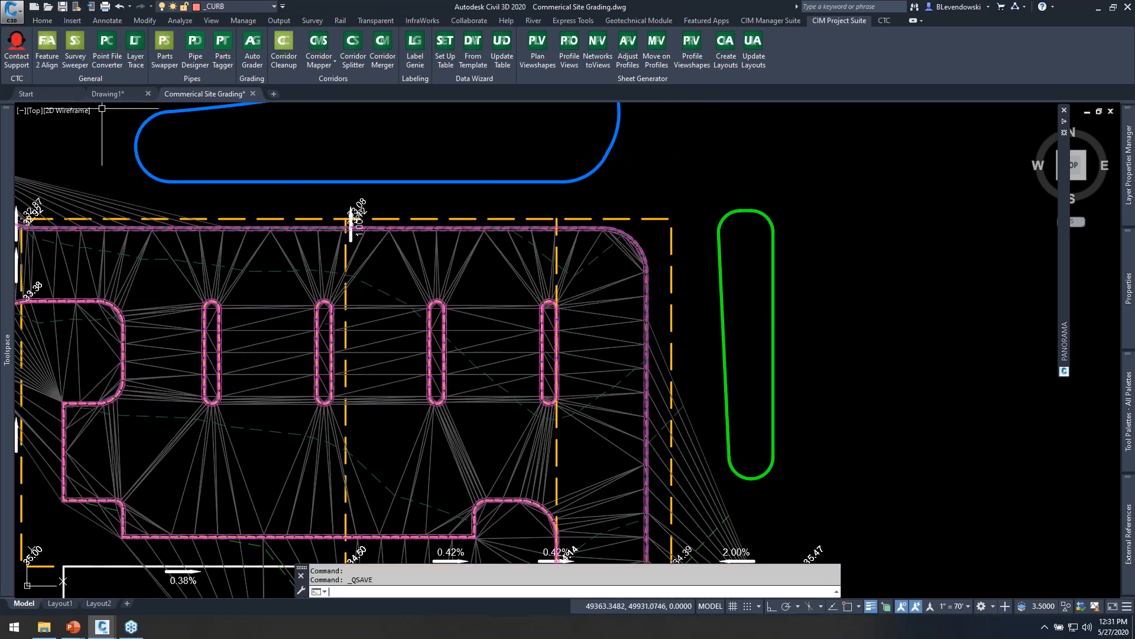
# - Check the FG surface elevation in the parking lot and inspect the closed blue outline north of it
pyautogui.moveTo(467, 161)
pyautogui.mouseDown(button='middle')
pyautogui.moveTo(456, 157)
pyautogui.moveTo(573, 187)
pyautogui.moveTo(572, 227)
pyautogui.mouseUp(button='middle')
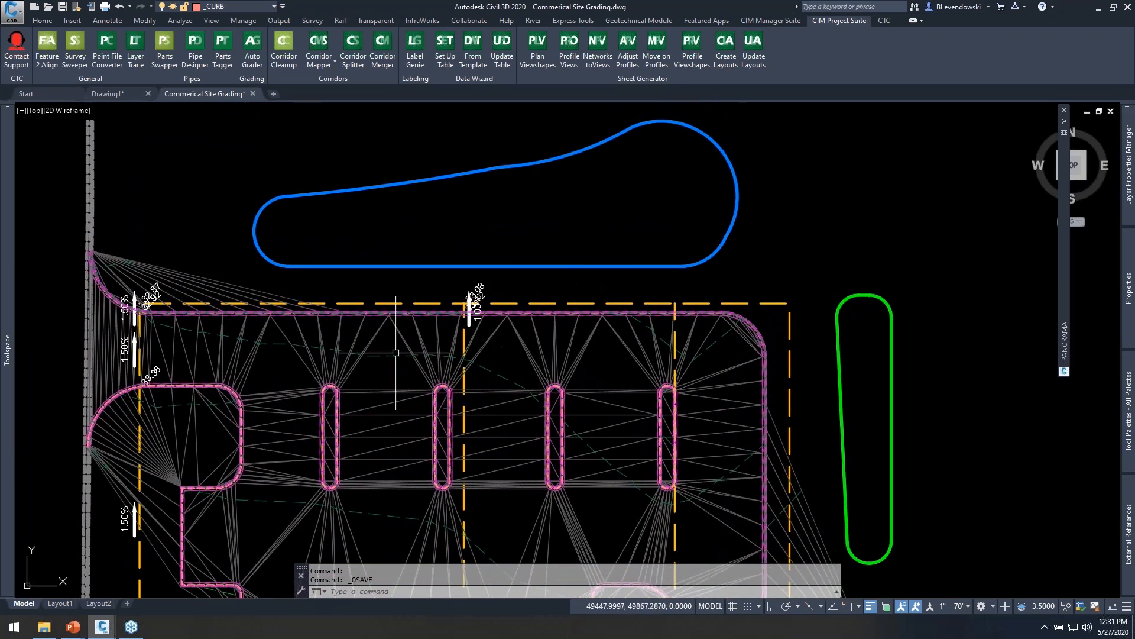
pyautogui.moveTo(373, 354)
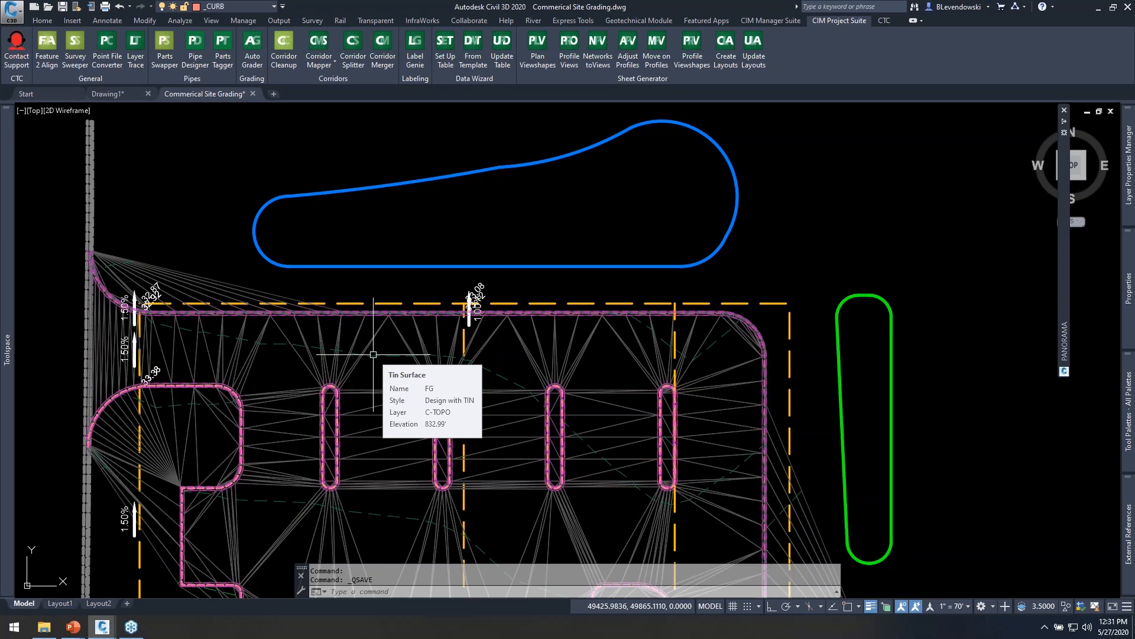
pyautogui.moveTo(373, 385); pyautogui.dragTo(418, 339, button='middle')
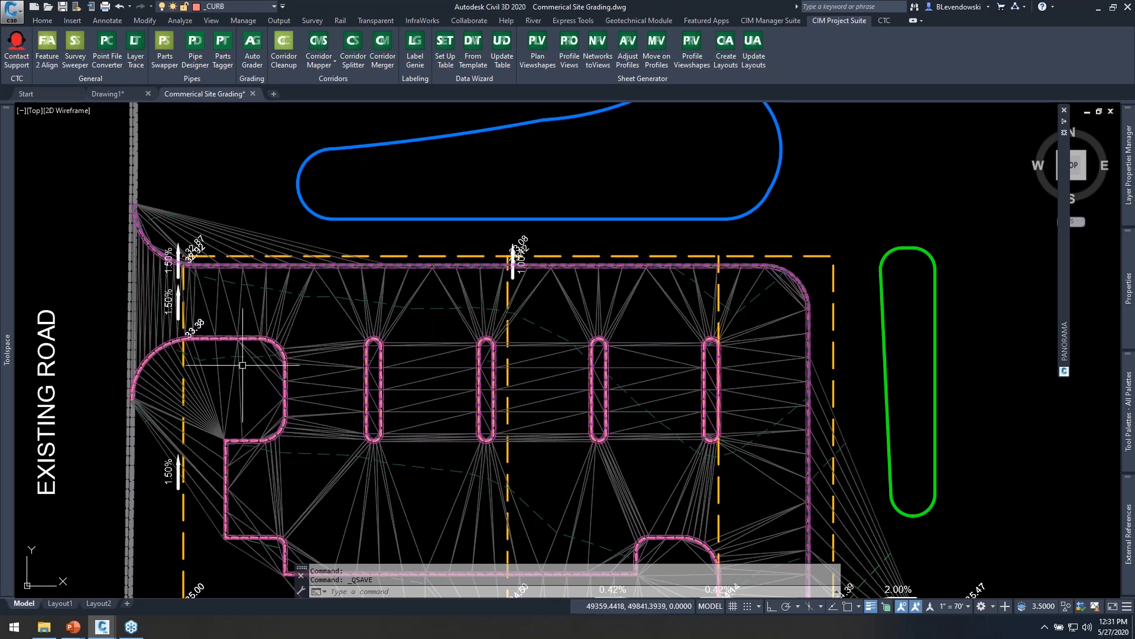
pyautogui.scroll(2, 212, 354)
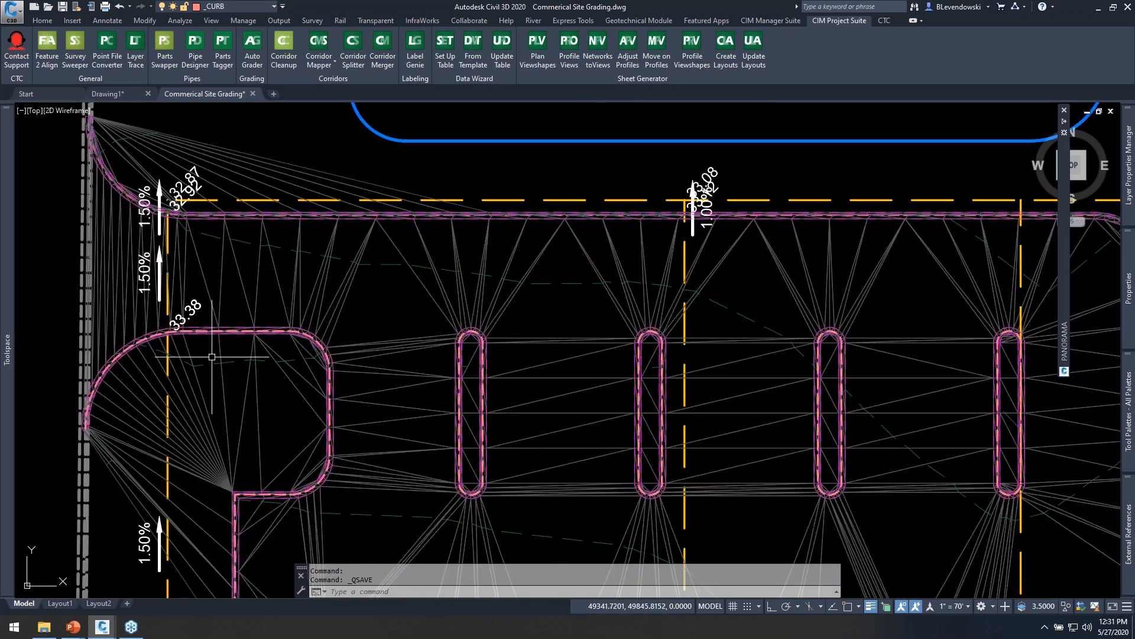
pyautogui.moveTo(215, 356)
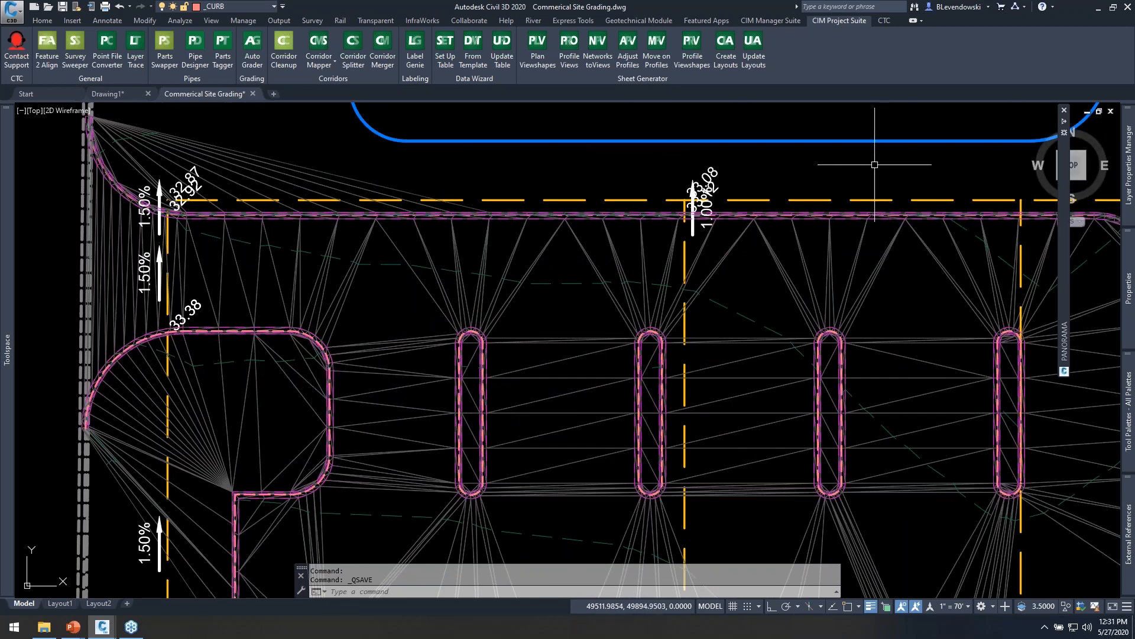
pyautogui.moveTo(879, 168); pyautogui.dragTo(558, 350, button='middle')
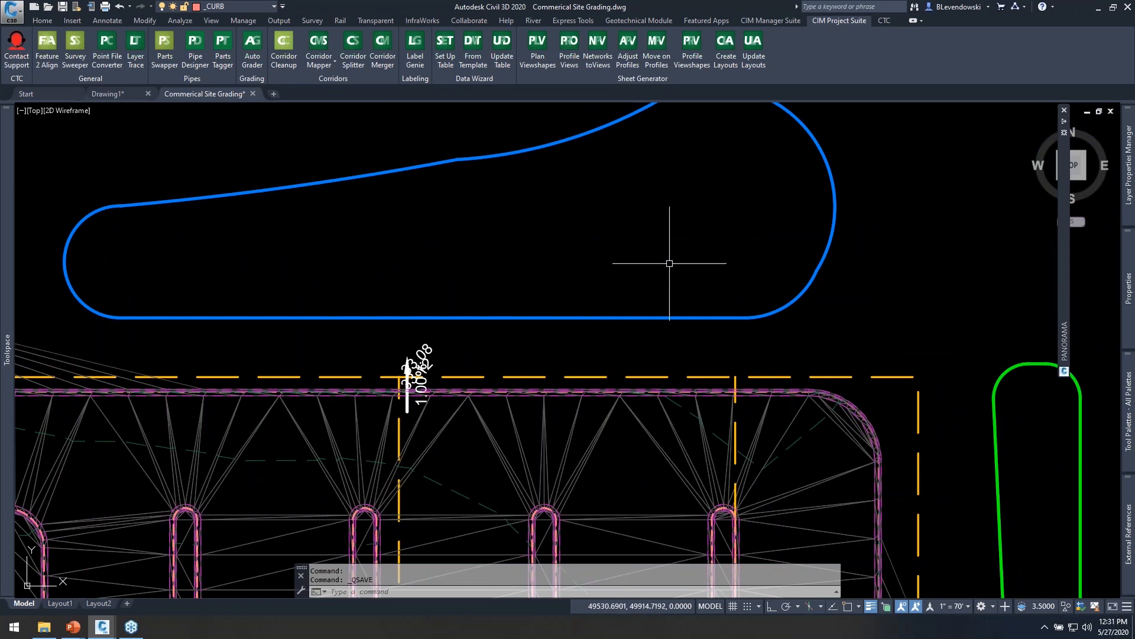
pyautogui.scroll(-2, 703, 260)
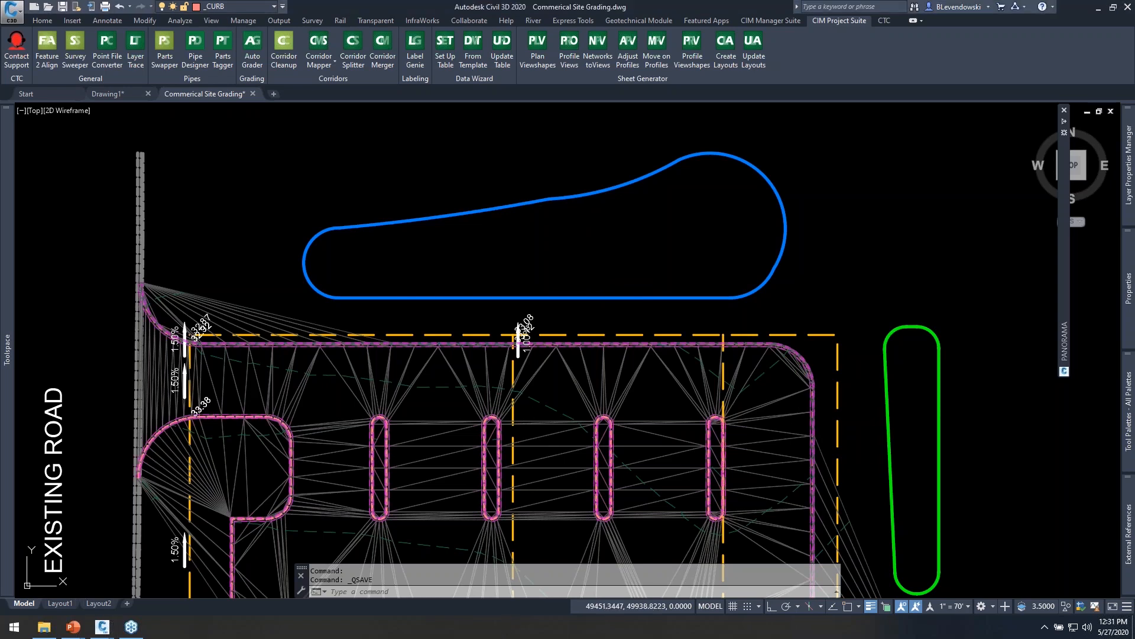
pyautogui.click(527, 172)
pyautogui.click(476, 237)
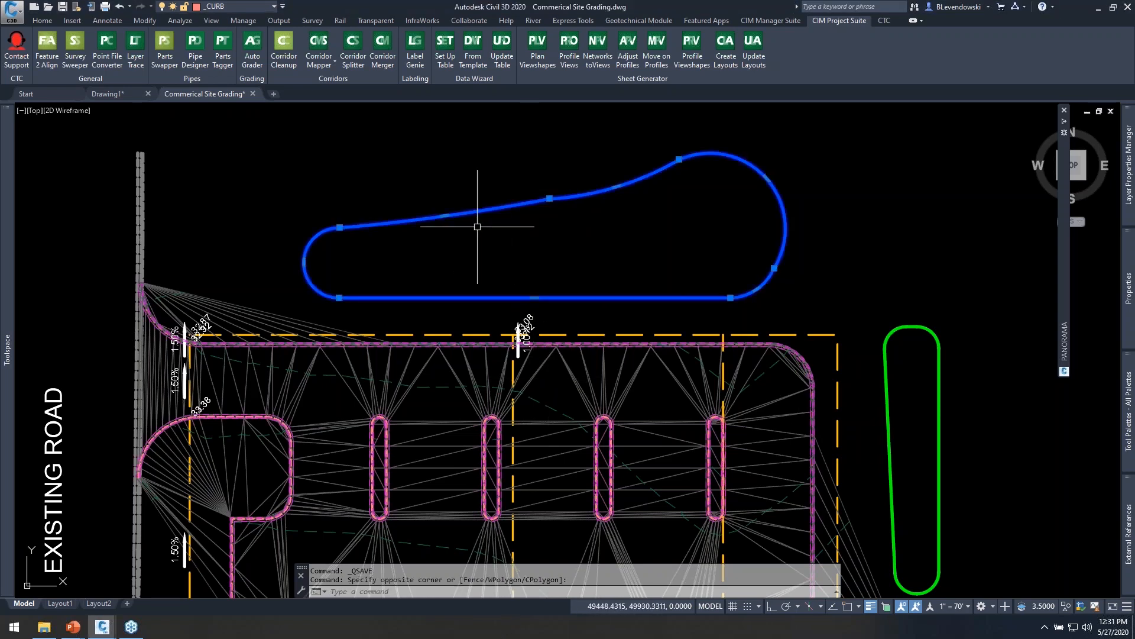
pyautogui.press('Escape')
pyautogui.press('Escape')
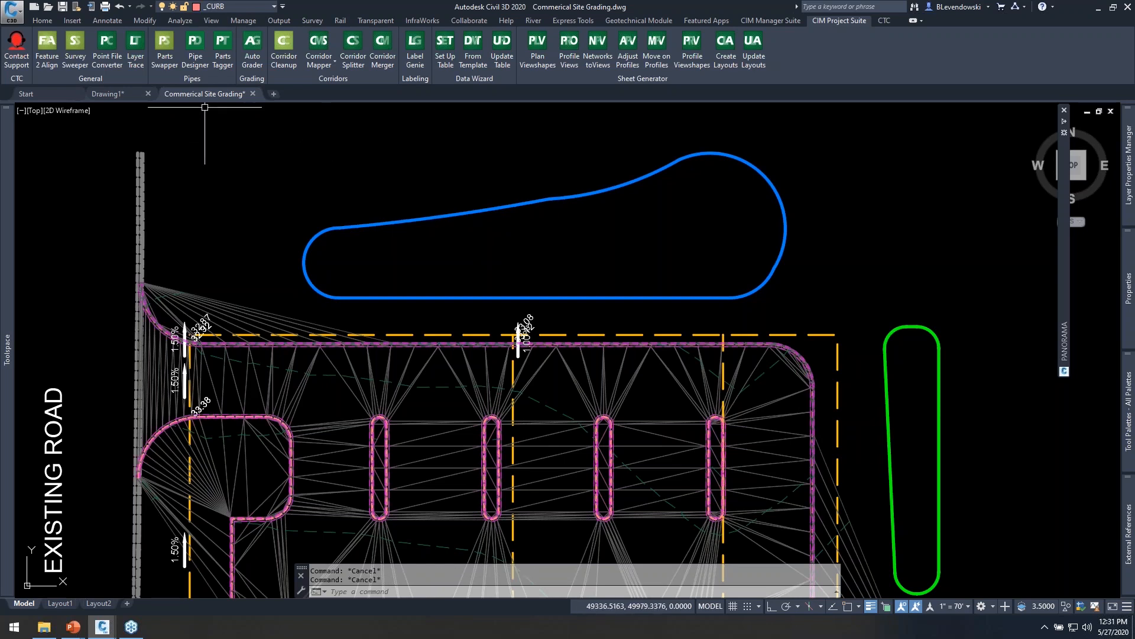
# - Convert the closed blue outline north of the lot to a feature line in the Grid and Parent site with the SECONDARY style
pyautogui.click(42, 21)
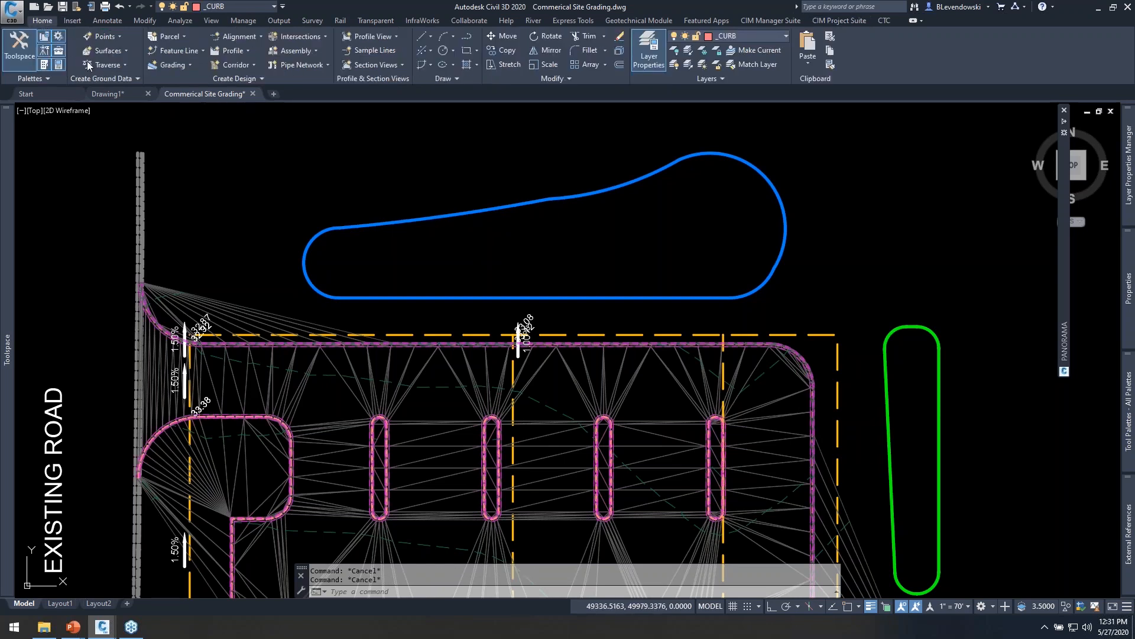
pyautogui.click(188, 51)
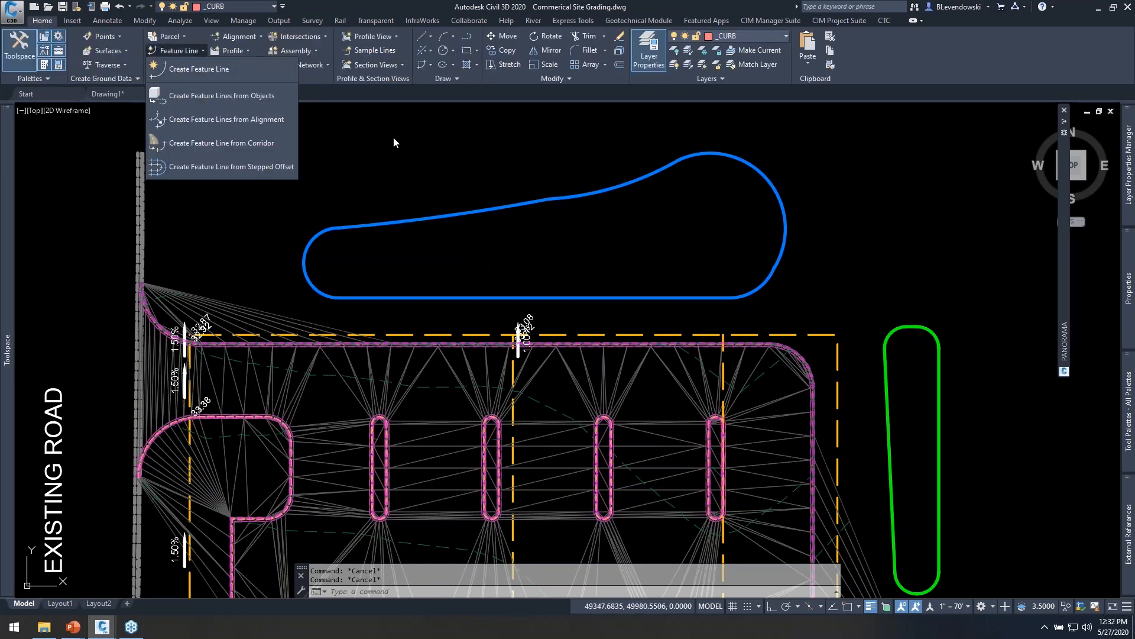
pyautogui.click(217, 97)
pyautogui.click(486, 163)
pyautogui.click(413, 291)
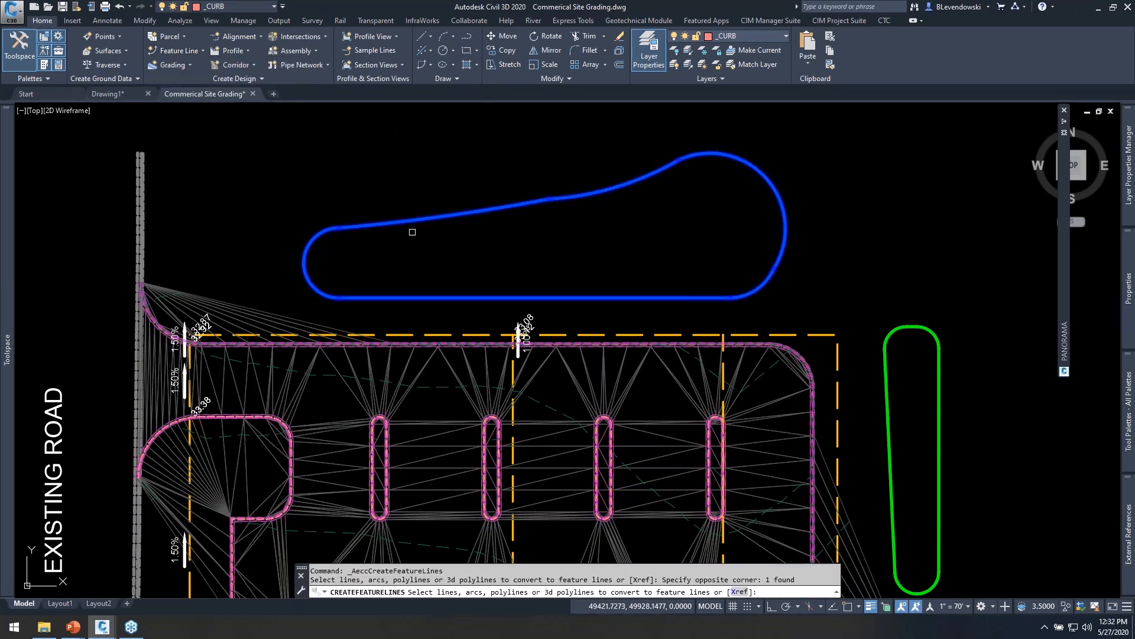
pyautogui.press('Return')
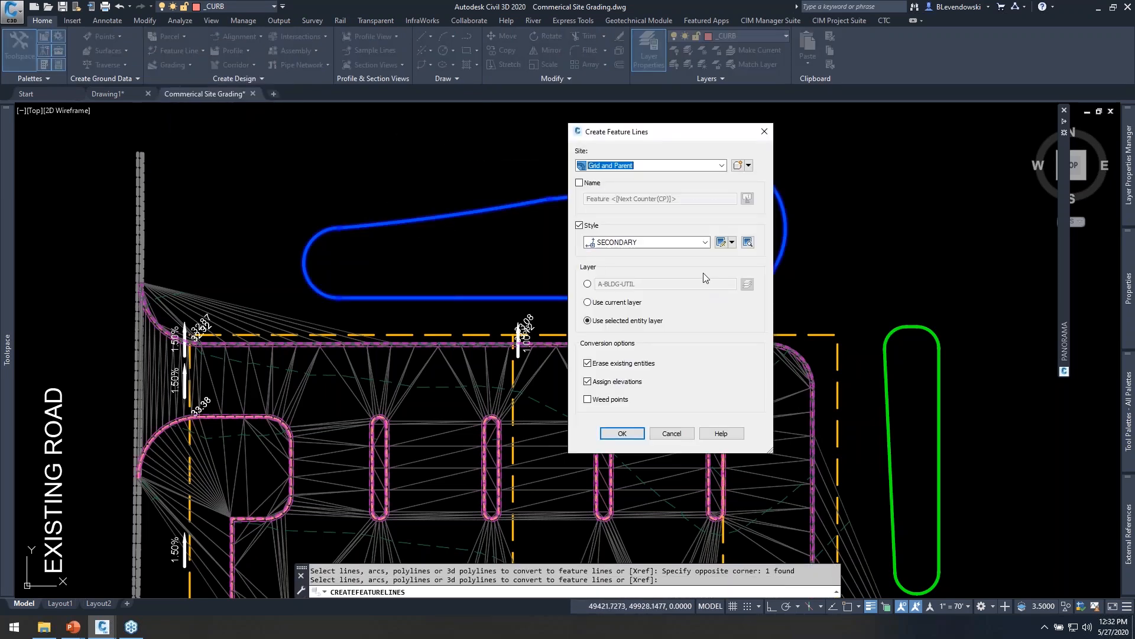
pyautogui.click(668, 242)
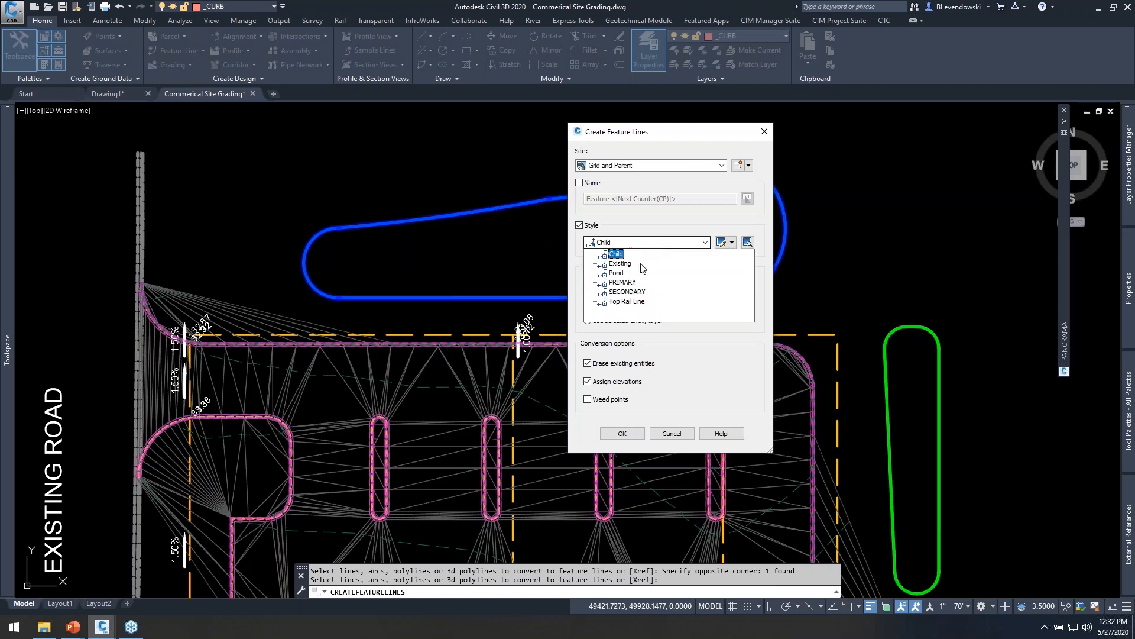
pyautogui.click(692, 294)
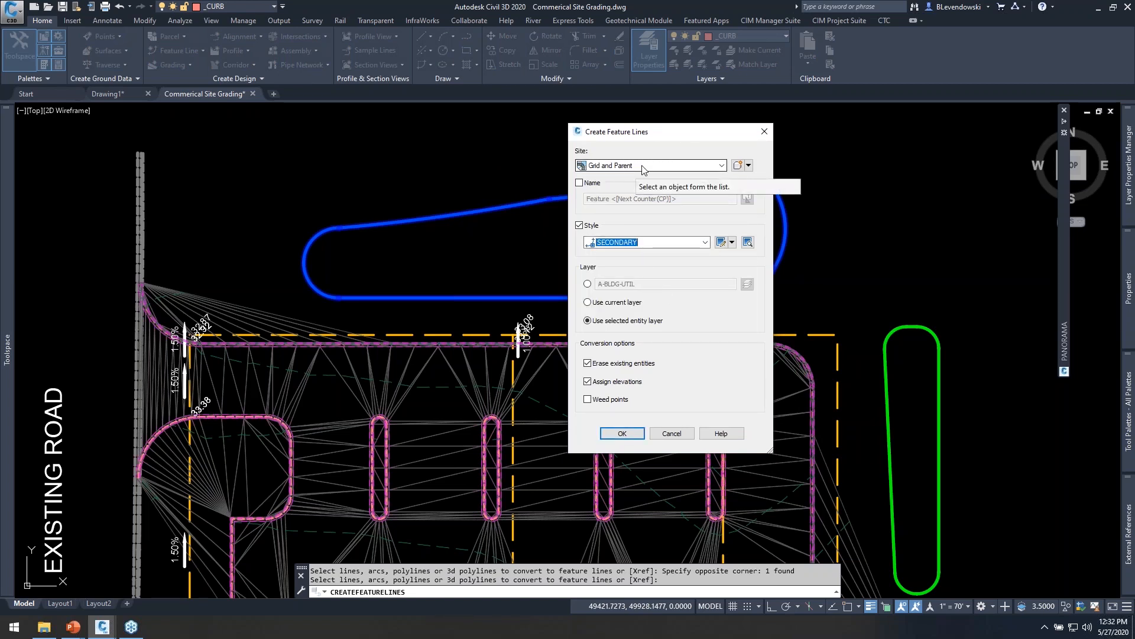
pyautogui.click(622, 434)
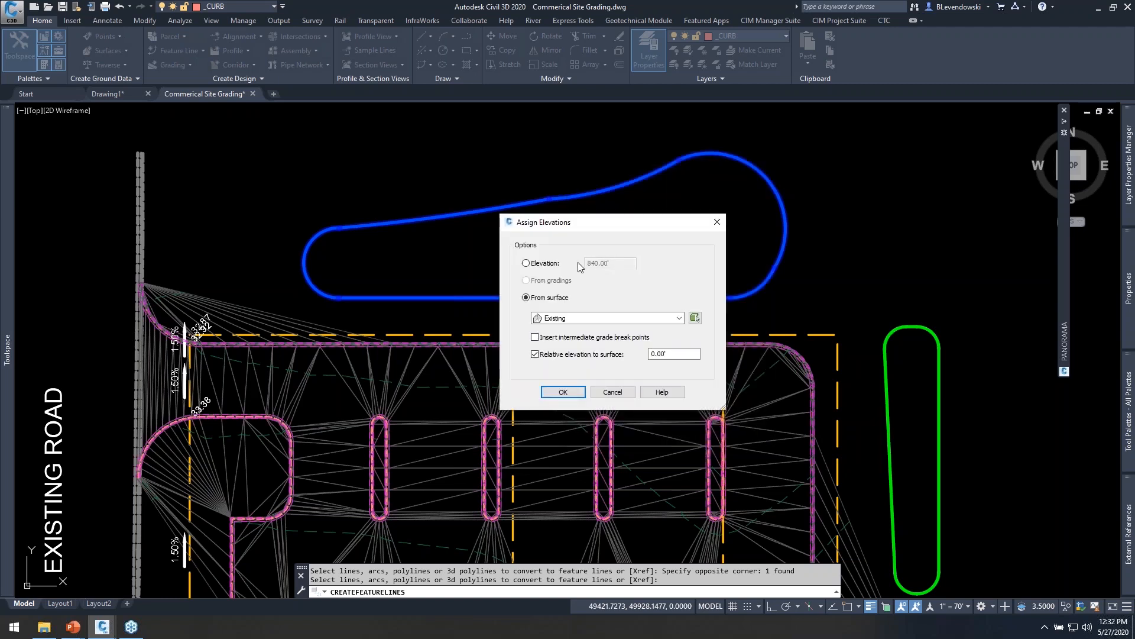
# - Assign the blue outline's feature line a fixed elevation instead of elevations from the Existing surface
pyautogui.click(526, 263)
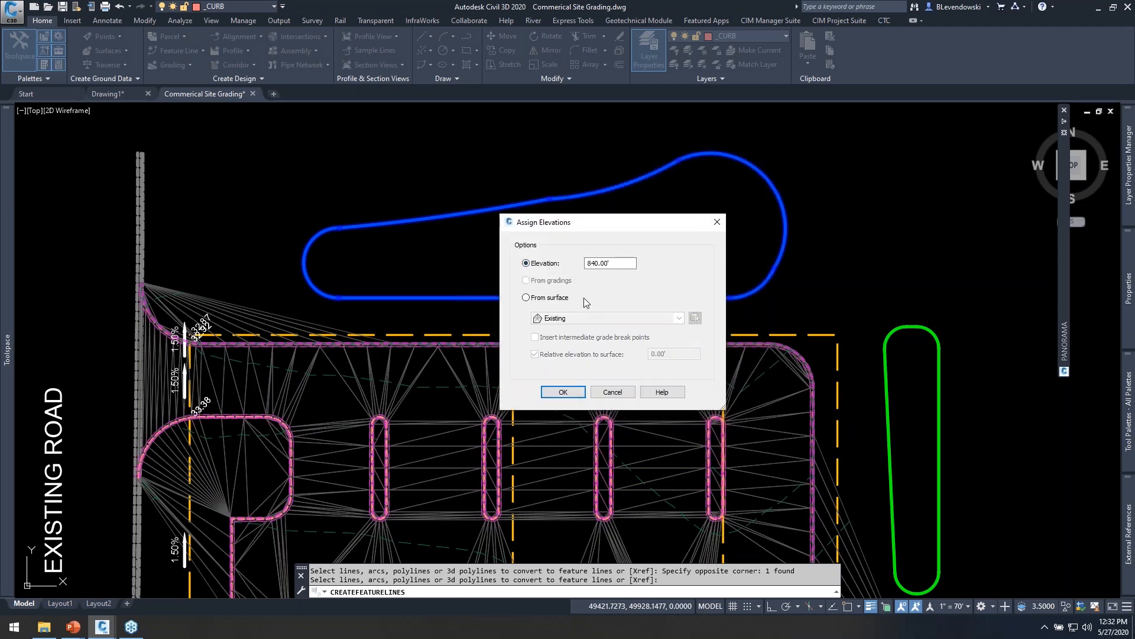
pyautogui.press('Tab')
pyautogui.write('8')
pyautogui.click(563, 392)
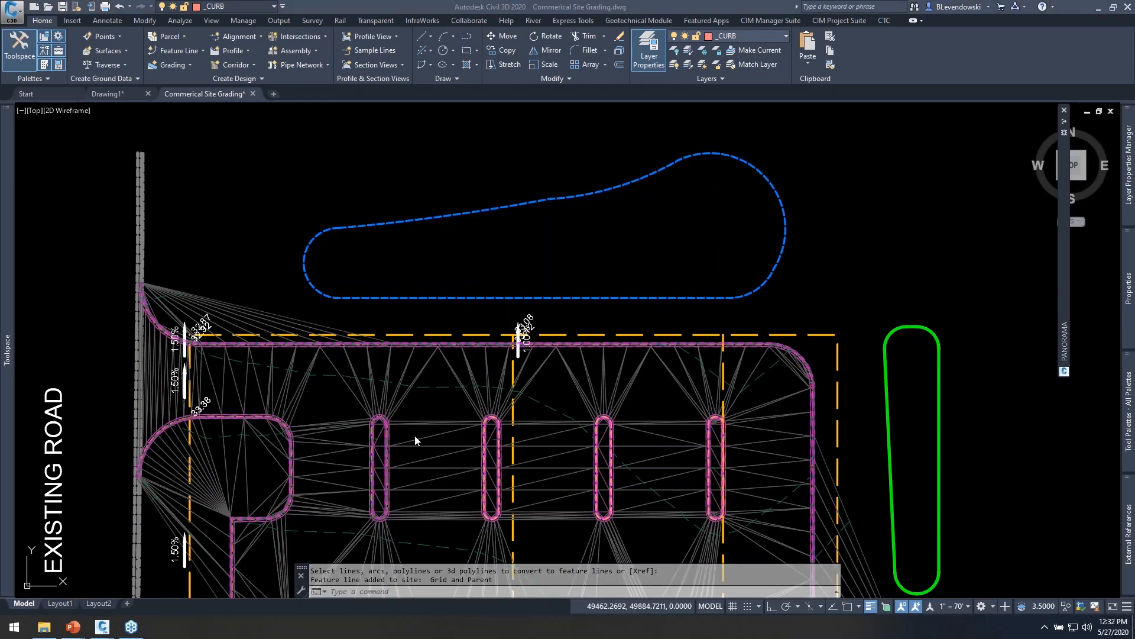
# - Check the surface elevations along the lot's north curb and review the "curb" family's parent selection and children in Auto Grader
pyautogui.scroll(2, 447, 376)
pyautogui.scroll(2, 450, 372)
pyautogui.moveTo(468, 341)
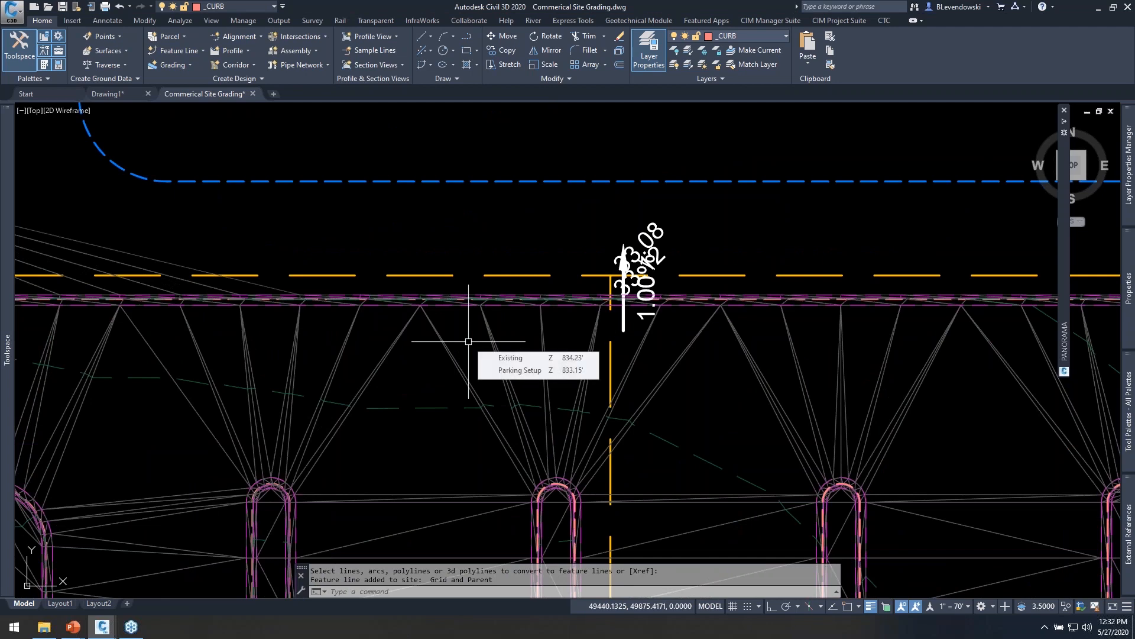
pyautogui.scroll(-4, 469, 341)
pyautogui.moveTo(601, 215); pyautogui.dragTo(548, 229, button='middle')
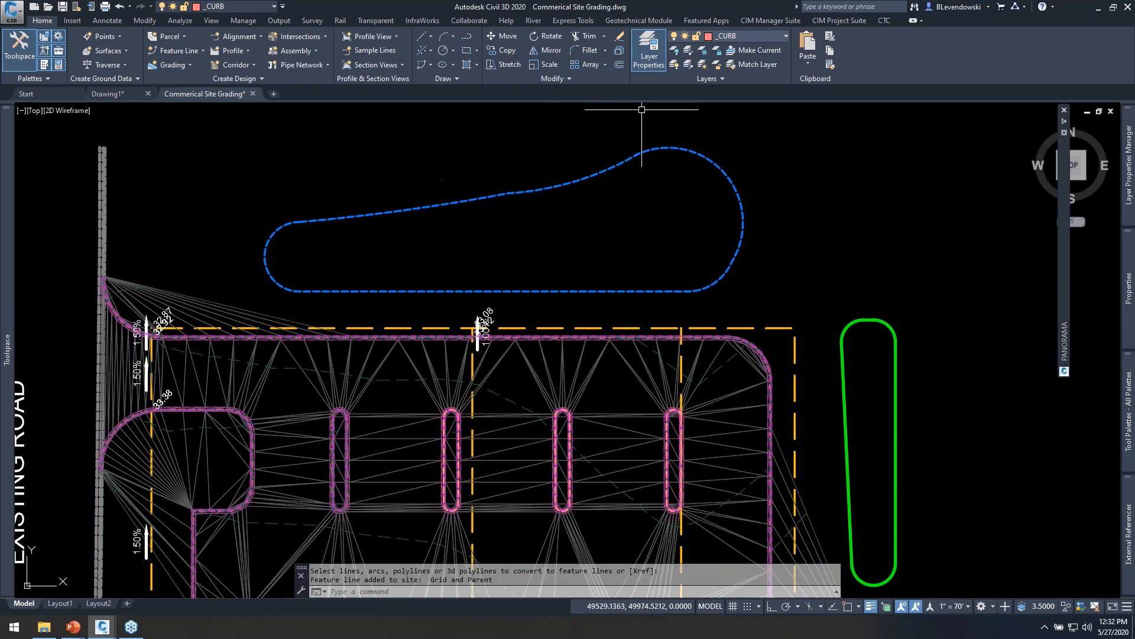
pyautogui.click(840, 23)
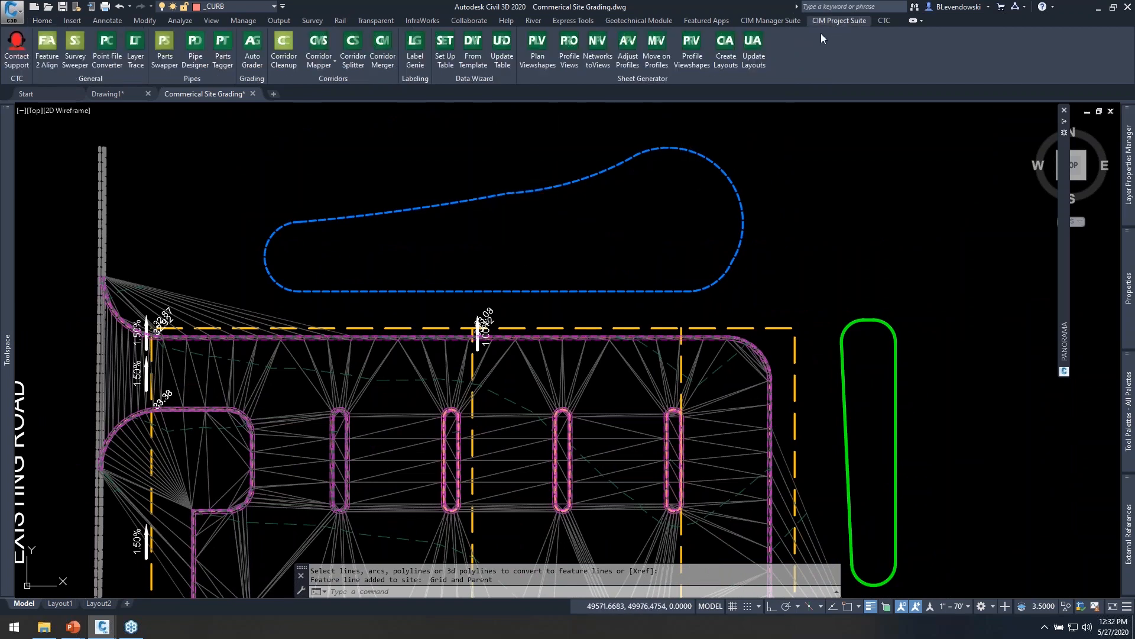
pyautogui.click(252, 56)
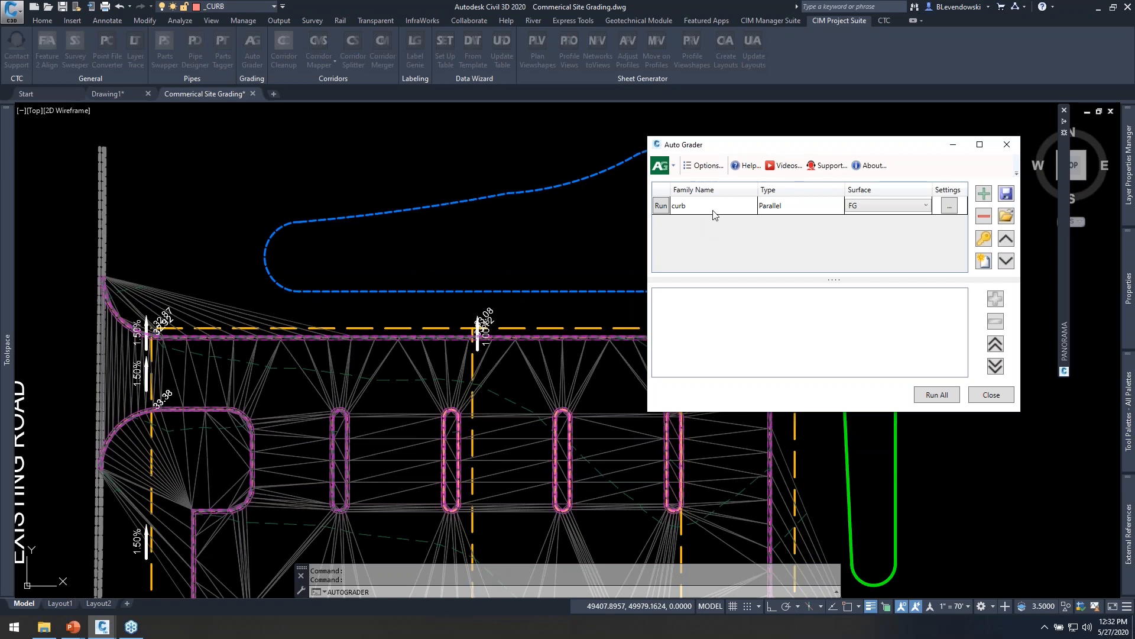
pyautogui.click(736, 208)
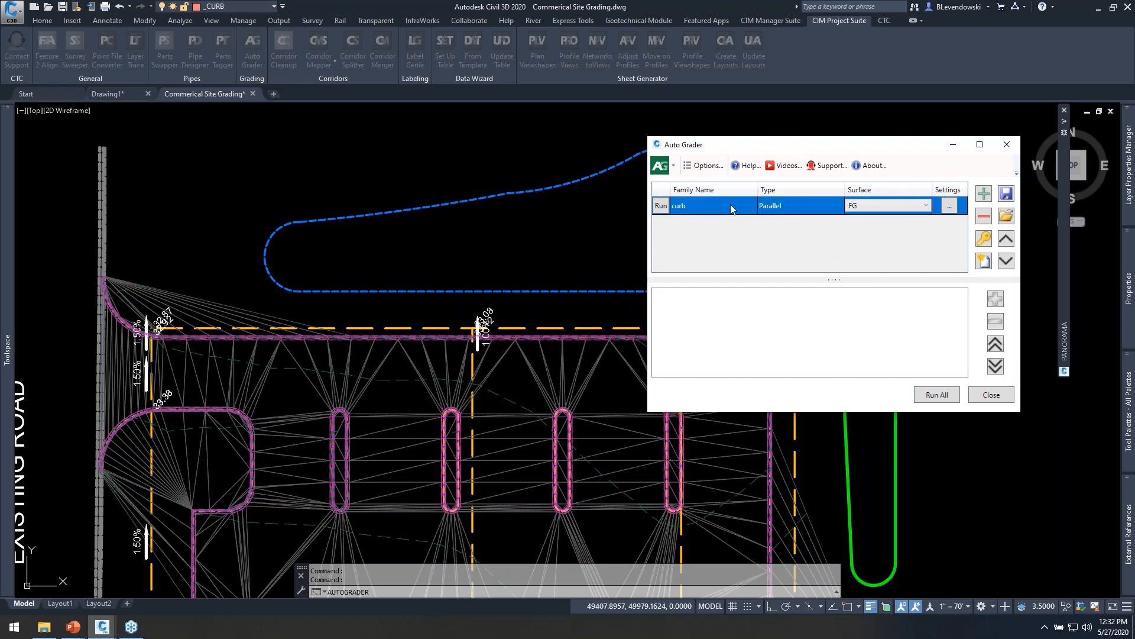
pyautogui.click(984, 239)
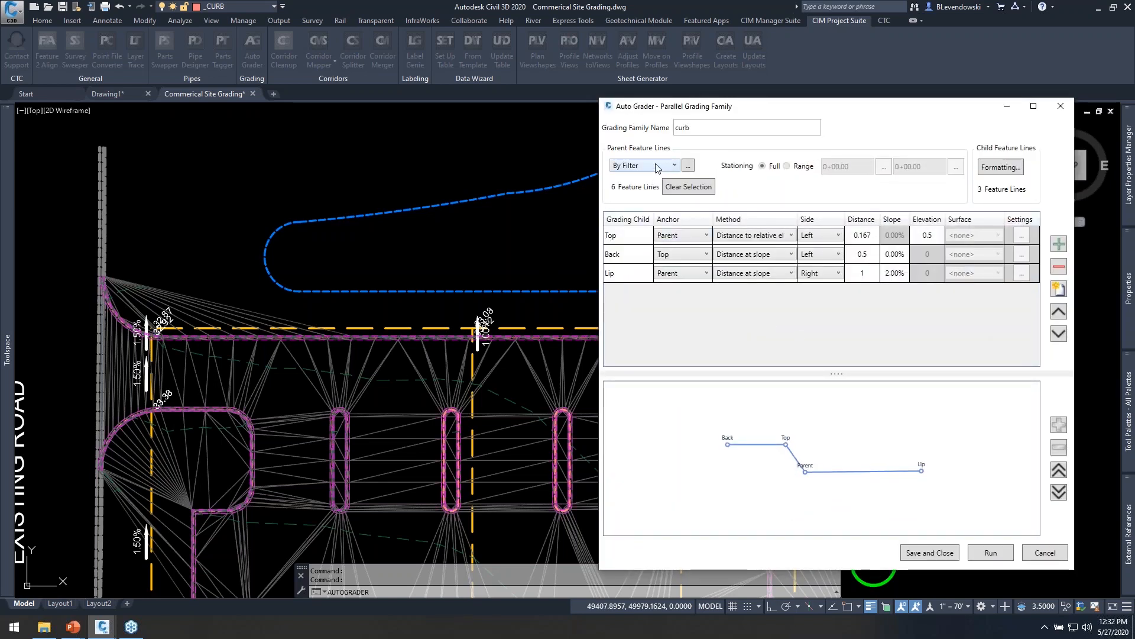
pyautogui.click(656, 167)
pyautogui.click(1048, 553)
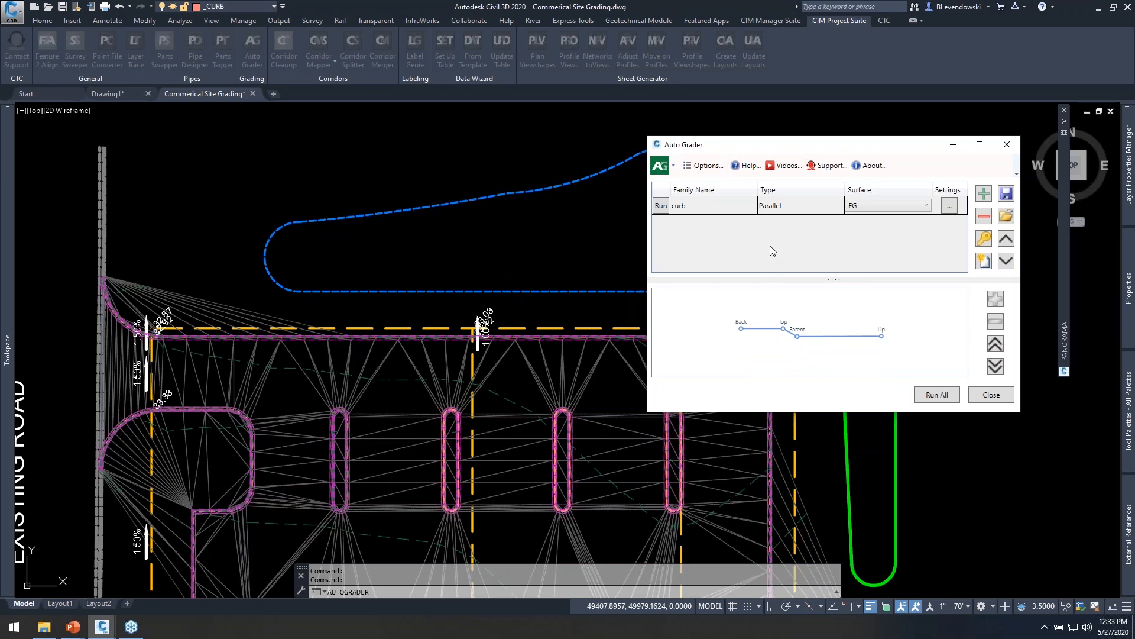
# - Add a new Parallel grading family and name it "Pond"
pyautogui.moveTo(821, 155); pyautogui.dragTo(747, 142)
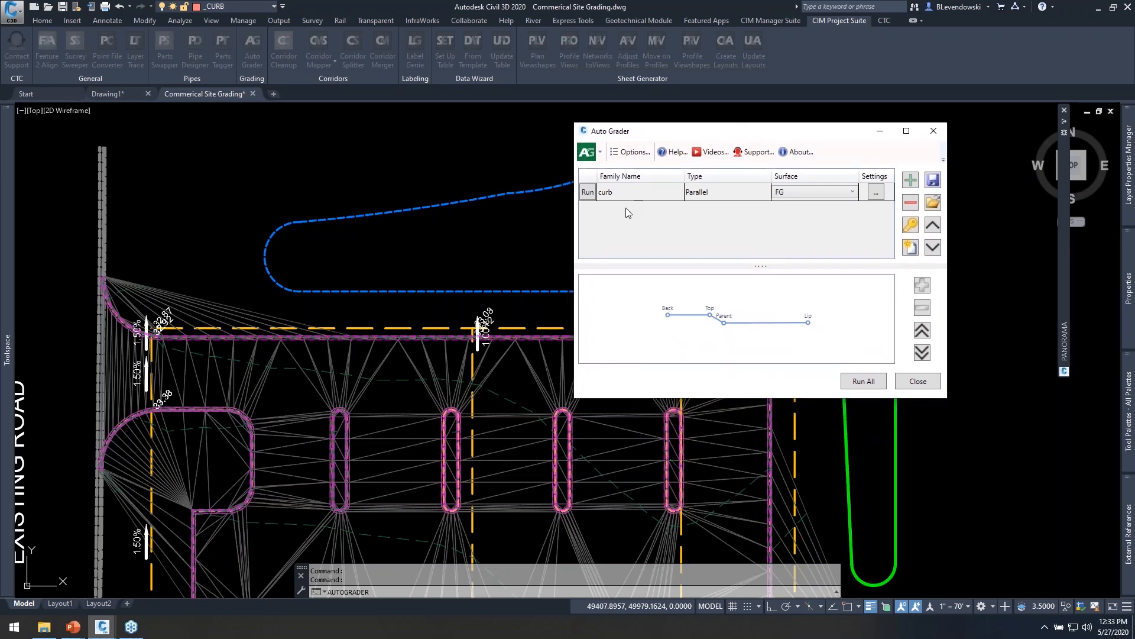
pyautogui.click(647, 193)
pyautogui.click(911, 181)
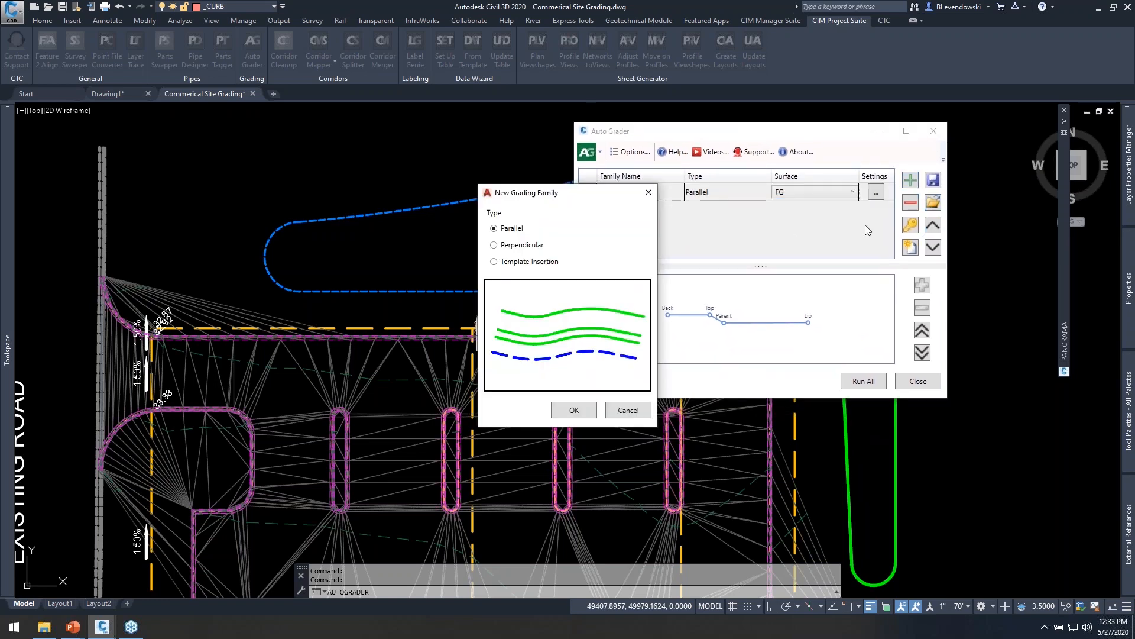
pyautogui.click(583, 411)
pyautogui.hotkey('ctrl', 'a')
pyautogui.write('P')
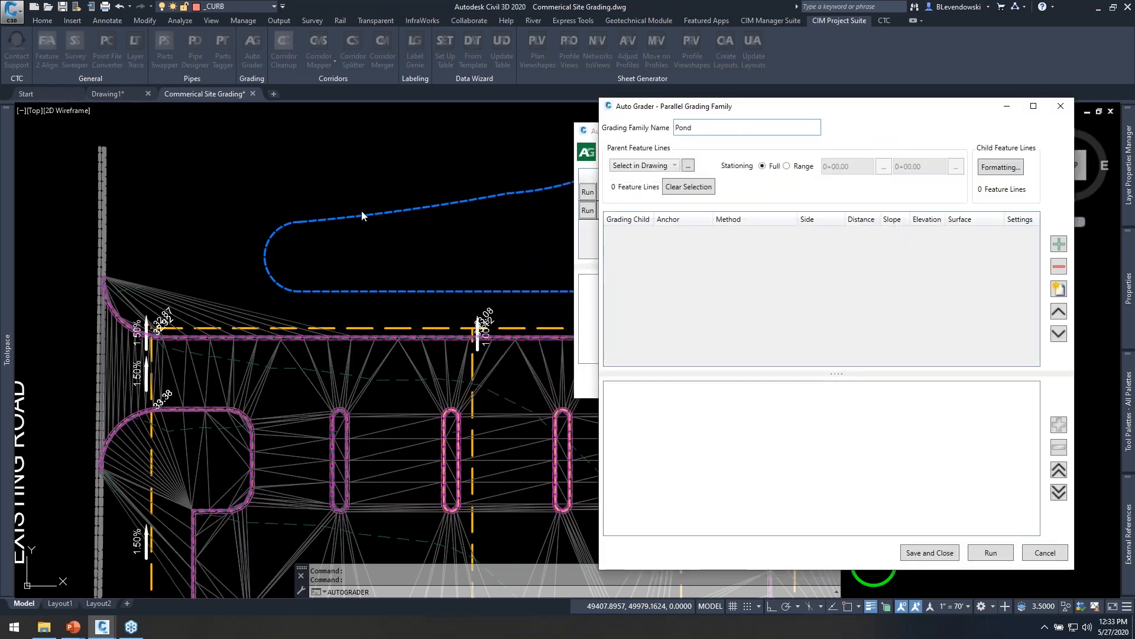
# - Assign the blue outline feature line north of the lot as the Pond family's parent, selected in the drawing
pyautogui.click(674, 167)
pyautogui.click(675, 167)
pyautogui.click(689, 166)
pyautogui.click(544, 189)
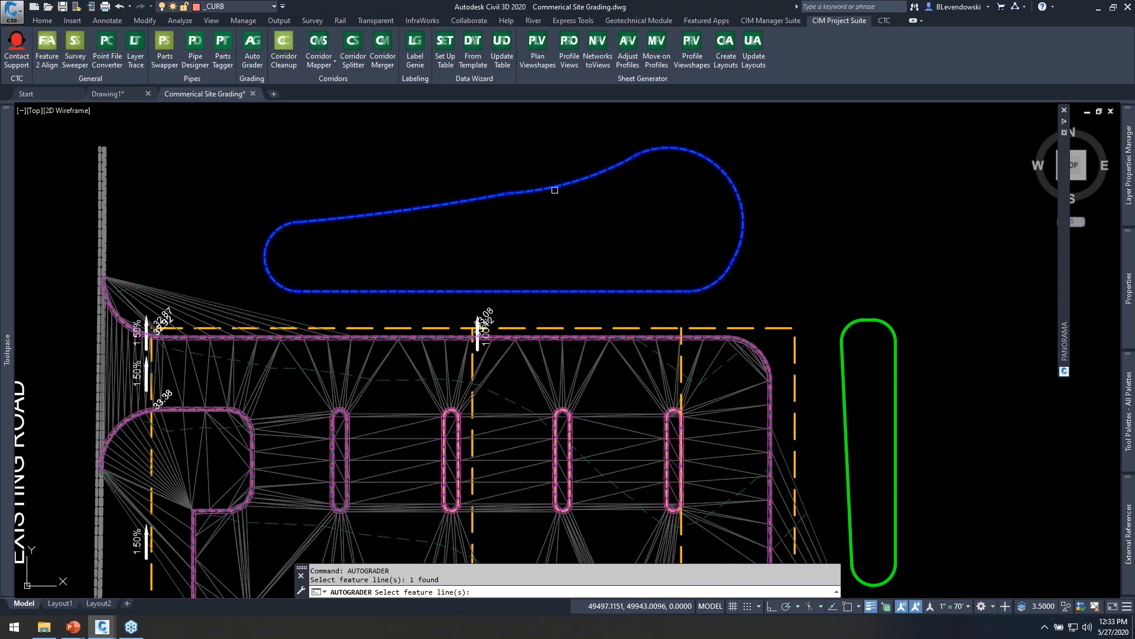
pyautogui.press('Return')
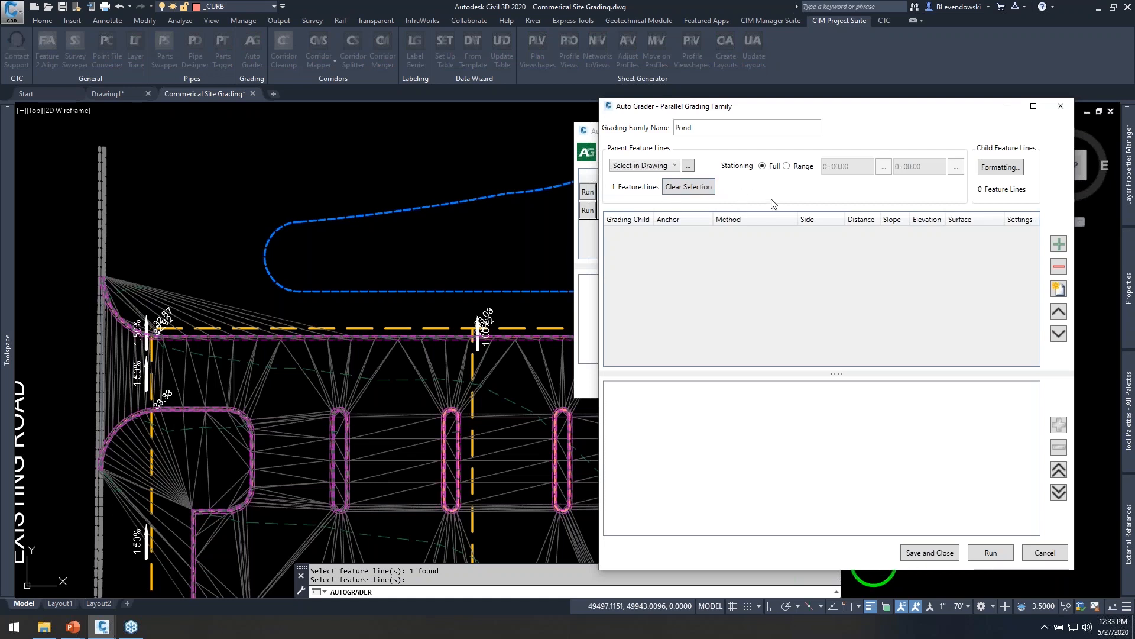
# - Add a grading child named "slope" that runs inwards from the parent for a distance of 8 at -33% slope
pyautogui.click(1059, 243)
pyautogui.click(632, 237)
pyautogui.write('a')
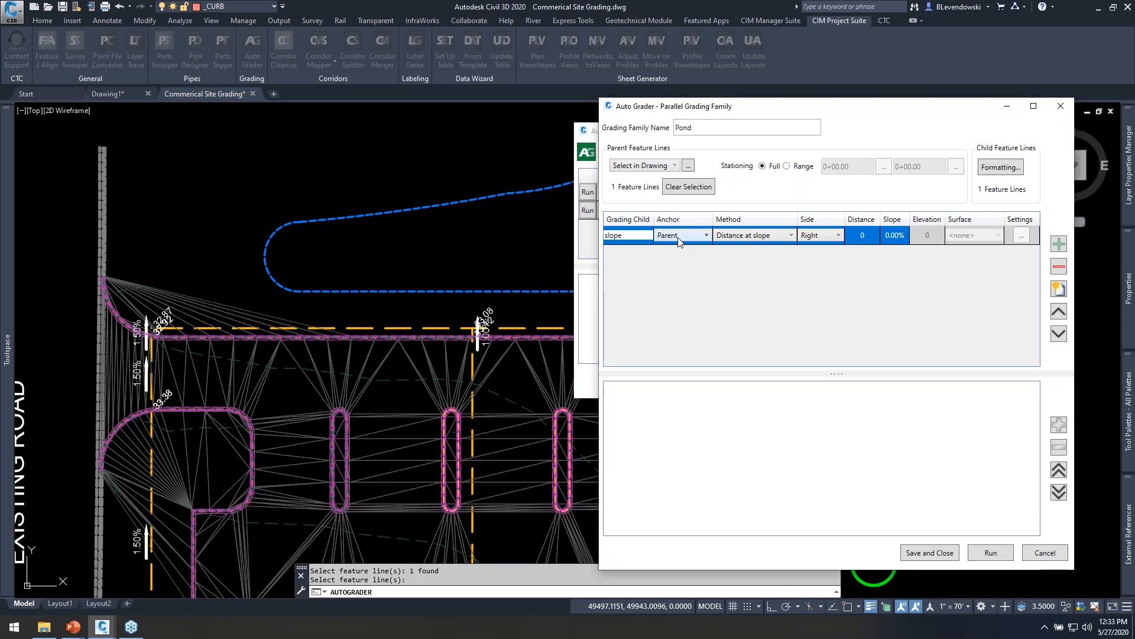
pyautogui.click(822, 236)
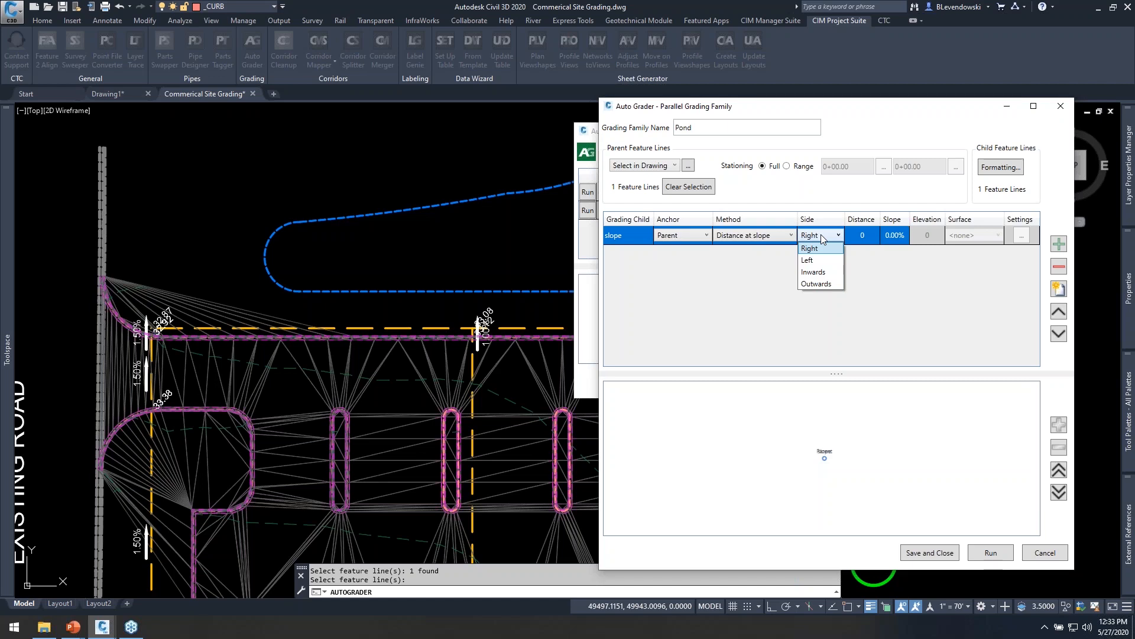
pyautogui.click(804, 273)
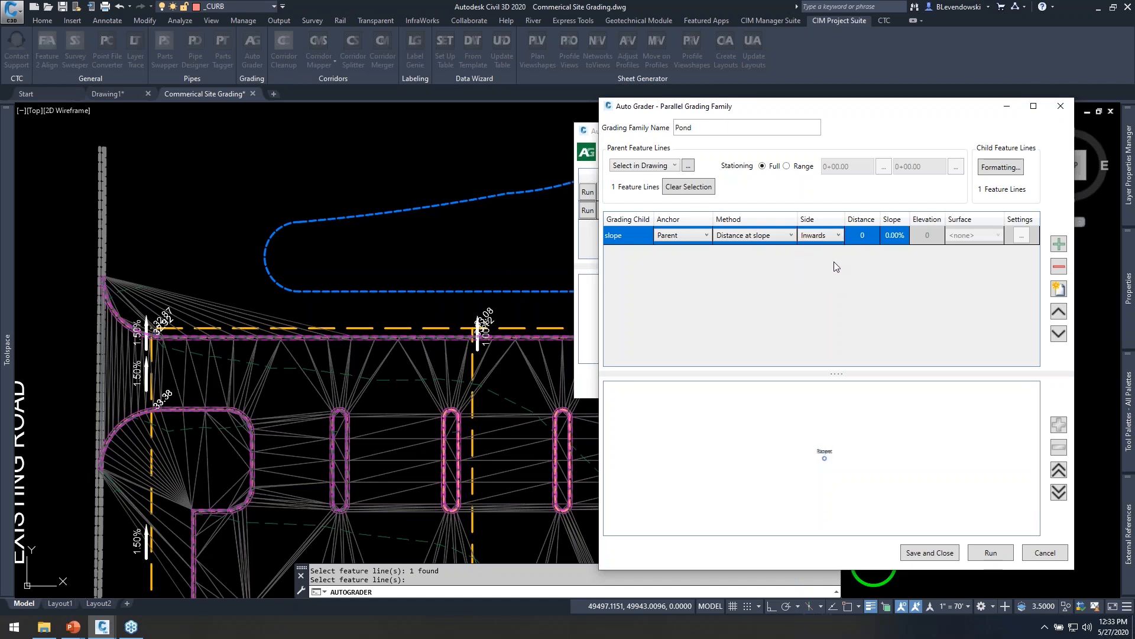
pyautogui.click(868, 236)
pyautogui.write('8')
pyautogui.click(896, 235)
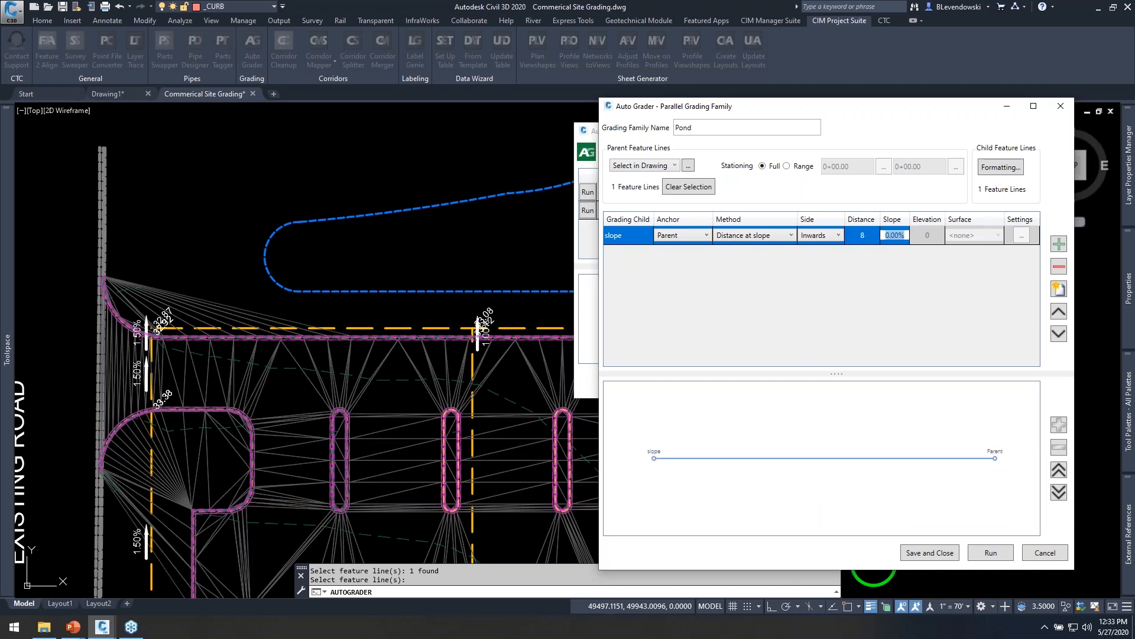
pyautogui.press('BackSpace')
pyautogui.click(865, 279)
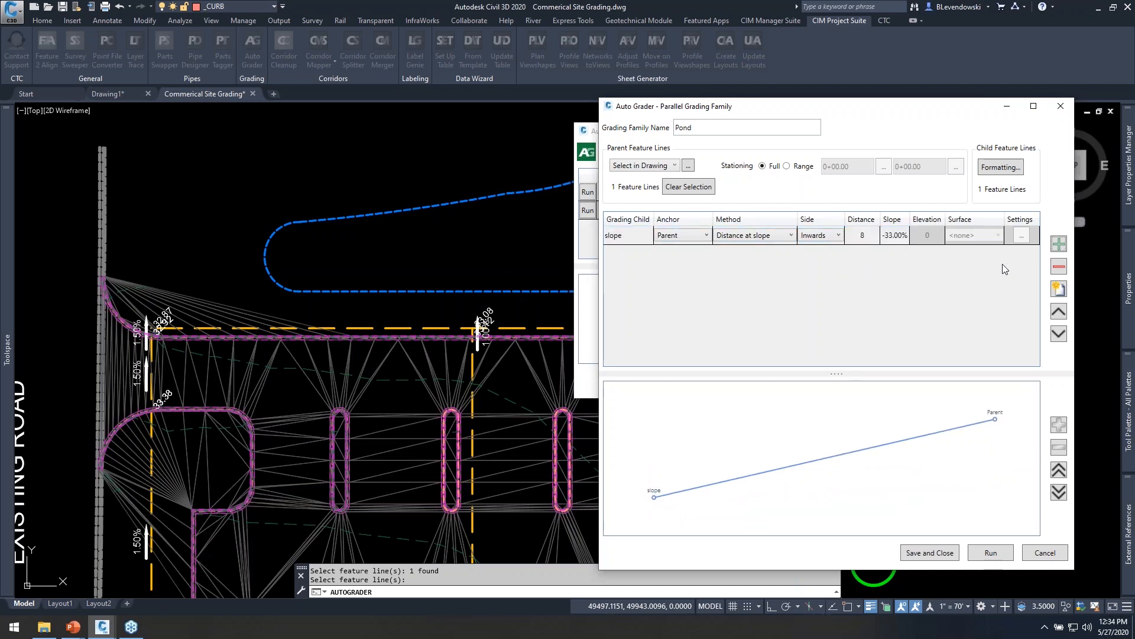
# - Add a grading child named "bench" that runs inwards from "slope" for a distance of 2 at -10% slope
pyautogui.click(1059, 243)
pyautogui.click(631, 254)
pyautogui.write('bench')
pyautogui.press('Return')
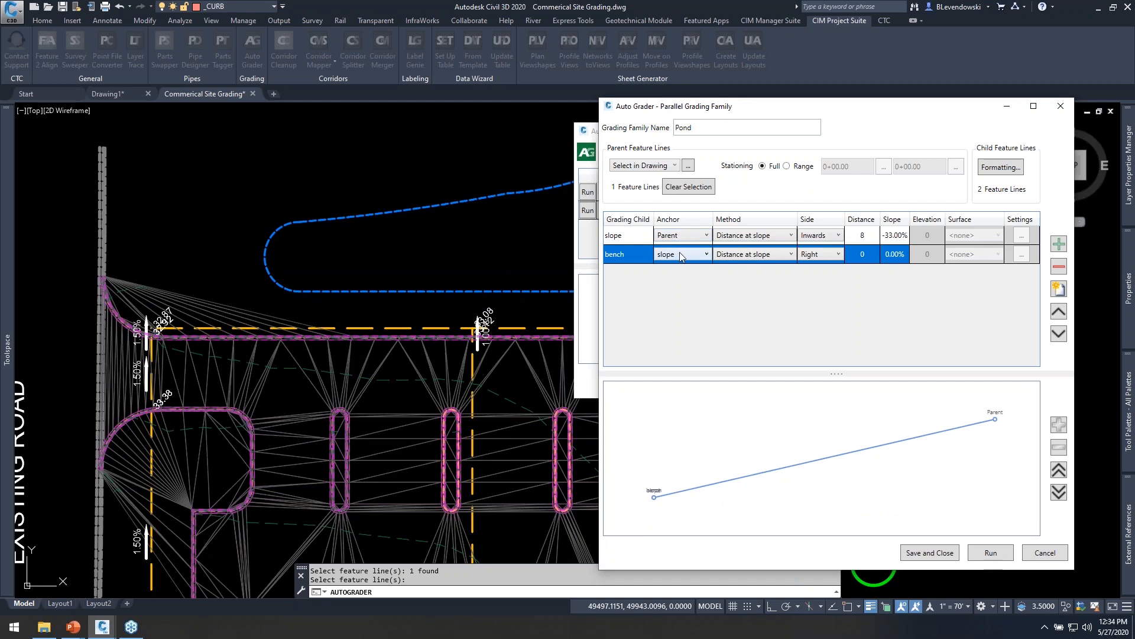
pyautogui.click(818, 257)
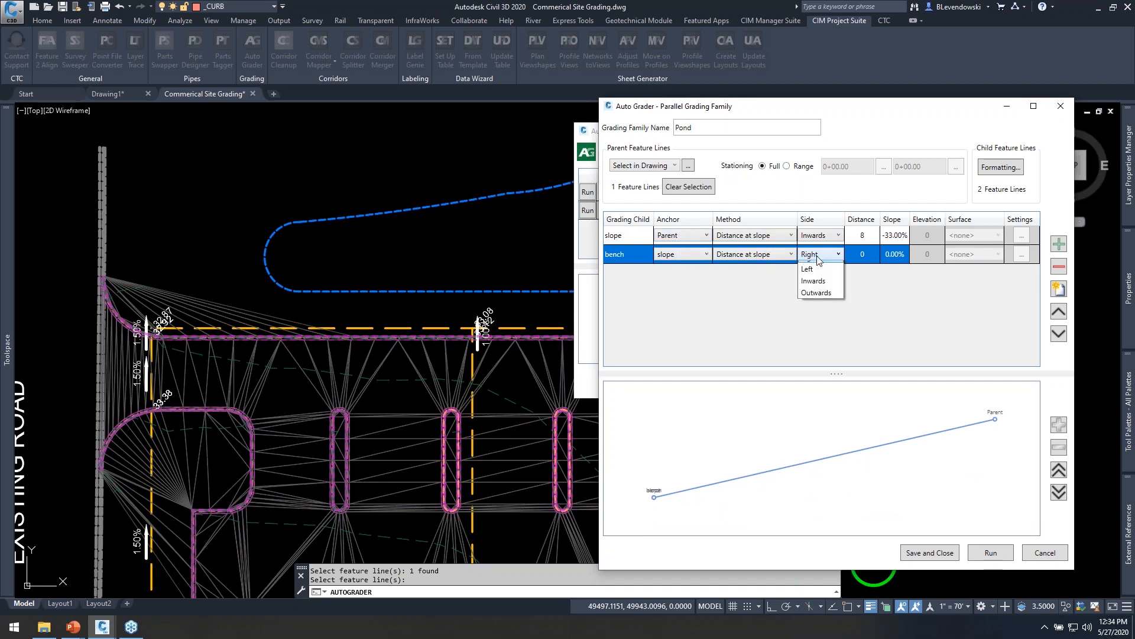
pyautogui.click(815, 281)
pyautogui.click(867, 255)
pyautogui.write('2')
pyautogui.click(905, 258)
pyautogui.write('-0')
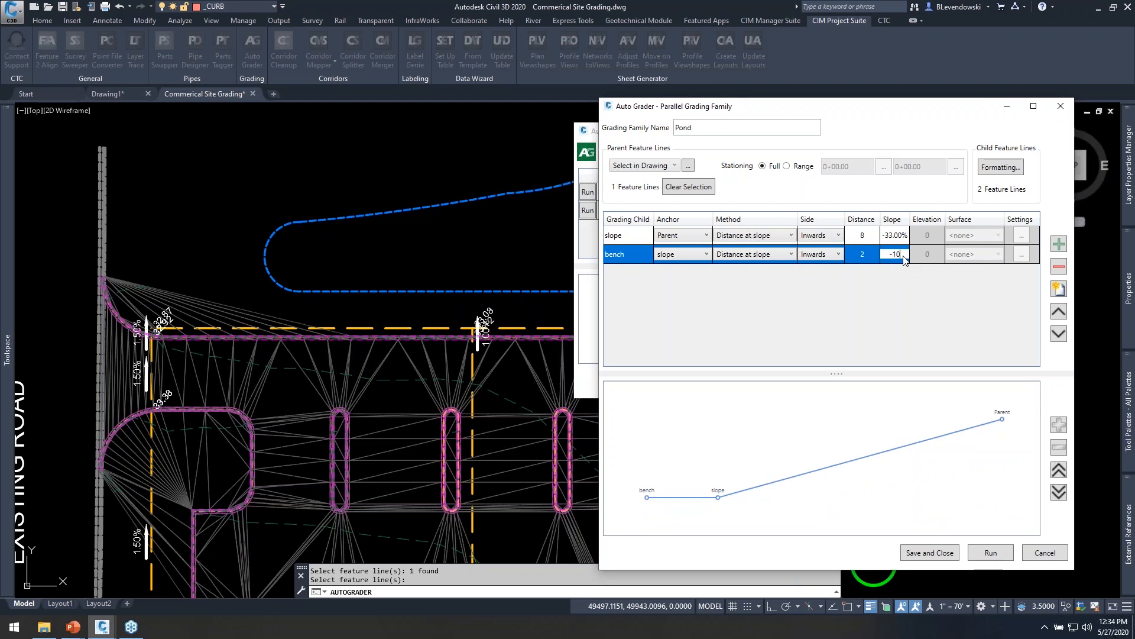
pyautogui.press('Return')
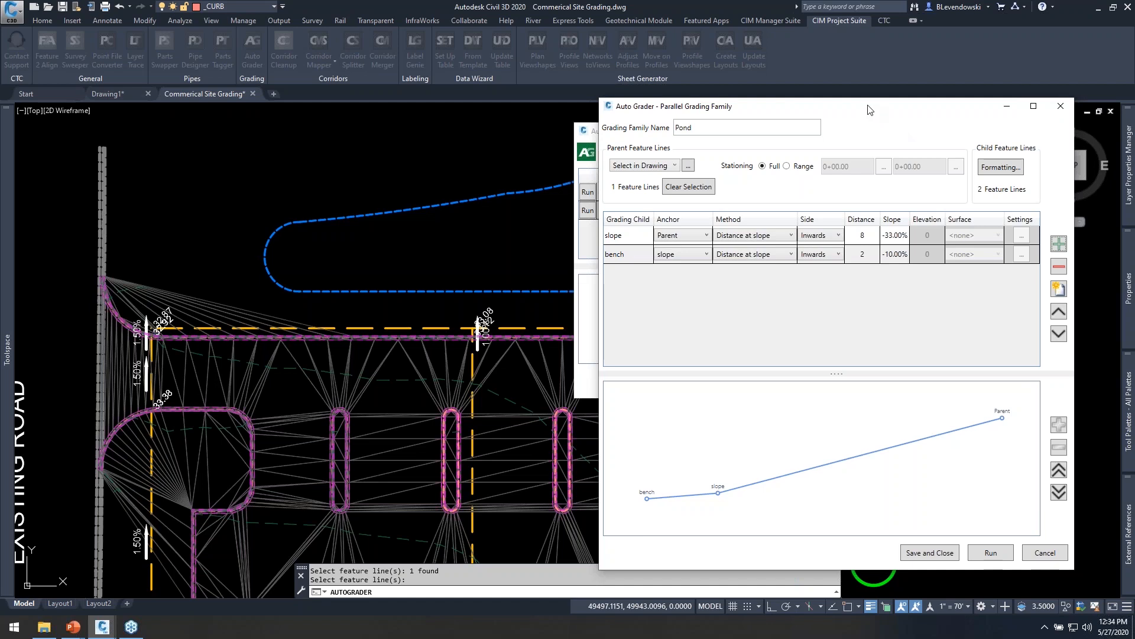
# - Add a third grading child anchored to "bench" and name it "slope2"
pyautogui.moveTo(882, 112); pyautogui.dragTo(875, 84)
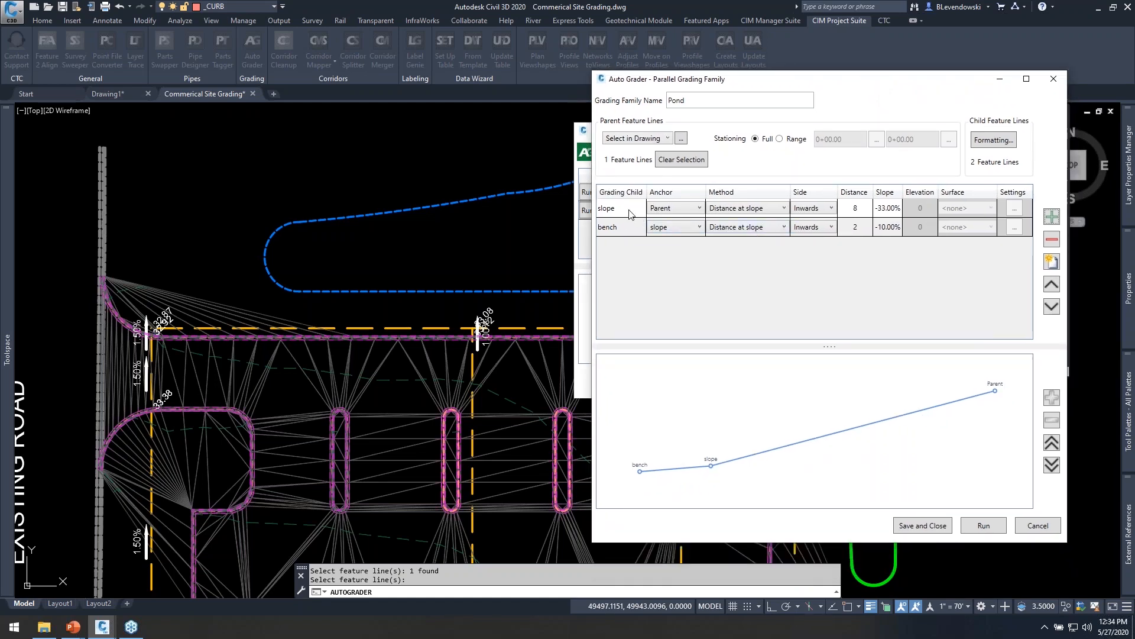
pyautogui.click(1048, 221)
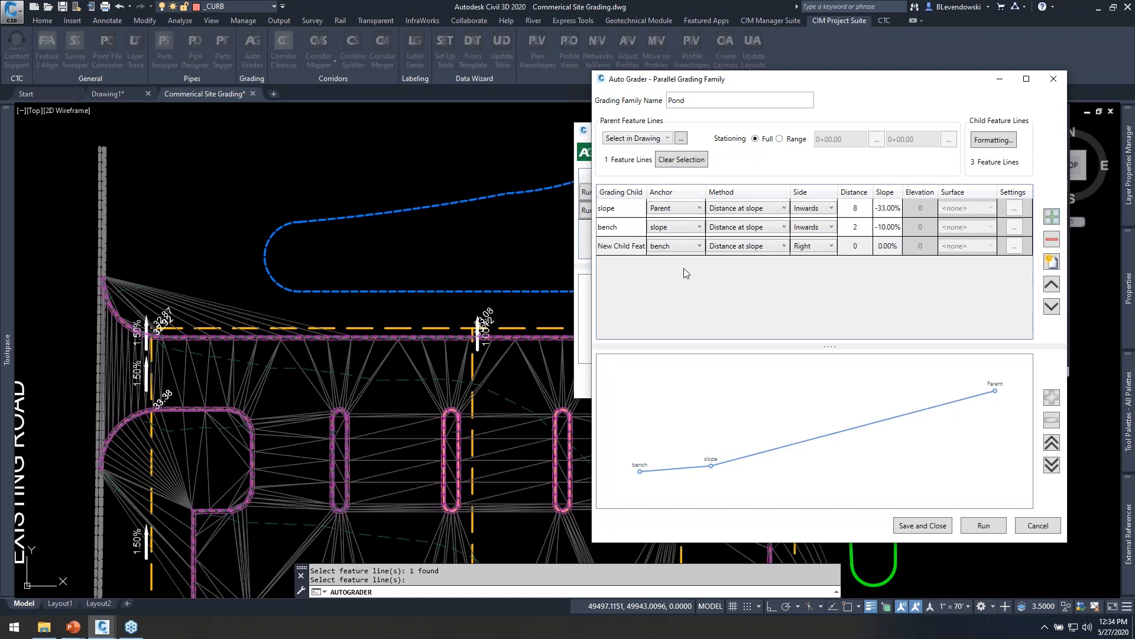
pyautogui.click(631, 248)
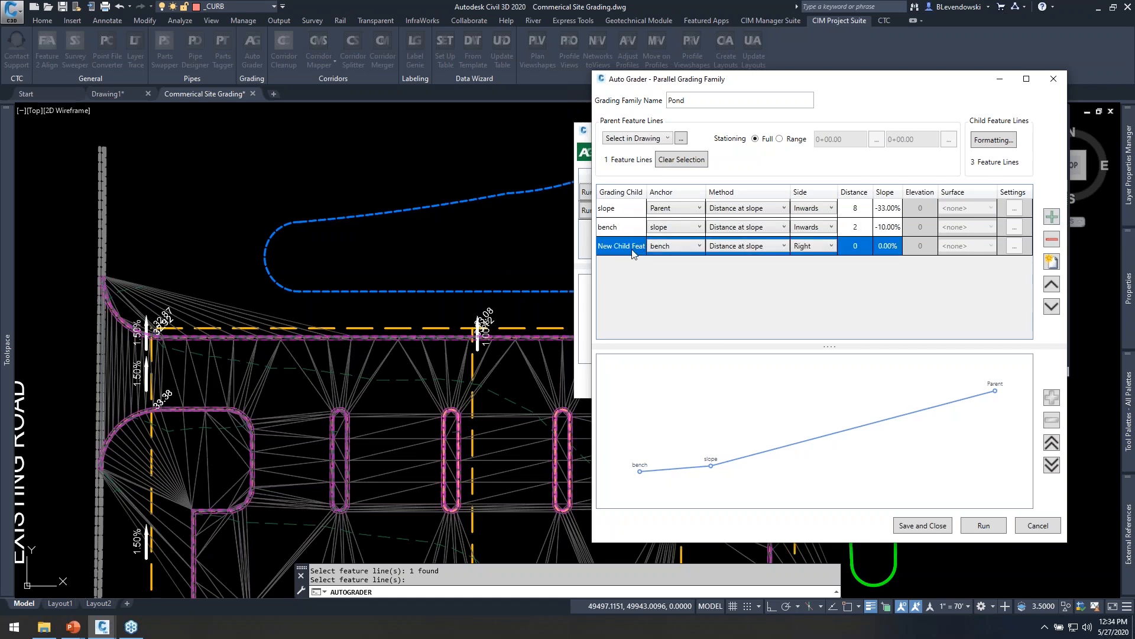
pyautogui.click(632, 251)
pyautogui.write('slope2')
pyautogui.press('Return')
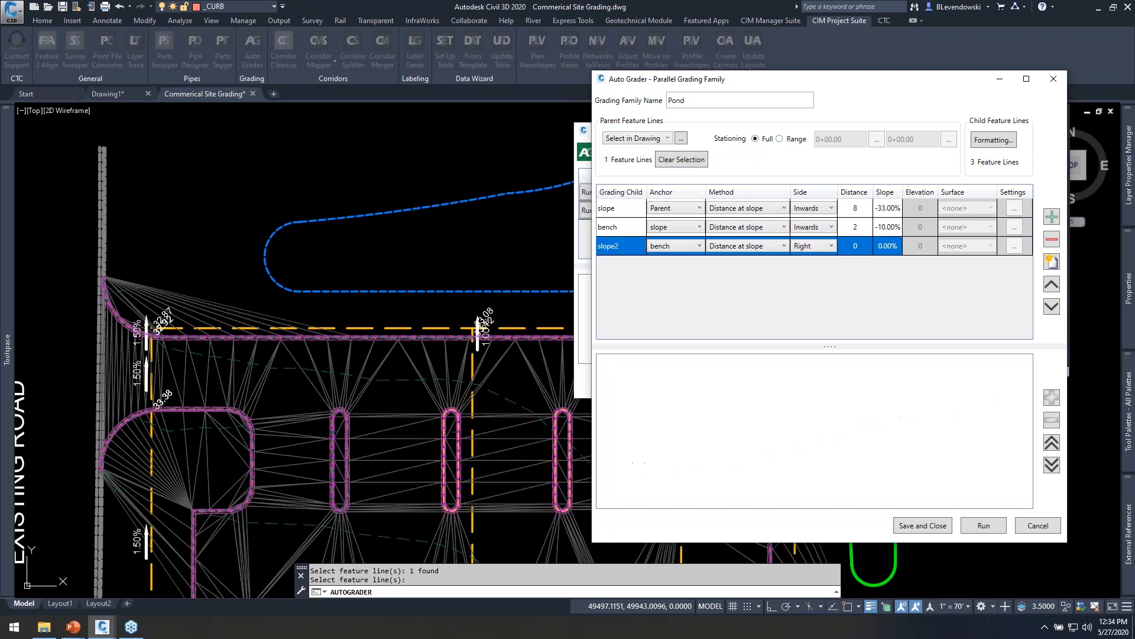
# - Set "slope2" to run inwards for a distance of 4 at -33% slope
pyautogui.click(831, 247)
pyautogui.click(830, 275)
pyautogui.click(855, 246)
pyautogui.write('4')
pyautogui.press('Tab')
pyautogui.write('-')
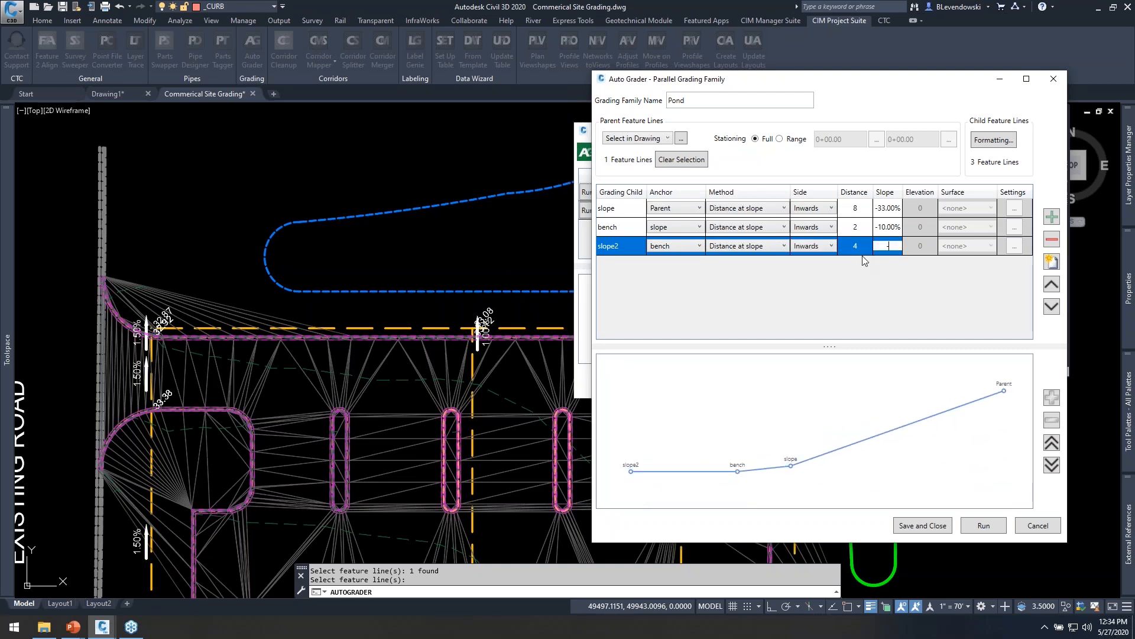
pyautogui.write('33')
pyautogui.click(865, 260)
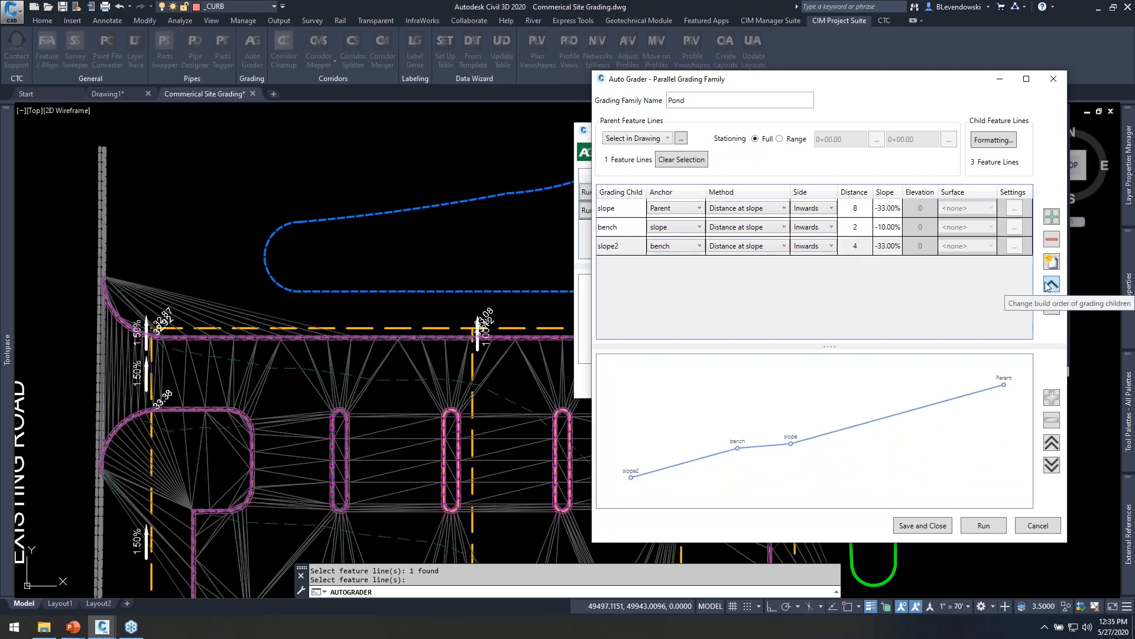
# - Move "slope2" up above "bench" in the grading children's build order and return it to last place
pyautogui.click(630, 244)
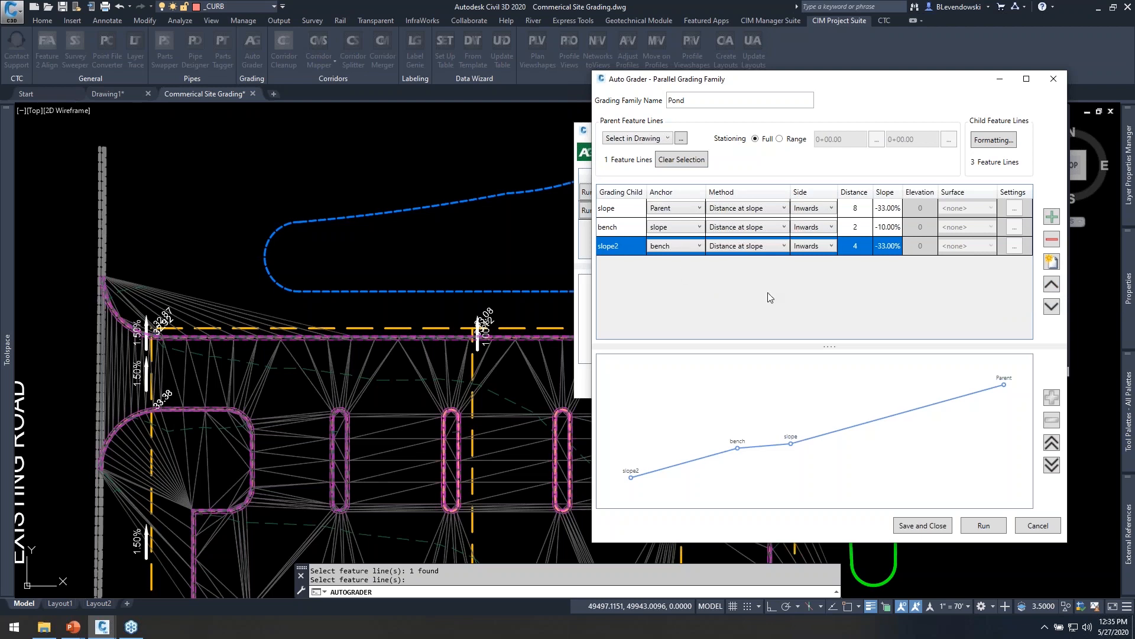
pyautogui.click(1052, 284)
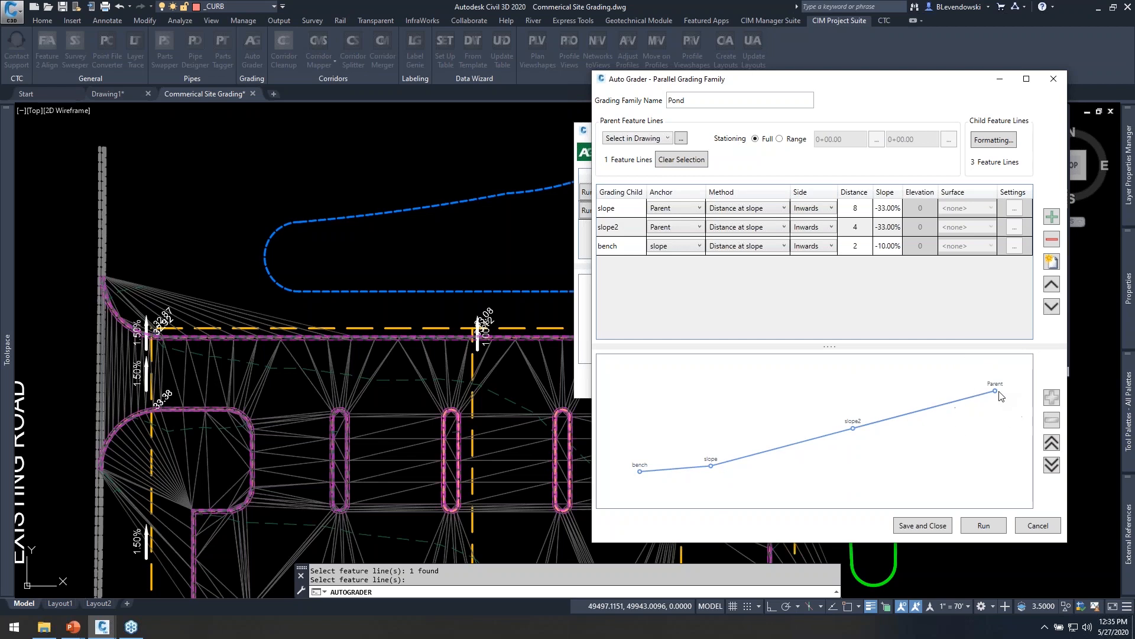
pyautogui.press('ctrl')
pyautogui.click(1052, 306)
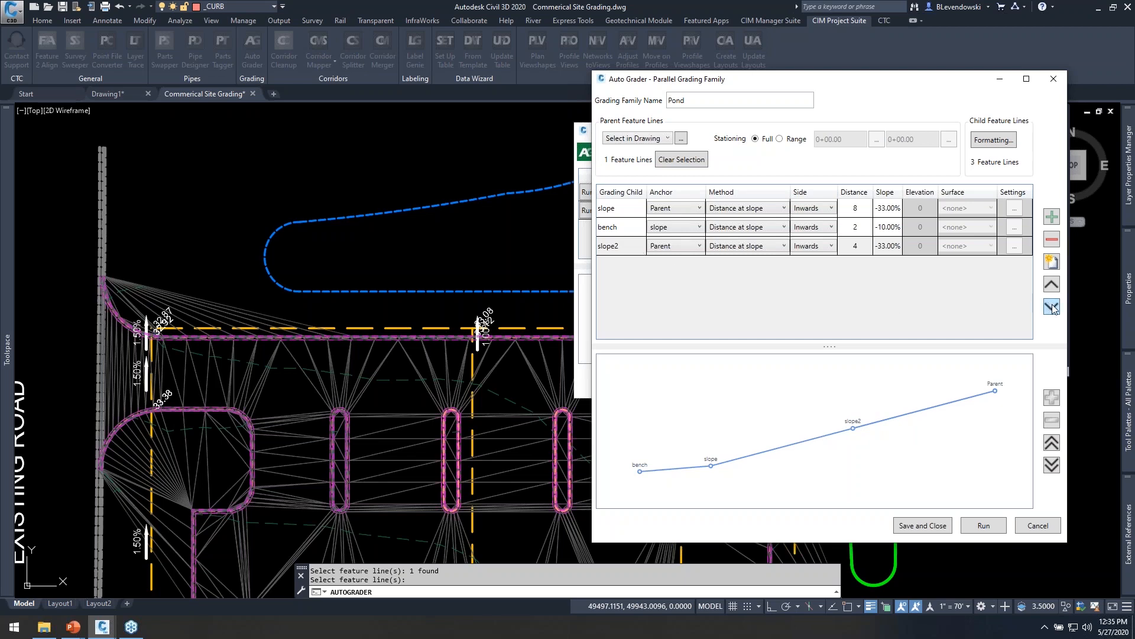
pyautogui.click(619, 248)
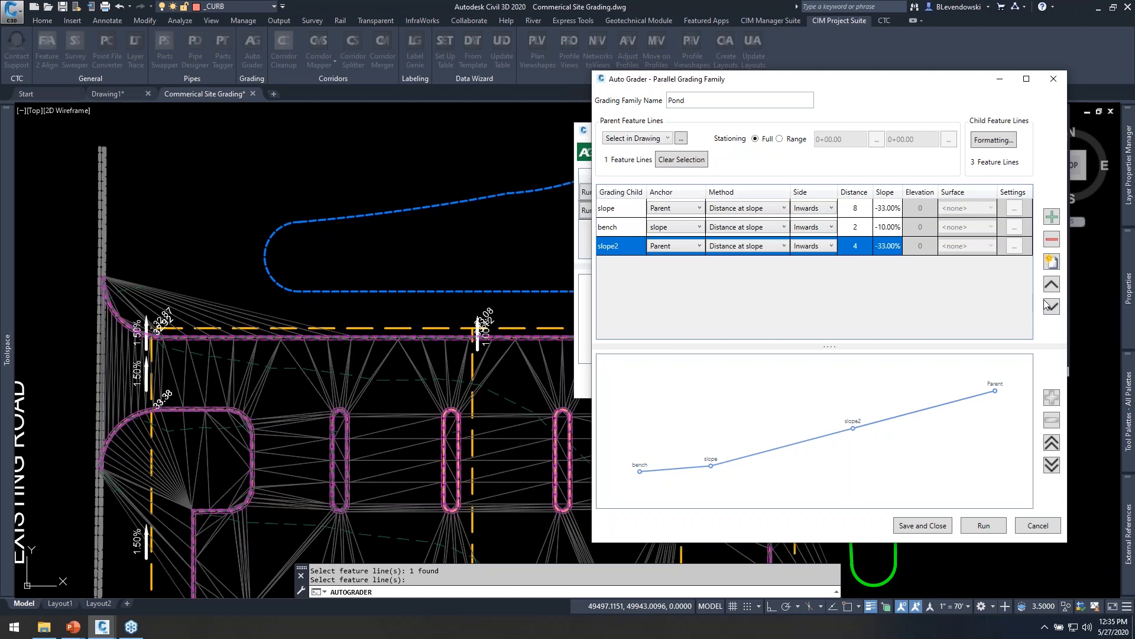
pyautogui.click(609, 229)
pyautogui.click(616, 212)
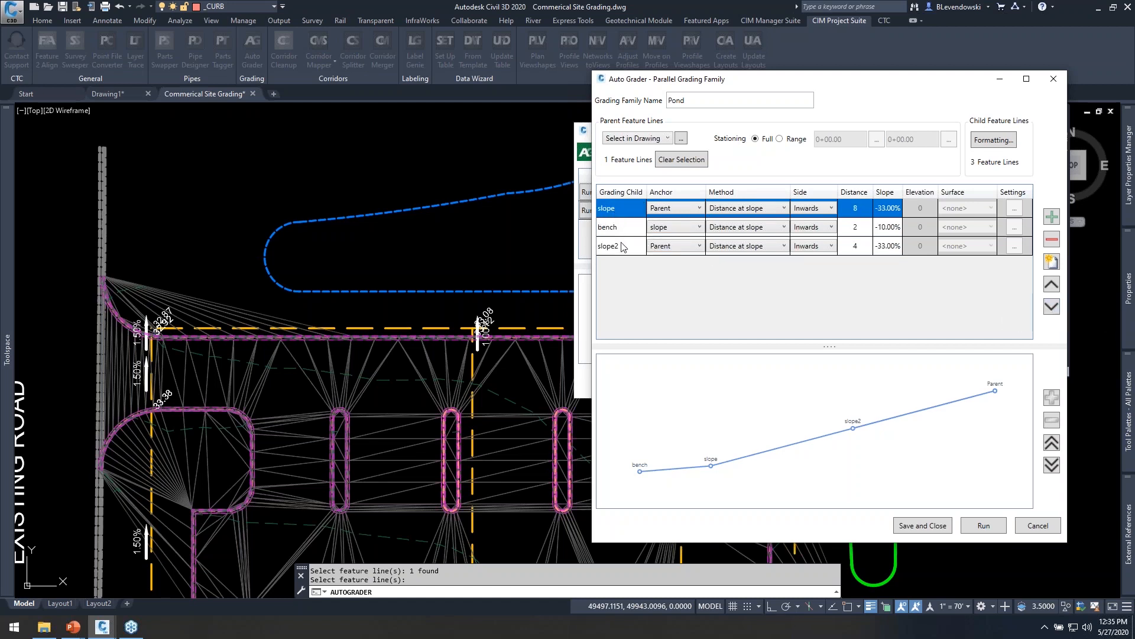
pyautogui.click(623, 246)
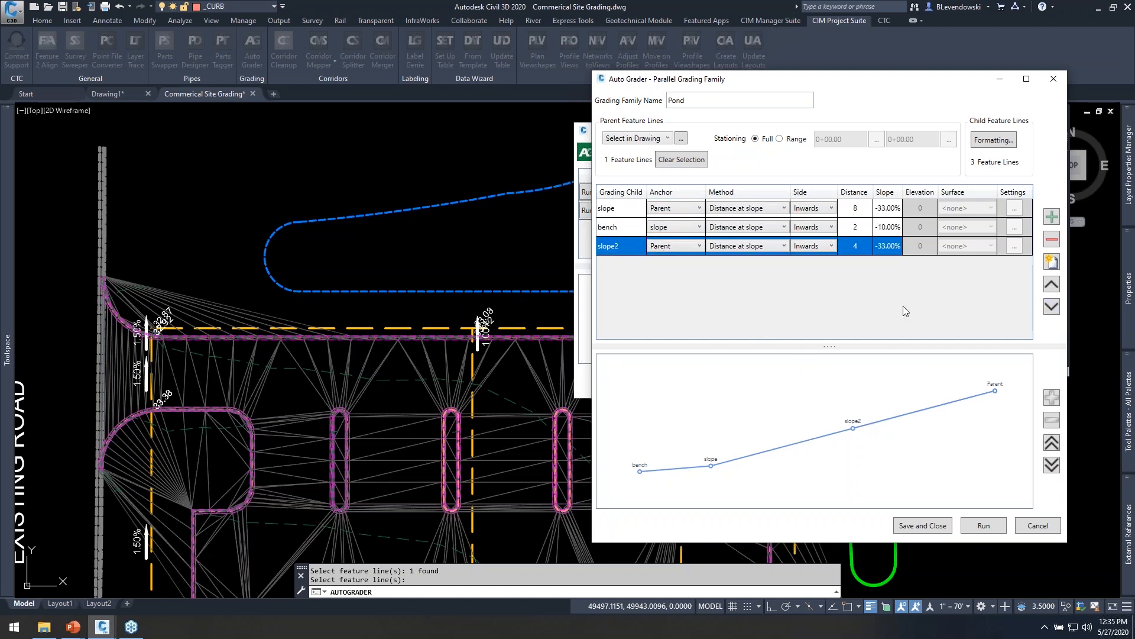
# - Save and close the Pond grading family and reopen it for editing
pyautogui.click(926, 527)
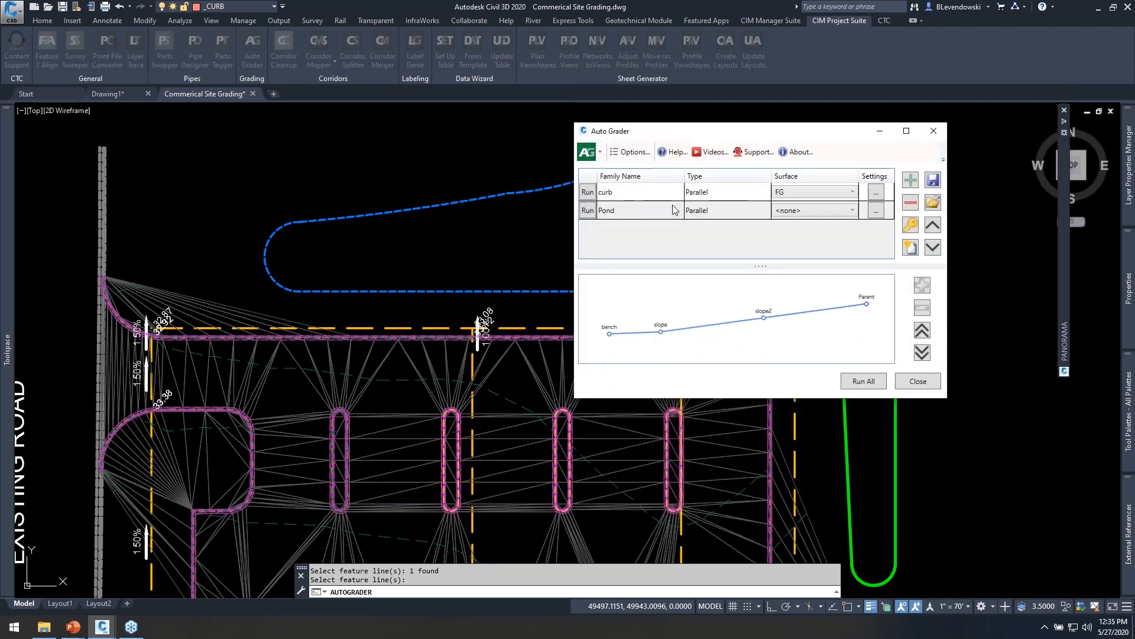
pyautogui.click(652, 210)
pyautogui.click(910, 229)
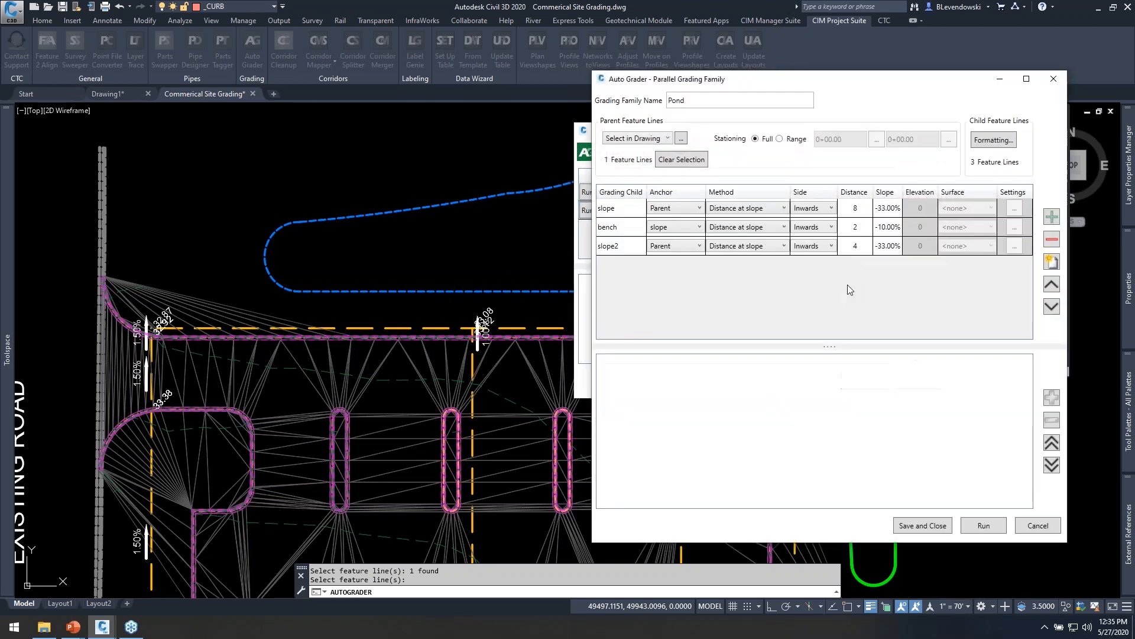
# - In the Pond family's child formatting, set the slope child to layer _CHILD and site AG Generated
pyautogui.click(624, 231)
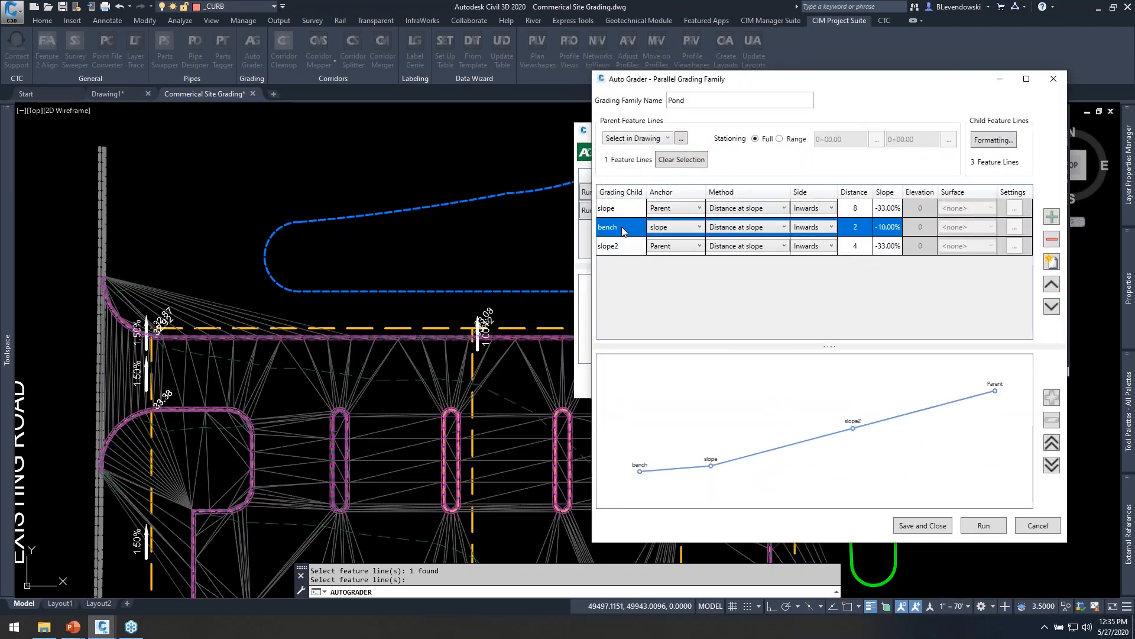
pyautogui.click(621, 211)
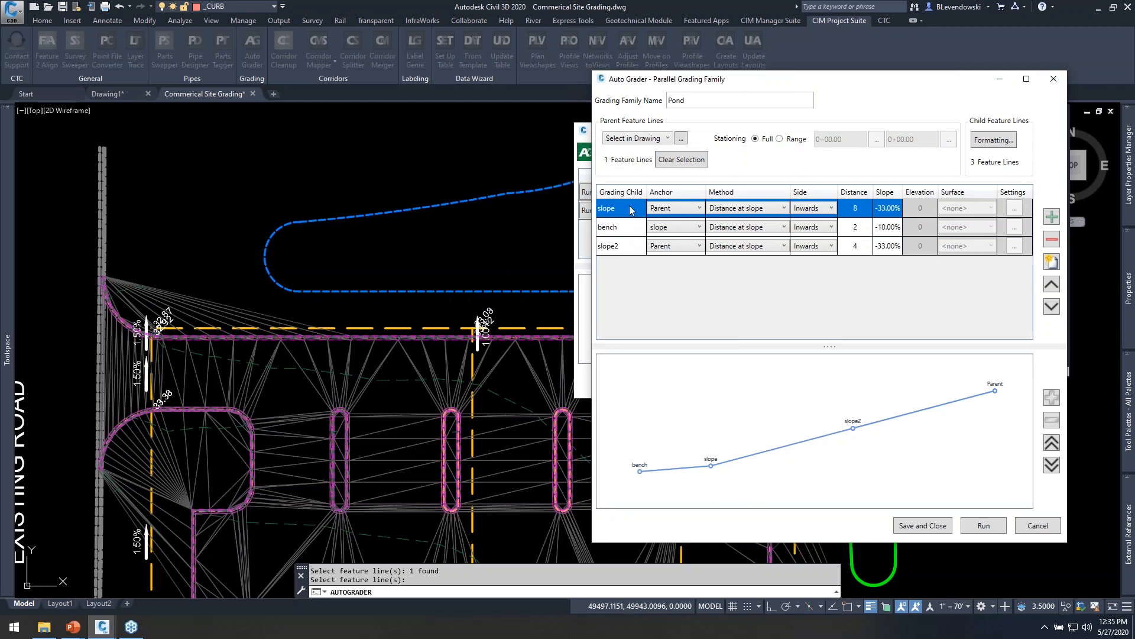
pyautogui.click(995, 142)
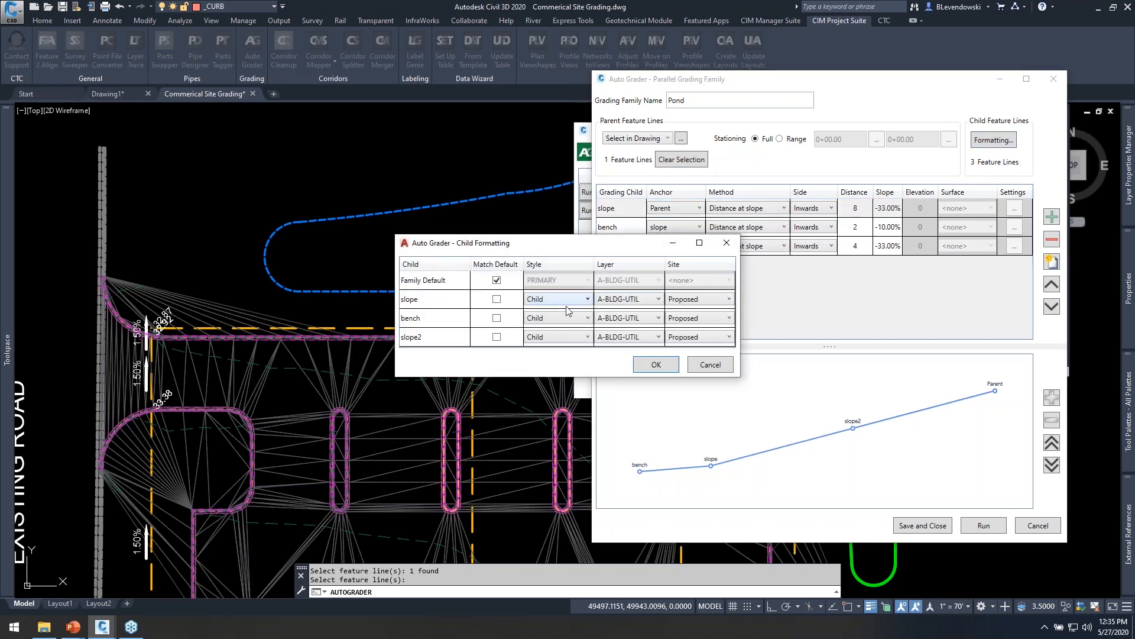
pyautogui.moveTo(568, 243); pyautogui.dragTo(776, 201)
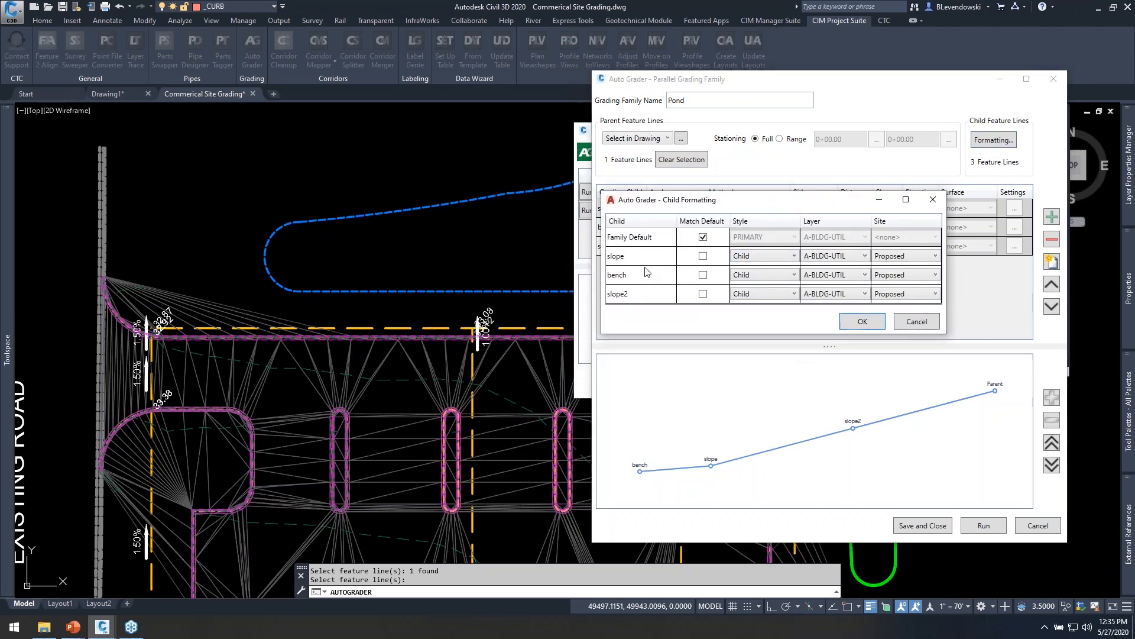
pyautogui.click(831, 257)
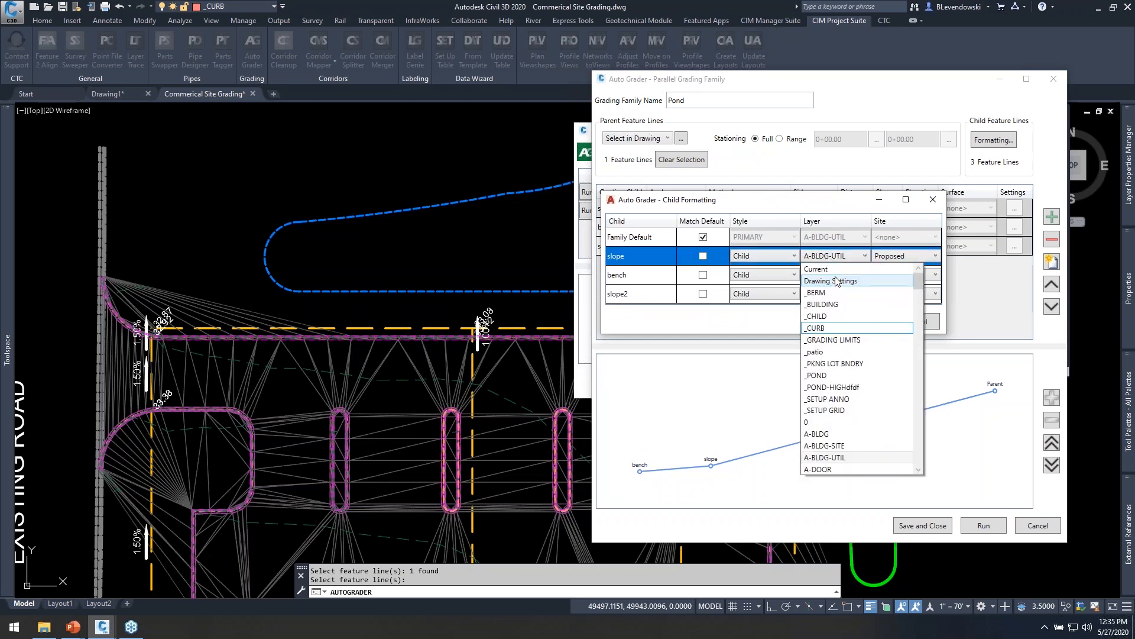
pyautogui.click(822, 316)
pyautogui.click(894, 262)
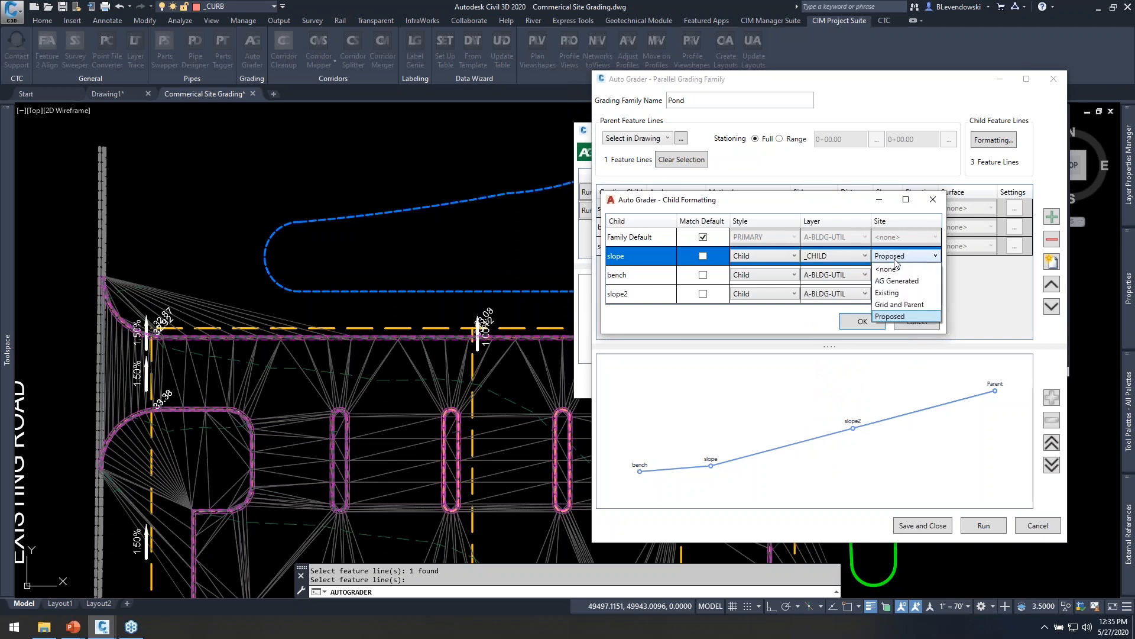
pyautogui.click(894, 279)
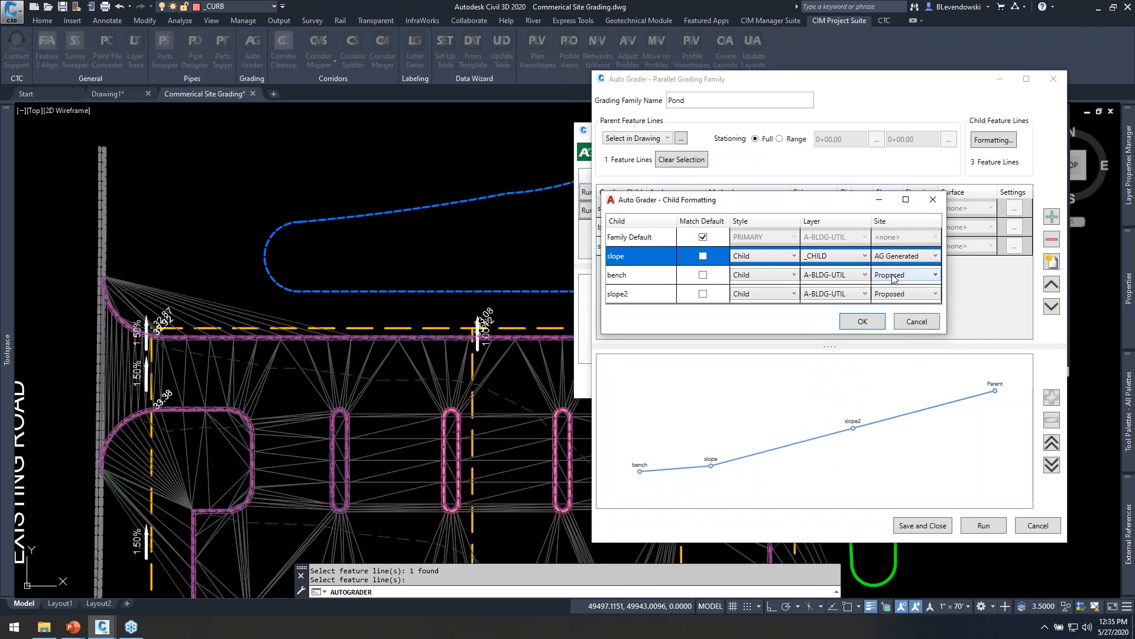
# - Assign the bench and slope2 children to the AG Generated site
pyautogui.click(893, 275)
pyautogui.click(893, 288)
pyautogui.click(897, 294)
pyautogui.click(897, 319)
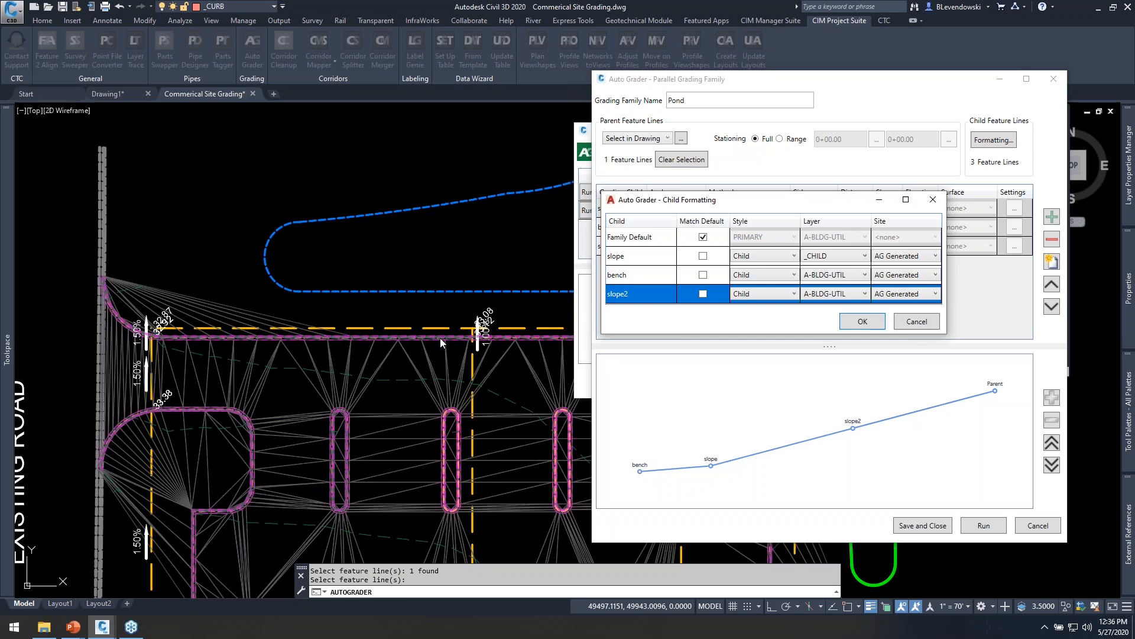
# - Set the layer of the bench and slope2 children to _CHILD
pyautogui.click(845, 278)
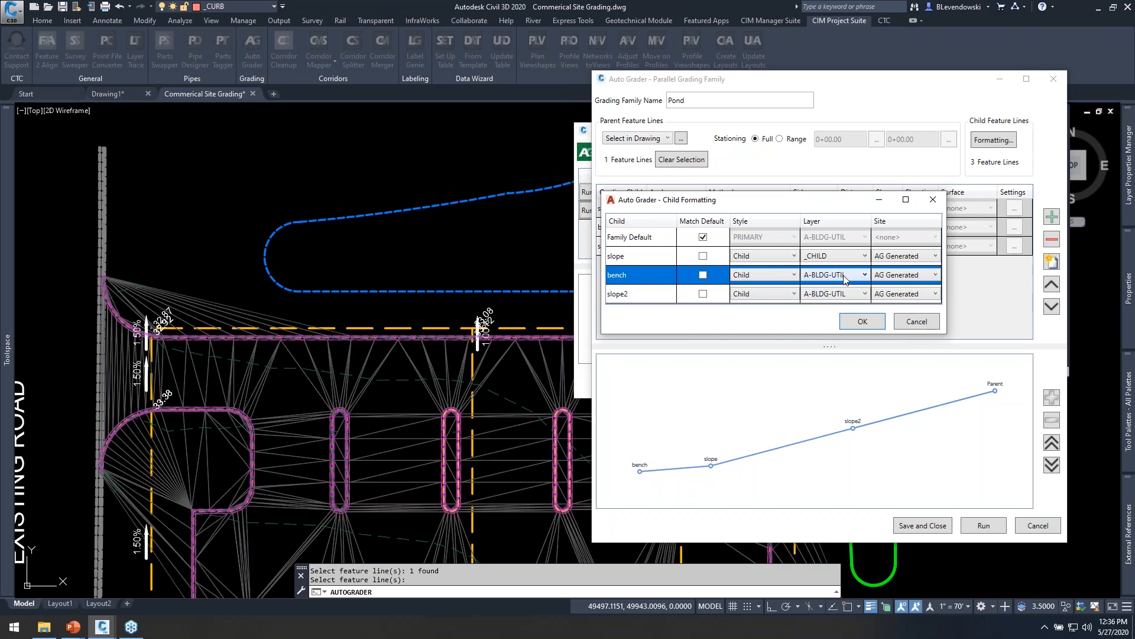
pyautogui.click(846, 278)
pyautogui.scroll(3, 844, 287)
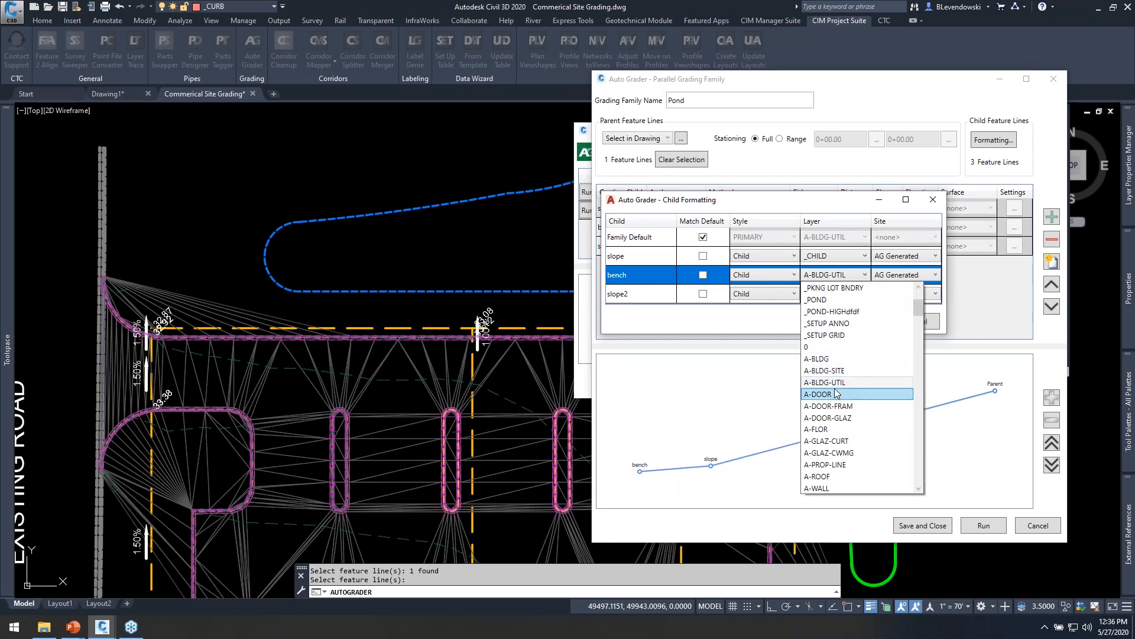
pyautogui.scroll(3, 835, 389)
pyautogui.click(824, 336)
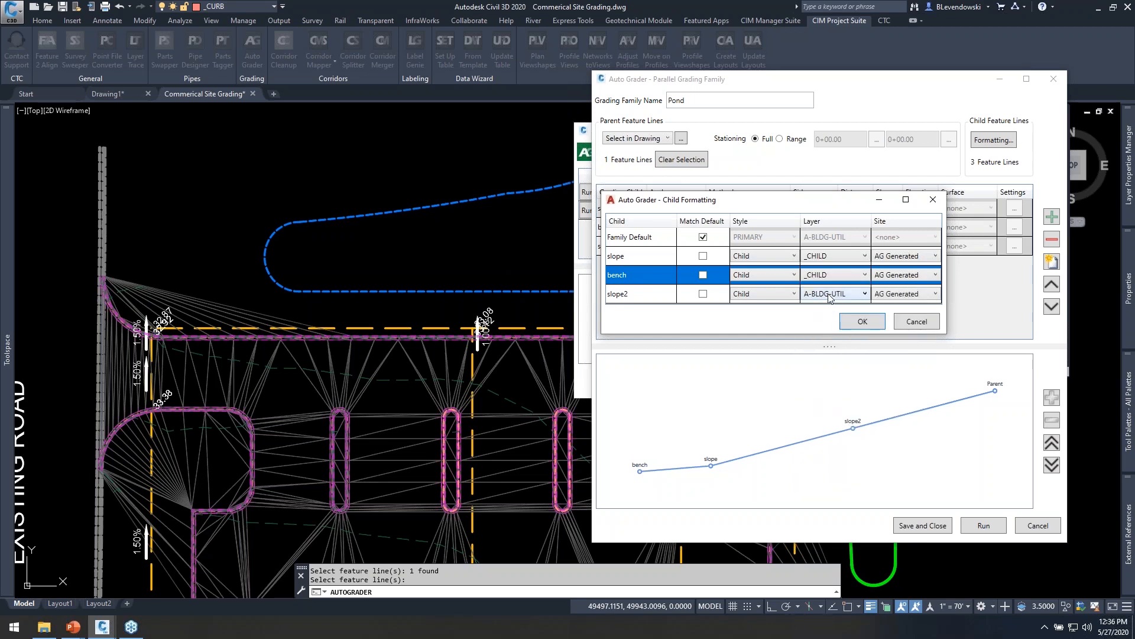
pyautogui.click(830, 296)
pyautogui.scroll(5, 834, 314)
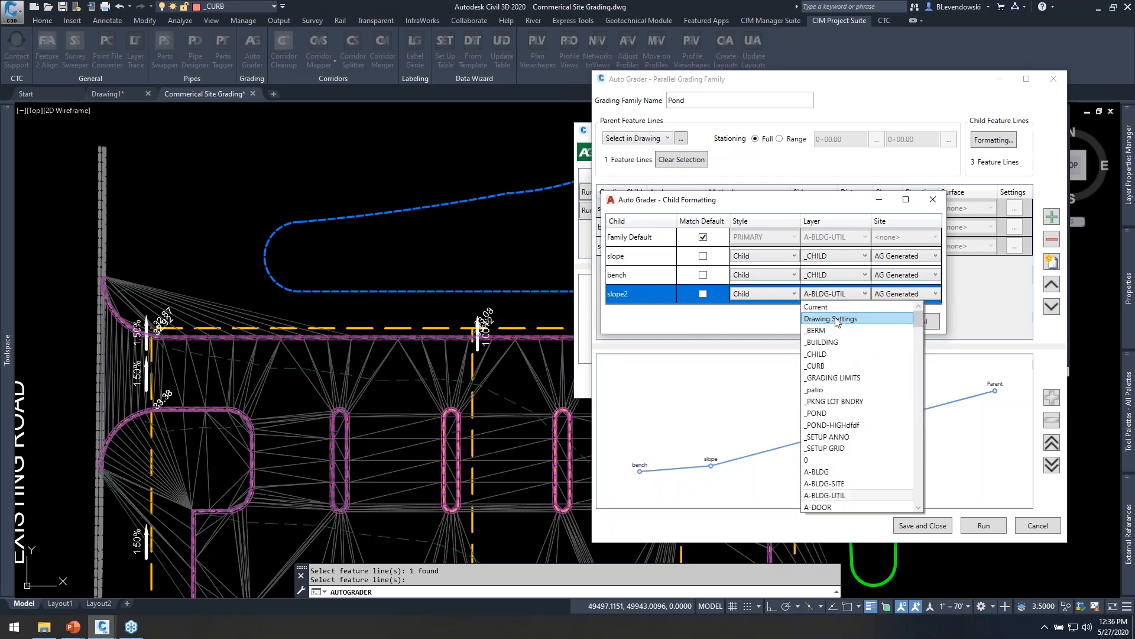
pyautogui.click(826, 354)
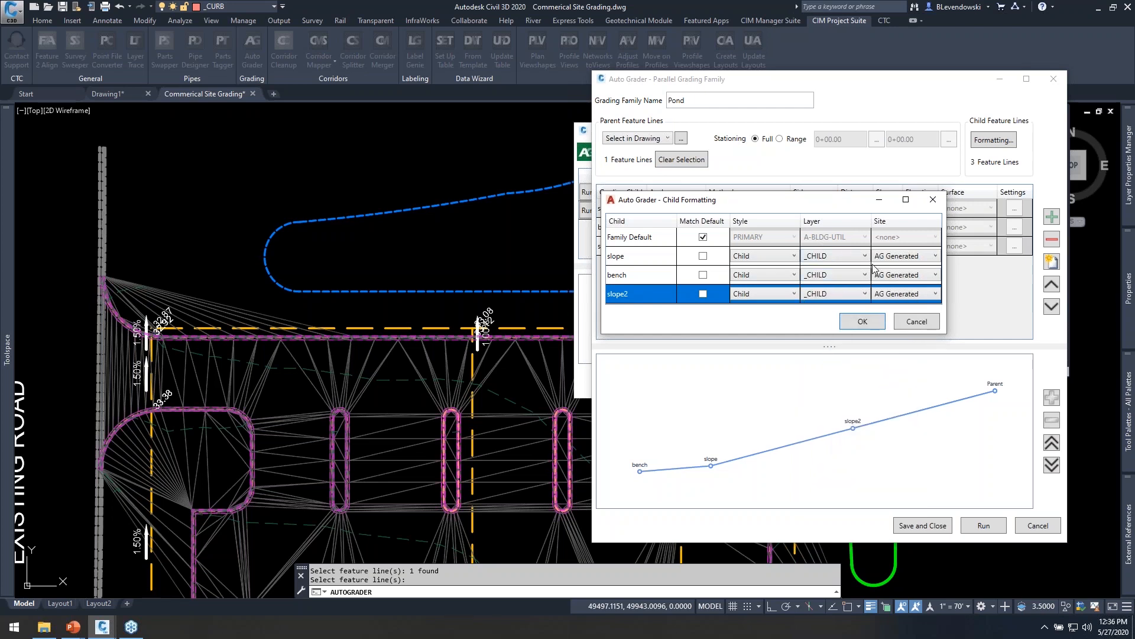
# - Check the available site choices for the slope child and accept the child formatting
pyautogui.moveTo(822, 202); pyautogui.dragTo(854, 184)
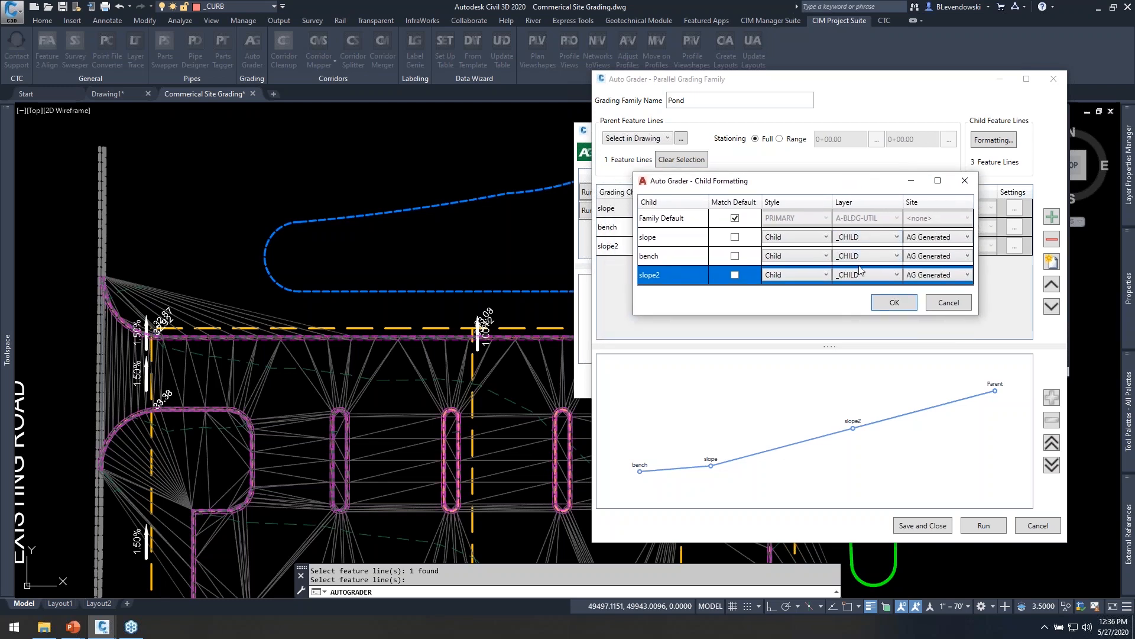
pyautogui.click(629, 142)
pyautogui.moveTo(805, 187); pyautogui.dragTo(813, 214)
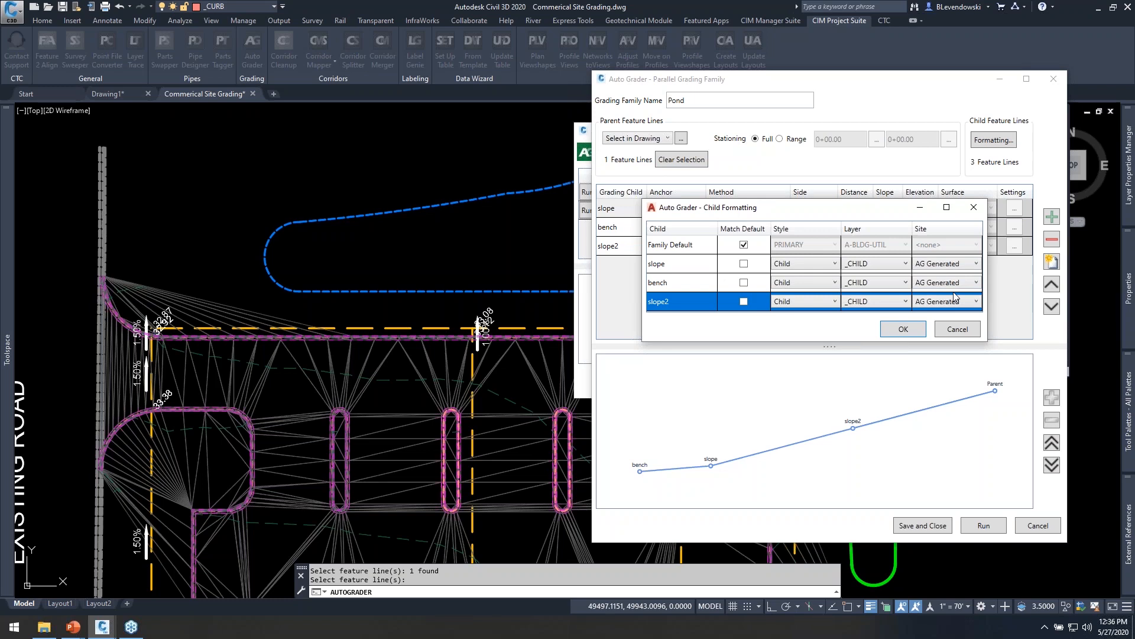
pyautogui.click(953, 265)
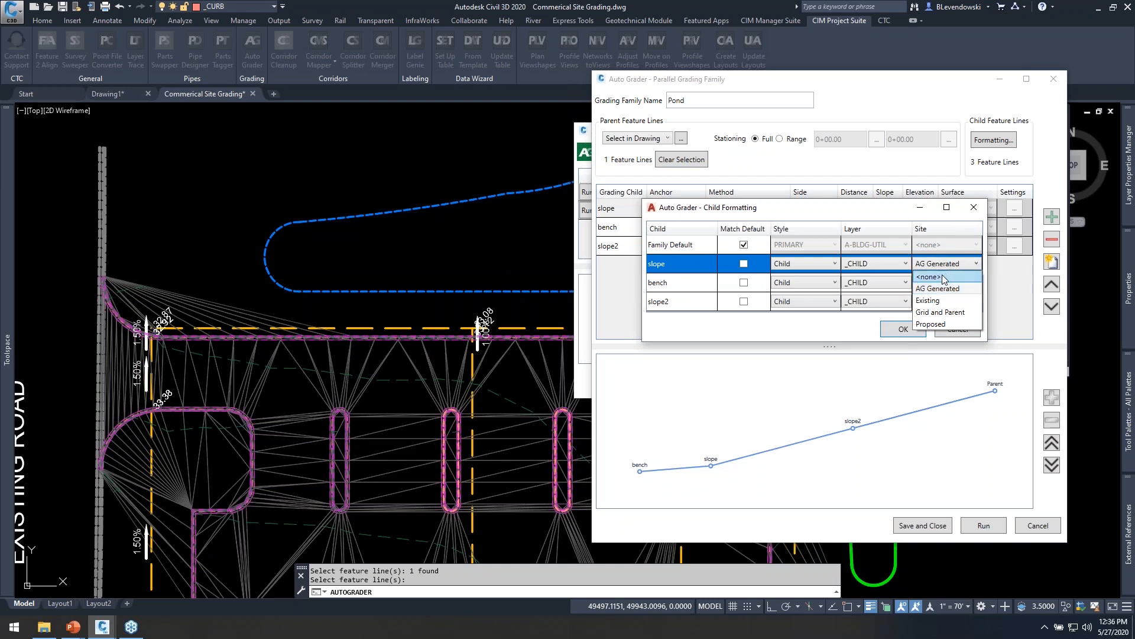
pyautogui.click(828, 211)
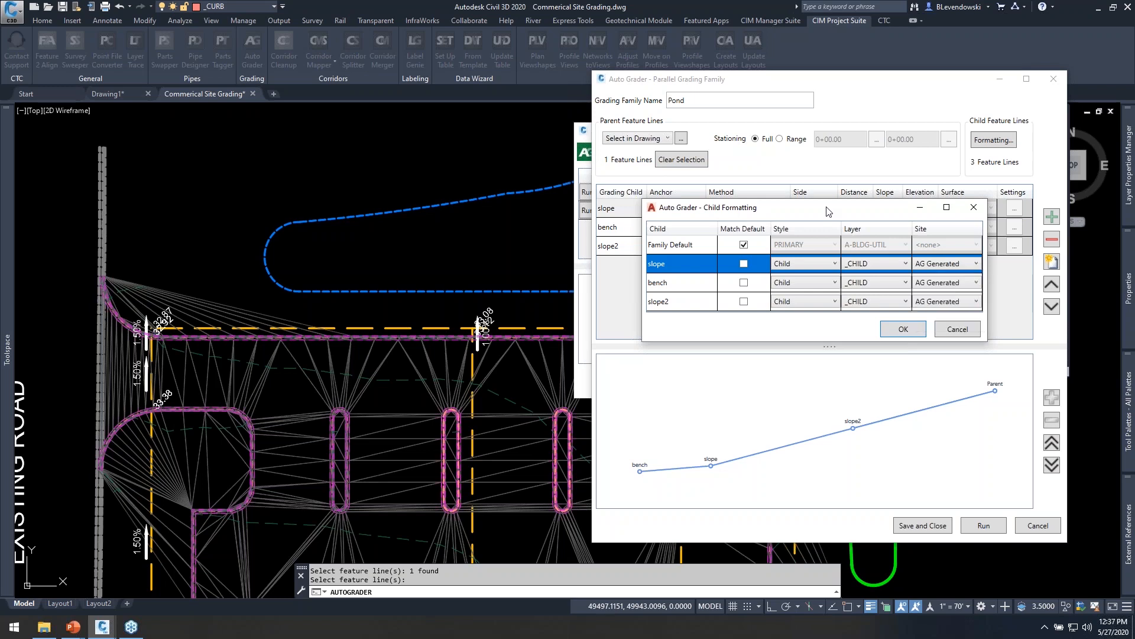
pyautogui.click(903, 333)
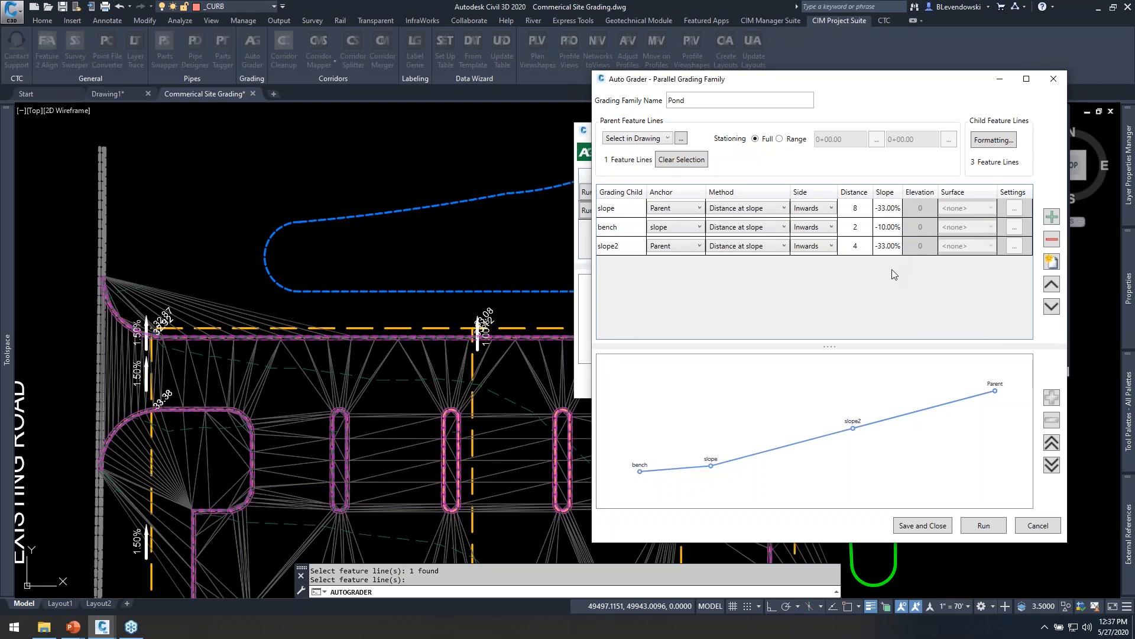
# - Save the Pond grading family and assign it to the FG surface
pyautogui.click(923, 528)
pyautogui.moveTo(739, 131); pyautogui.dragTo(873, 104)
pyautogui.click(932, 182)
pyautogui.click(932, 184)
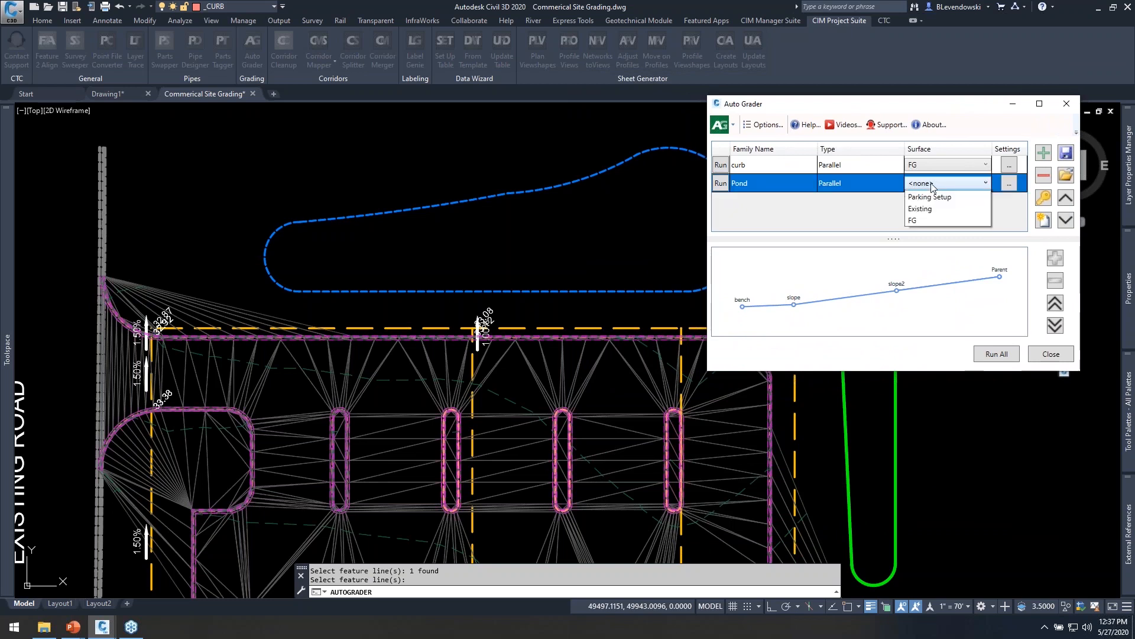
pyautogui.click(916, 228)
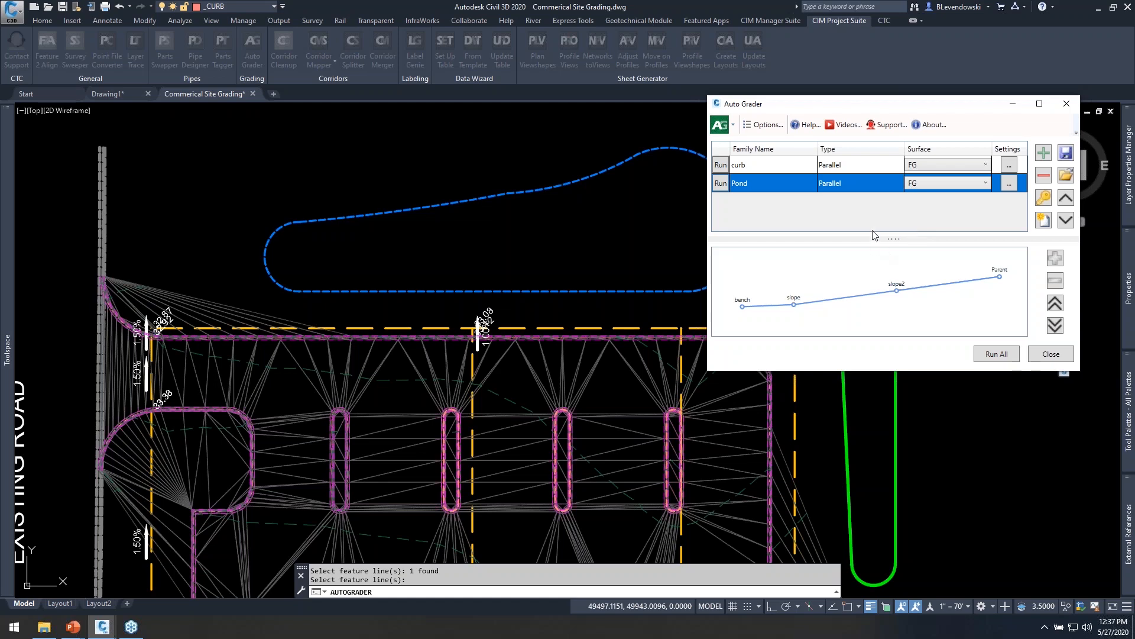
# - Set the Pond family's breakline supplementing factors to a distance of 10 and a mid-ordinate distance of 0.2
pyautogui.click(1008, 183)
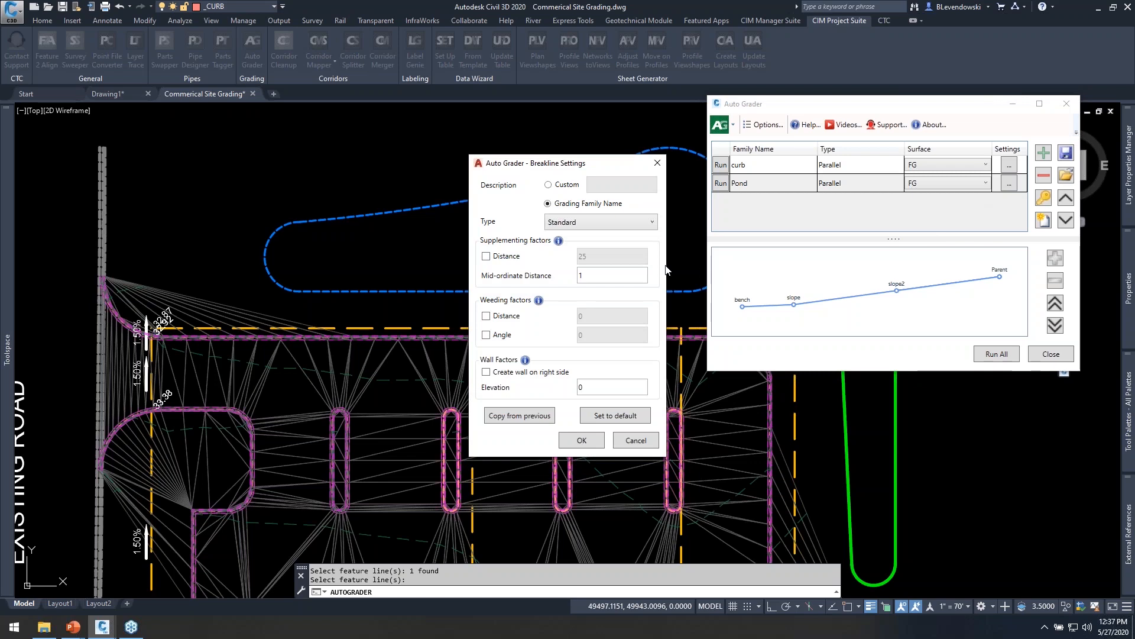
pyautogui.write('.2')
pyautogui.click(507, 256)
pyautogui.write('10')
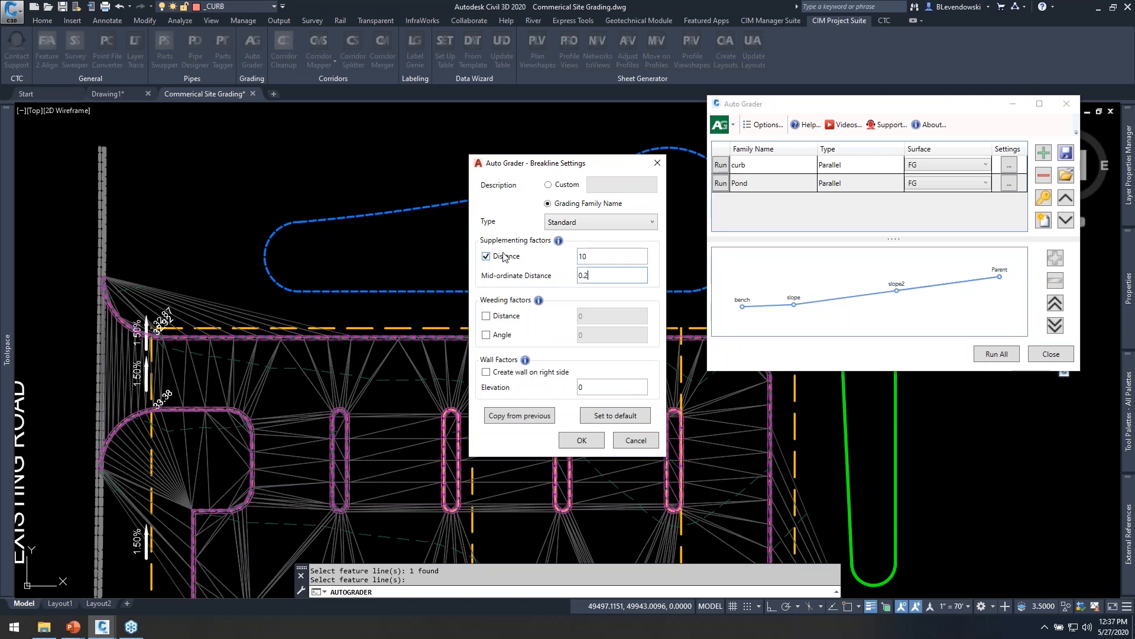
pyautogui.click(581, 441)
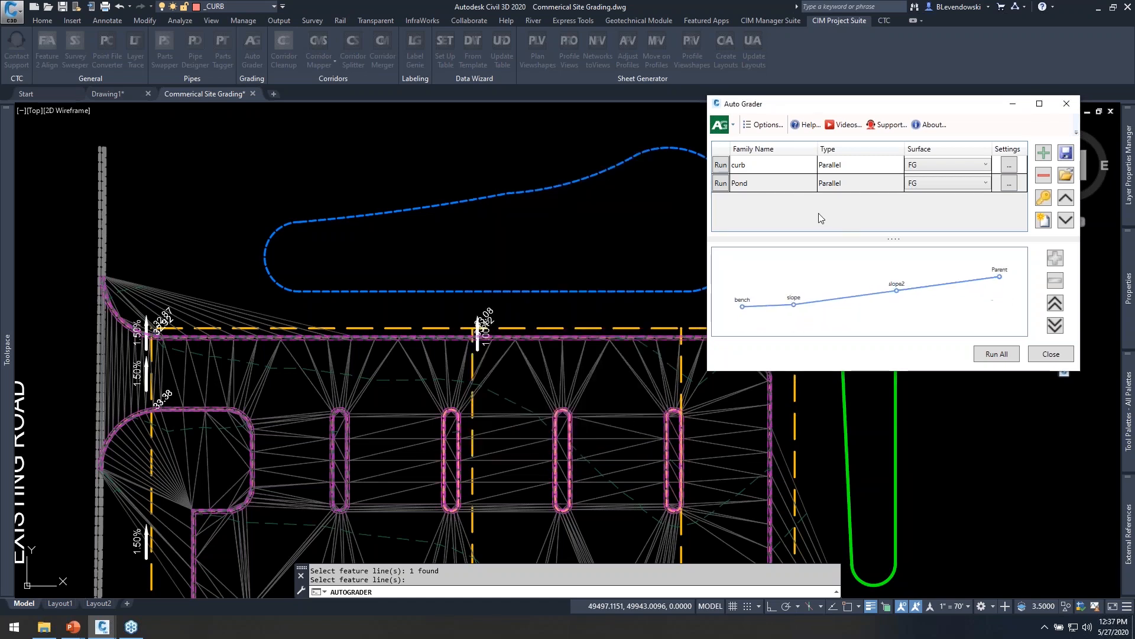
# - Run the Pond grading family on its own and close Auto Grader
pyautogui.click(722, 183)
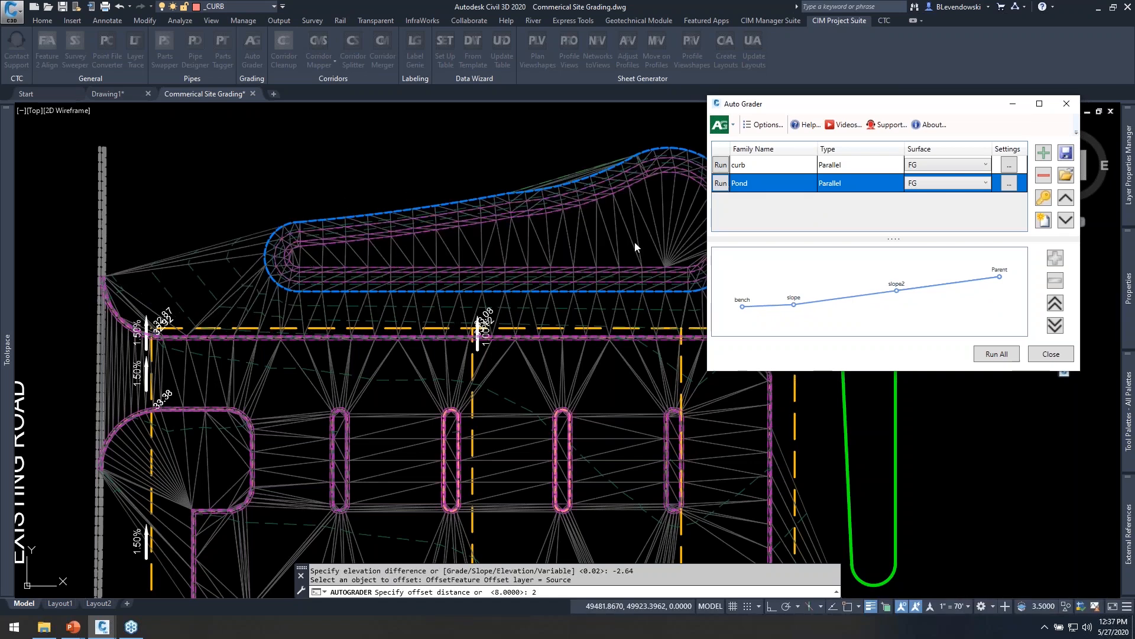
pyautogui.click(1058, 357)
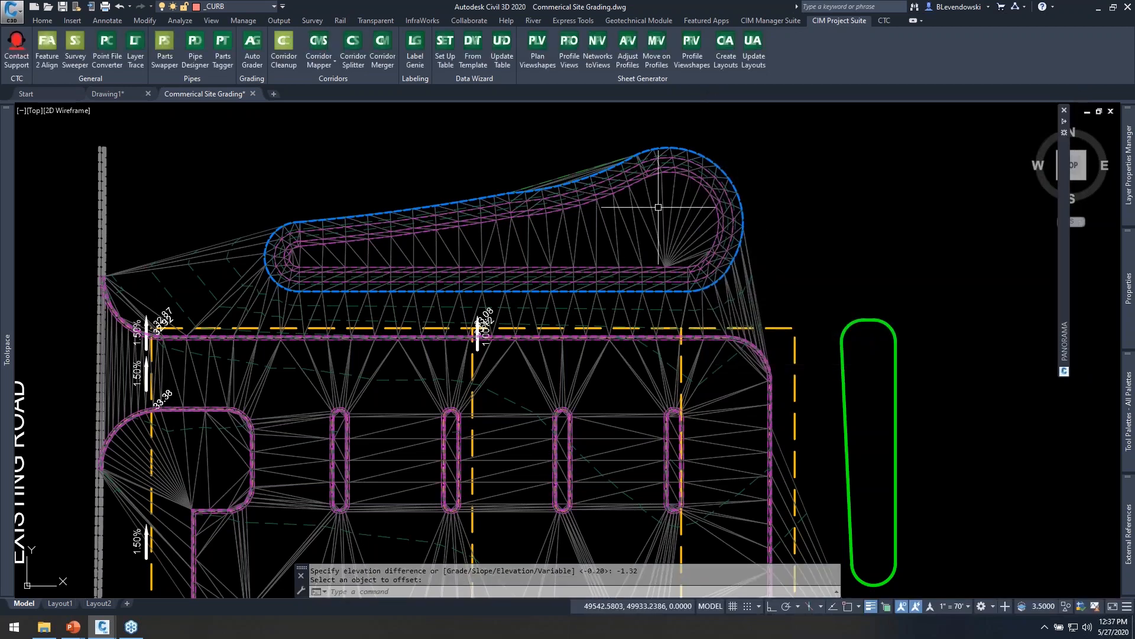
# - Stretch the middle vertex on the north edge of the blue pond feature line inward toward the pond
pyautogui.scroll(2, 593, 172)
pyautogui.click(582, 166)
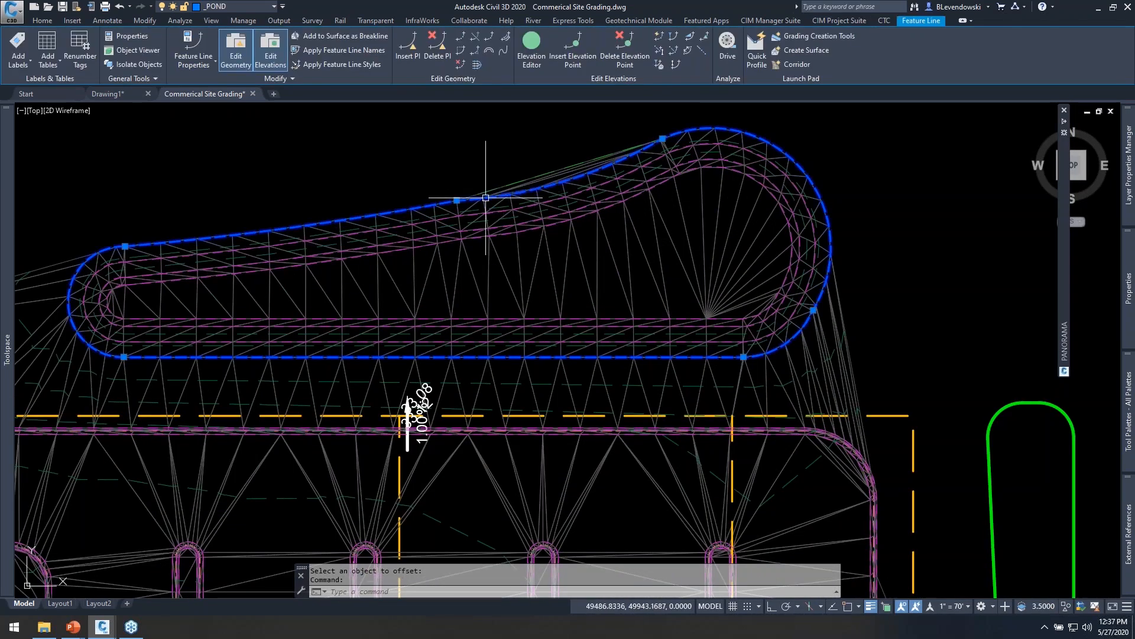
pyautogui.click(457, 201)
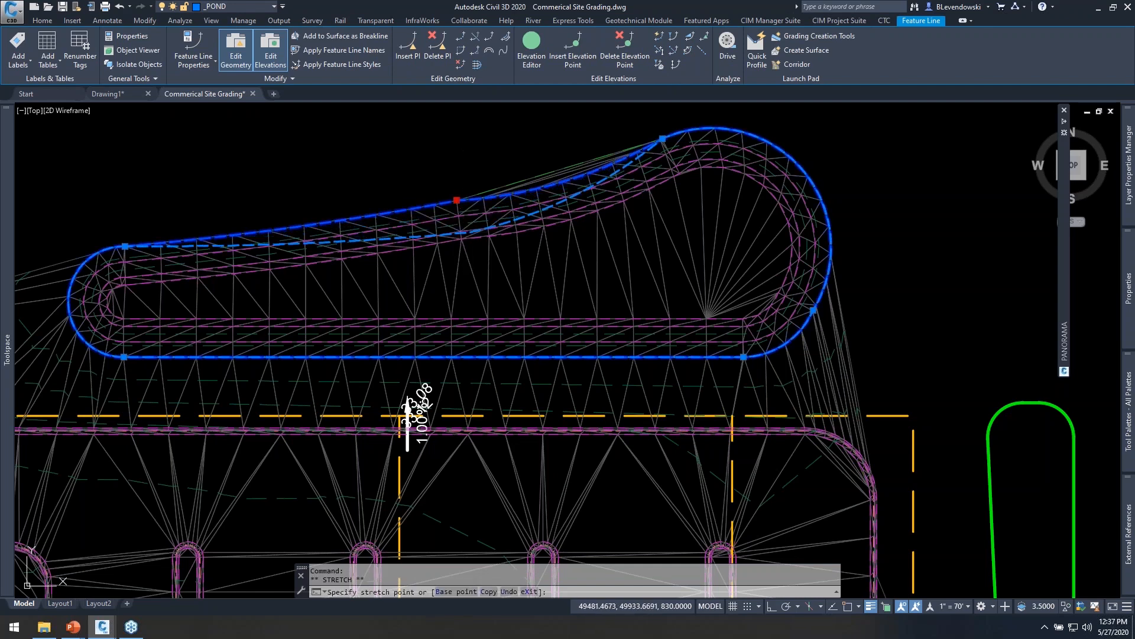
pyautogui.press('Escape')
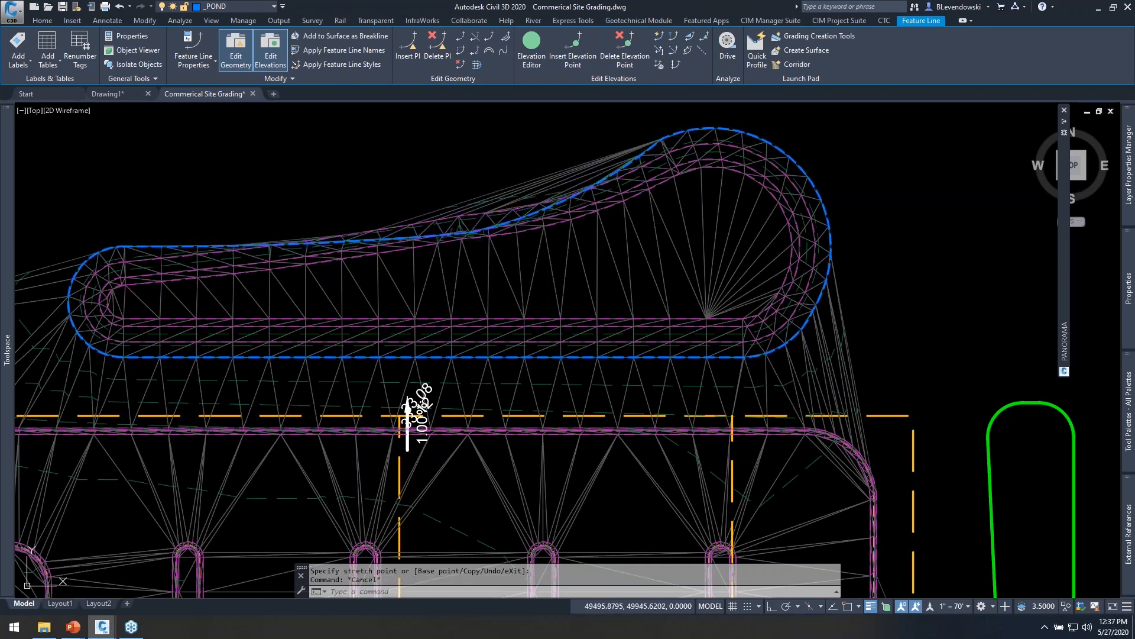
pyautogui.press('Escape')
pyautogui.scroll(-2, 526, 187)
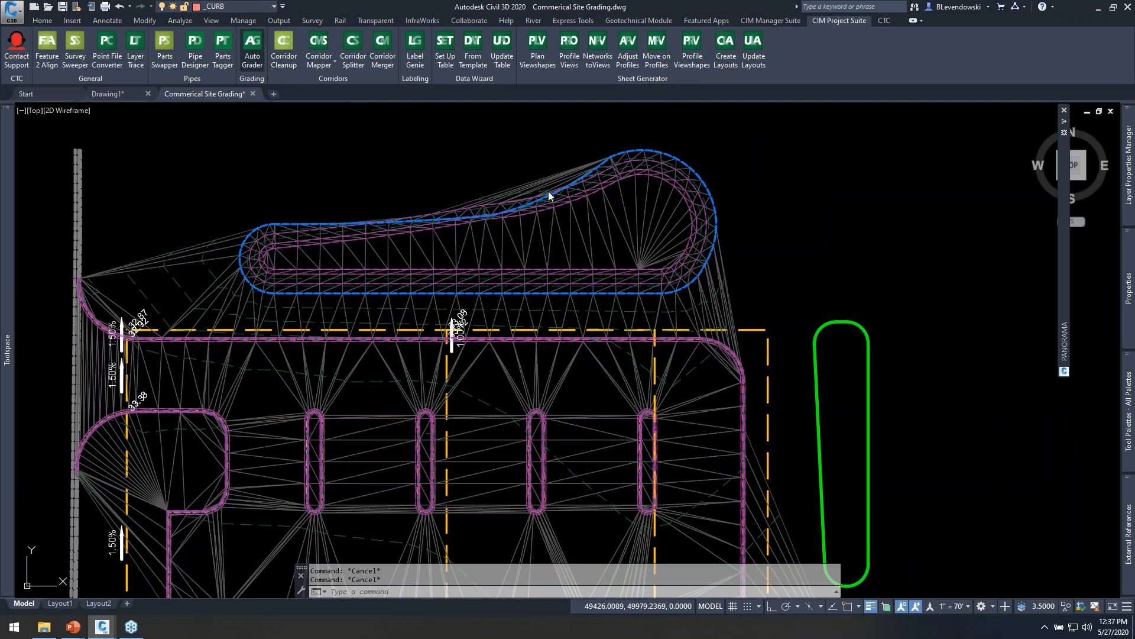
# - Rerun the Pond grading family to regrade the reshaped outline and close Auto Grader
pyautogui.click(251, 59)
pyautogui.click(721, 183)
pyautogui.click(721, 183)
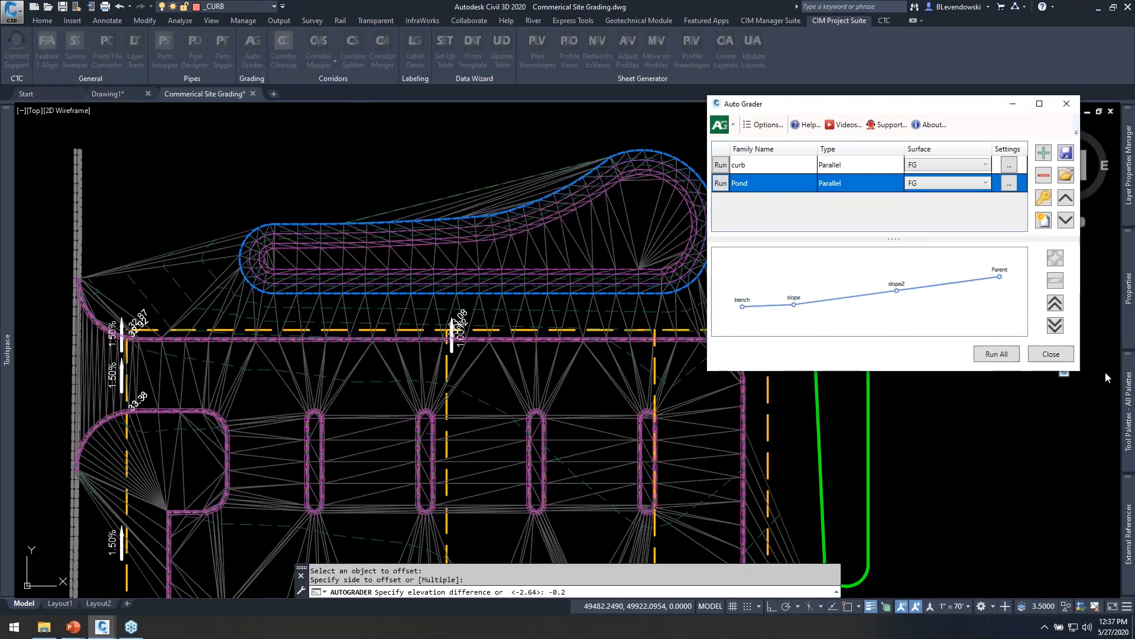
pyautogui.click(1051, 353)
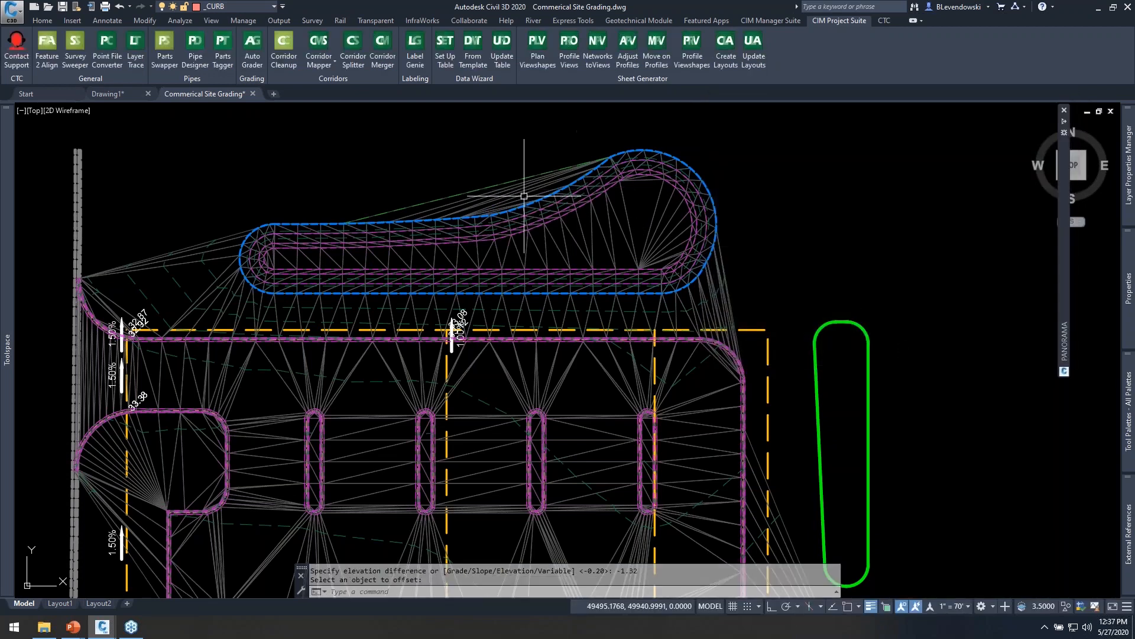
# - Load the Berm grading family from berm.json into Auto Grader and open it for editing
pyautogui.moveTo(715, 381); pyautogui.dragTo(606, 293, button='middle')
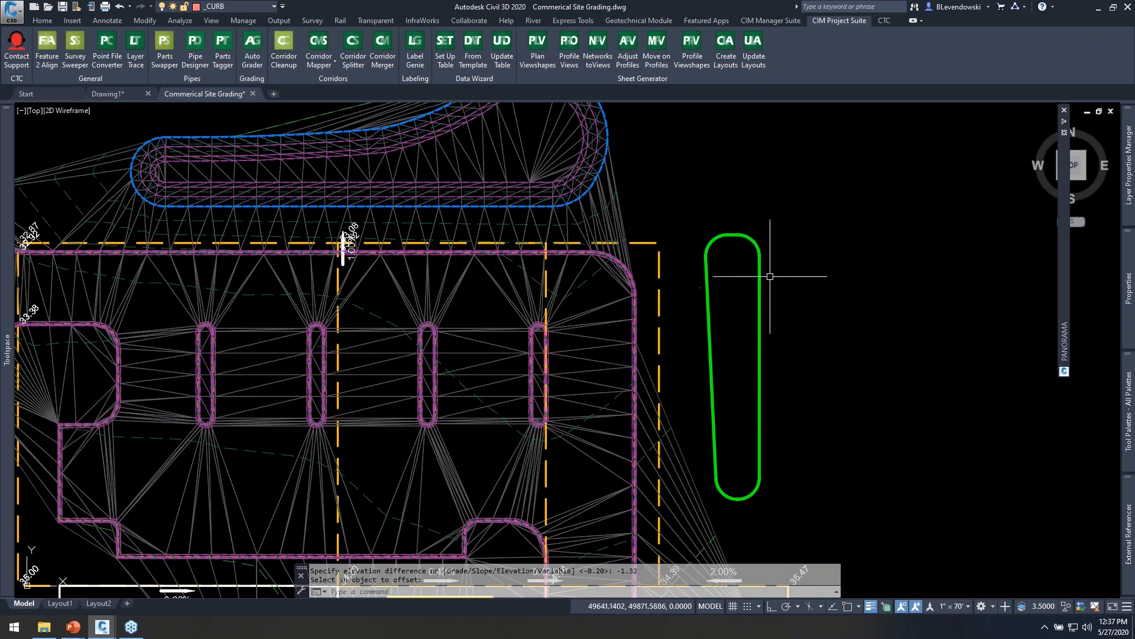
pyautogui.moveTo(811, 299)
pyautogui.mouseDown(button='middle')
pyautogui.moveTo(834, 256)
pyautogui.moveTo(828, 236)
pyautogui.moveTo(792, 286)
pyautogui.mouseUp(button='middle')
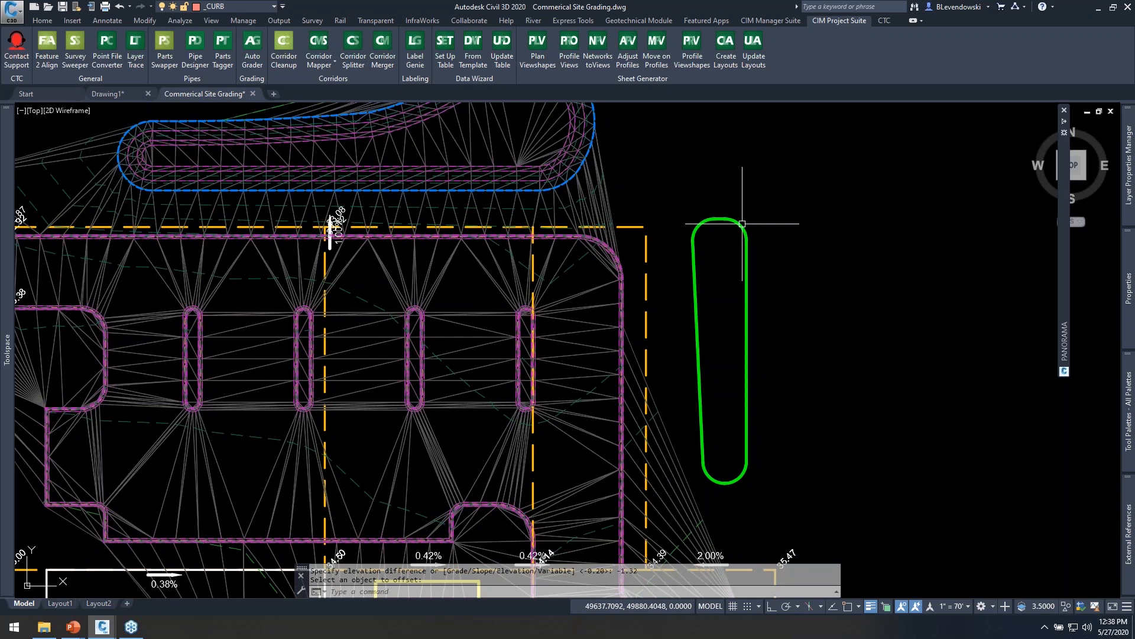
pyautogui.moveTo(742, 223); pyautogui.dragTo(726, 240, button='middle')
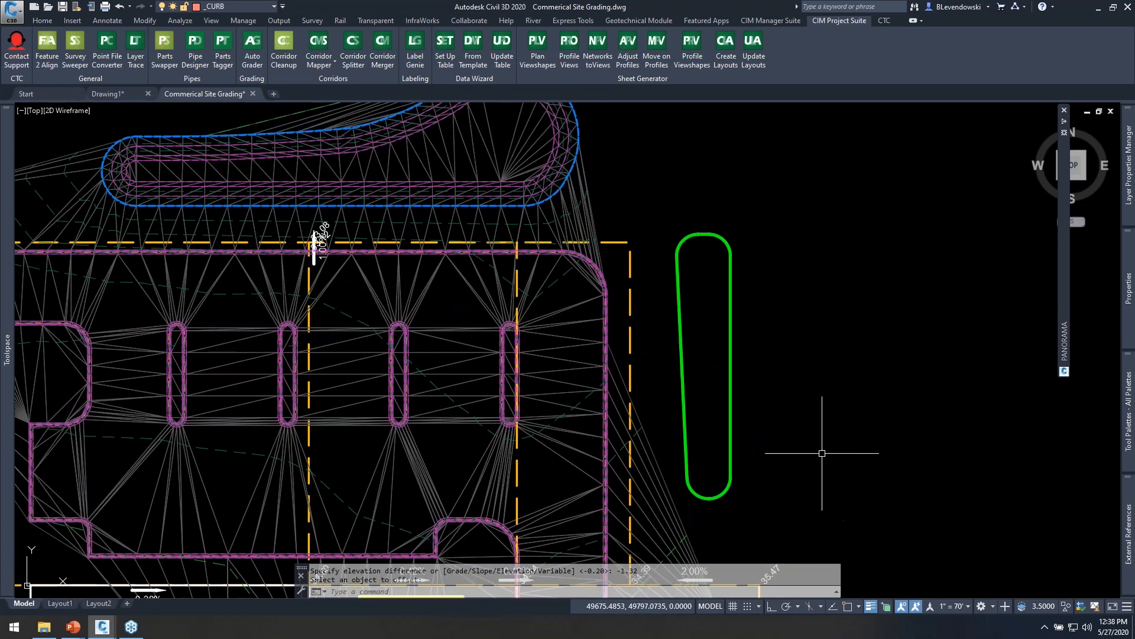
pyautogui.click(253, 46)
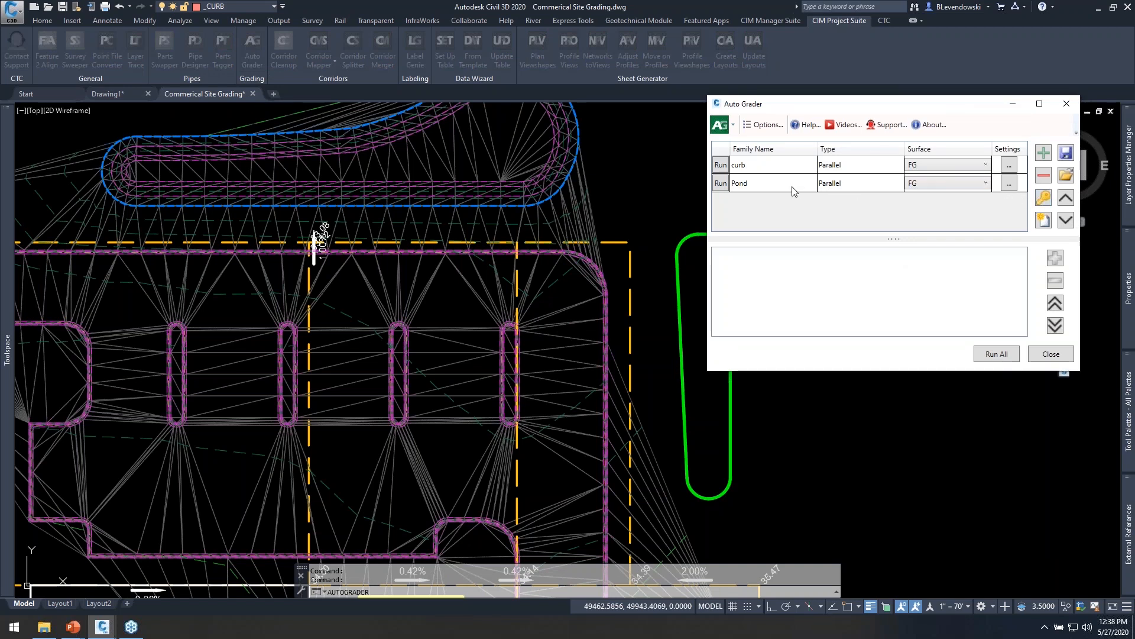
pyautogui.click(1065, 175)
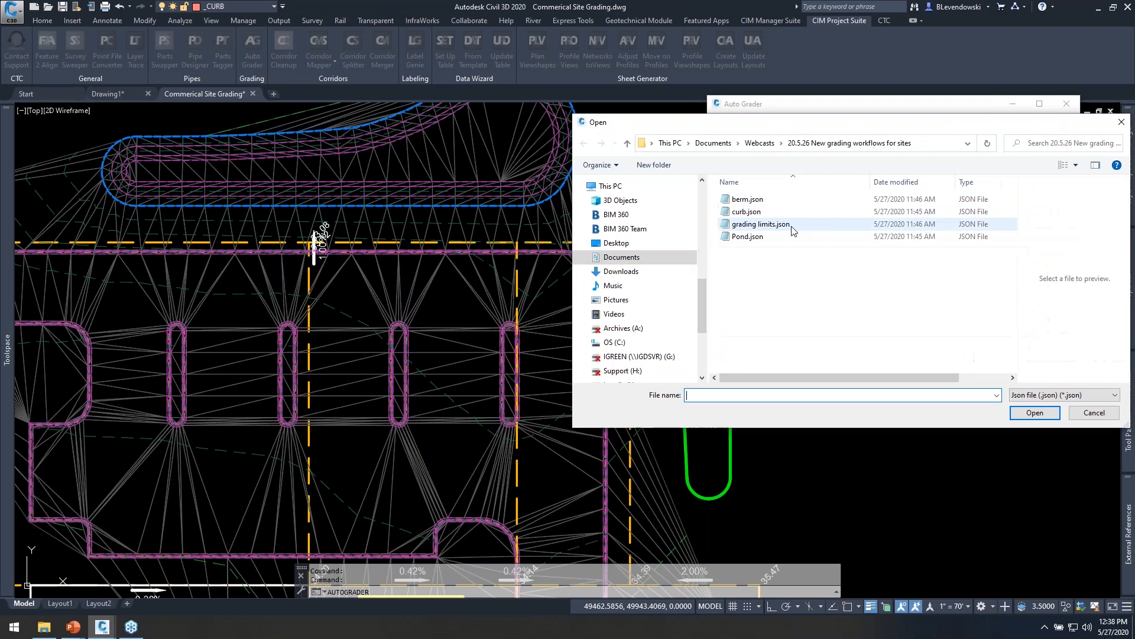
pyautogui.doubleClick(752, 201)
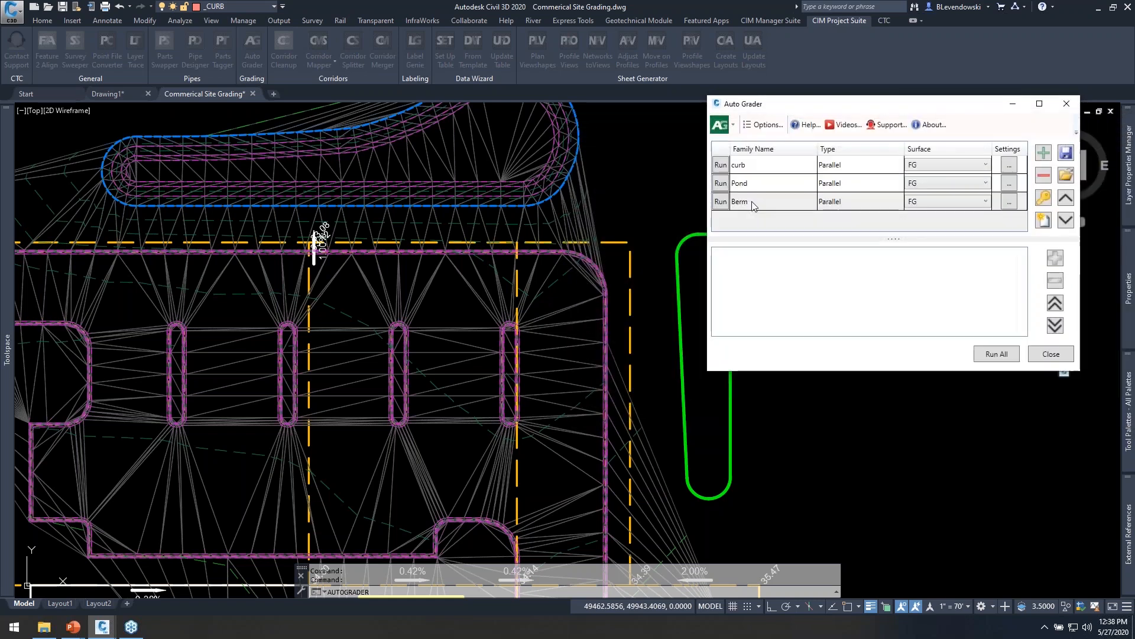
pyautogui.click(757, 206)
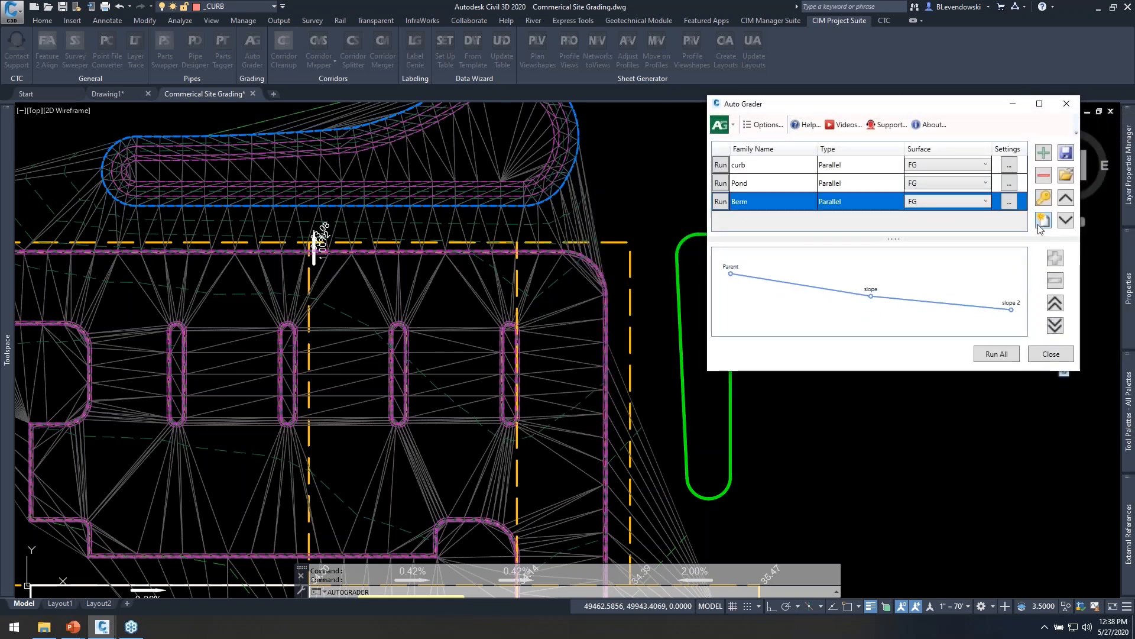
pyautogui.click(1044, 199)
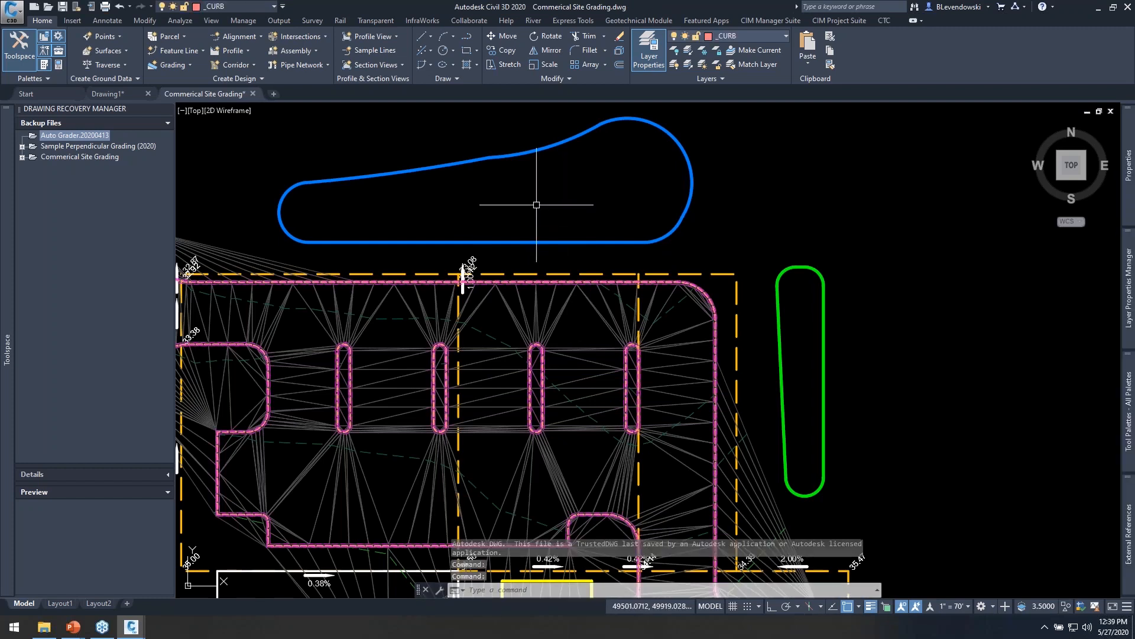
# - Close the Drawing Recovery Manager
pyautogui.click(167, 109)
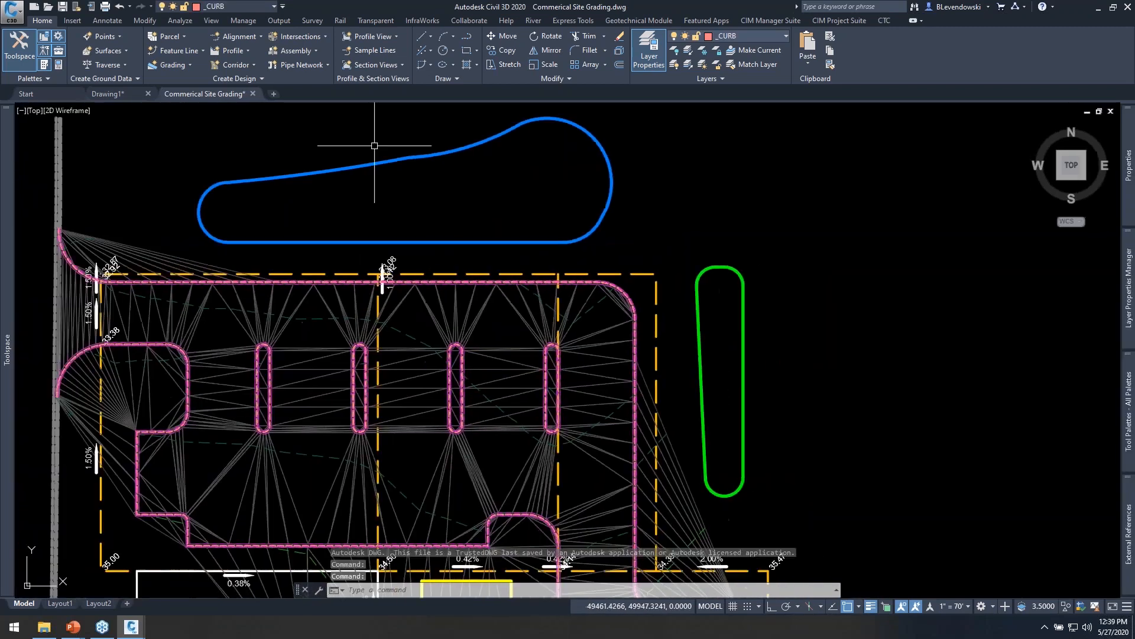
pyautogui.click(824, 22)
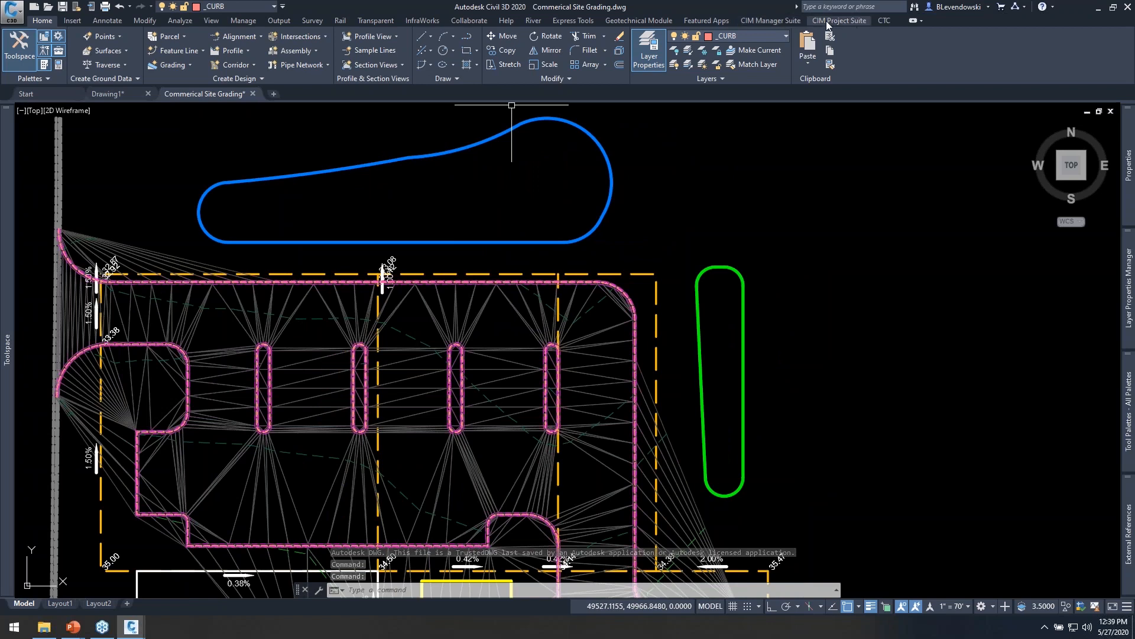
pyautogui.click(253, 53)
pyautogui.click(778, 188)
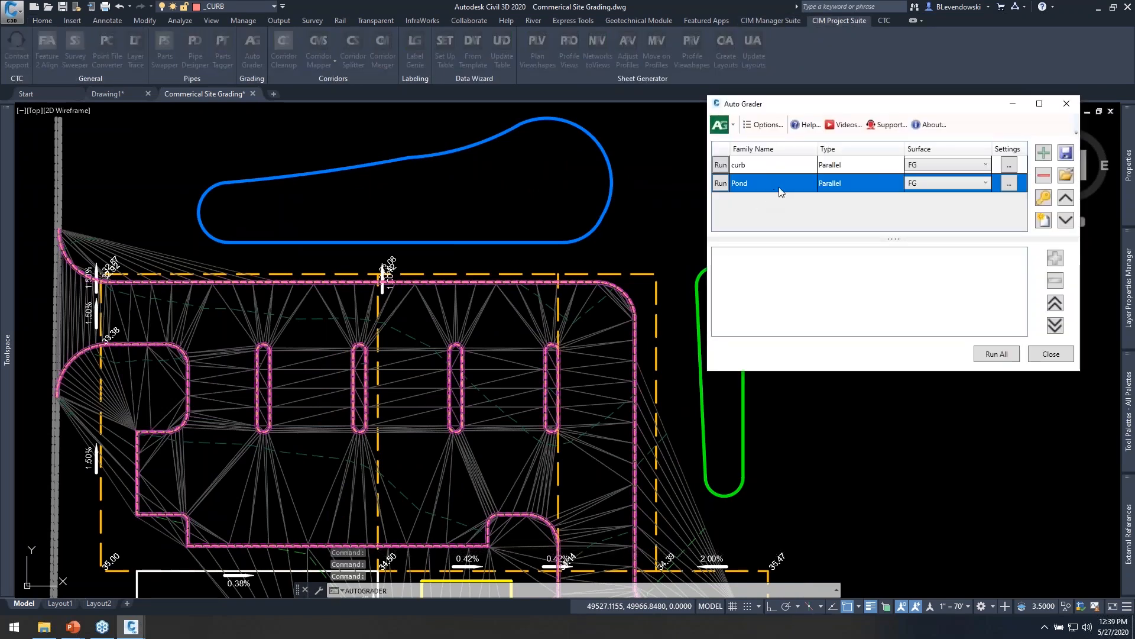
pyautogui.click(1044, 199)
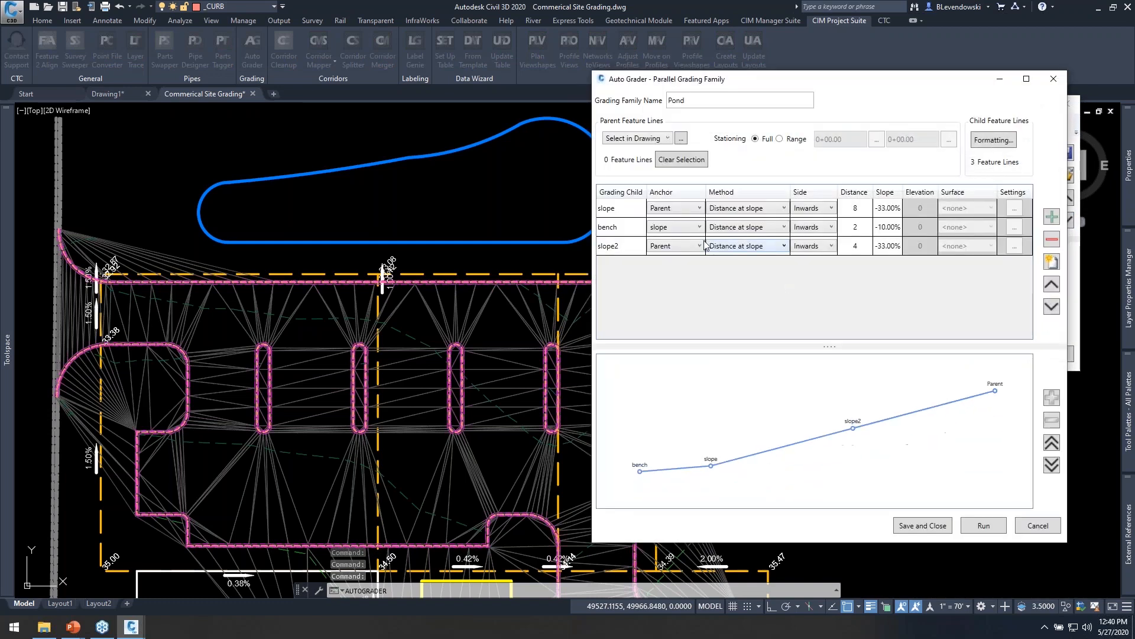
pyautogui.click(682, 138)
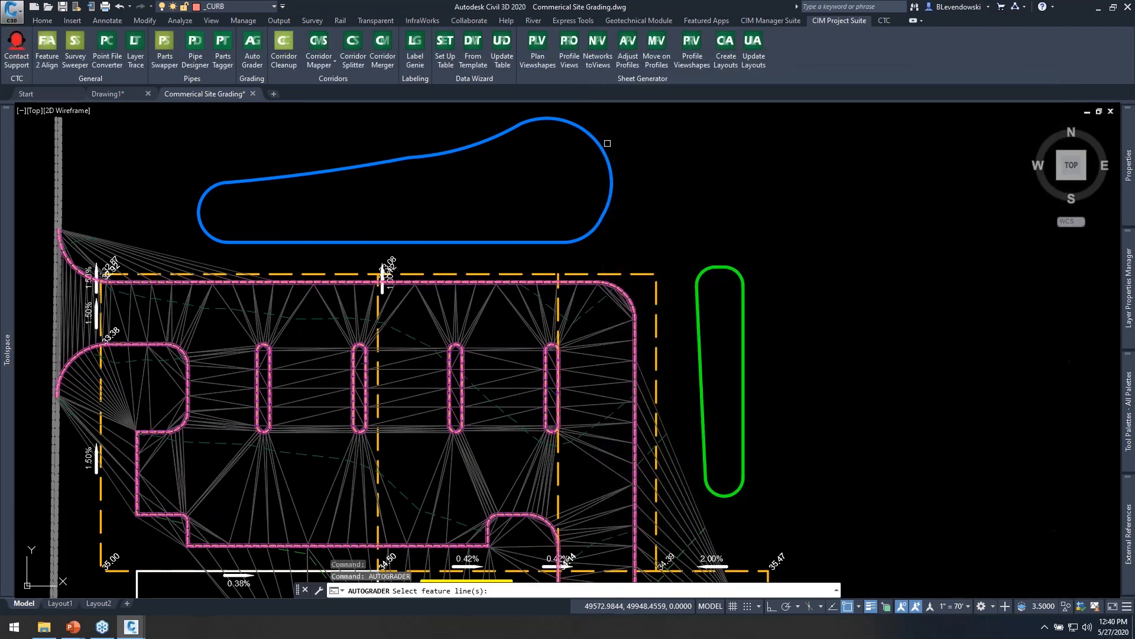
pyautogui.press('Escape')
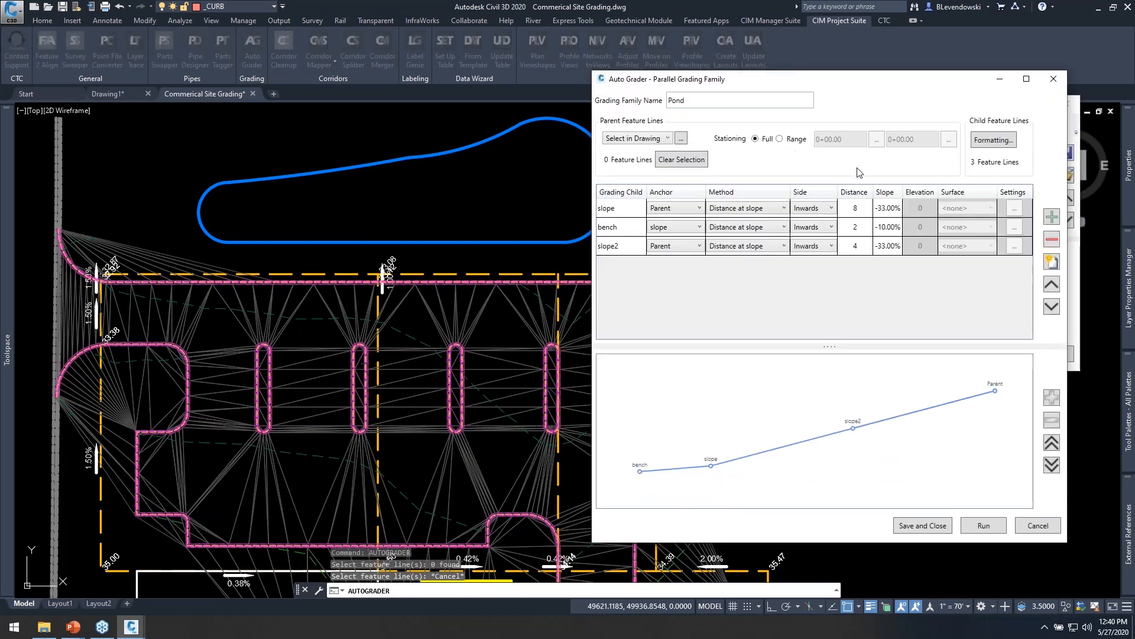
pyautogui.click(1038, 525)
pyautogui.click(1050, 353)
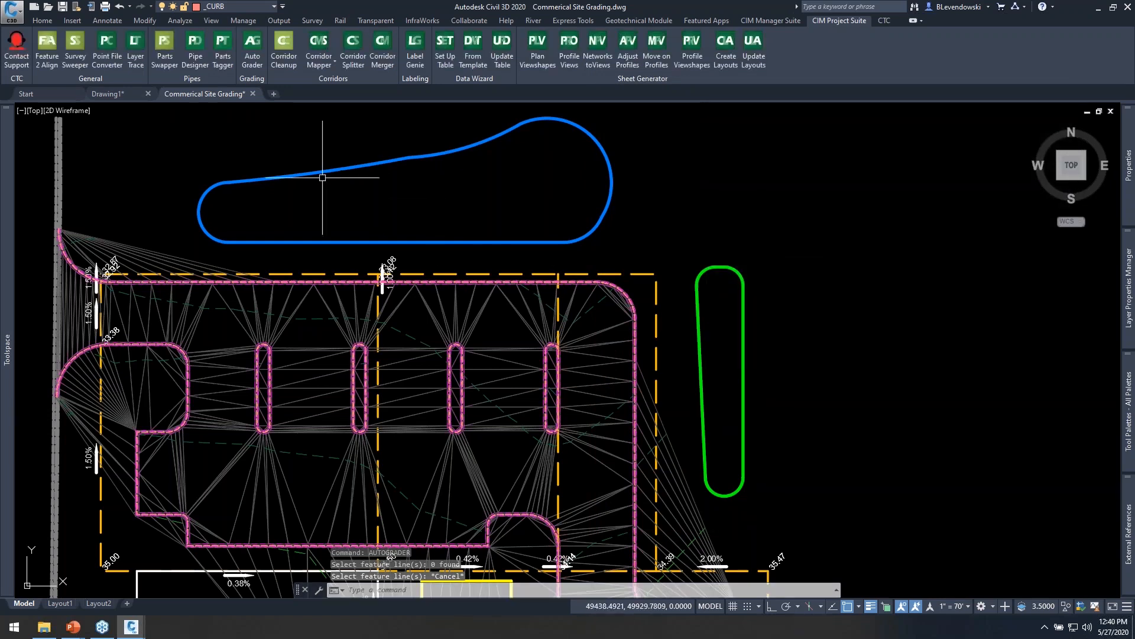
# - Convert the blue pond outline into a feature line at a constant elevation of 830
pyautogui.click(42, 20)
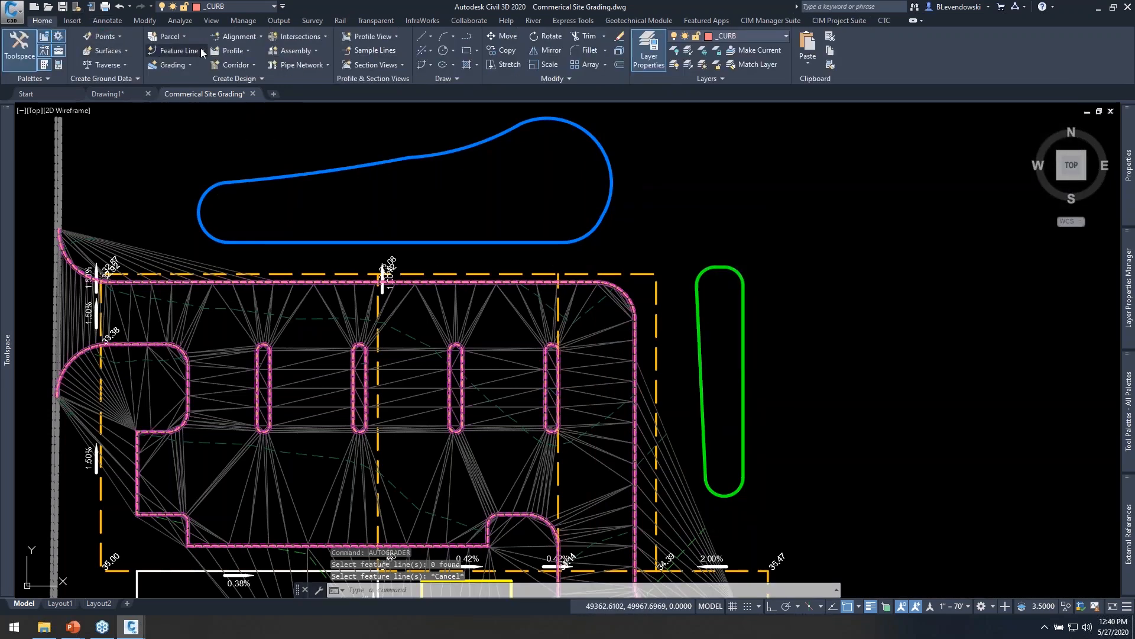
pyautogui.click(203, 50)
pyautogui.click(224, 96)
pyautogui.click(401, 138)
pyautogui.click(370, 193)
pyautogui.press('Return')
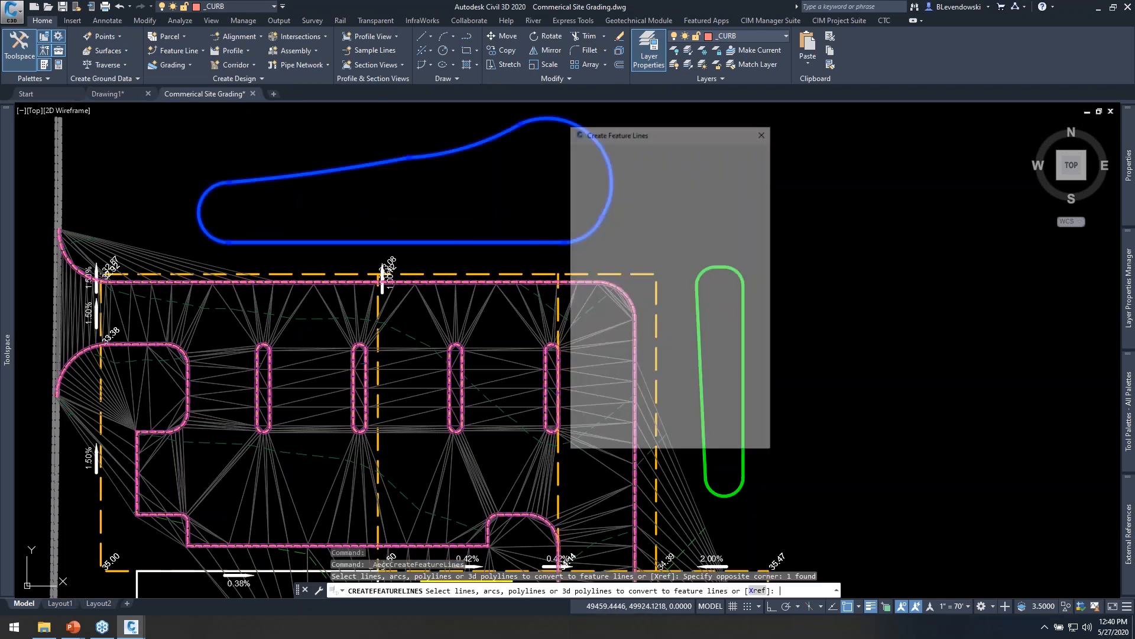
pyautogui.click(622, 433)
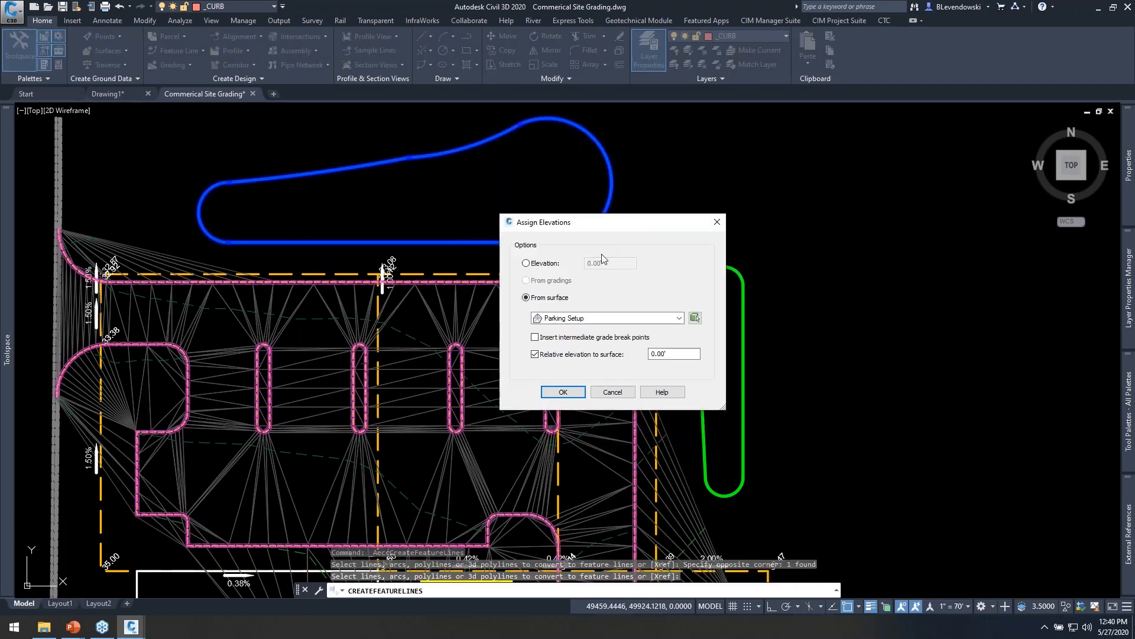
pyautogui.click(552, 264)
pyautogui.doubleClick(615, 266)
pyautogui.write('830')
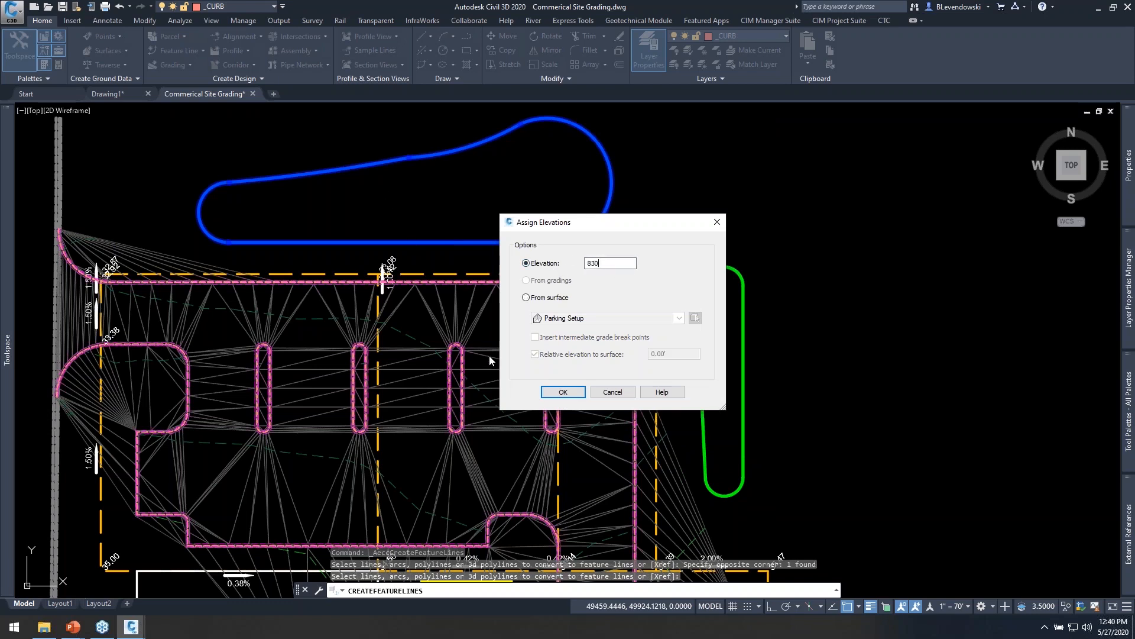
pyautogui.click(563, 392)
# - Save the drawing
pyautogui.moveTo(497, 219)
pyautogui.mouseDown(button='middle')
pyautogui.moveTo(601, 223)
pyautogui.moveTo(545, 216)
pyautogui.mouseUp(button='middle')
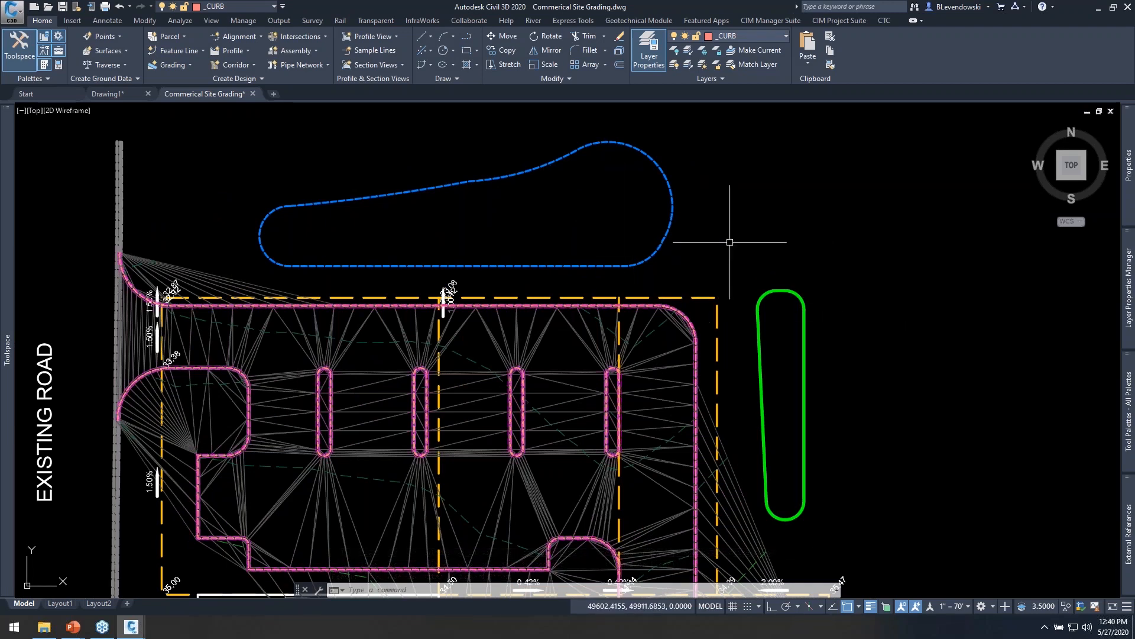
pyautogui.moveTo(728, 240); pyautogui.dragTo(713, 266, button='middle')
pyautogui.moveTo(658, 233)
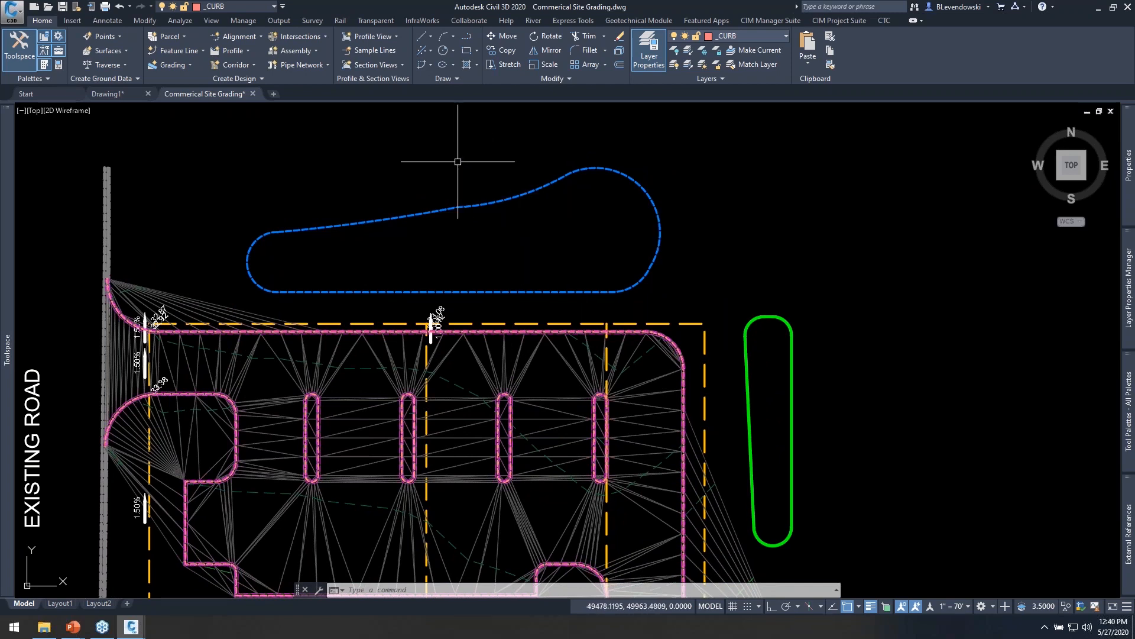
pyautogui.moveTo(437, 180); pyautogui.dragTo(416, 165, button='middle')
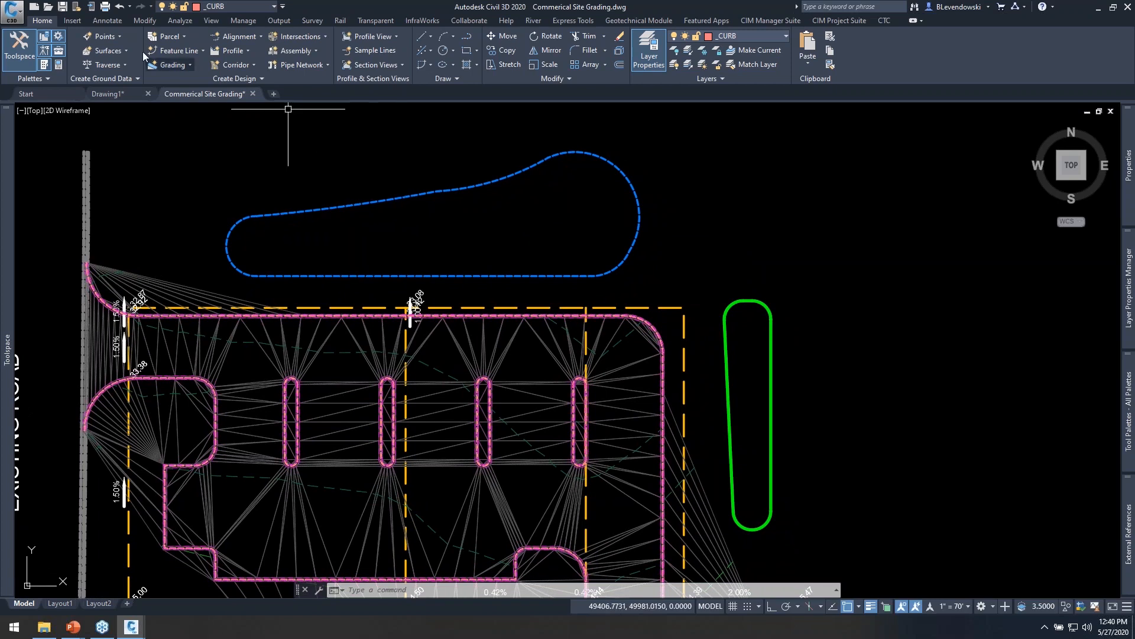
pyautogui.click(62, 7)
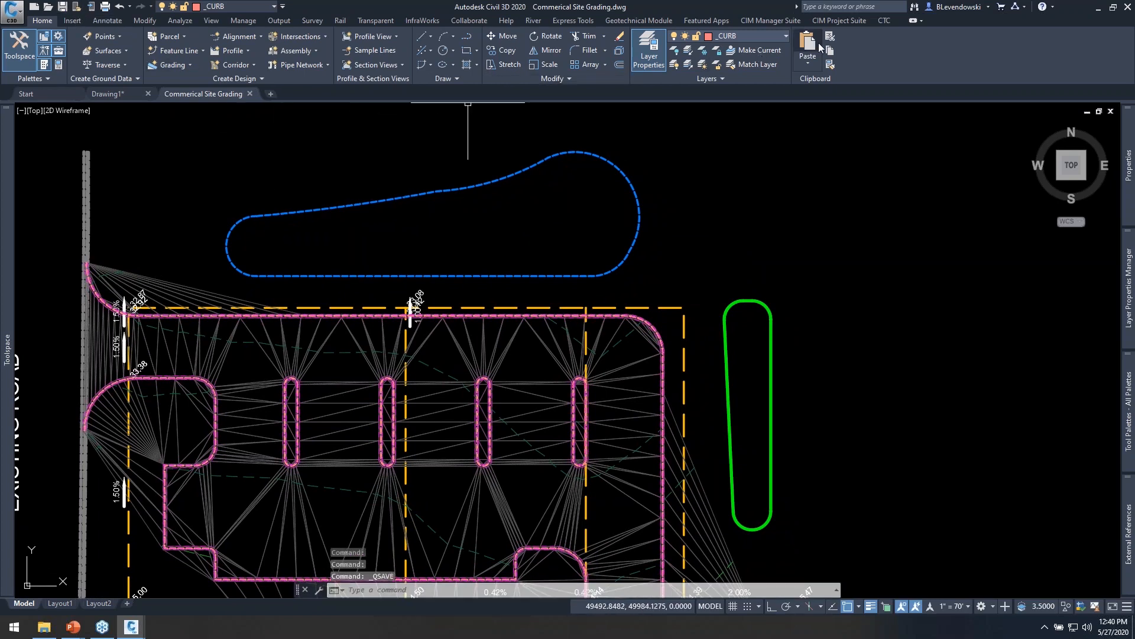
# - Edit the Pond grading family in Auto Grader and assign the blue pond feature line as its parent
pyautogui.click(840, 21)
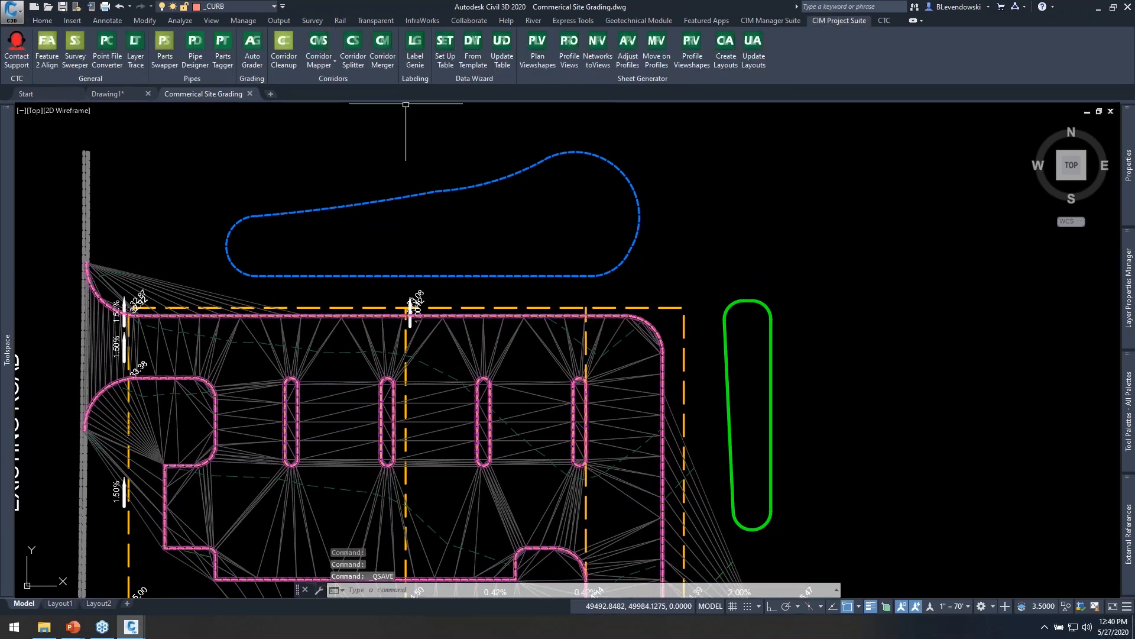
pyautogui.click(252, 47)
pyautogui.click(773, 187)
pyautogui.click(1045, 197)
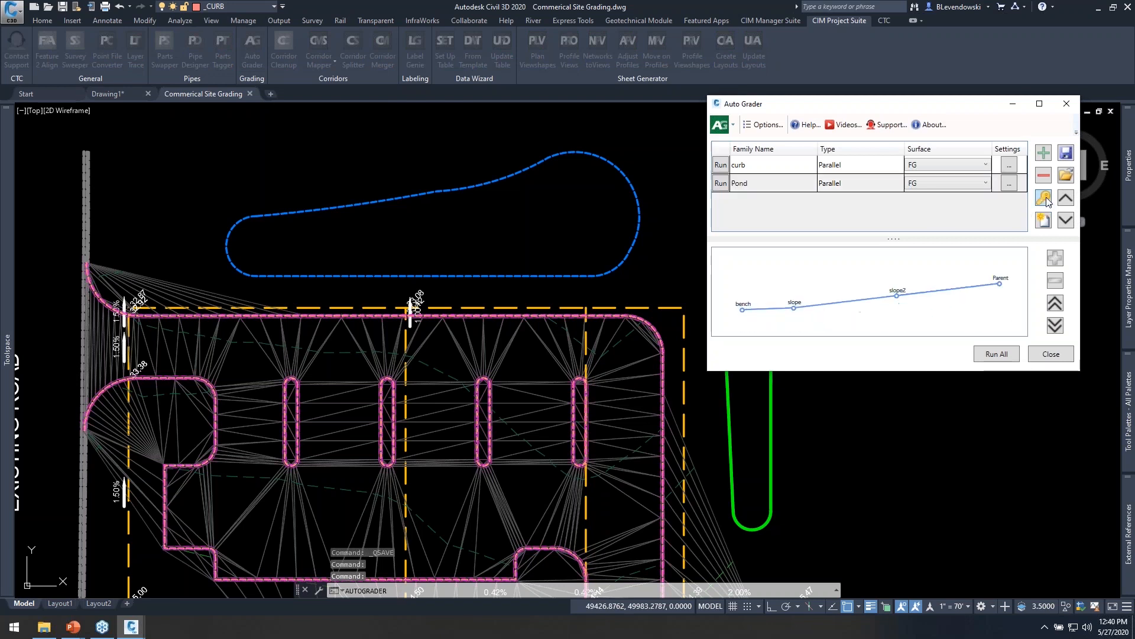
pyautogui.click(682, 139)
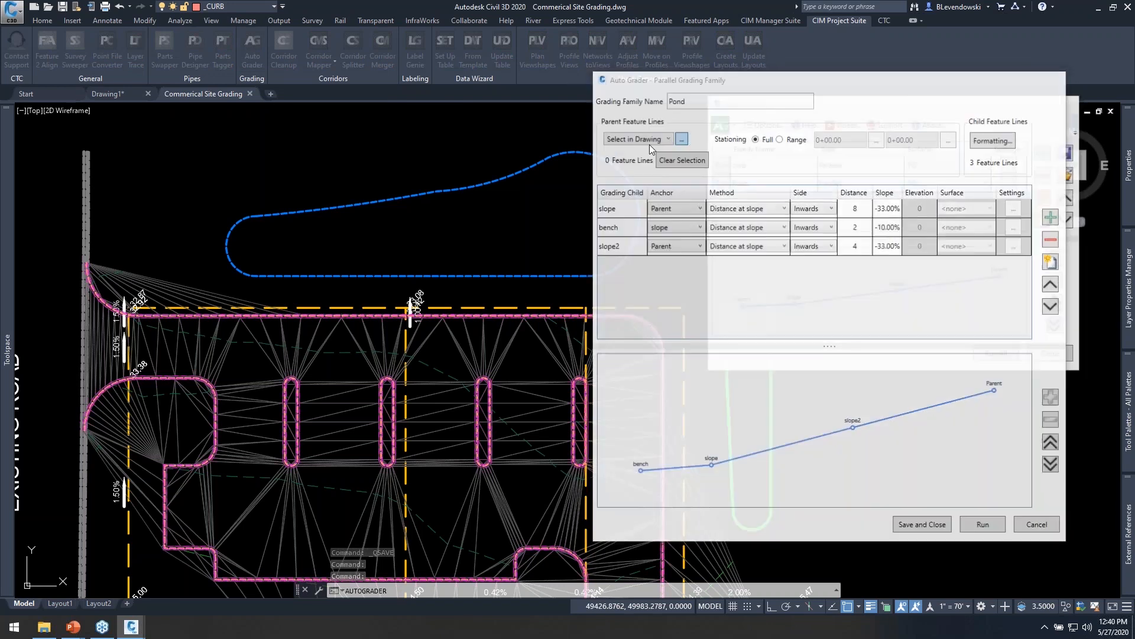
pyautogui.click(607, 156)
pyautogui.press('Return')
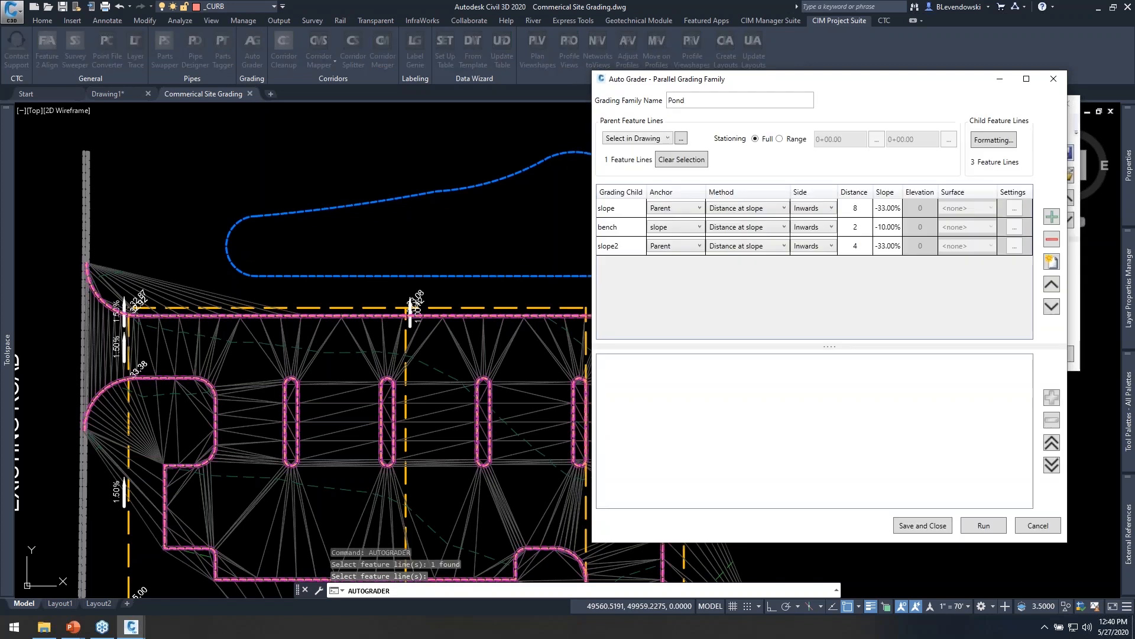
# - Save the Pond family with its existing child formatting and run it on its own
pyautogui.click(999, 140)
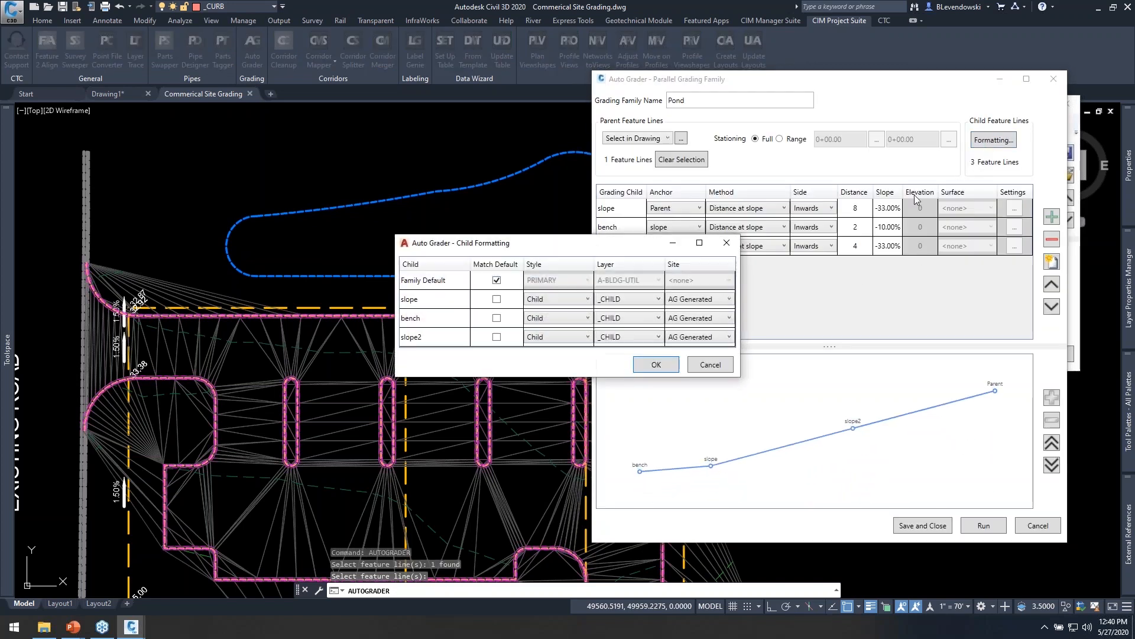
pyautogui.click(656, 365)
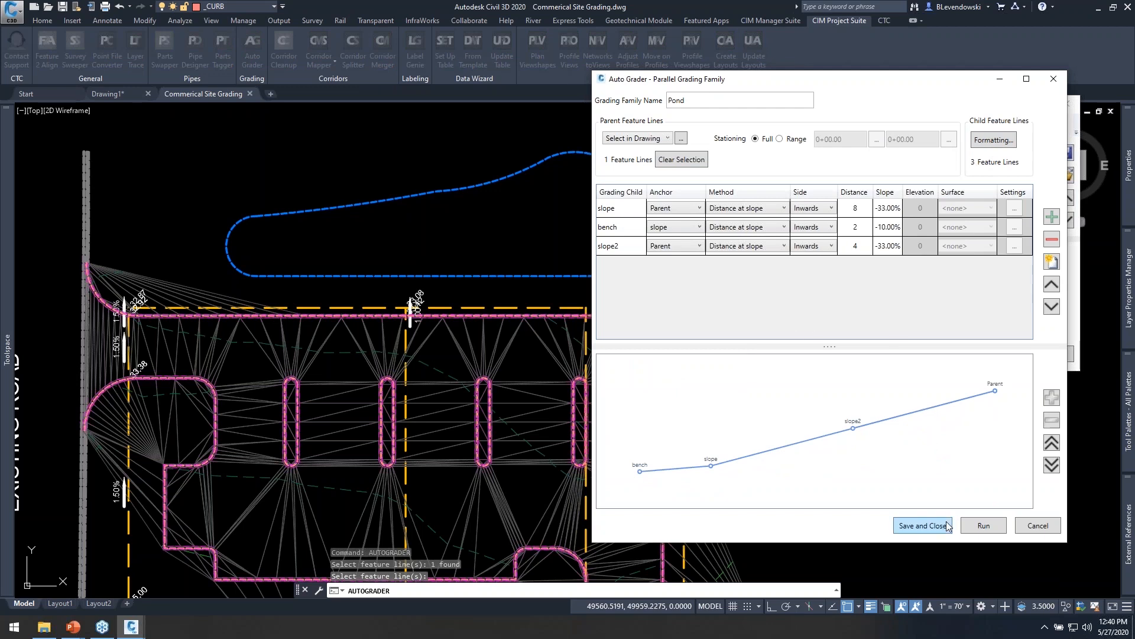
pyautogui.click(923, 525)
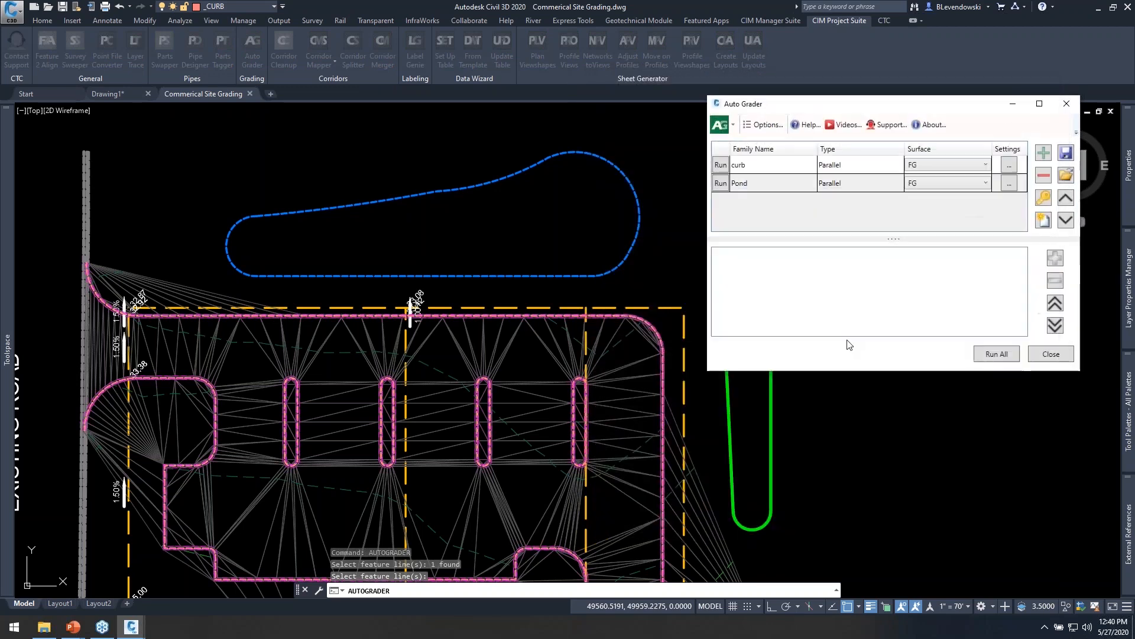
pyautogui.click(728, 187)
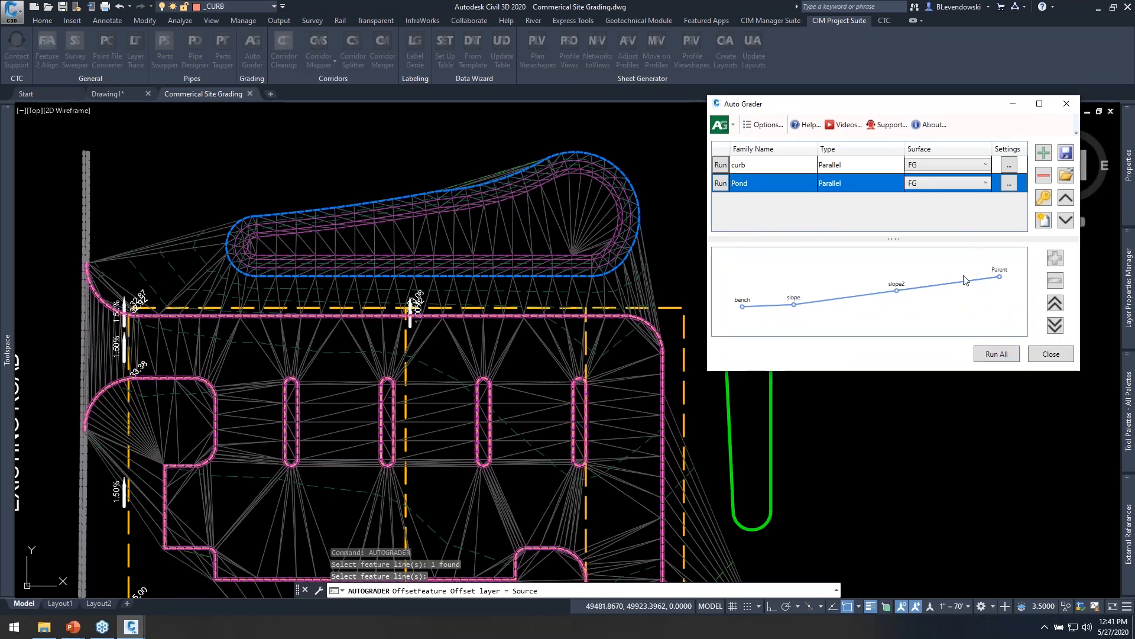
# - Create a Parallel grading family in Auto Grader and name it berm, leaving its parent selection empty
pyautogui.moveTo(931, 112)
pyautogui.mouseDown()
pyautogui.moveTo(817, 68)
pyautogui.moveTo(893, 48)
pyautogui.mouseUp()
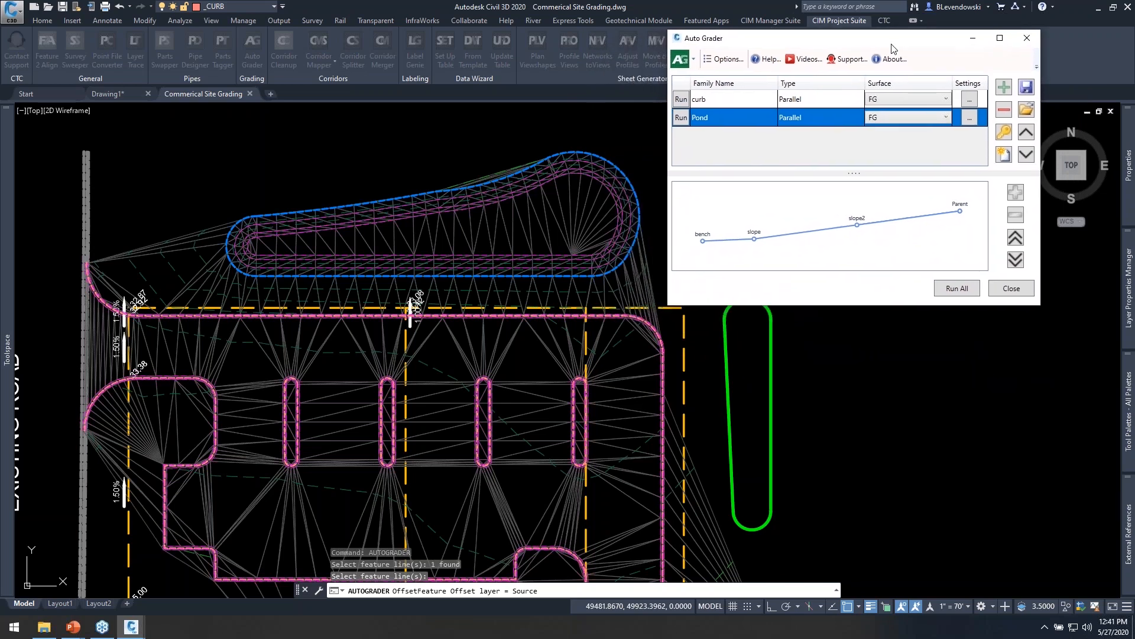
pyautogui.click(1003, 86)
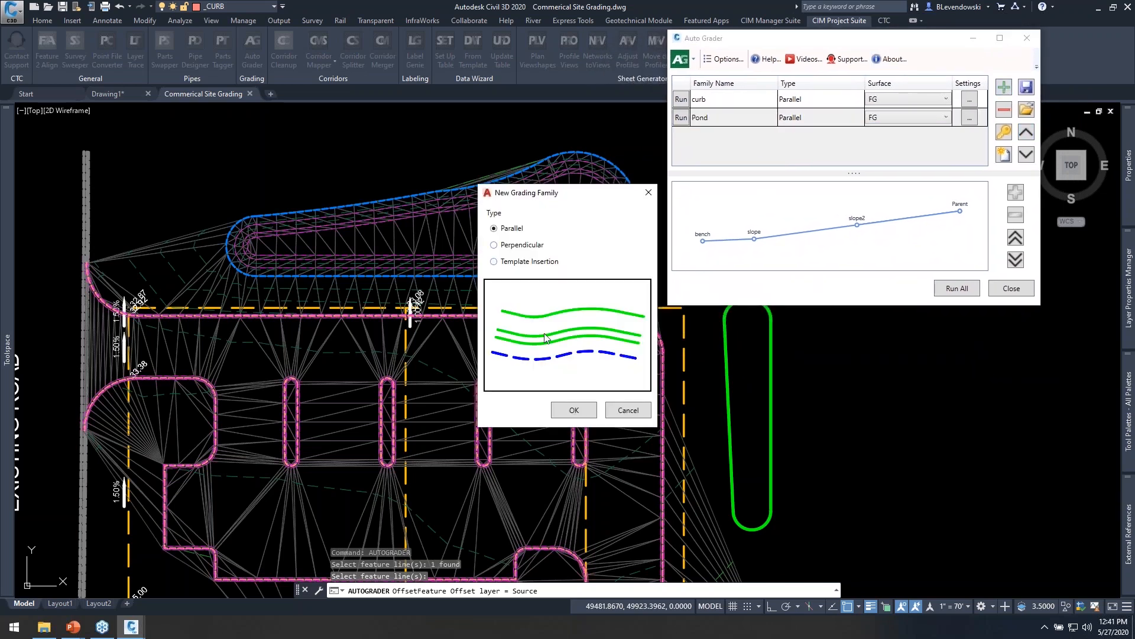
pyautogui.click(573, 410)
pyautogui.write('berm')
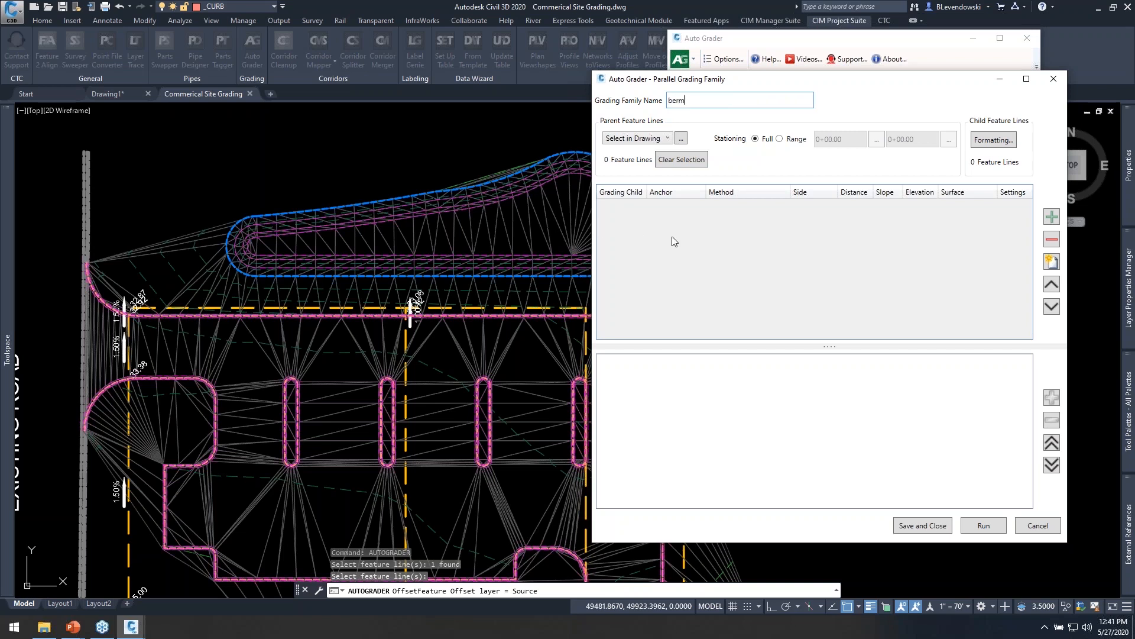
pyautogui.click(682, 139)
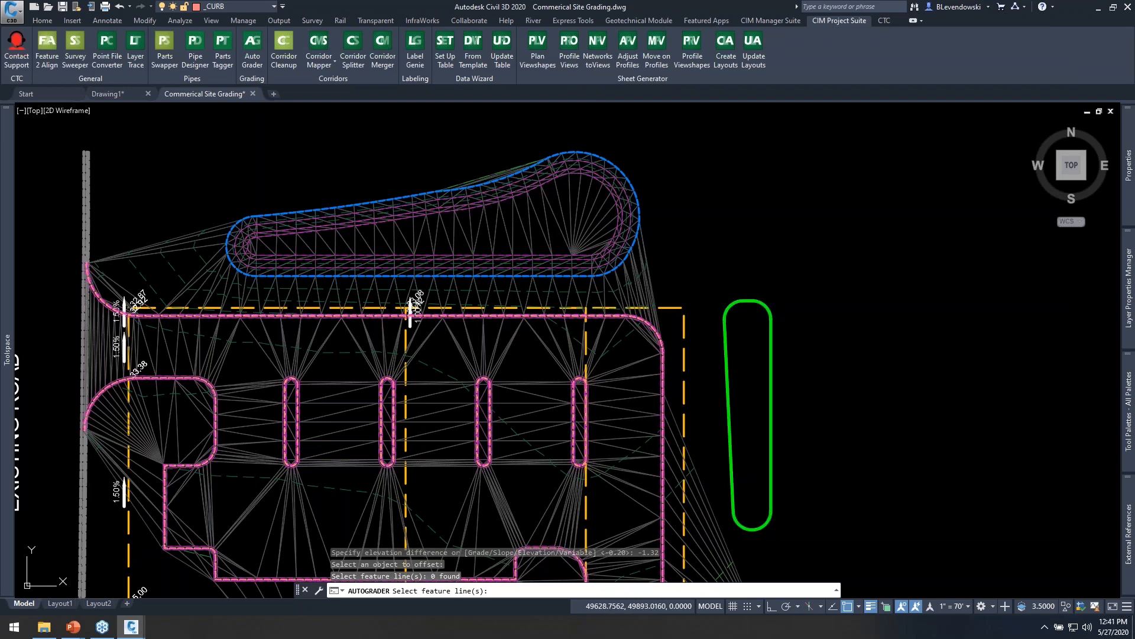
pyautogui.press('Escape')
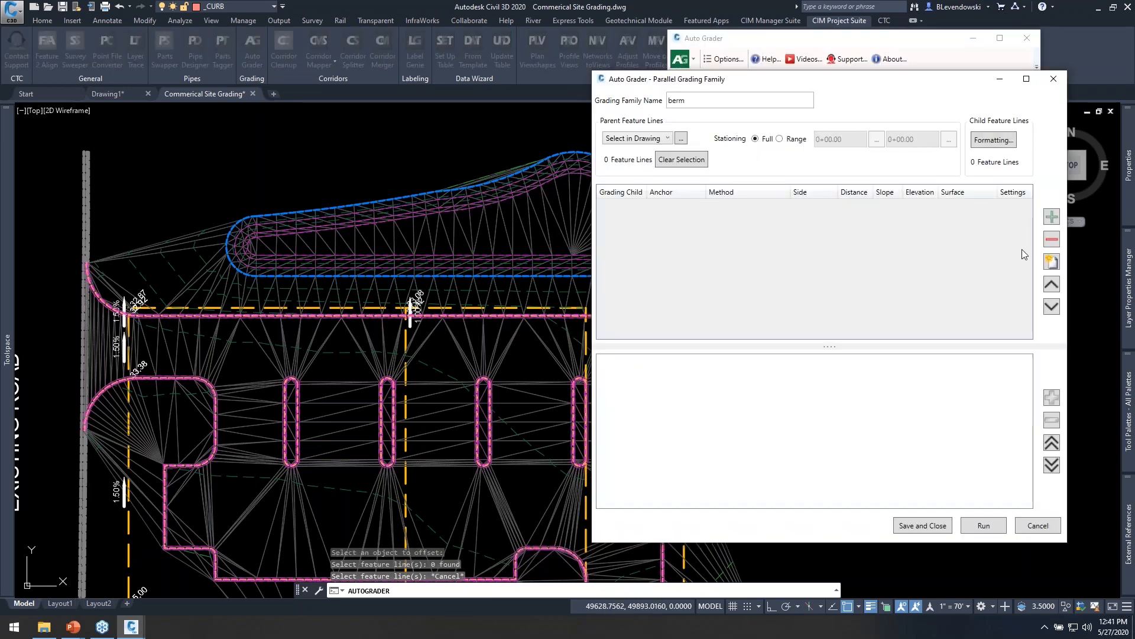
# - Add a grading child named slope to the berm family and set its side to Outwards
pyautogui.click(1052, 219)
pyautogui.click(630, 210)
pyautogui.click(630, 211)
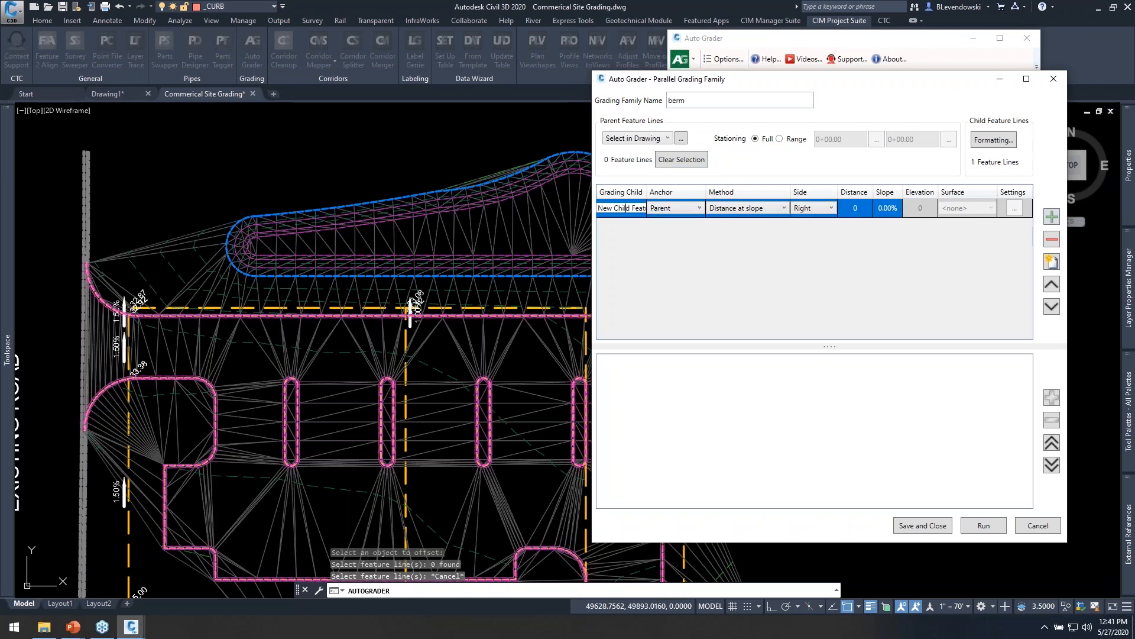
pyautogui.write('slope')
pyautogui.click(818, 211)
pyautogui.click(819, 256)
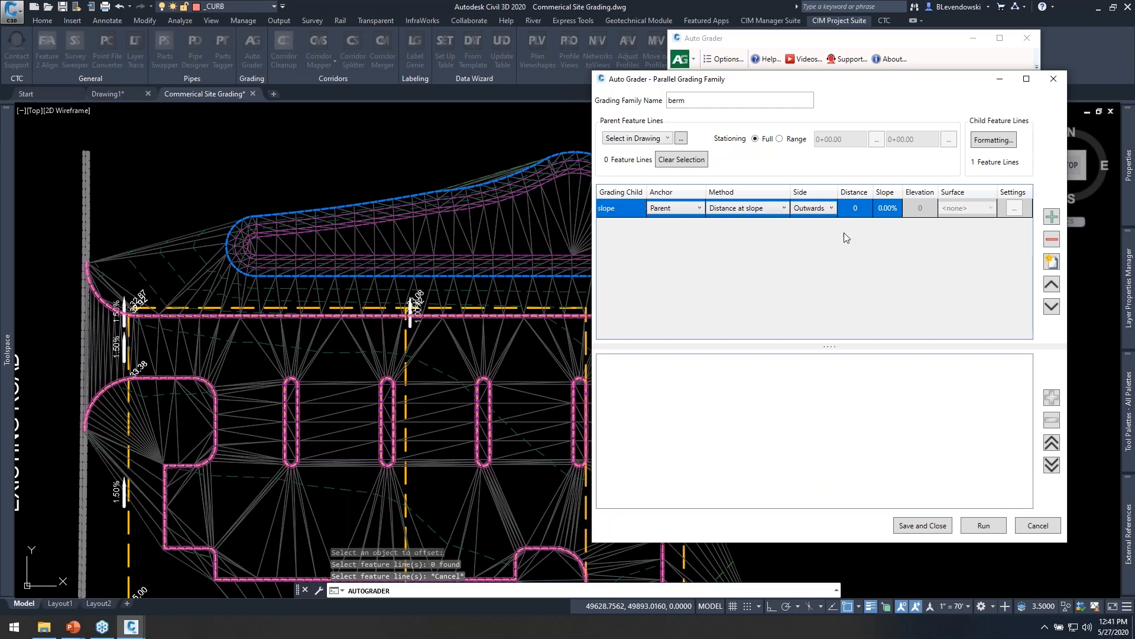
# - Set the slope child's distance to 15 and slope to -15%, save the berm family, and close Auto Grader
pyautogui.click(860, 210)
pyautogui.write('15')
pyautogui.click(887, 207)
pyautogui.click(889, 207)
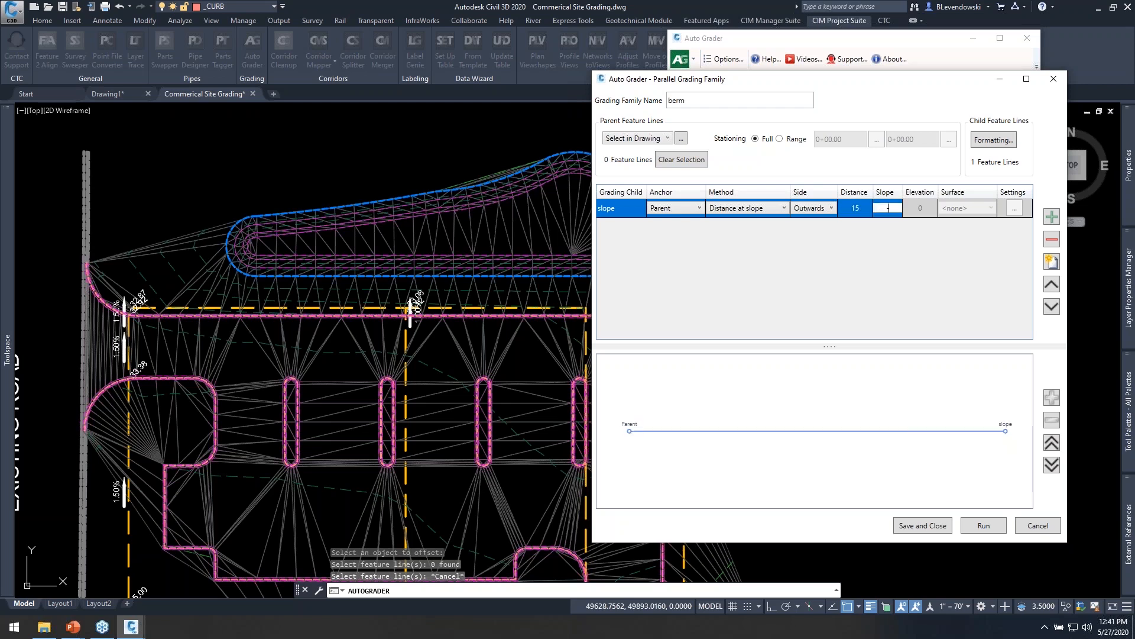
pyautogui.press('Return')
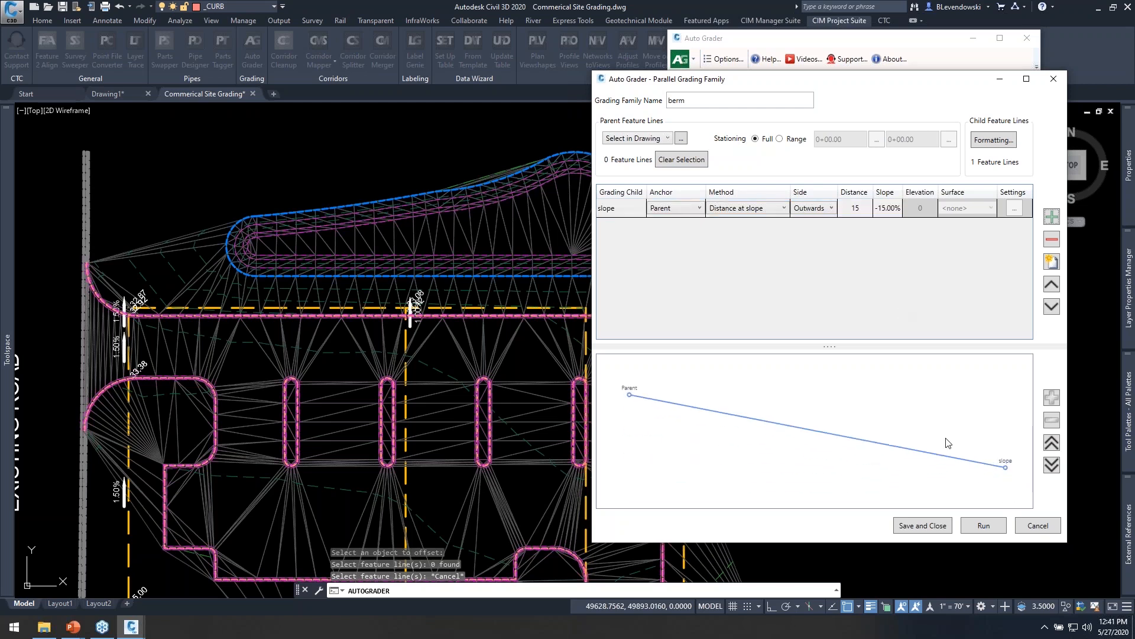
pyautogui.click(931, 524)
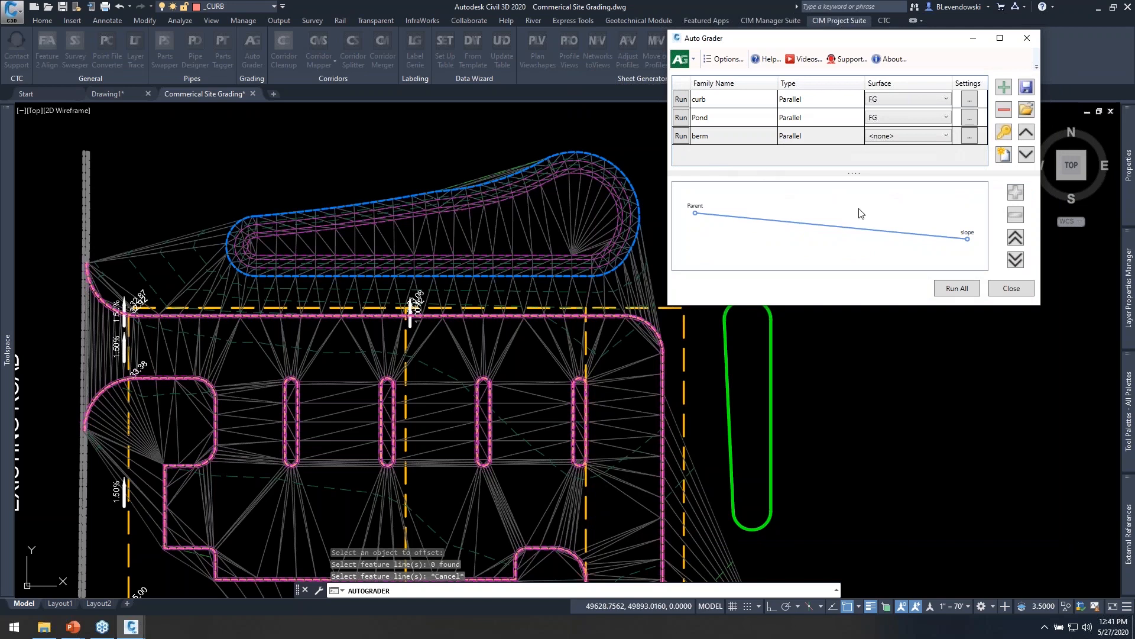
pyautogui.click(1012, 289)
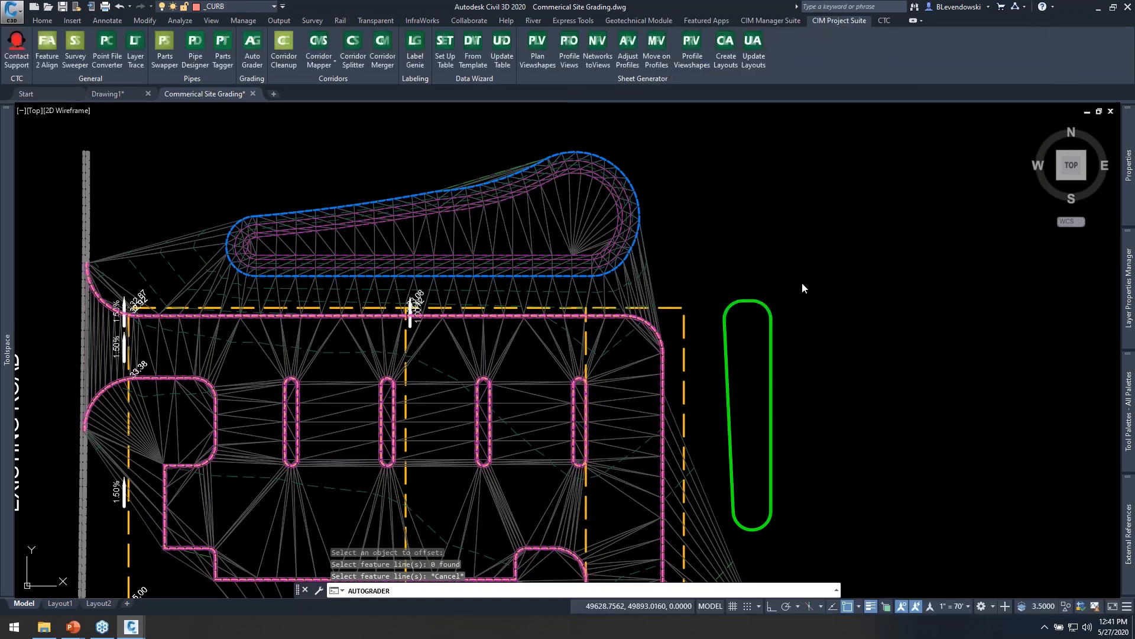
# - Convert the green berm outline into a feature line at a constant elevation of 839
pyautogui.click(50, 23)
pyautogui.click(195, 54)
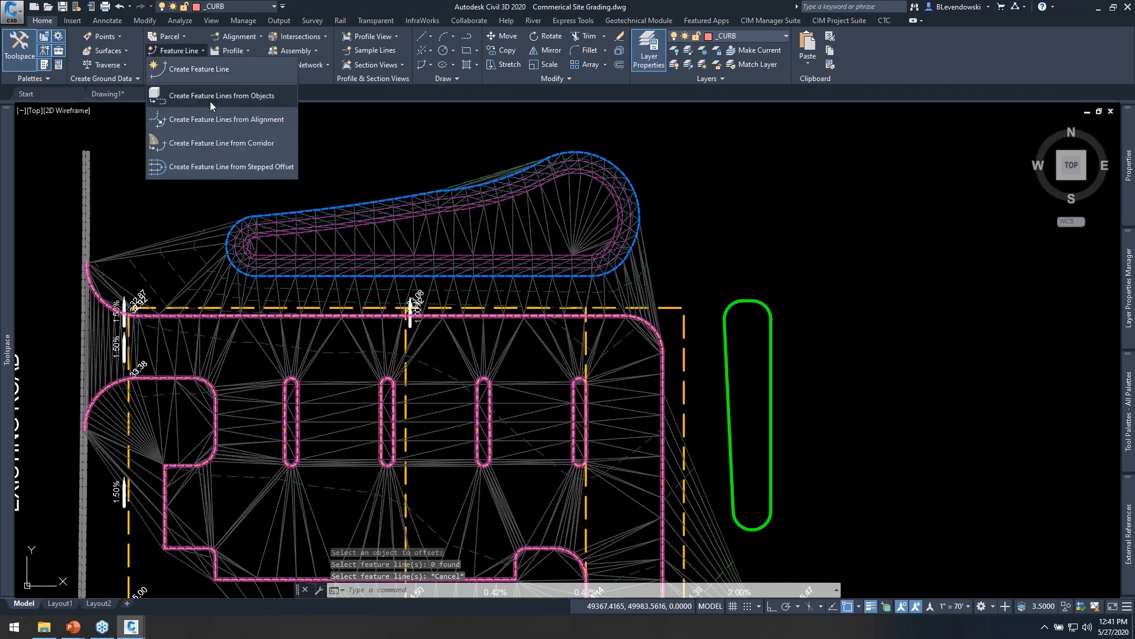
pyautogui.click(237, 97)
pyautogui.click(728, 258)
pyautogui.click(750, 328)
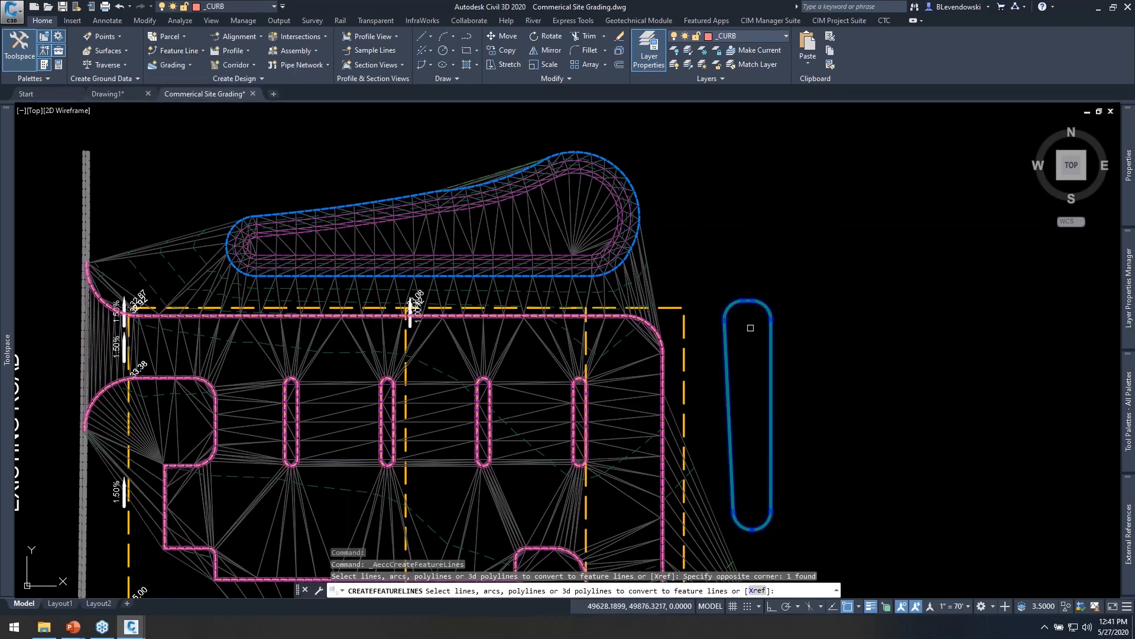
pyautogui.press('Return')
pyautogui.click(620, 434)
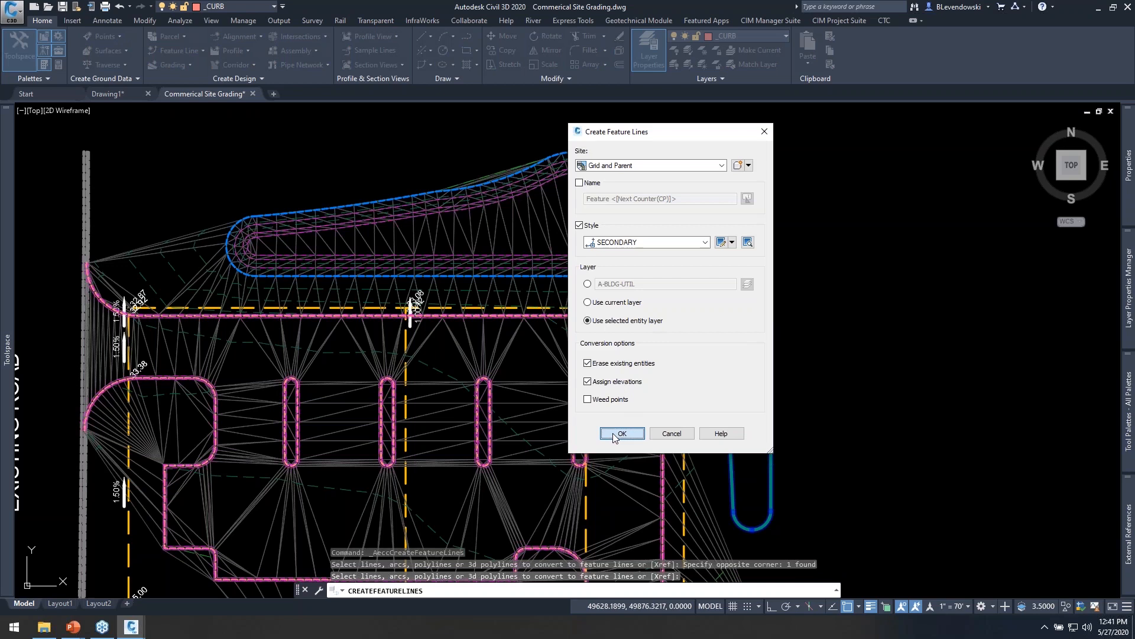
pyautogui.doubleClick(600, 264)
pyautogui.write('839')
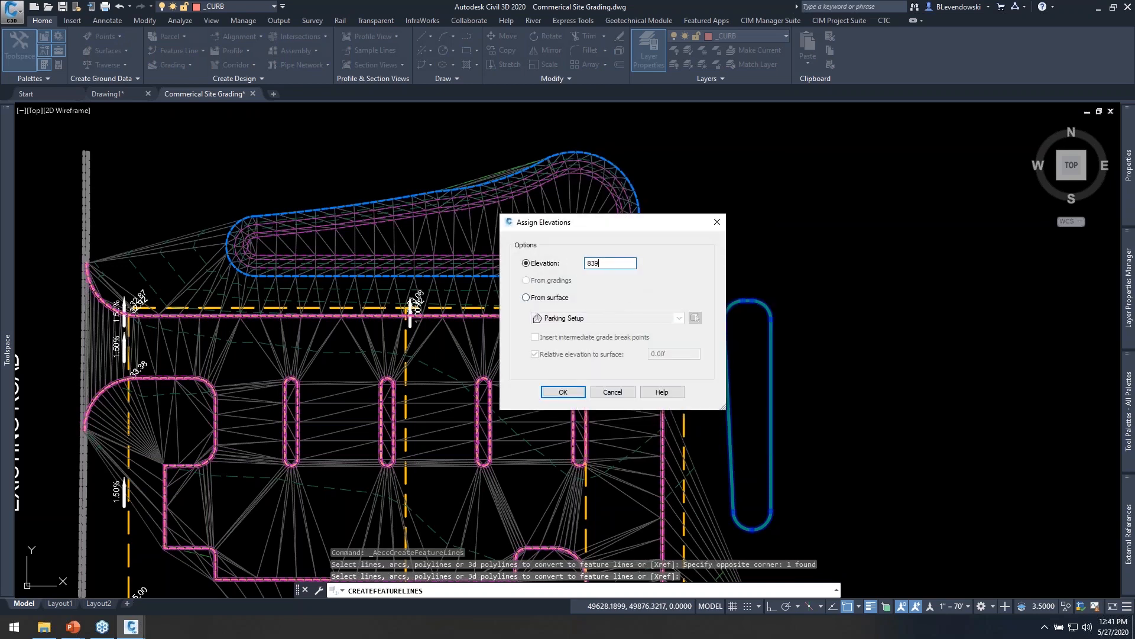
pyautogui.click(563, 392)
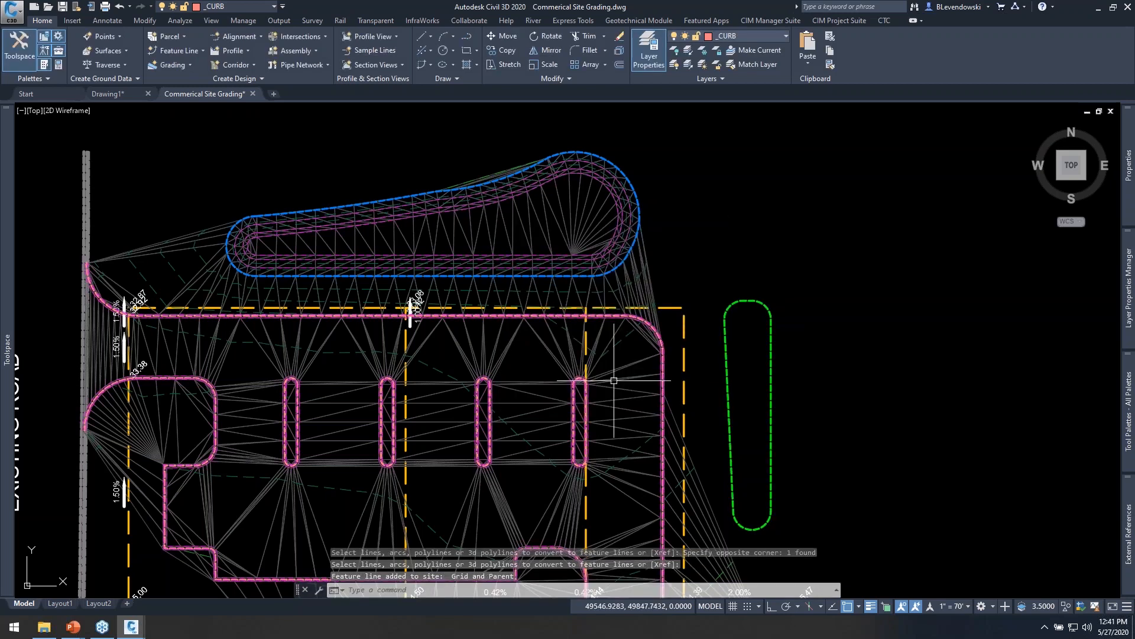
# - Edit the berm grading family in Auto Grader and assign the green berm feature line as its parent
pyautogui.click(825, 21)
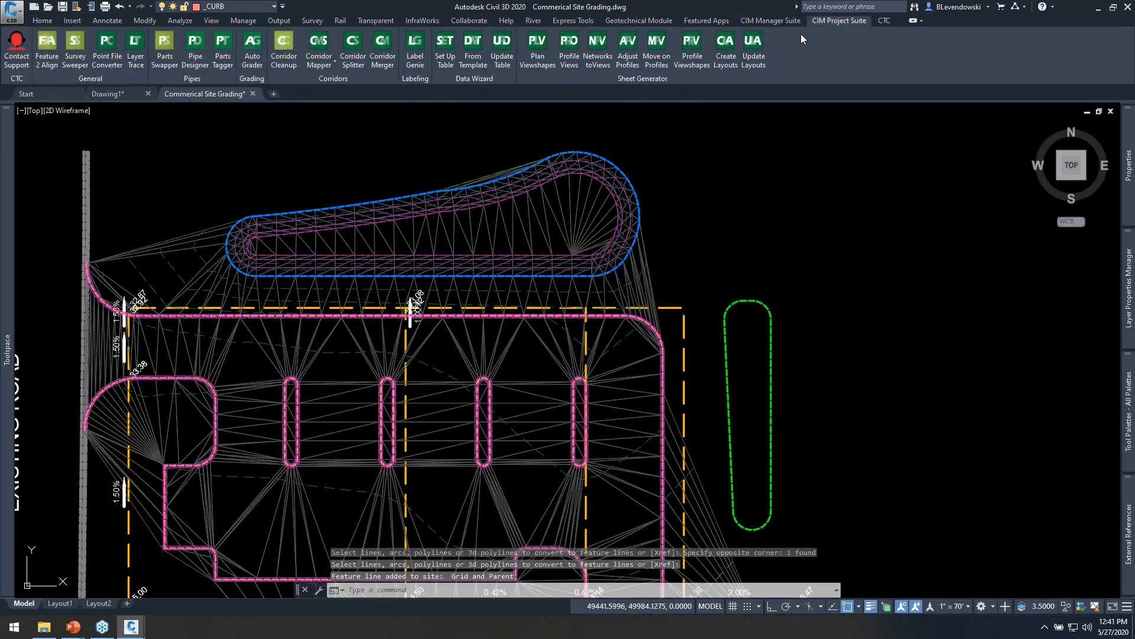
pyautogui.click(258, 61)
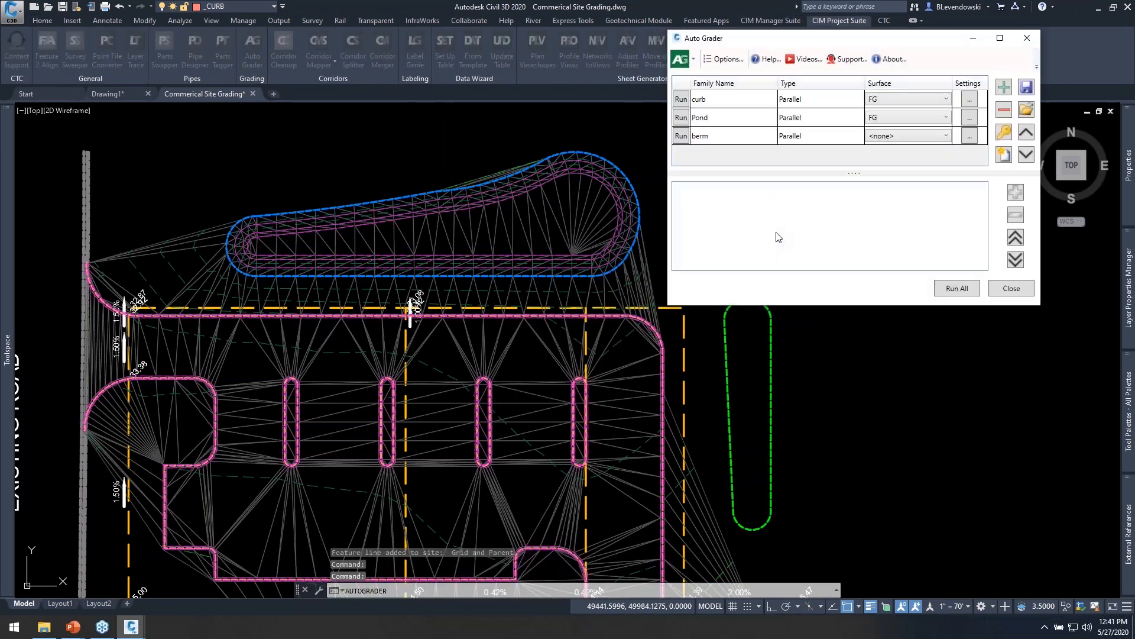
pyautogui.click(769, 136)
pyautogui.click(1005, 134)
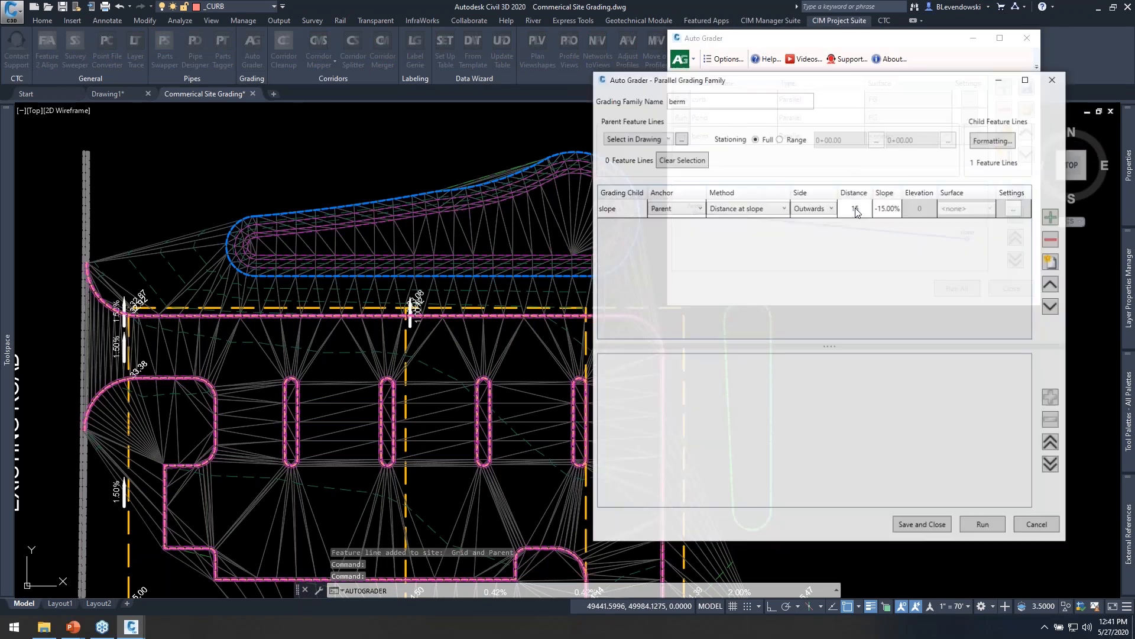
pyautogui.click(681, 138)
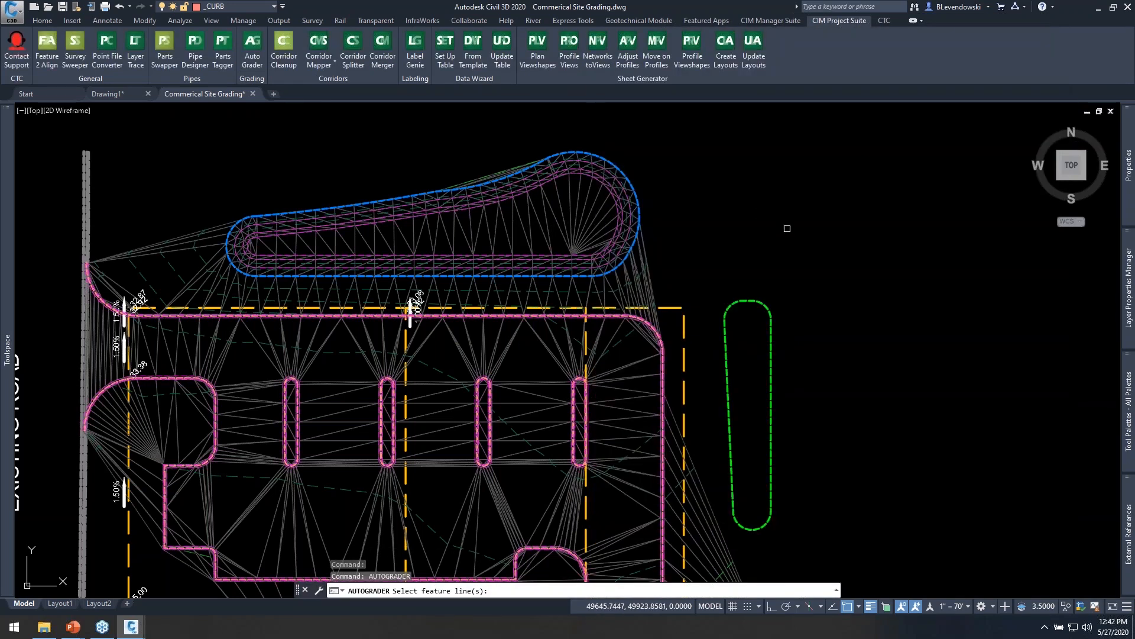
pyautogui.click(766, 303)
pyautogui.press('Return')
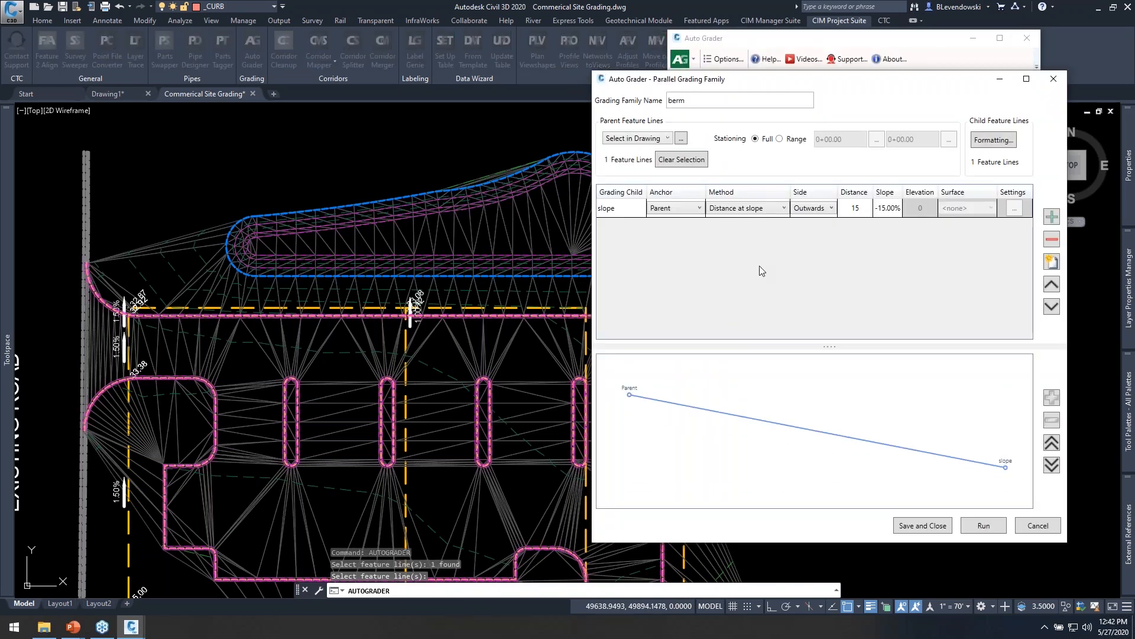
# - Format the slope child with the _CHILD layer and choose its site, keeping the Child style, and save the berm family
pyautogui.click(994, 139)
pyautogui.click(646, 299)
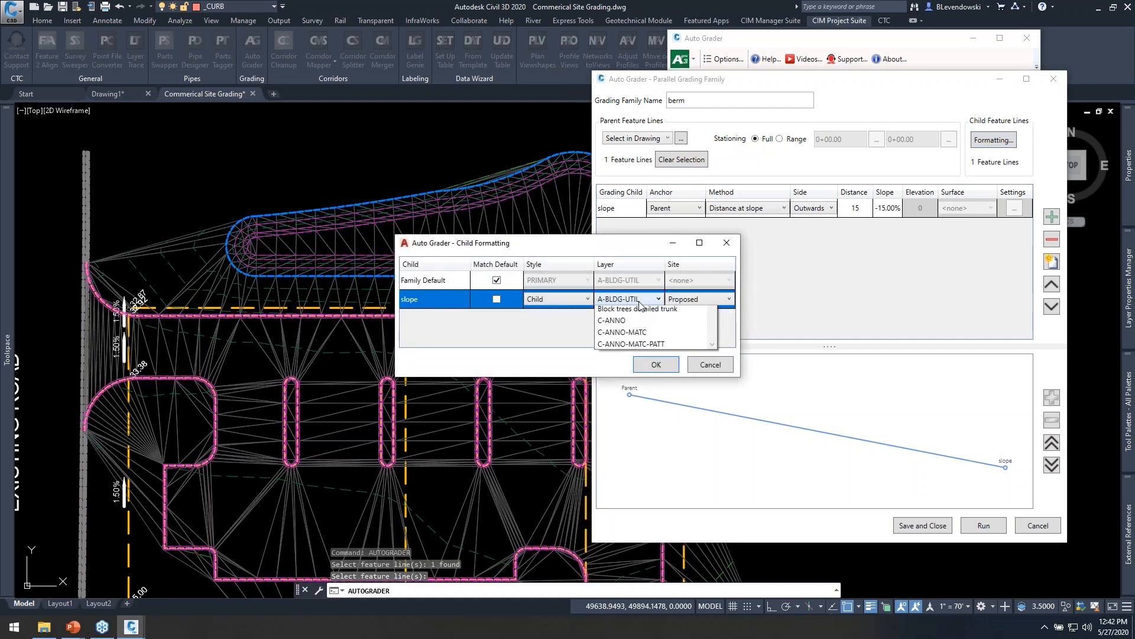
pyautogui.scroll(3, 638, 308)
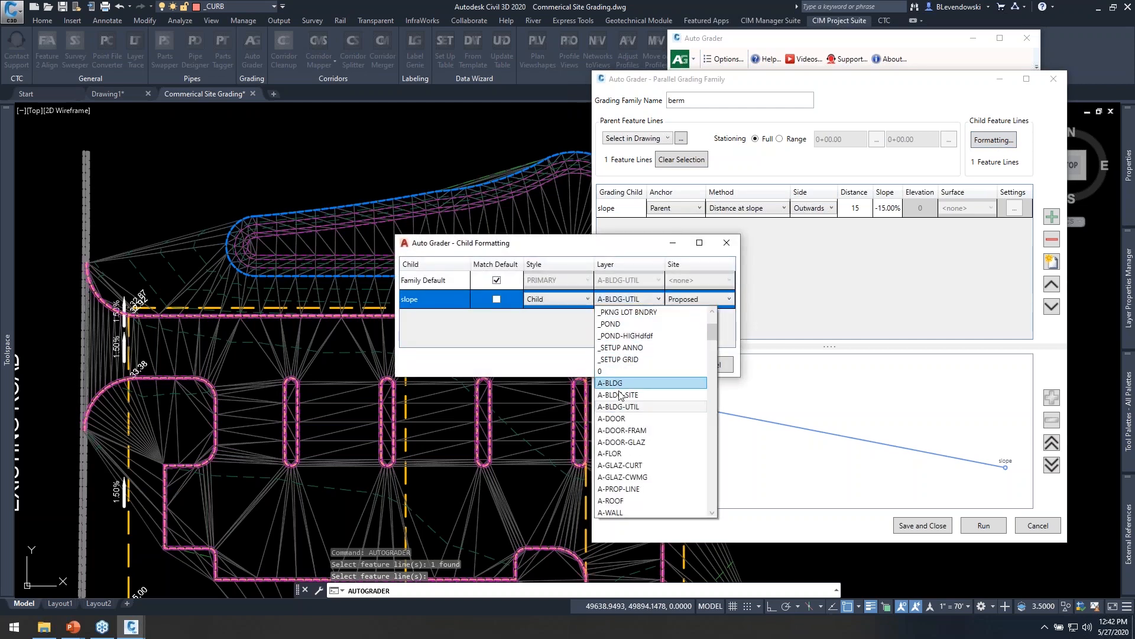
pyautogui.scroll(3, 621, 396)
pyautogui.click(614, 360)
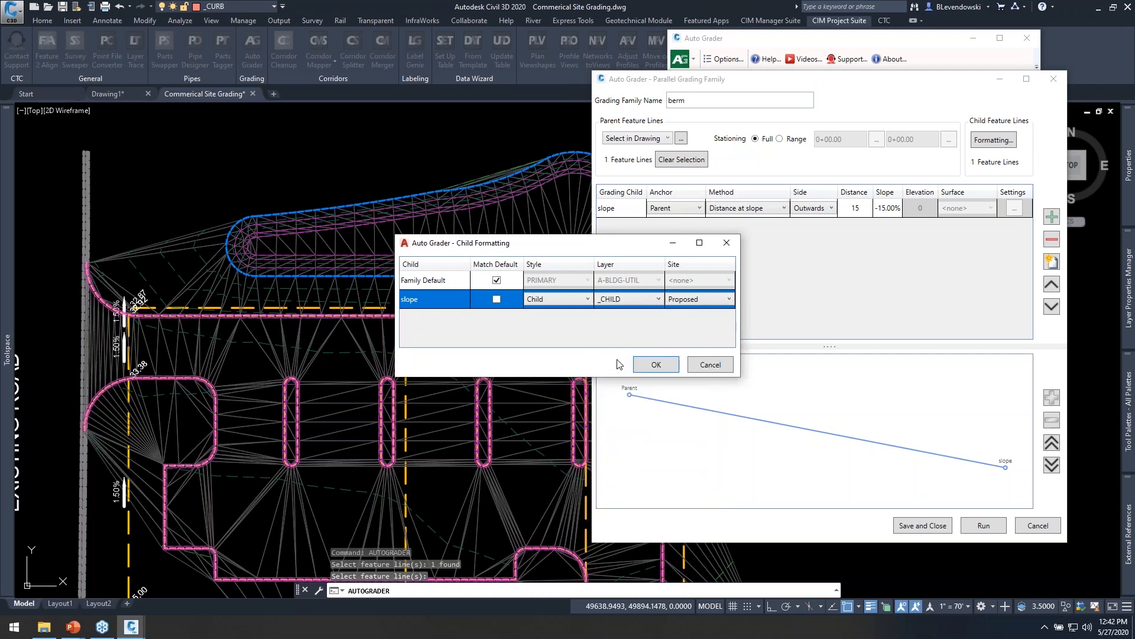
pyautogui.click(695, 299)
pyautogui.click(683, 322)
pyautogui.click(655, 363)
pyautogui.click(922, 526)
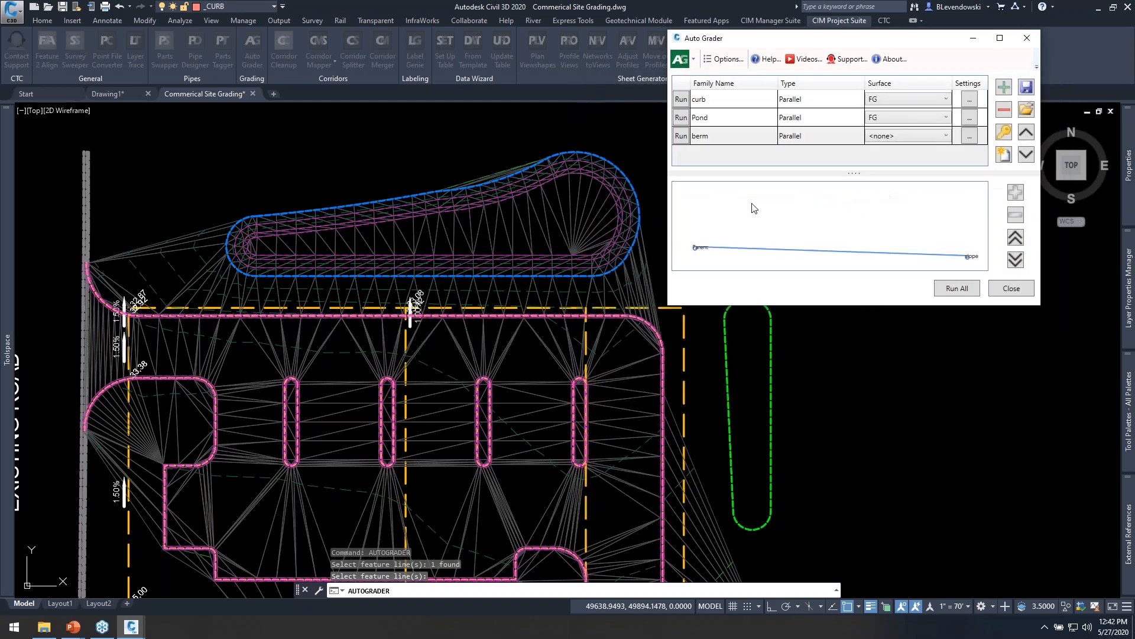
# - Assign the berm family to the FG surface and enable the supplementing distance in its breakline settings
pyautogui.click(917, 137)
pyautogui.click(893, 183)
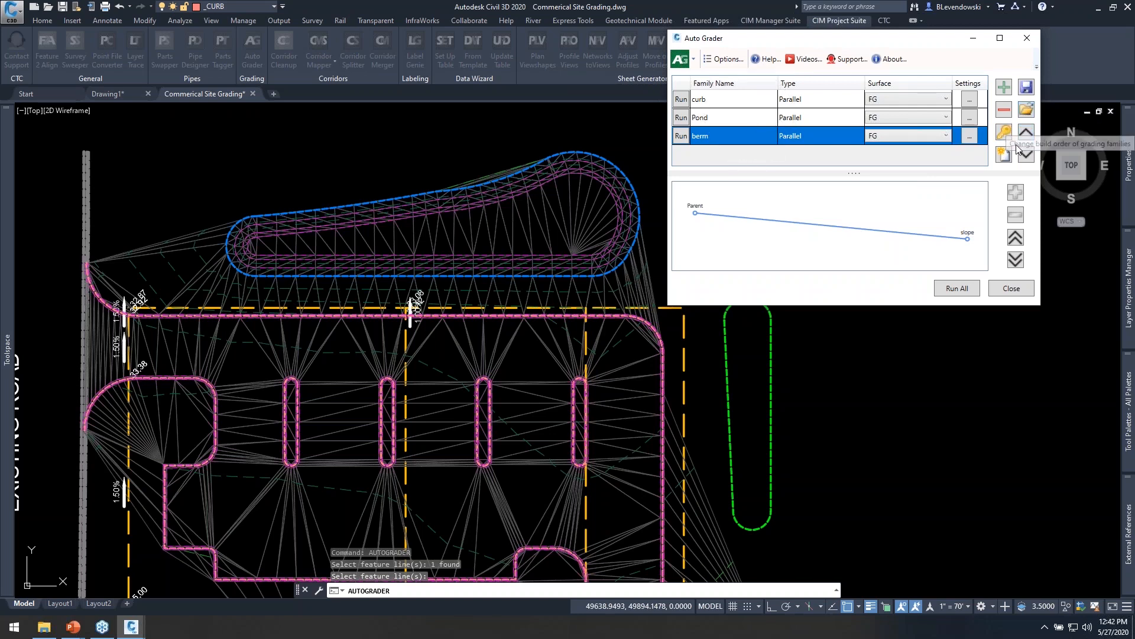
pyautogui.click(971, 137)
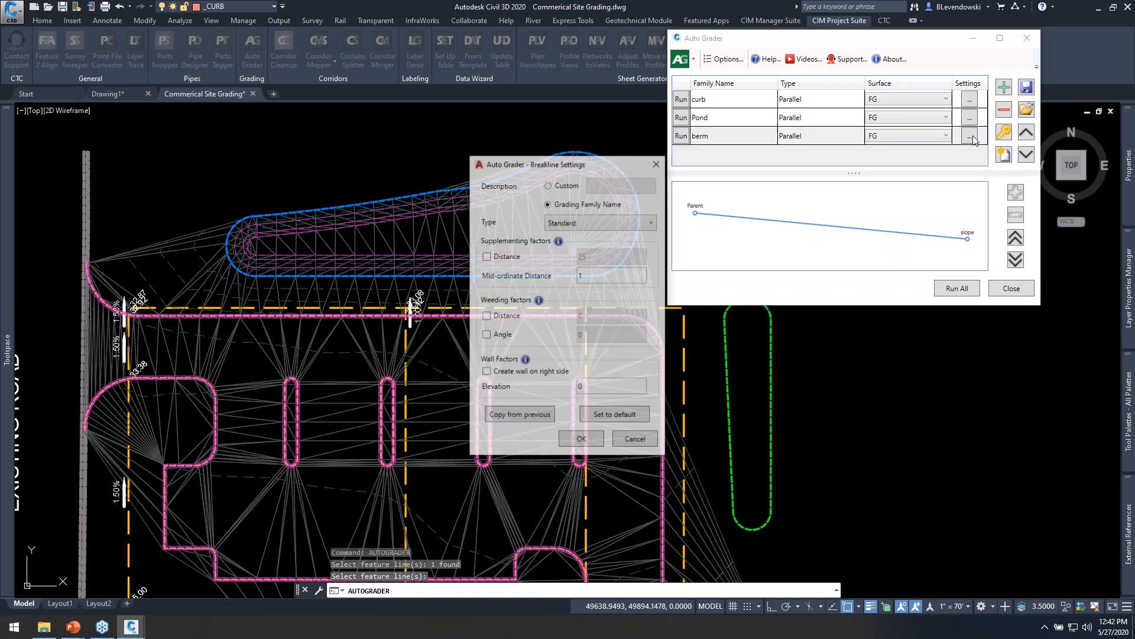
pyautogui.click(506, 257)
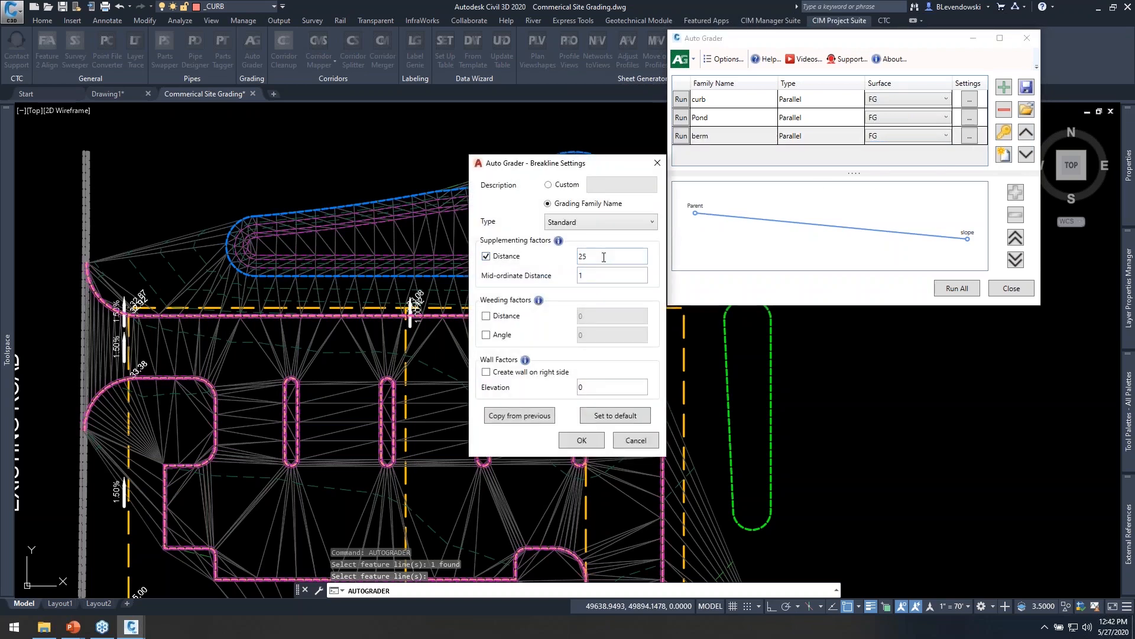
pyautogui.press('Tab')
pyautogui.click(582, 441)
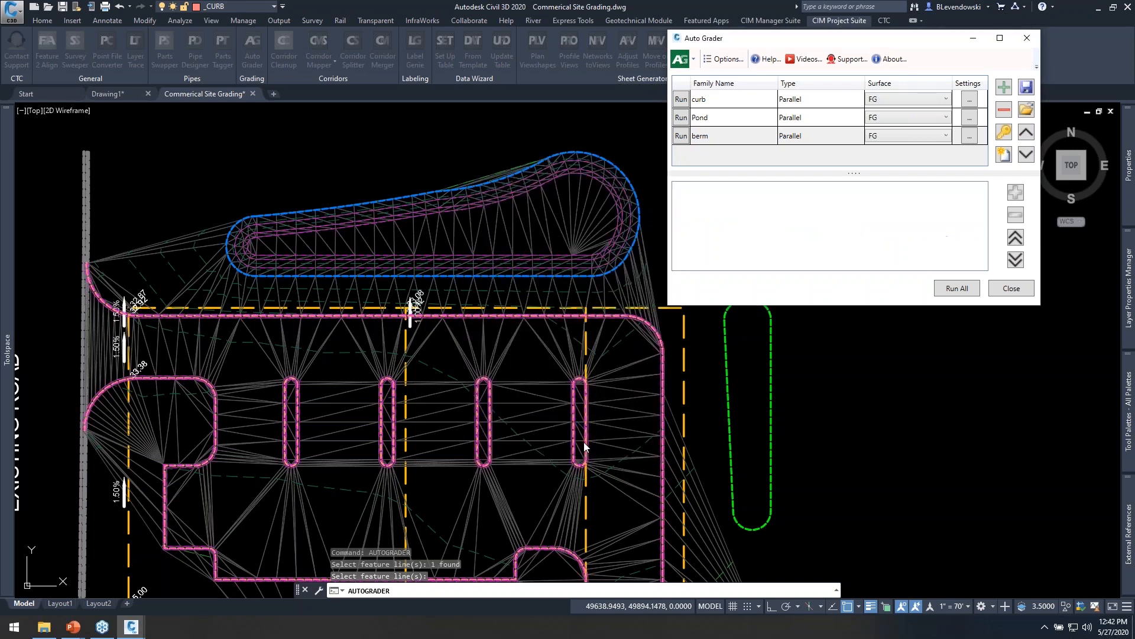
# - Run only the berm family to grade it into the surface, and close Auto Grader
pyautogui.moveTo(842, 40)
pyautogui.mouseDown()
pyautogui.moveTo(378, 43)
pyautogui.moveTo(289, 60)
pyautogui.mouseUp()
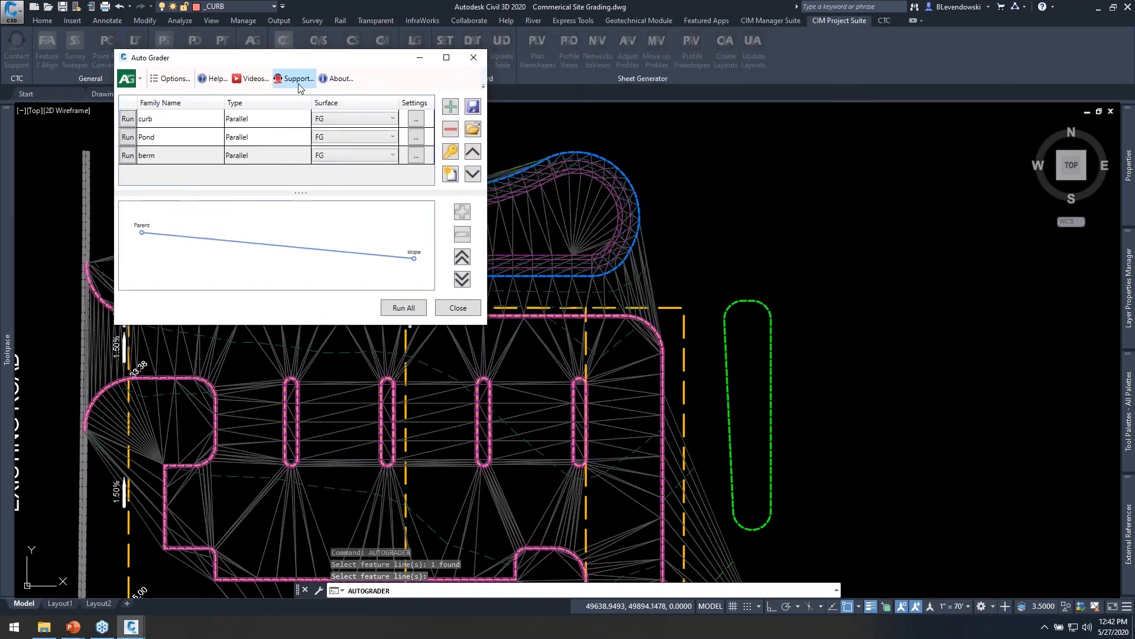
pyautogui.click(127, 156)
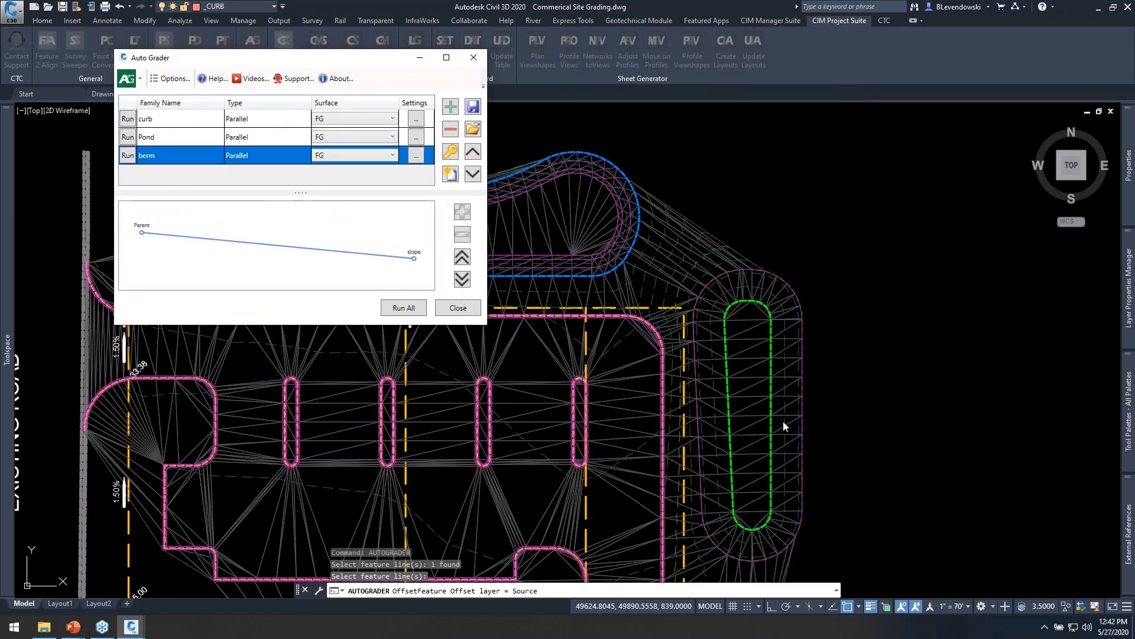
pyautogui.click(456, 309)
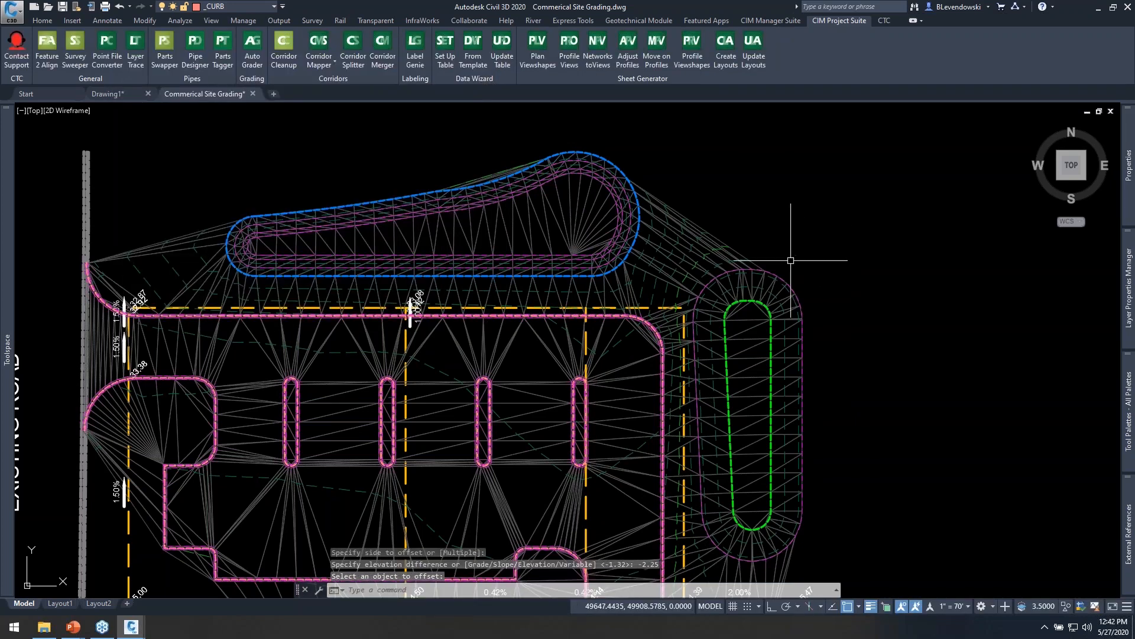
# - Save the drawing
pyautogui.scroll(-1, 792, 261)
pyautogui.scroll(1, 745, 414)
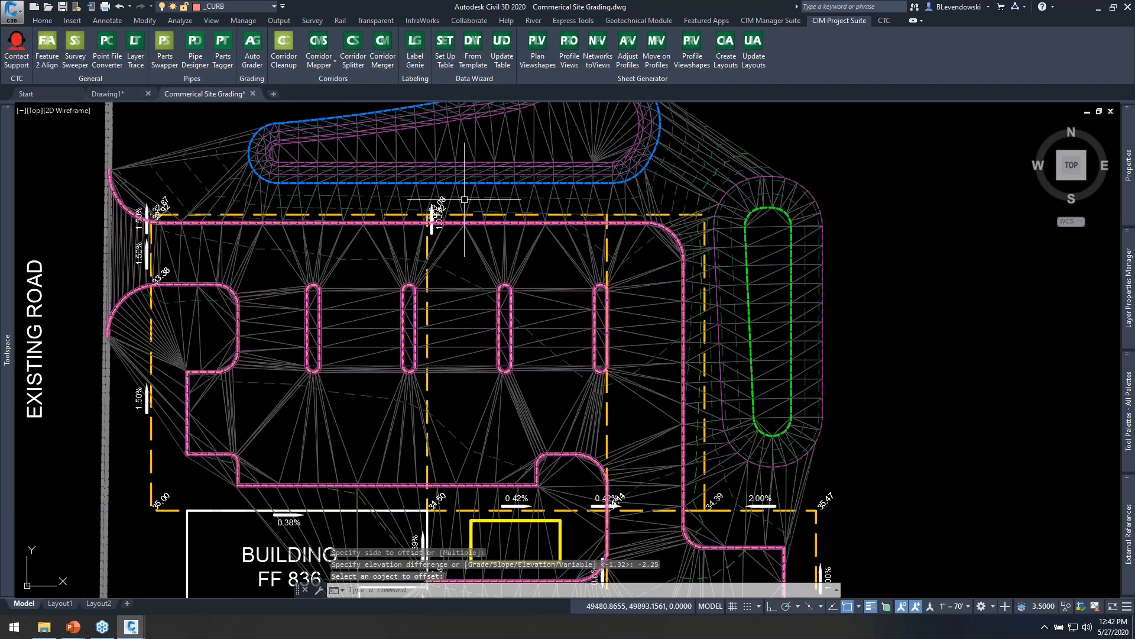
pyautogui.moveTo(340, 172); pyautogui.dragTo(336, 187, button='middle')
pyautogui.click(65, 8)
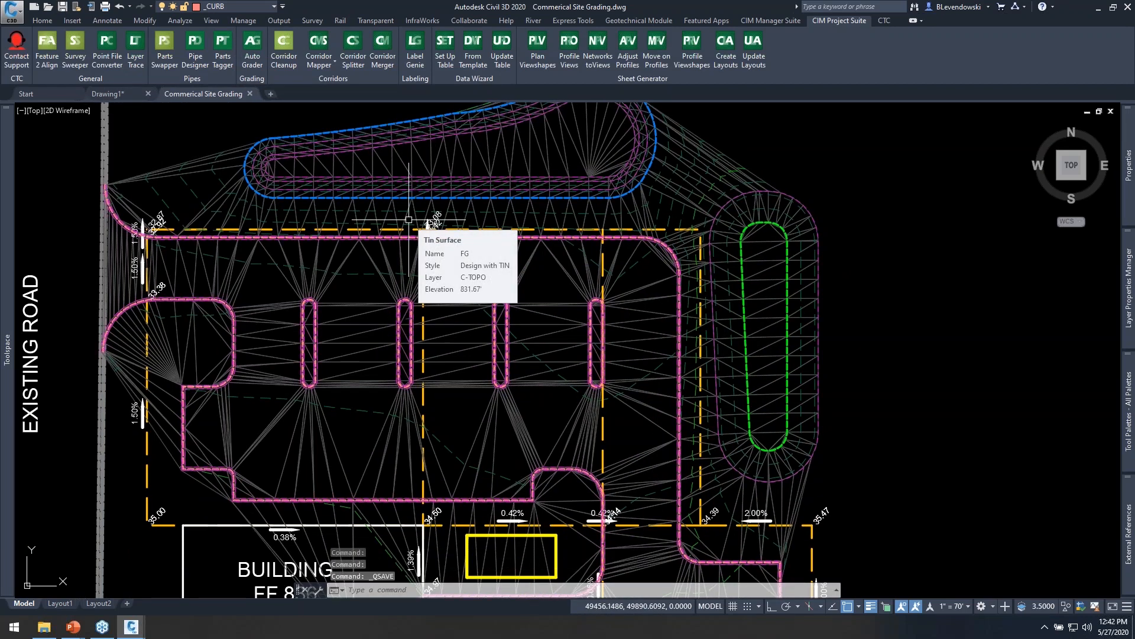
# - Move the green berm parent feature line a short distance south
pyautogui.write('m')
pyautogui.press('Return')
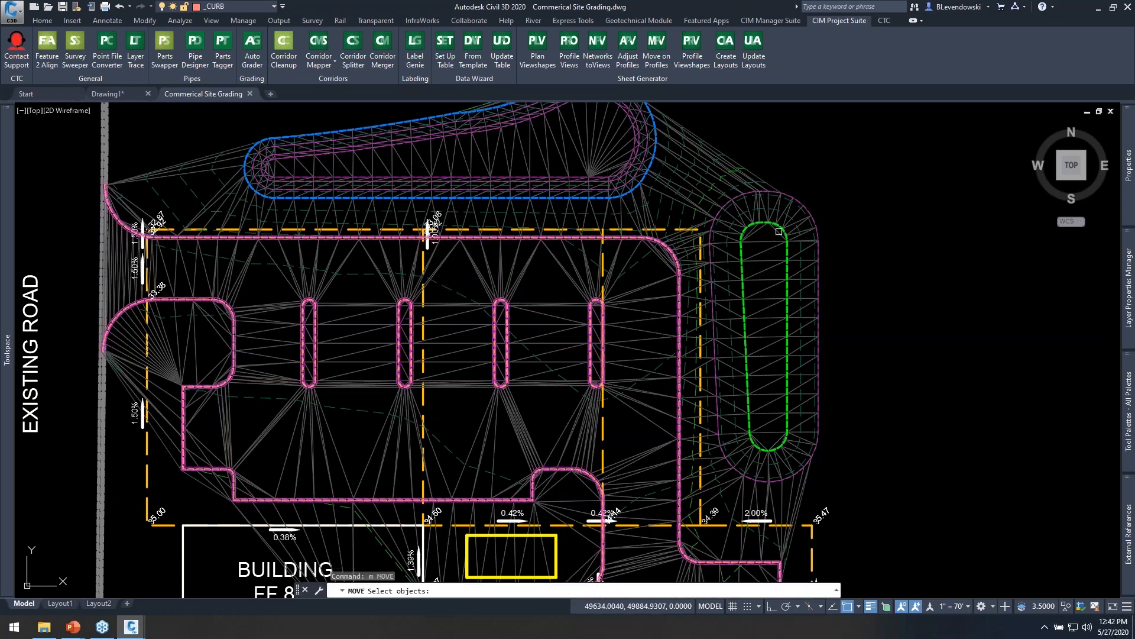
pyautogui.click(787, 230)
pyautogui.press('Return')
pyautogui.click(892, 222)
pyautogui.click(893, 252)
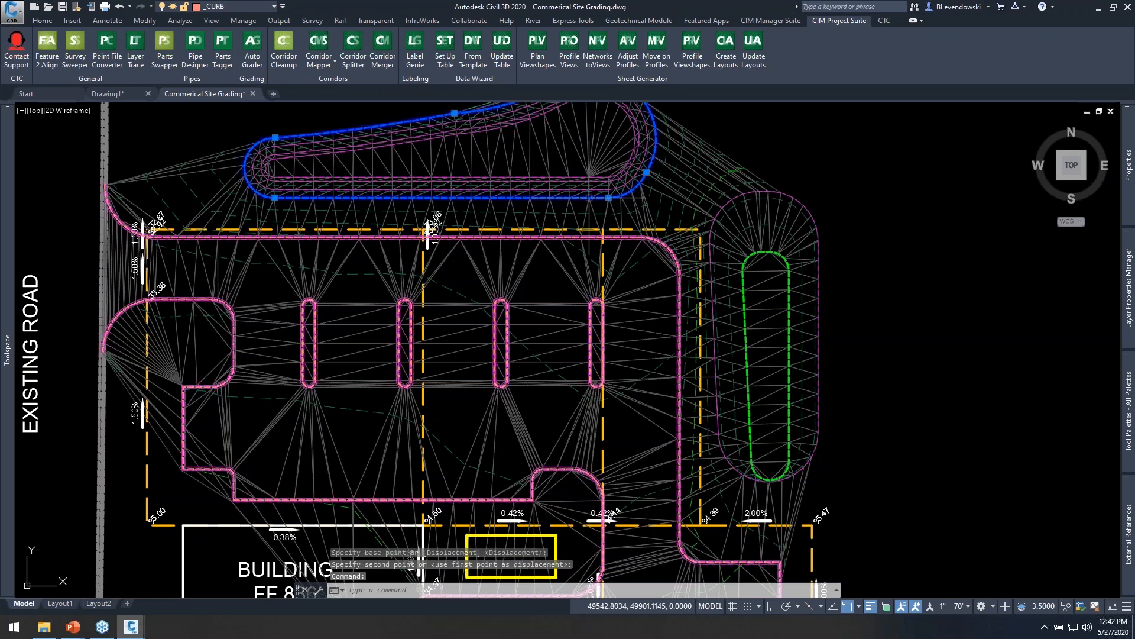
# - Stretch the vertex at the southeast end of the pond feature line's south edge slightly northwest
pyautogui.click(631, 192)
pyautogui.click(608, 197)
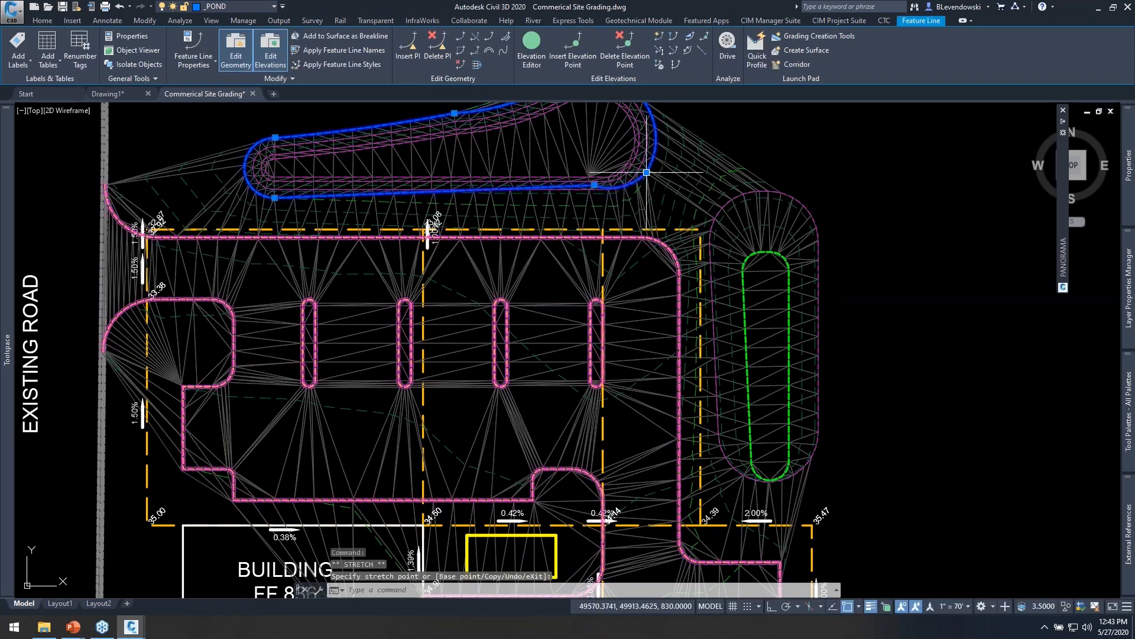
pyautogui.moveTo(886, 403); pyautogui.dragTo(927, 271, button='middle')
pyautogui.press('Escape')
pyautogui.press('Escape')
pyautogui.press('Escape')
# - Stretch the curb feature line's inside corner and the two adjoining arc points straight east, north of the yellow rectangle, using ortho
pyautogui.scroll(8, 598, 372)
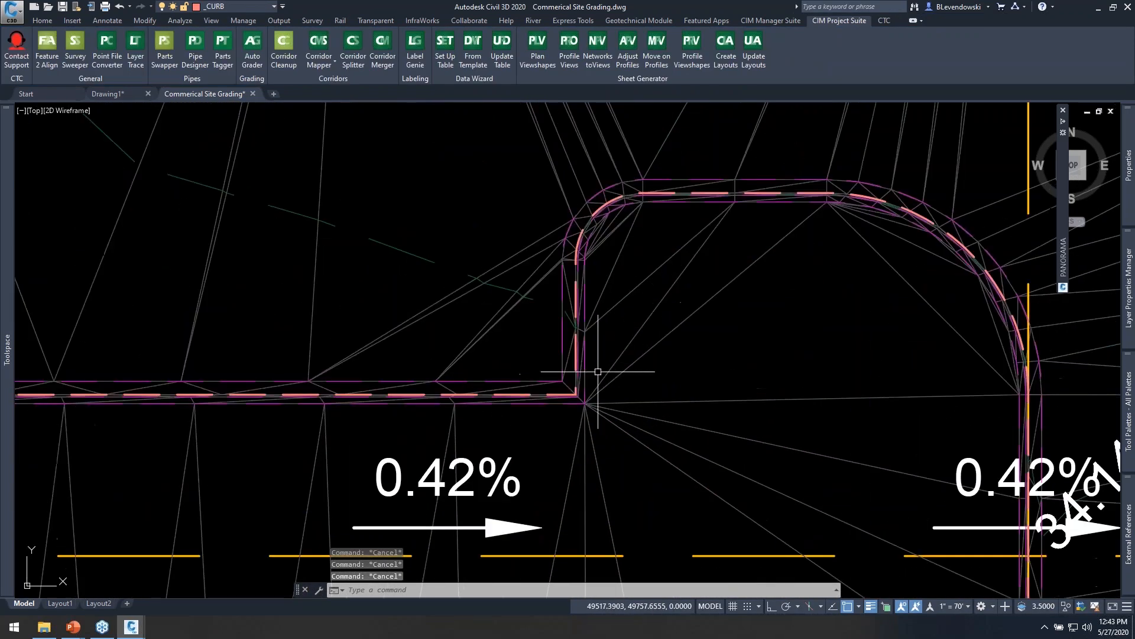
pyautogui.scroll(3, 586, 384)
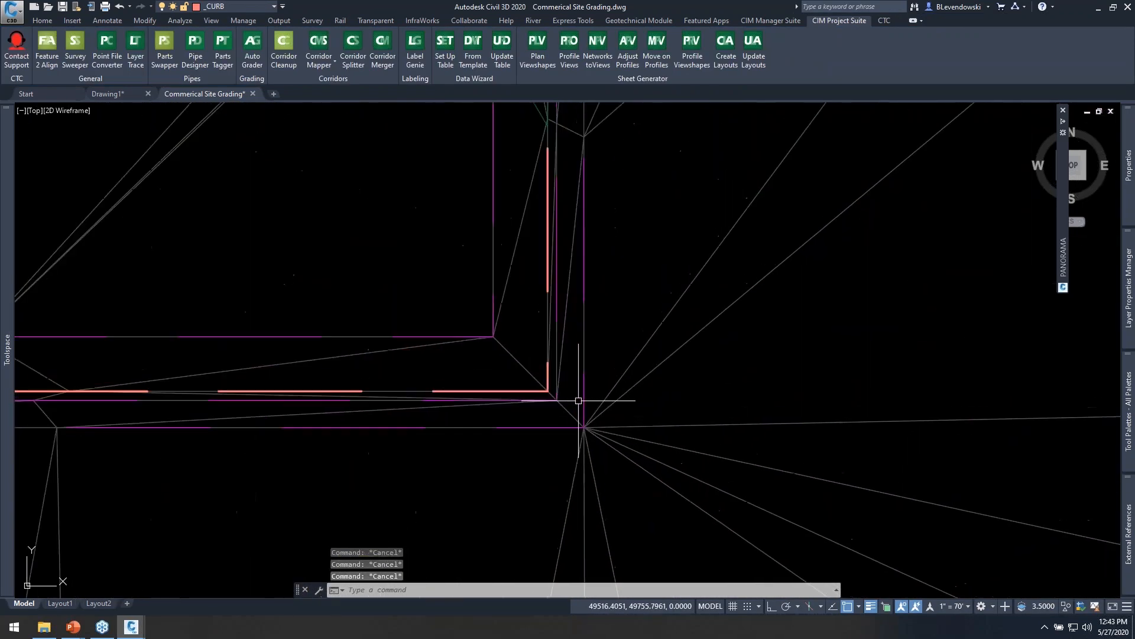
pyautogui.click(550, 373)
pyautogui.scroll(-4, 569, 397)
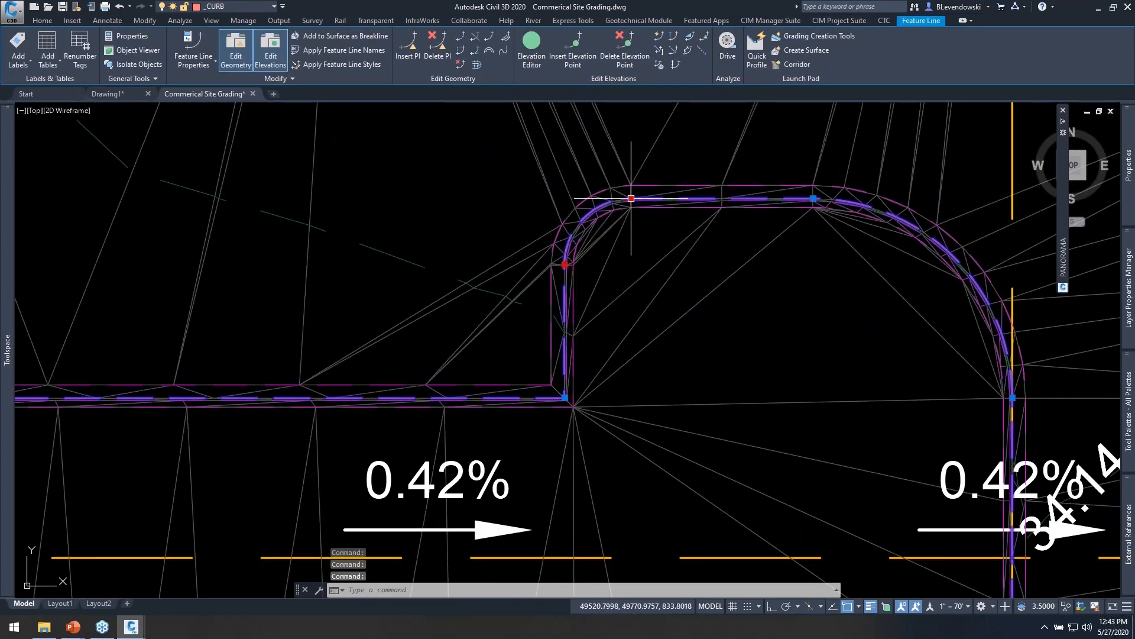
pyautogui.click(565, 398)
pyautogui.press('F8')
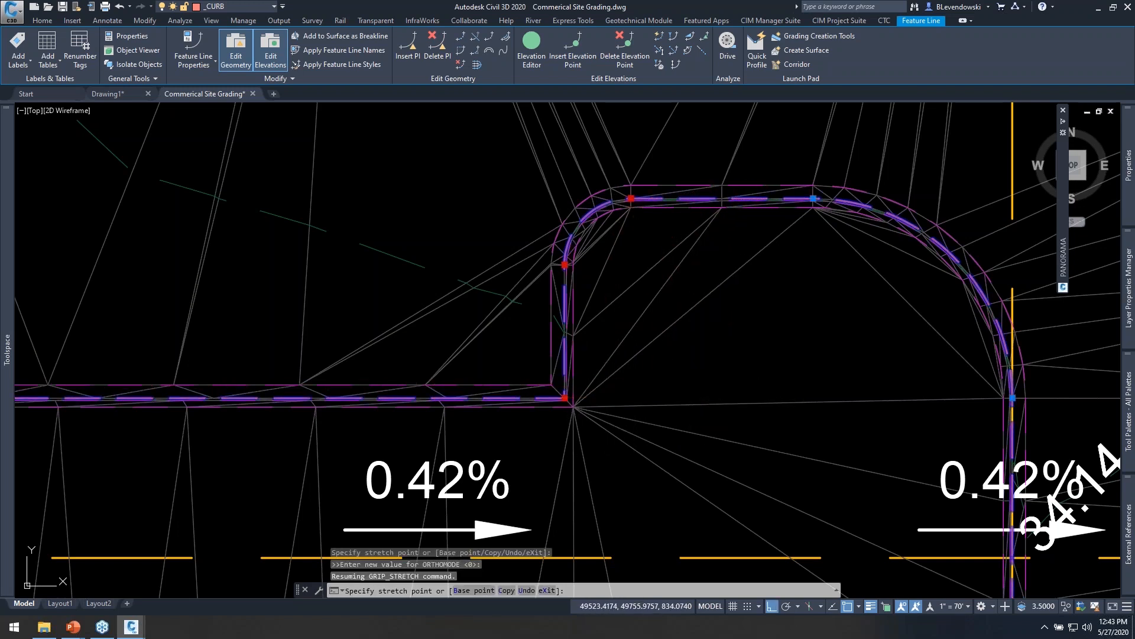
pyautogui.keyDown('shift'); pyautogui.click(666, 397); pyautogui.keyUp('shift')
pyautogui.scroll(-3, 620, 354)
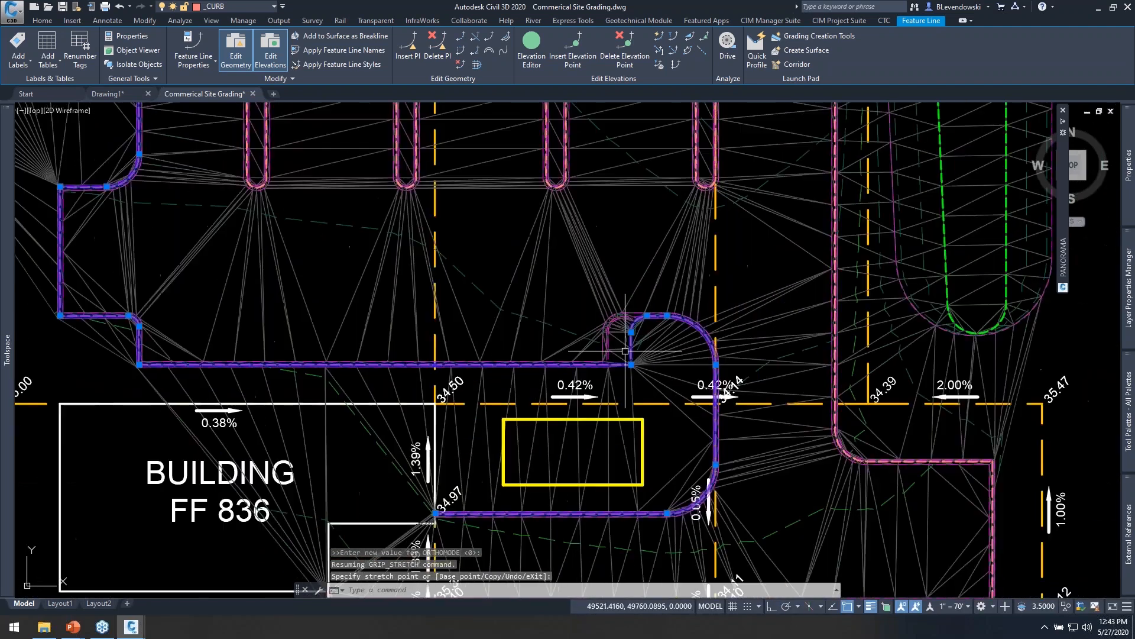
pyautogui.press('Escape')
pyautogui.press('Escape')
# - Run all Auto Grader families, curb, Pond and berm, to regrade the FG surface from the edited feature lines
pyautogui.moveTo(759, 291)
pyautogui.mouseDown(button='middle')
pyautogui.moveTo(686, 340)
pyautogui.moveTo(596, 376)
pyautogui.mouseUp(button='middle')
pyautogui.moveTo(760, 307); pyautogui.dragTo(421, 401, button='middle')
pyautogui.scroll(-1, 506, 386)
pyautogui.moveTo(503, 384)
pyautogui.mouseDown(button='middle')
pyautogui.moveTo(441, 371)
pyautogui.moveTo(440, 383)
pyautogui.mouseUp(button='middle')
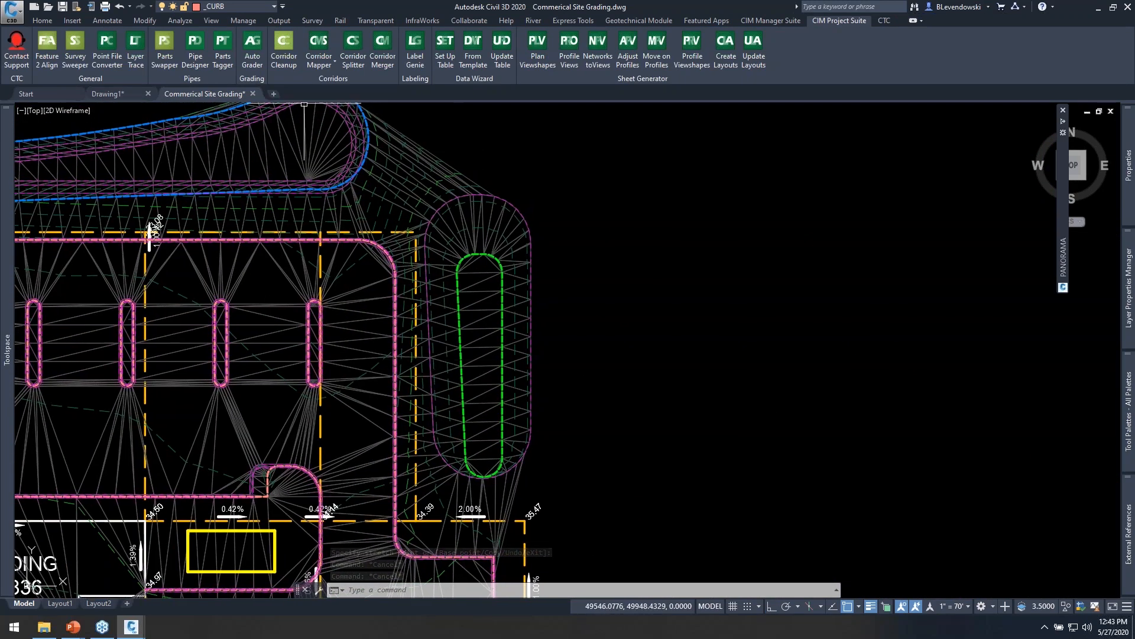
pyautogui.click(256, 55)
pyautogui.moveTo(350, 59); pyautogui.dragTo(847, 139)
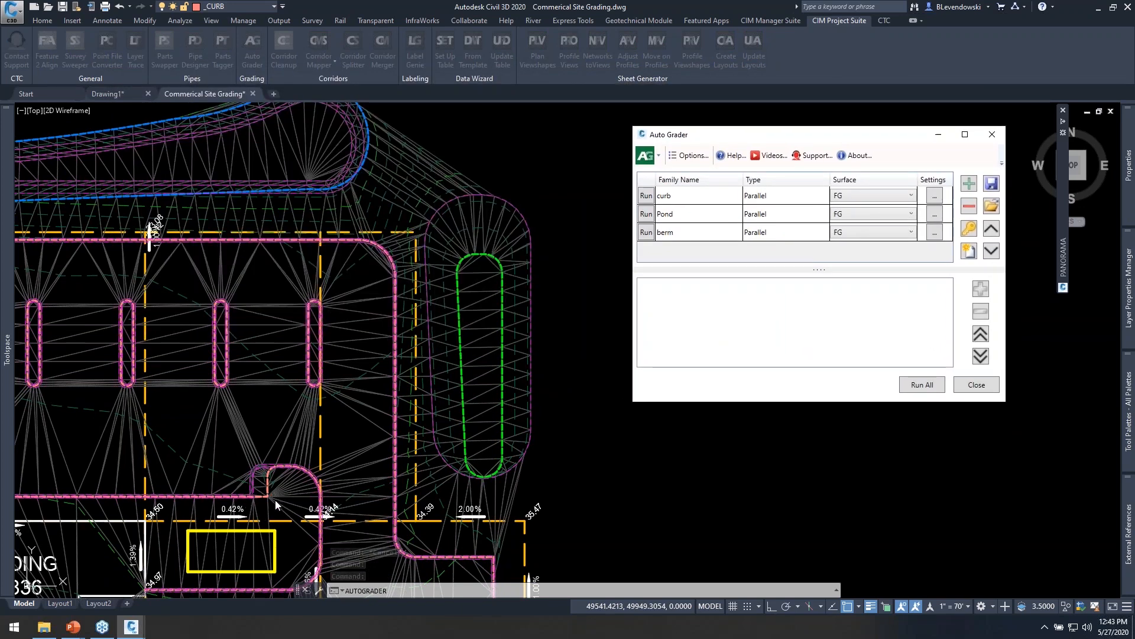
pyautogui.click(926, 384)
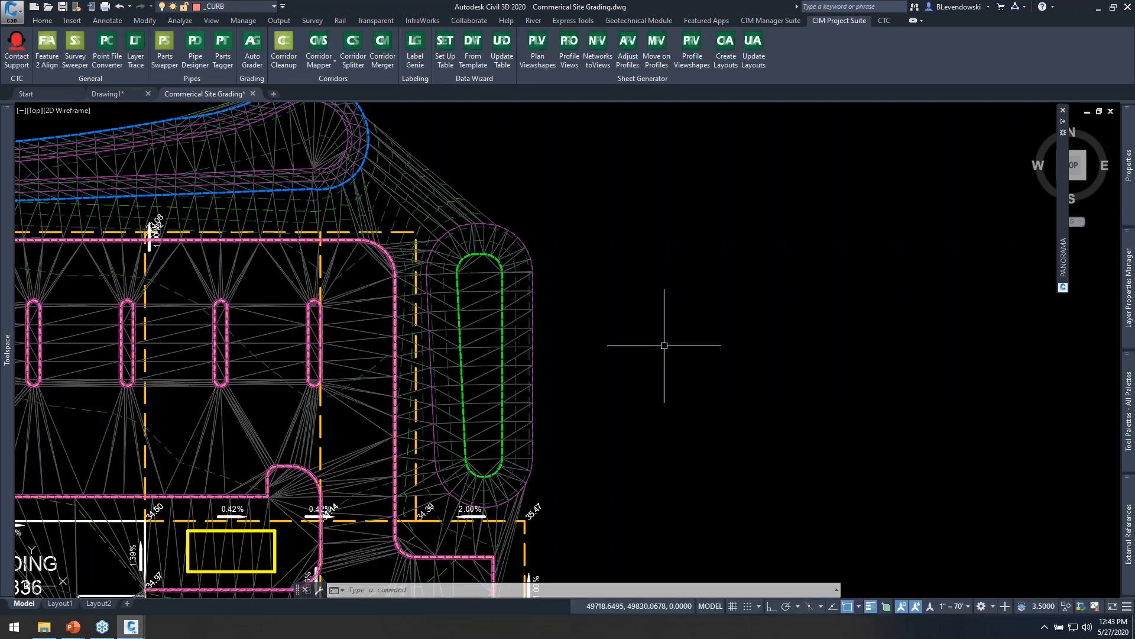
# - Examine the regraded curb, berm and pond across the site
pyautogui.scroll(-3, 738, 367)
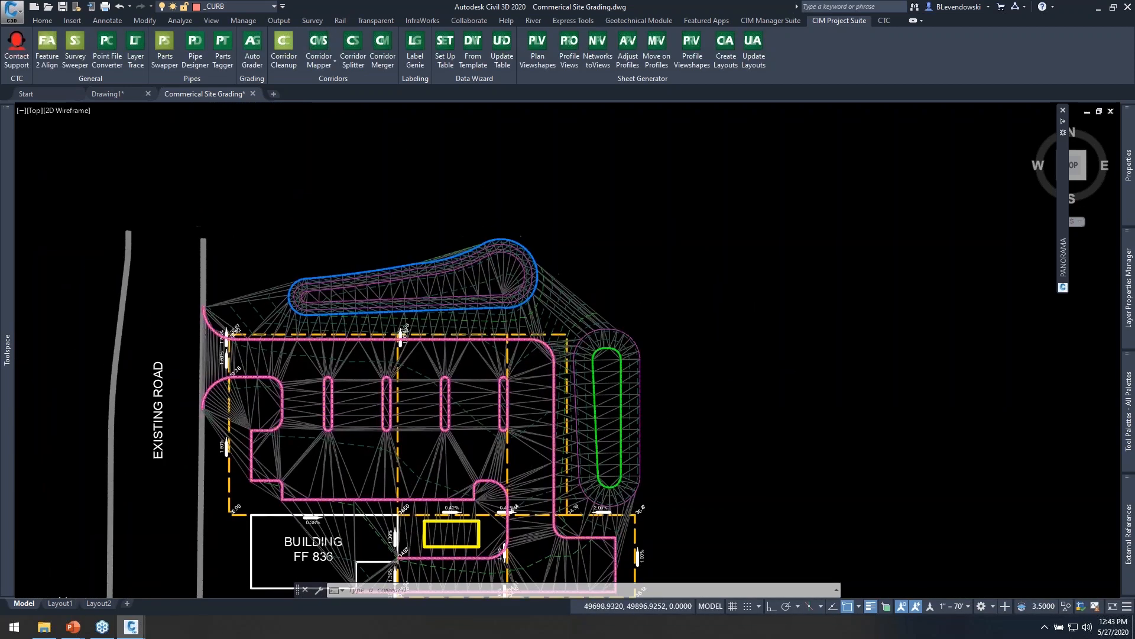
pyautogui.moveTo(399, 266); pyautogui.dragTo(409, 225, button='middle')
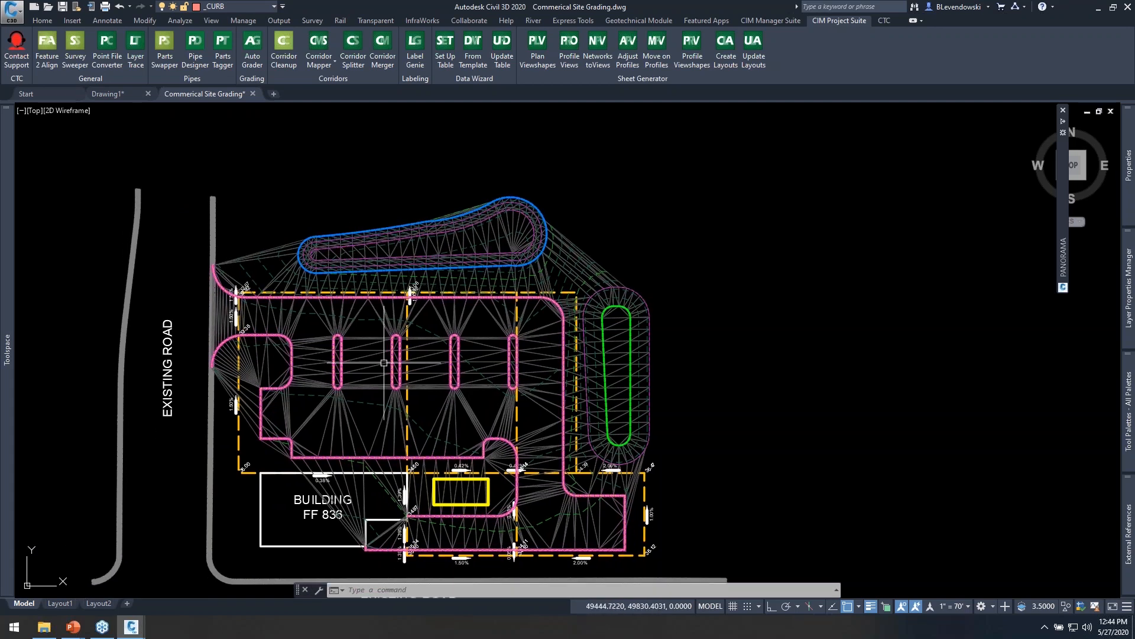
pyautogui.scroll(2, 626, 396)
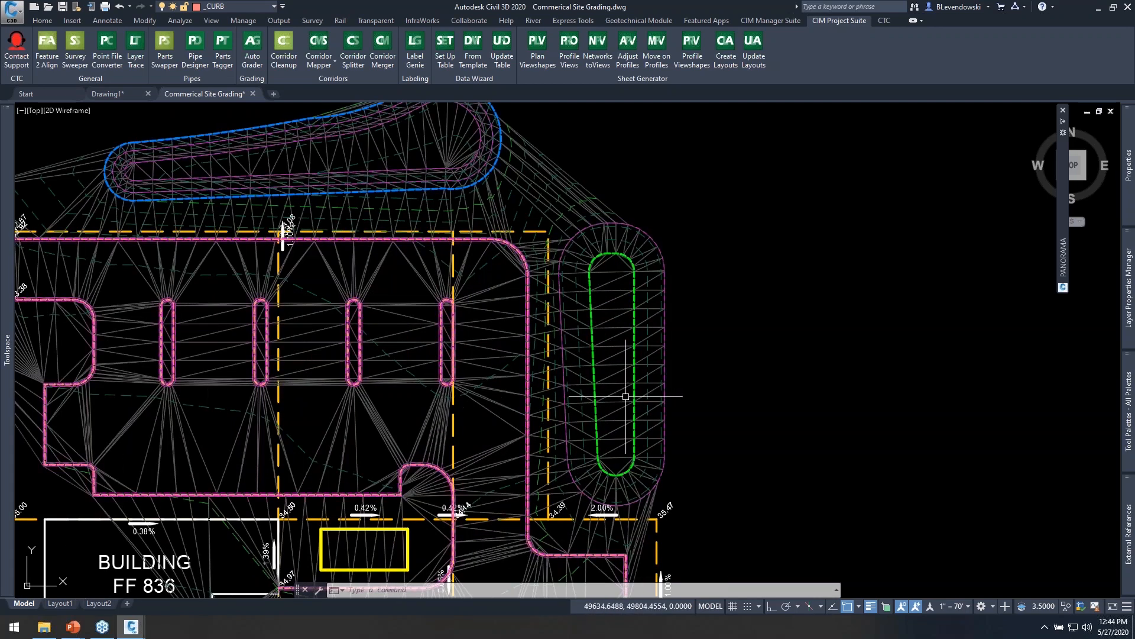
pyautogui.moveTo(625, 396)
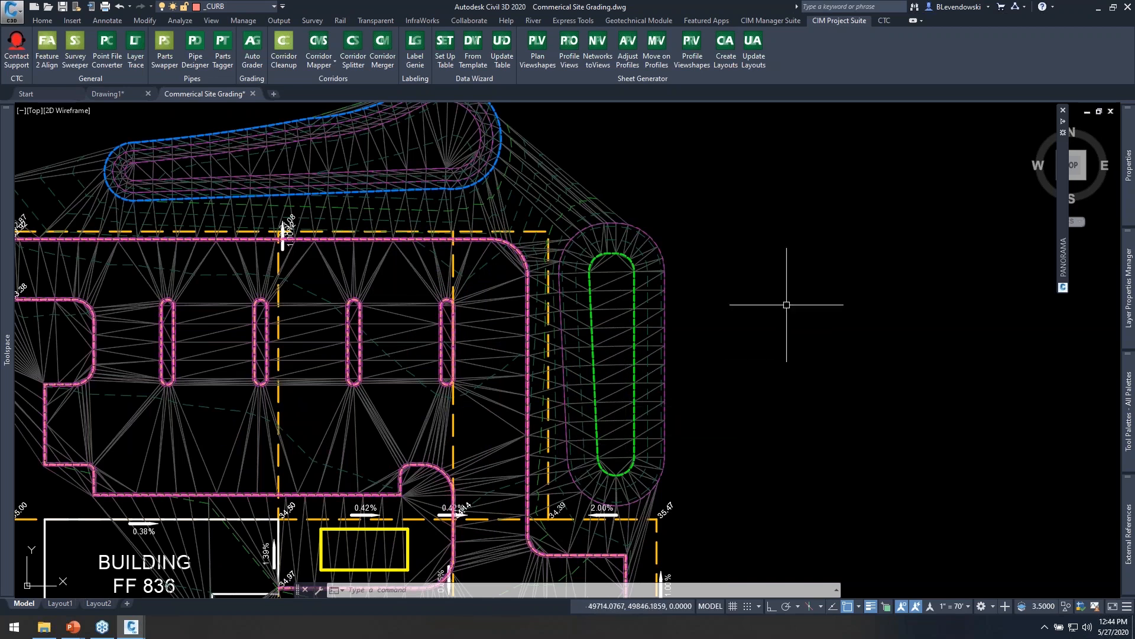
pyautogui.moveTo(686, 218); pyautogui.dragTo(803, 302, button='middle')
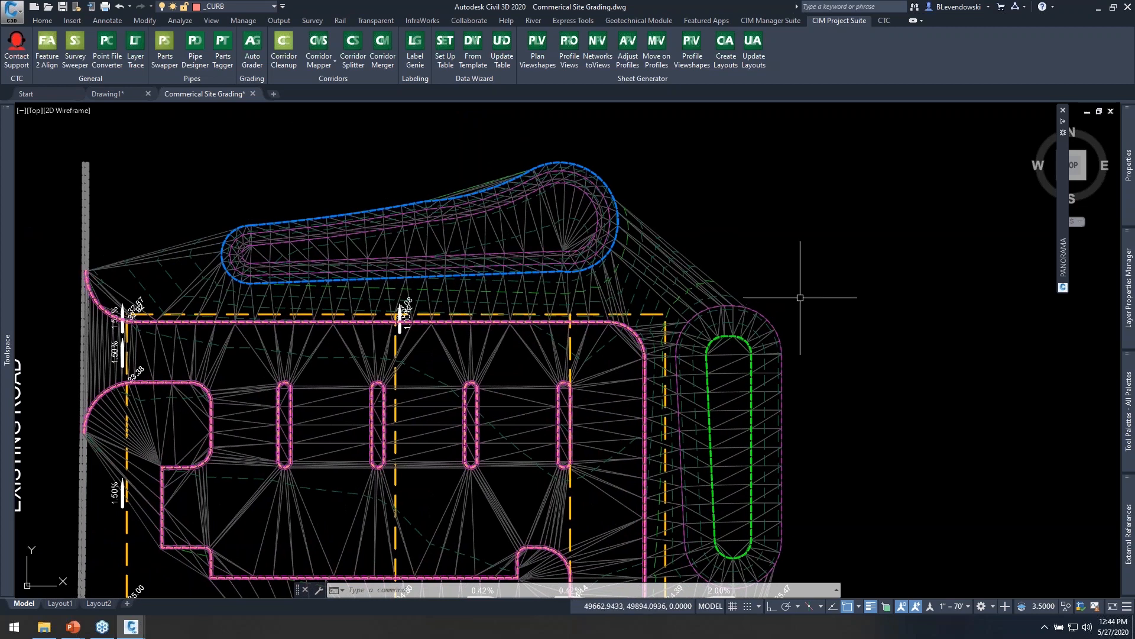
pyautogui.moveTo(800, 298)
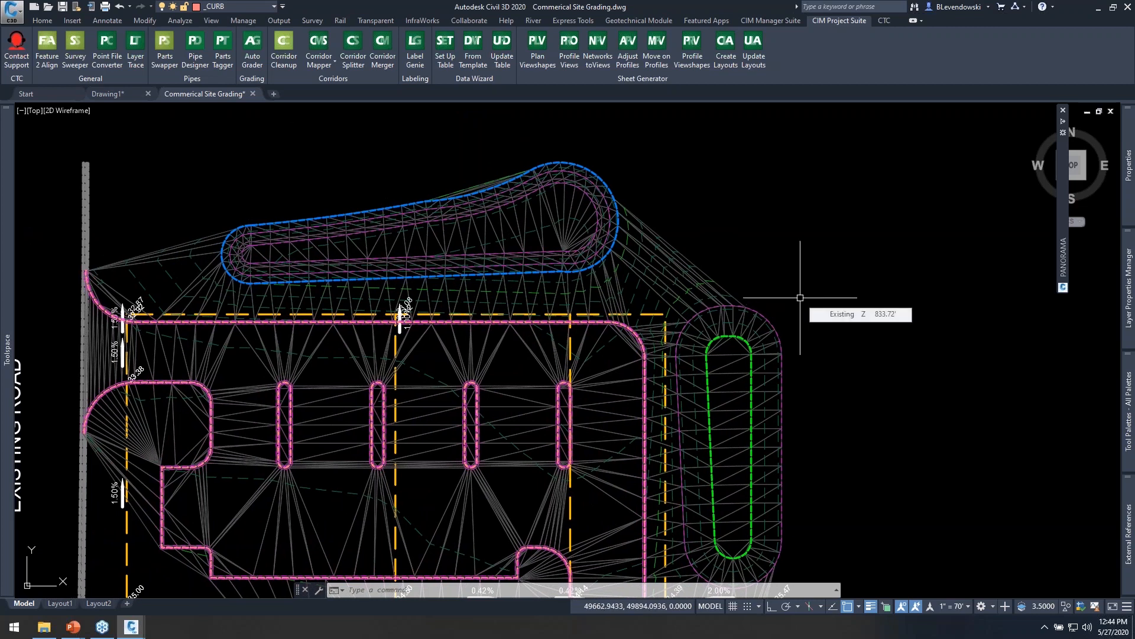
pyautogui.moveTo(231, 162); pyautogui.dragTo(247, 188, button='middle')
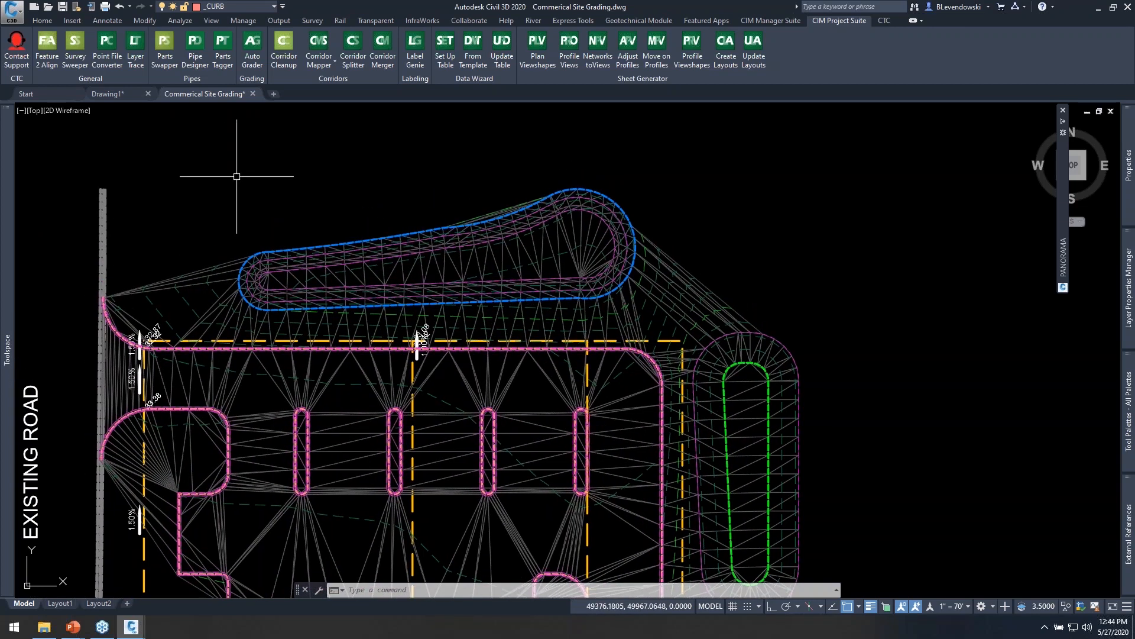
pyautogui.moveTo(235, 176)
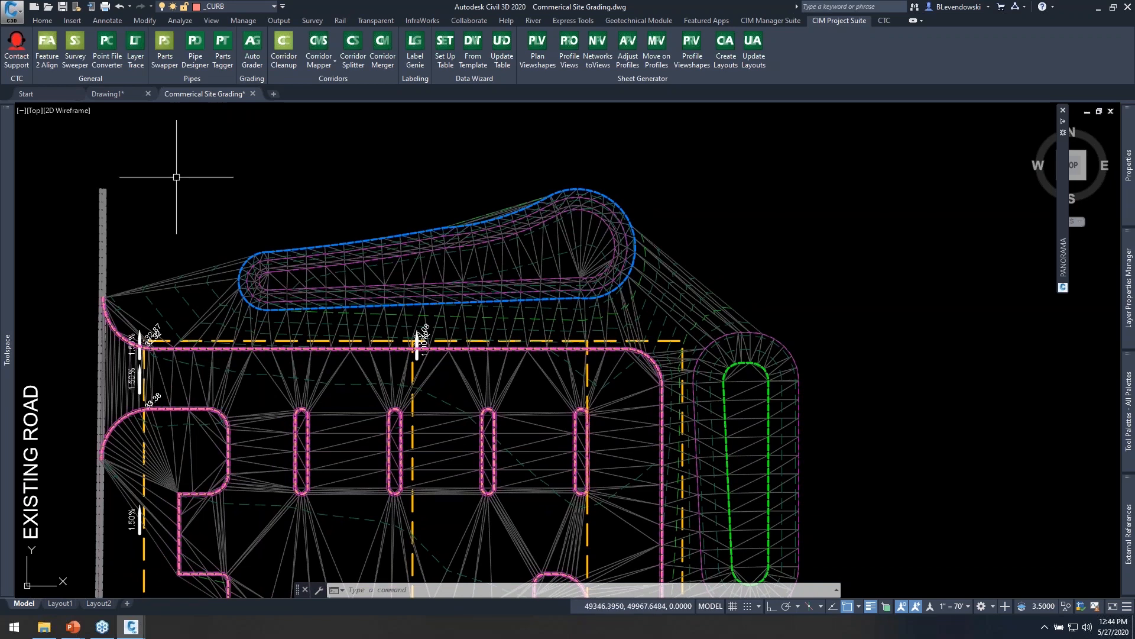
pyautogui.moveTo(174, 191)
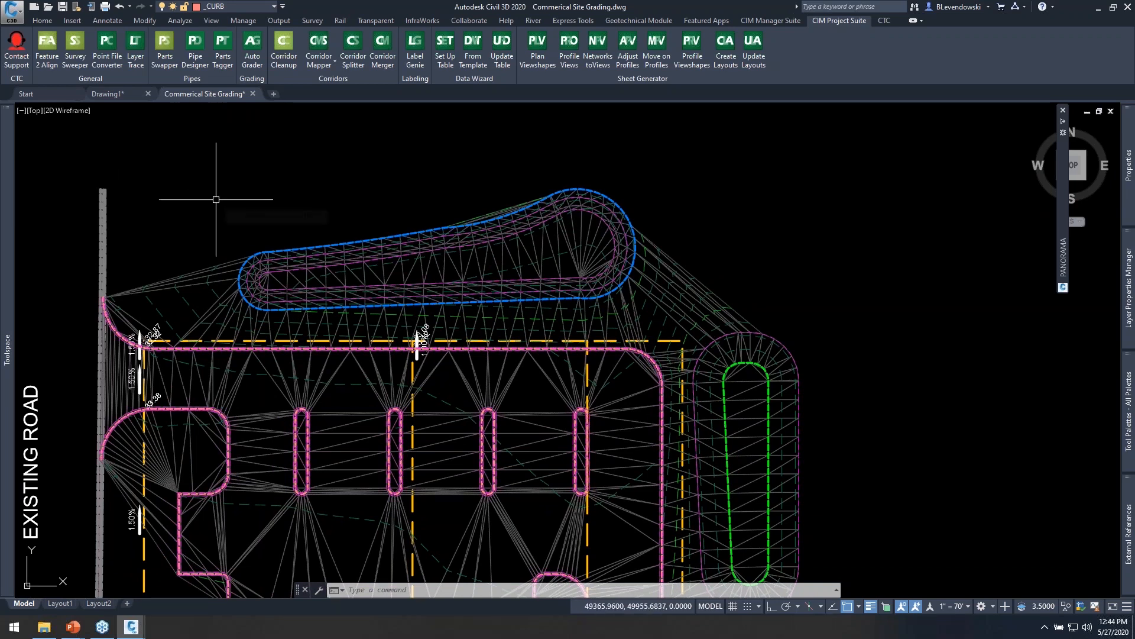
pyautogui.moveTo(215, 199)
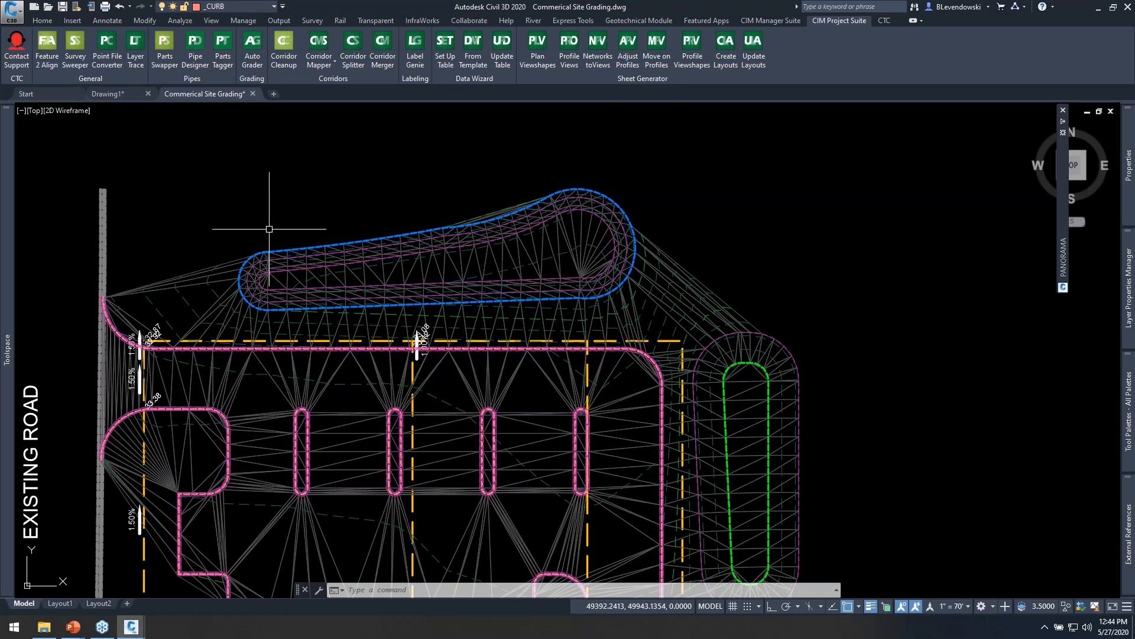
# - Inspect the pond's parent feature line and the surface triangulation between it and the existing road
pyautogui.scroll(2, 263, 268)
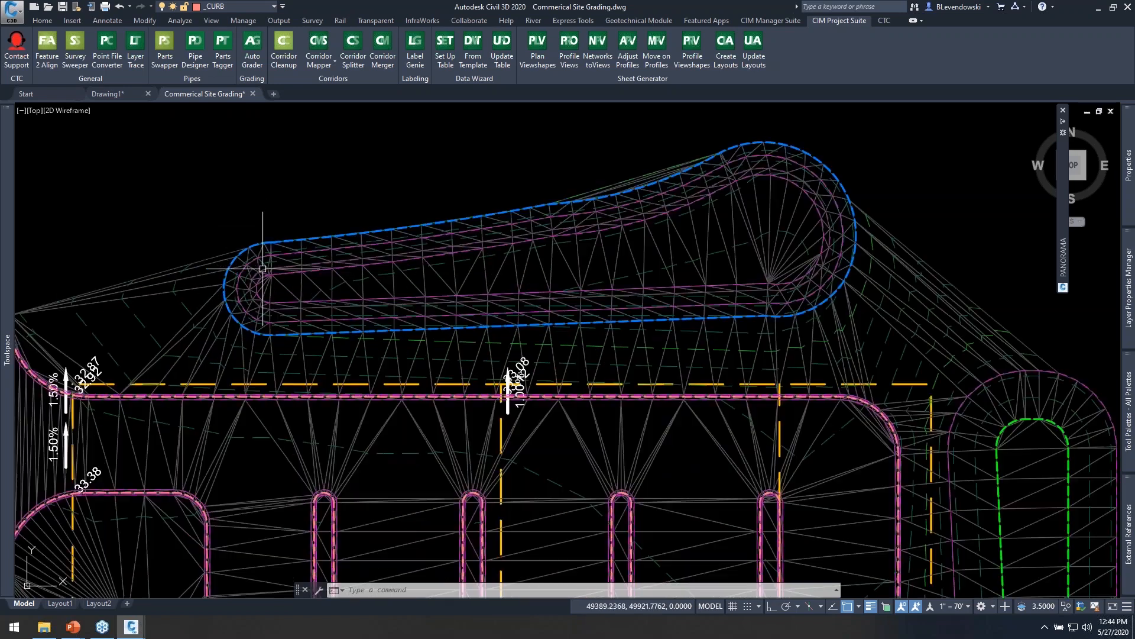
pyautogui.click(330, 235)
pyautogui.moveTo(390, 190)
pyautogui.mouseDown(button='middle')
pyautogui.moveTo(330, 203)
pyautogui.moveTo(277, 269)
pyautogui.mouseUp(button='middle')
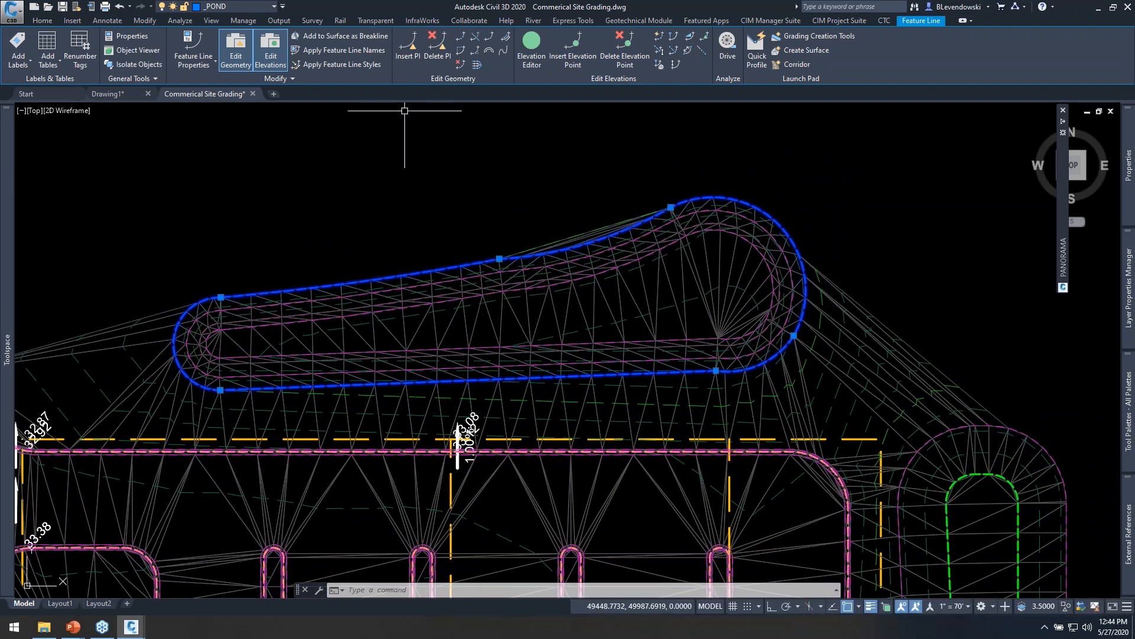
pyautogui.scroll(-3, 416, 168)
pyautogui.moveTo(438, 190); pyautogui.dragTo(489, 196, button='middle')
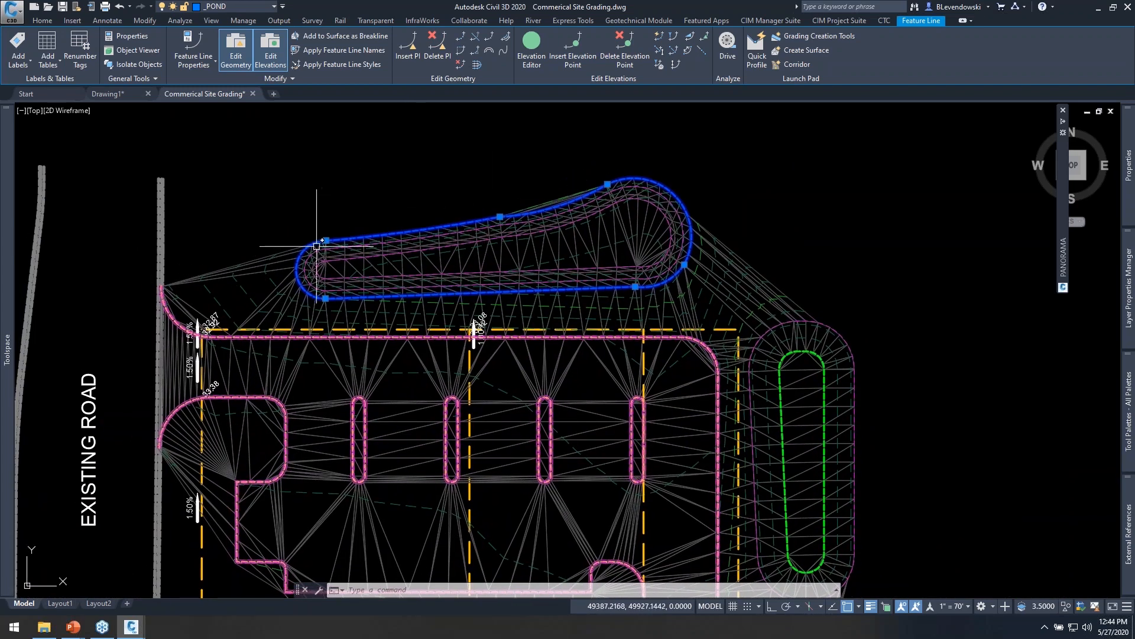
pyautogui.press('Escape')
pyautogui.press('Escape')
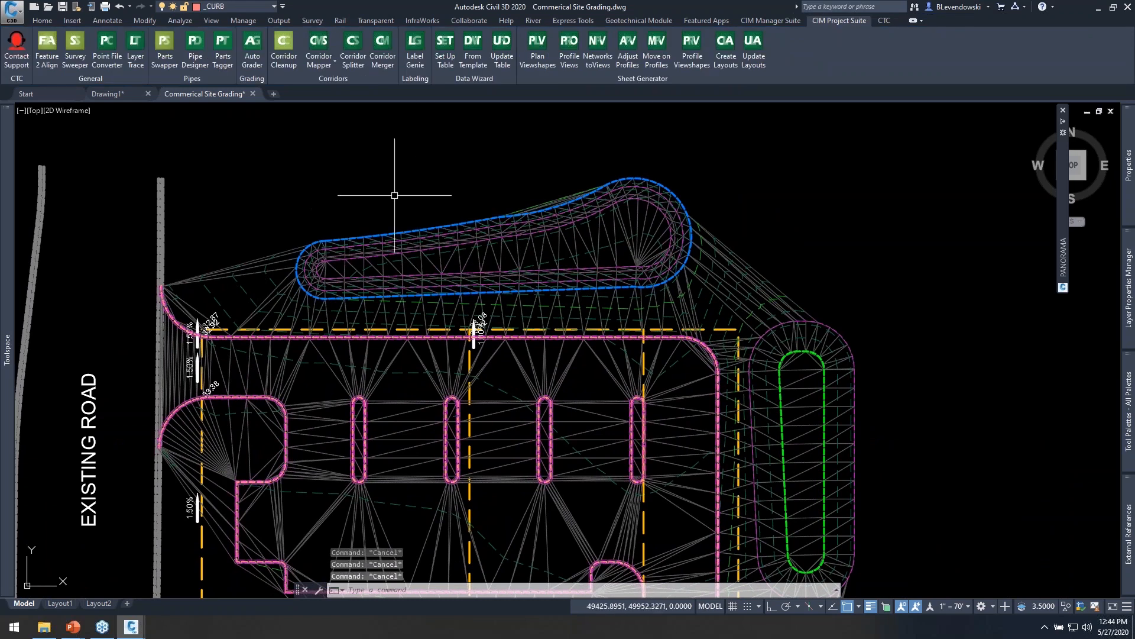
pyautogui.moveTo(338, 232); pyautogui.dragTo(329, 273, button='middle')
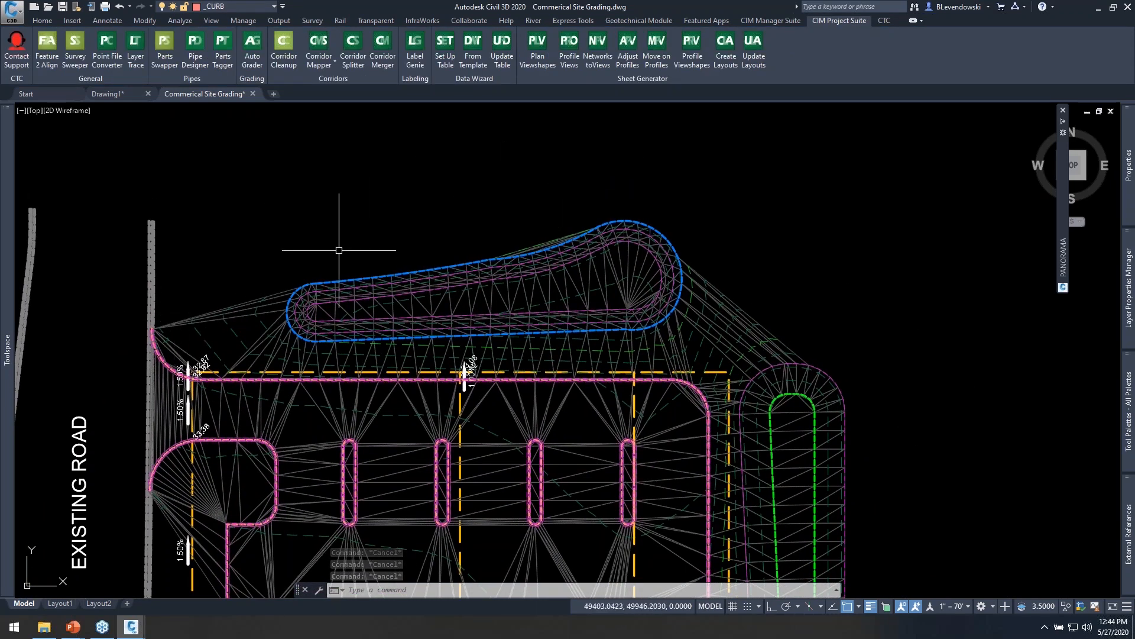
pyautogui.press('Escape')
pyautogui.press('Escape')
pyautogui.press('Escape')
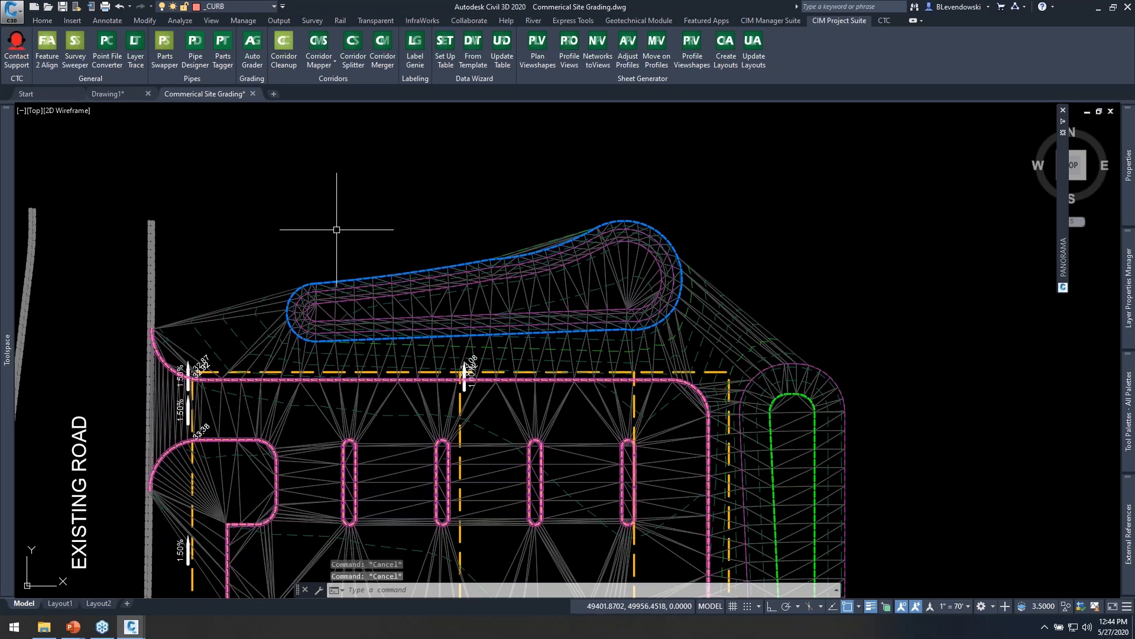
pyautogui.write('pl')
pyautogui.press('Return')
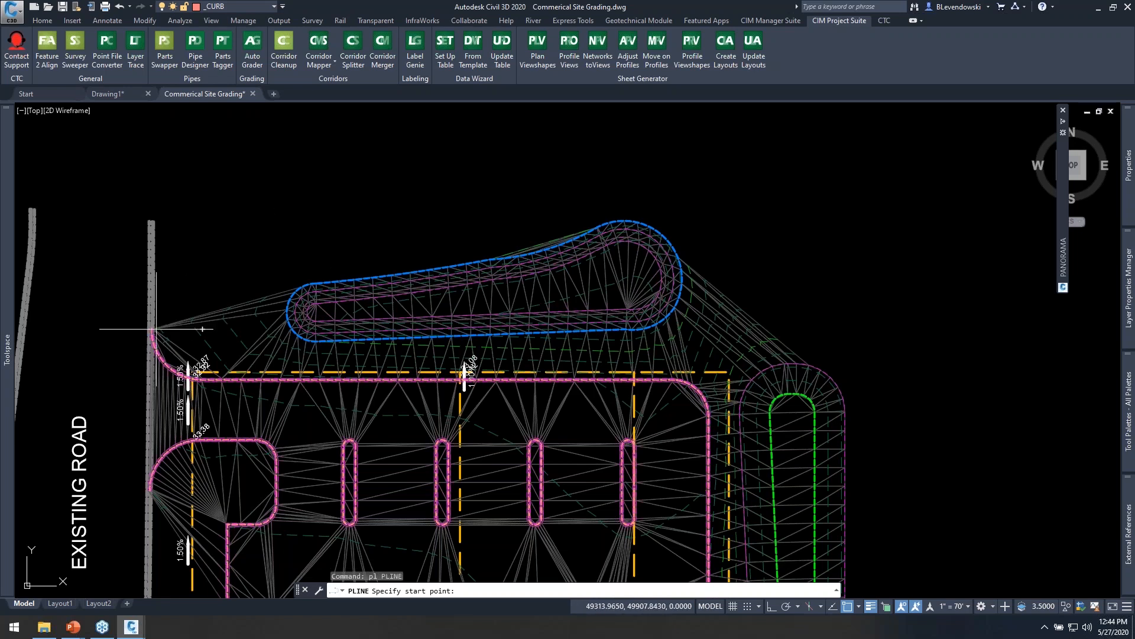
pyautogui.scroll(5, 156, 329)
pyautogui.scroll(5, 142, 328)
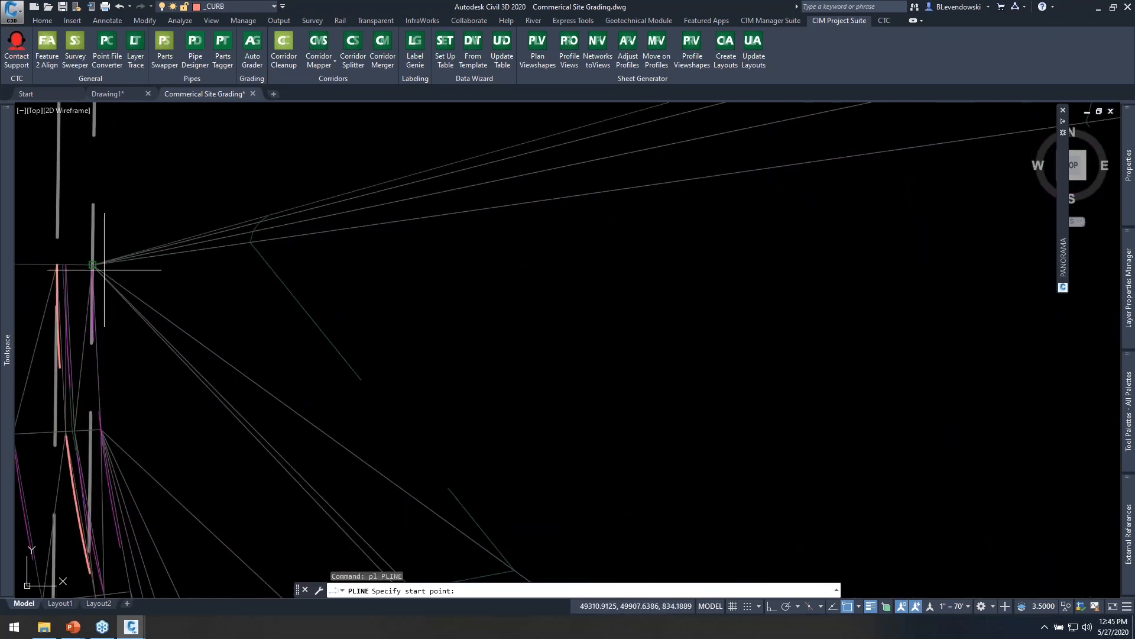
pyautogui.click(104, 270)
pyautogui.scroll(5, 246, 296)
pyautogui.write('a')
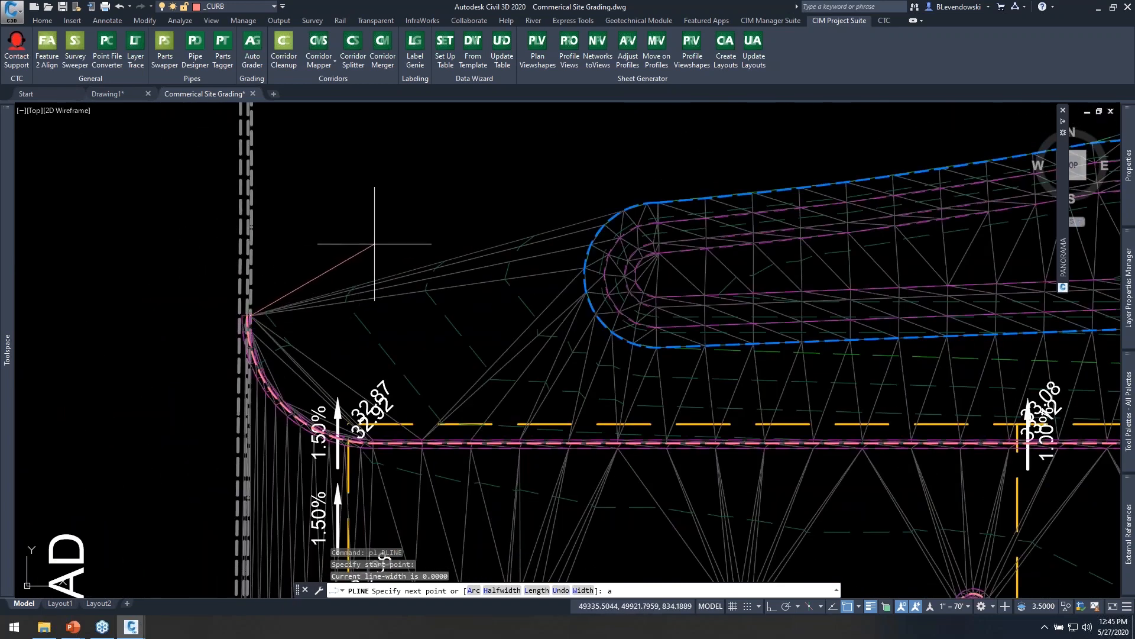
pyautogui.press('Return')
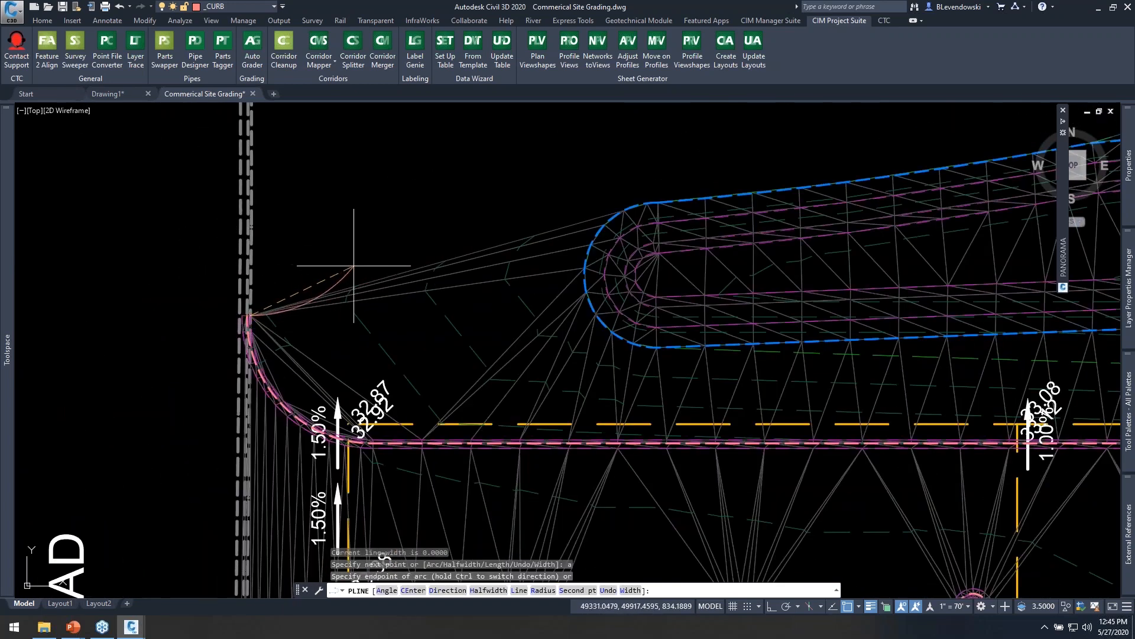
pyautogui.click(371, 258)
pyautogui.press('Escape')
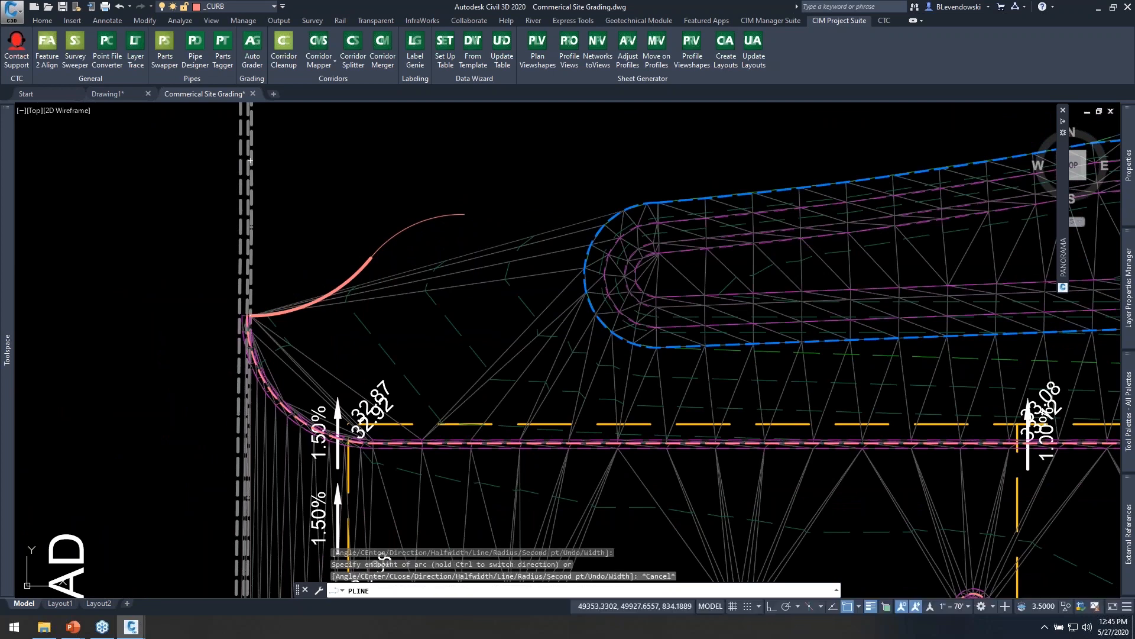
pyautogui.click(379, 271)
pyautogui.click(360, 251)
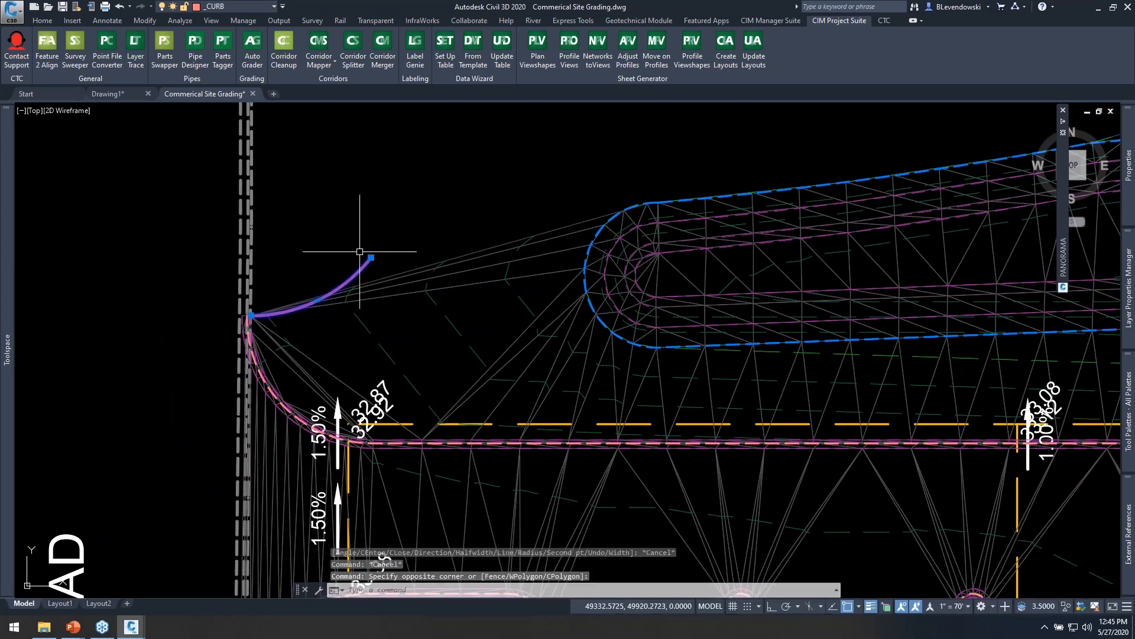
pyautogui.write('e')
pyautogui.press('space')
# - Erase the short trial arc and start a new polyline at the curb's north end on the existing road, with a short line leading into arcs north of the pond
pyautogui.scroll(4, 299, 356)
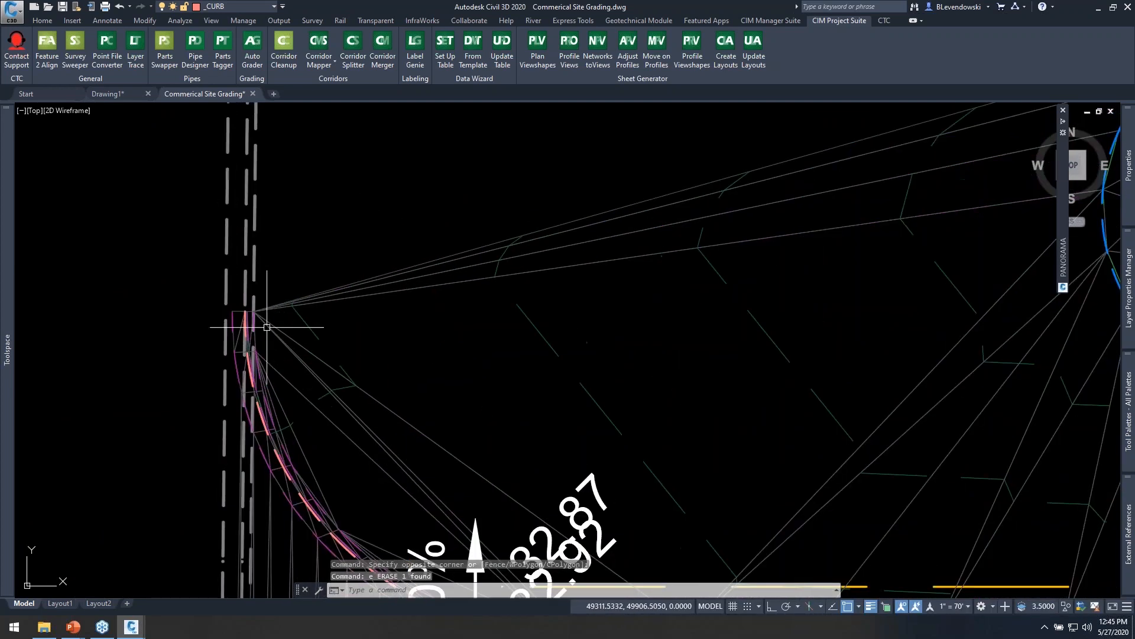
pyautogui.write('pl')
pyautogui.press('space')
pyautogui.scroll(3, 272, 307)
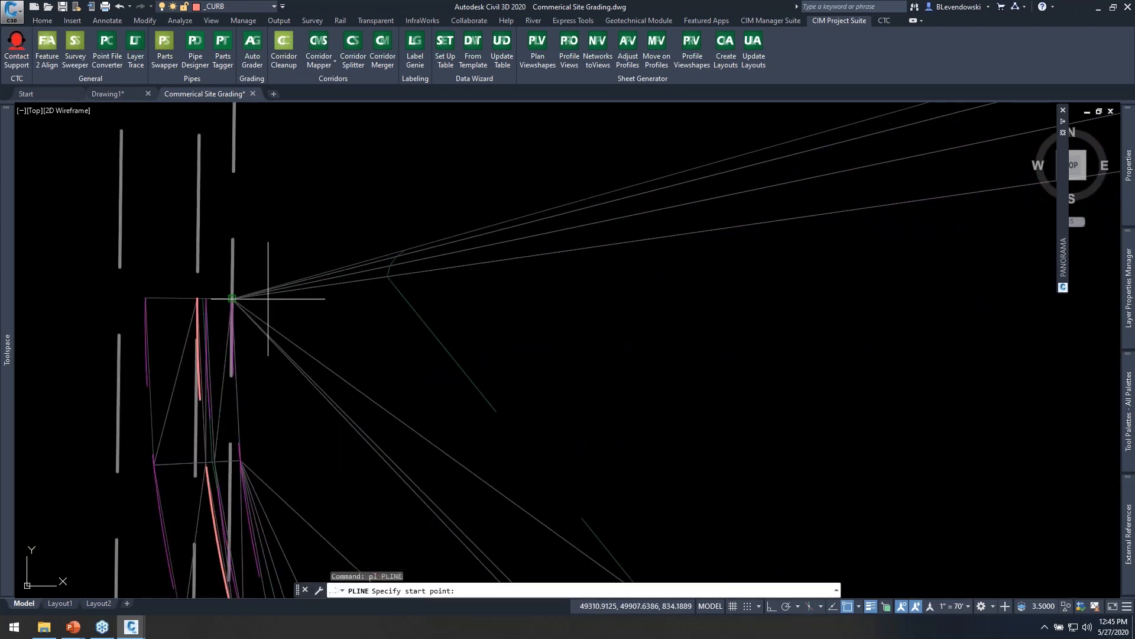
pyautogui.click(242, 303)
pyautogui.scroll(4, 237, 300)
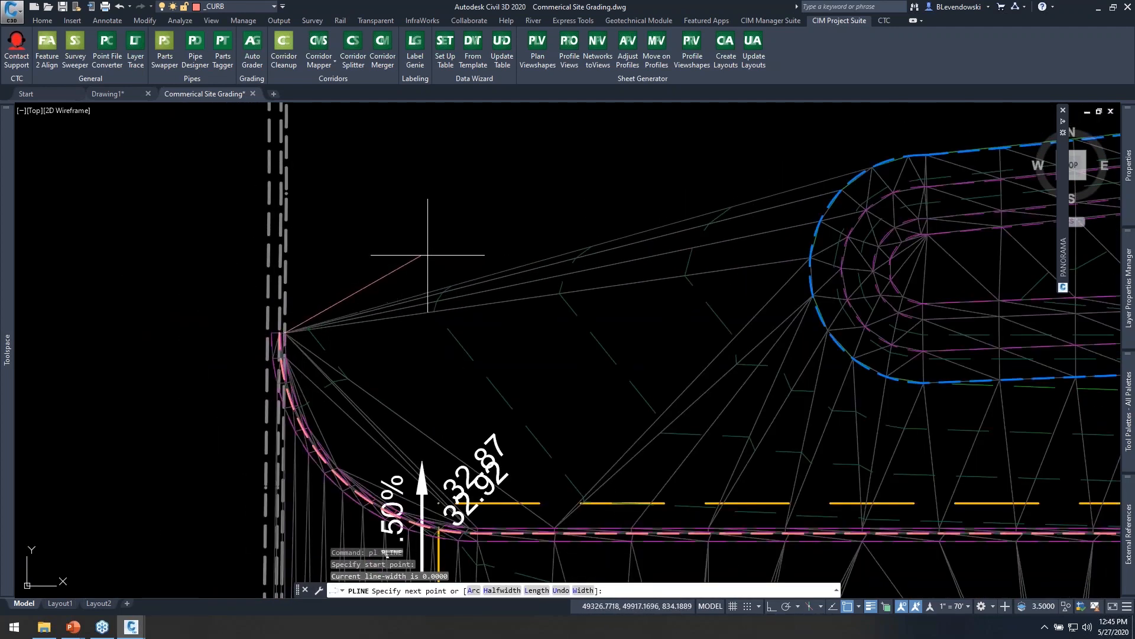
pyautogui.scroll(-5, 480, 224)
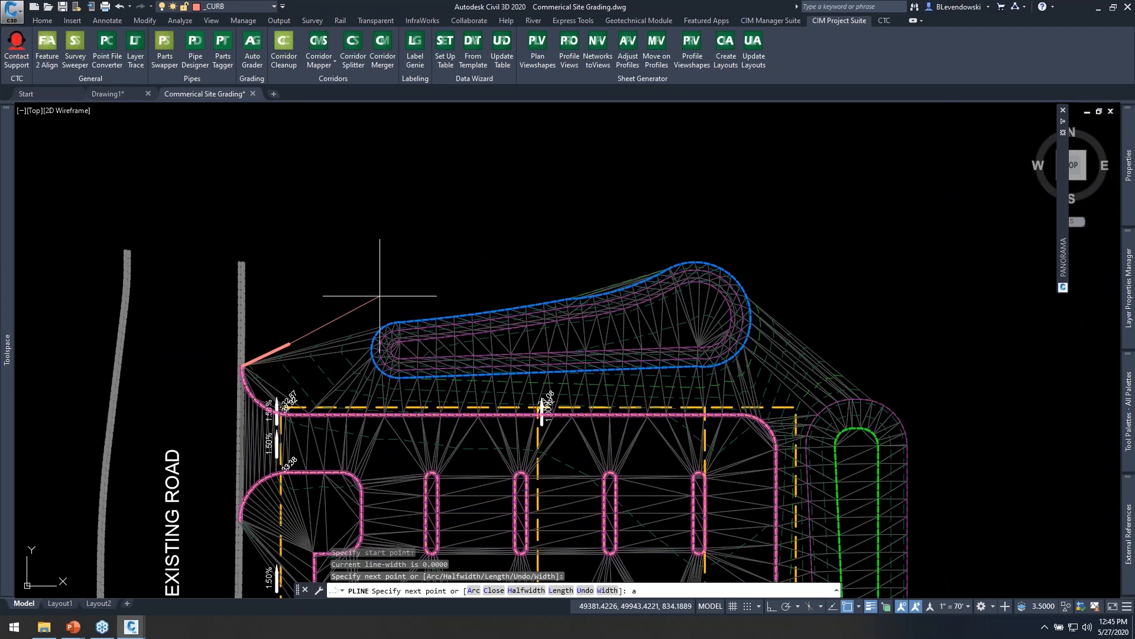
pyautogui.write('a')
pyautogui.press('space')
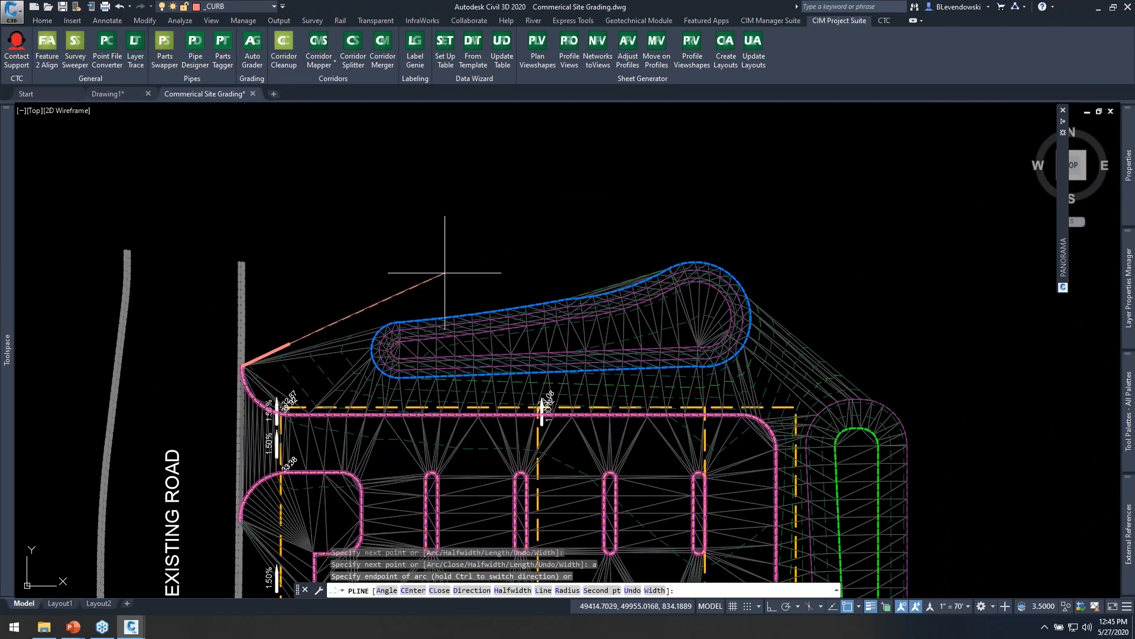
pyautogui.click(377, 308)
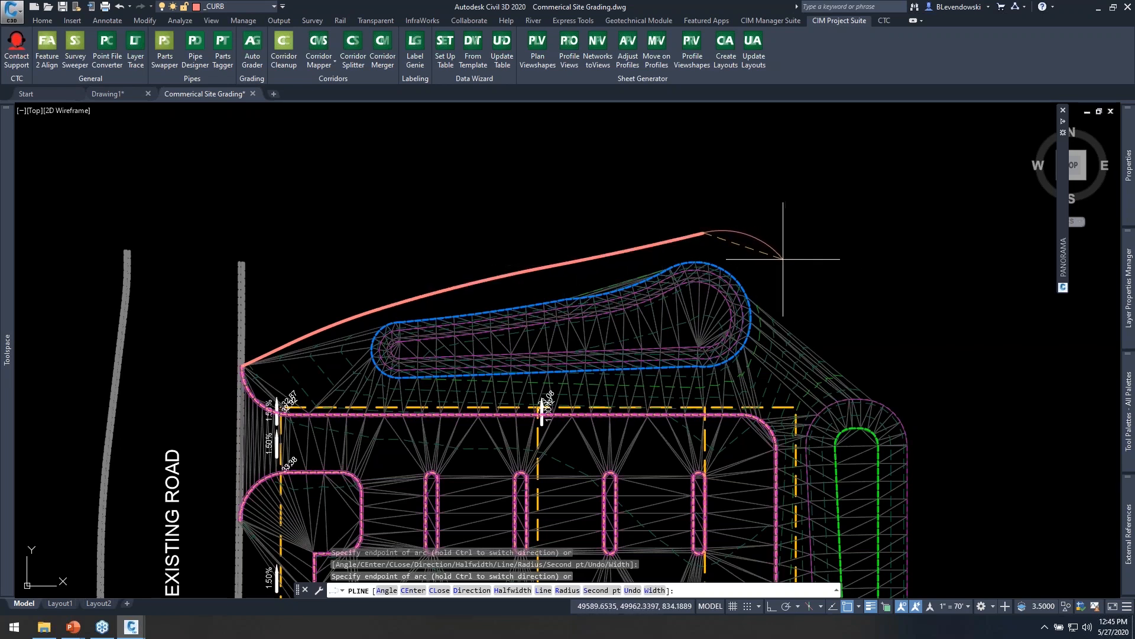
# - Continue the polyline with arcs around the pond's northeast end and down to the east side of the berm
pyautogui.moveTo(899, 355)
pyautogui.mouseDown(button='middle')
pyautogui.moveTo(729, 313)
pyautogui.moveTo(735, 332)
pyautogui.mouseUp(button='middle')
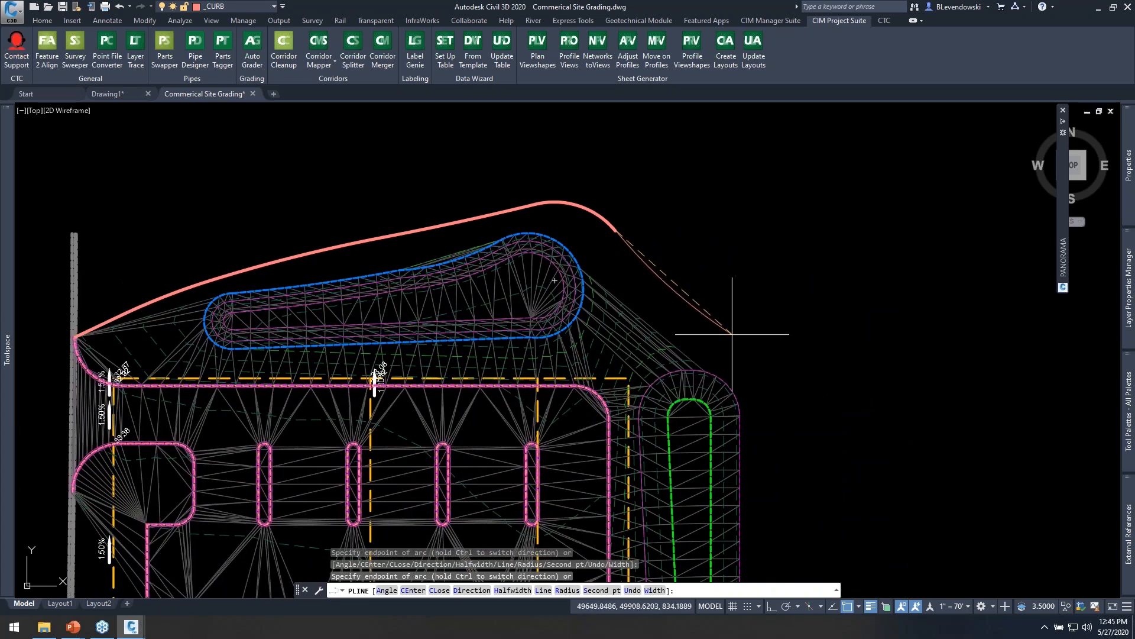
pyautogui.click(703, 318)
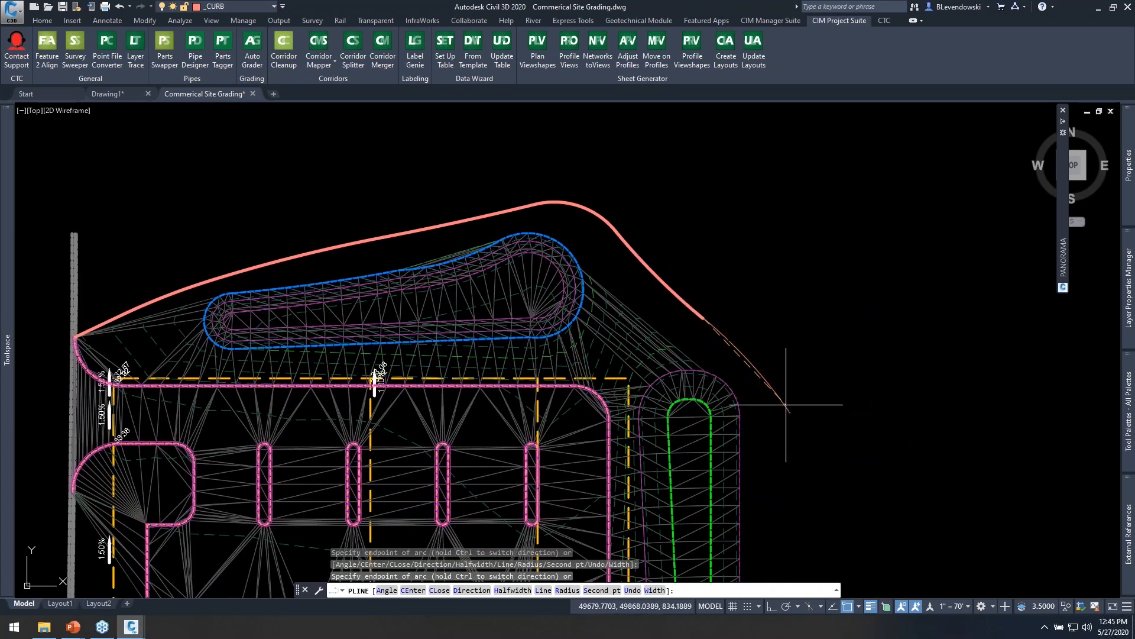
pyautogui.click(761, 380)
pyautogui.moveTo(761, 381); pyautogui.dragTo(587, 197, button='middle')
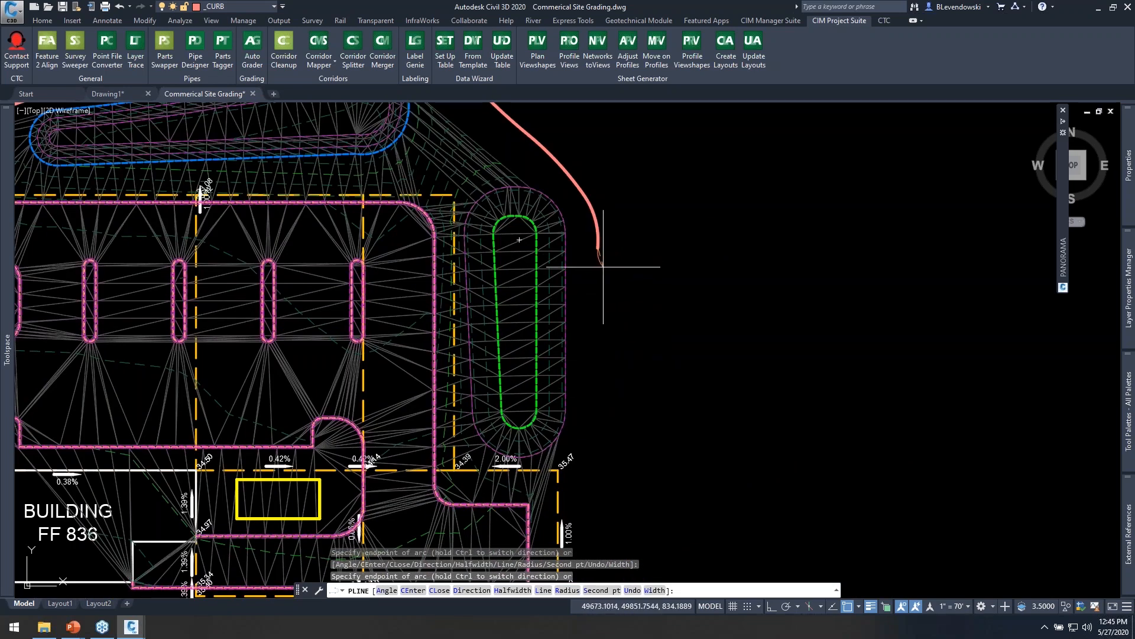
# - Add a straight polyline segment running south past the berm to just short of the southern existing road
pyautogui.write('l')
pyautogui.press('Return')
pyautogui.moveTo(607, 417); pyautogui.dragTo(616, 221, button='middle')
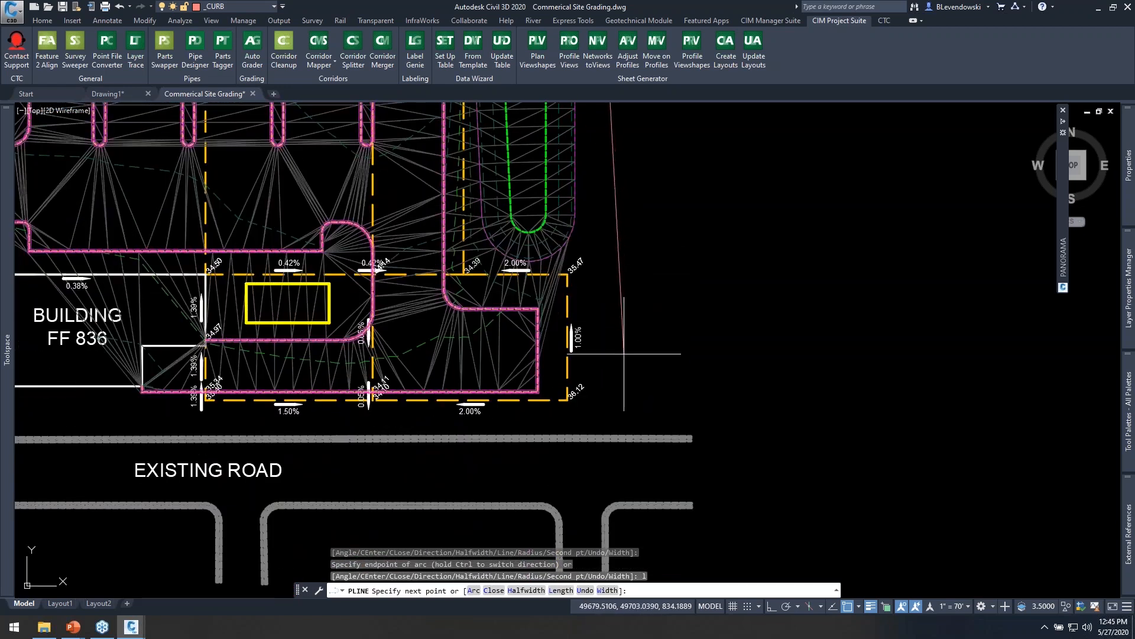
pyautogui.click(613, 375)
pyautogui.scroll(4, 603, 414)
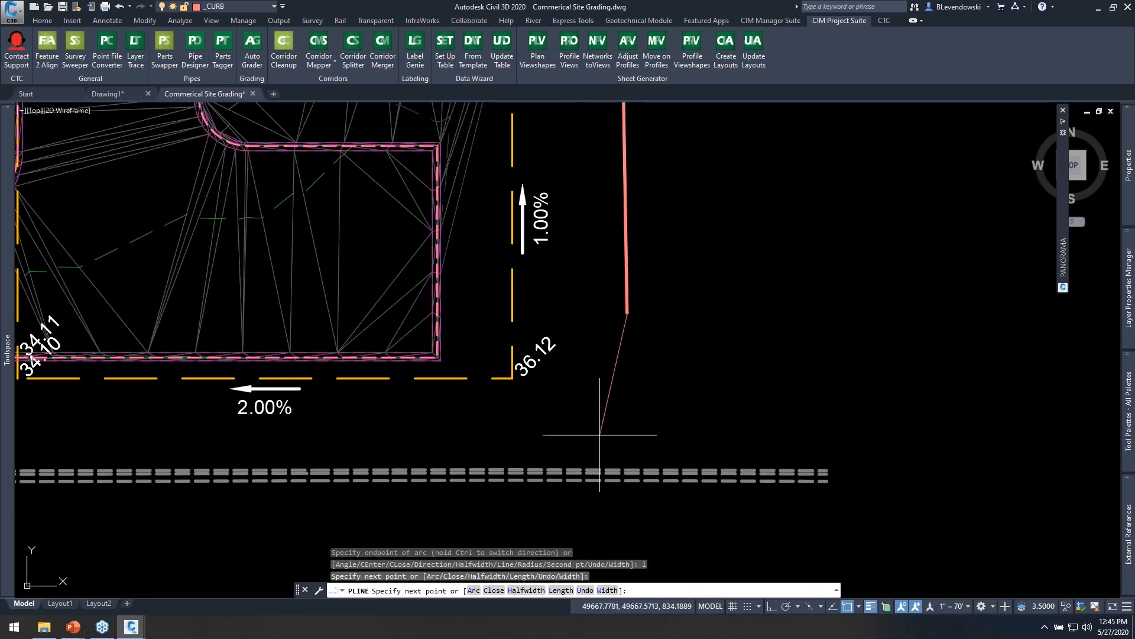
# - Finish the polyline with an arc ending on the north edge of the southern existing road
pyautogui.write('a')
pyautogui.press('Return')
pyautogui.scroll(3, 601, 437)
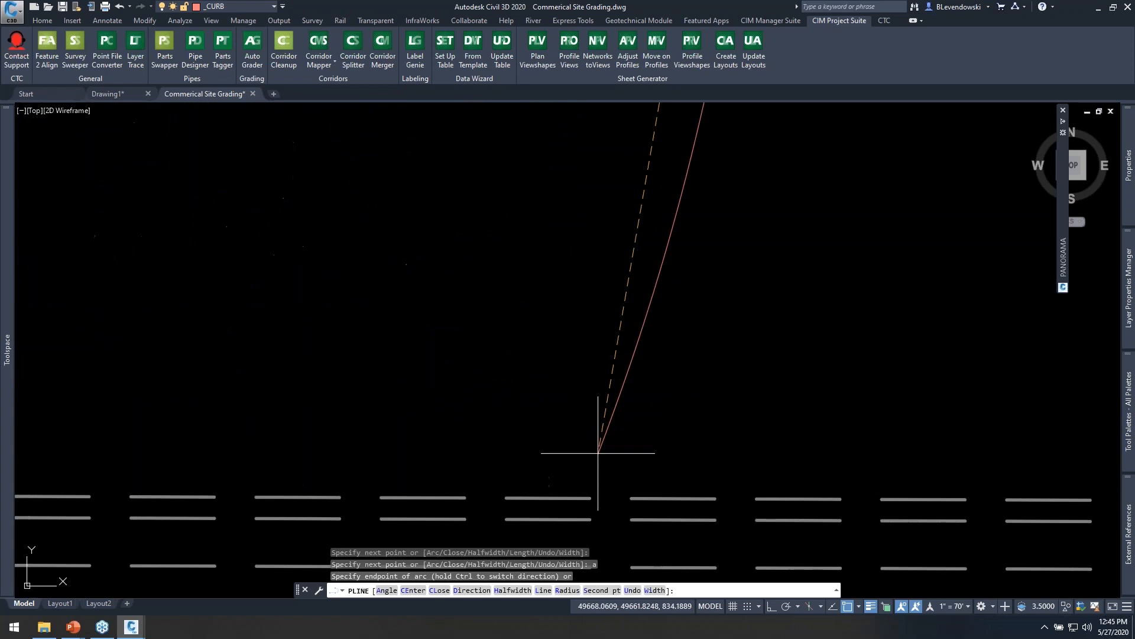
pyautogui.click(588, 486)
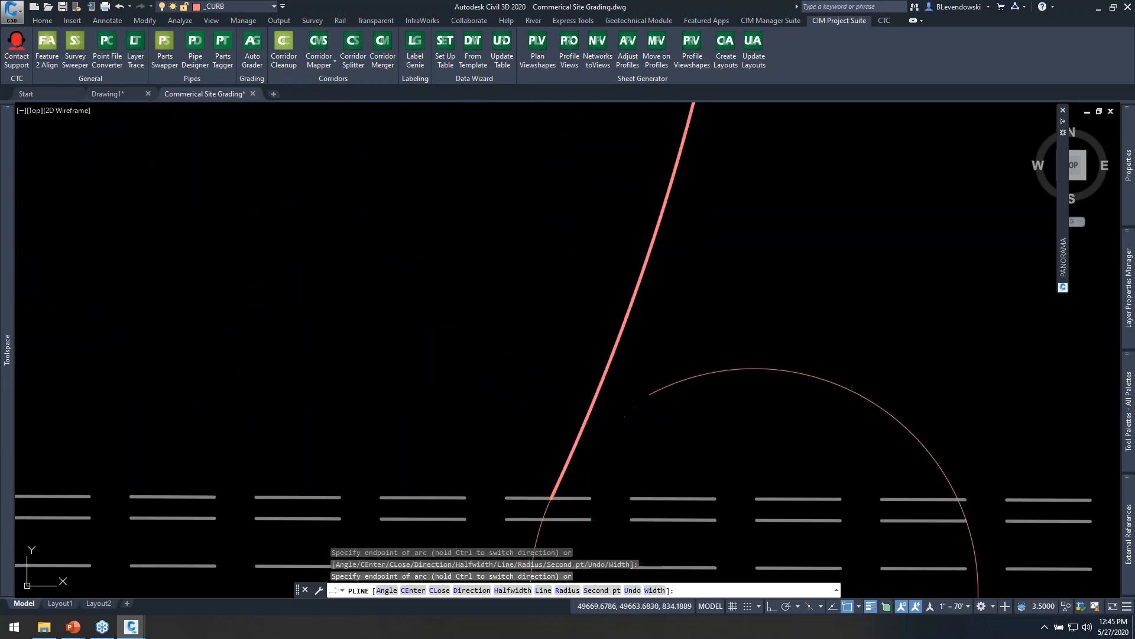
pyautogui.press('Return')
pyautogui.scroll(-10, 628, 380)
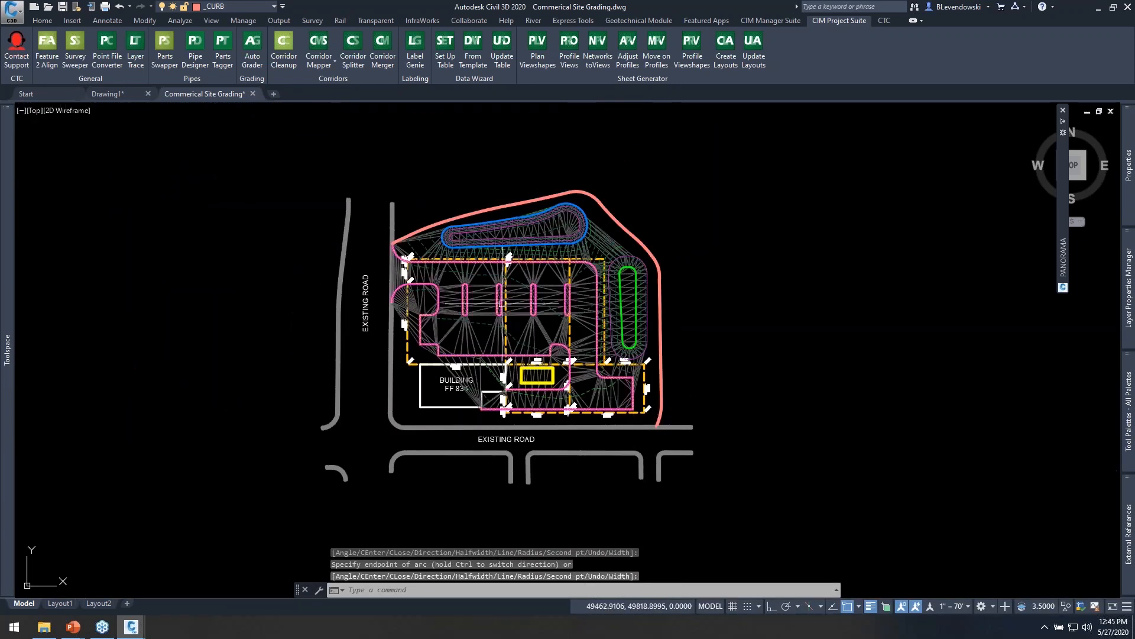
pyautogui.scroll(4, 460, 305)
pyautogui.moveTo(369, 177); pyautogui.dragTo(323, 225, button='middle')
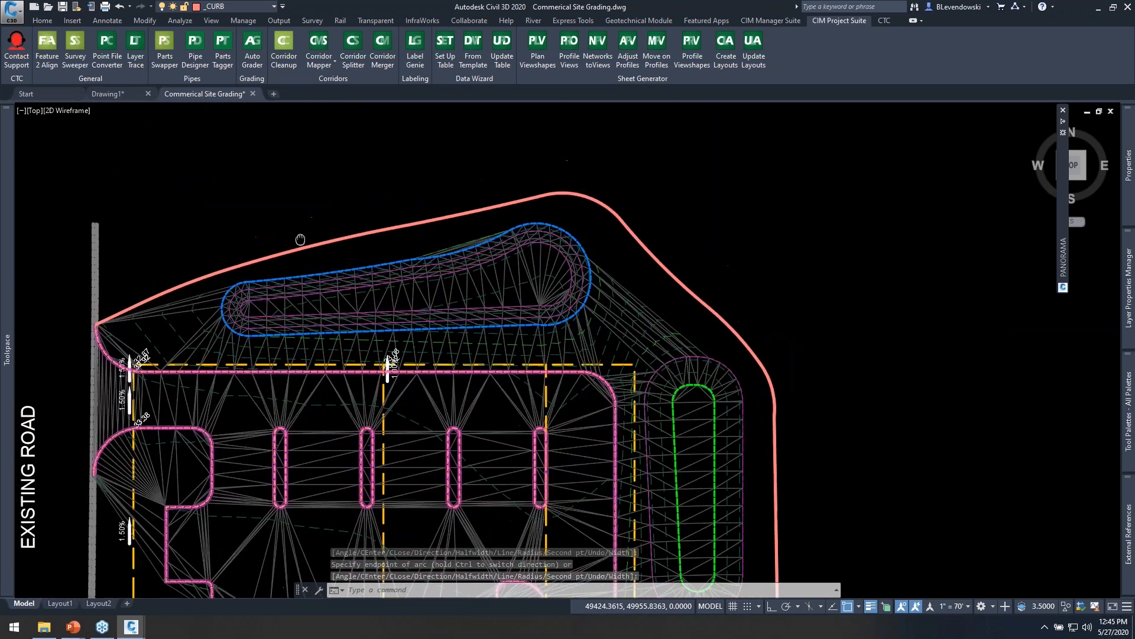
# - Convert the new polyline to a feature line in site Grid and Parent, style SECONDARY, with elevations from the Existing surface
pyautogui.click(42, 21)
pyautogui.click(191, 55)
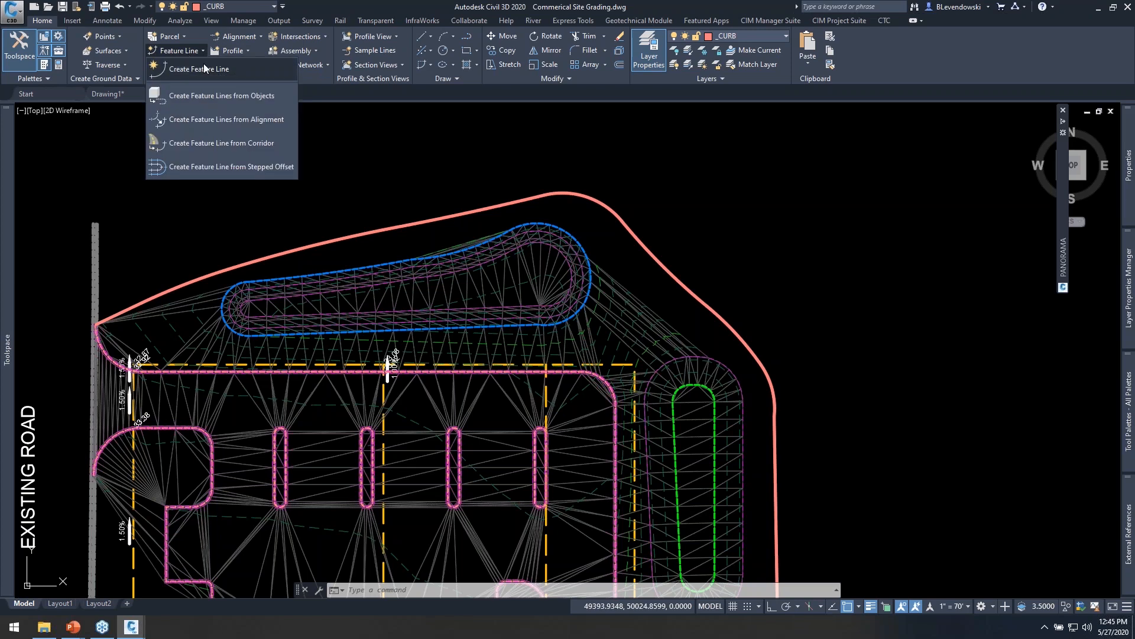
pyautogui.click(219, 97)
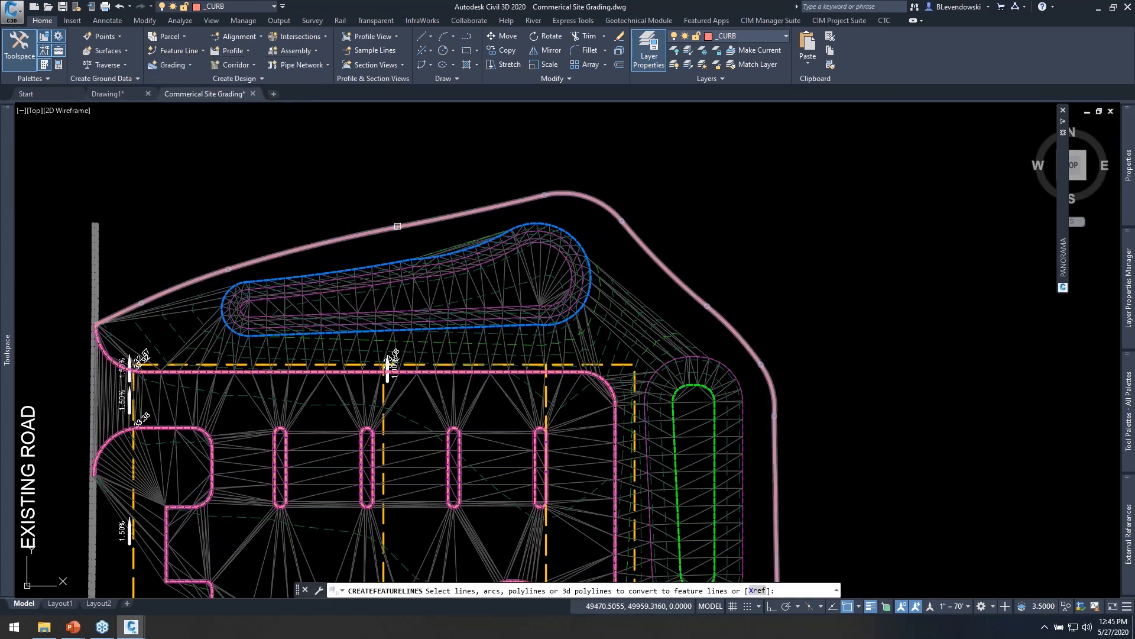
pyautogui.click(405, 223)
pyautogui.press('Return')
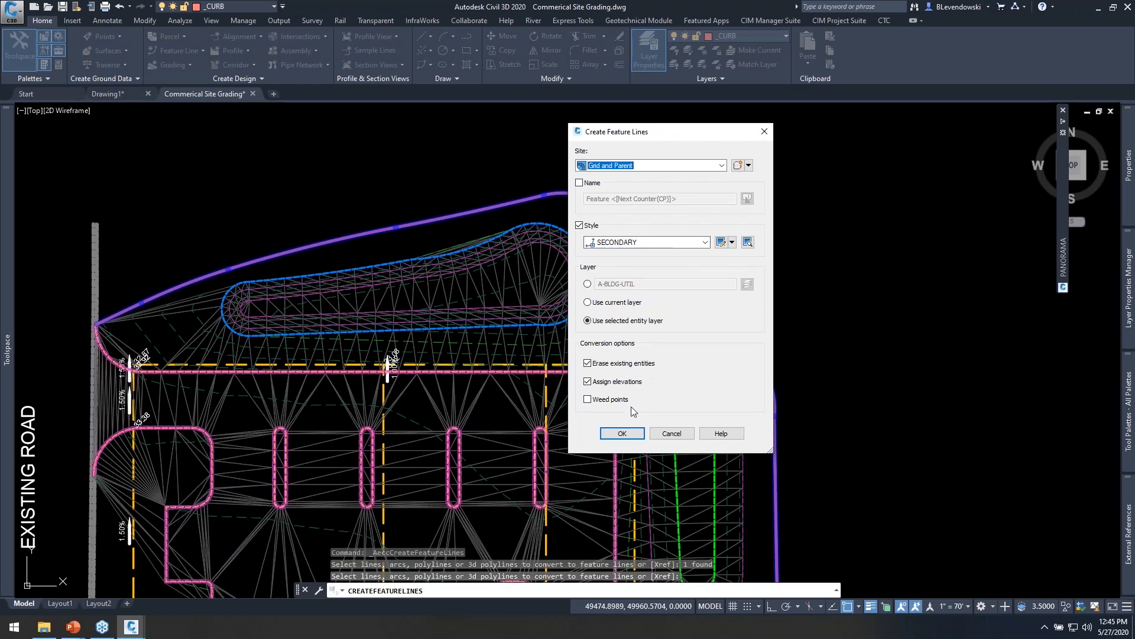
pyautogui.click(622, 433)
pyautogui.click(526, 297)
pyautogui.click(570, 318)
pyautogui.click(568, 331)
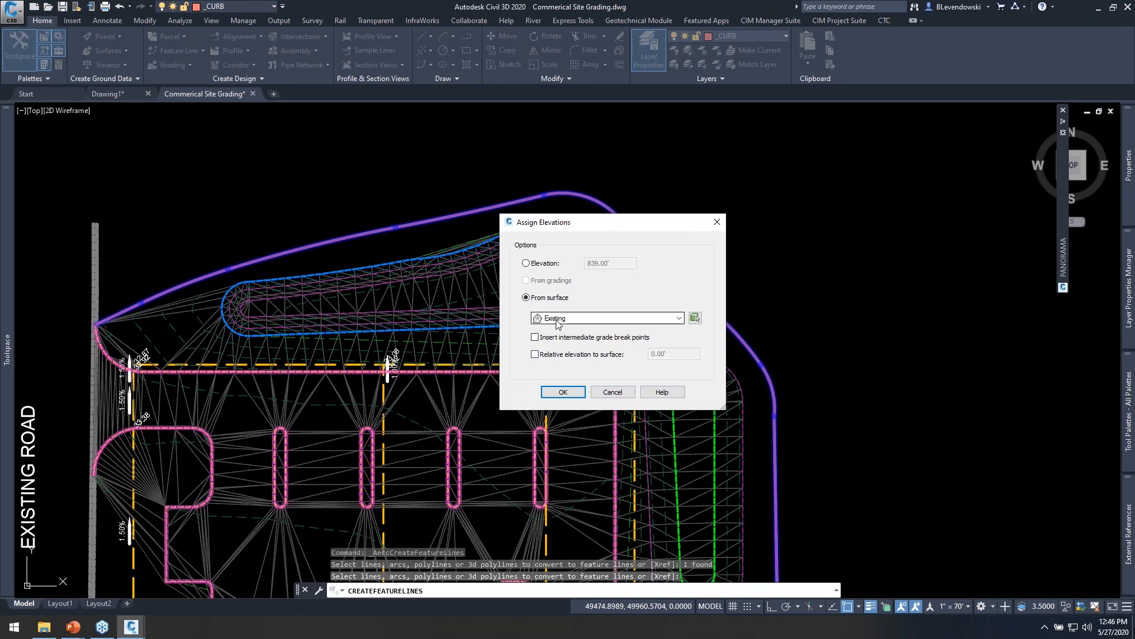
pyautogui.press('Return')
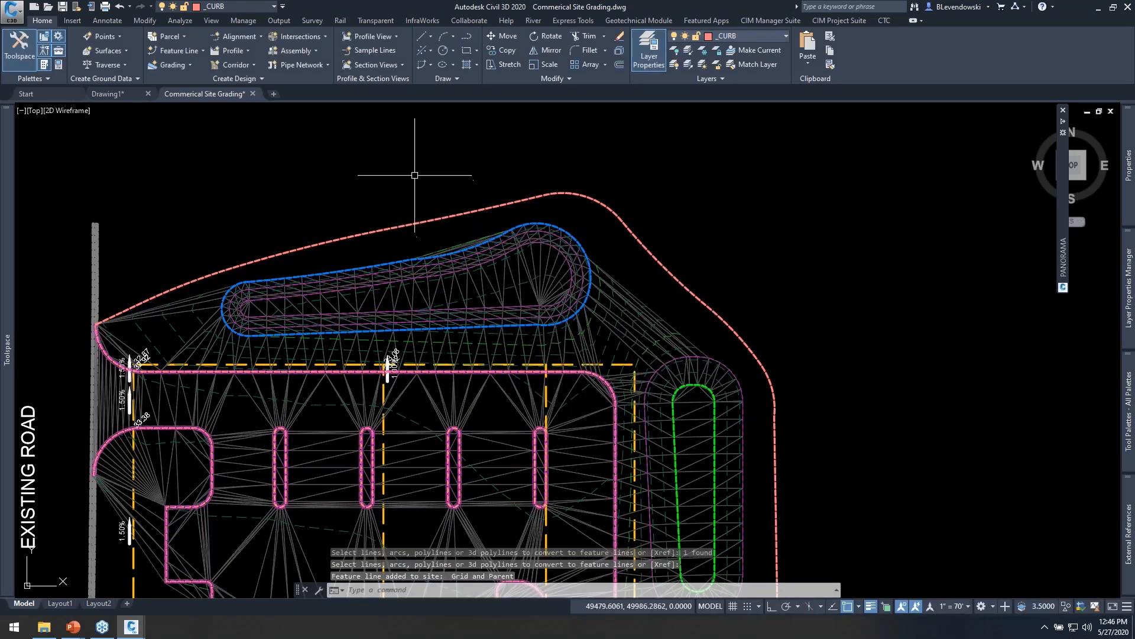
# - Set the new outer feature line's elevations to 836 from station 0+75.51 through 4+29.13 in the Elevation Editor
pyautogui.moveTo(459, 177); pyautogui.dragTo(520, 193, button='middle')
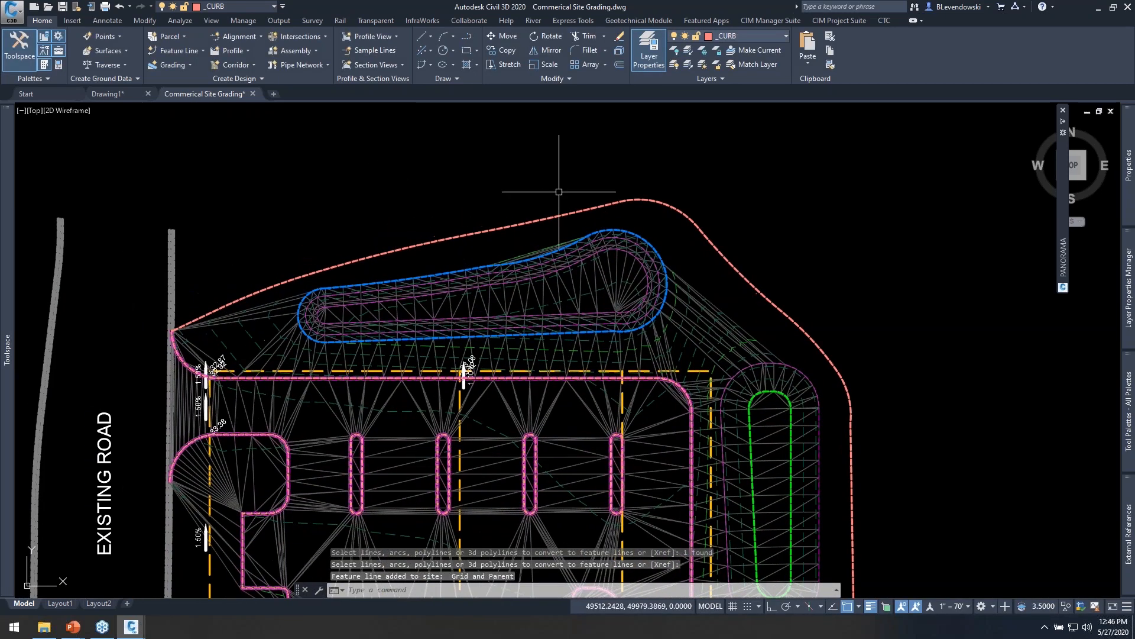
pyautogui.click(526, 202)
pyautogui.click(473, 254)
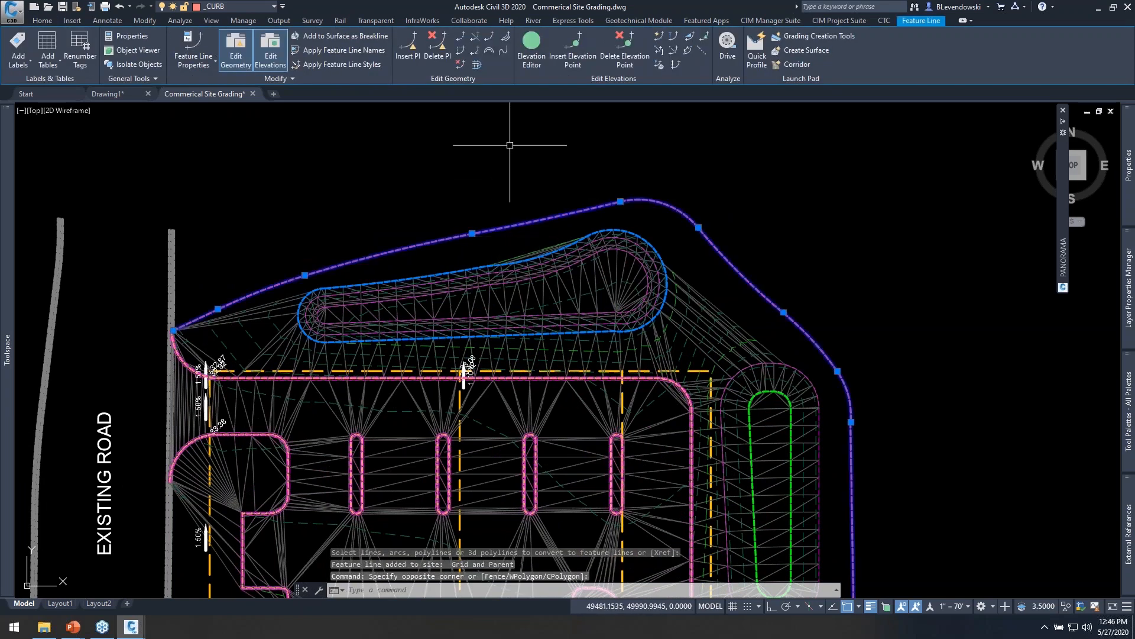
pyautogui.moveTo(519, 184); pyautogui.dragTo(455, 192, button='middle')
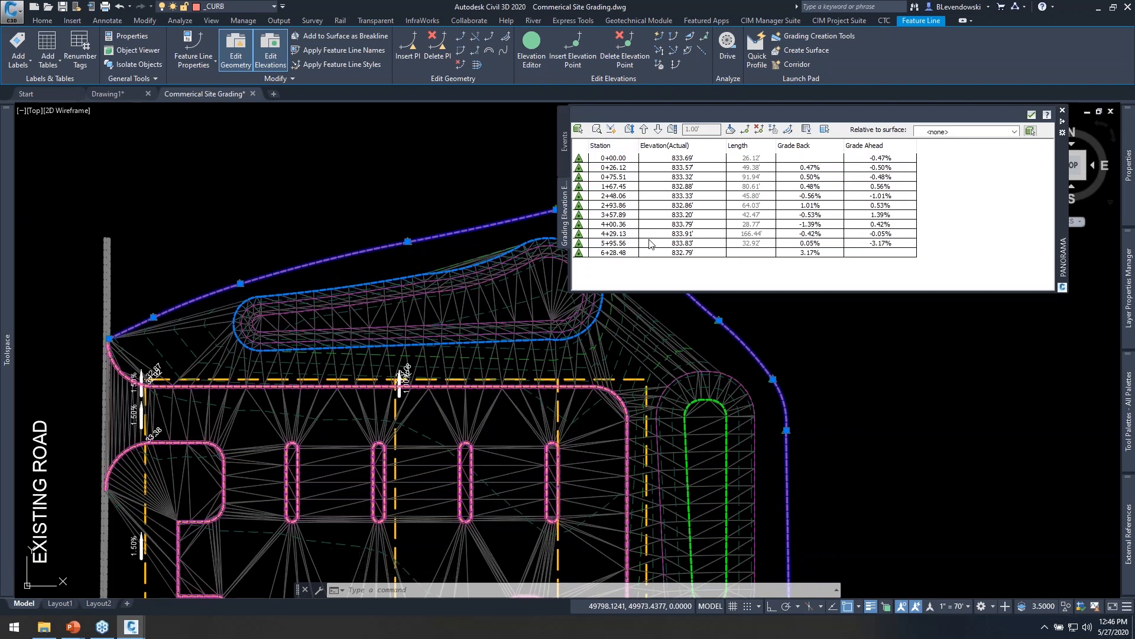
pyautogui.click(622, 169)
pyautogui.click(620, 178)
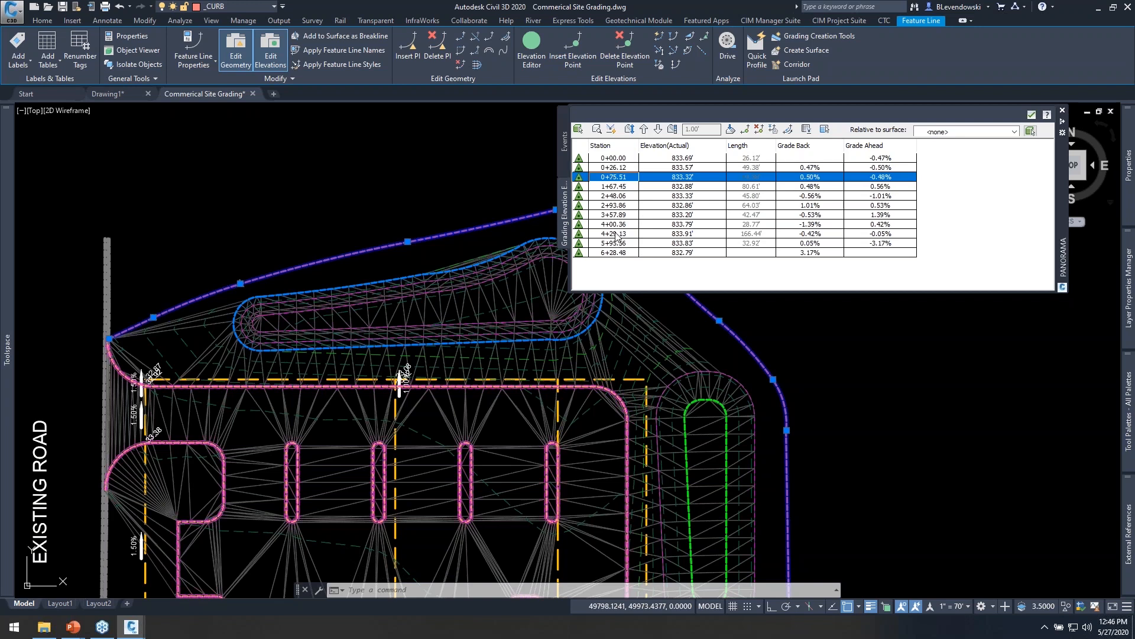
pyautogui.keyDown('shift'); pyautogui.click(618, 234); pyautogui.keyUp('shift')
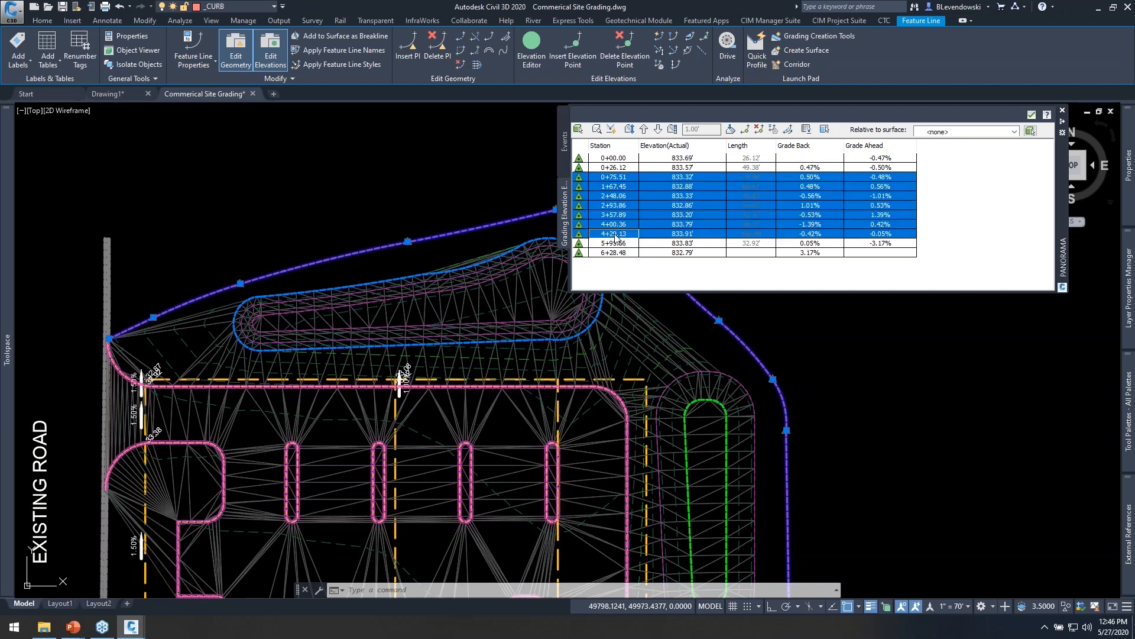
pyautogui.doubleClick(674, 214)
pyautogui.write('8')
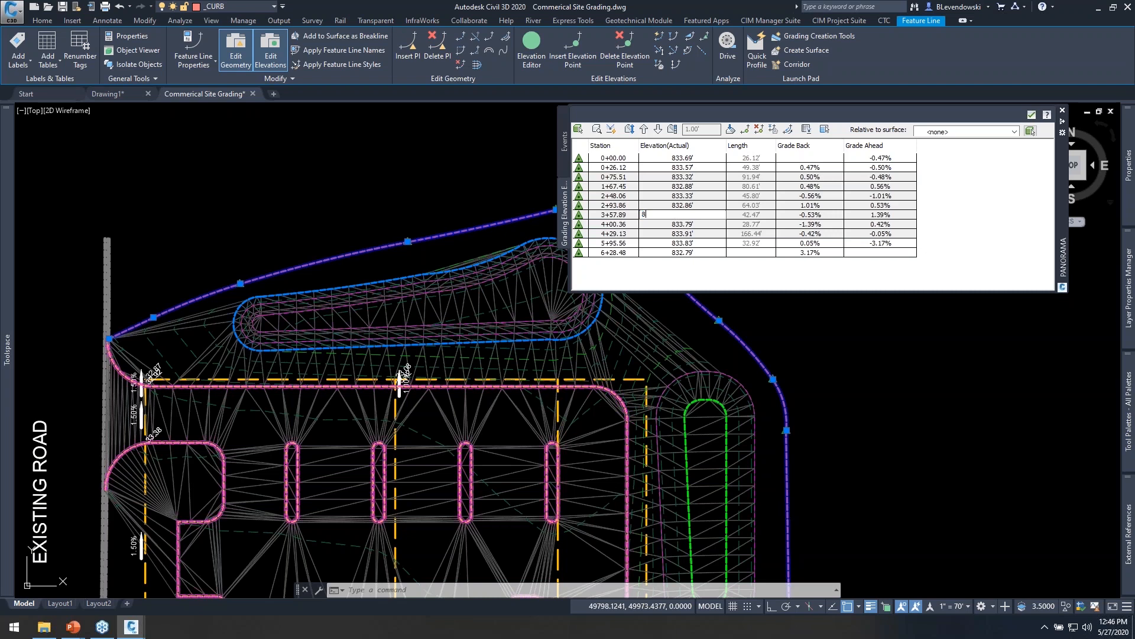
pyautogui.write('36')
pyautogui.press('Return')
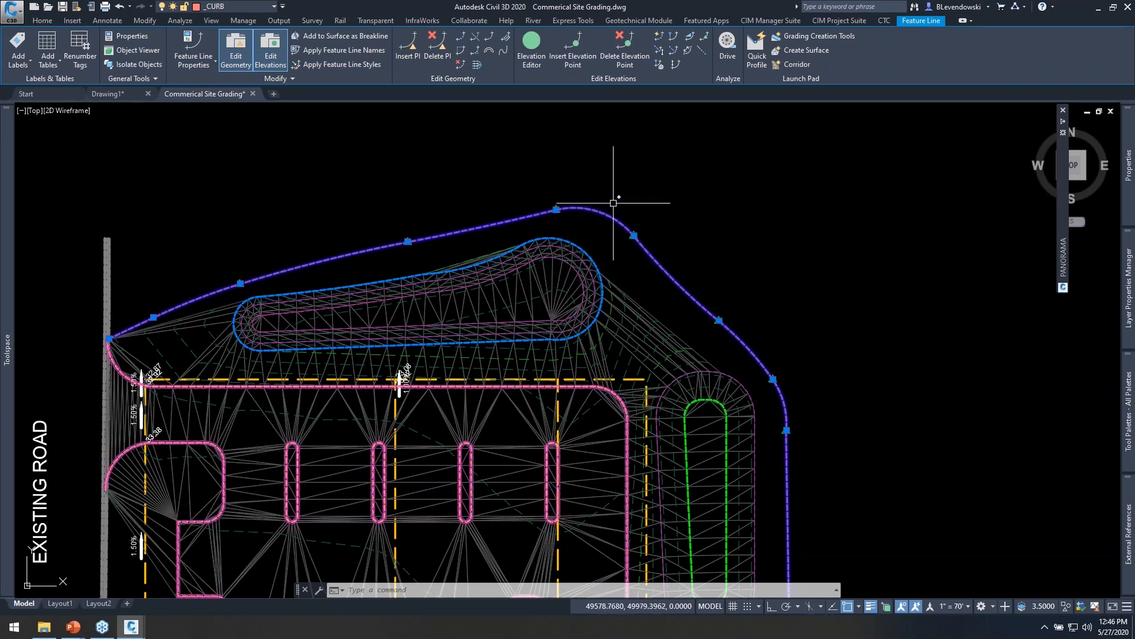
# - Use Quick Elevation Edit to set the outer feature line's second point from the western road to elevation 835
pyautogui.moveTo(406, 162)
pyautogui.mouseDown(button='middle')
pyautogui.moveTo(450, 203)
pyautogui.moveTo(486, 165)
pyautogui.mouseUp(button='middle')
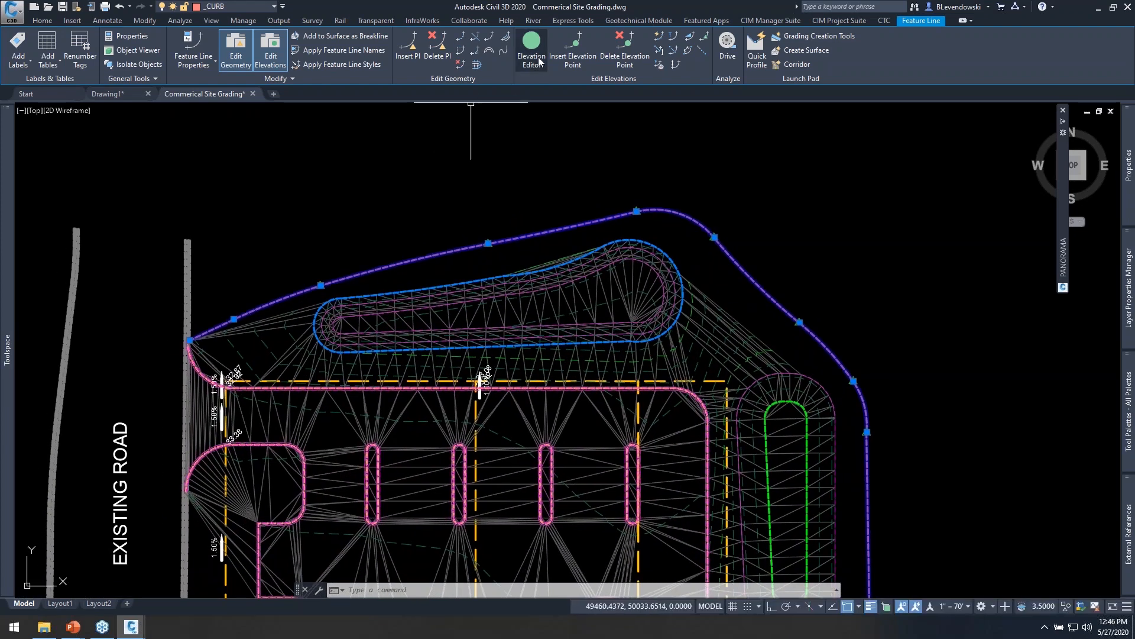
pyautogui.click(659, 36)
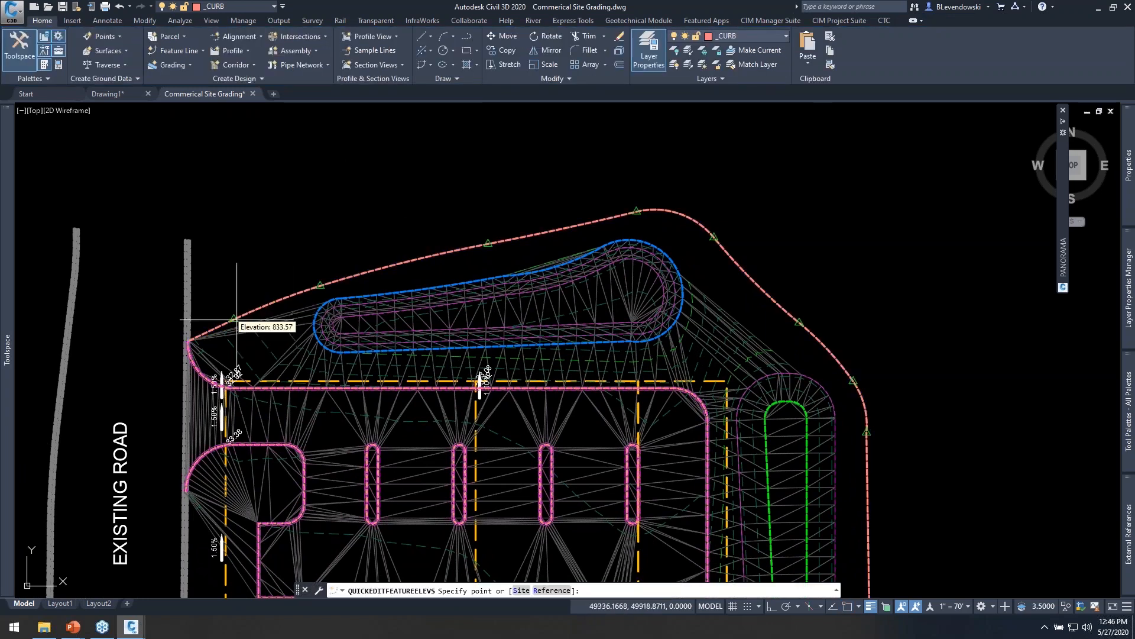
pyautogui.scroll(6, 236, 320)
pyautogui.click(235, 311)
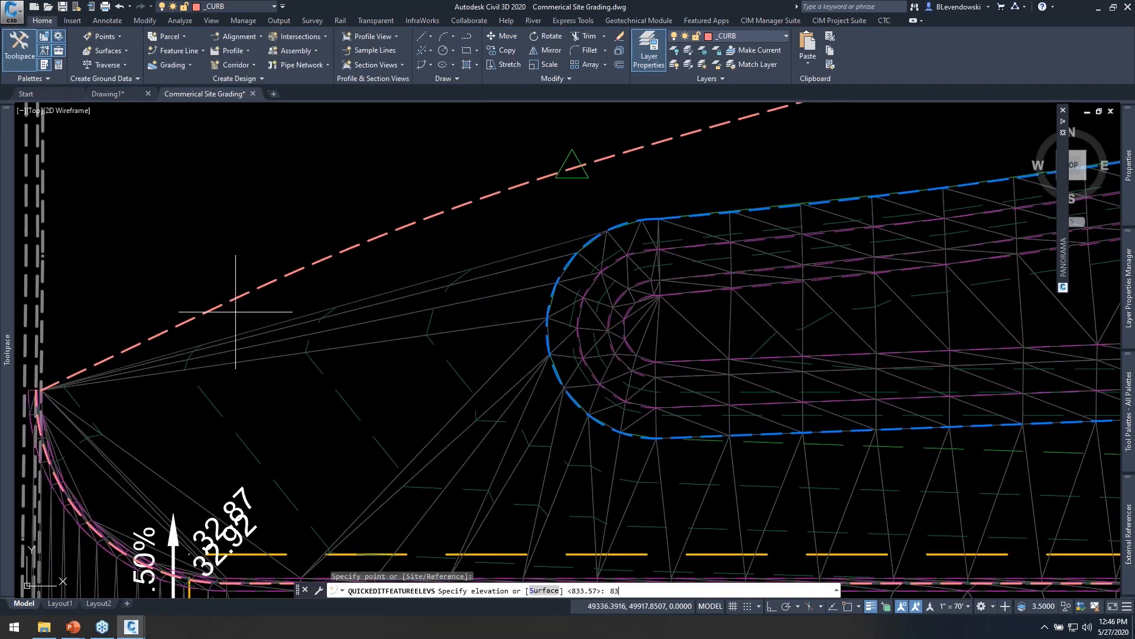
pyautogui.write('835')
pyautogui.press('Return')
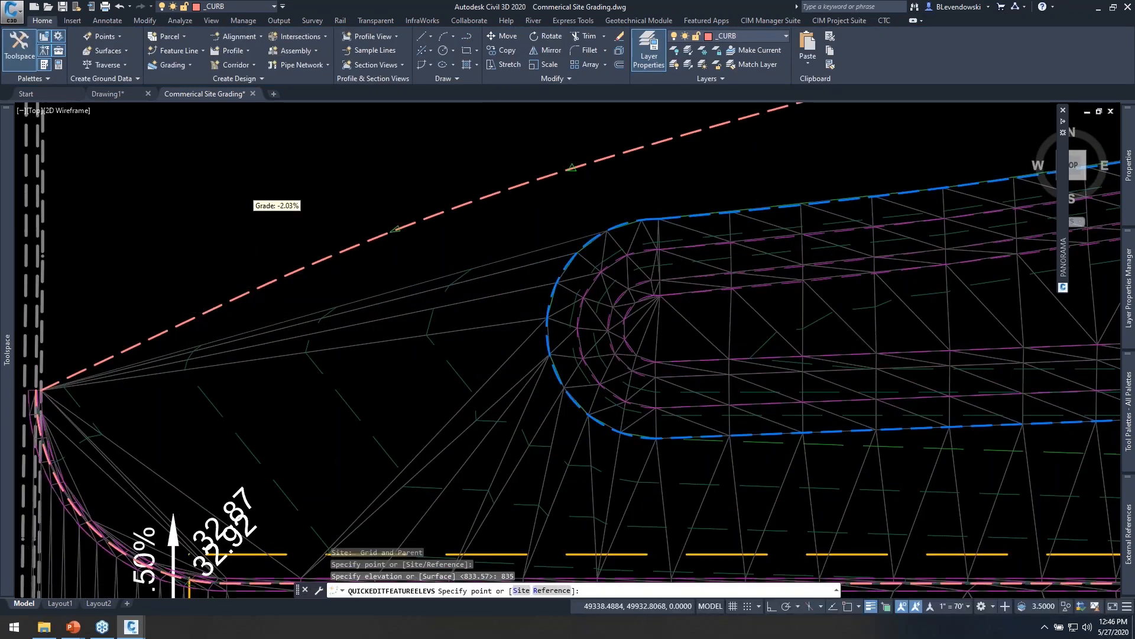
# - Set the point where the outer feature line's southern arc begins, near the southern road, to elevation 835 and end the elevation edit
pyautogui.scroll(-10, 254, 207)
pyautogui.scroll(6, 494, 361)
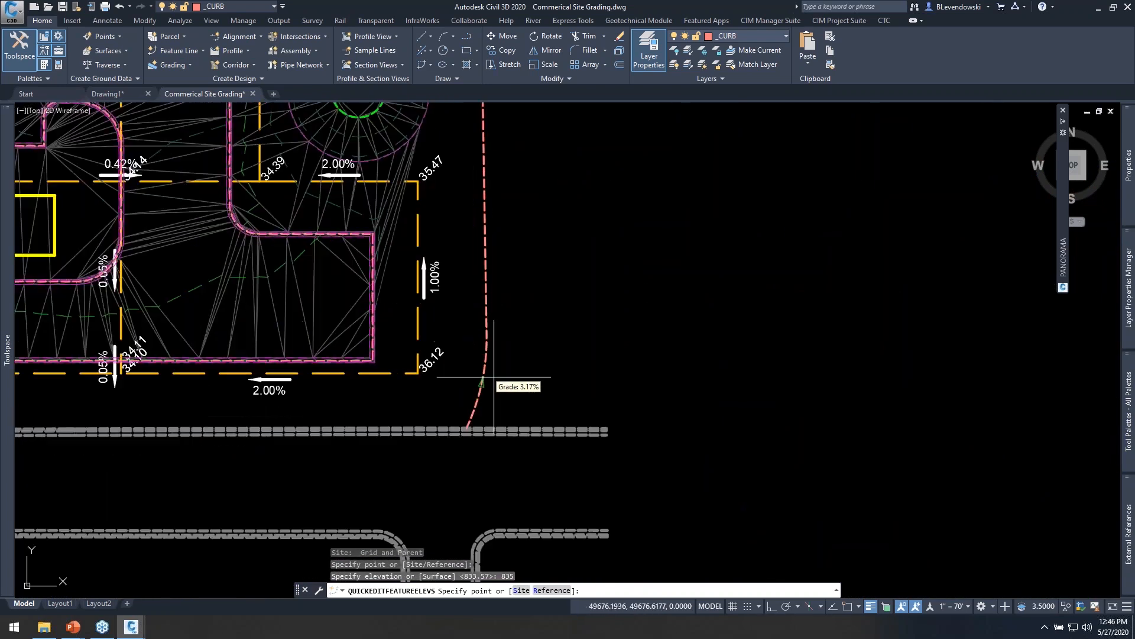
pyautogui.click(486, 339)
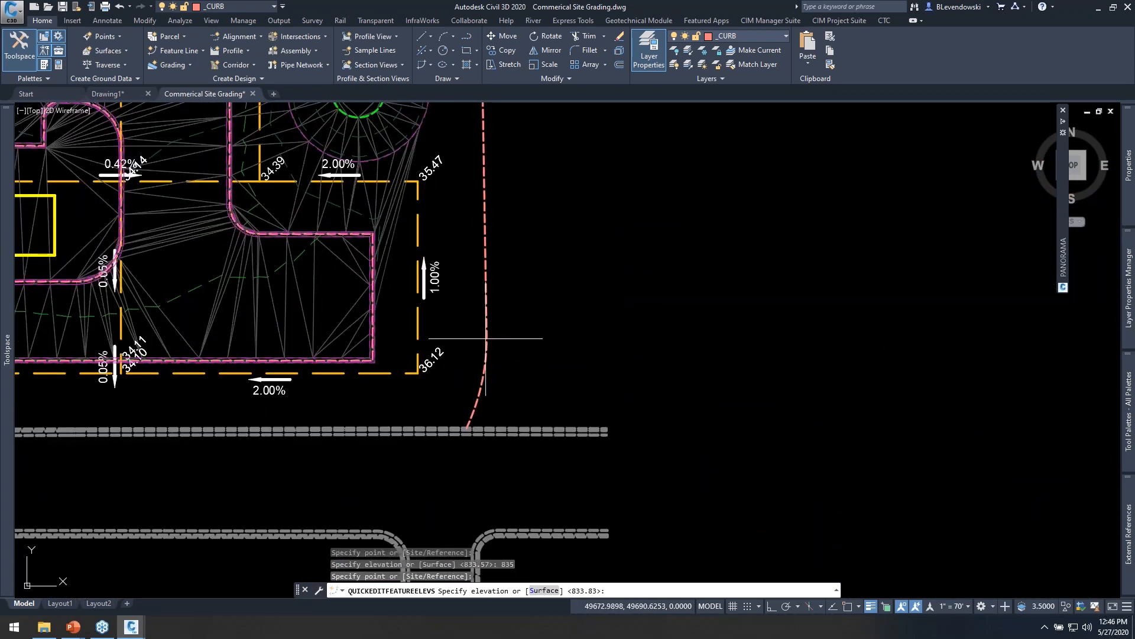
pyautogui.press('Return')
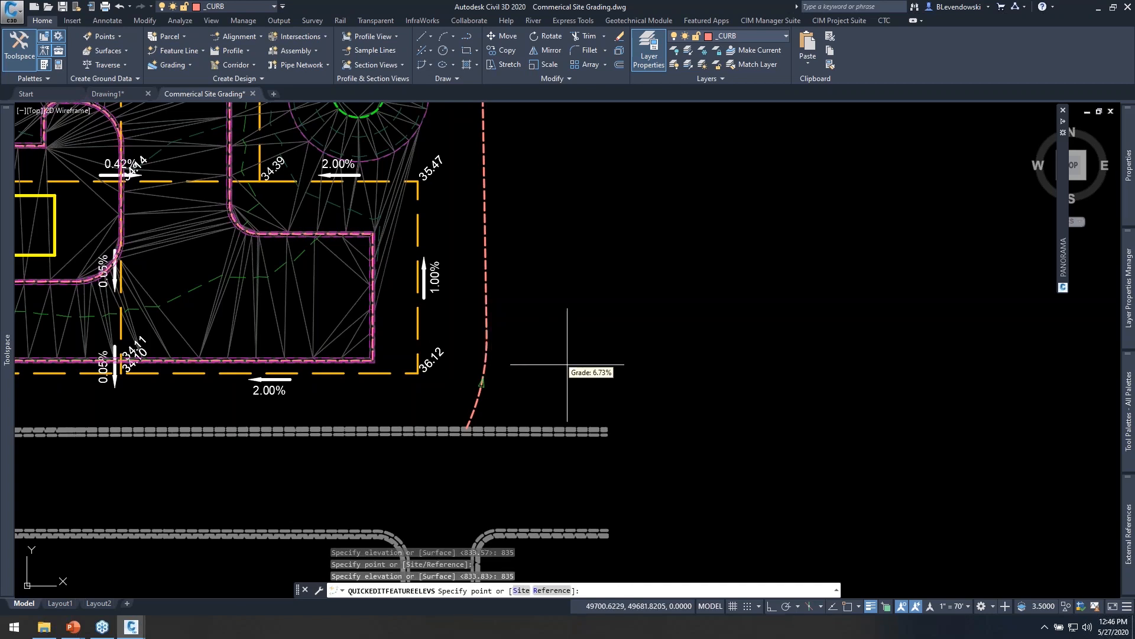
pyautogui.press('Return')
pyautogui.scroll(-4, 656, 379)
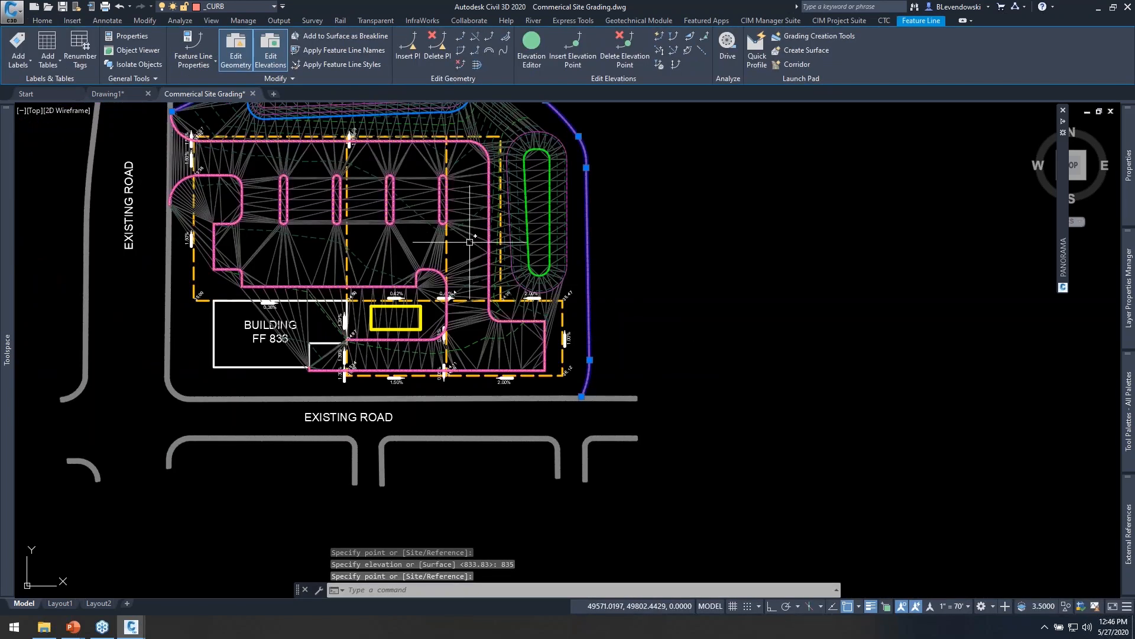
# - Move the outer feature line north and east of the pond and berm to the _GRADING LIMITS layer
pyautogui.moveTo(476, 243); pyautogui.dragTo(574, 394, button='middle')
pyautogui.scroll(2, 430, 231)
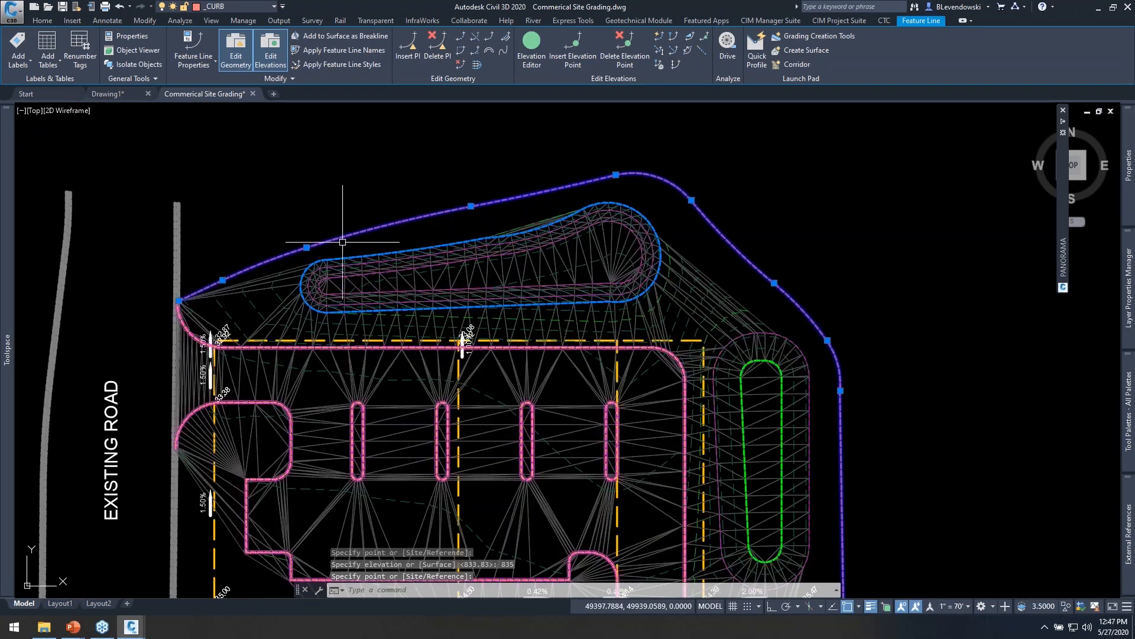
pyautogui.moveTo(673, 252); pyautogui.dragTo(657, 286, button='middle')
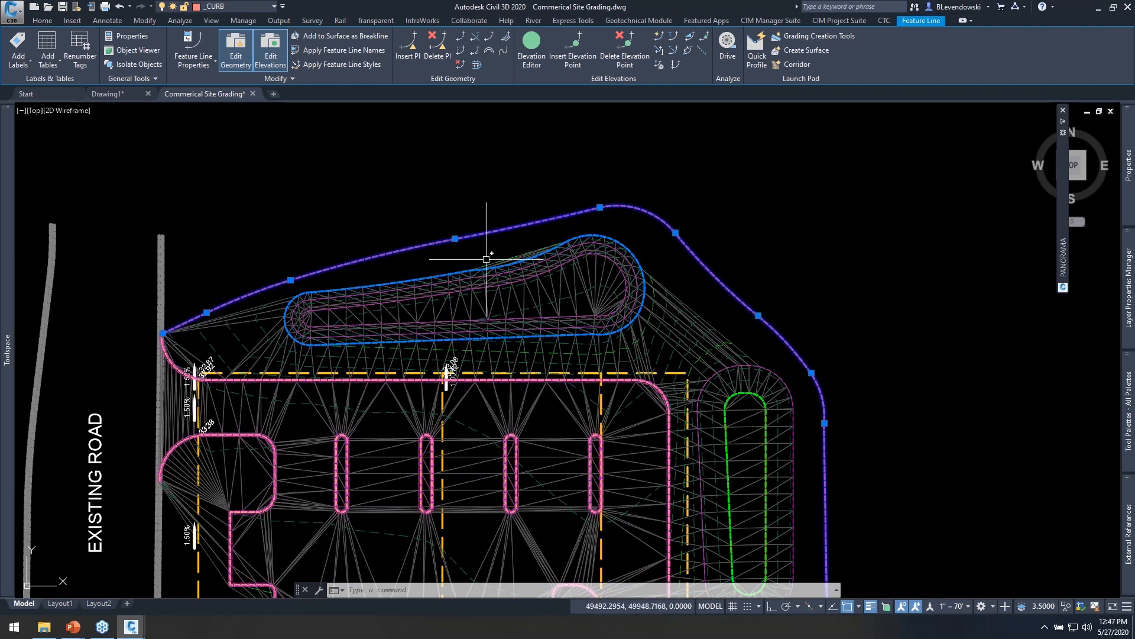
pyautogui.moveTo(403, 202); pyautogui.dragTo(378, 225, button='middle')
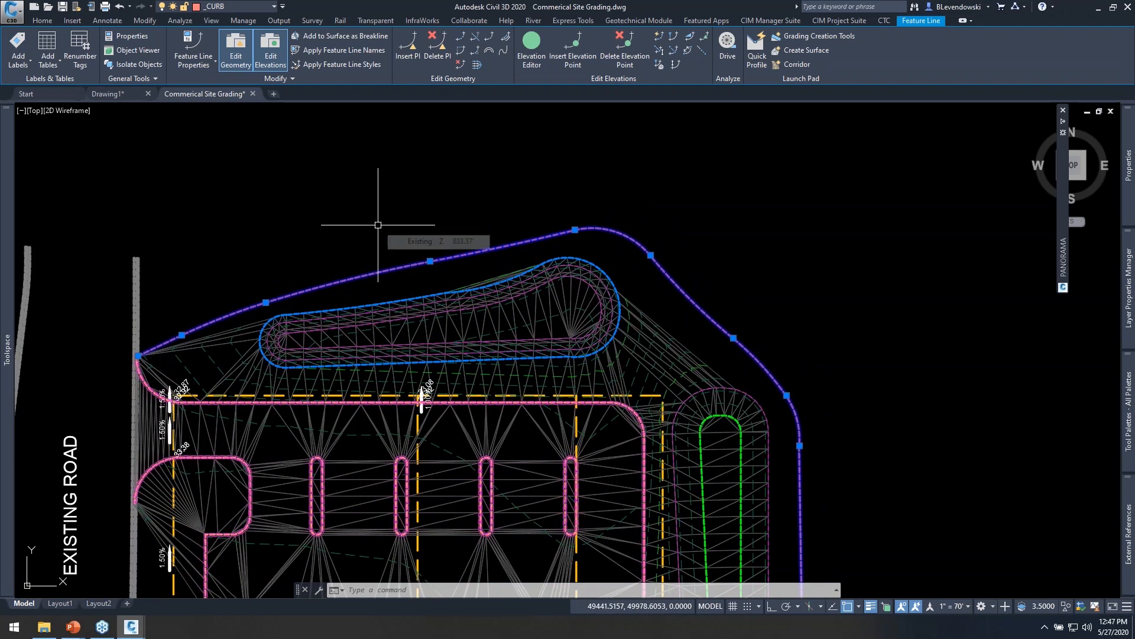
pyautogui.press('Escape')
pyautogui.press('Escape')
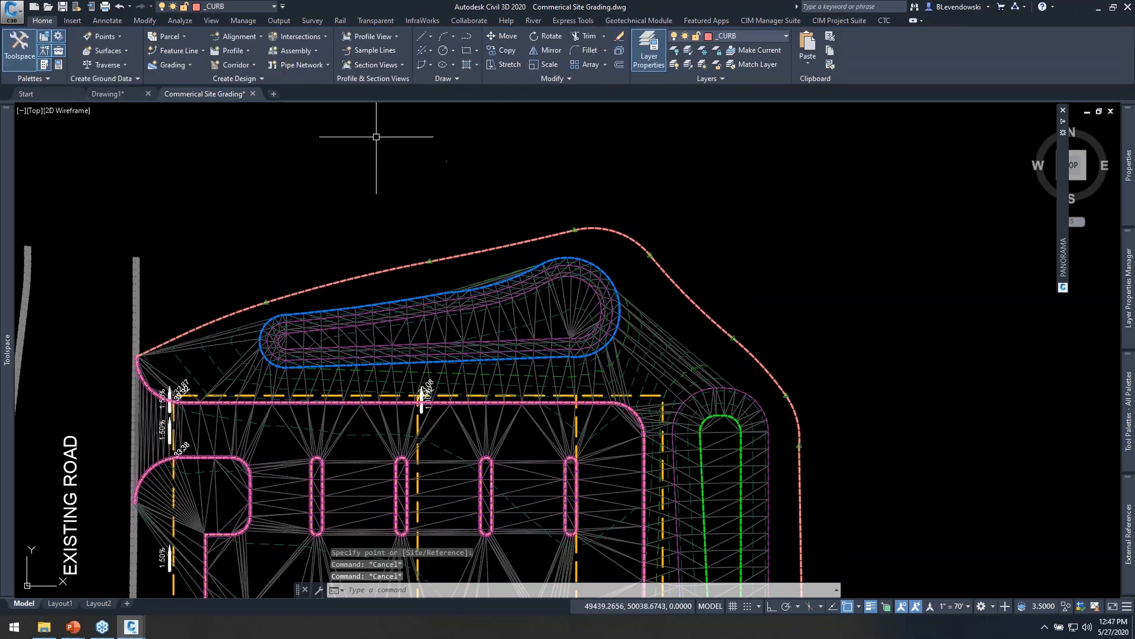
pyautogui.click(419, 226)
pyautogui.click(381, 278)
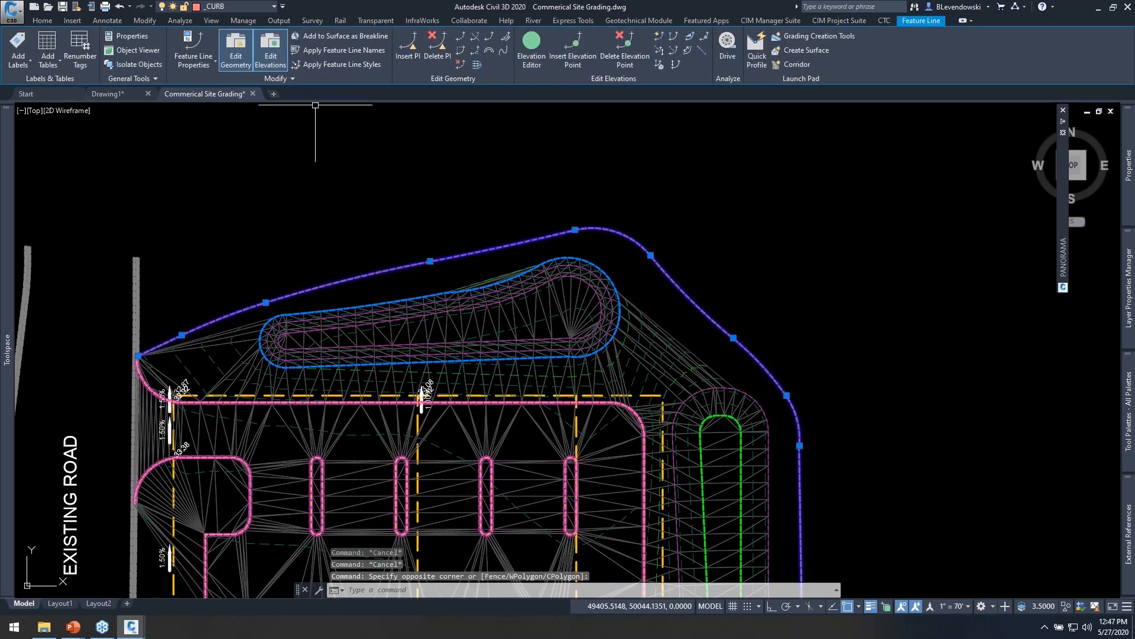
pyautogui.click(233, 9)
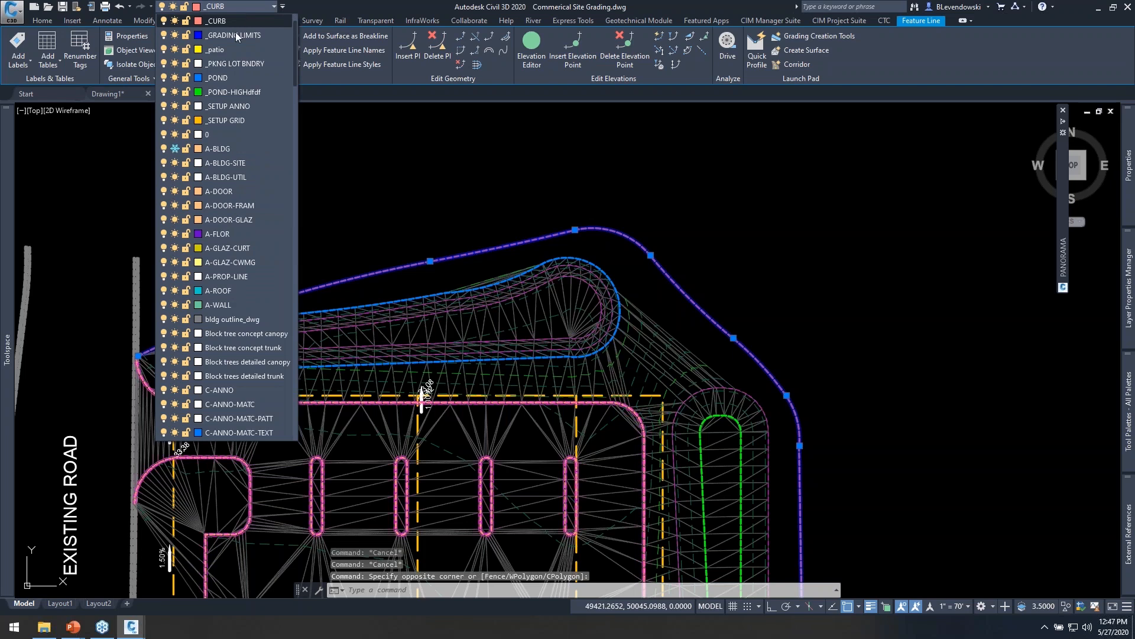
pyautogui.click(233, 35)
pyautogui.press('Escape')
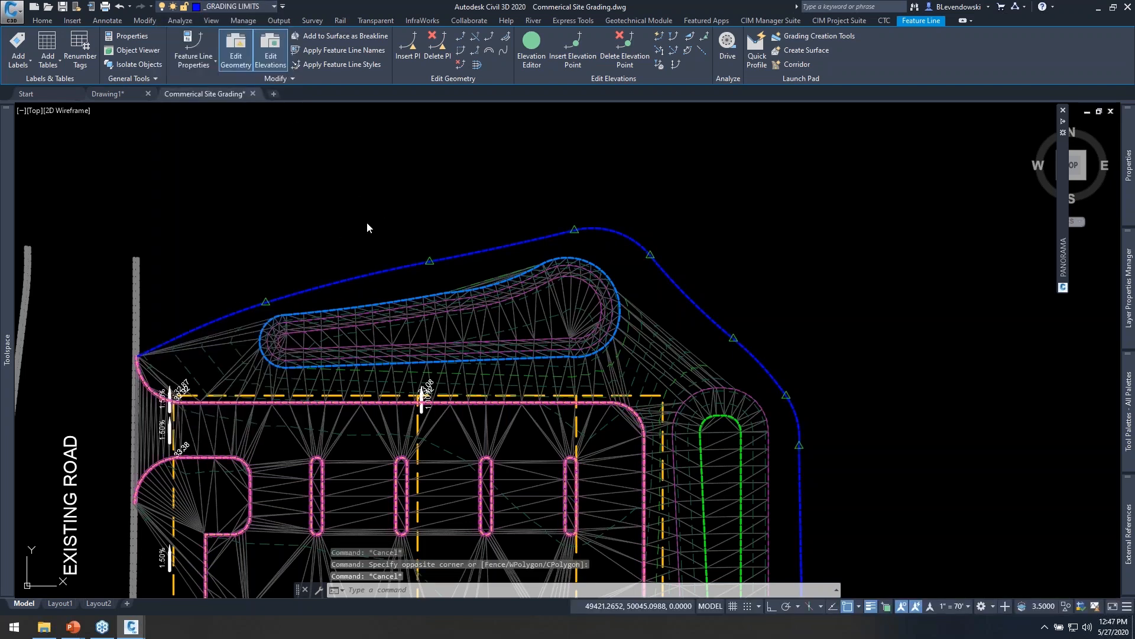
# - Create a new parallel grading family in Auto Grader and name it NE Grading LImits
pyautogui.moveTo(1066, 200)
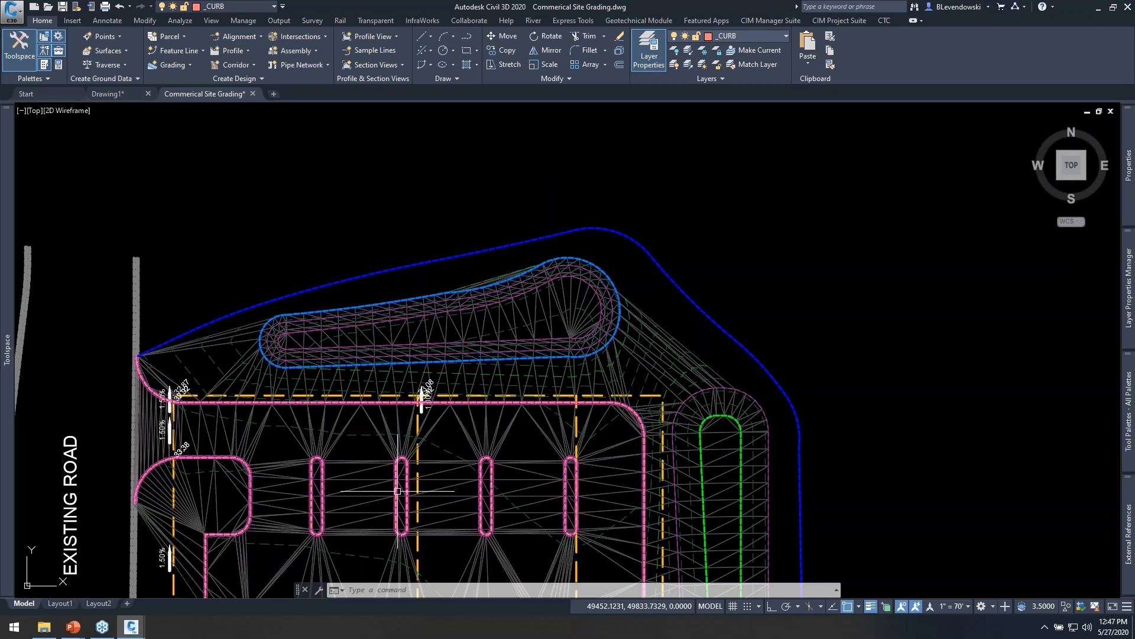
pyautogui.scroll(2, 399, 494)
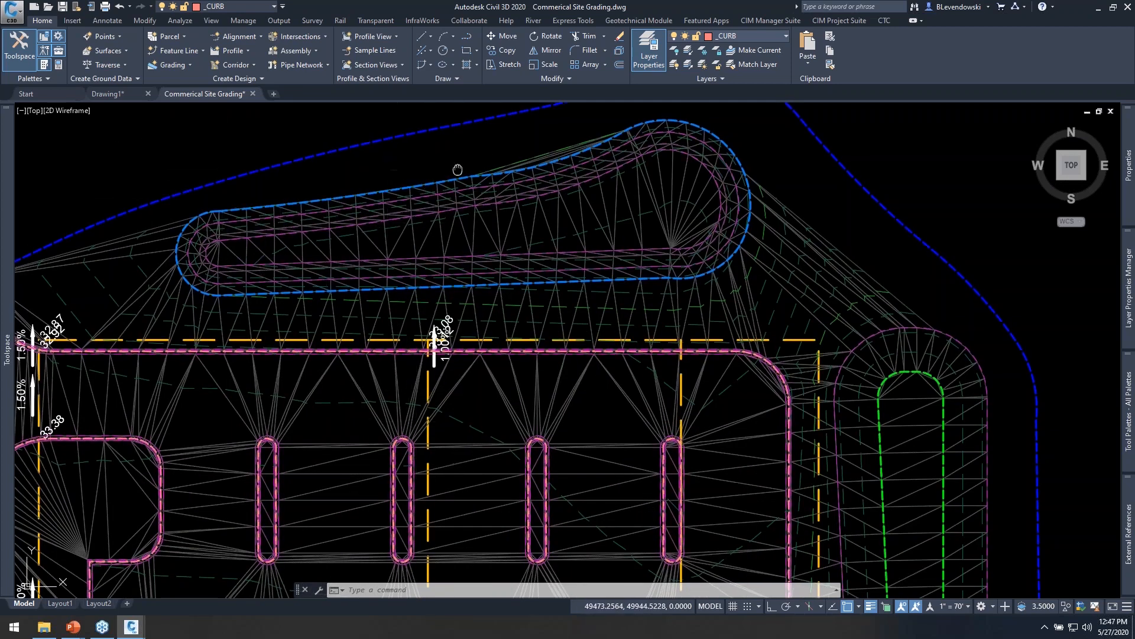
pyautogui.moveTo(456, 172); pyautogui.dragTo(481, 223, button='middle')
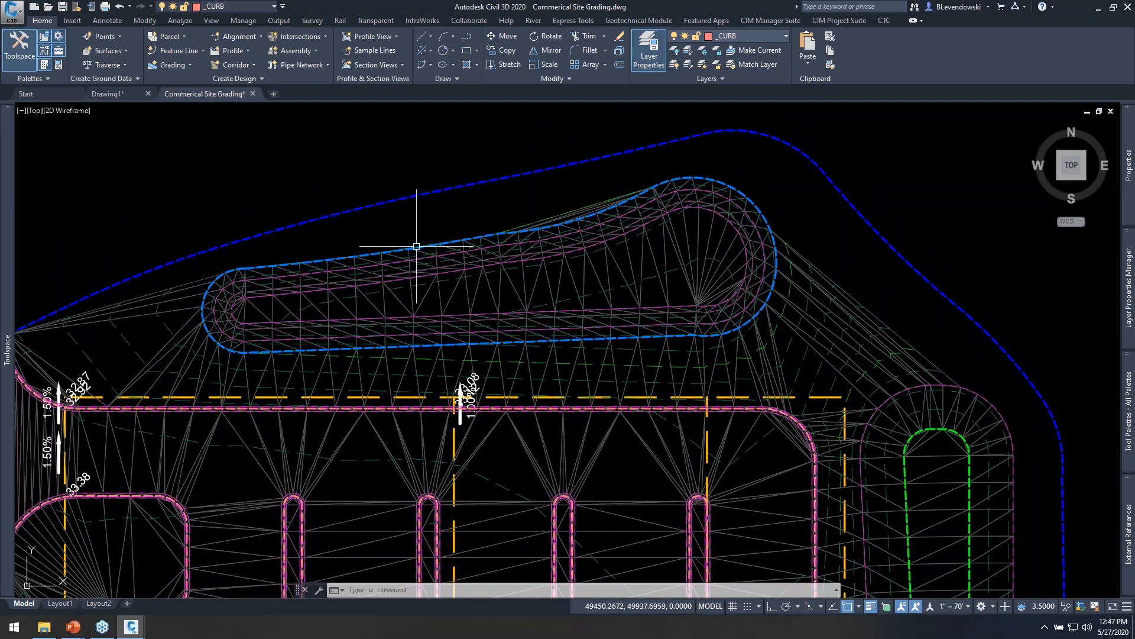
pyautogui.scroll(-3, 393, 213)
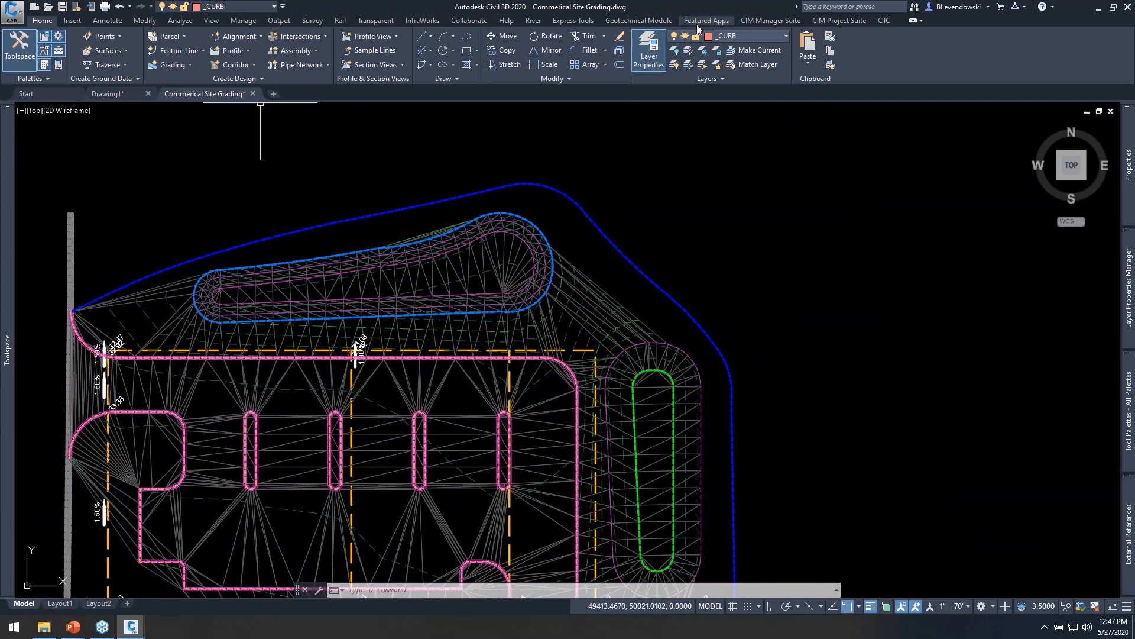
pyautogui.click(839, 21)
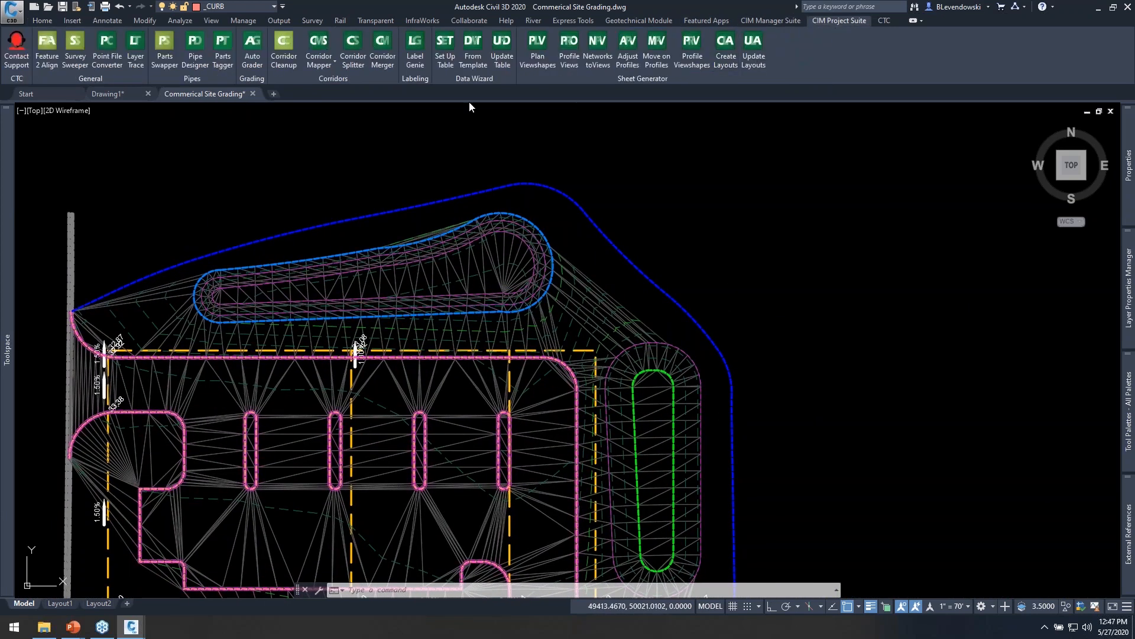
pyautogui.click(252, 49)
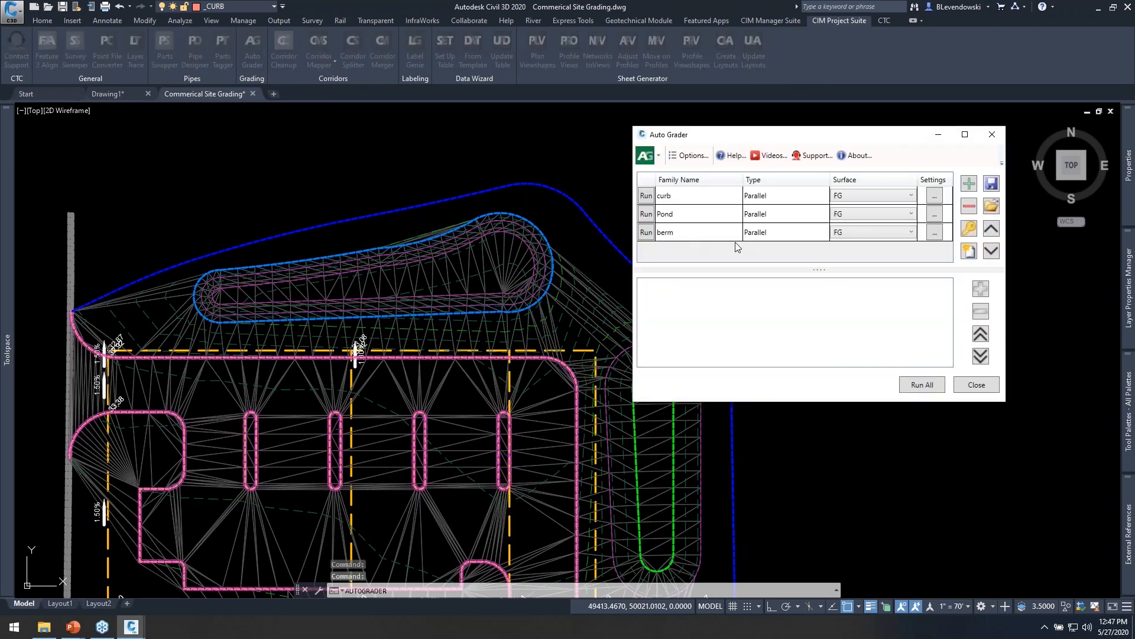
pyautogui.click(846, 231)
pyautogui.click(969, 184)
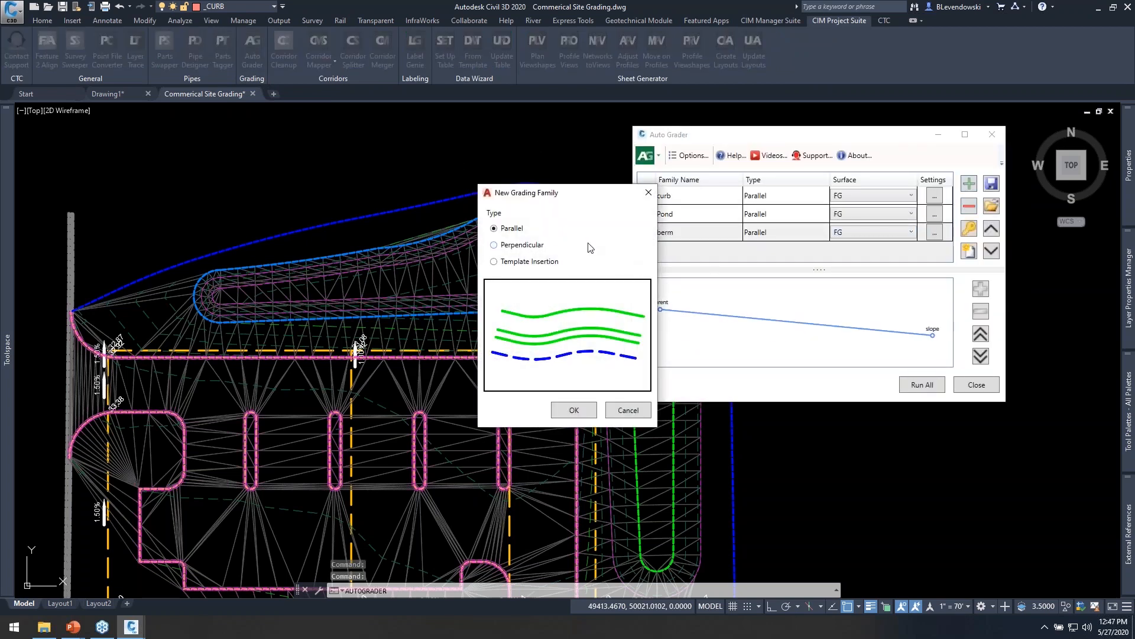
pyautogui.click(574, 410)
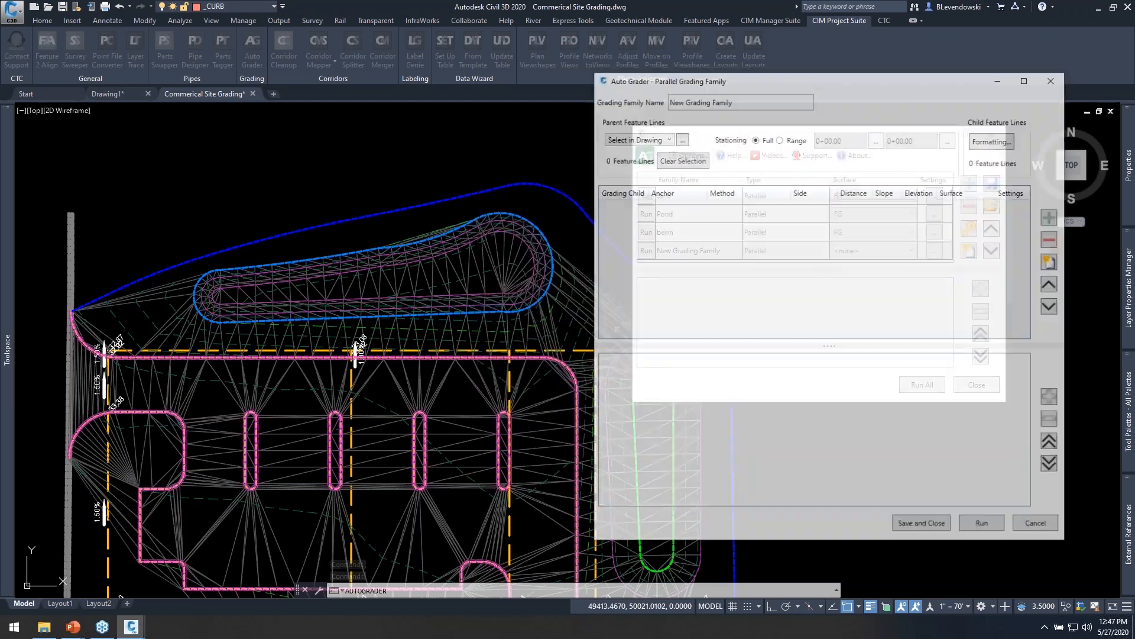
pyautogui.write('G')
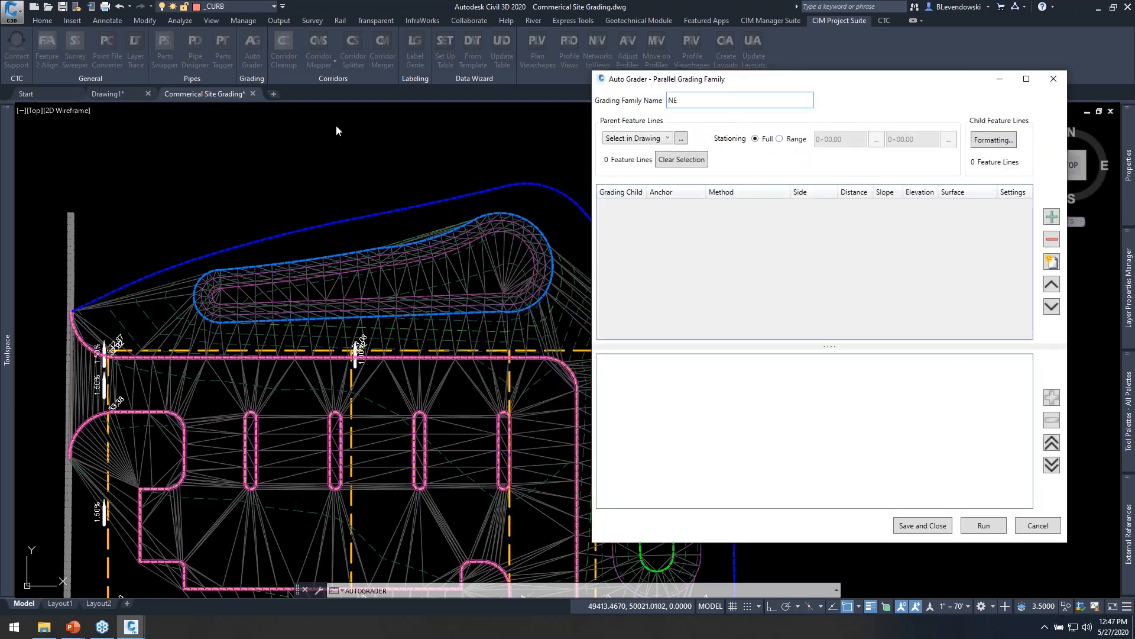
pyautogui.write('E Grading LImits')
# - Pick the blue outer feature line in the drawing as the parent of the NE Grading LImits family
pyautogui.click(680, 138)
pyautogui.click(482, 189)
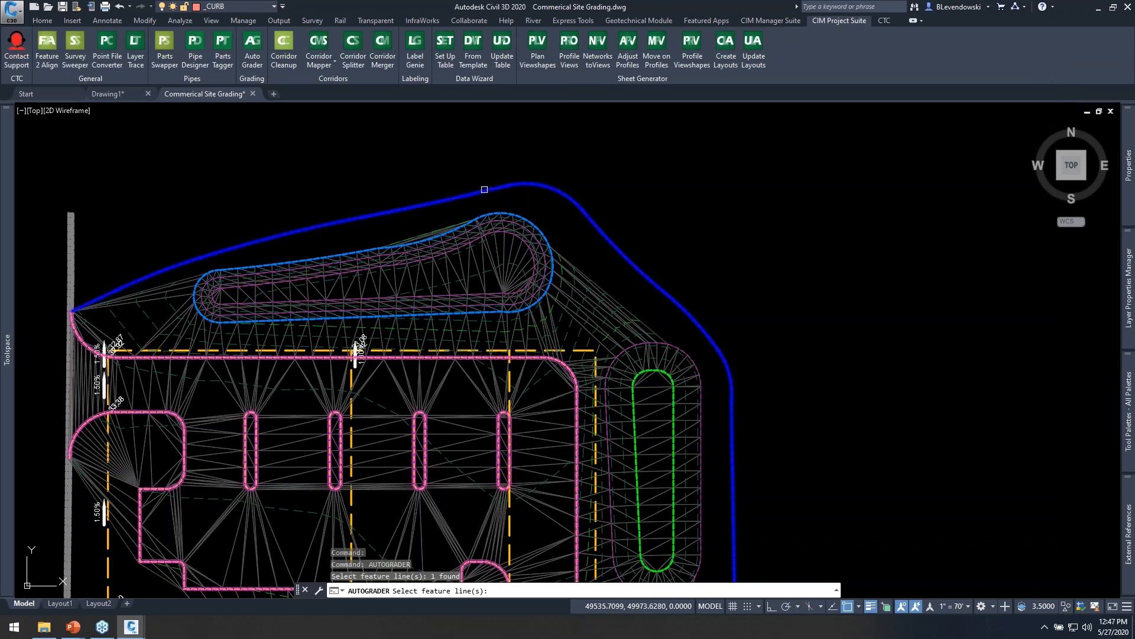
pyautogui.press('Return')
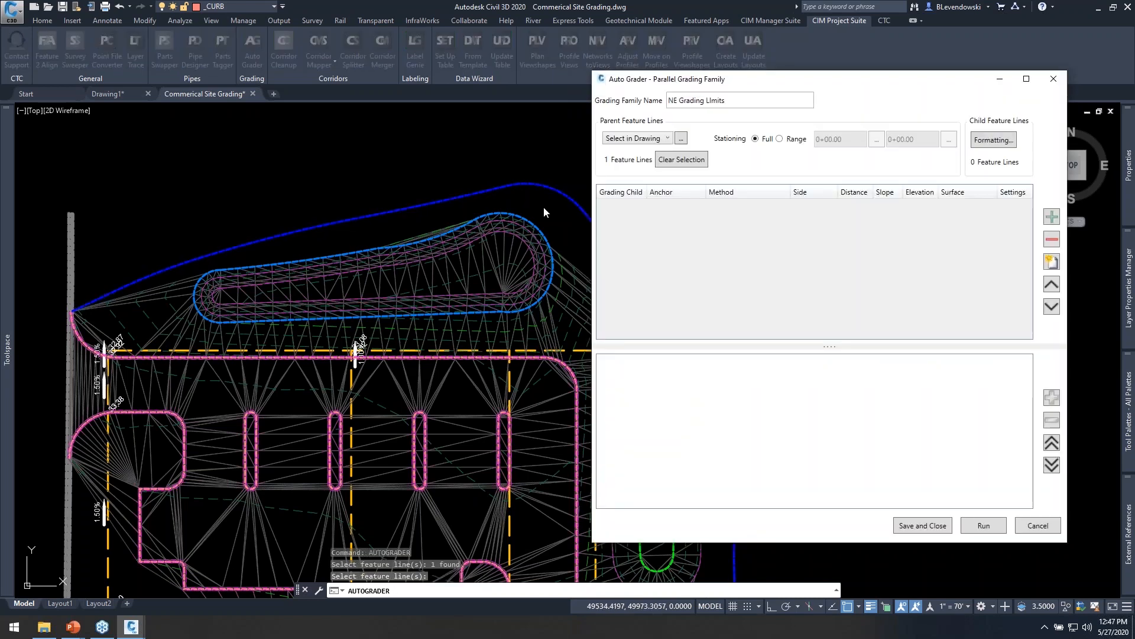
# - Add a grading child to the NE Grading LImits family and name it Dayight
pyautogui.click(1052, 217)
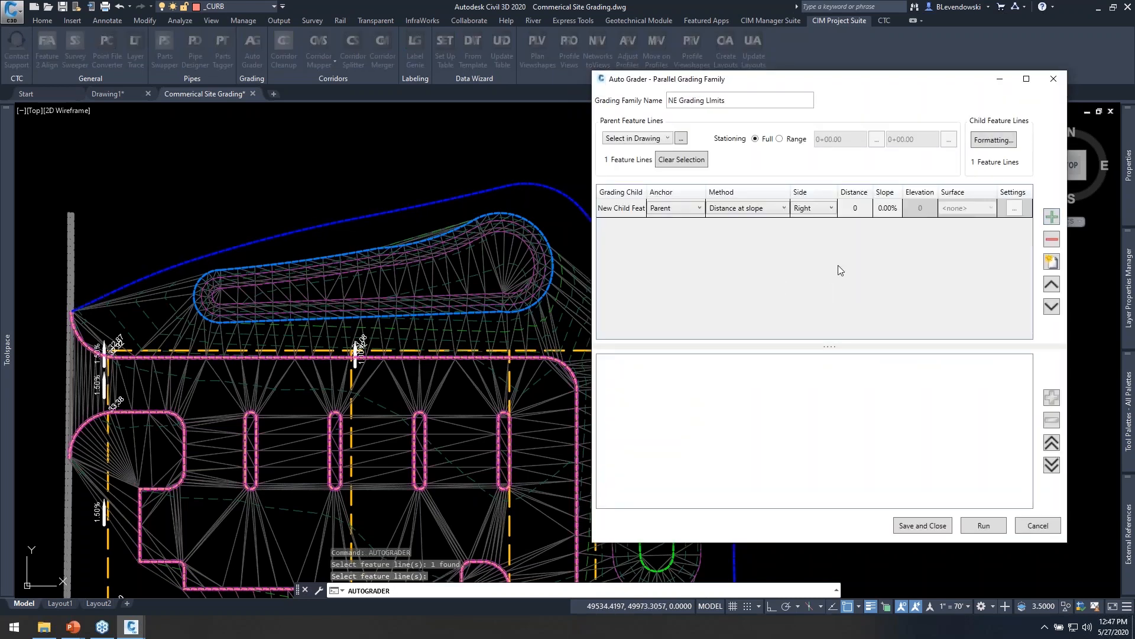
pyautogui.click(625, 212)
pyautogui.click(627, 210)
pyautogui.tripleClick(625, 208)
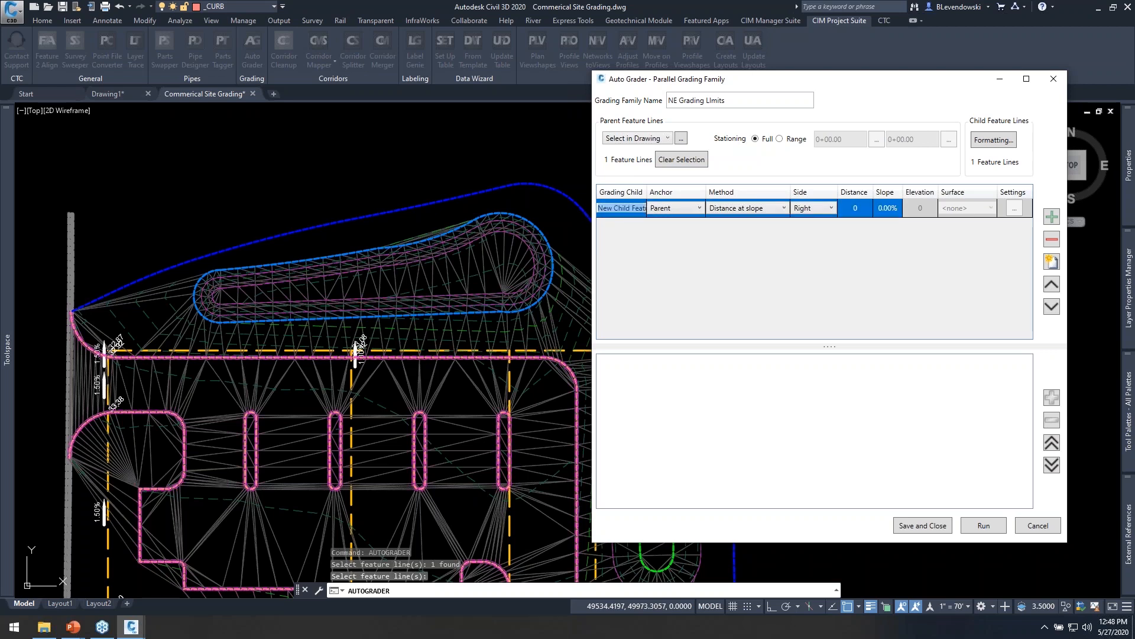
pyautogui.write('Daylight')
# - Set the Dayight child's method to Slope to surface, its side to Left and its target surface to Existing
pyautogui.click(750, 208)
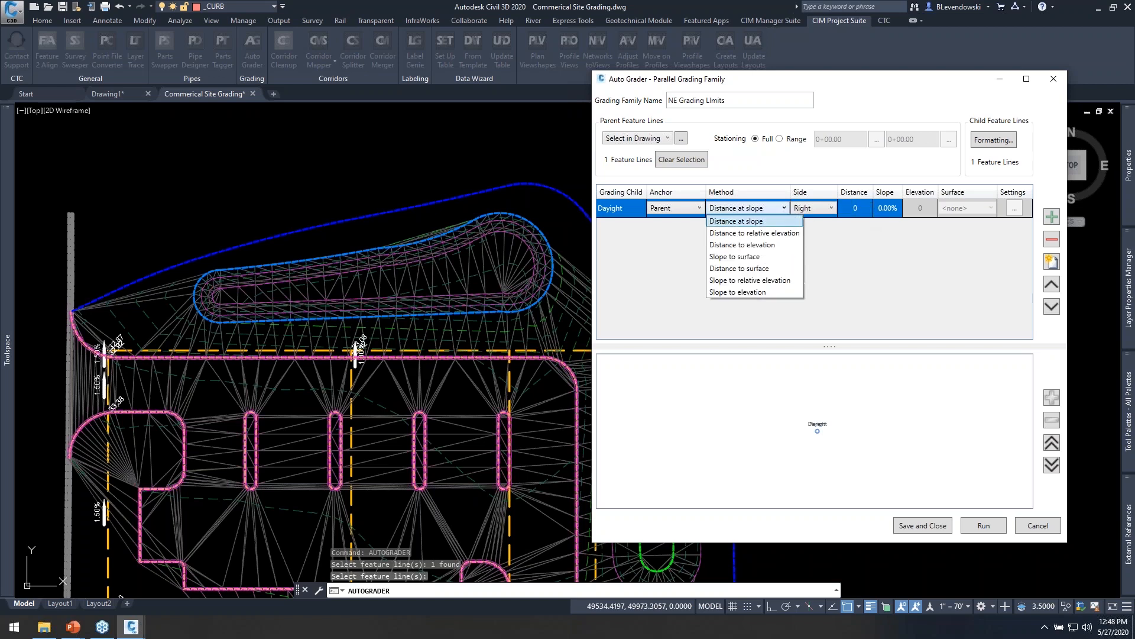
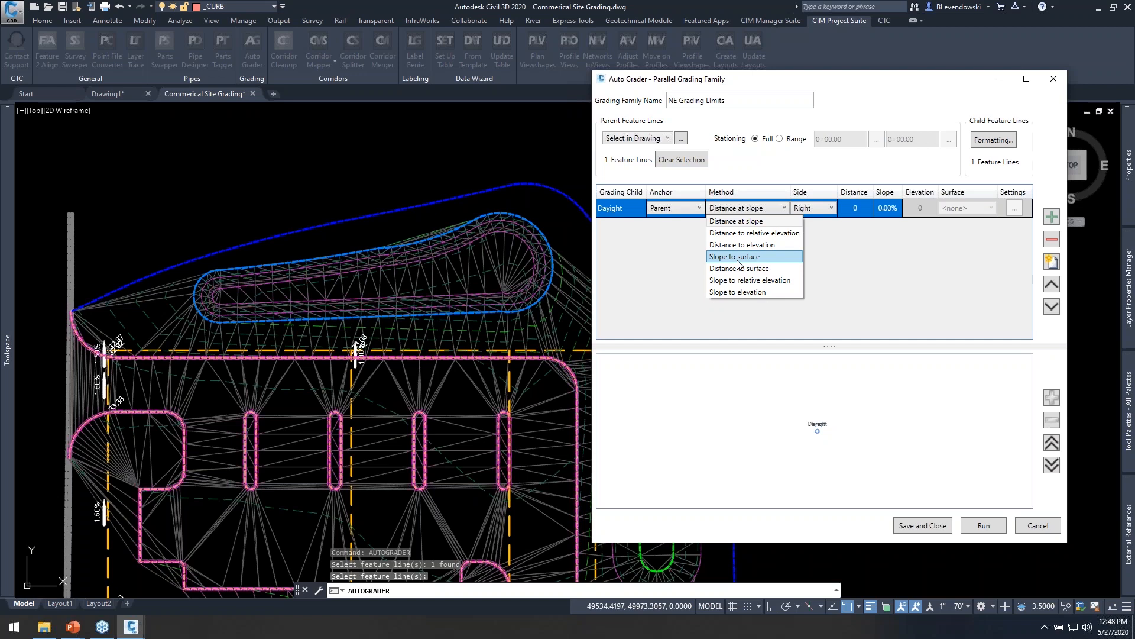
pyautogui.click(738, 258)
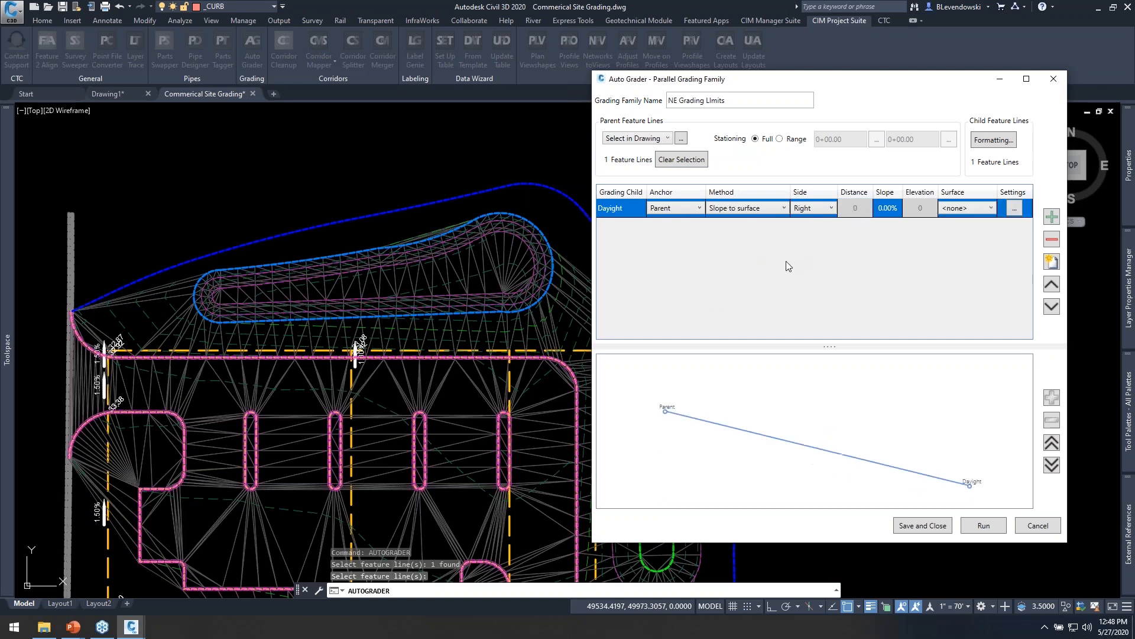
pyautogui.click(819, 211)
pyautogui.click(814, 233)
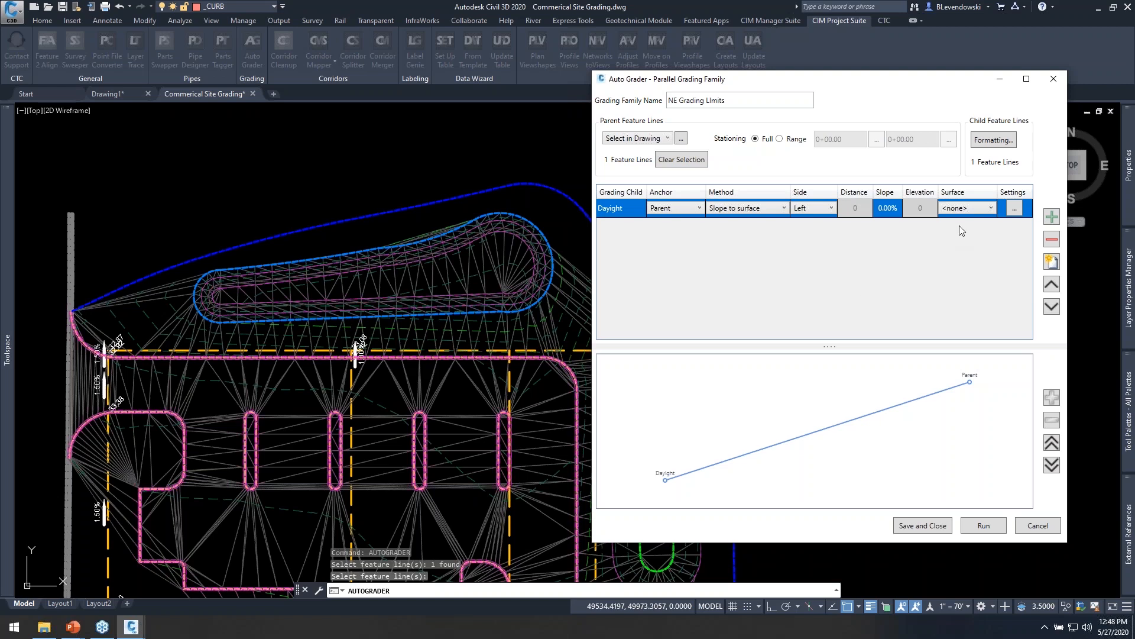
pyautogui.click(970, 208)
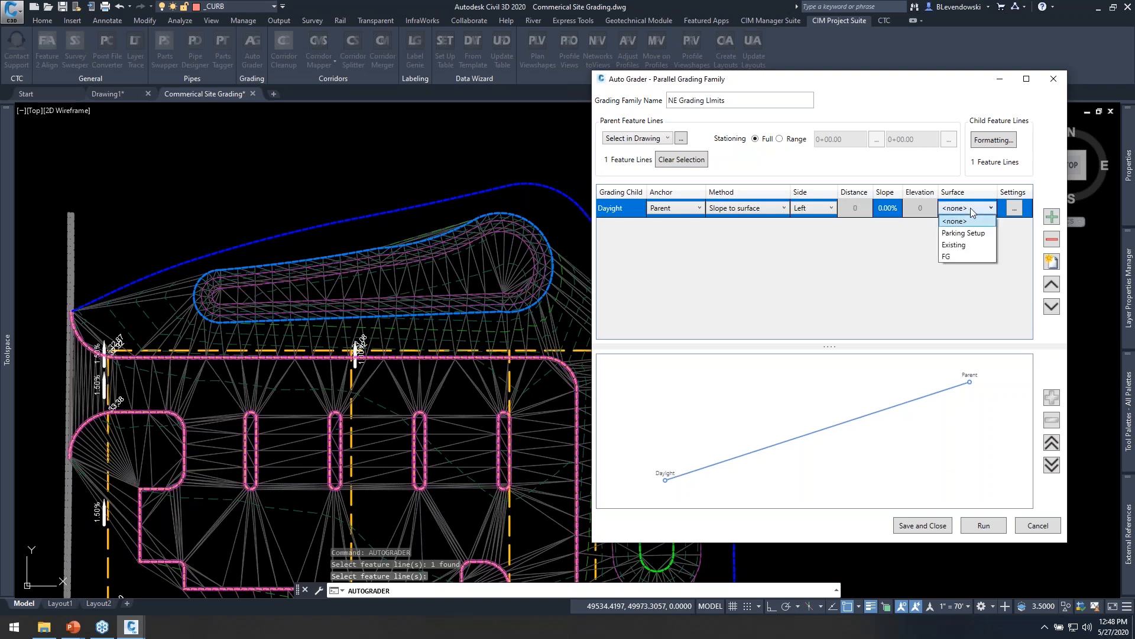
pyautogui.click(959, 245)
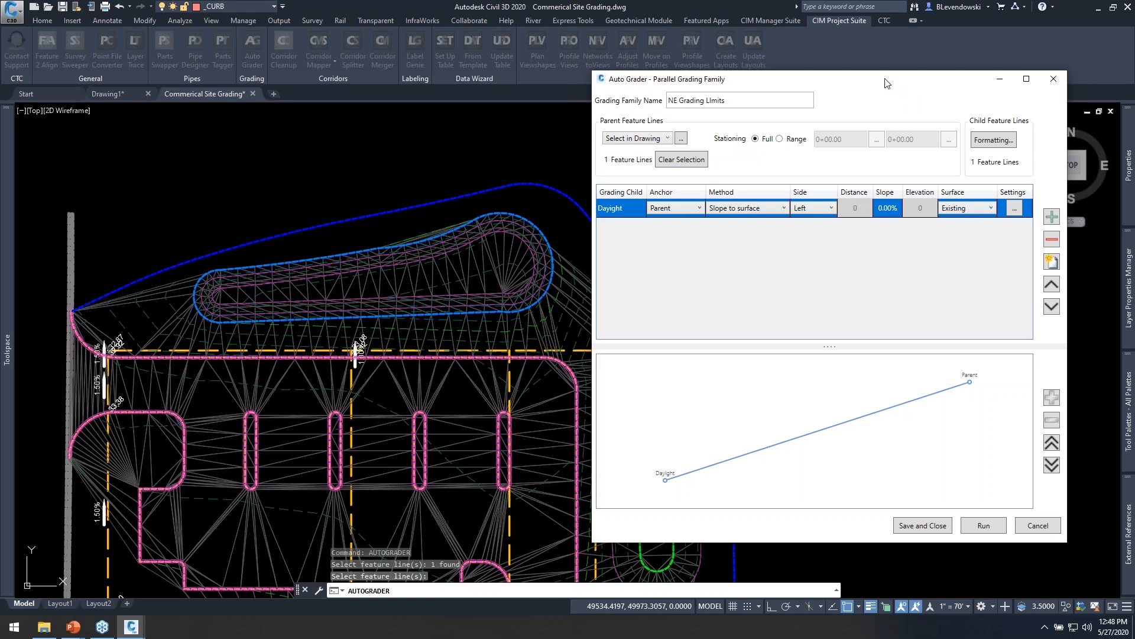
# - Enable the daylight frequency along lines for the Dayight child with a distance of 10
pyautogui.moveTo(885, 79); pyautogui.dragTo(825, 77)
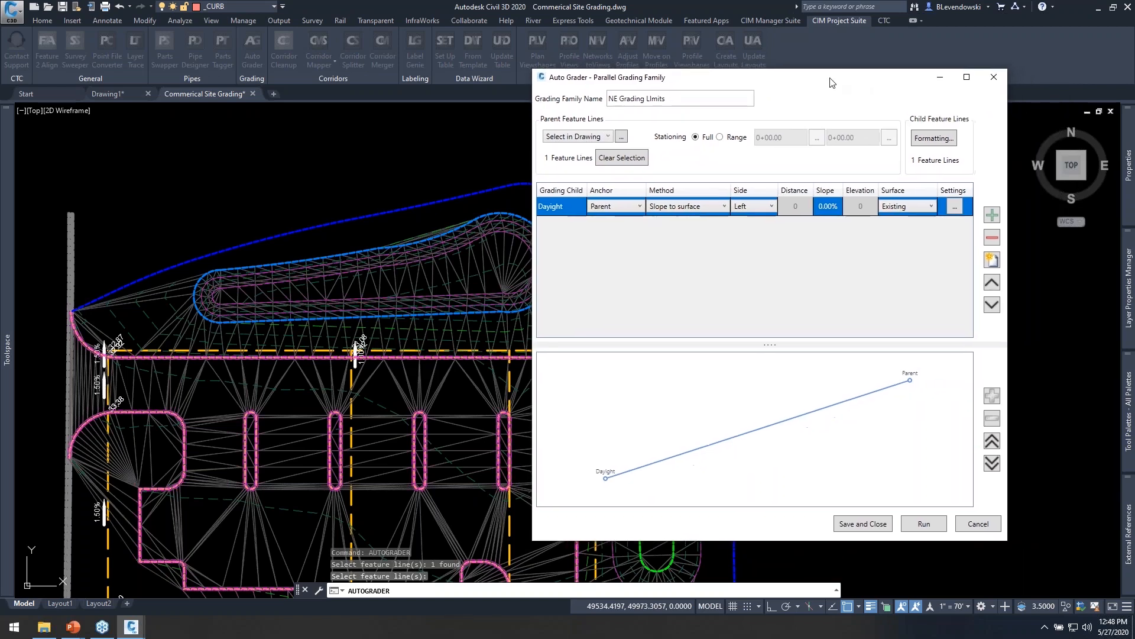
pyautogui.click(955, 207)
pyautogui.moveTo(556, 220); pyautogui.dragTo(798, 180)
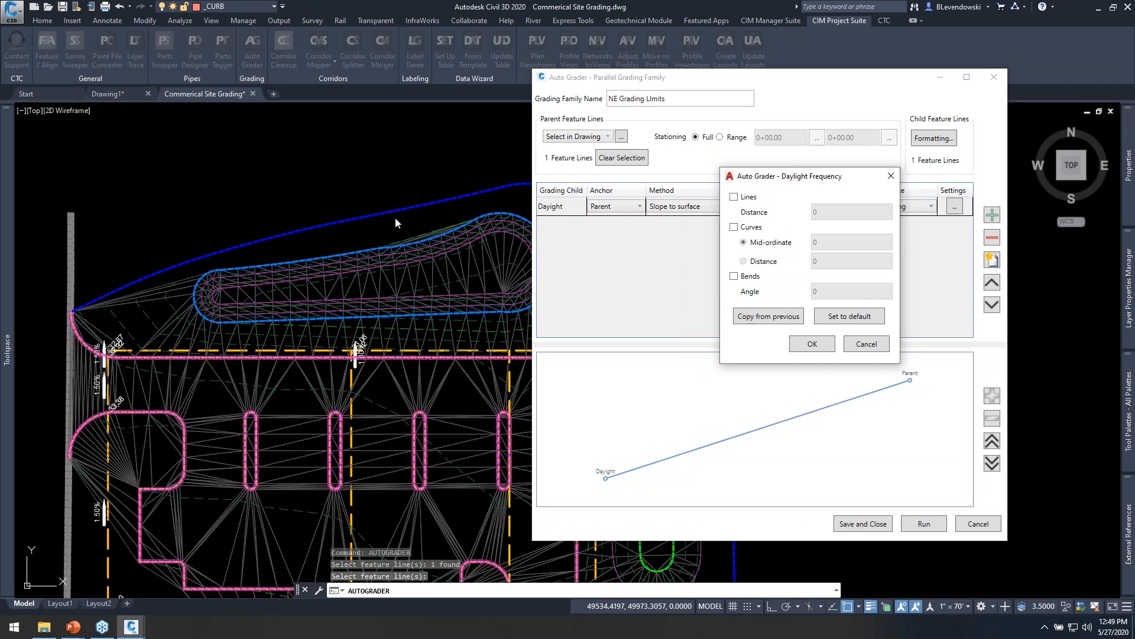
pyautogui.click(734, 197)
pyautogui.doubleClick(838, 213)
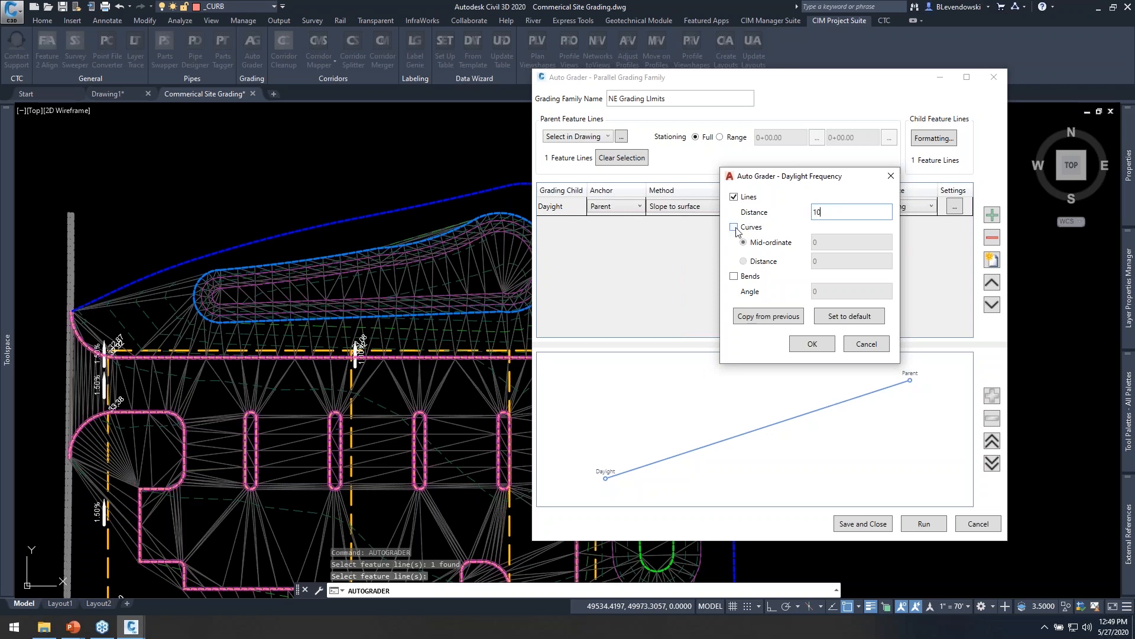
# - Enable the daylight frequency along curves, measured by distance instead of mid-ordinate, and set it to 10
pyautogui.click(735, 228)
pyautogui.doubleClick(832, 242)
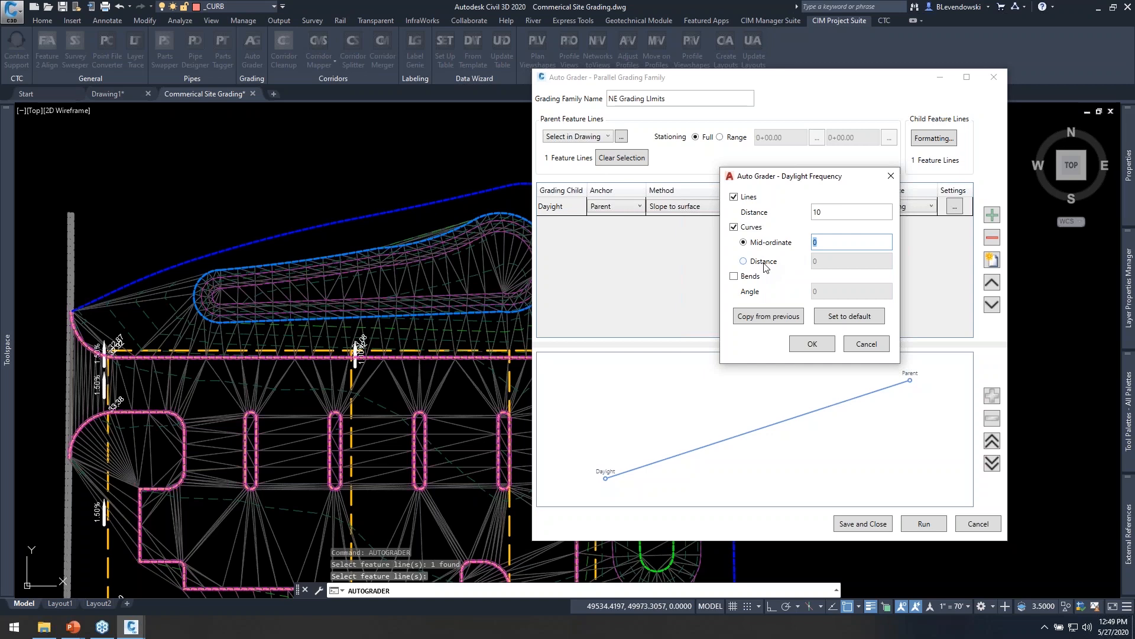
pyautogui.click(764, 265)
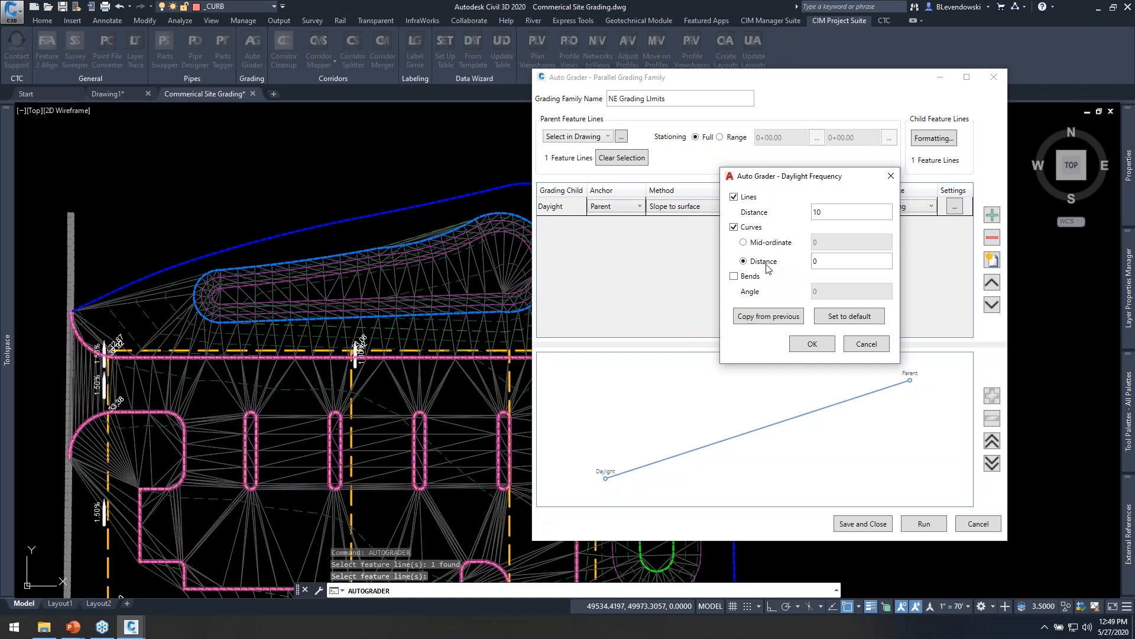
pyautogui.write('10')
pyautogui.click(174, 268)
pyautogui.click(175, 268)
pyautogui.moveTo(835, 213); pyautogui.dragTo(718, 219)
pyautogui.click(841, 211)
# - Try the Bends option of the daylight frequency, switch it back off and accept the frequency settings
pyautogui.click(753, 277)
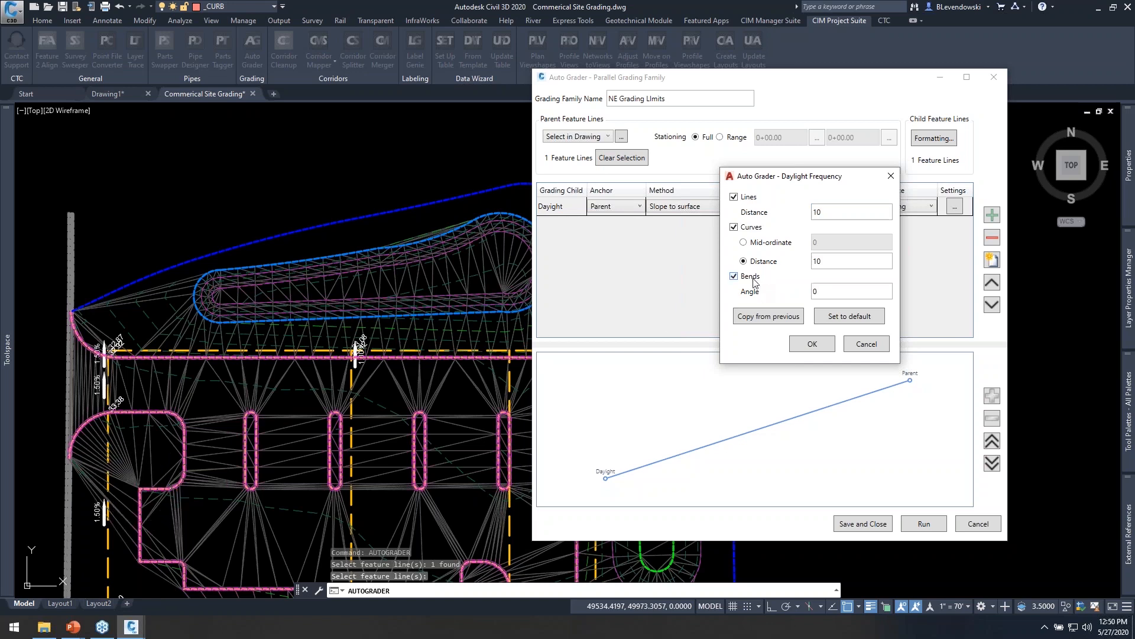
pyautogui.click(748, 278)
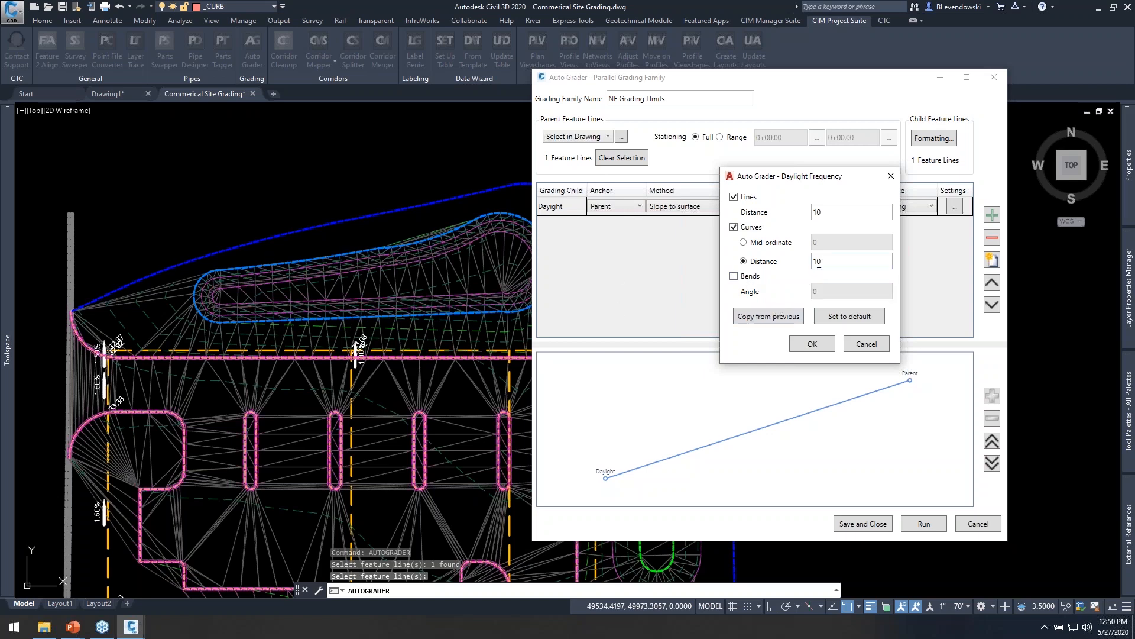
pyautogui.click(750, 276)
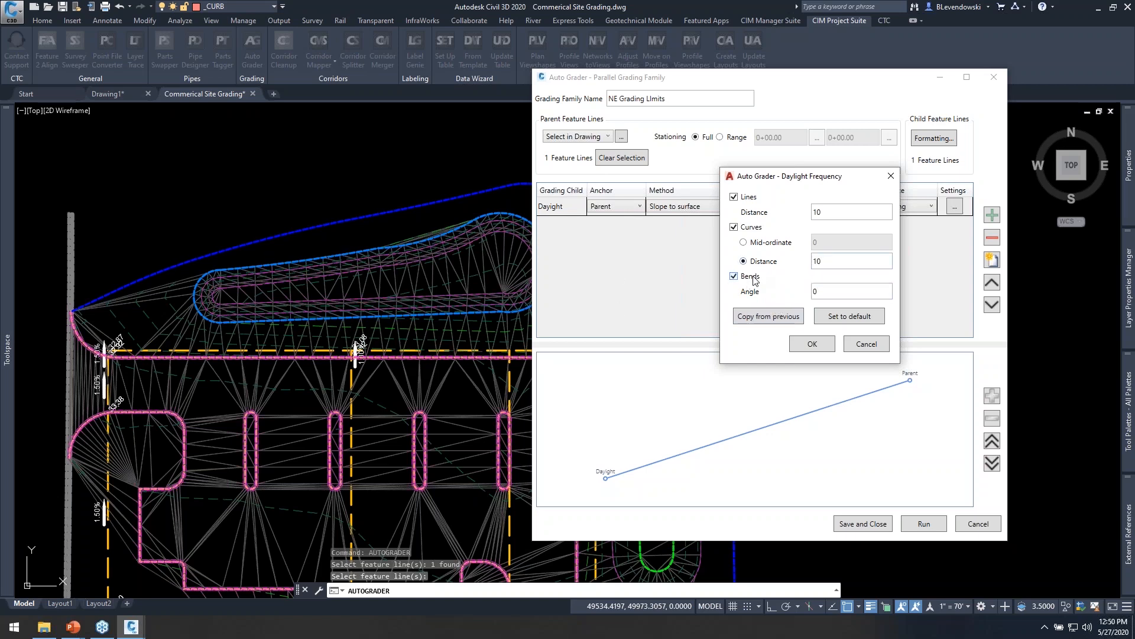
pyautogui.press('Tab')
pyautogui.click(750, 277)
pyautogui.click(813, 343)
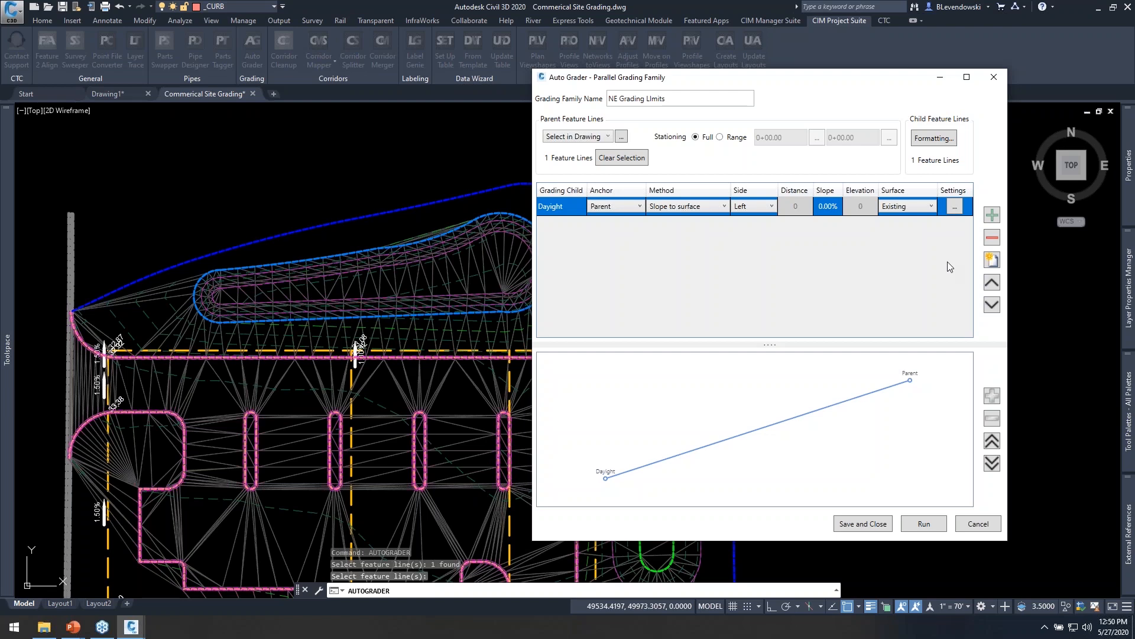
# - Set the Dayight child's slope to 25%
pyautogui.moveTo(809, 82); pyautogui.dragTo(786, 97)
pyautogui.click(811, 220)
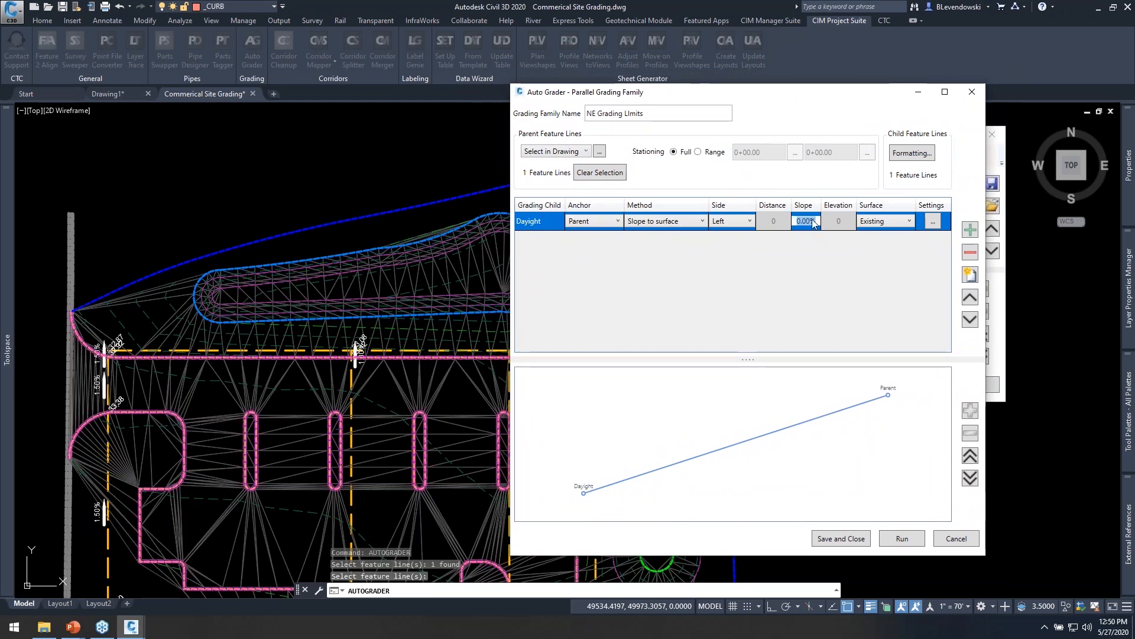
pyautogui.write('25')
pyautogui.press('Return')
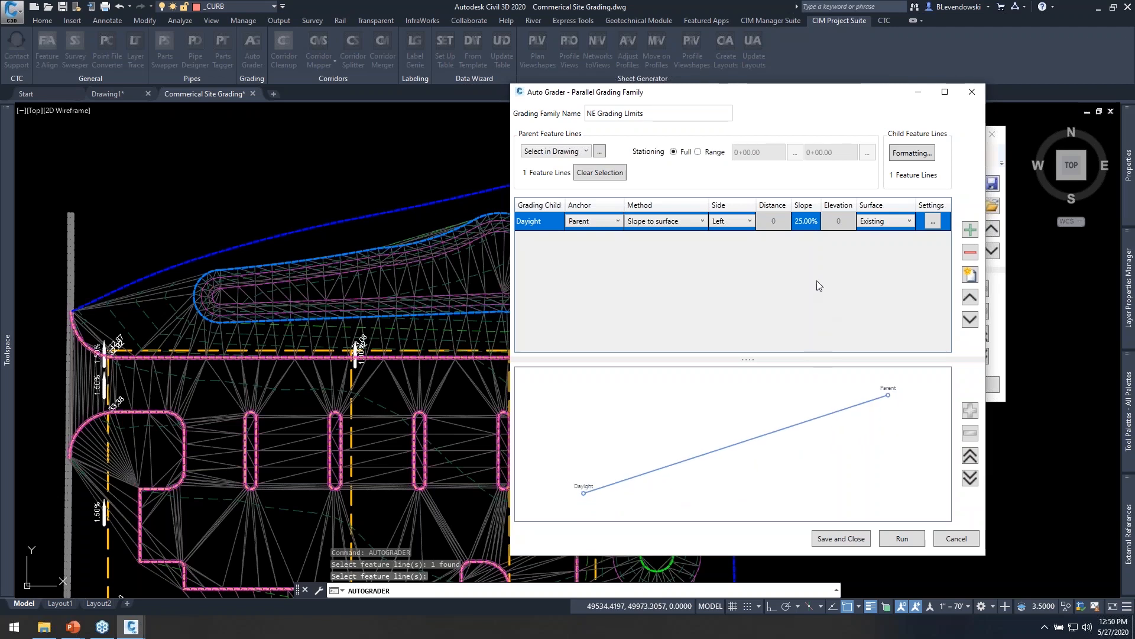
pyautogui.click(813, 228)
pyautogui.write('4:1')
pyautogui.press('Escape')
# - Format the Dayight child with the _CHILD layer and the AG Generated site, and accept the formatting
pyautogui.click(904, 155)
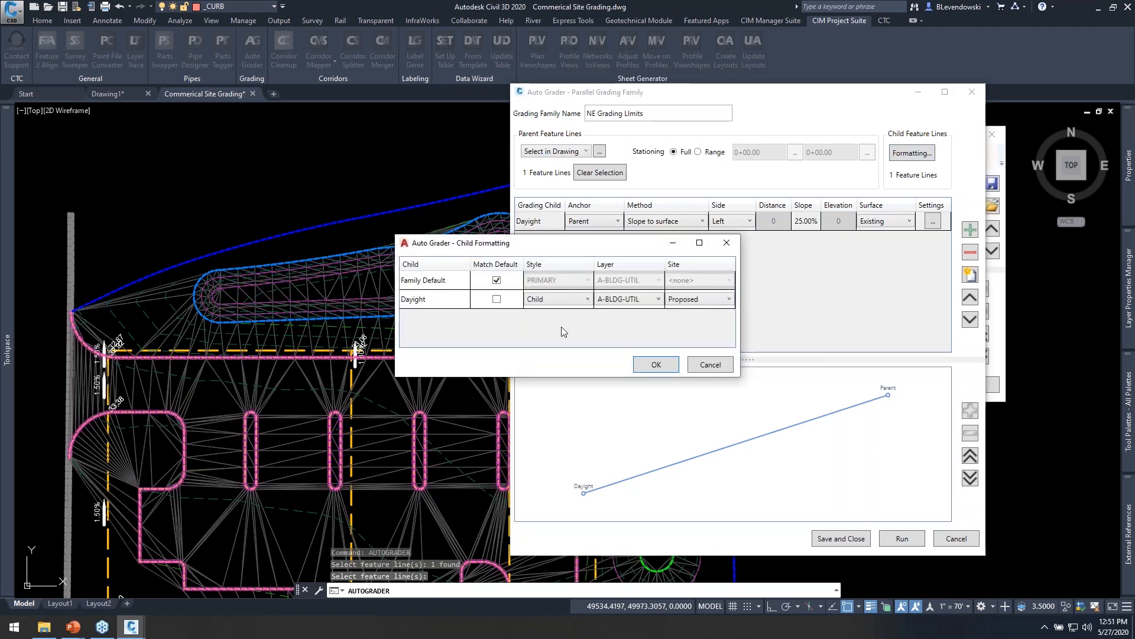
pyautogui.click(631, 299)
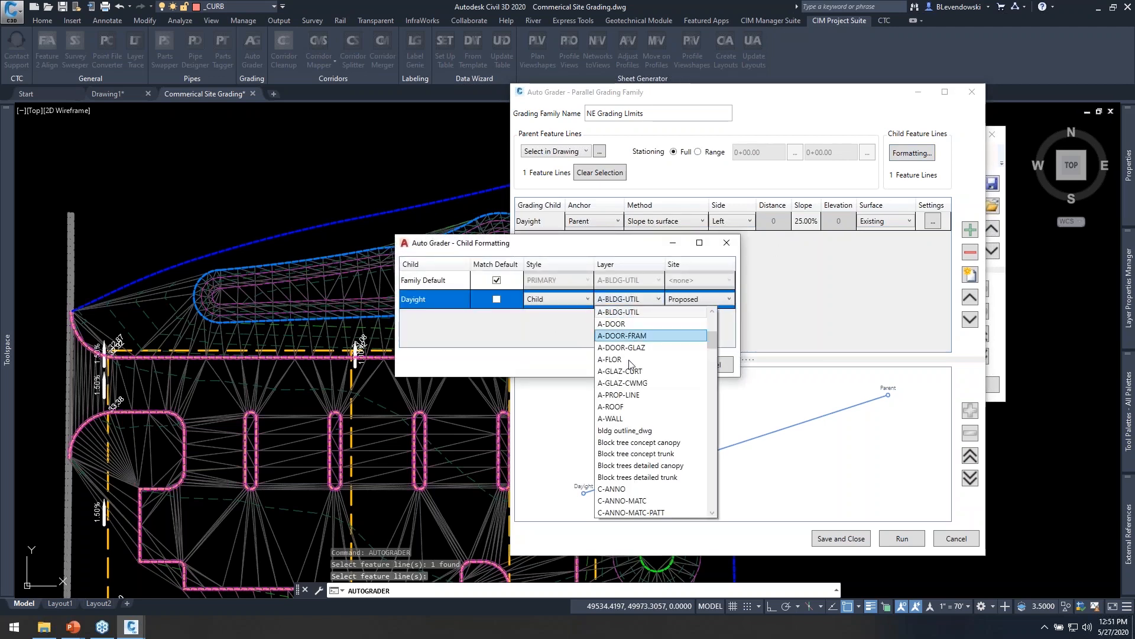
pyautogui.scroll(5, 628, 343)
pyautogui.click(615, 359)
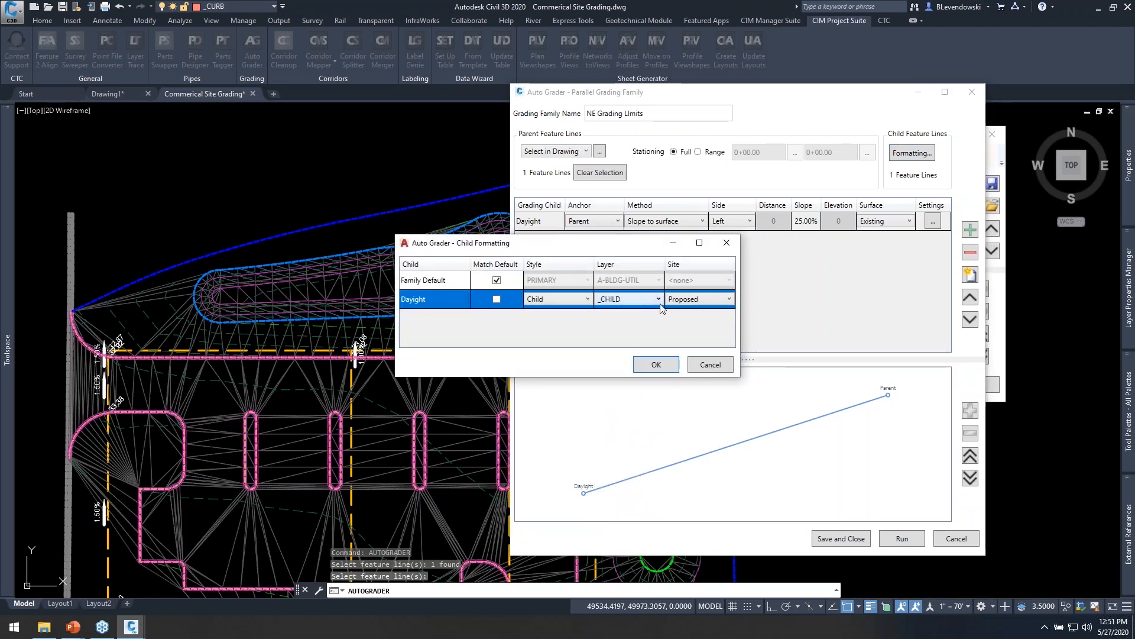
pyautogui.click(700, 299)
pyautogui.click(699, 323)
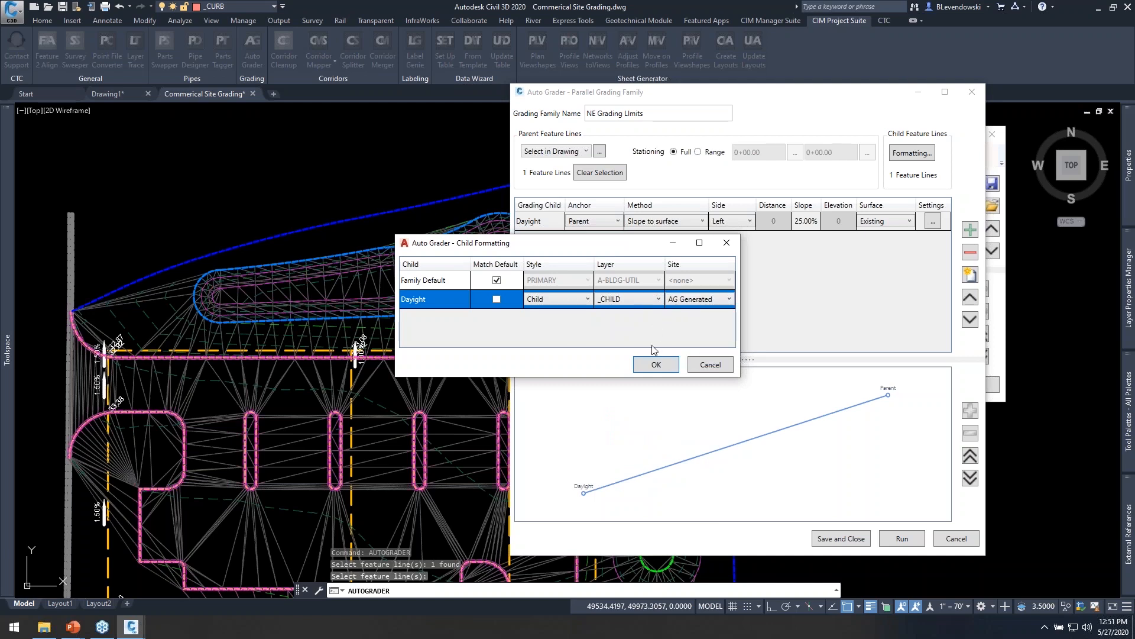
pyautogui.click(657, 364)
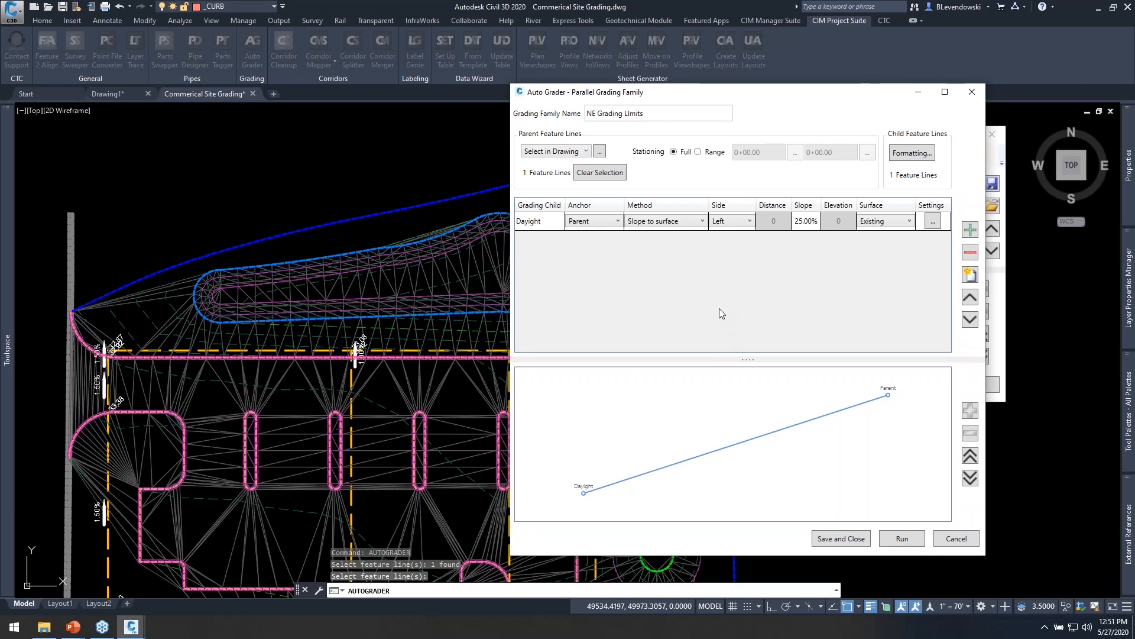
# - Save the NE Grading LImits family with full stationing and assign it to the FG surface
pyautogui.click(699, 153)
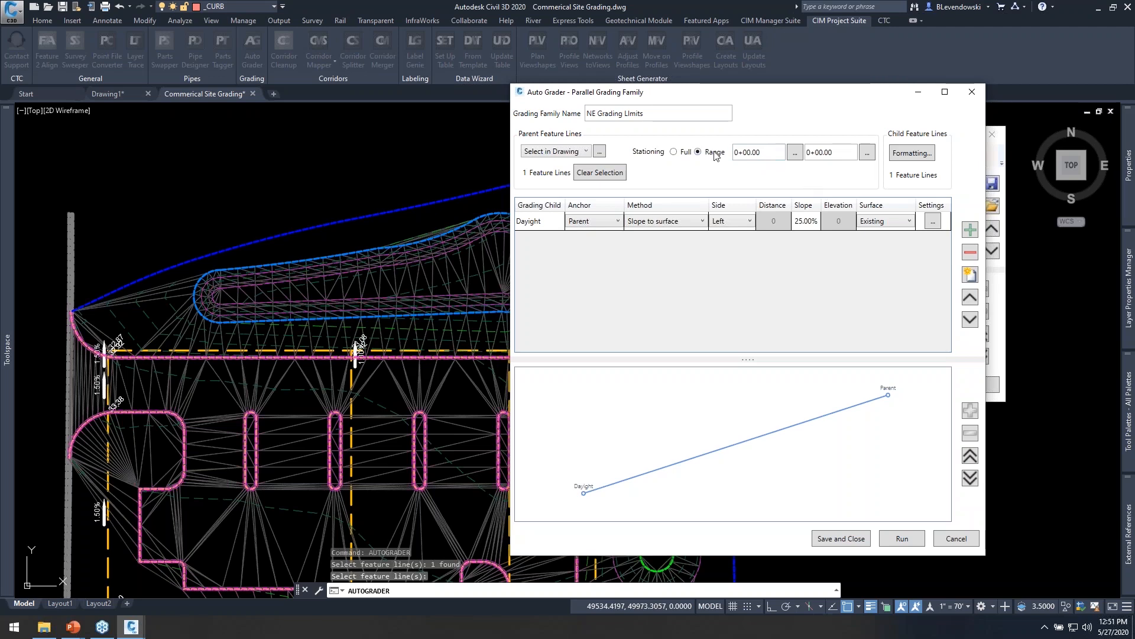
pyautogui.click(680, 152)
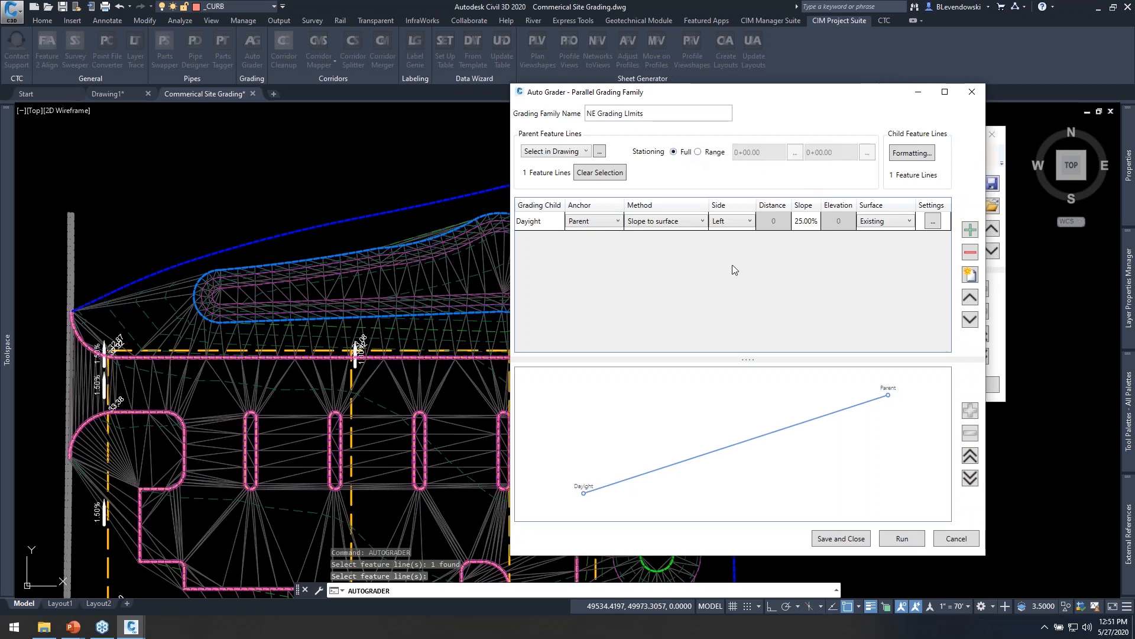
pyautogui.click(847, 540)
pyautogui.click(870, 251)
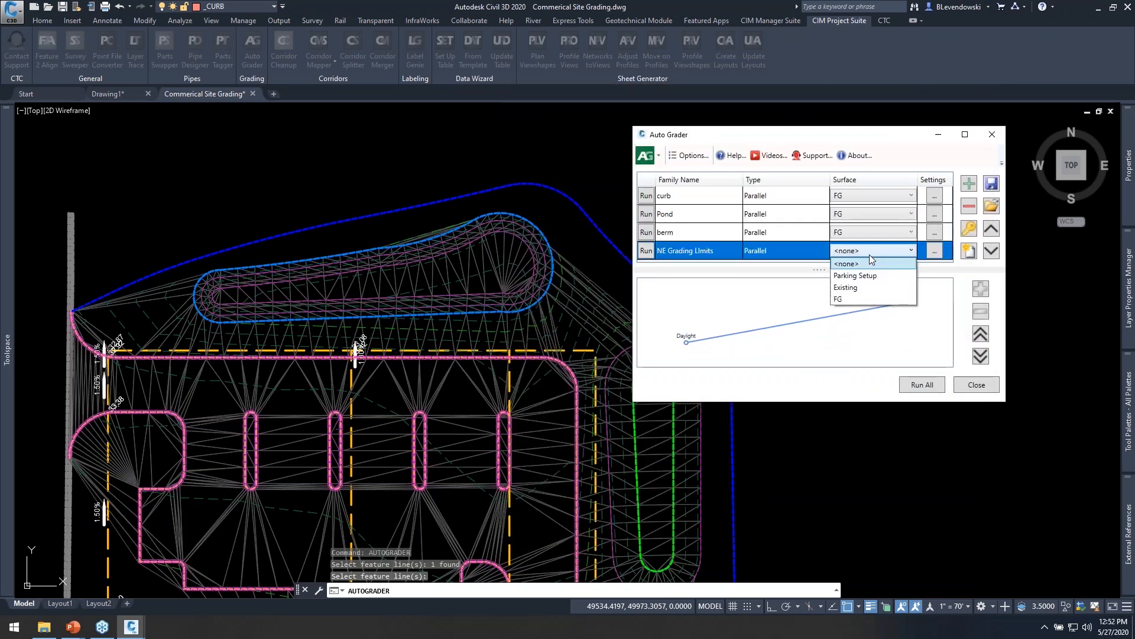
pyautogui.click(849, 298)
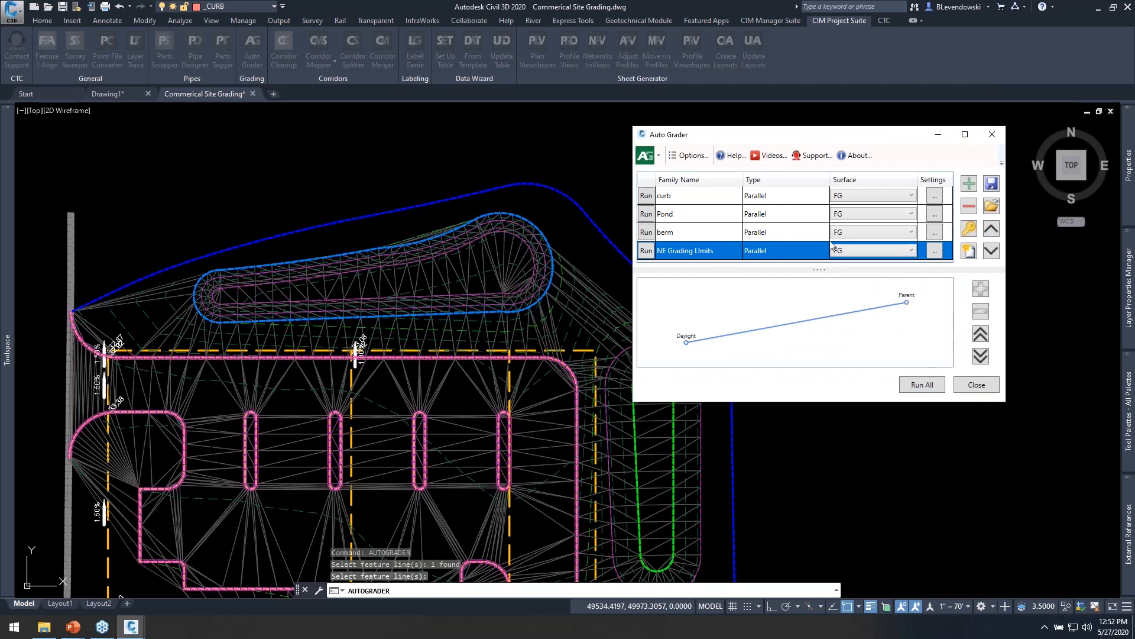
# - Set the family's breakline supplementing distance to 10 and its mid-ordinate distance to 0.3
pyautogui.click(935, 251)
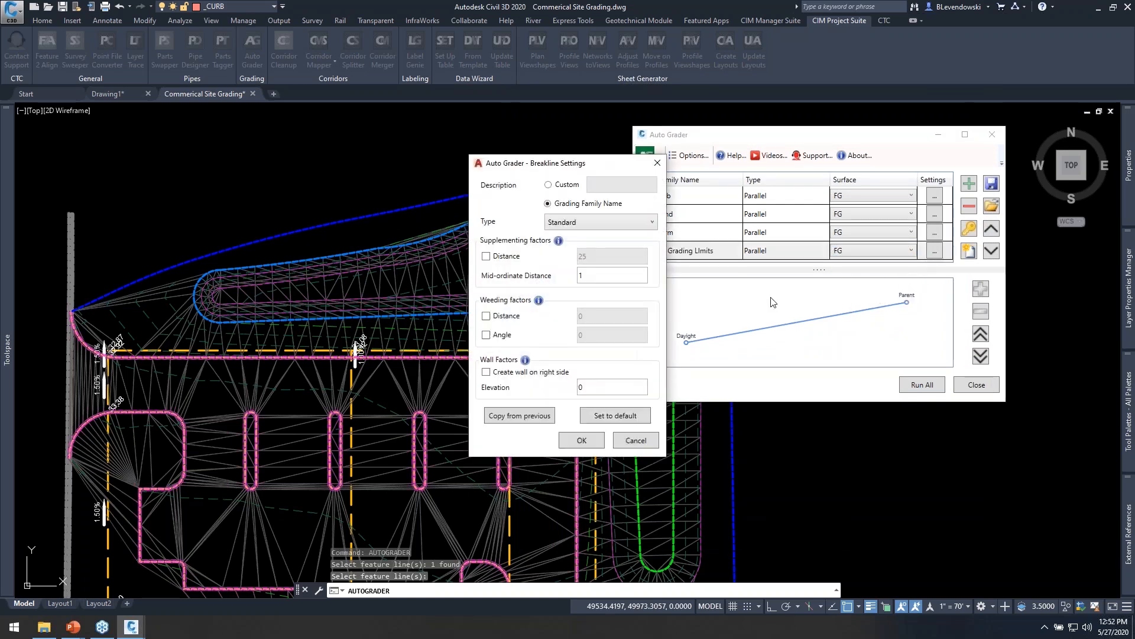
pyautogui.click(506, 256)
pyautogui.write('10')
pyautogui.press('Tab')
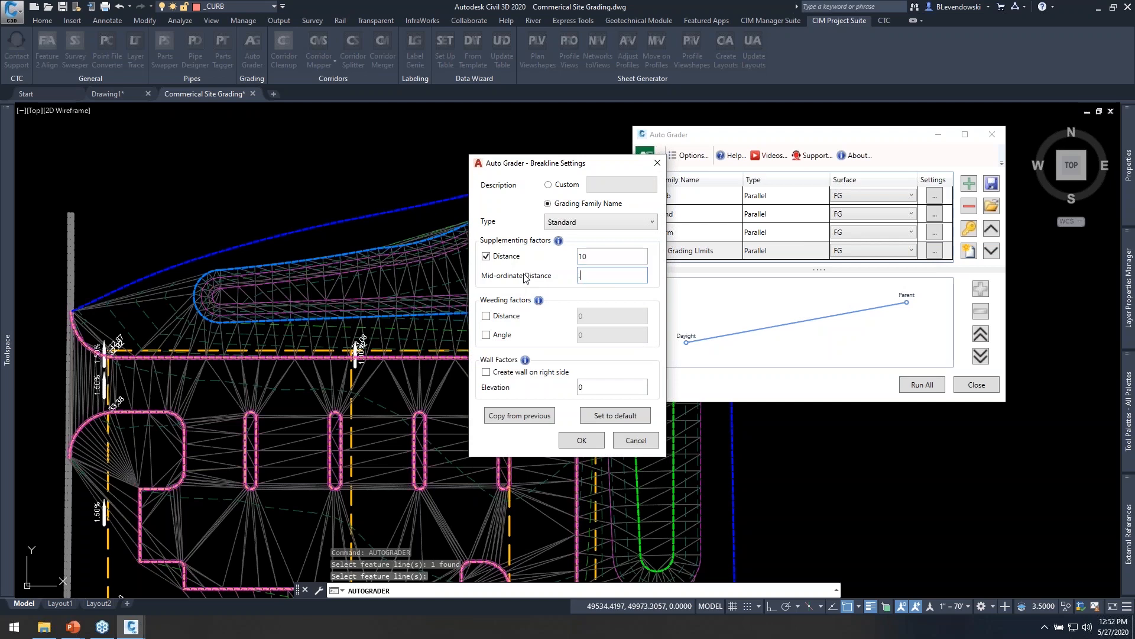
pyautogui.write('.3')
pyautogui.press('Tab')
pyautogui.click(583, 442)
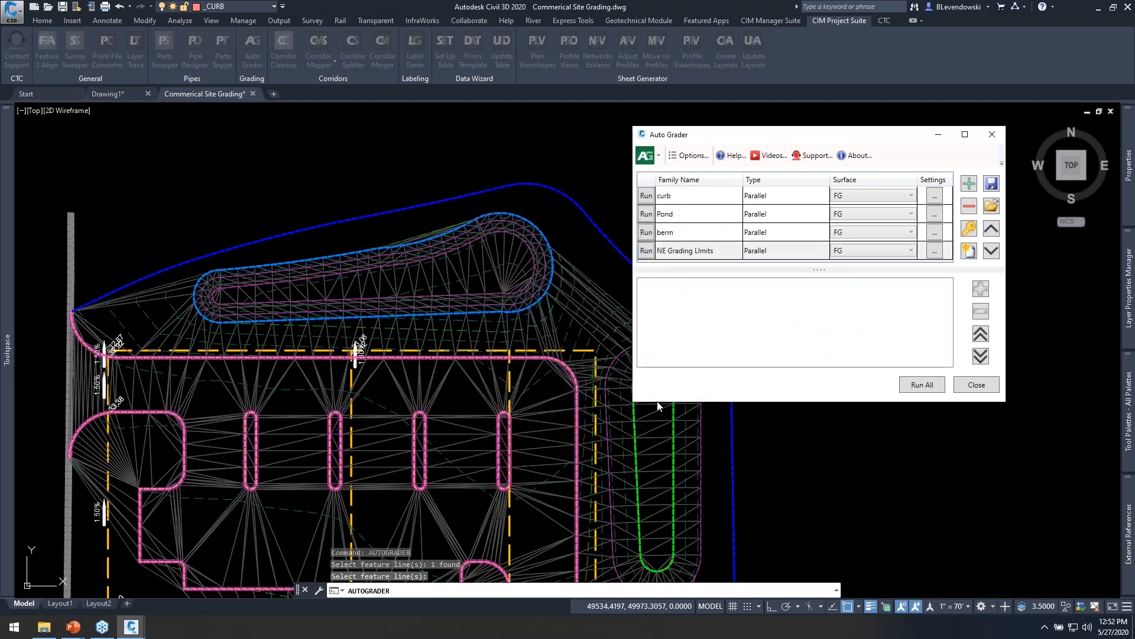
# - Run the NE Grading LImits family to create the daylight line, and close Auto Grader
pyautogui.click(647, 257)
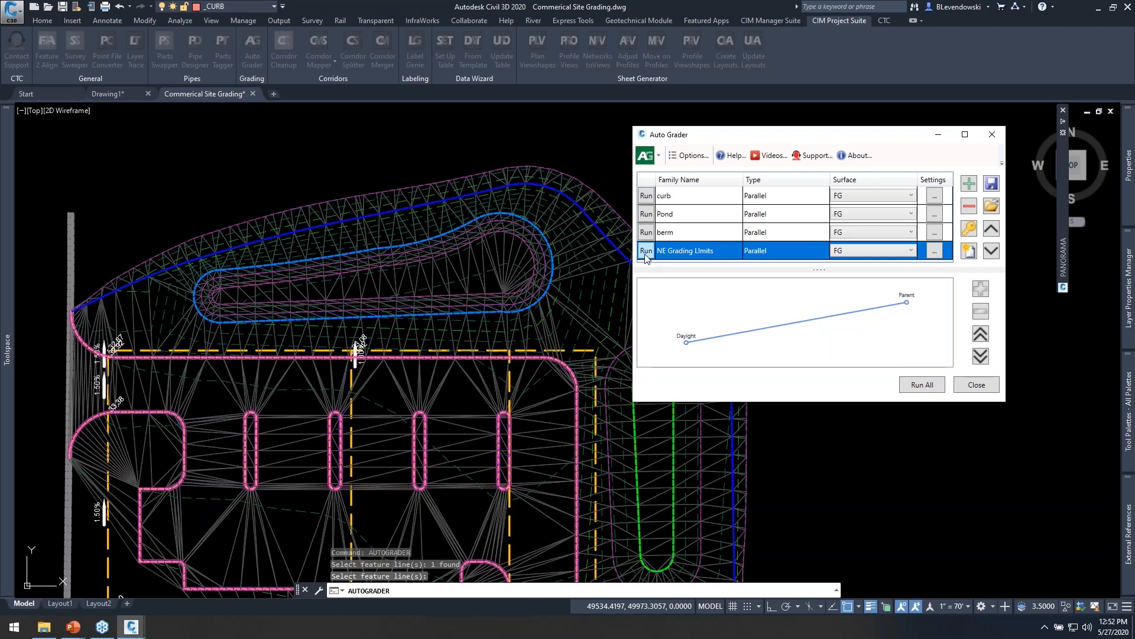
pyautogui.click(922, 385)
pyautogui.click(977, 385)
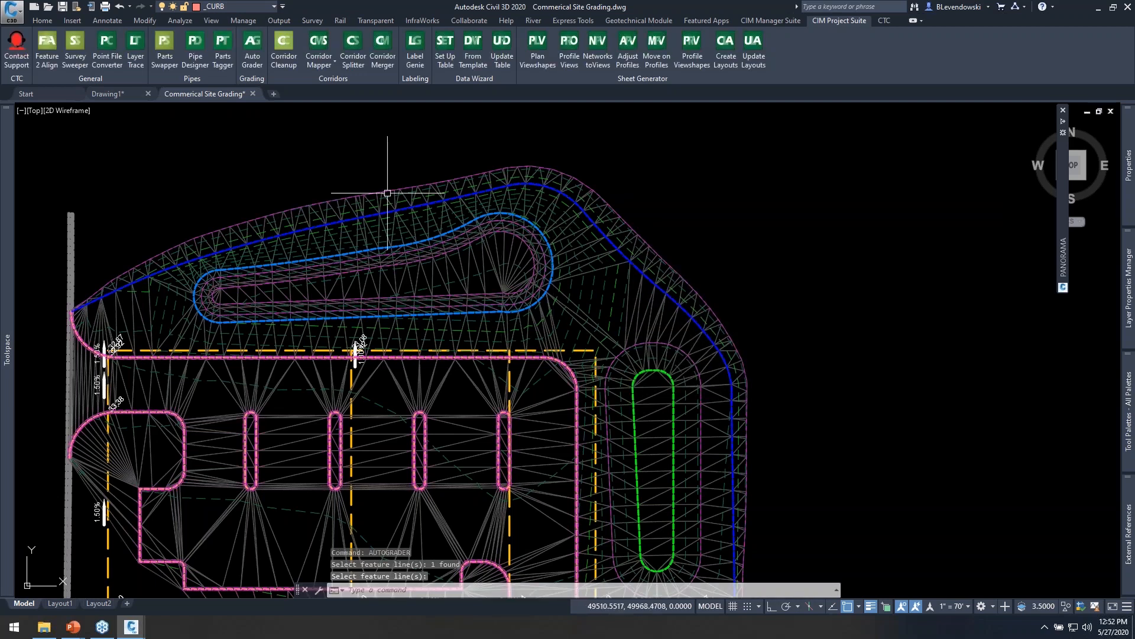
# - Compare the points of the daylight line with those of its parent grading-limits line at the western end
pyautogui.scroll(4, 278, 195)
pyautogui.click(289, 210)
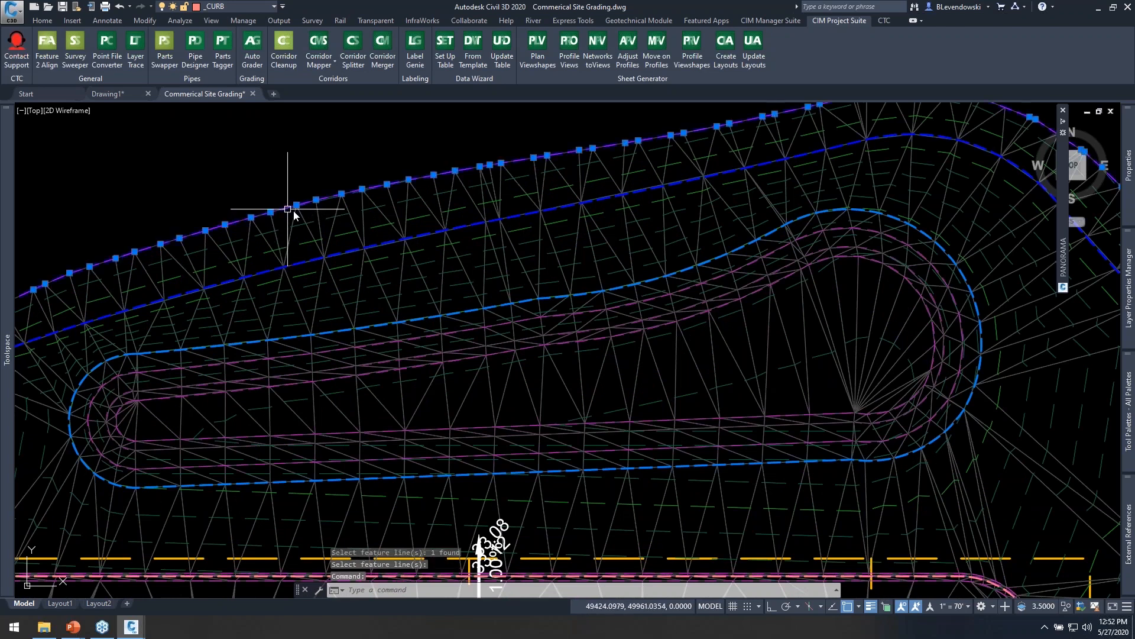
pyautogui.moveTo(281, 287); pyautogui.dragTo(784, 220, button='middle')
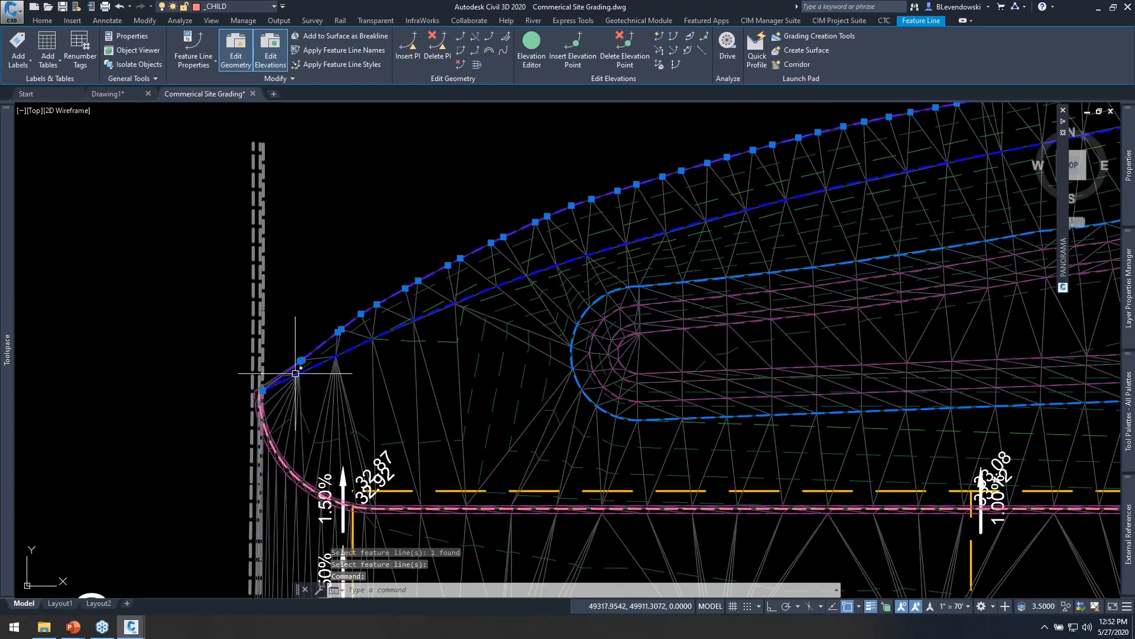
pyautogui.press('Escape')
pyautogui.press('Escape')
pyautogui.click(508, 282)
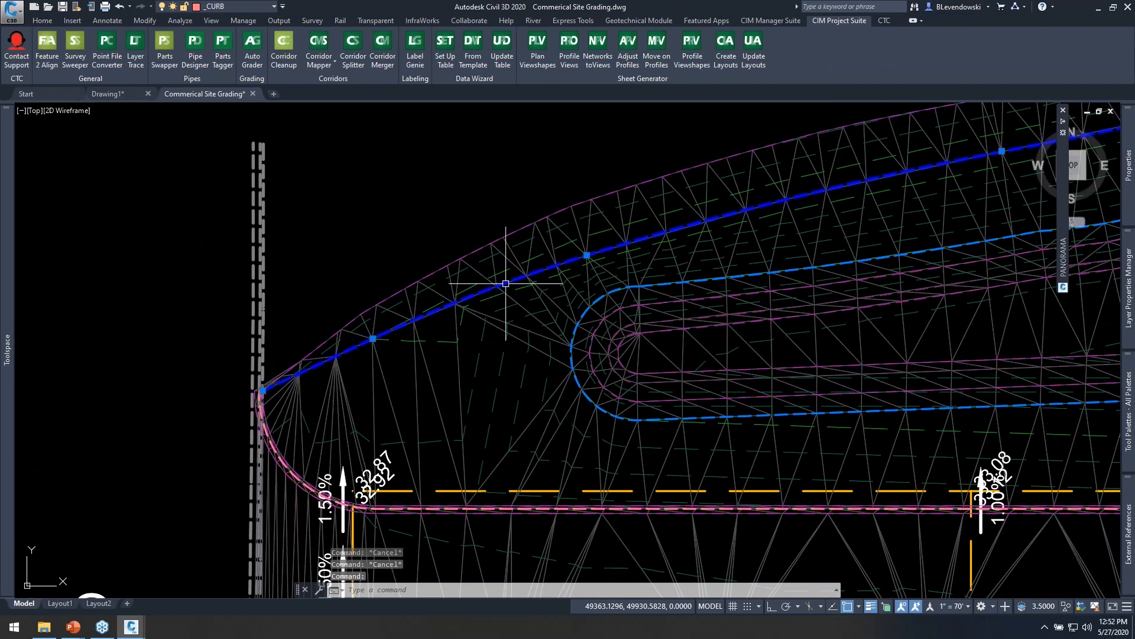
pyautogui.press('ctrl')
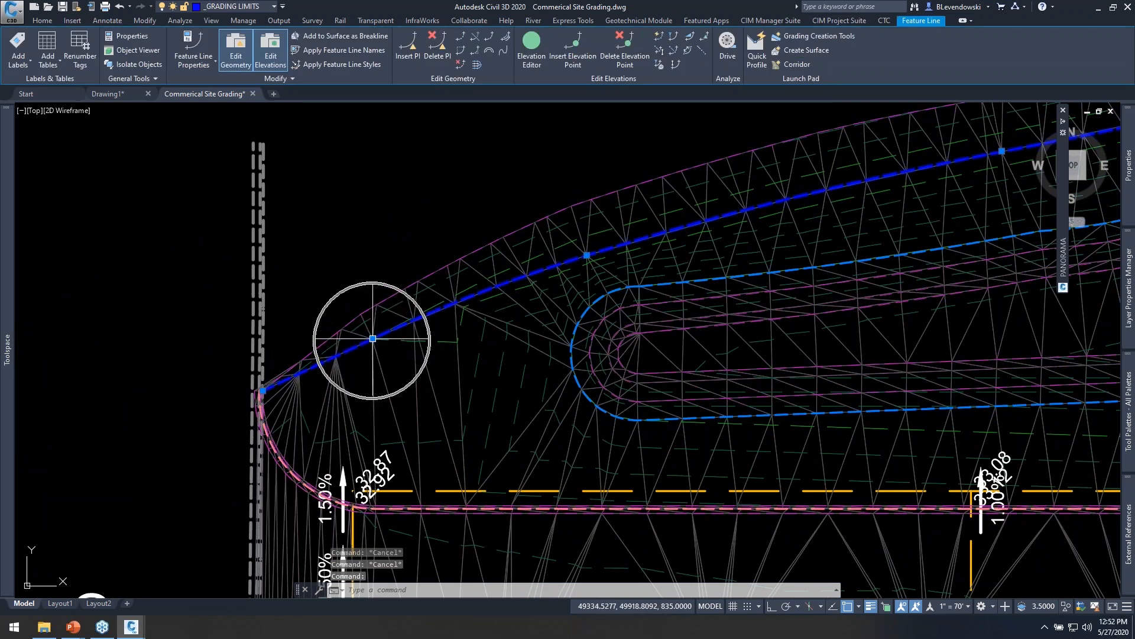
pyautogui.press('Escape')
# - Examine the spacing of the daylight line's points north of the pond and around the northeast curve
pyautogui.click(377, 305)
pyautogui.moveTo(650, 209); pyautogui.dragTo(250, 293, button='middle')
pyautogui.moveTo(505, 258); pyautogui.dragTo(242, 296, button='middle')
pyautogui.moveTo(420, 287); pyautogui.dragTo(337, 317, button='middle')
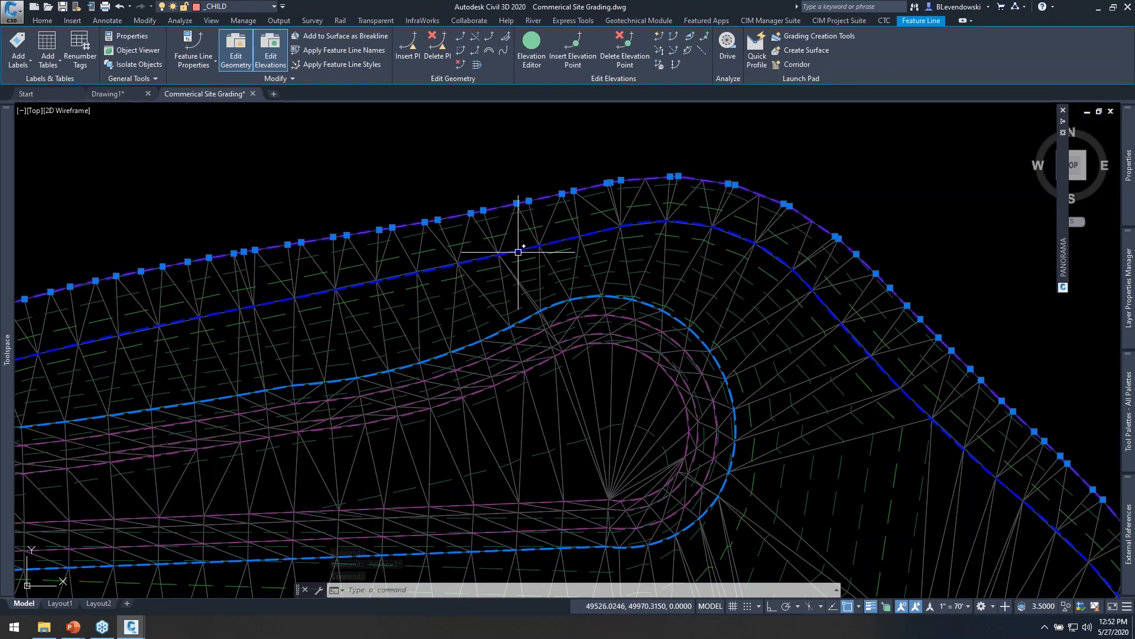
pyautogui.moveTo(281, 342); pyautogui.dragTo(589, 259, button='middle')
pyautogui.press('Escape')
pyautogui.press('Escape')
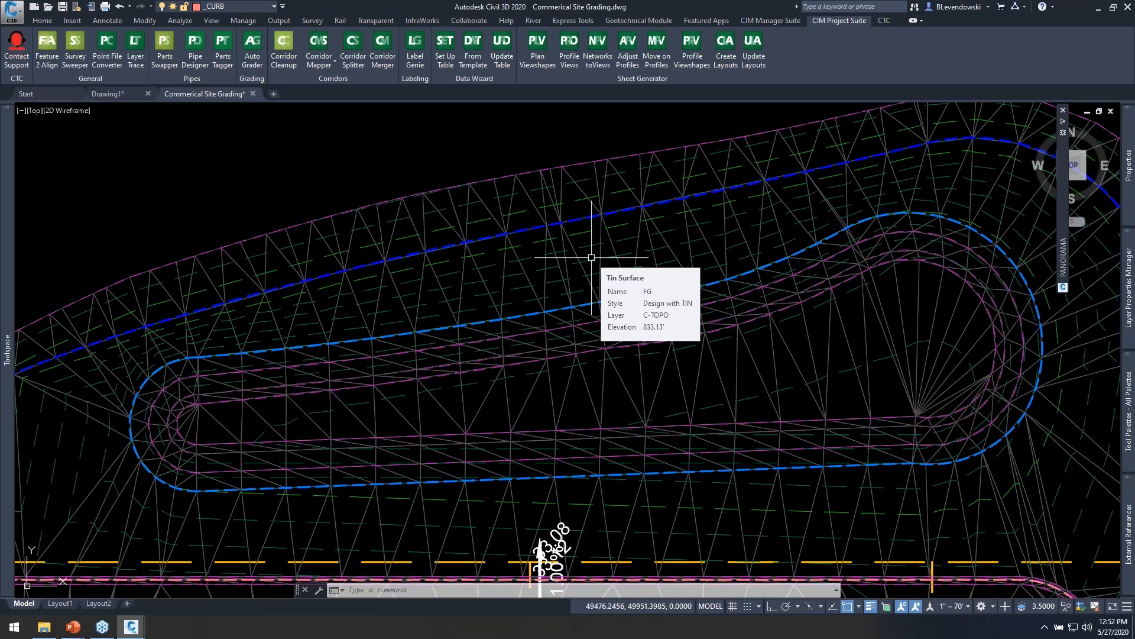
pyautogui.click(386, 203)
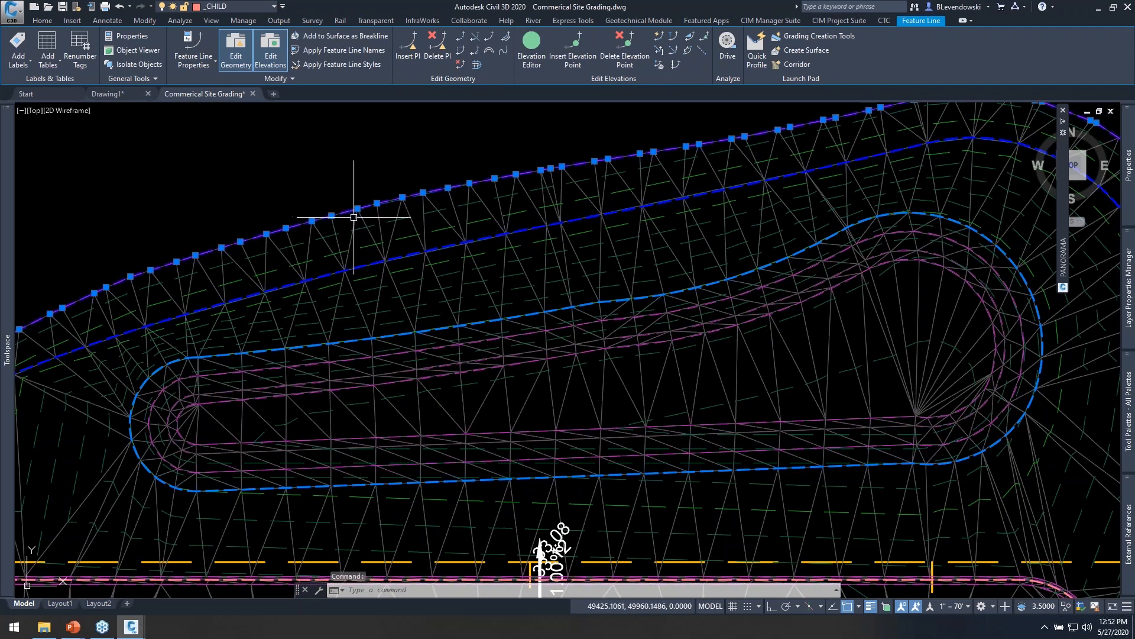
pyautogui.moveTo(358, 220)
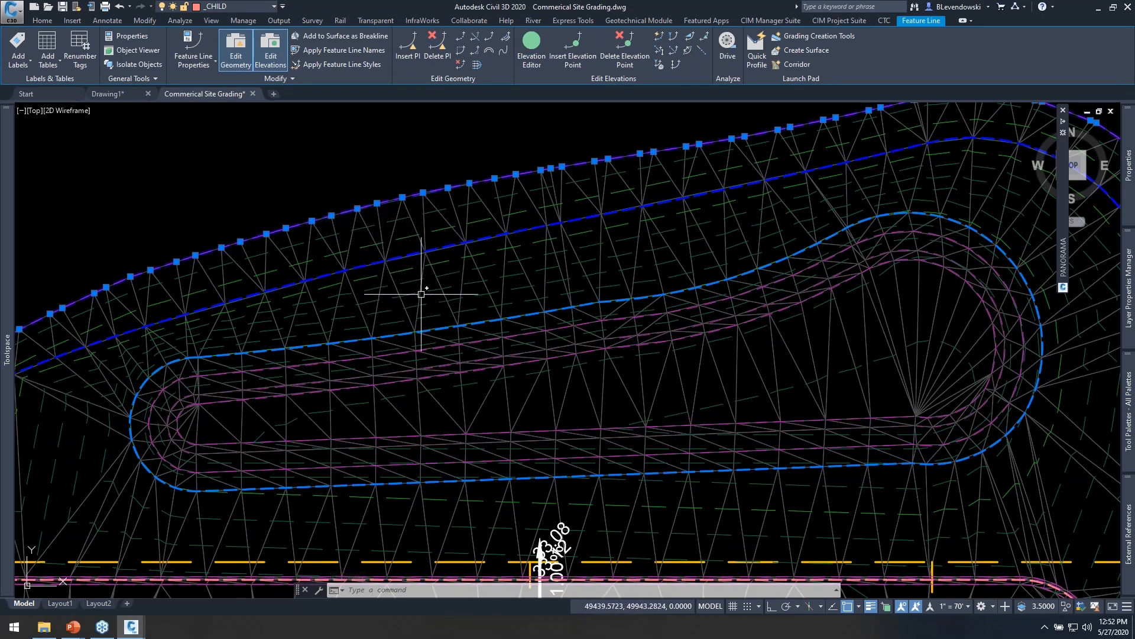
pyautogui.scroll(-4, 431, 289)
pyautogui.moveTo(560, 419); pyautogui.dragTo(560, 393, button='middle')
pyautogui.moveTo(563, 403)
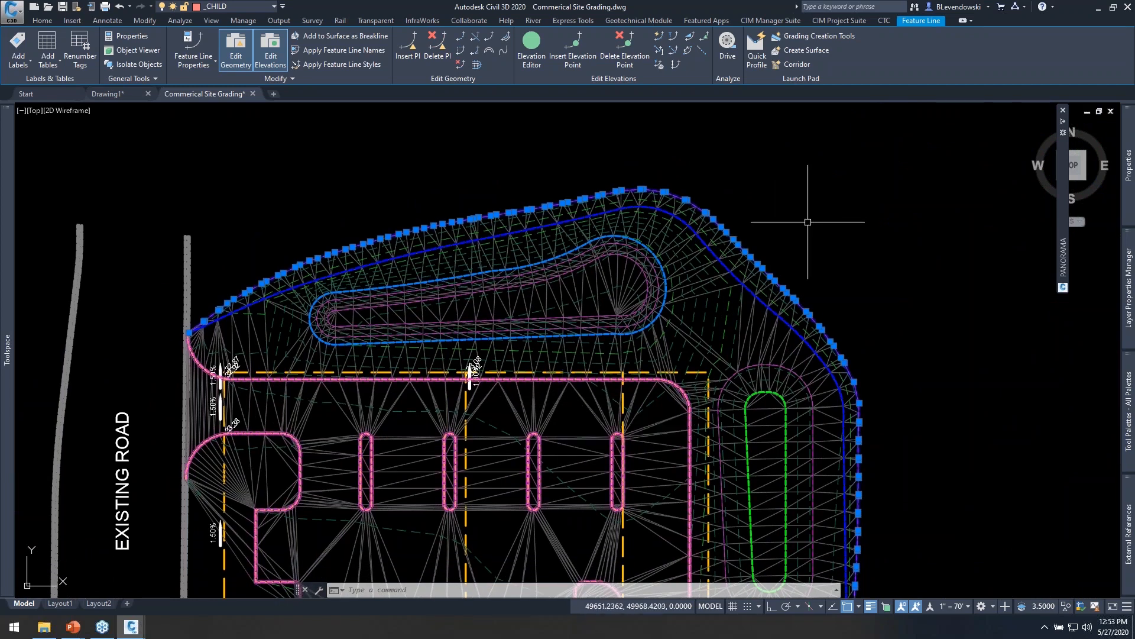
pyautogui.press('Escape')
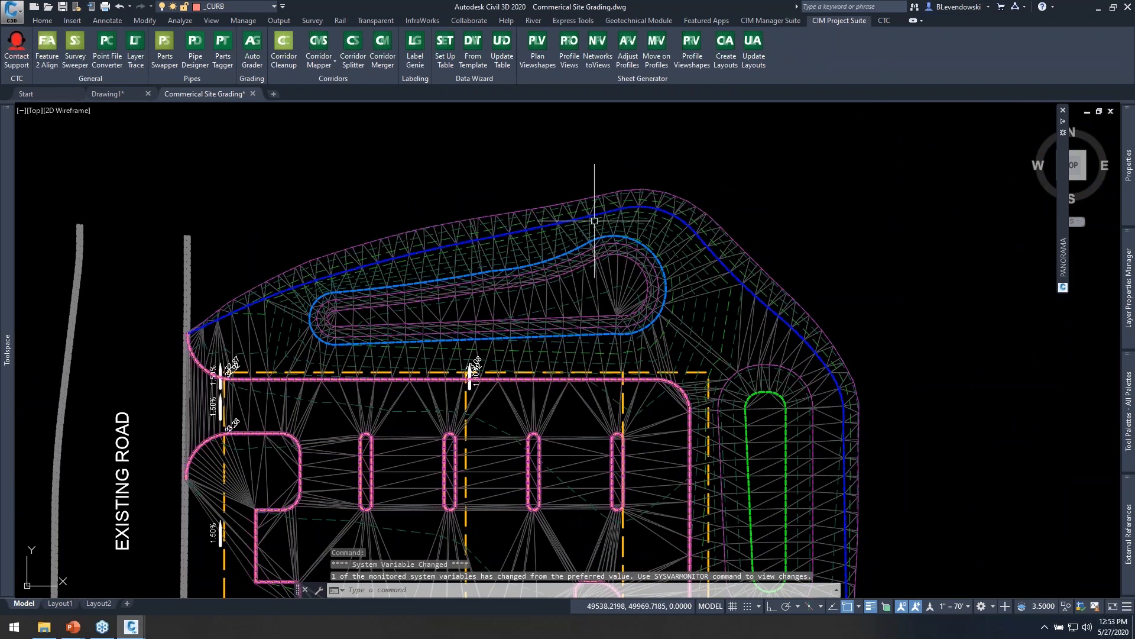
# - With object snap off, move three vertices of the grading-limits line north and northeast of the pond closer to it
pyautogui.scroll(4, 582, 221)
pyautogui.click(595, 208)
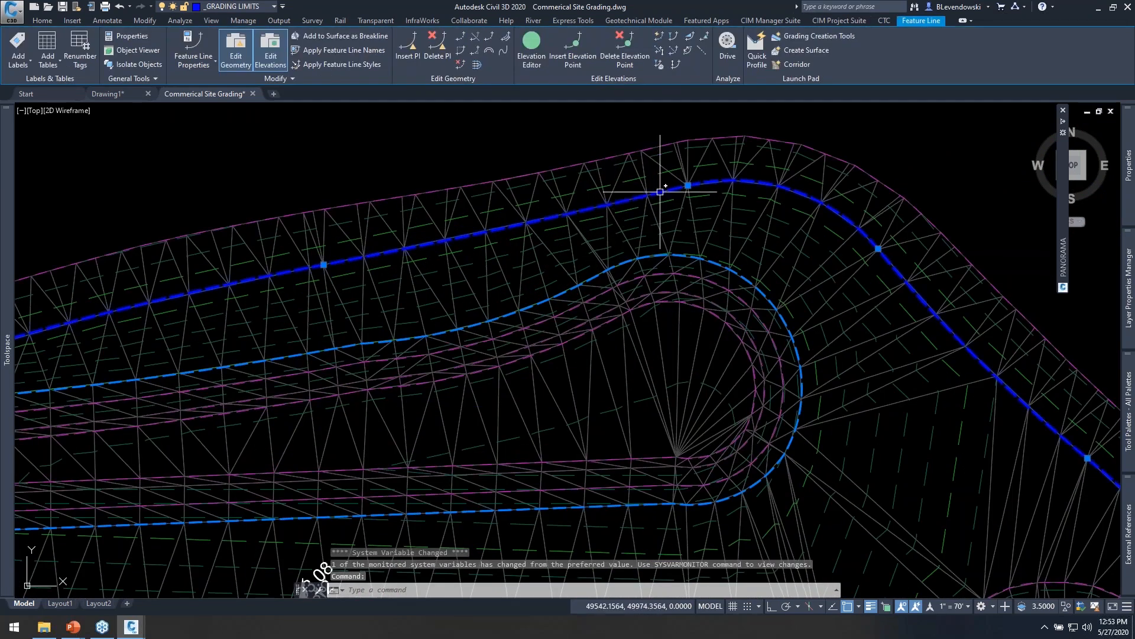
pyautogui.click(687, 185)
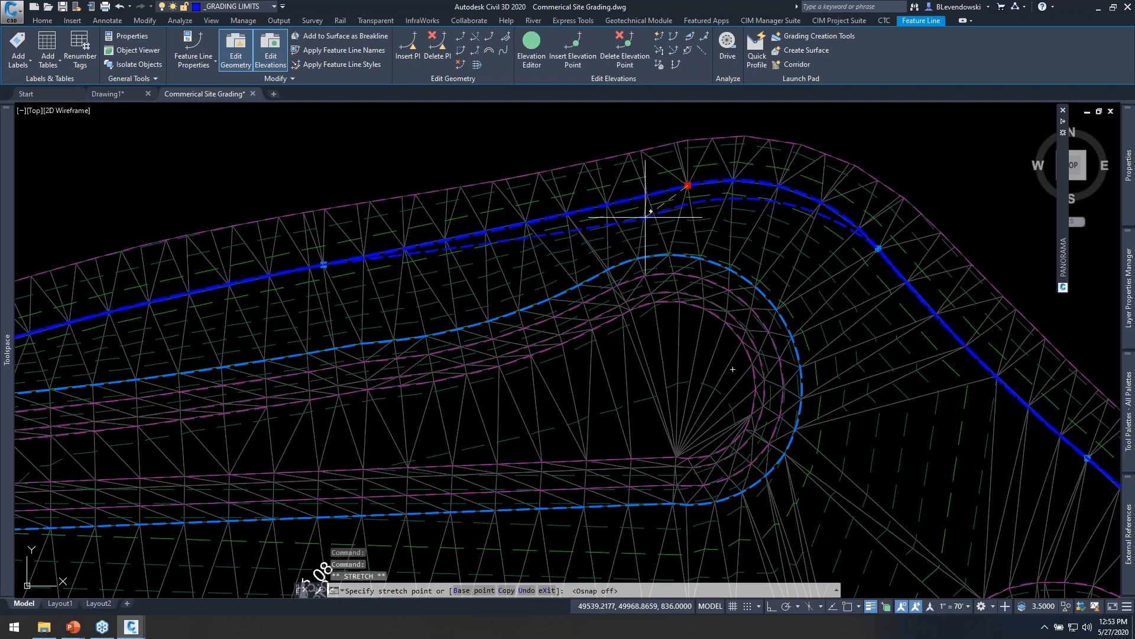
pyautogui.press('F3')
pyautogui.click(644, 221)
pyautogui.click(878, 248)
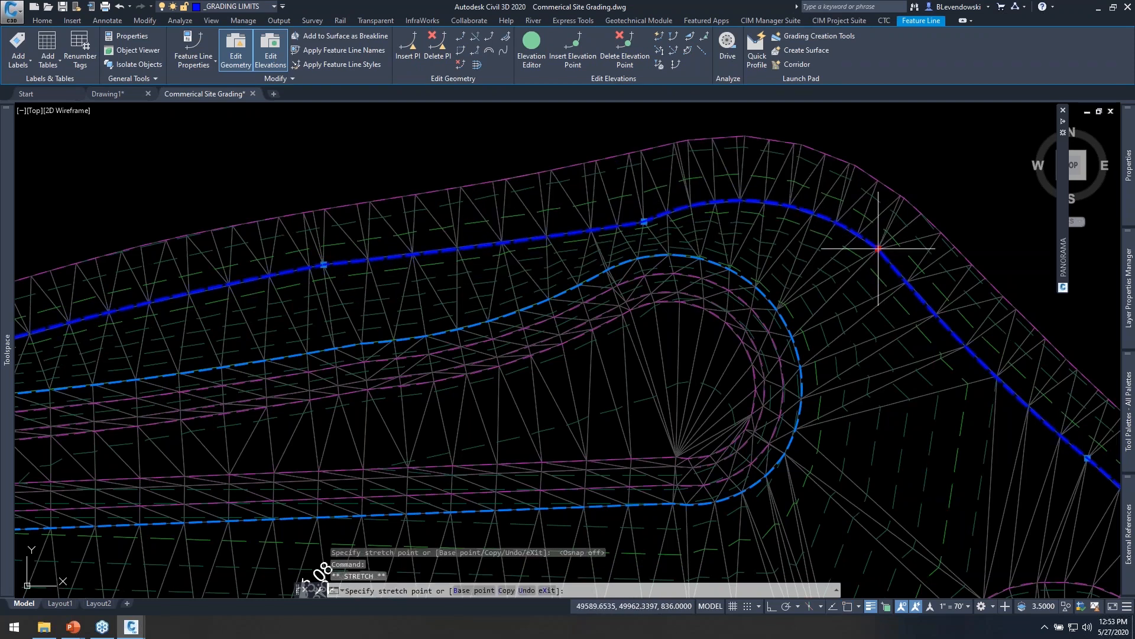
pyautogui.click(861, 288)
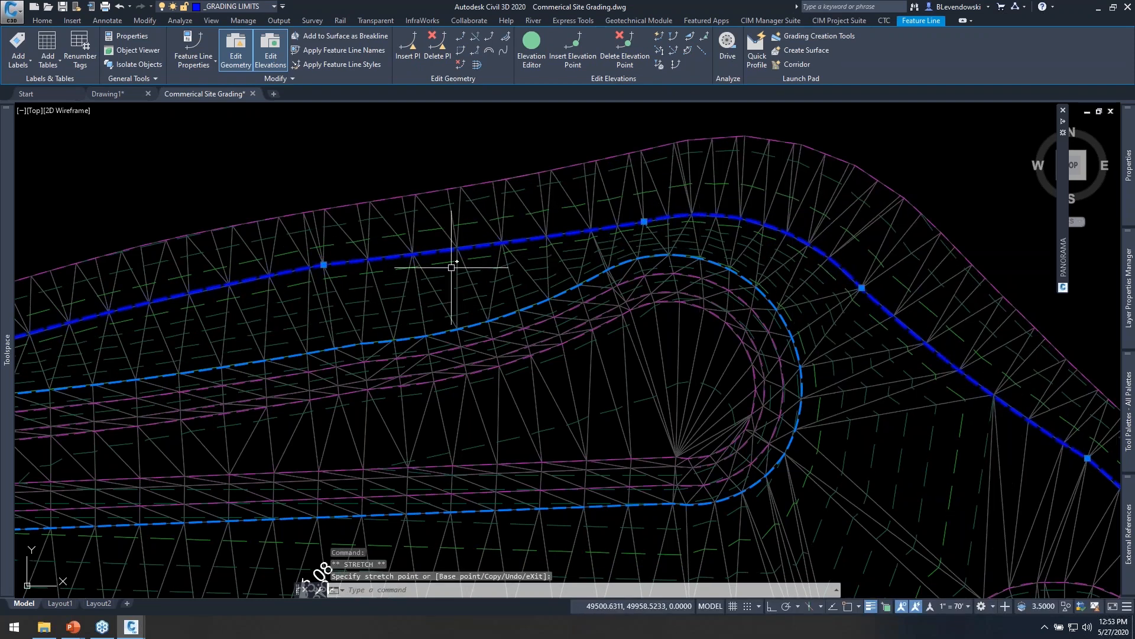
pyautogui.click(324, 264)
pyautogui.click(326, 308)
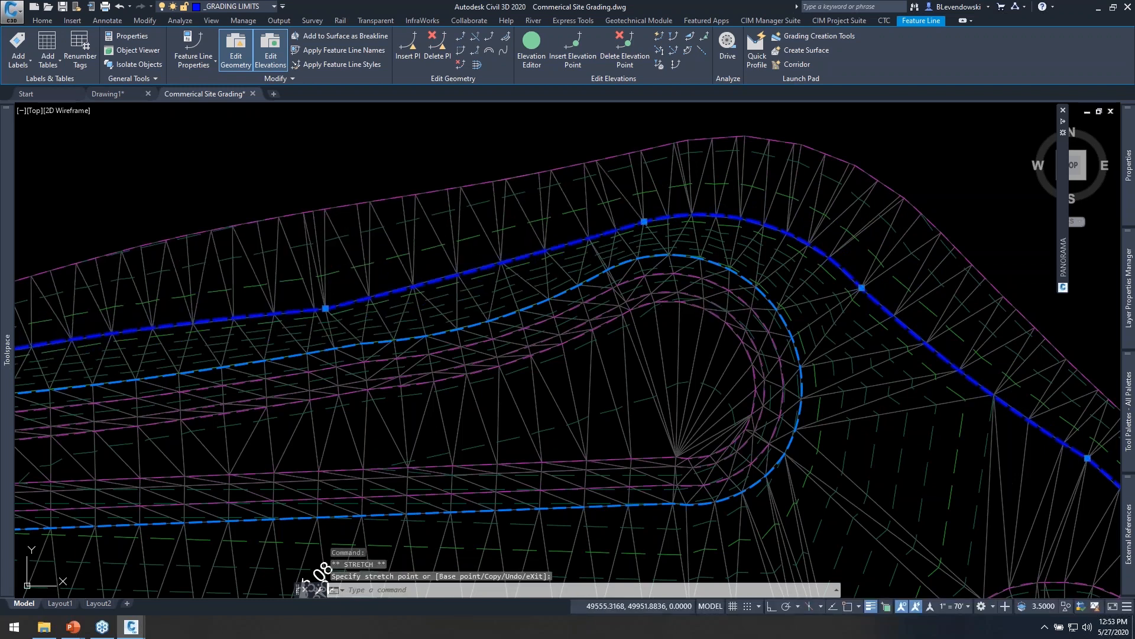
pyautogui.press('Escape')
pyautogui.press('Escape')
# - Move the pond's outer feature line a short distance to the southeast
pyautogui.write('m')
pyautogui.press('Return')
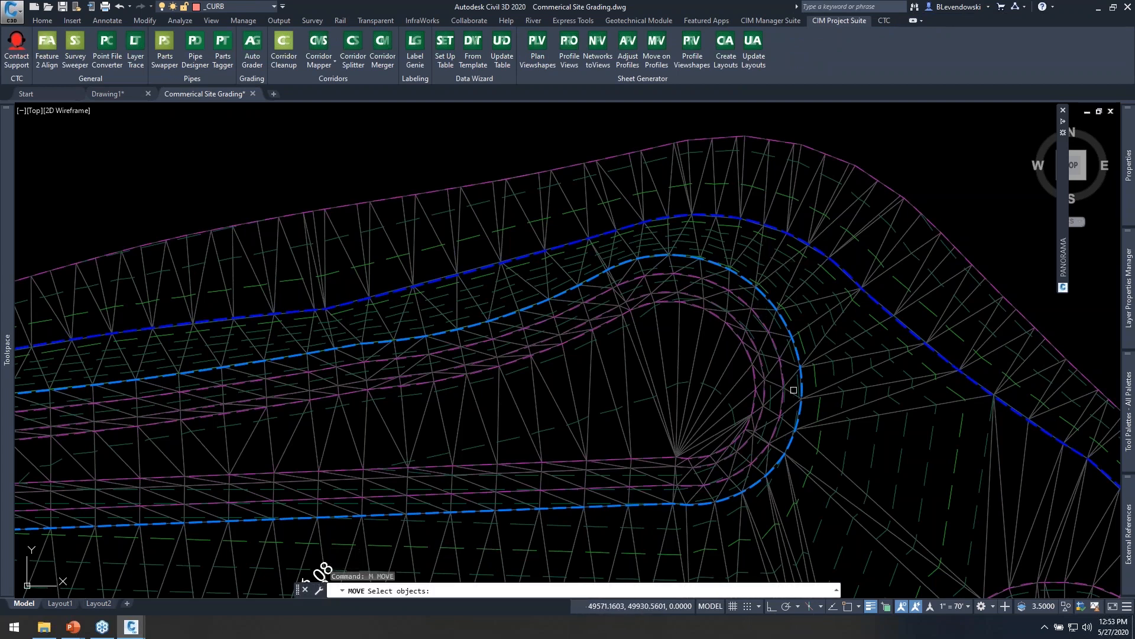
pyautogui.click(799, 353)
pyautogui.scroll(-2, 807, 356)
pyautogui.press('Return')
pyautogui.click(828, 355)
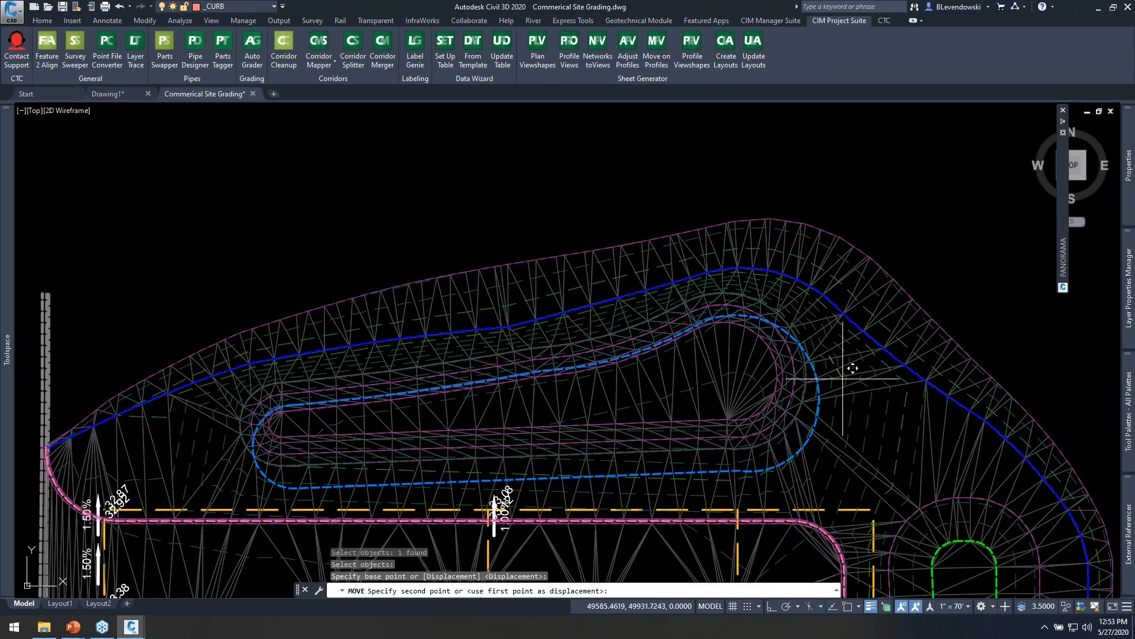
pyautogui.press('Escape')
pyautogui.press('Escape')
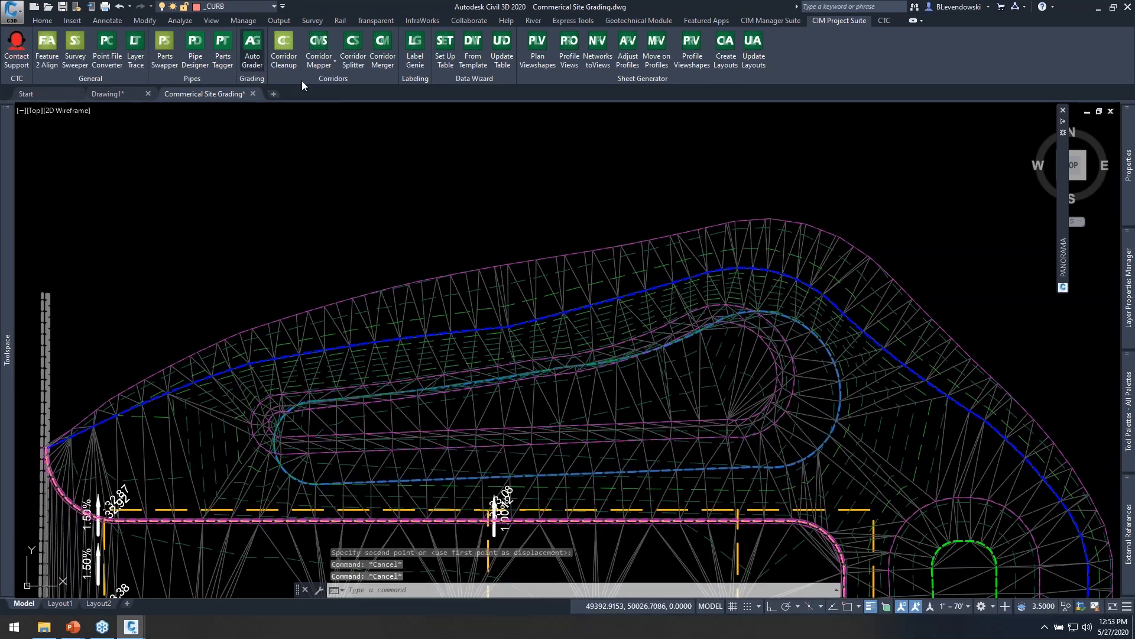
# - Rerun the NE Grading Limits and Pond families in Auto Grader against the FG surface
pyautogui.click(253, 47)
pyautogui.moveTo(833, 138); pyautogui.dragTo(243, 104)
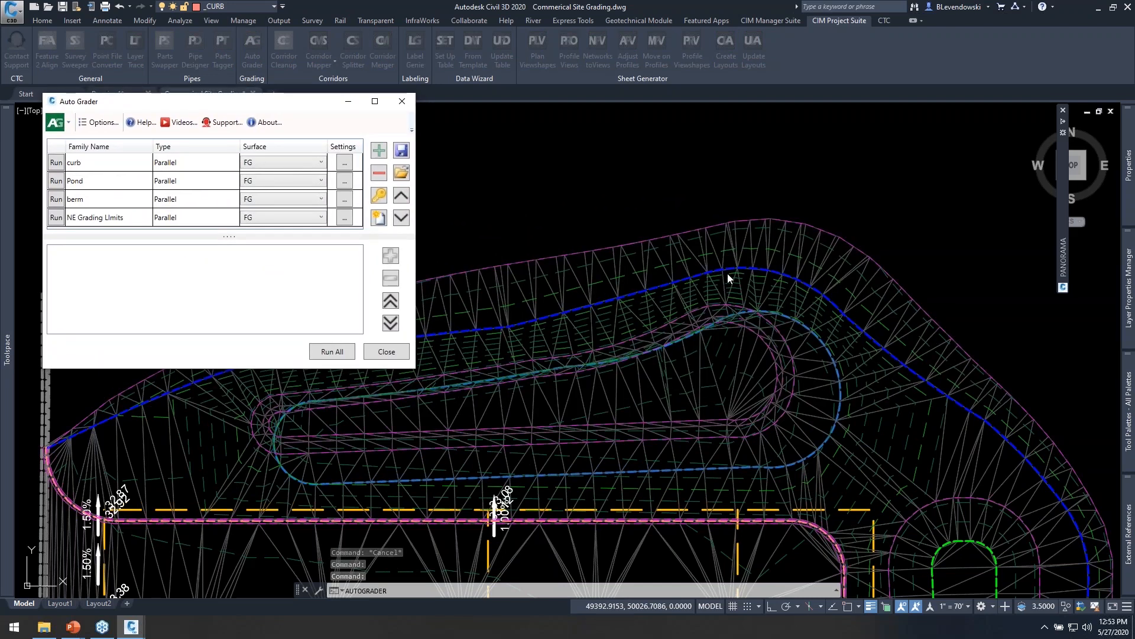
pyautogui.click(57, 218)
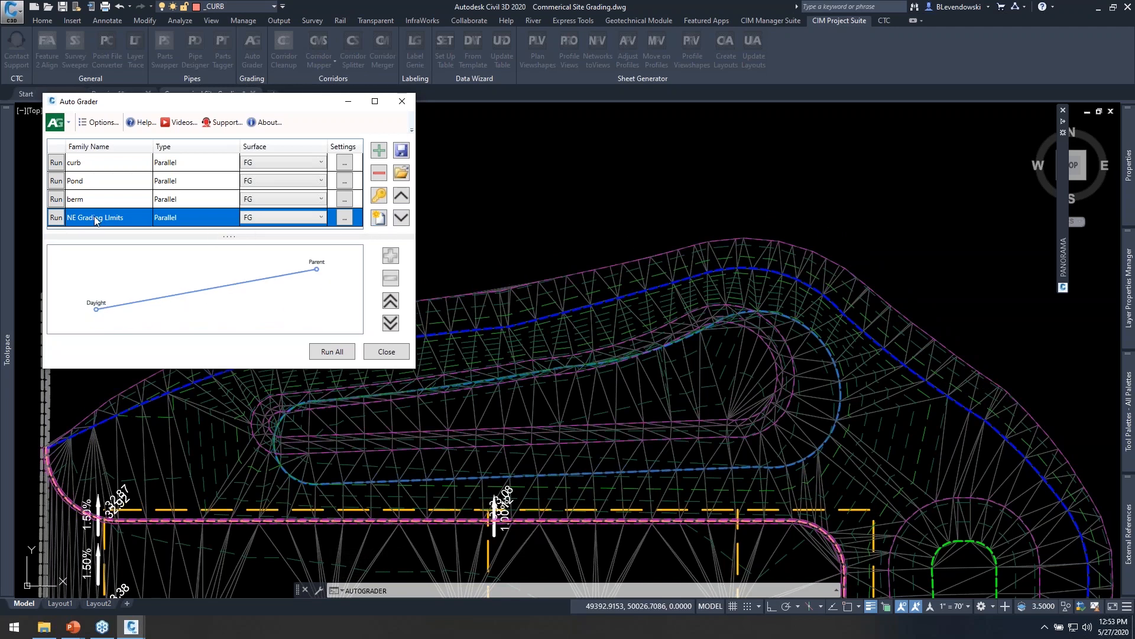
pyautogui.click(55, 181)
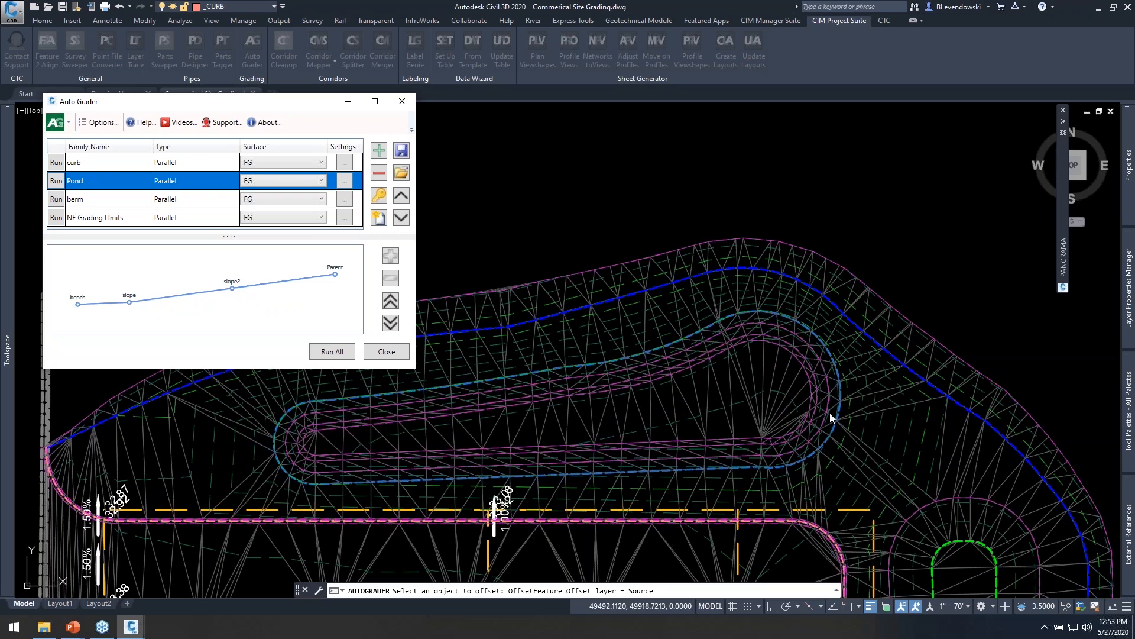
pyautogui.click(390, 350)
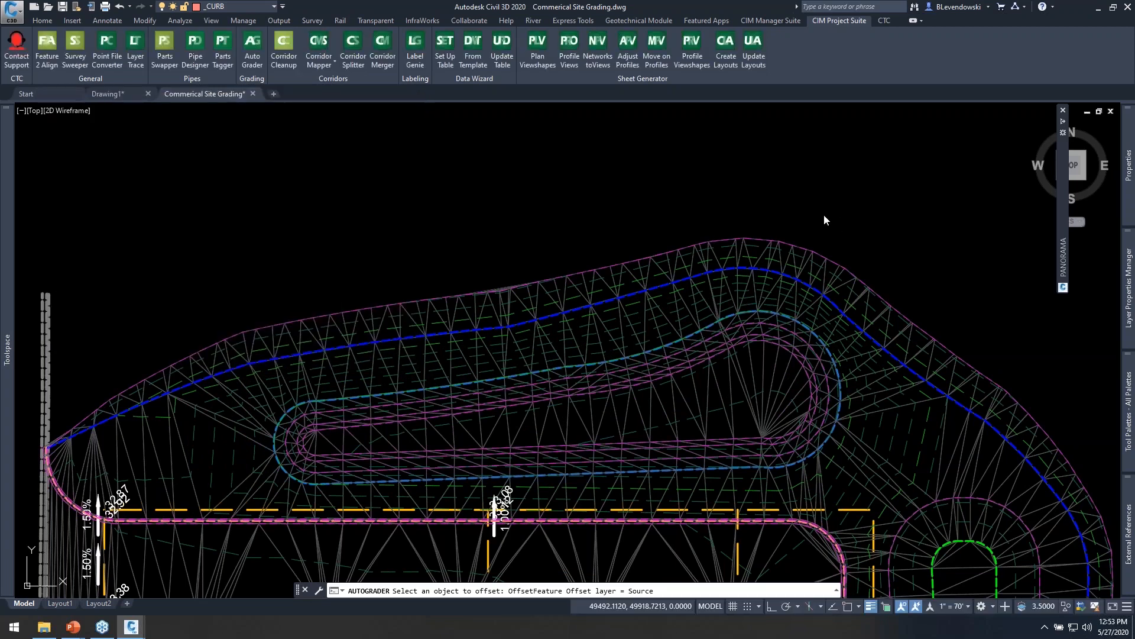
# - Examine the regraded FG surface around the pond, the grading limits and the adjoining parking area
pyautogui.moveTo(635, 225); pyautogui.dragTo(527, 154, button='middle')
pyautogui.moveTo(316, 243); pyautogui.dragTo(592, 195, button='middle')
pyautogui.moveTo(1051, 355); pyautogui.dragTo(643, 296, button='middle')
pyautogui.moveTo(727, 337); pyautogui.dragTo(618, 264, button='middle')
pyautogui.moveTo(786, 367); pyautogui.dragTo(748, 225, button='middle')
pyautogui.moveTo(727, 410)
pyautogui.mouseDown(button='middle')
pyautogui.moveTo(717, 249)
pyautogui.moveTo(755, 289)
pyautogui.moveTo(764, 259)
pyautogui.mouseUp(button='middle')
pyautogui.moveTo(739, 320); pyautogui.dragTo(793, 552, button='middle')
pyautogui.moveTo(576, 293); pyautogui.dragTo(670, 460, button='middle')
pyautogui.moveTo(518, 305); pyautogui.dragTo(581, 536, button='middle')
pyautogui.moveTo(488, 397); pyautogui.dragTo(630, 419, button='middle')
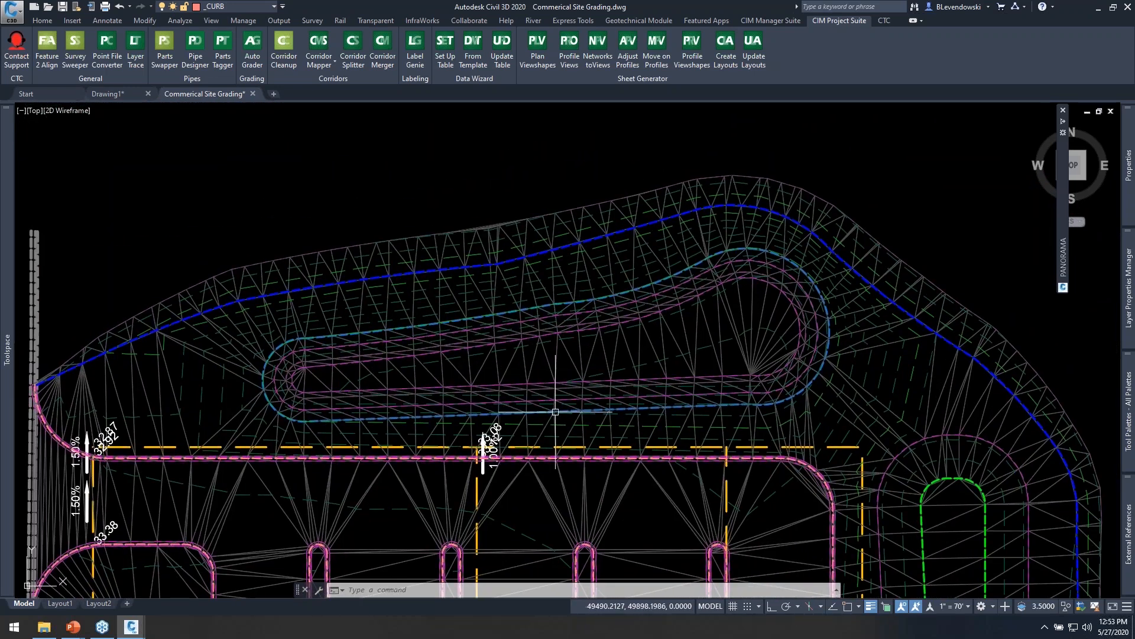
pyautogui.moveTo(489, 440); pyautogui.dragTo(509, 329, button='middle')
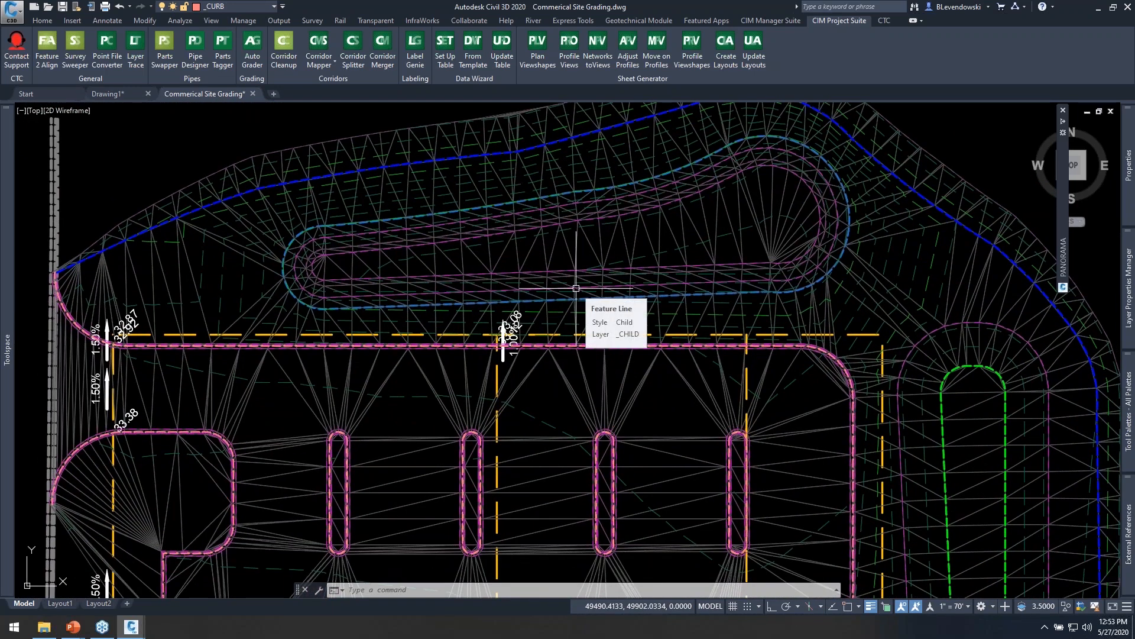
pyautogui.moveTo(591, 232)
pyautogui.mouseDown(button='middle')
pyautogui.moveTo(582, 320)
pyautogui.moveTo(595, 334)
pyautogui.mouseUp(button='middle')
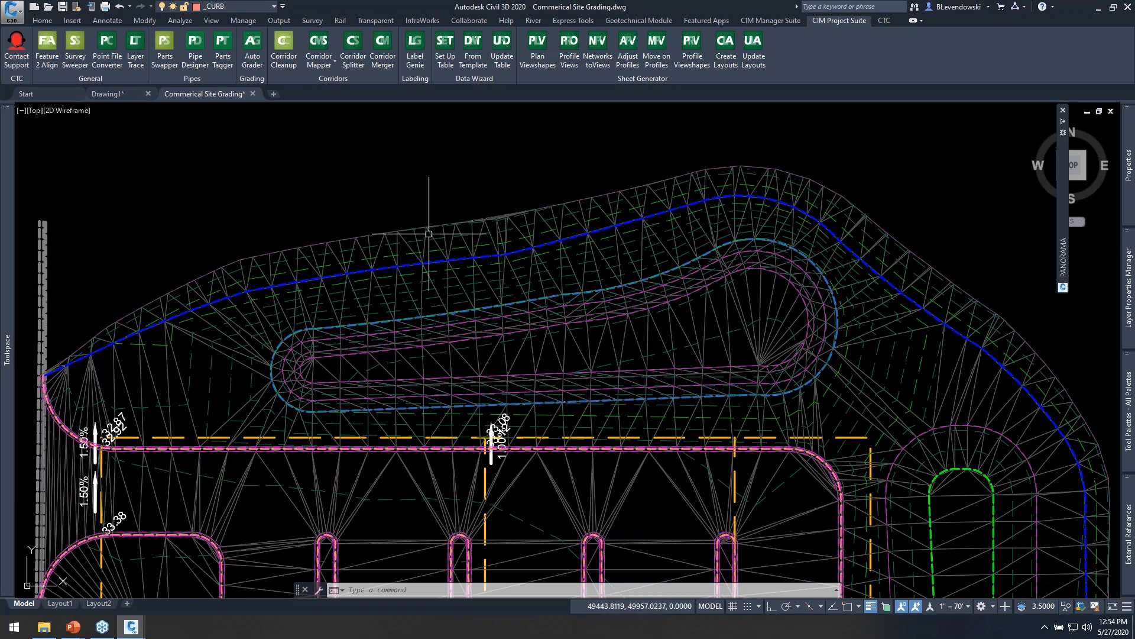
# - Review the breakline operations in the definition of the FG surface's properties
pyautogui.click(435, 208)
pyautogui.rightClick(459, 178)
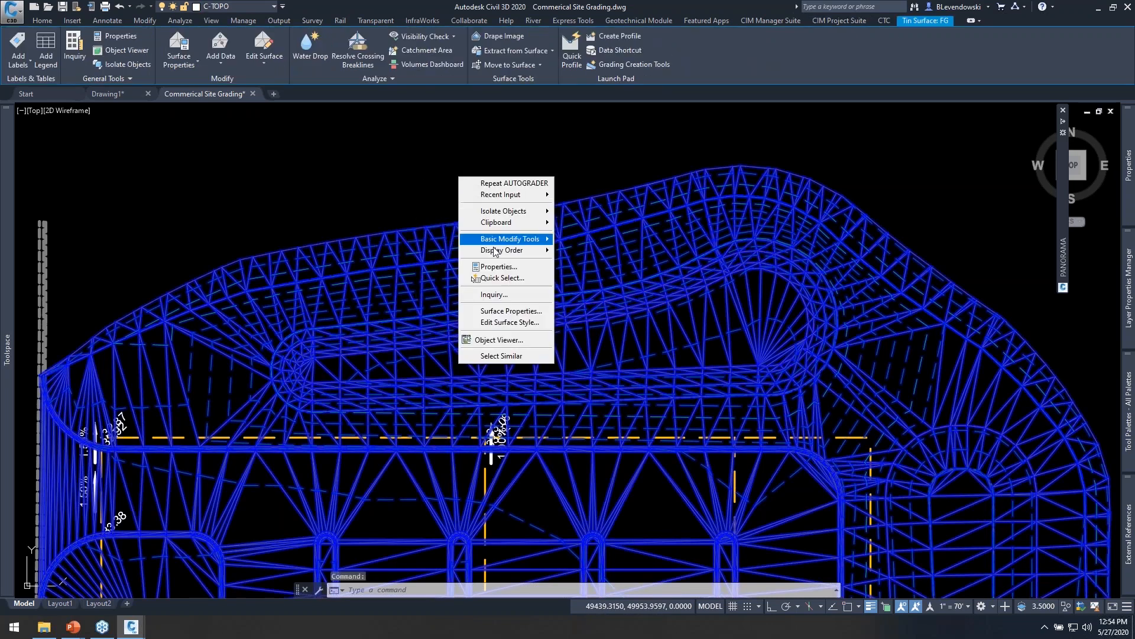
pyautogui.click(499, 312)
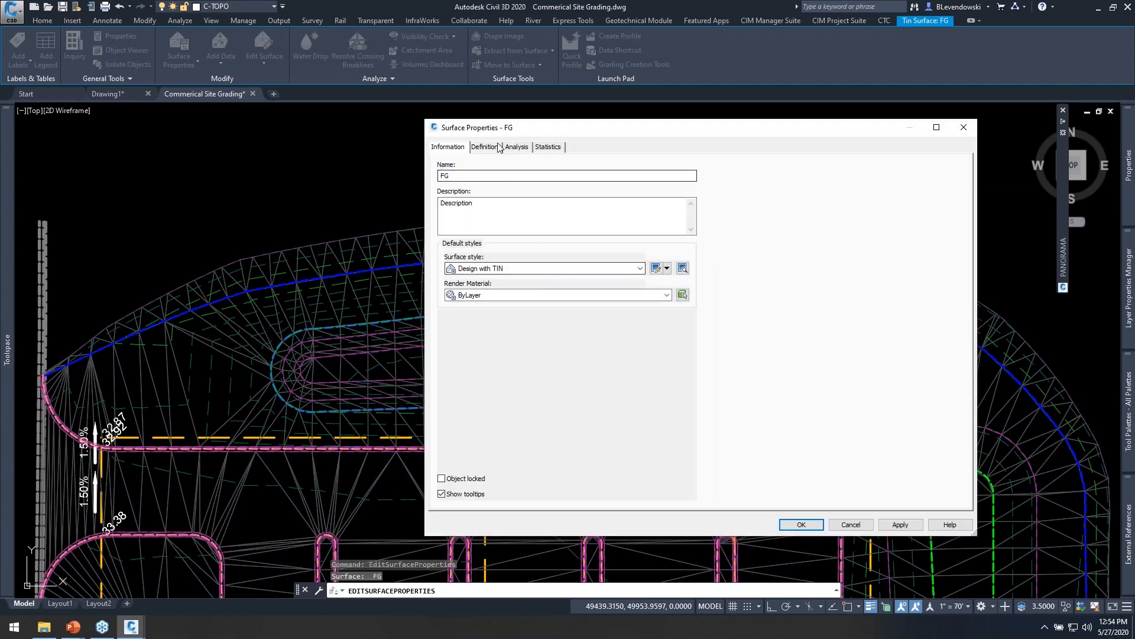
pyautogui.click(485, 148)
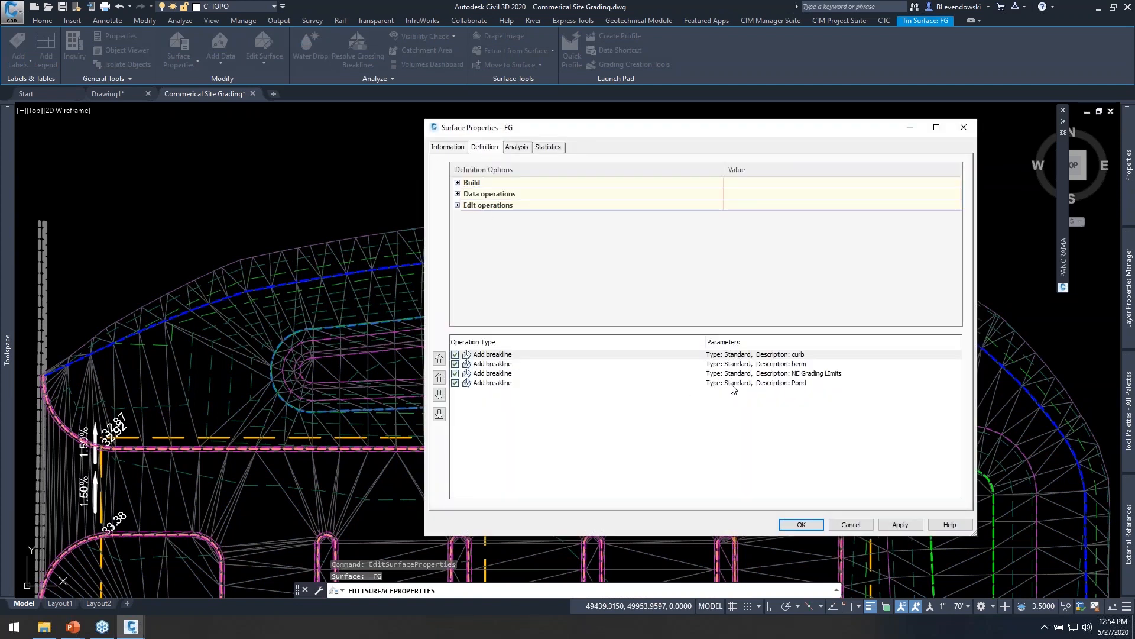
pyautogui.click(802, 355)
pyautogui.click(801, 525)
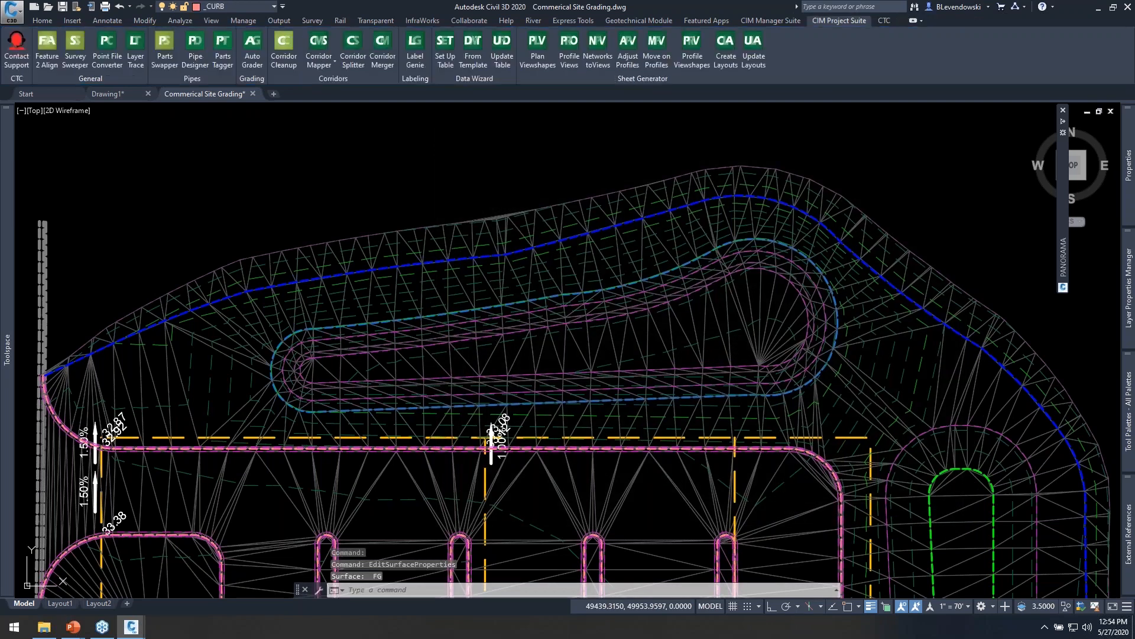
# - Inspect the yellow patio rectangle east of the building and the surface triangulation around it
pyautogui.moveTo(955, 385); pyautogui.dragTo(754, 319, button='middle')
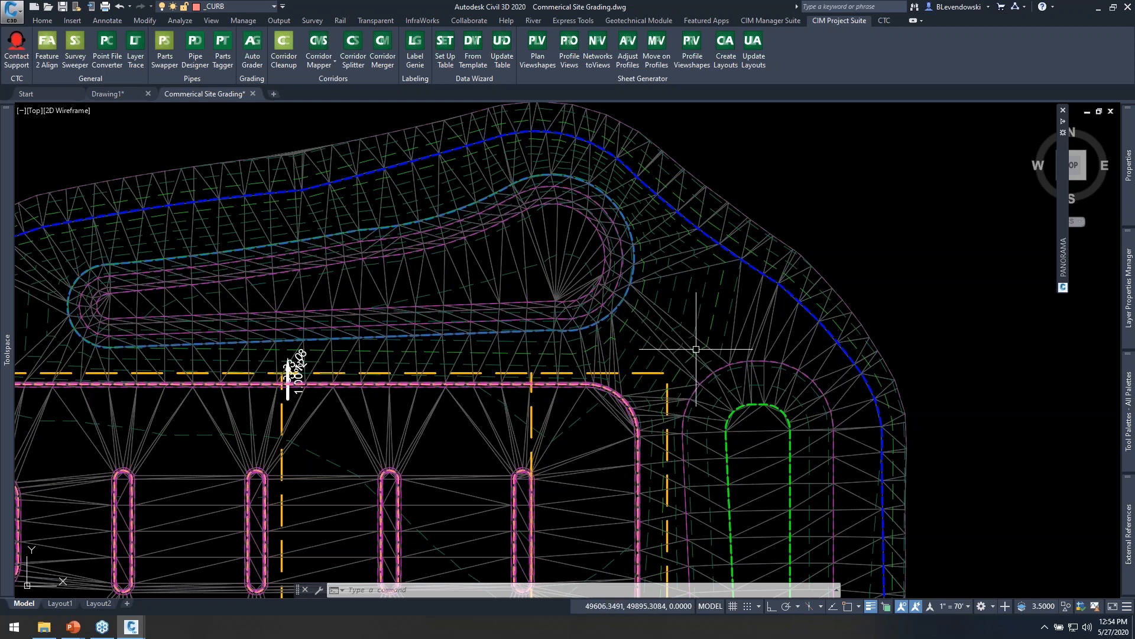
pyautogui.moveTo(704, 375); pyautogui.dragTo(757, 308, button='middle')
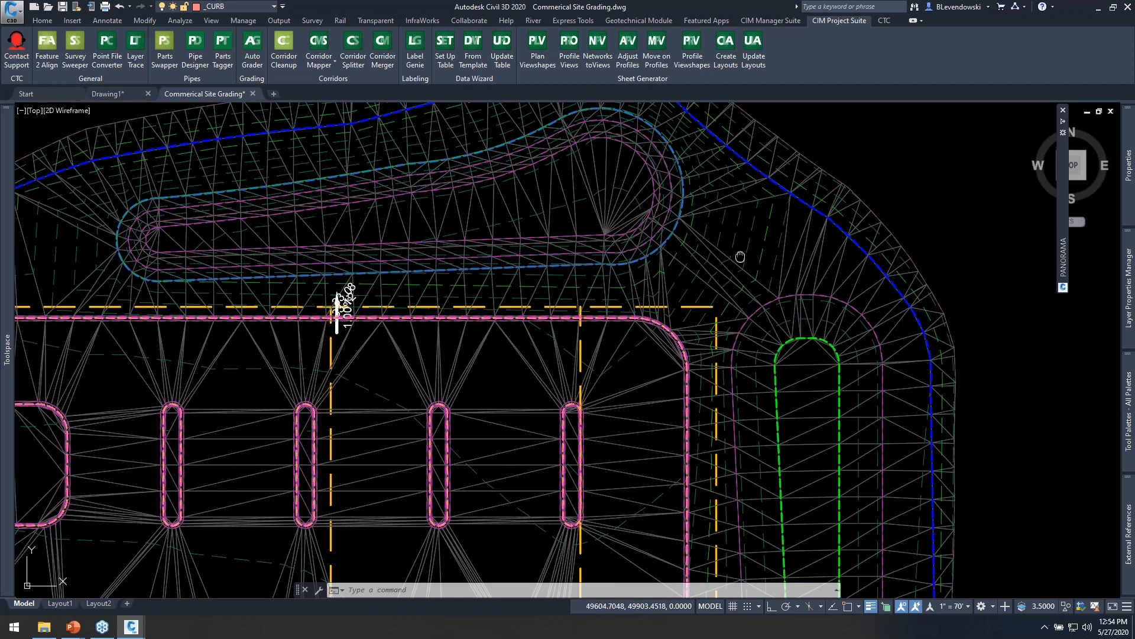
pyautogui.moveTo(737, 256); pyautogui.dragTo(616, 286, button='middle')
pyautogui.moveTo(582, 365); pyautogui.dragTo(662, 147, button='middle')
pyautogui.moveTo(535, 528); pyautogui.dragTo(633, 276, button='middle')
pyautogui.press('Escape')
pyautogui.press('Escape')
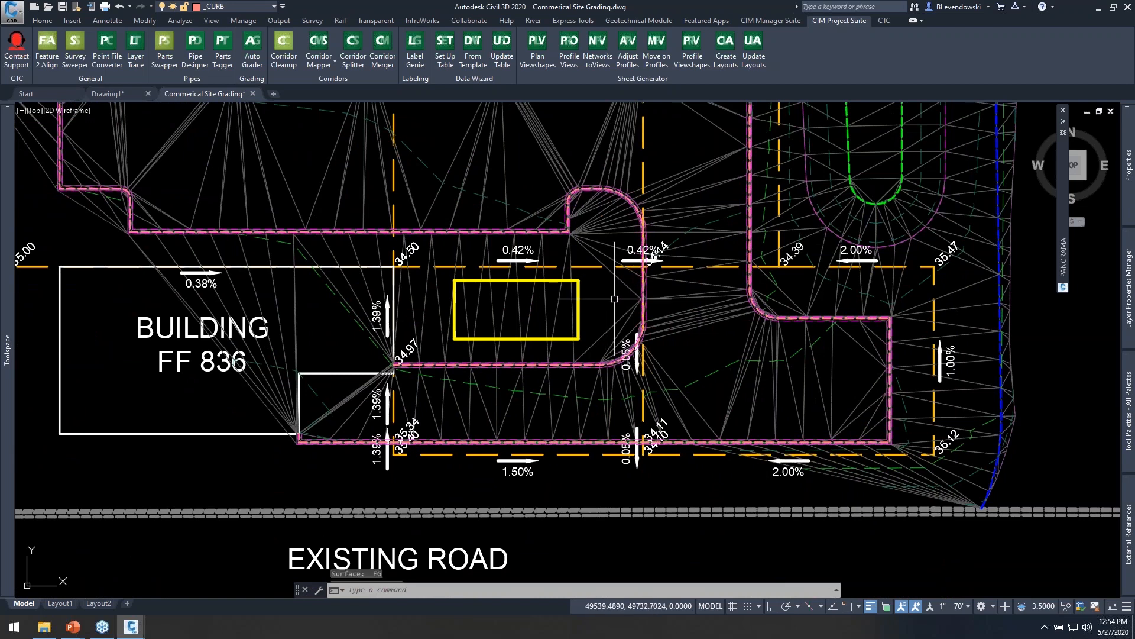
pyautogui.click(578, 304)
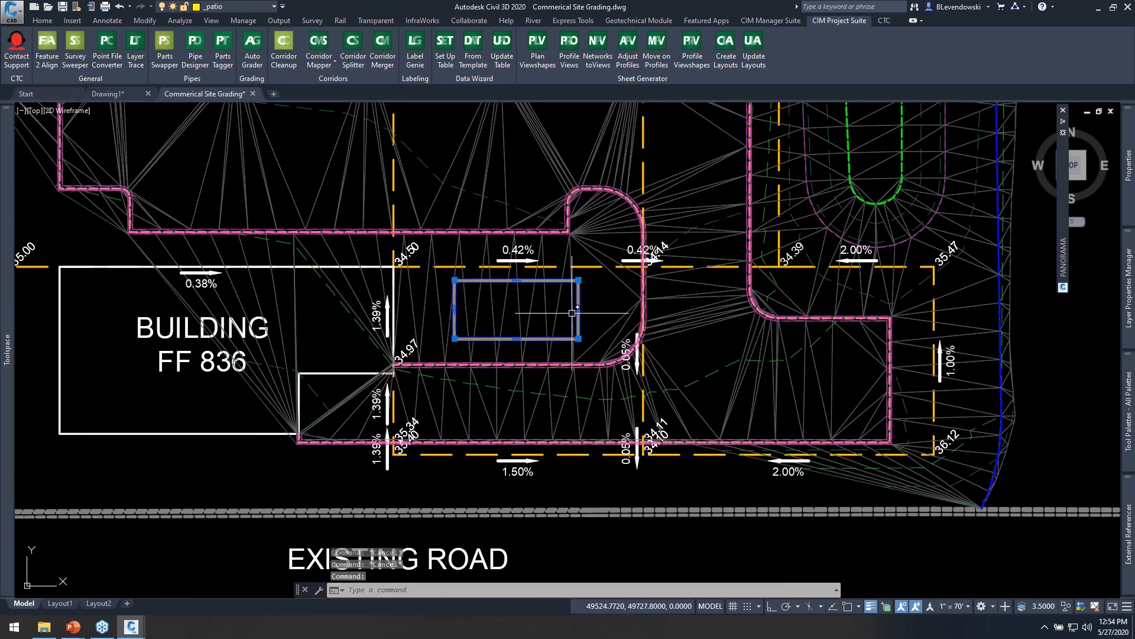
pyautogui.scroll(2, 539, 287)
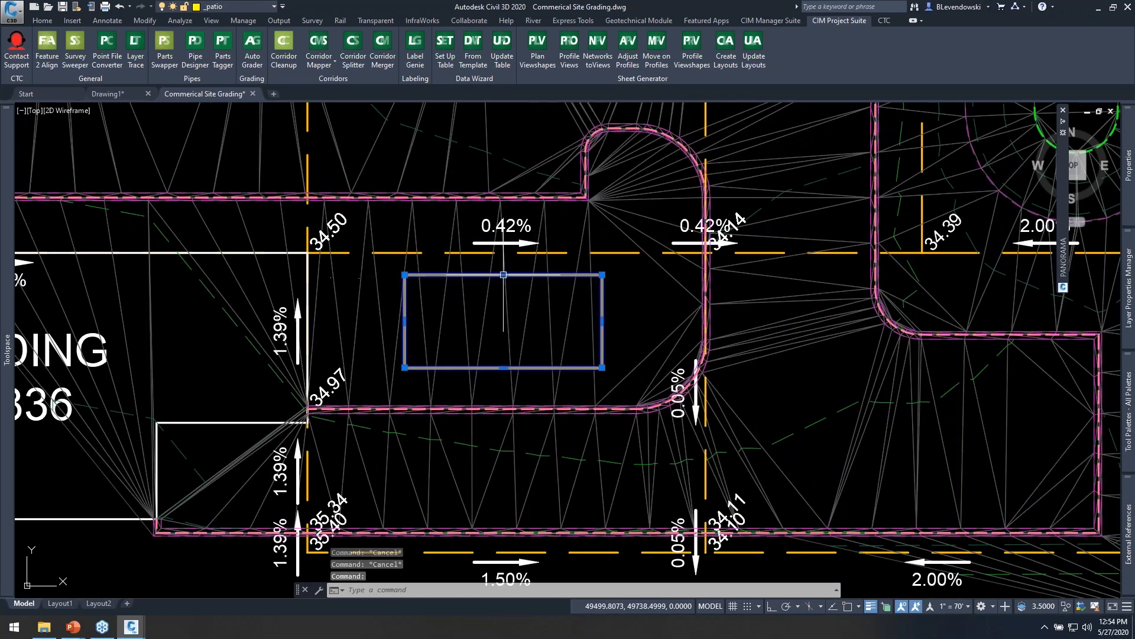
pyautogui.moveTo(666, 306); pyautogui.dragTo(620, 319, button='middle')
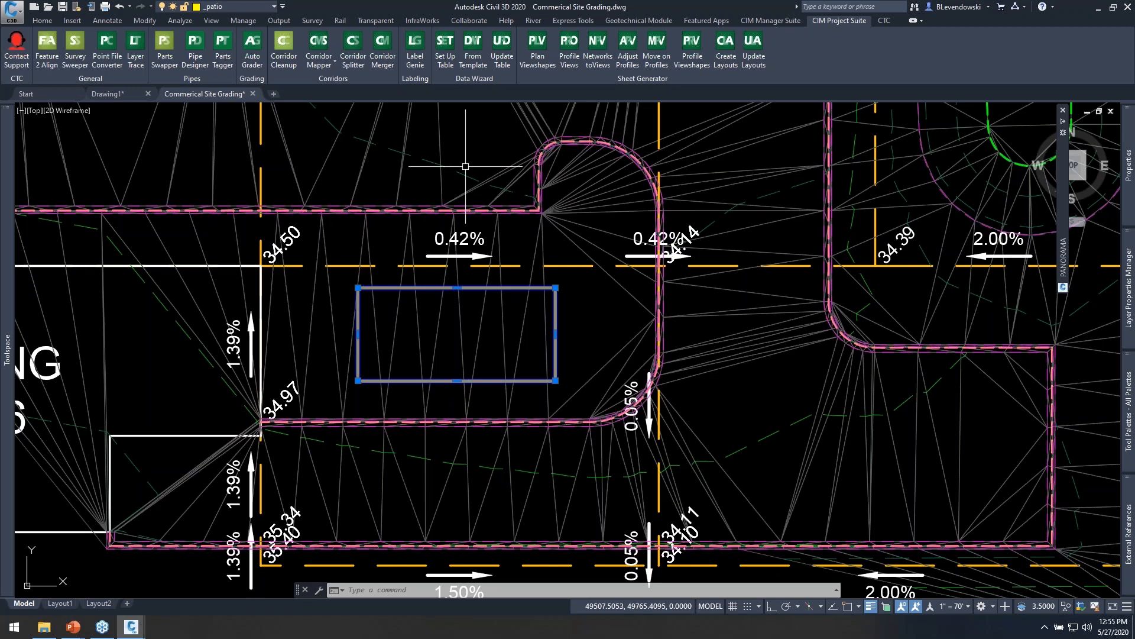
pyautogui.press('Escape')
pyautogui.press('Escape')
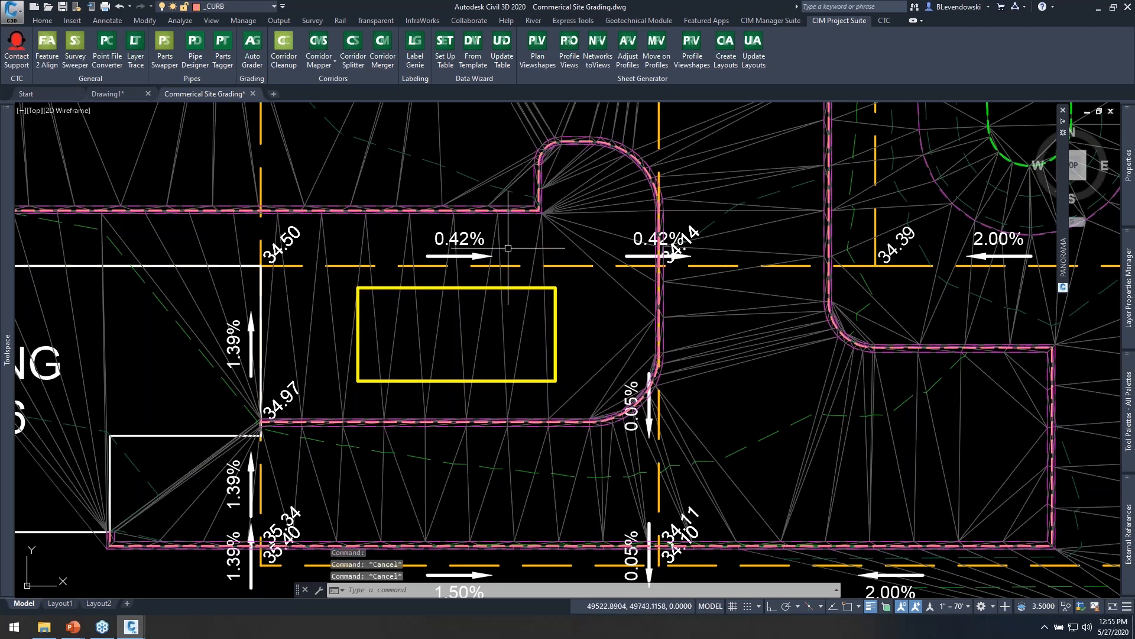
# - Convert the patio rectangle to a SECONDARY-style feature line in the Grid and Parent site, with elevations from the Existing surface
pyautogui.click(42, 21)
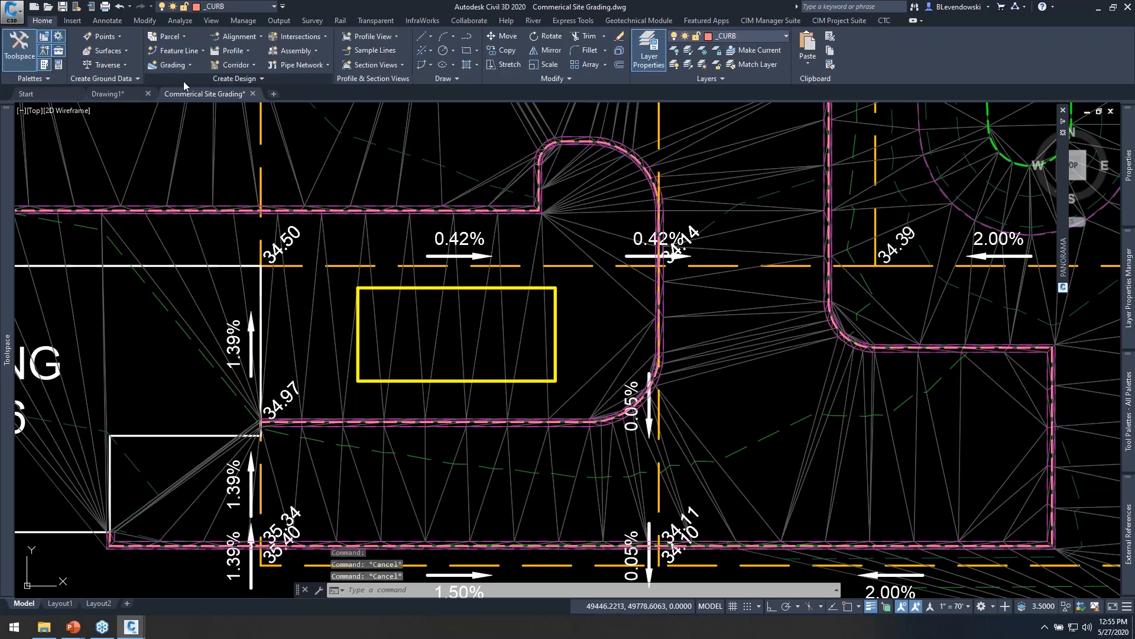
pyautogui.moveTo(465, 149); pyautogui.dragTo(471, 202, button='middle')
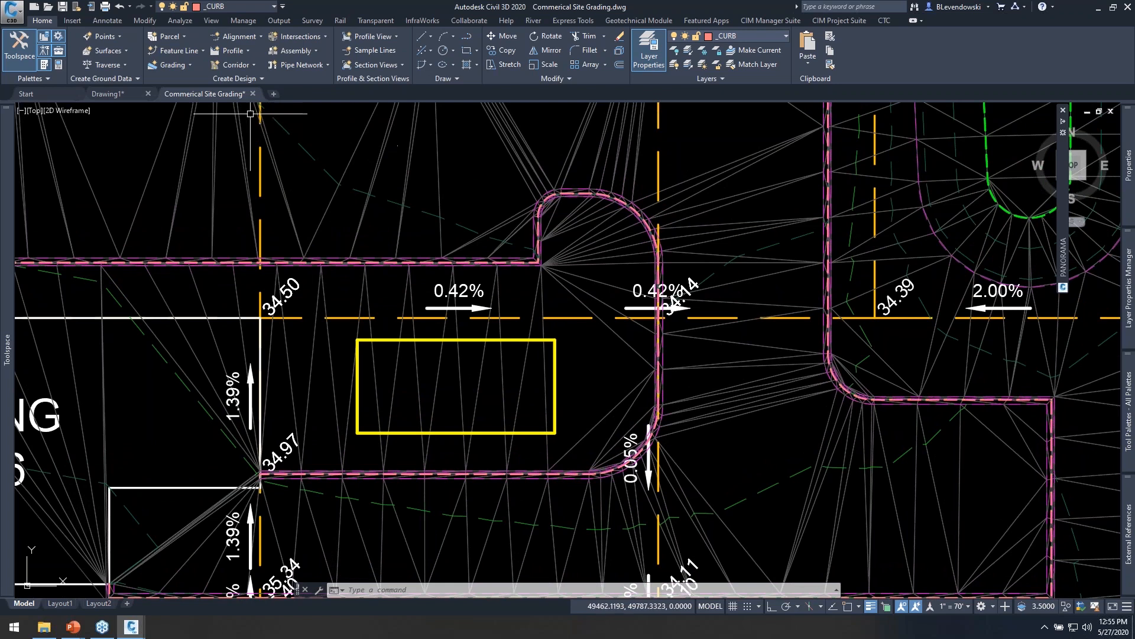
pyautogui.click(186, 52)
pyautogui.click(220, 99)
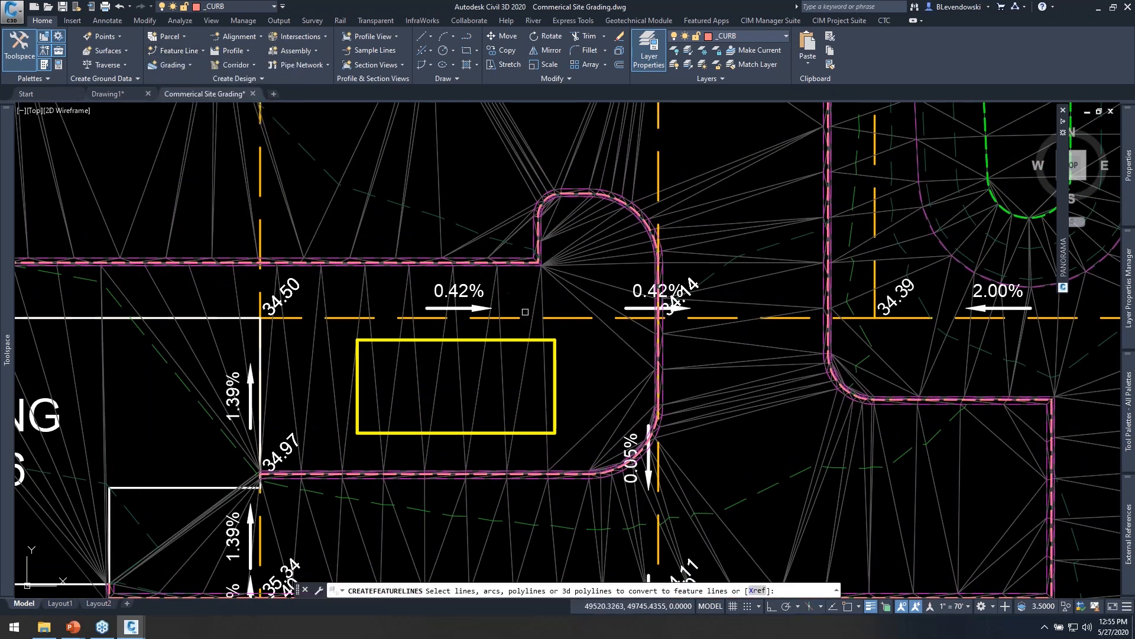
pyautogui.click(557, 342)
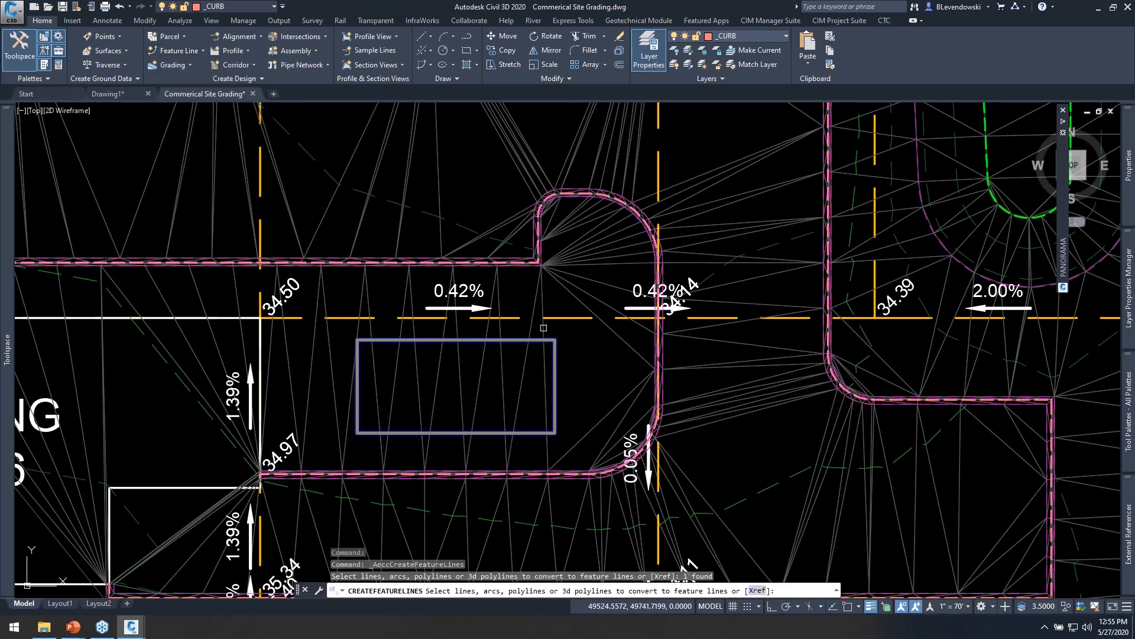
pyautogui.press('Return')
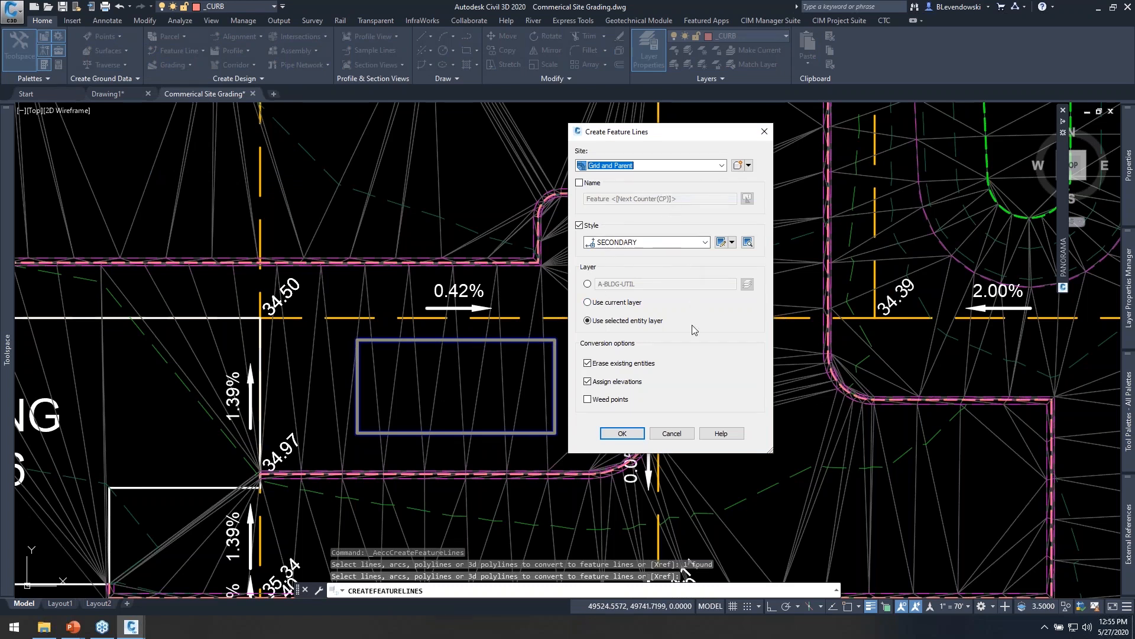
pyautogui.click(622, 434)
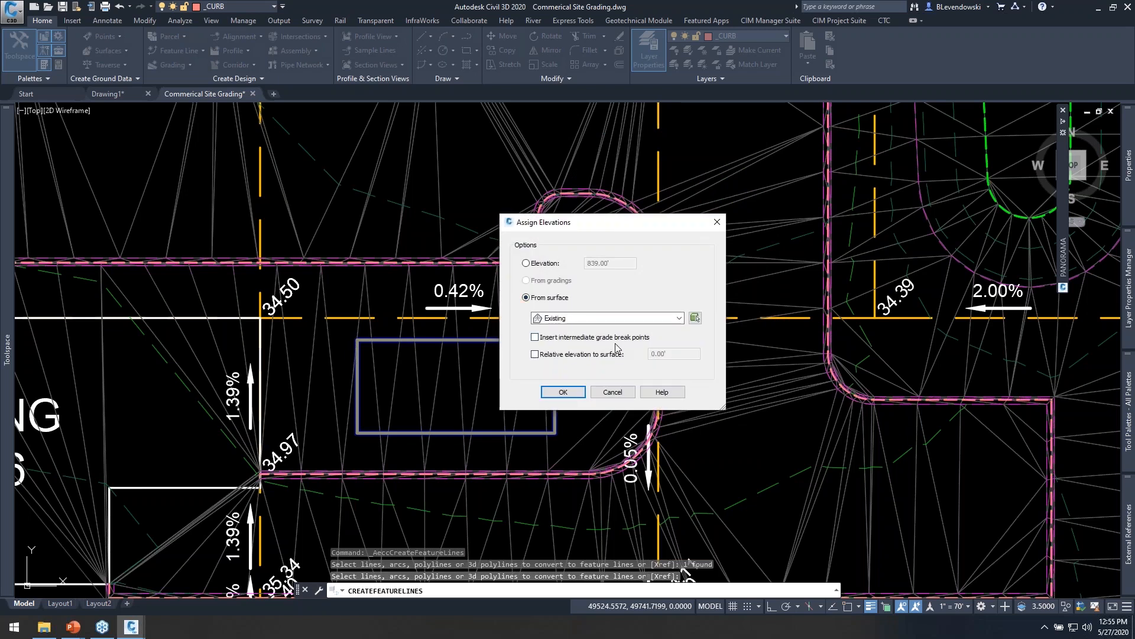
pyautogui.click(563, 392)
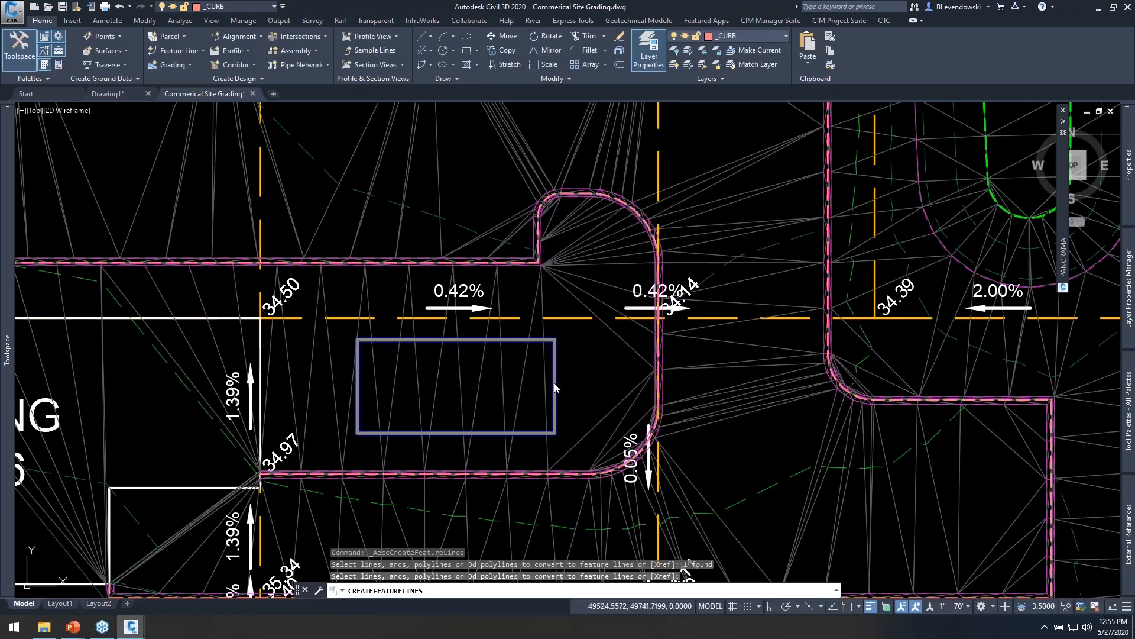
# - Raise the patio feature line by 1.00 ft
pyautogui.click(565, 349)
pyautogui.click(561, 352)
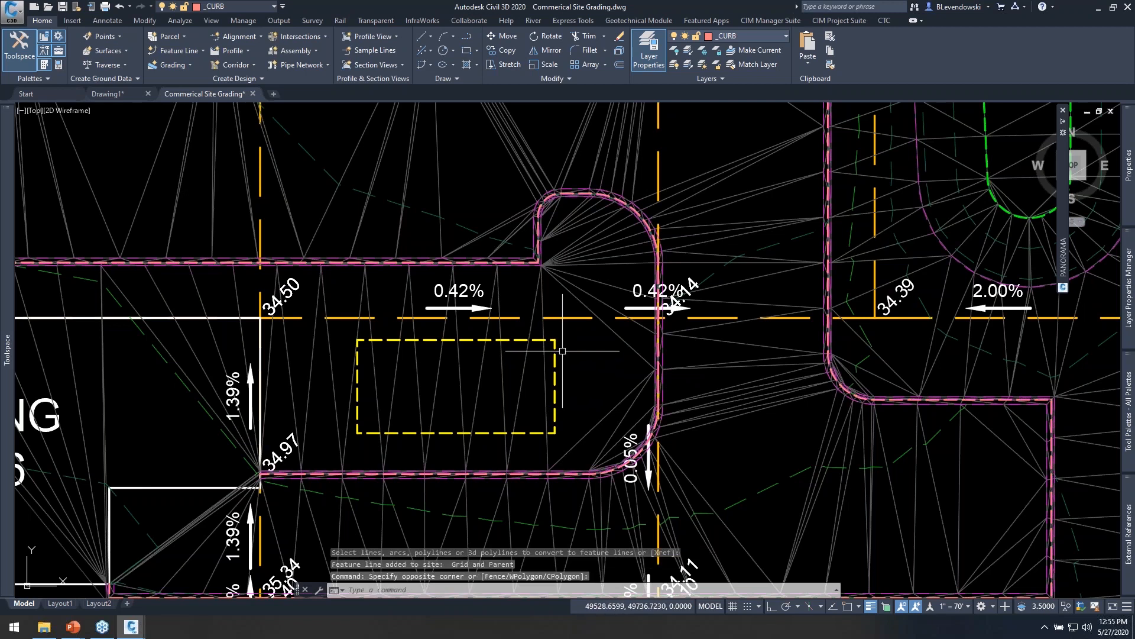
pyautogui.press('Escape')
pyautogui.click(555, 346)
pyautogui.rightClick(584, 349)
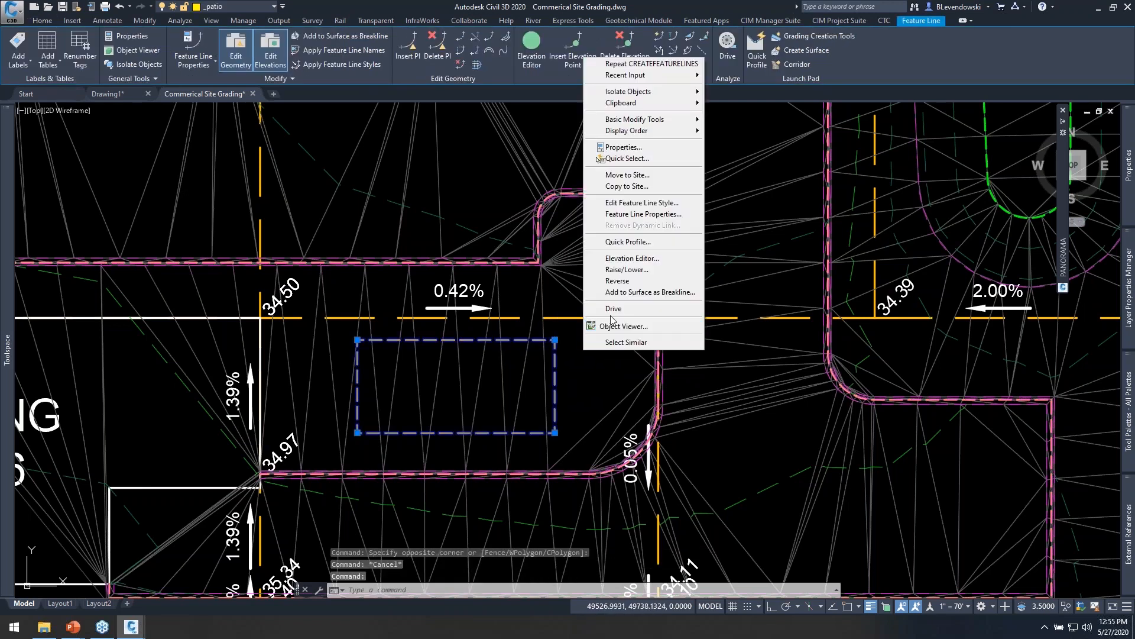
pyautogui.click(627, 270)
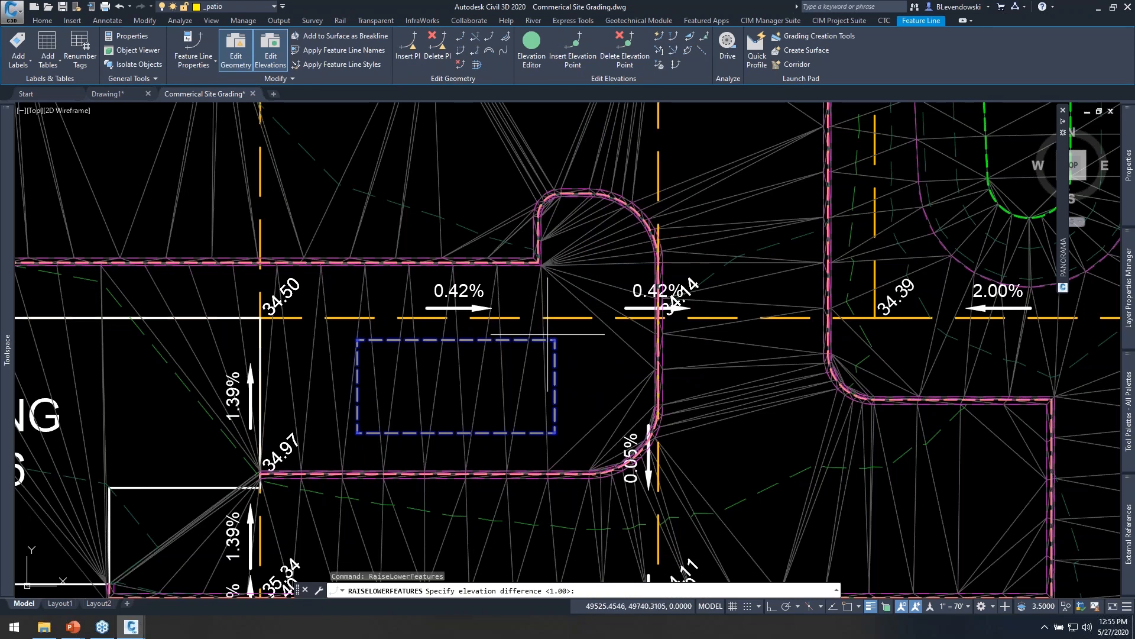
pyautogui.press('Return')
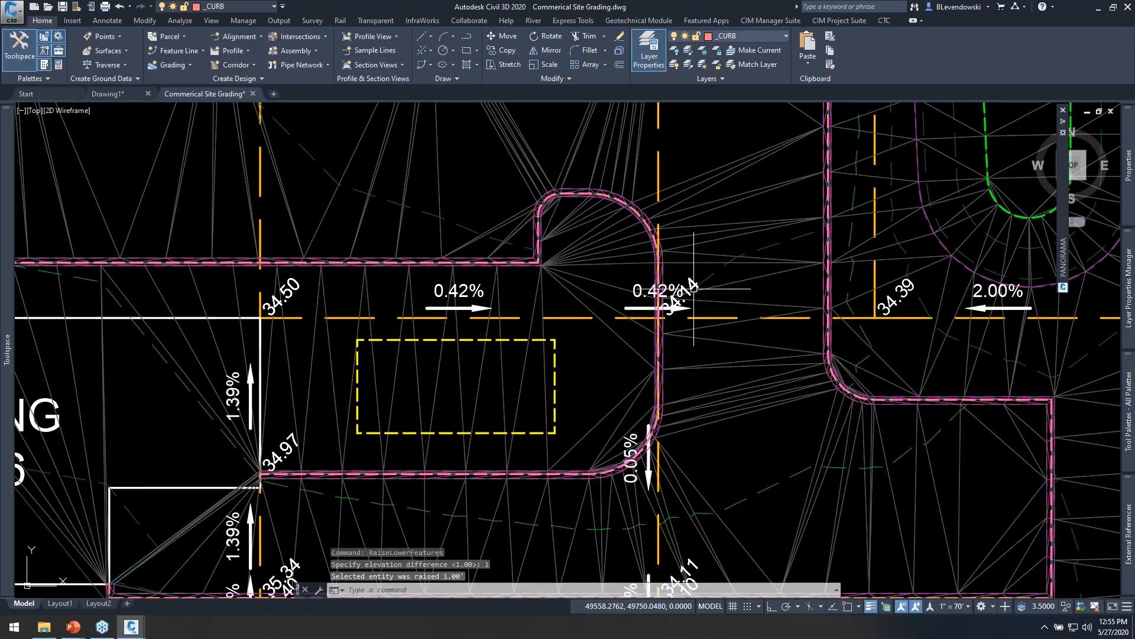
# - Add the patio feature line to the FG surface as a standard breakline with 10.00' supplementing distance and 0.10' mid-ordinate distance
pyautogui.scroll(-2, 561, 321)
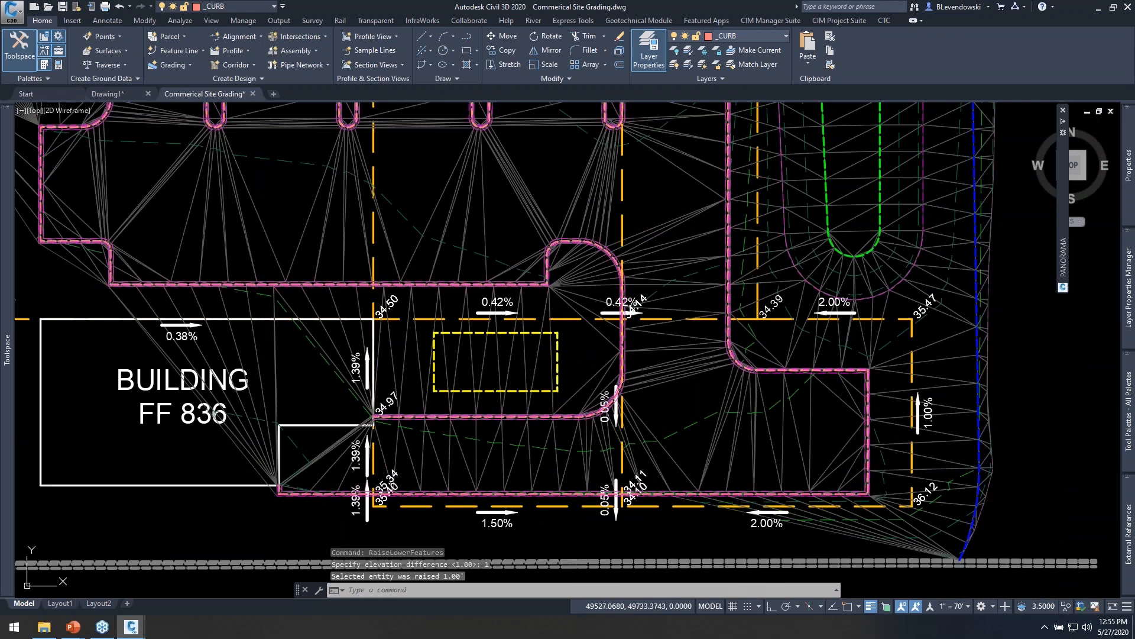
pyautogui.click(557, 342)
pyautogui.rightClick(584, 342)
pyautogui.click(627, 281)
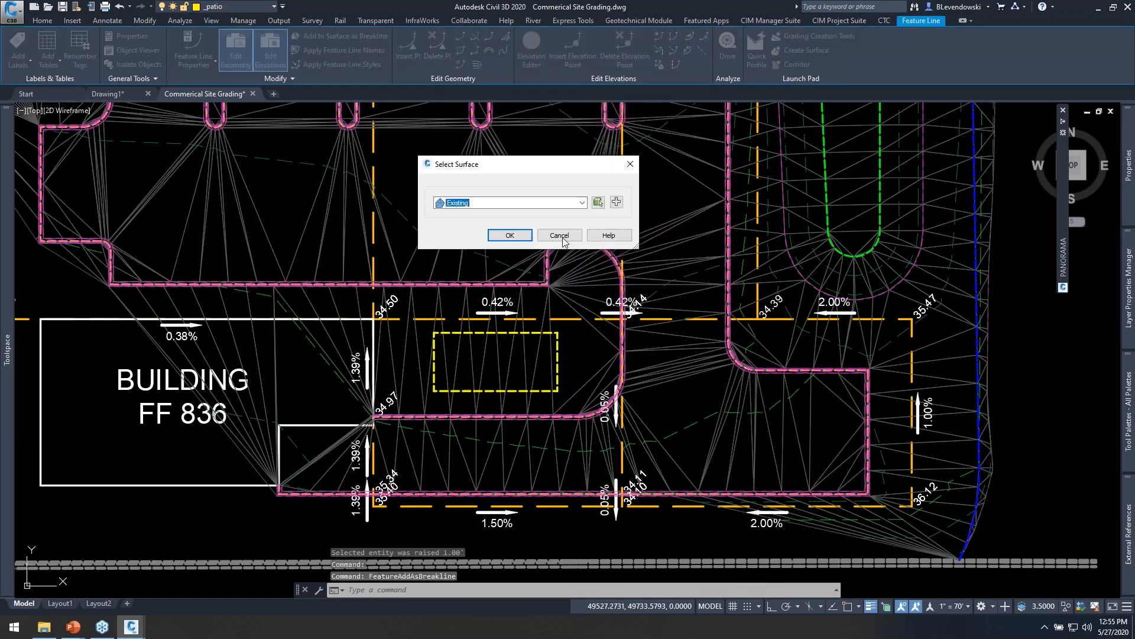
pyautogui.click(501, 207)
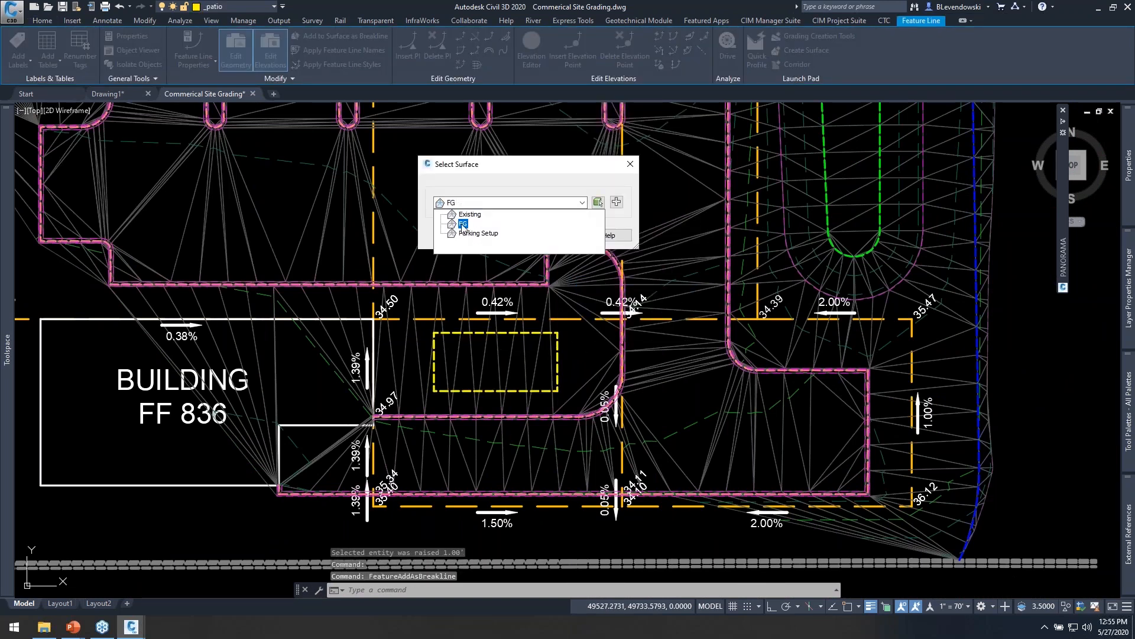
pyautogui.click(485, 220)
pyautogui.click(510, 236)
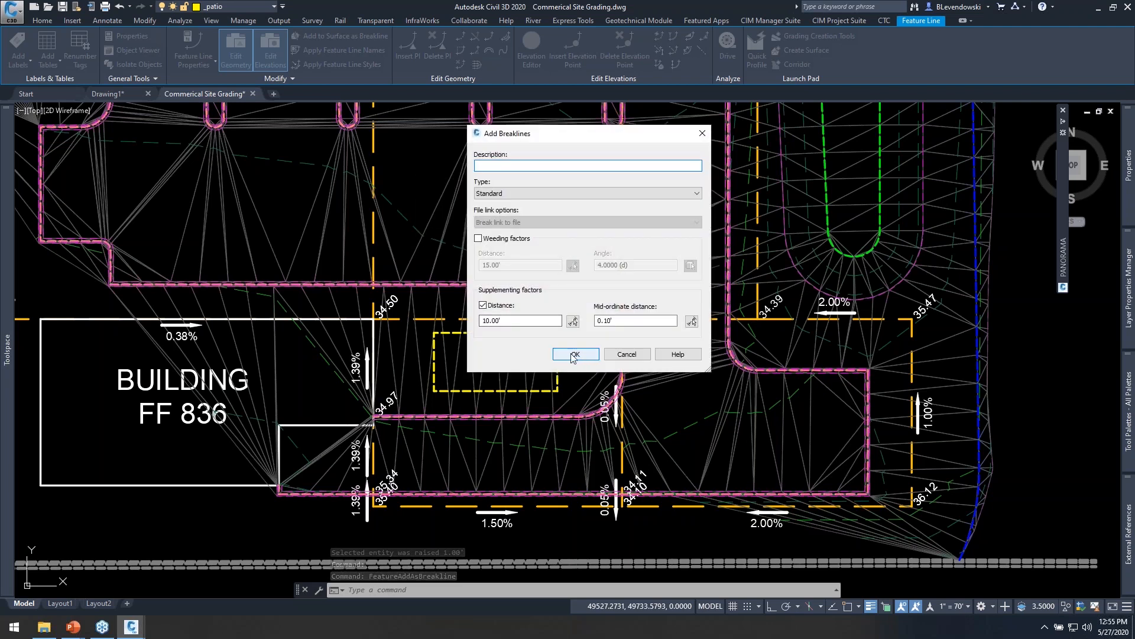
pyautogui.click(574, 354)
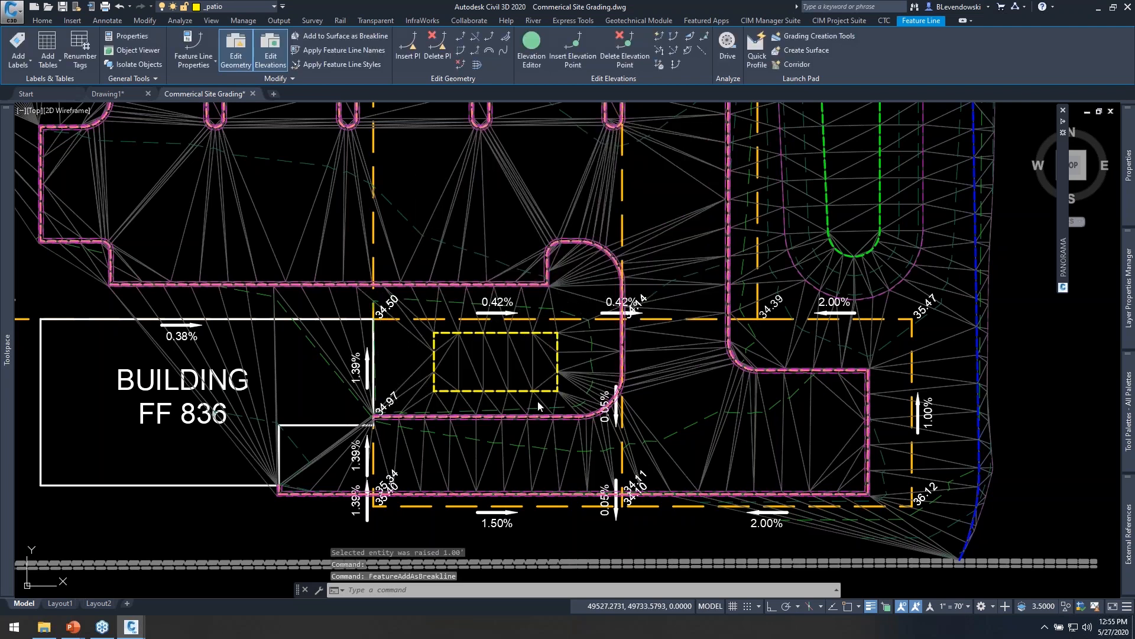
pyautogui.scroll(8, 535, 314)
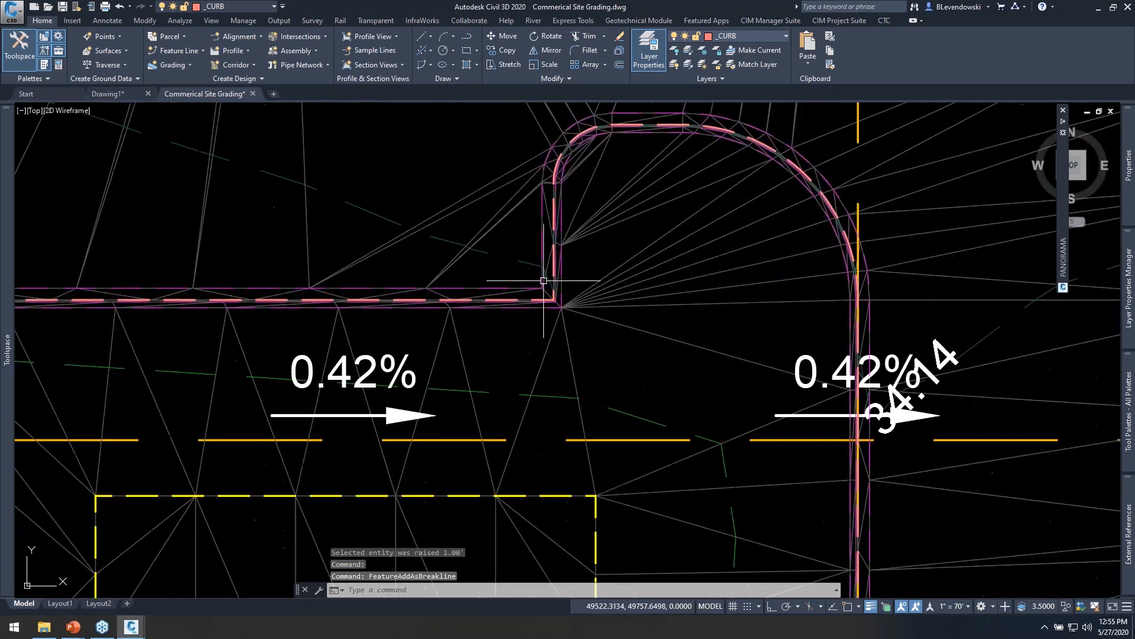
# - Stretch the end corner and rounded return of the curb feature line north of the patio about 13 ft west
pyautogui.scroll(4, 556, 274)
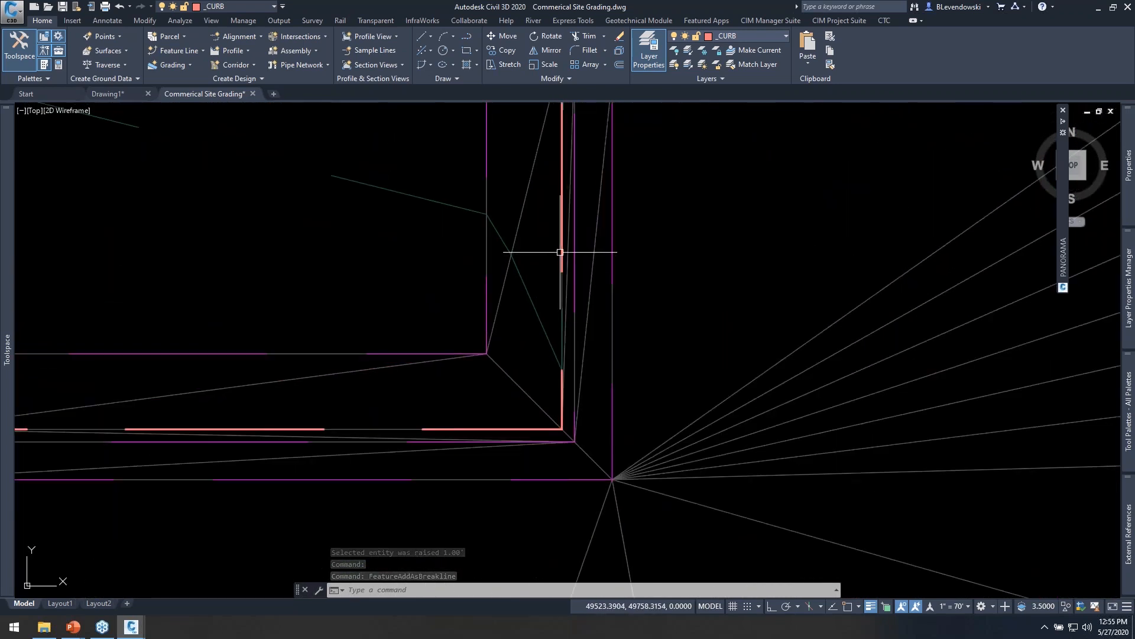
pyautogui.click(560, 251)
pyautogui.scroll(-6, 561, 285)
pyautogui.scroll(-1, 567, 330)
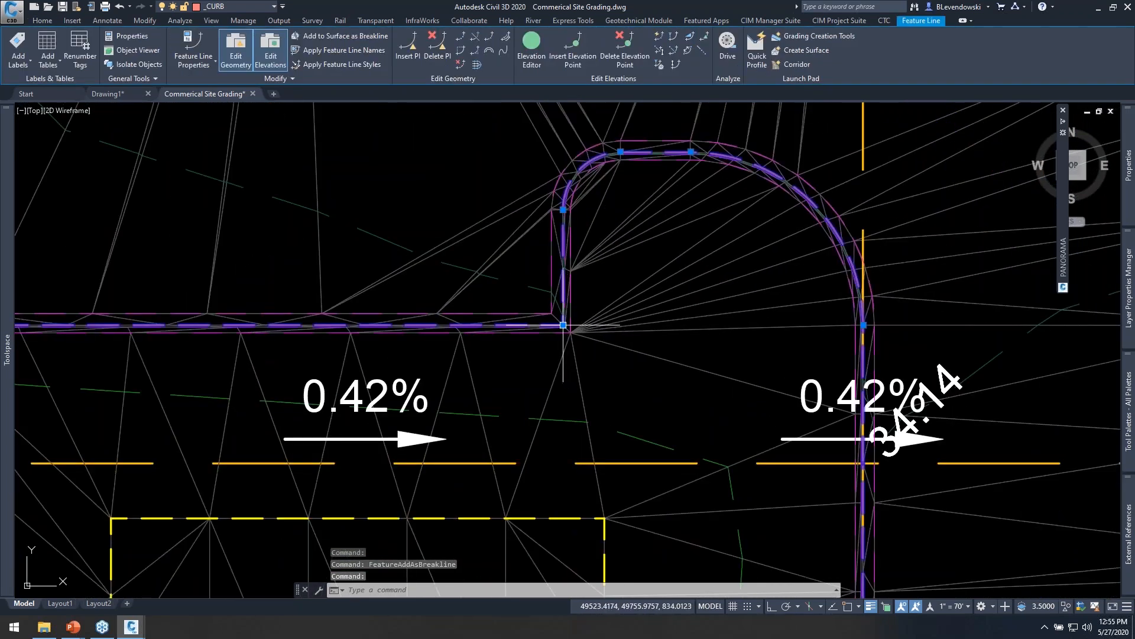
pyautogui.keyDown('shift'); pyautogui.click(563, 324); pyautogui.keyUp('shift')
pyautogui.keyDown('shift'); pyautogui.click(563, 210); pyautogui.keyUp('shift')
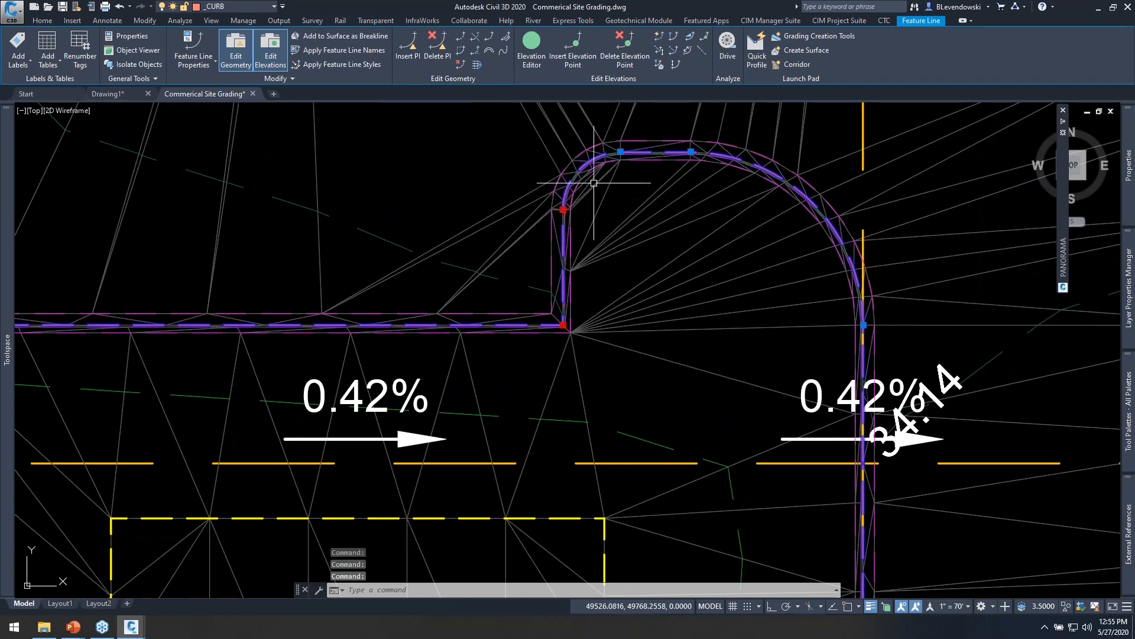
pyautogui.keyDown('shift'); pyautogui.click(620, 152); pyautogui.keyUp('shift')
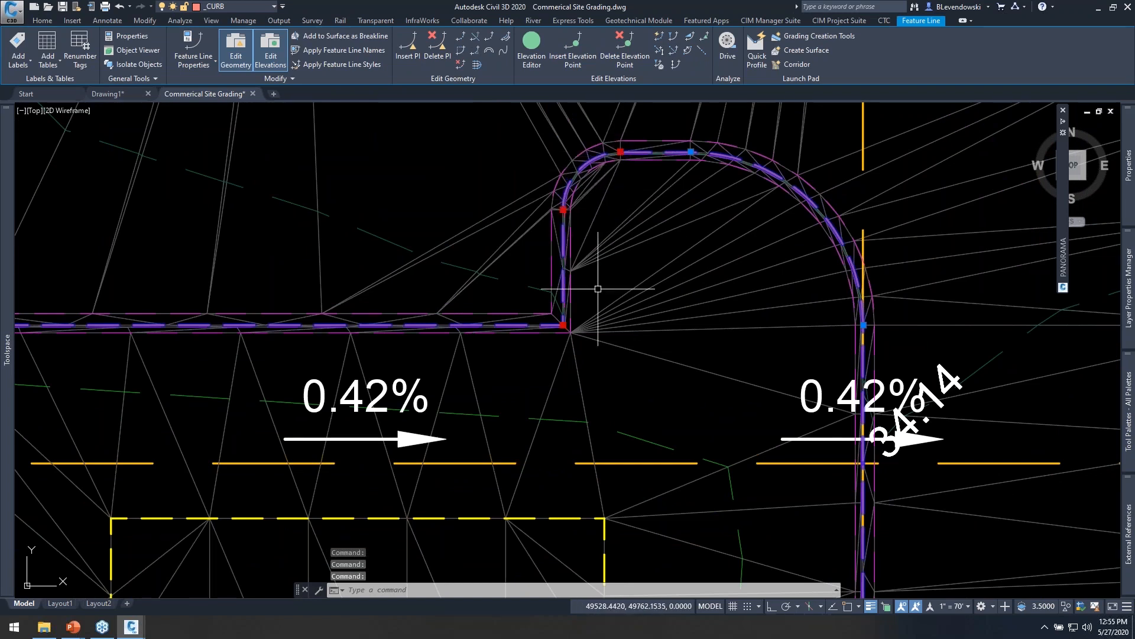
pyautogui.click(563, 324)
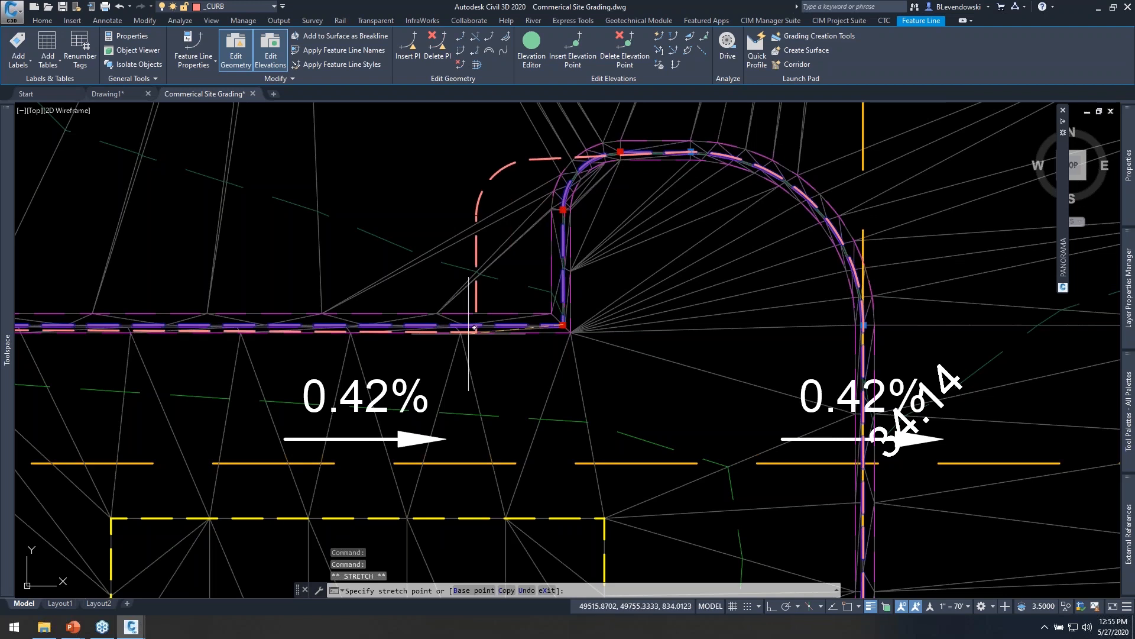
pyautogui.press('shift')
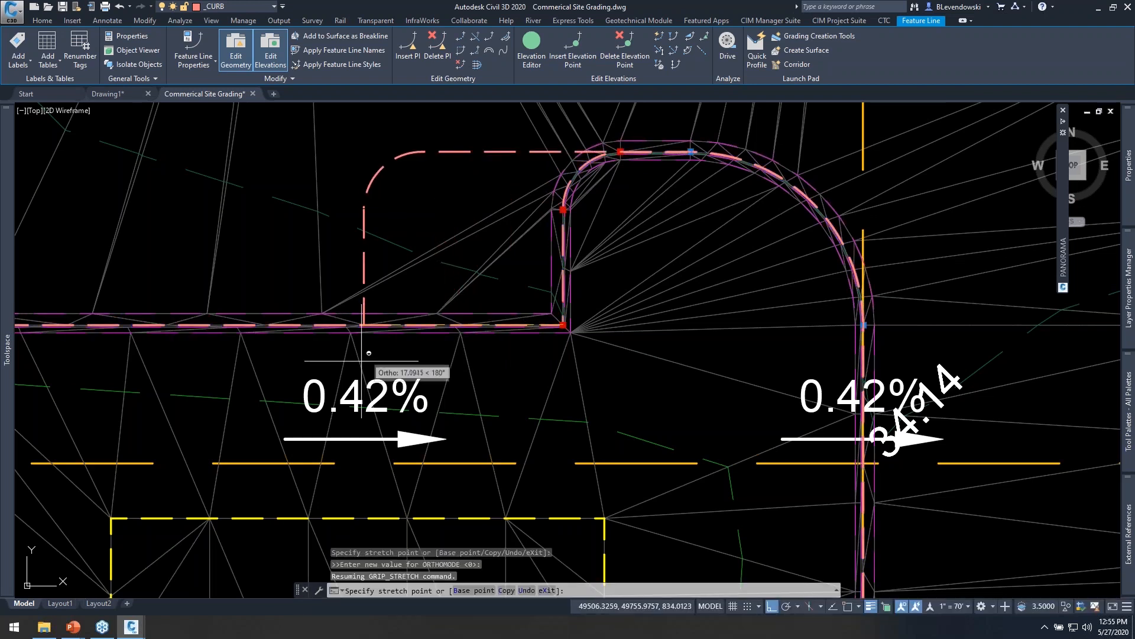
pyautogui.click(414, 348)
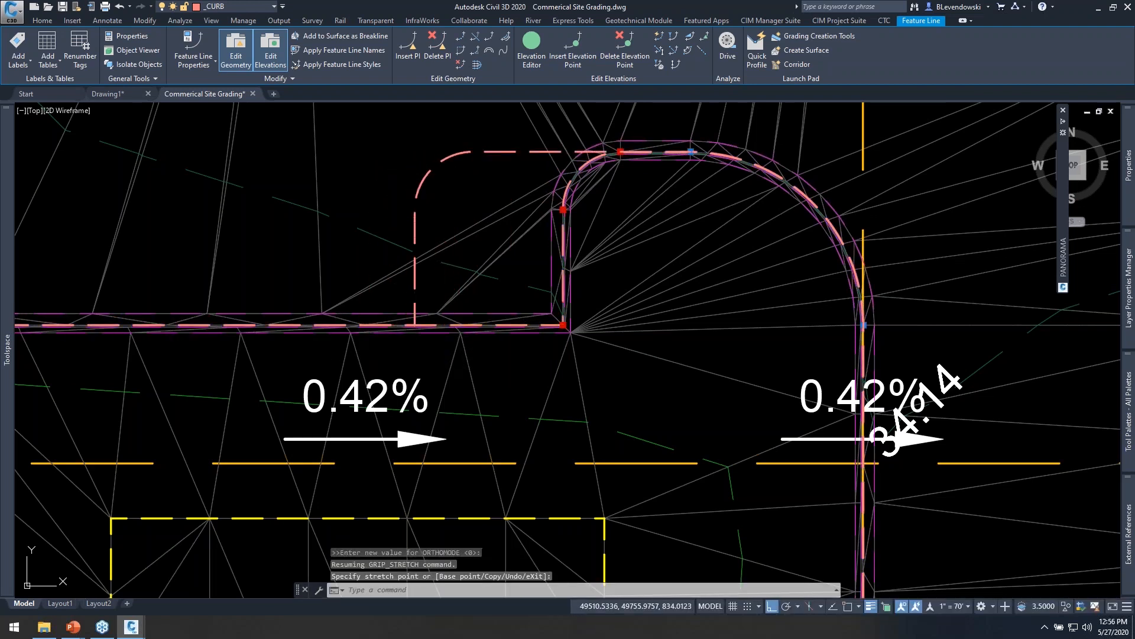
pyautogui.scroll(-2, 516, 261)
pyautogui.press('Escape')
pyautogui.press('Escape')
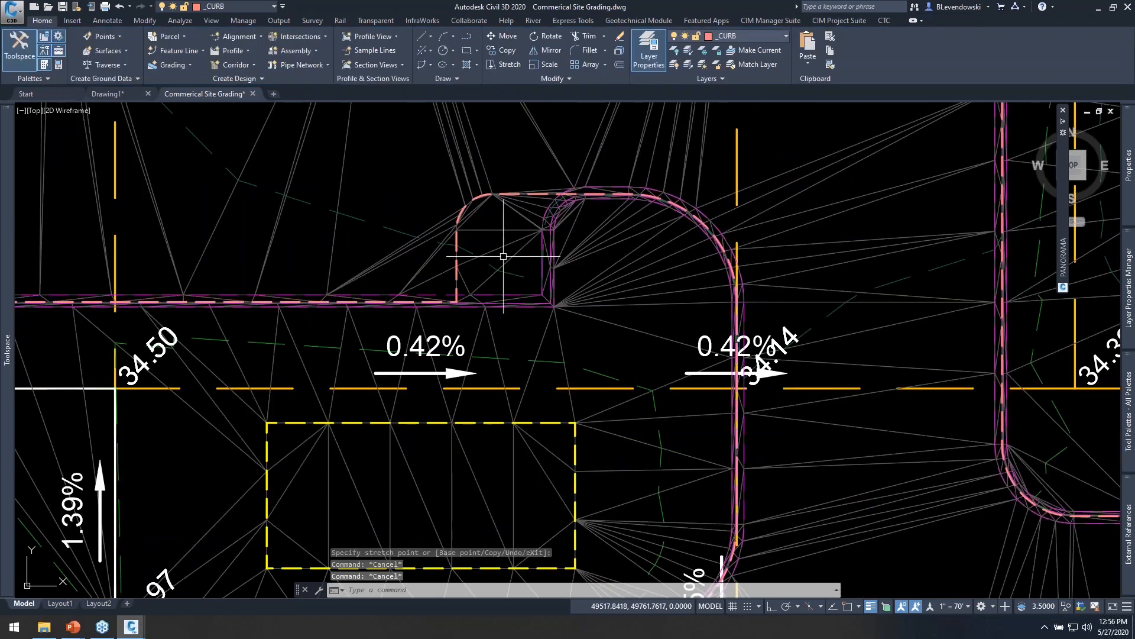
# - Rerun the curb family in Auto Grader on the FG surface to rebuild the curb offsets
pyautogui.click(828, 22)
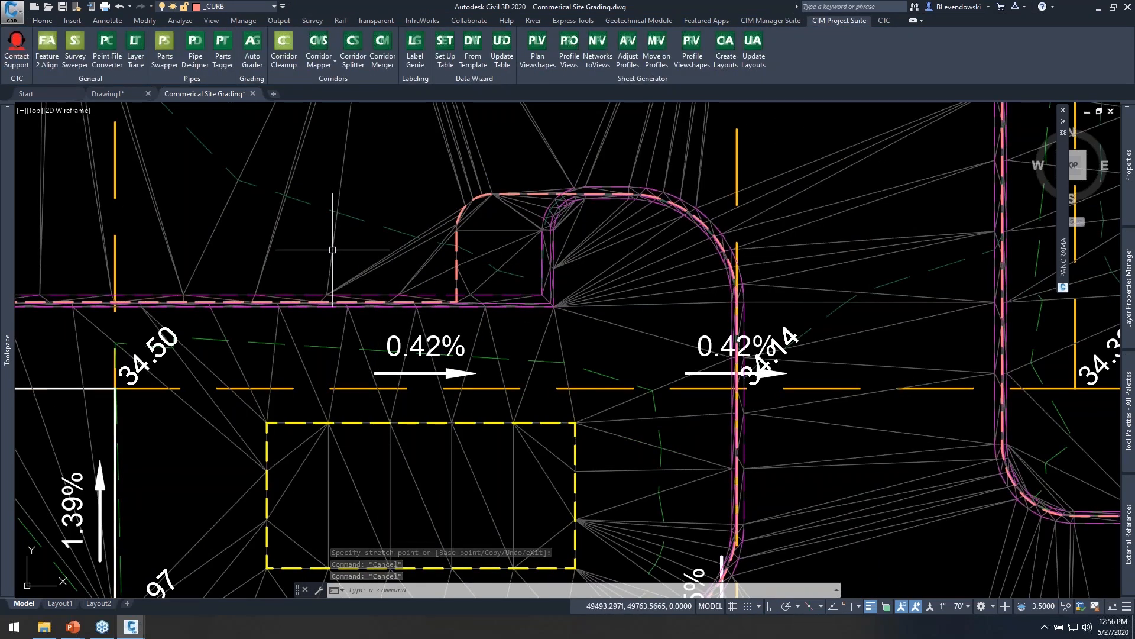
pyautogui.moveTo(516, 425)
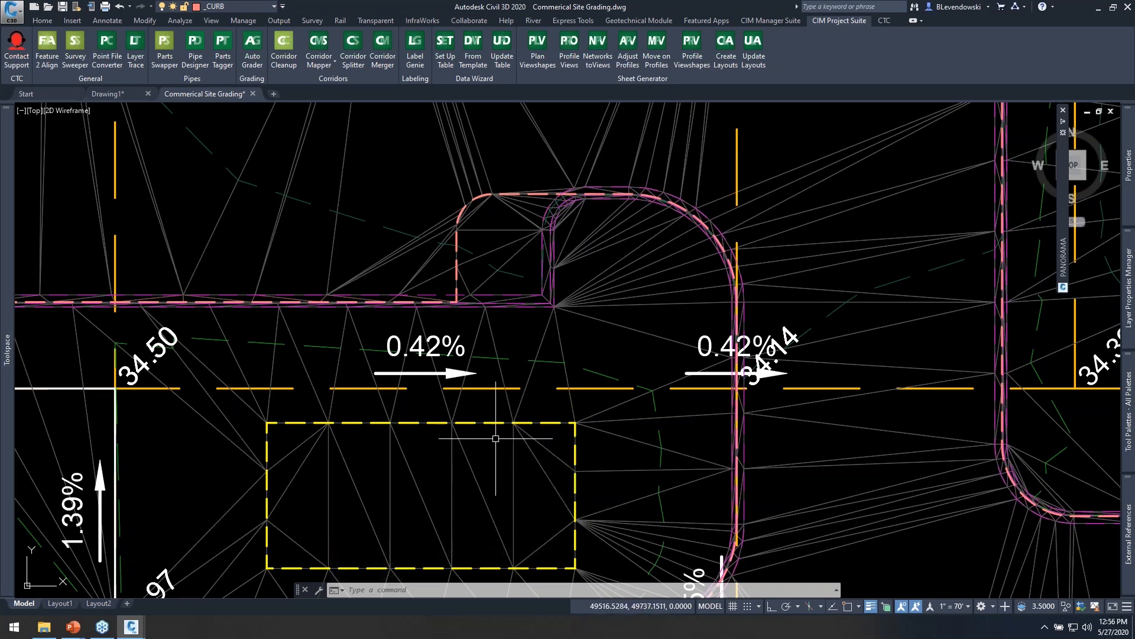
pyautogui.moveTo(445, 402); pyautogui.dragTo(432, 382, button='middle')
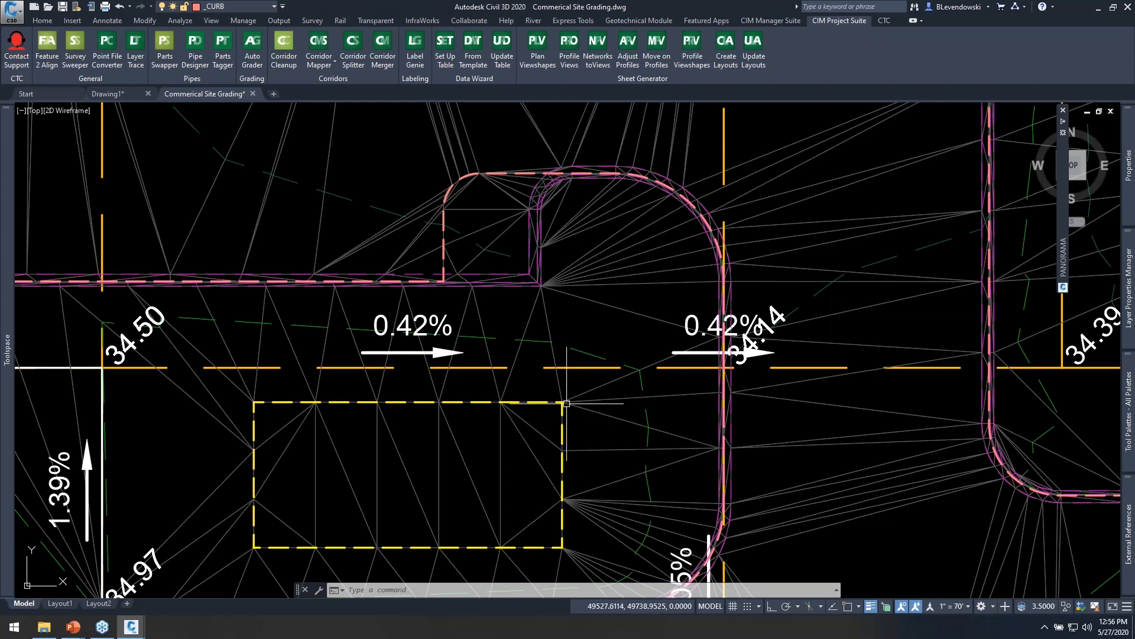
pyautogui.moveTo(485, 286); pyautogui.dragTo(508, 323, button='middle')
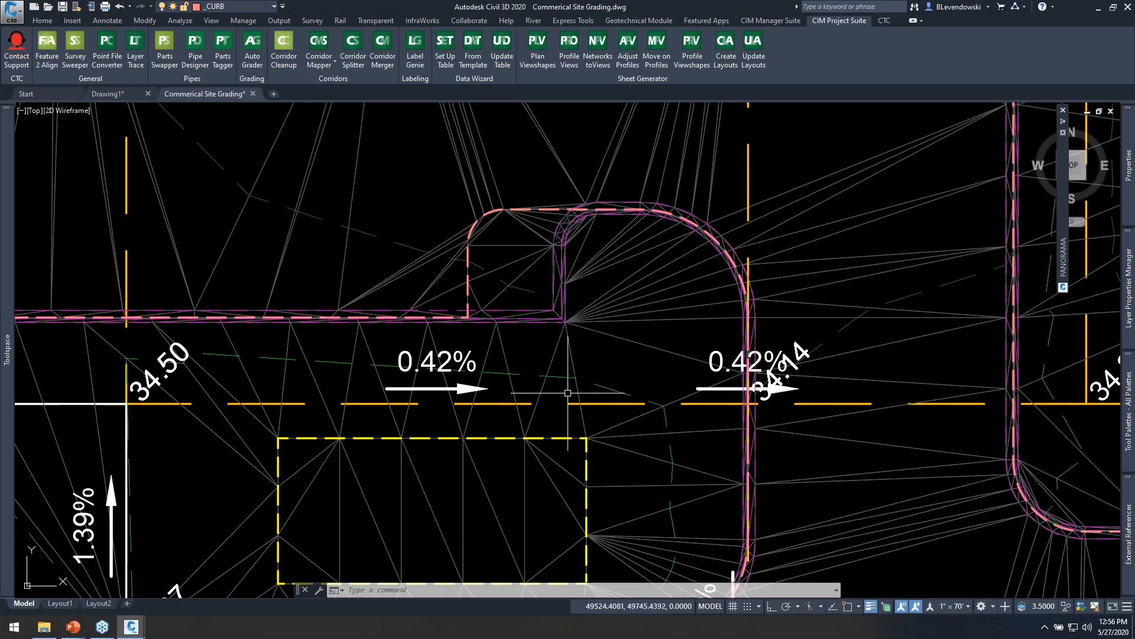
pyautogui.moveTo(556, 399); pyautogui.dragTo(546, 367, button='middle')
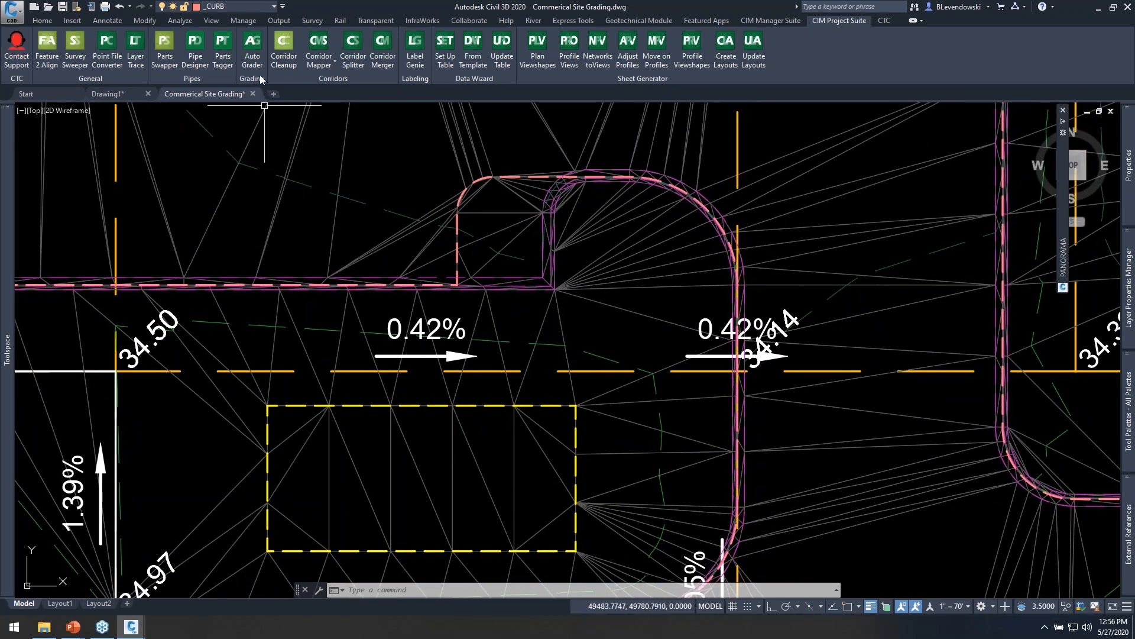
pyautogui.click(252, 46)
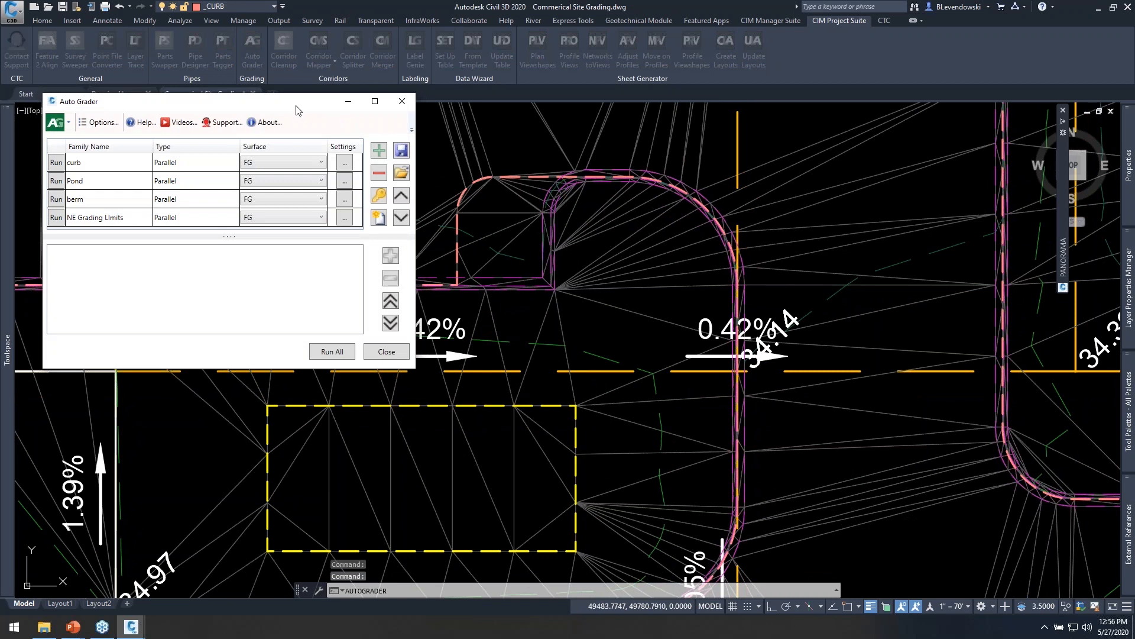
pyautogui.moveTo(296, 106); pyautogui.dragTo(271, 65)
pyautogui.click(32, 121)
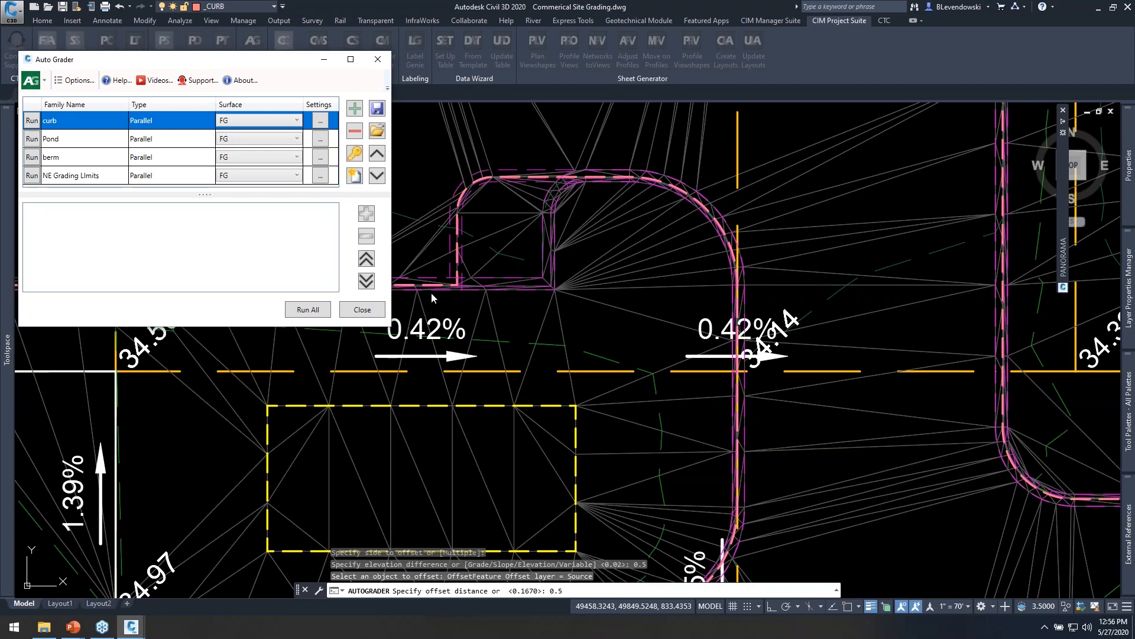
pyautogui.click(362, 310)
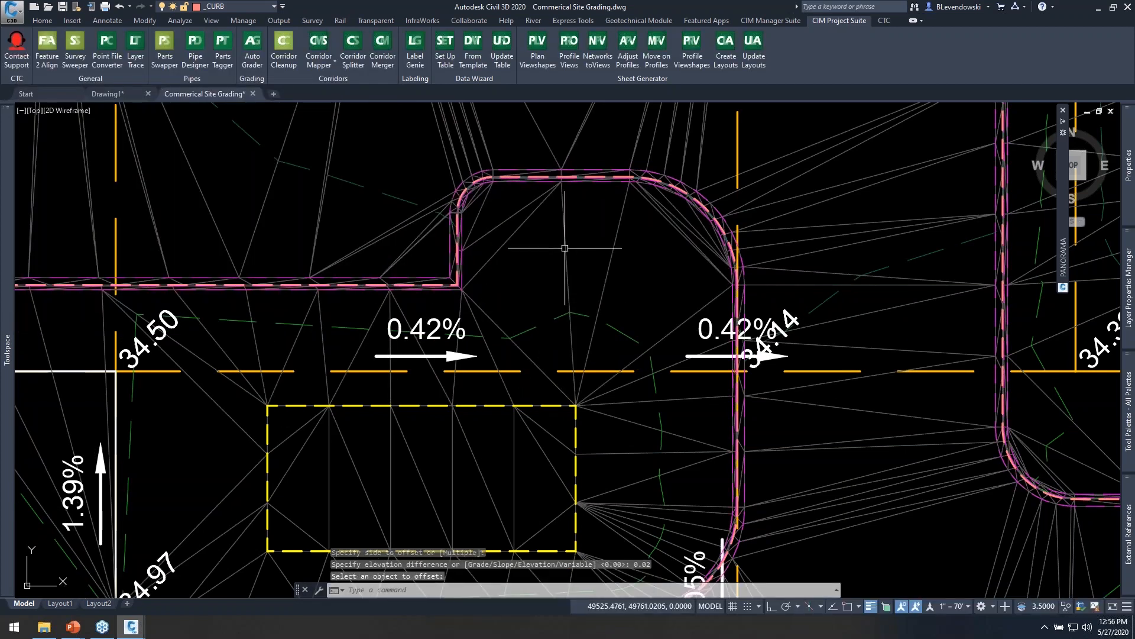
# - Add the adjoining south and west road curb lines and the building outline to FG as standard breaklines, supplementing distance 10.00', mid-ordinate 0.10'
pyautogui.scroll(-6, 559, 242)
pyautogui.scroll(3, 578, 413)
pyautogui.moveTo(668, 414); pyautogui.dragTo(502, 410, button='middle')
pyautogui.press('Escape')
pyautogui.press('Escape')
pyautogui.scroll(6, 666, 428)
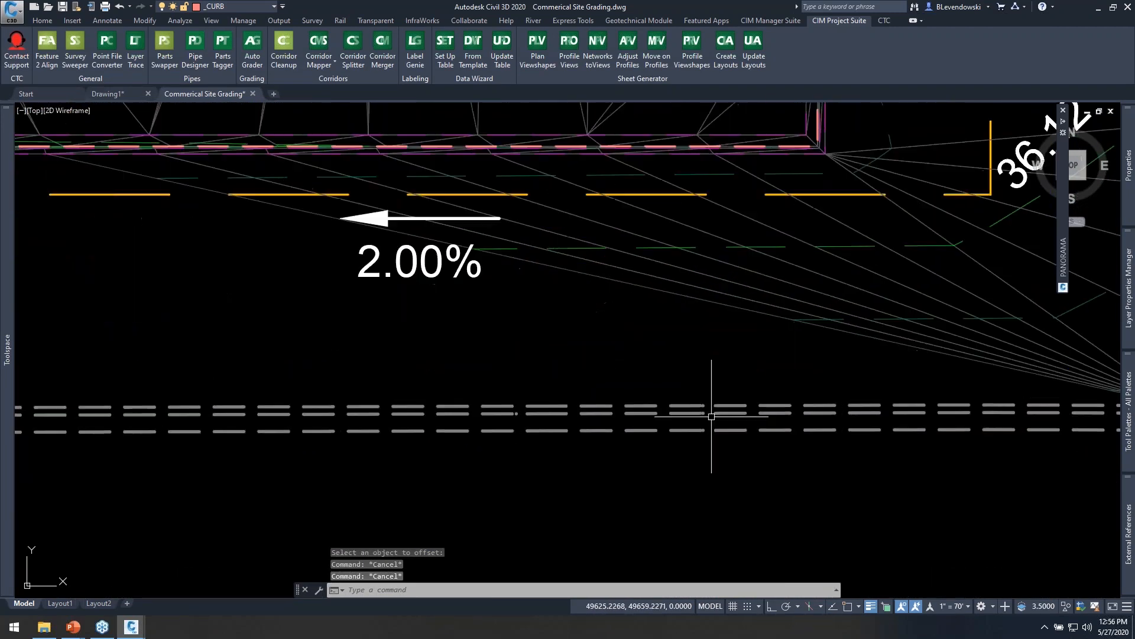
pyautogui.click(732, 401)
pyautogui.scroll(-4, 732, 400)
pyautogui.scroll(3, 645, 405)
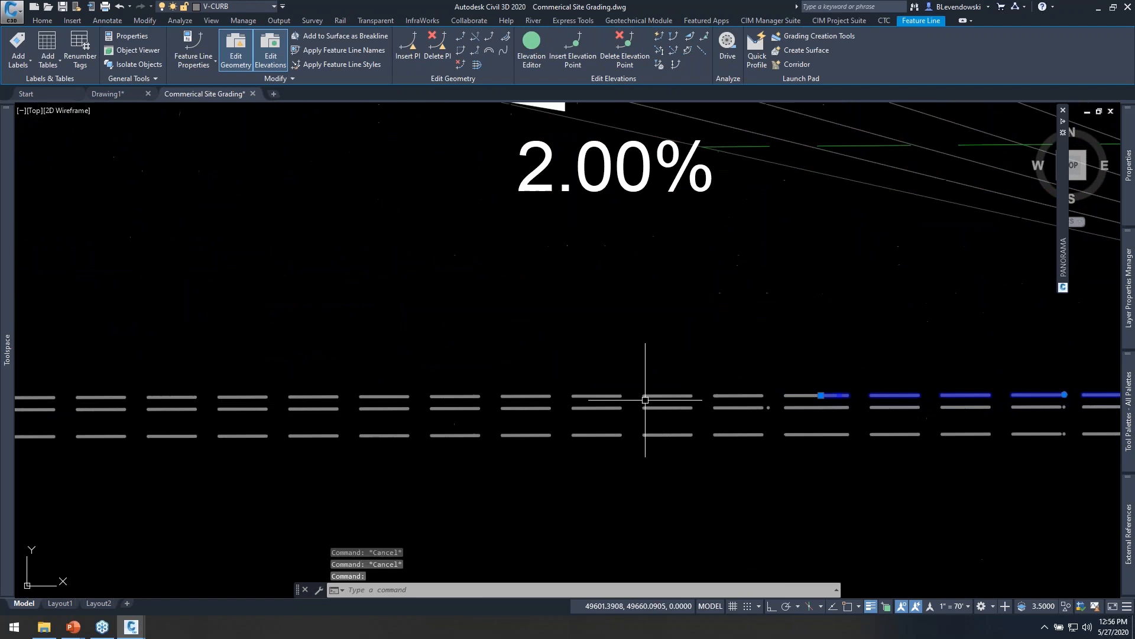
pyautogui.click(654, 398)
pyautogui.scroll(-5, 653, 398)
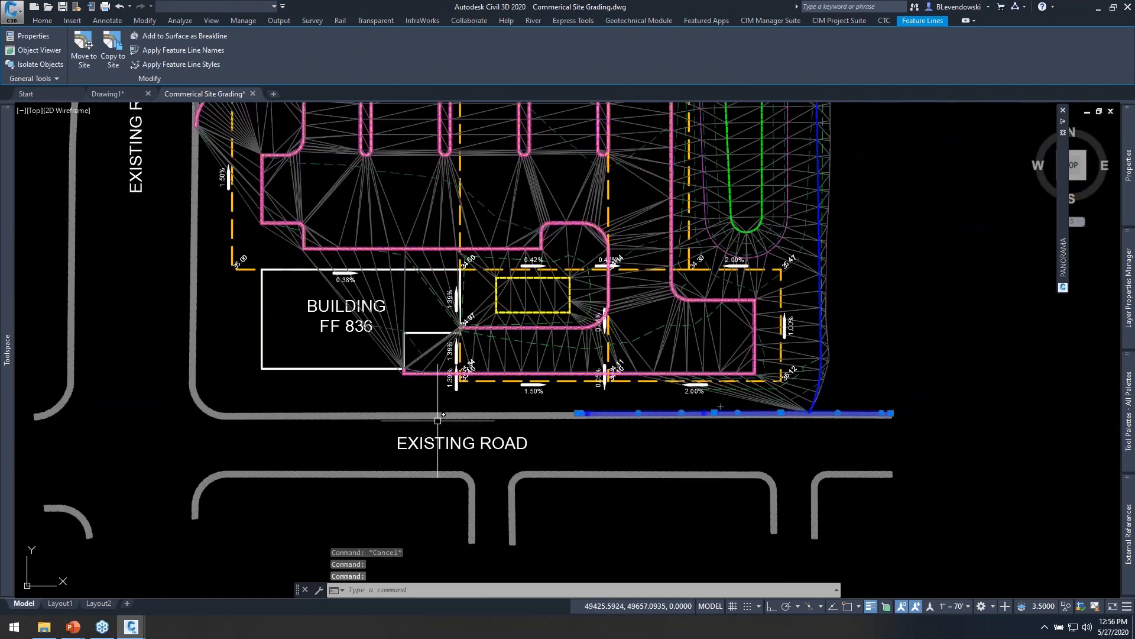
pyautogui.scroll(4, 520, 413)
pyautogui.scroll(3, 516, 411)
pyautogui.click(515, 408)
pyautogui.scroll(-6, 515, 409)
pyautogui.scroll(-2, 587, 439)
pyautogui.scroll(6, 465, 401)
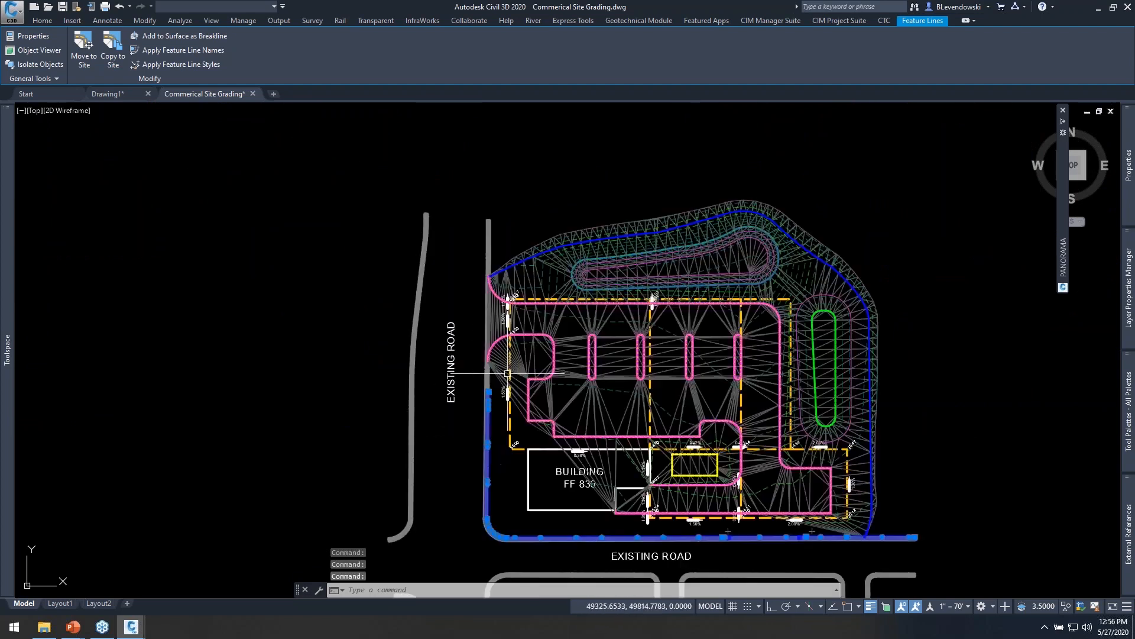
pyautogui.scroll(-2, 467, 385)
pyautogui.moveTo(525, 387); pyautogui.dragTo(384, 214, button='middle')
pyautogui.scroll(1, 414, 318)
pyautogui.click(403, 311)
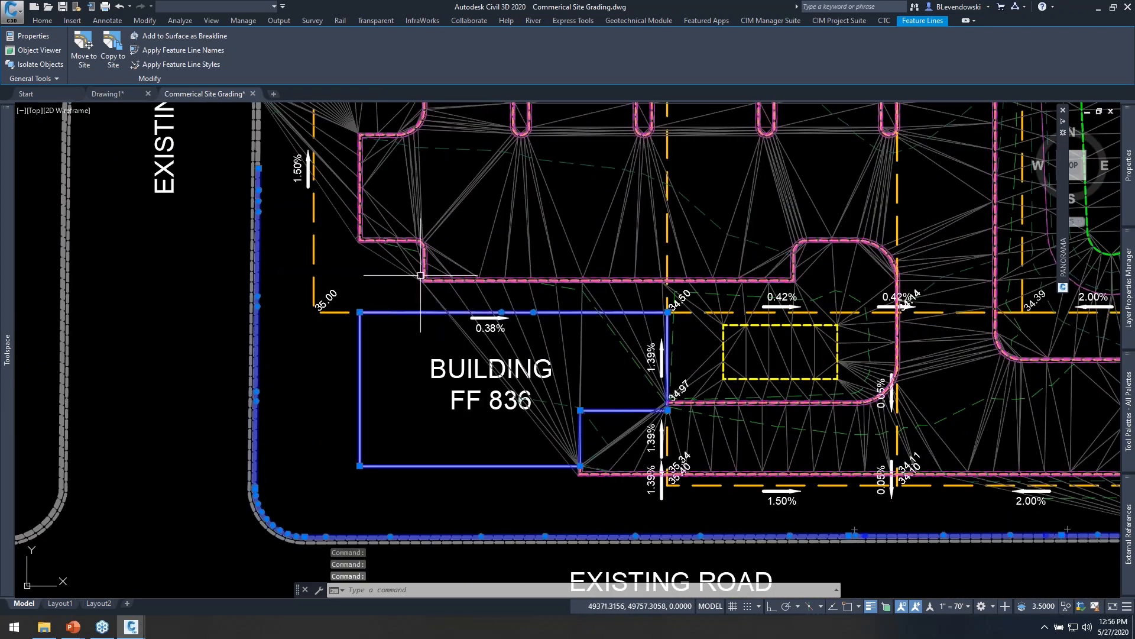
pyautogui.rightClick(400, 268)
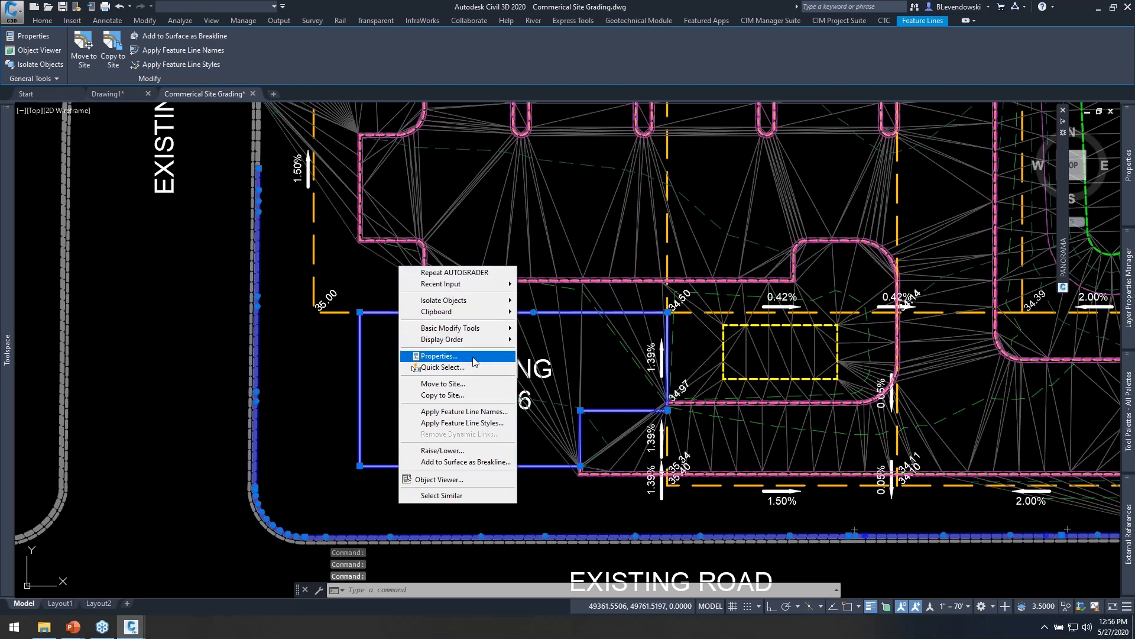
pyautogui.click(447, 461)
pyautogui.click(504, 236)
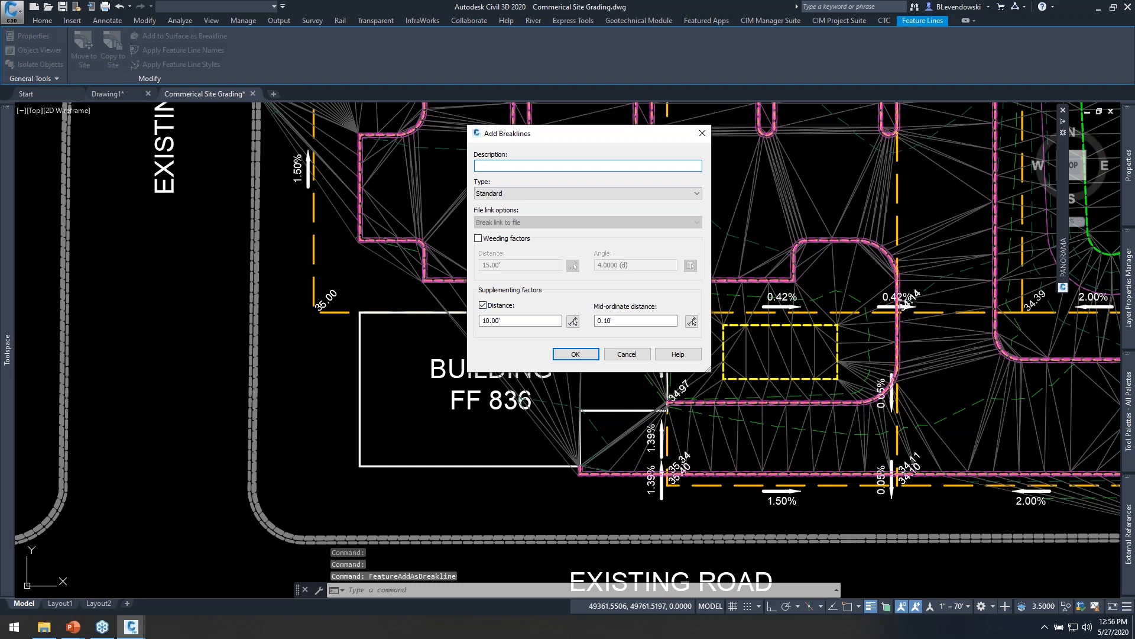
pyautogui.click(574, 357)
pyautogui.moveTo(518, 340); pyautogui.dragTo(431, 322, button='middle')
pyautogui.press('Escape')
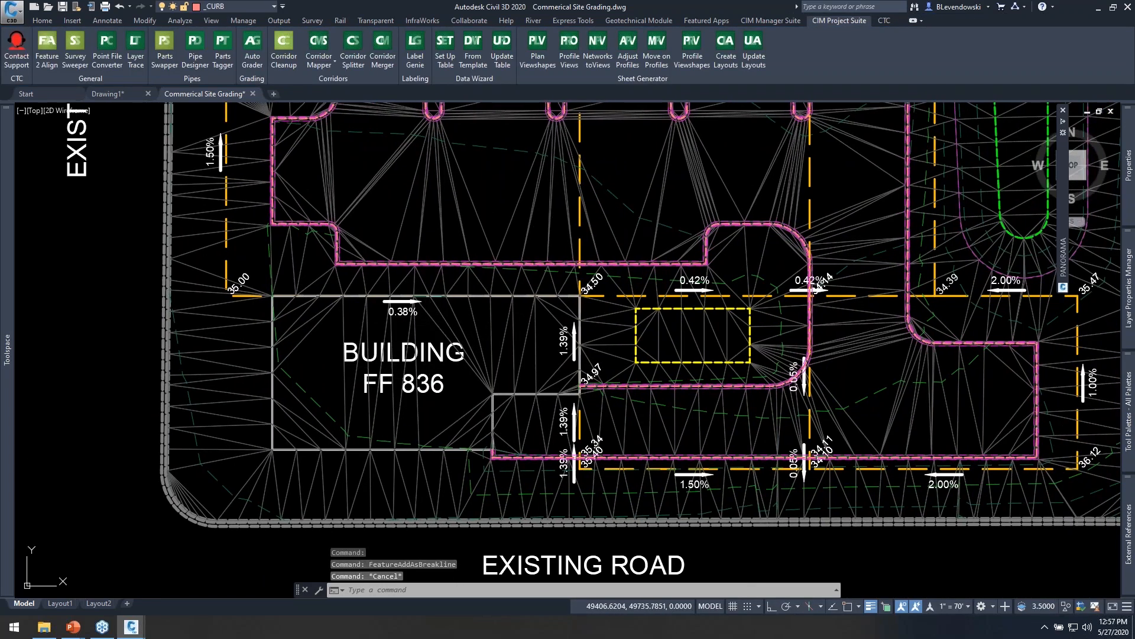
# - Try to add a non-destructive Hide boundary to the FG surface by window-selecting the building's north edge
pyautogui.click(431, 265)
pyautogui.click(237, 67)
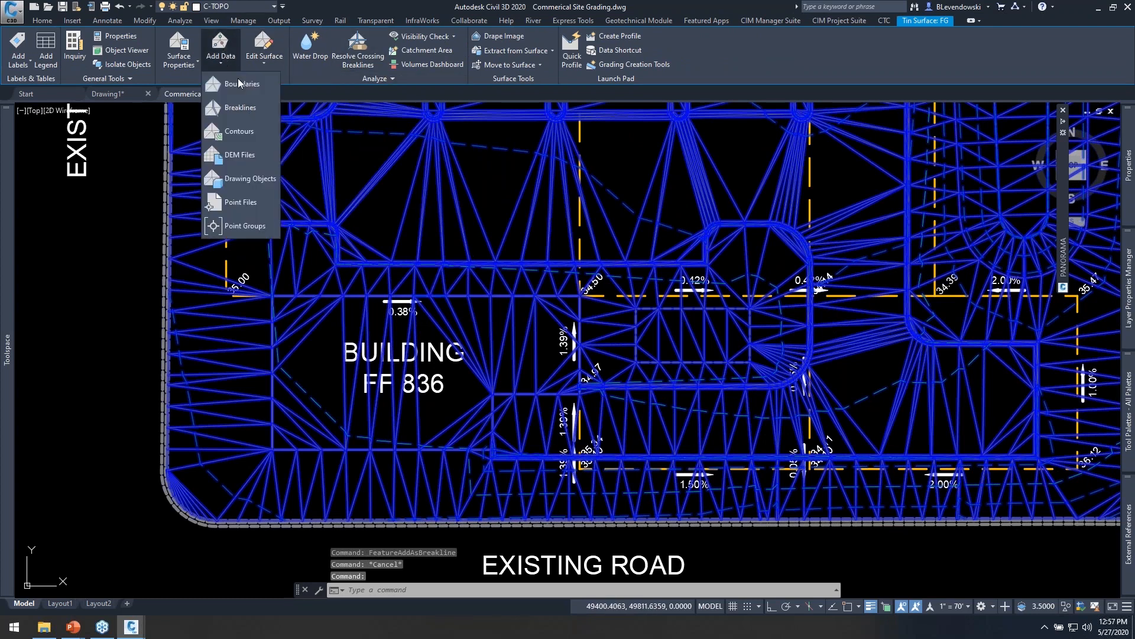
pyautogui.click(245, 84)
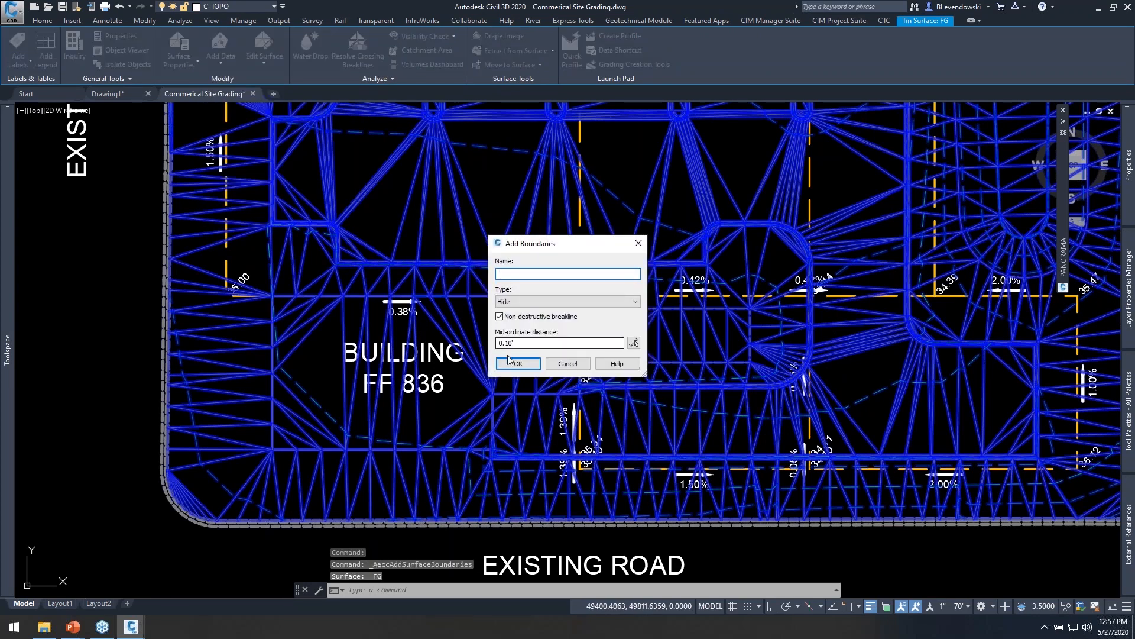
pyautogui.click(518, 364)
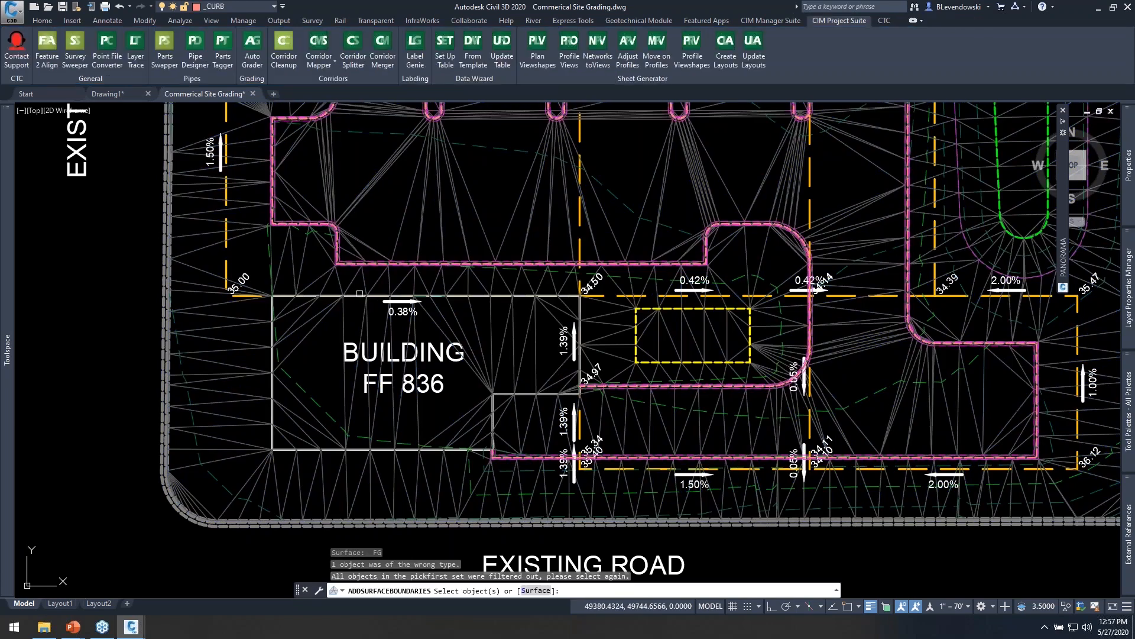
pyautogui.click(355, 293)
pyautogui.click(353, 299)
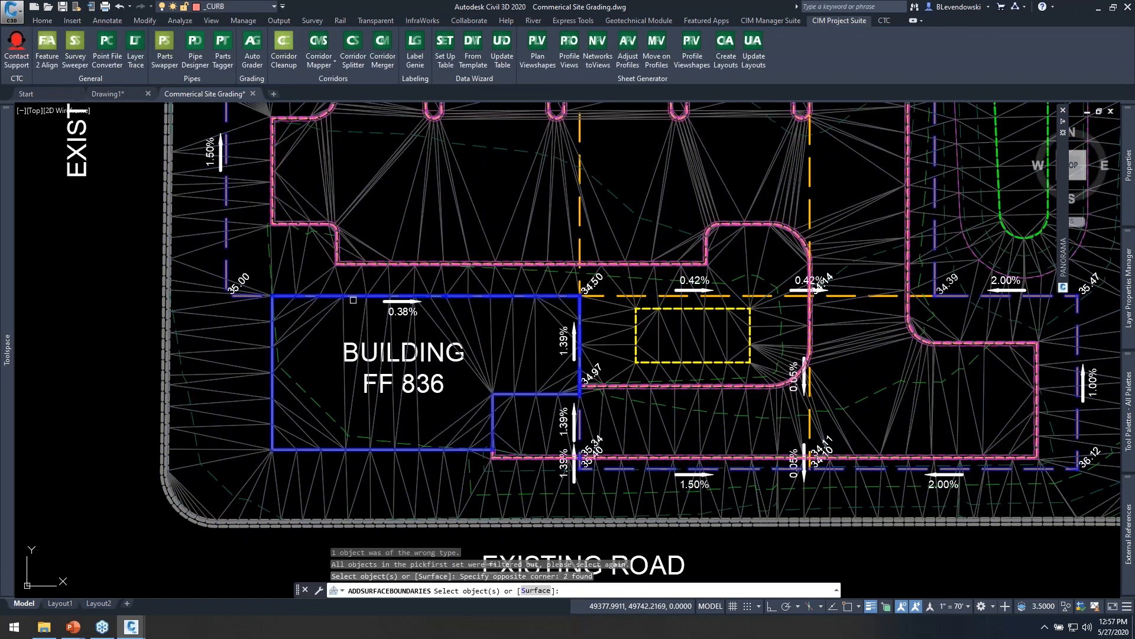
pyautogui.press('Return')
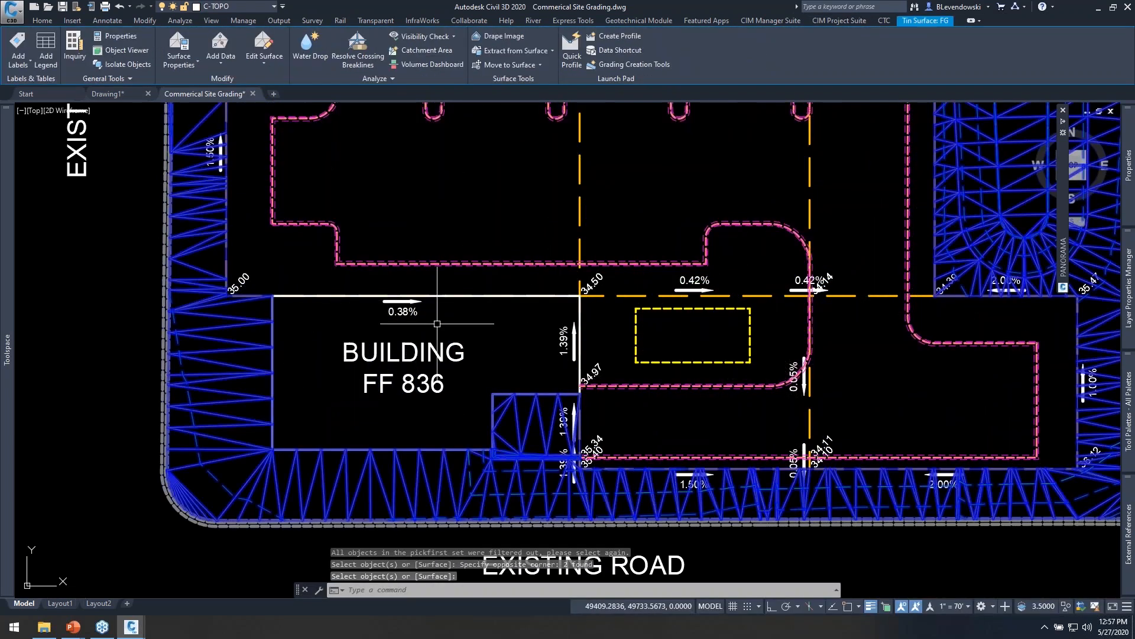
pyautogui.click(120, 6)
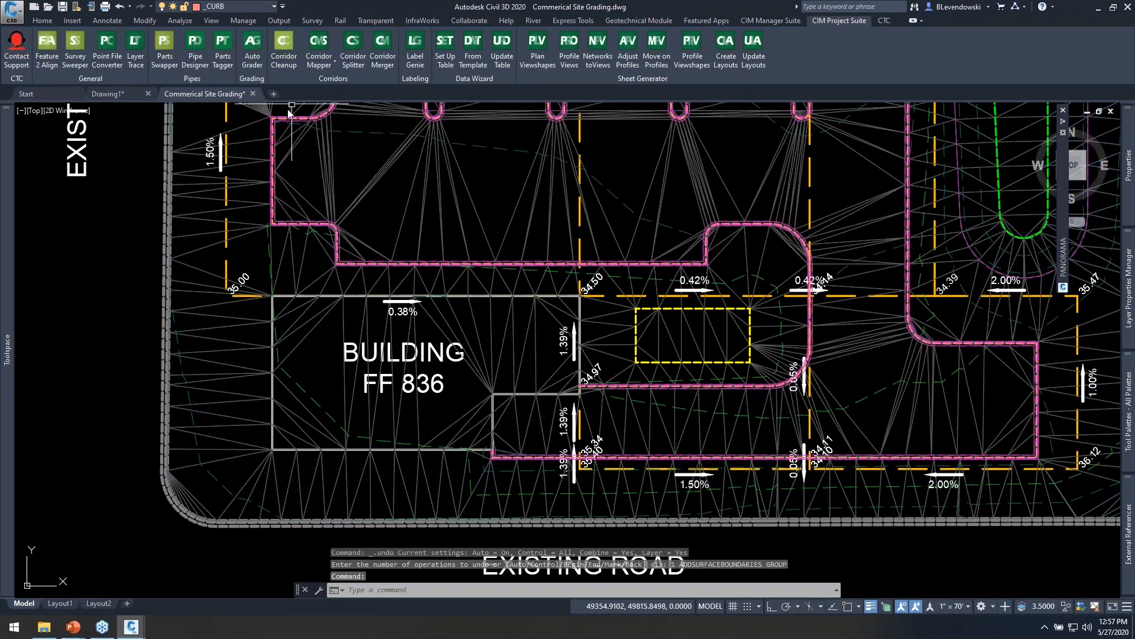
# - Add a non-destructive Hide boundary to the FG surface from the building outline alone, picked along its south edge
pyautogui.click(318, 279)
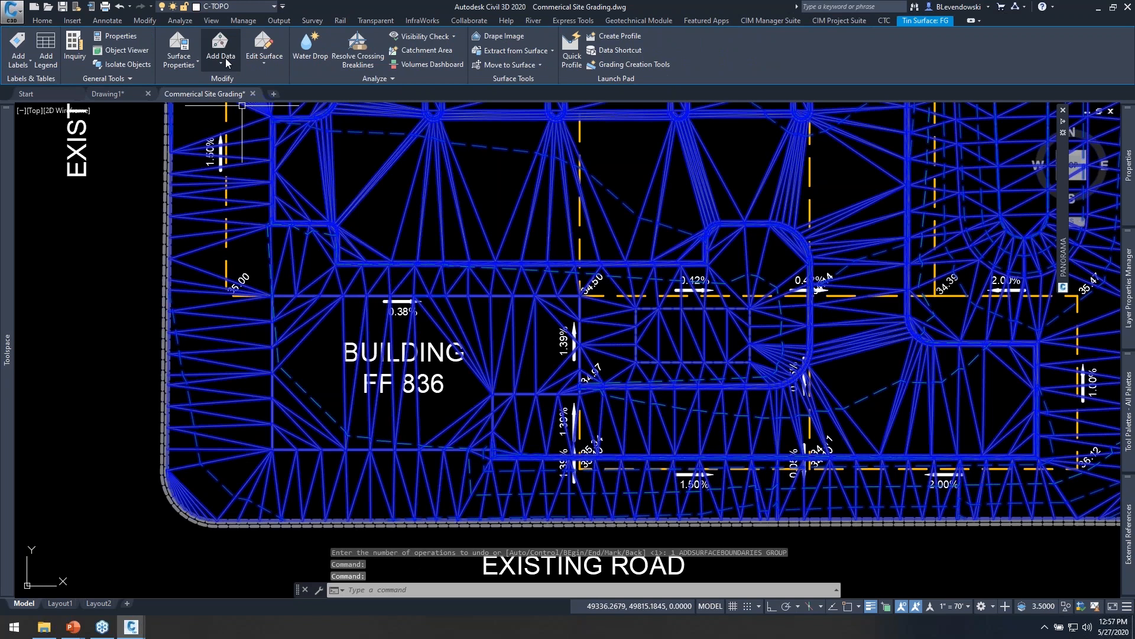
pyautogui.click(224, 59)
pyautogui.click(233, 84)
pyautogui.click(519, 364)
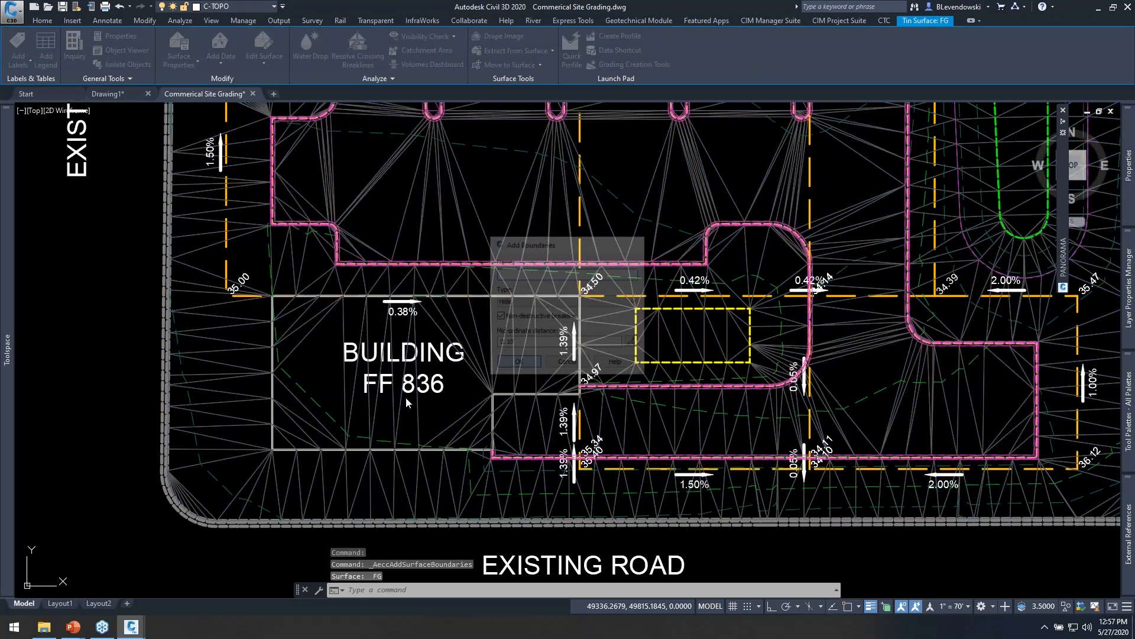
pyautogui.scroll(5, 326, 450)
pyautogui.click(330, 427)
pyautogui.click(325, 446)
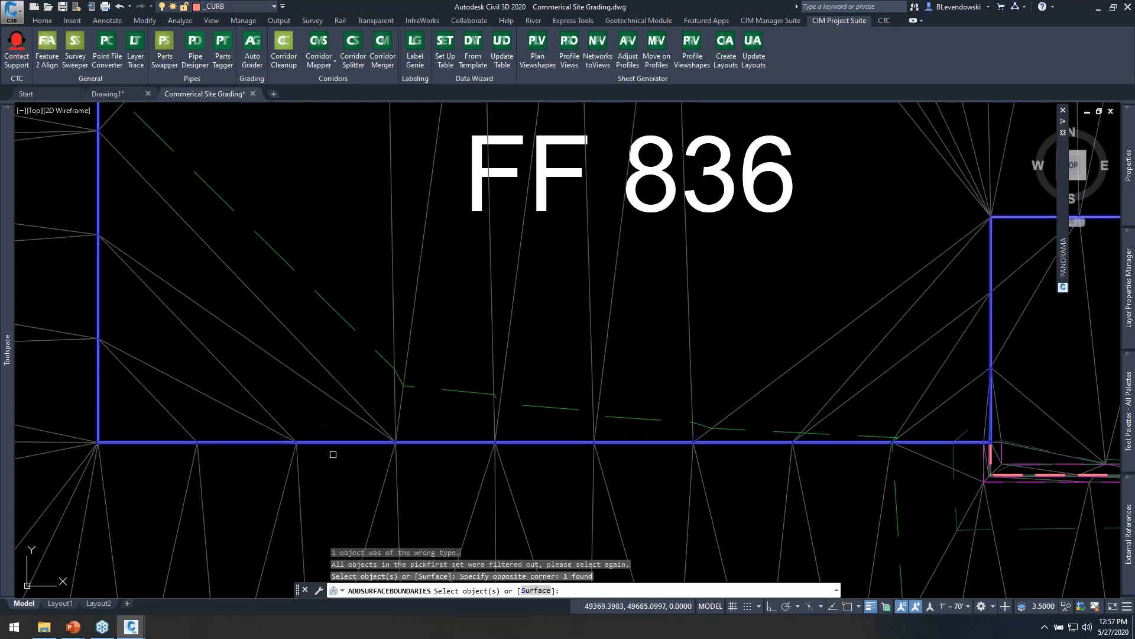
pyautogui.press('Return')
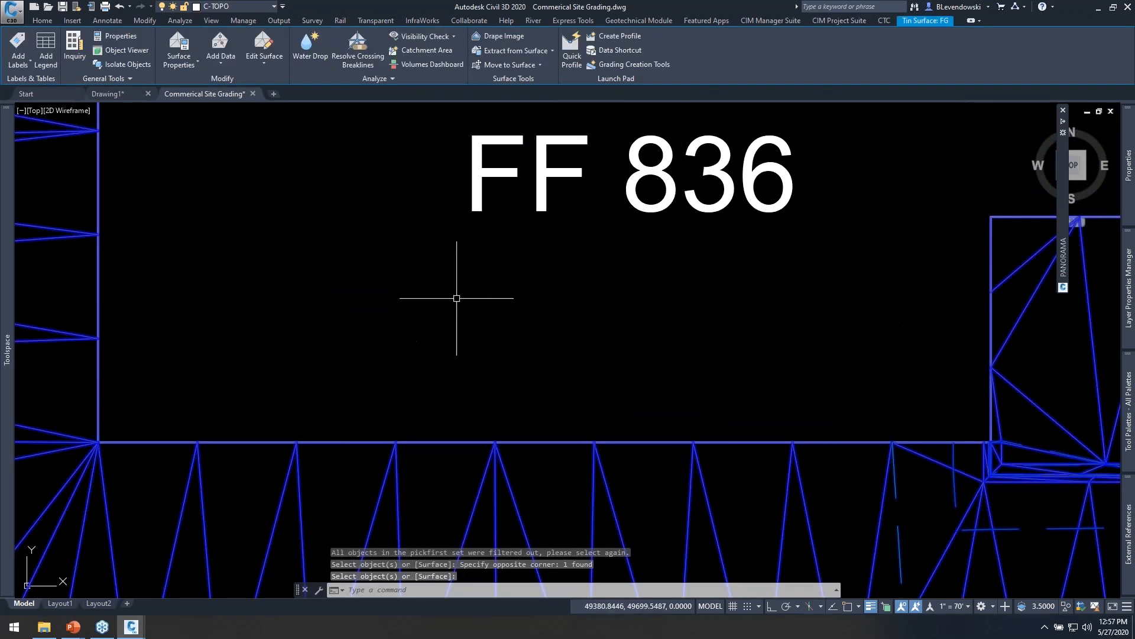
pyautogui.scroll(-5, 464, 321)
pyautogui.moveTo(647, 271); pyautogui.dragTo(502, 359, button='middle')
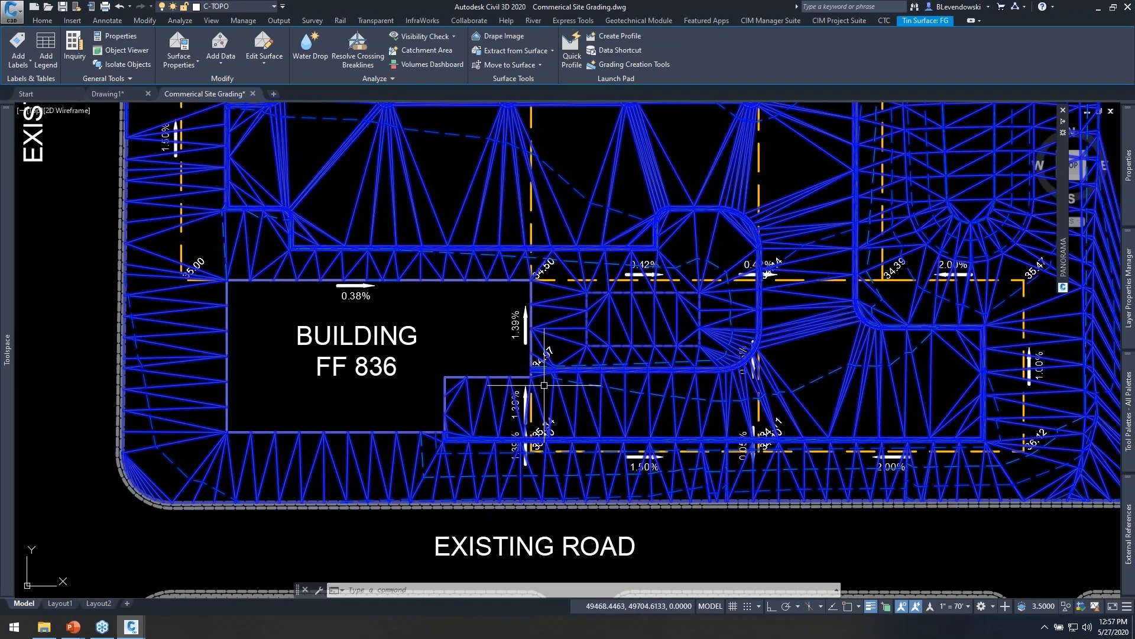
# - Examine the FG surface triangulation around the building and between the blue grading limit line and the site's southeast corner
pyautogui.scroll(-1, 542, 389)
pyautogui.moveTo(590, 264); pyautogui.dragTo(524, 378, button='middle')
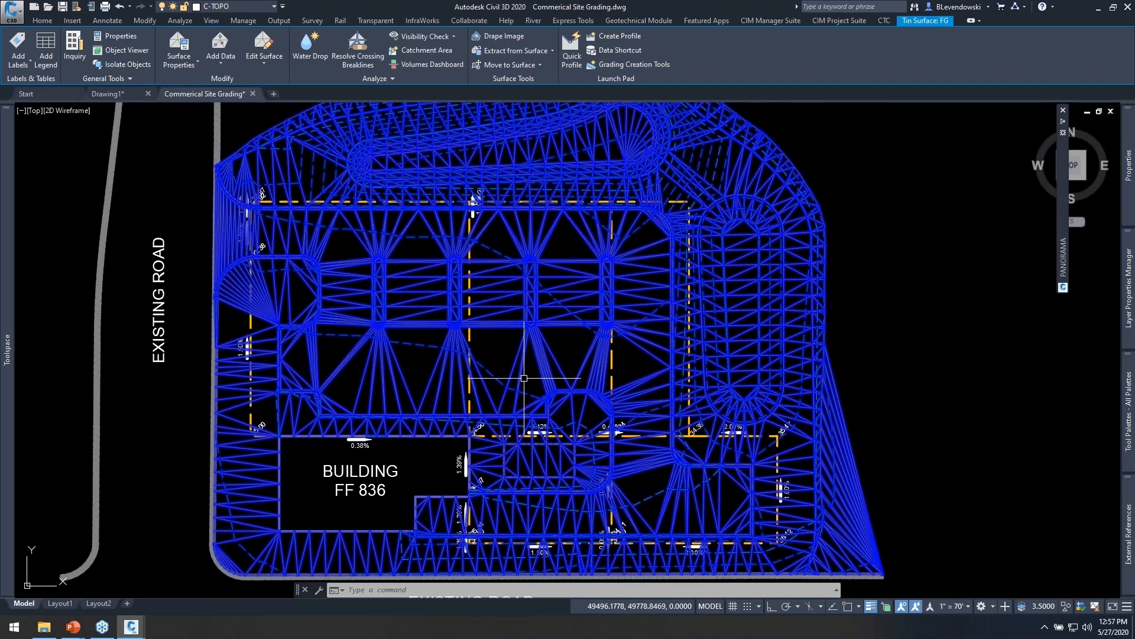
pyautogui.moveTo(625, 272); pyautogui.dragTo(564, 221, button='middle')
pyautogui.moveTo(606, 372); pyautogui.dragTo(537, 326, button='middle')
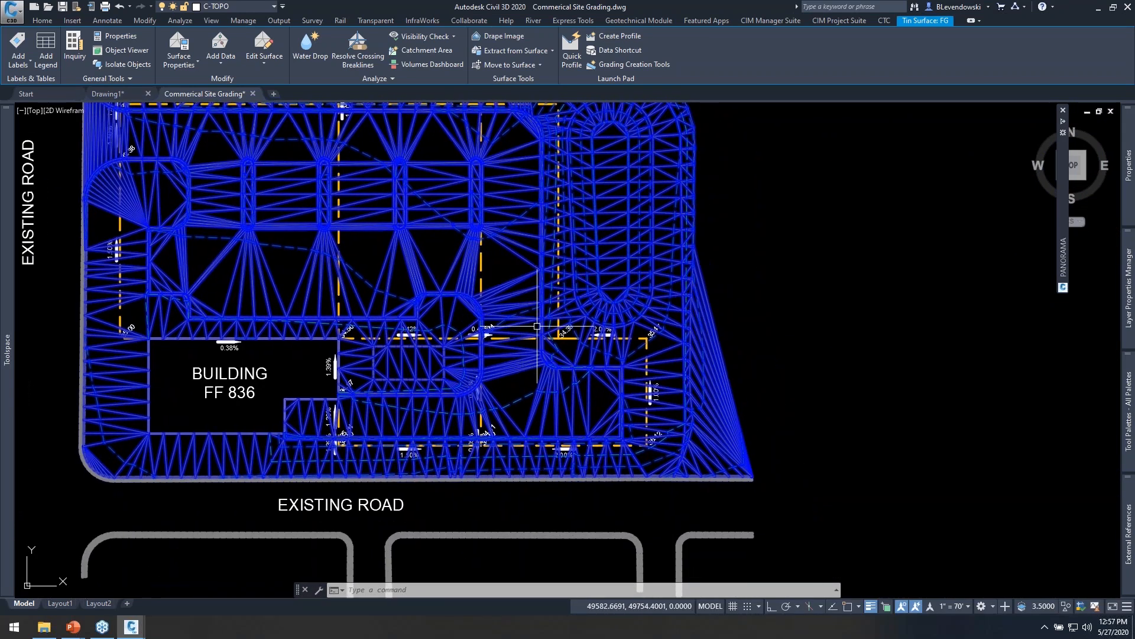
pyautogui.moveTo(735, 354); pyautogui.dragTo(654, 355, button='middle')
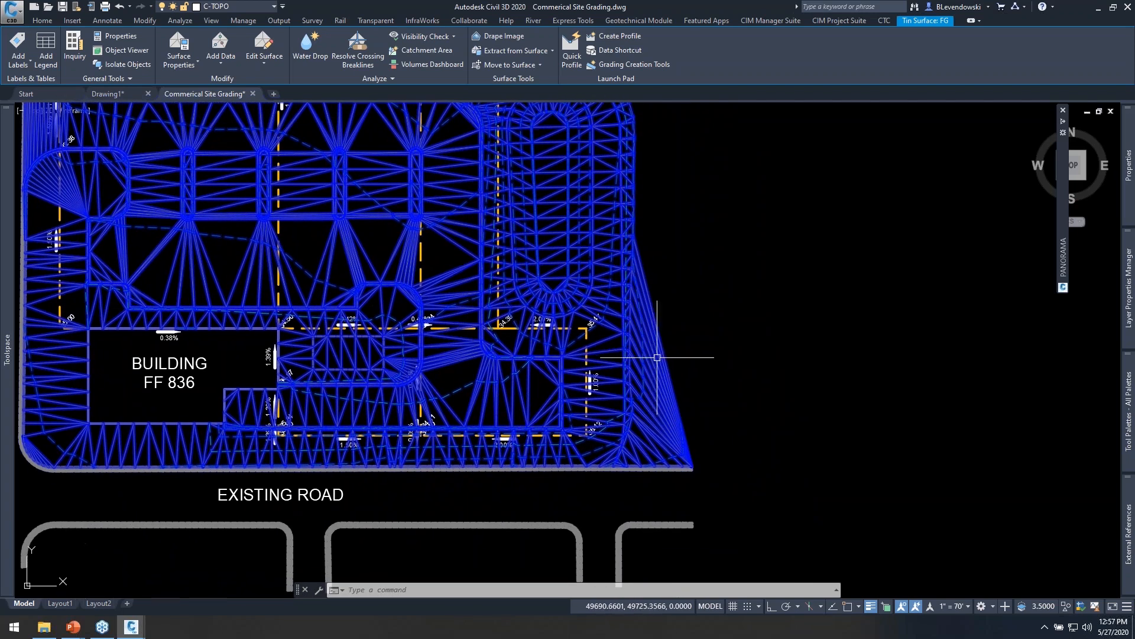
pyautogui.scroll(2, 663, 453)
pyautogui.moveTo(708, 388); pyautogui.dragTo(584, 460, button='middle')
pyautogui.press('Escape')
pyautogui.press('Escape')
pyautogui.moveTo(603, 419); pyautogui.dragTo(625, 358, button='middle')
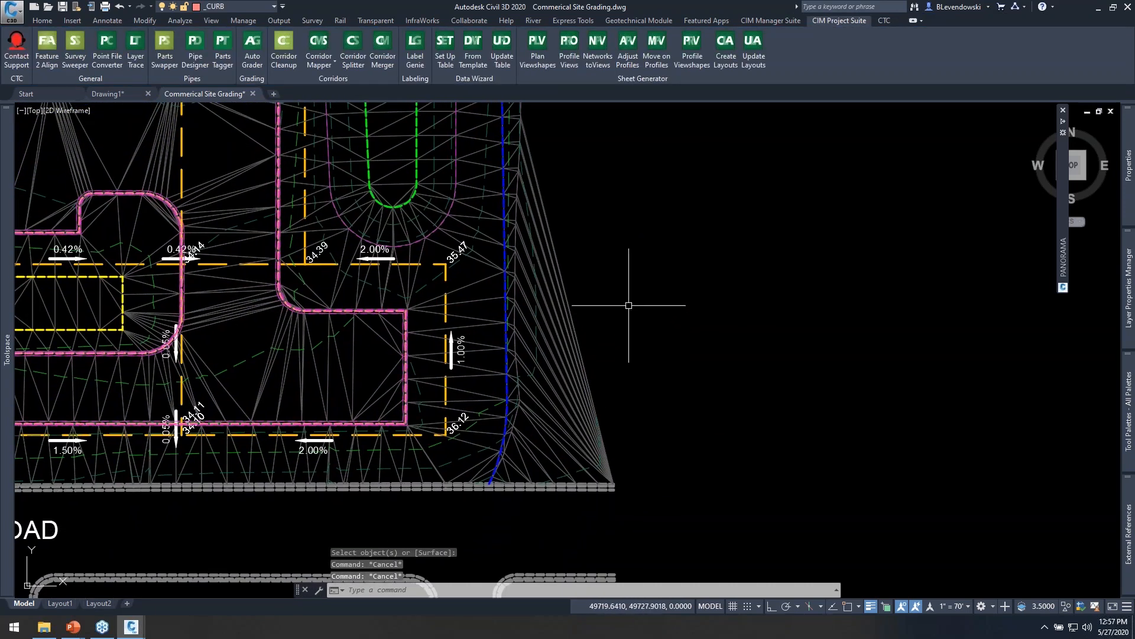
pyautogui.click(615, 309)
pyautogui.click(507, 454)
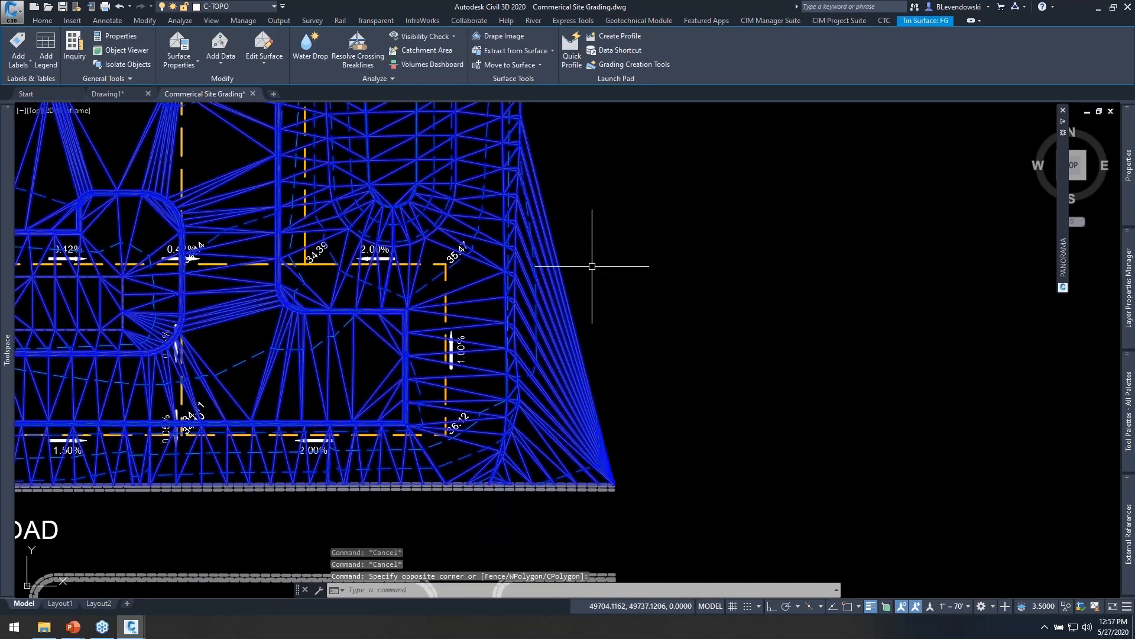
pyautogui.press('Escape')
pyautogui.press('Escape')
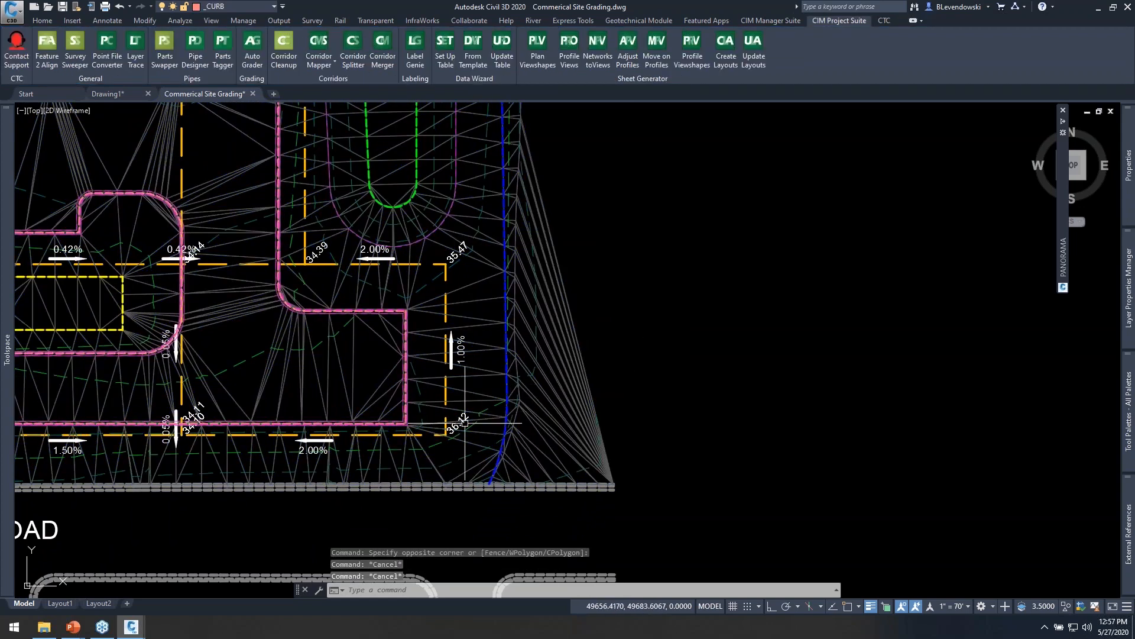
# - Look over the FG surface across the whole site, from the southeast corner to the ponds and west road
pyautogui.moveTo(617, 373); pyautogui.dragTo(664, 374, button='middle')
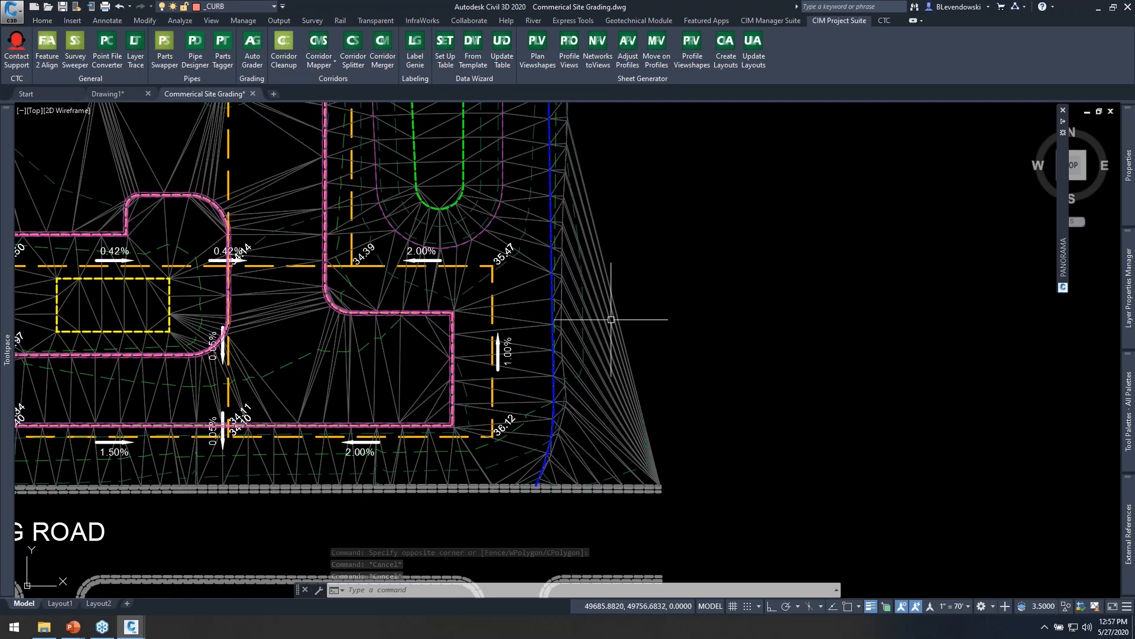
pyautogui.scroll(-2, 623, 436)
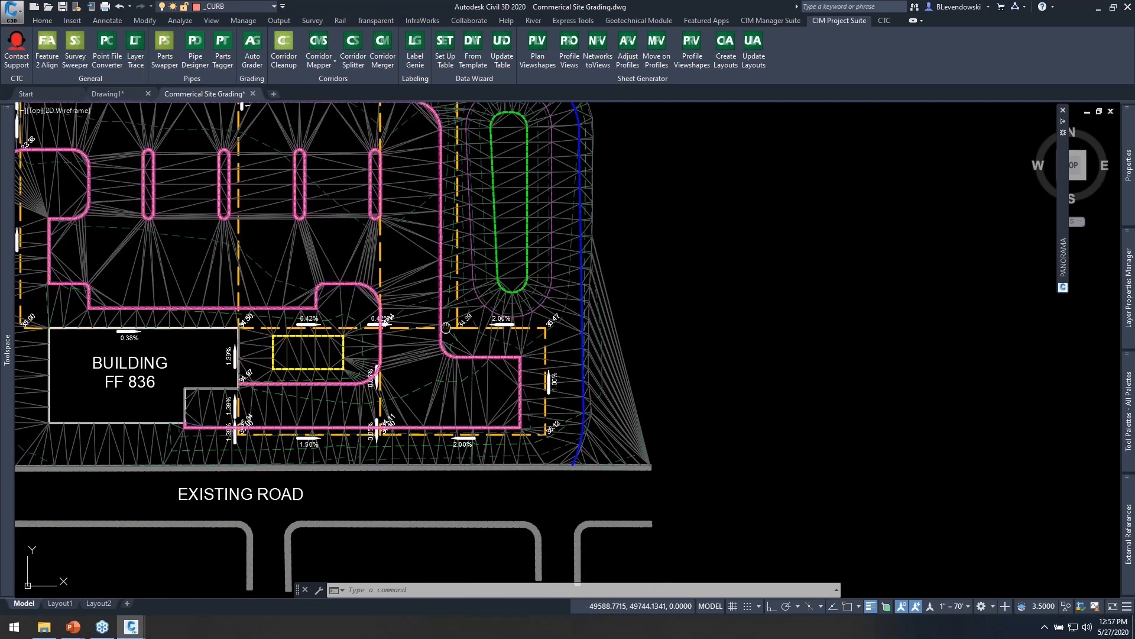
pyautogui.moveTo(446, 328); pyautogui.dragTo(670, 370, button='middle')
pyautogui.moveTo(672, 323)
pyautogui.mouseDown(button='middle')
pyautogui.moveTo(580, 453)
pyautogui.moveTo(587, 463)
pyautogui.mouseUp(button='middle')
pyautogui.moveTo(842, 398); pyautogui.dragTo(823, 320, button='middle')
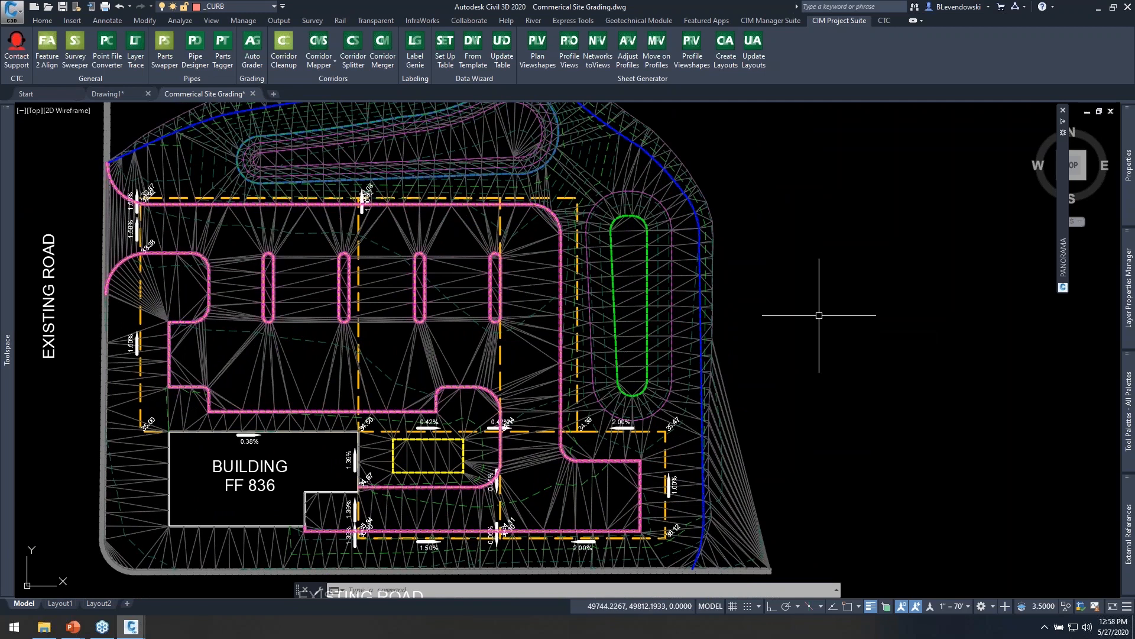
pyautogui.moveTo(451, 301); pyautogui.dragTo(586, 309, button='middle')
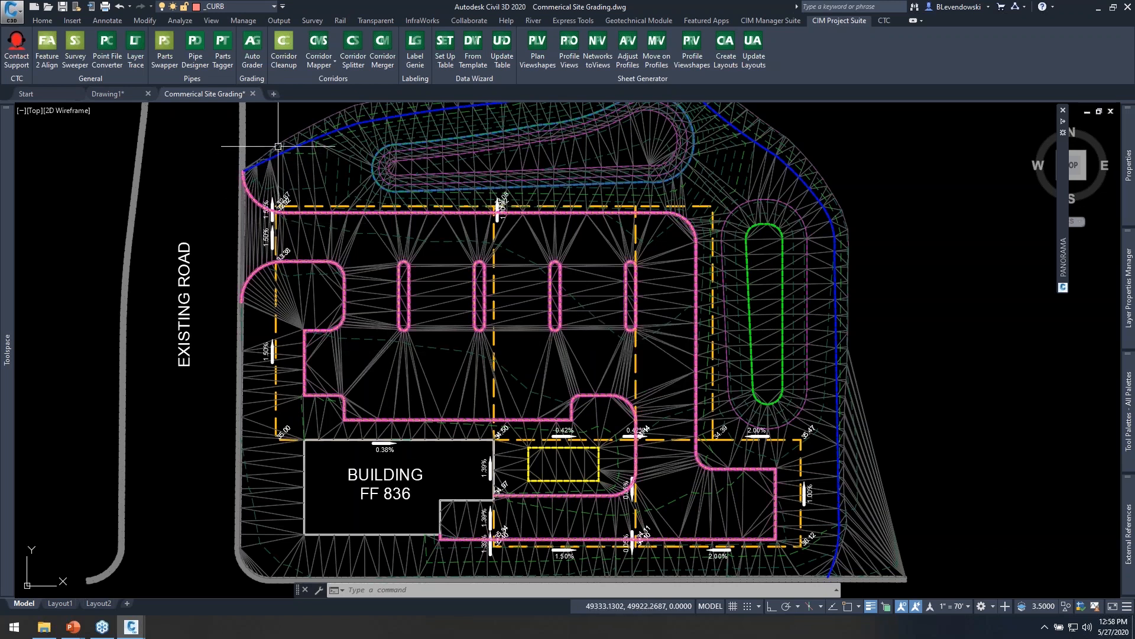
pyautogui.moveTo(273, 143); pyautogui.dragTo(252, 159, button='middle')
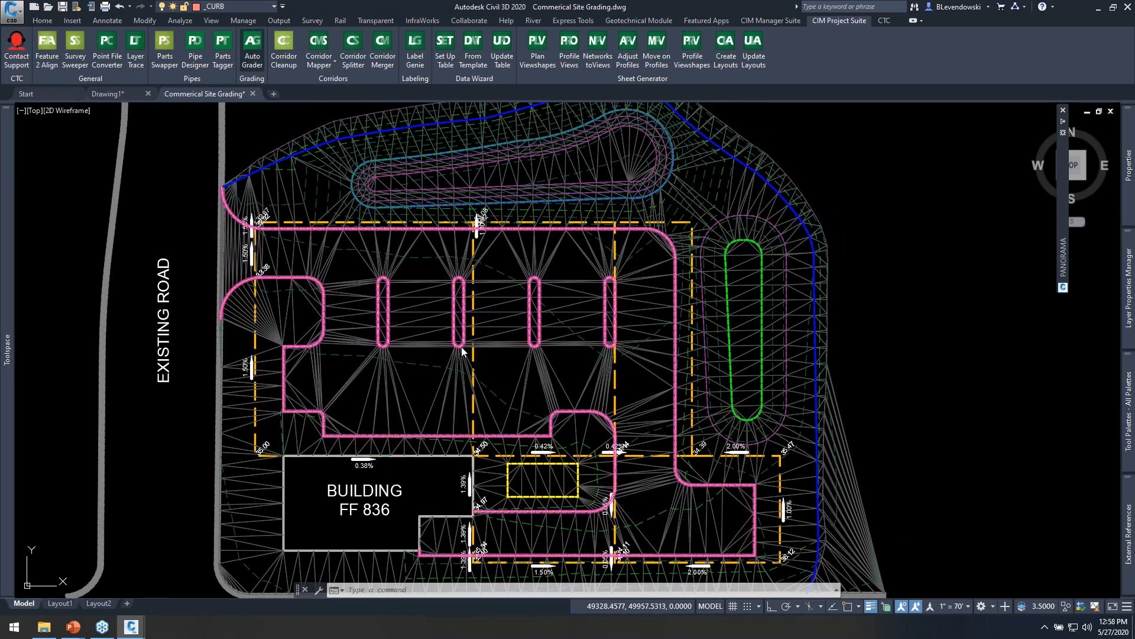
# - Review the berm family's breakline settings and available breakline types in Auto Grader without changing them
pyautogui.moveTo(279, 64); pyautogui.dragTo(641, 94)
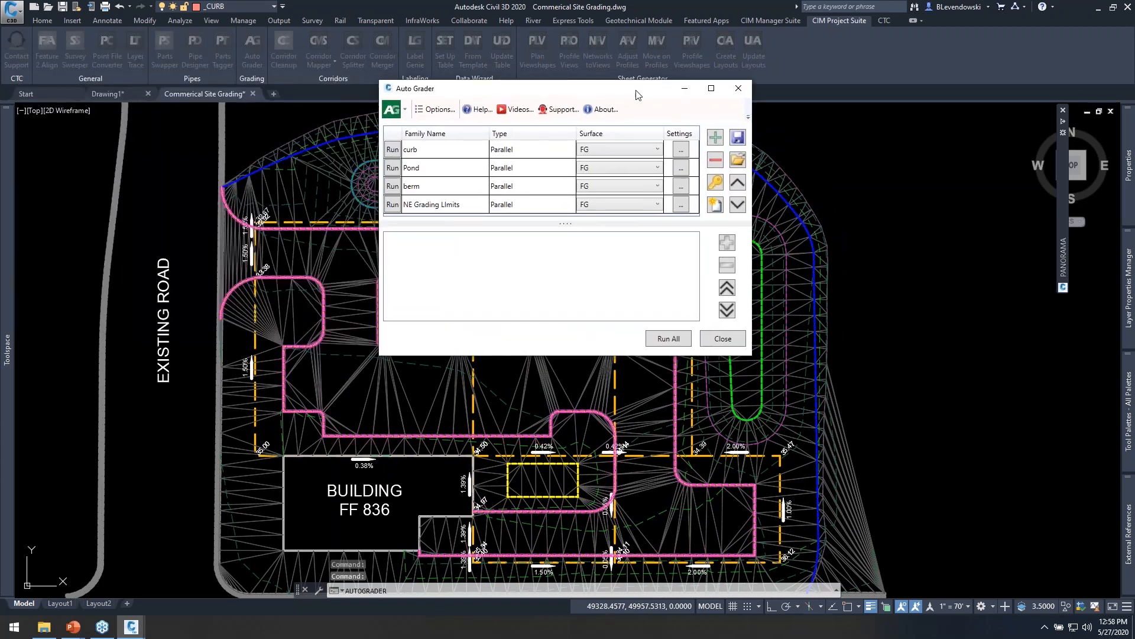
pyautogui.click(683, 190)
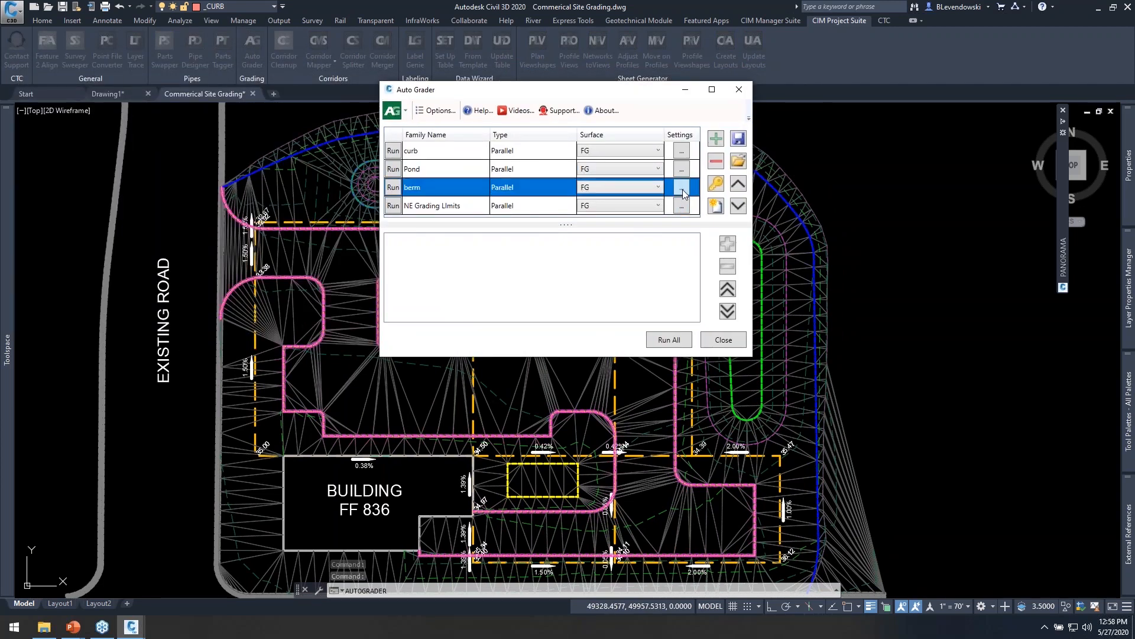
pyautogui.click(565, 224)
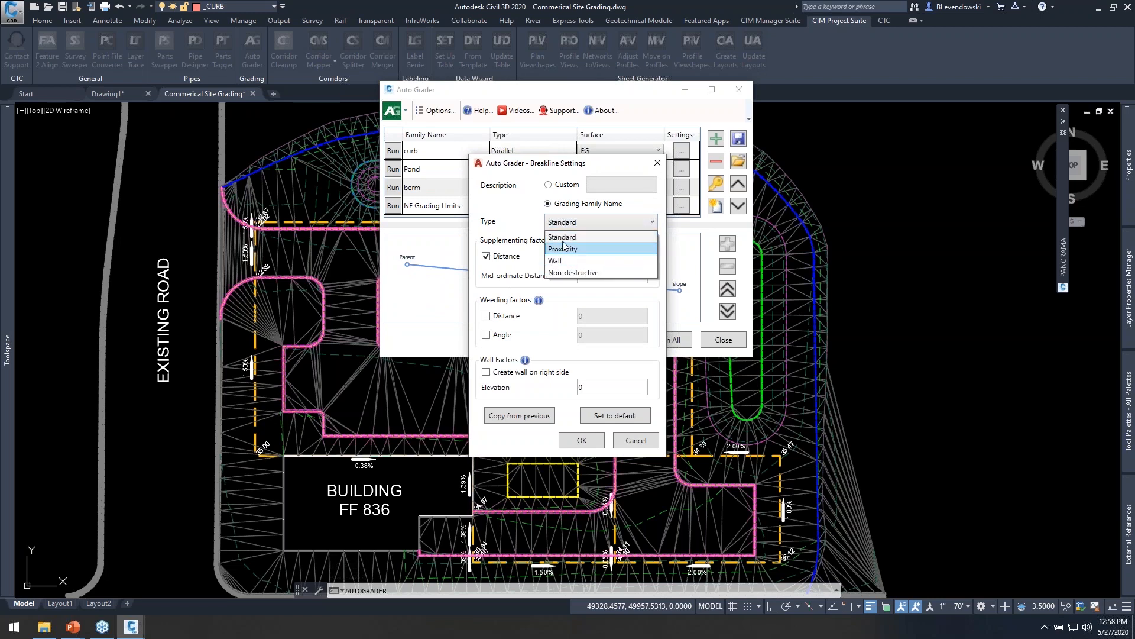
pyautogui.click(506, 229)
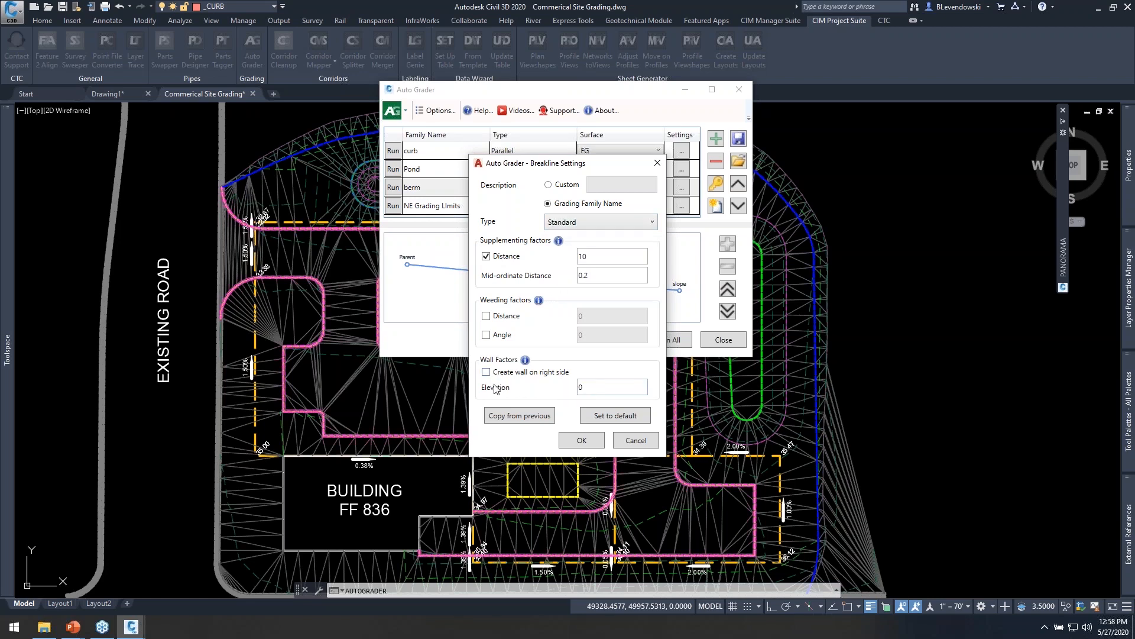
pyautogui.click(638, 441)
# - Start a new Parallel grading family in Auto Grader and add one child feature line to it
pyautogui.moveTo(615, 97); pyautogui.dragTo(804, 106)
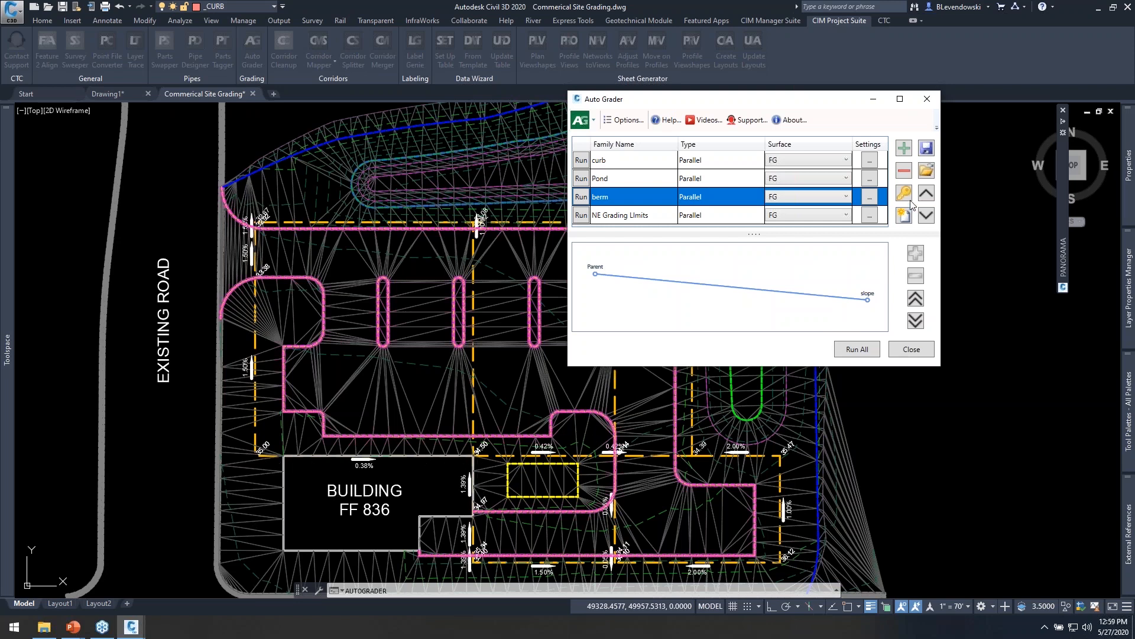
pyautogui.click(904, 149)
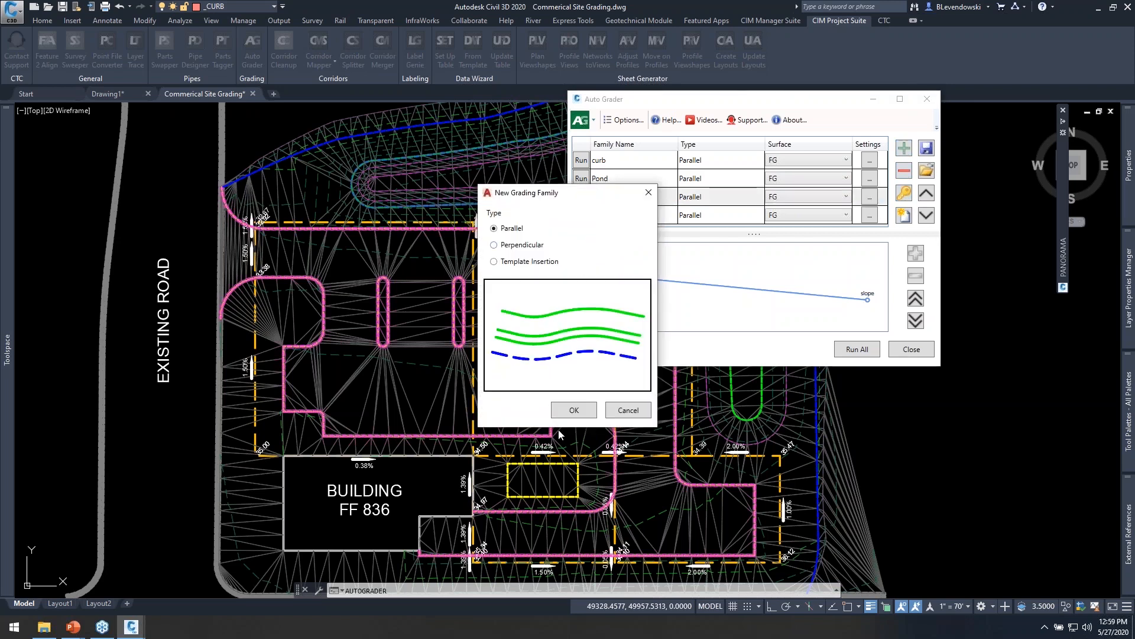
pyautogui.click(573, 411)
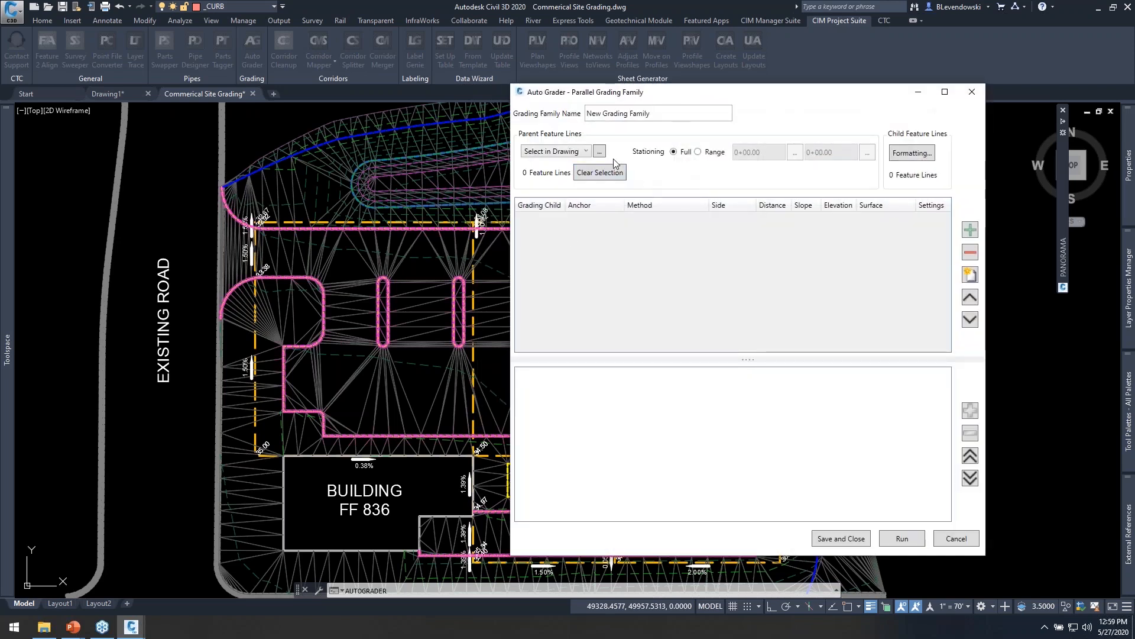
pyautogui.click(969, 230)
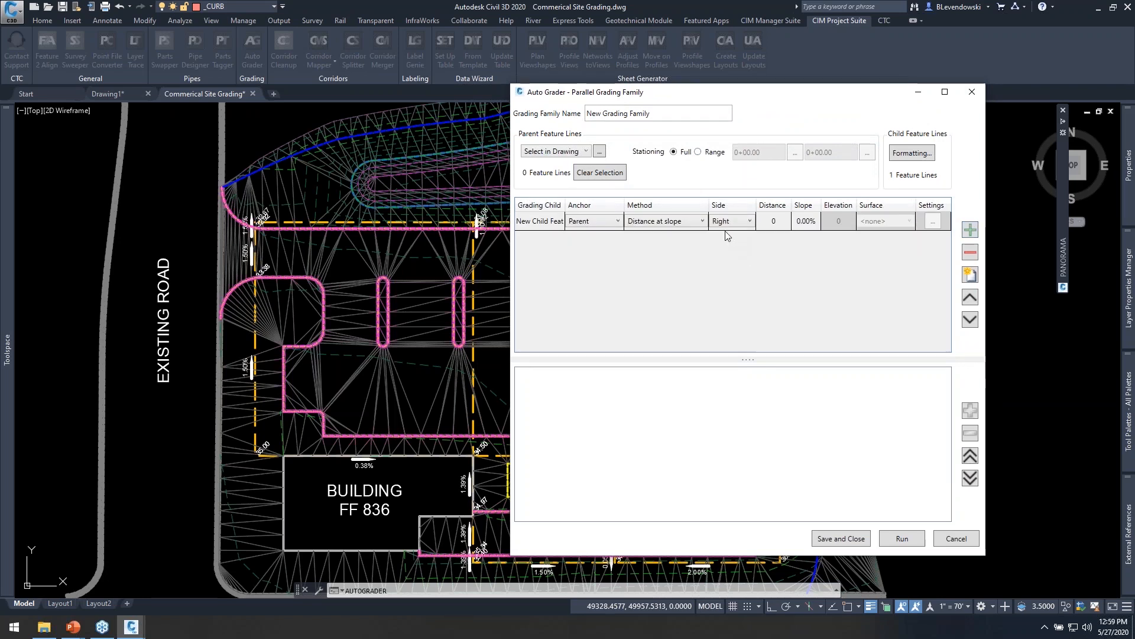
# - Try the Distance to elevation and Slope to elevation methods on the new child feature line, and discard the family
pyautogui.click(683, 221)
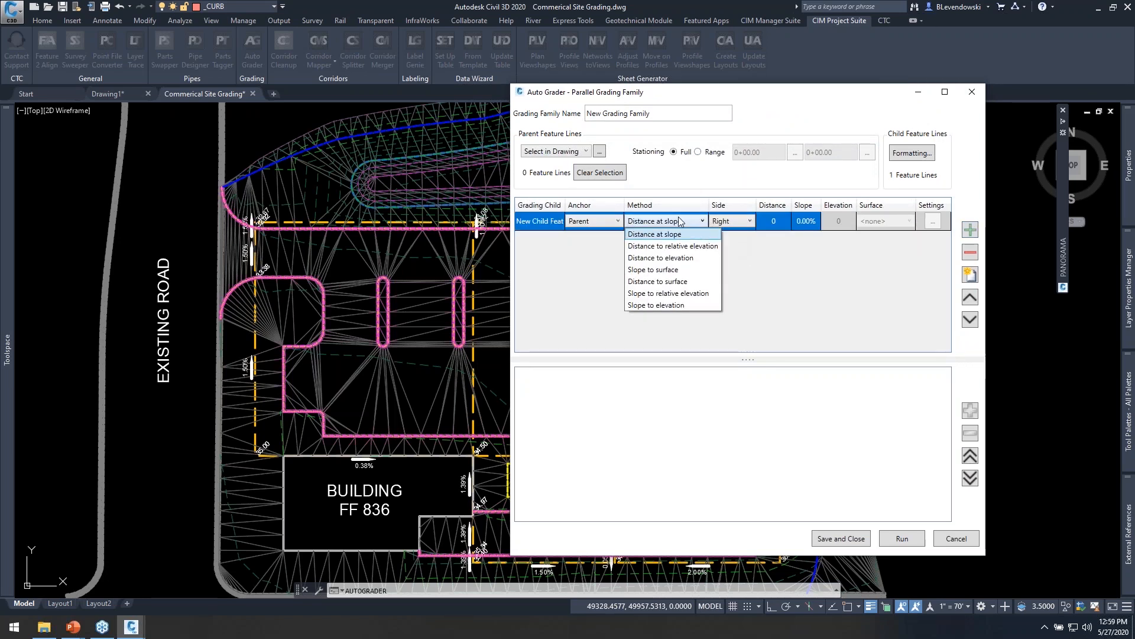
pyautogui.click(670, 258)
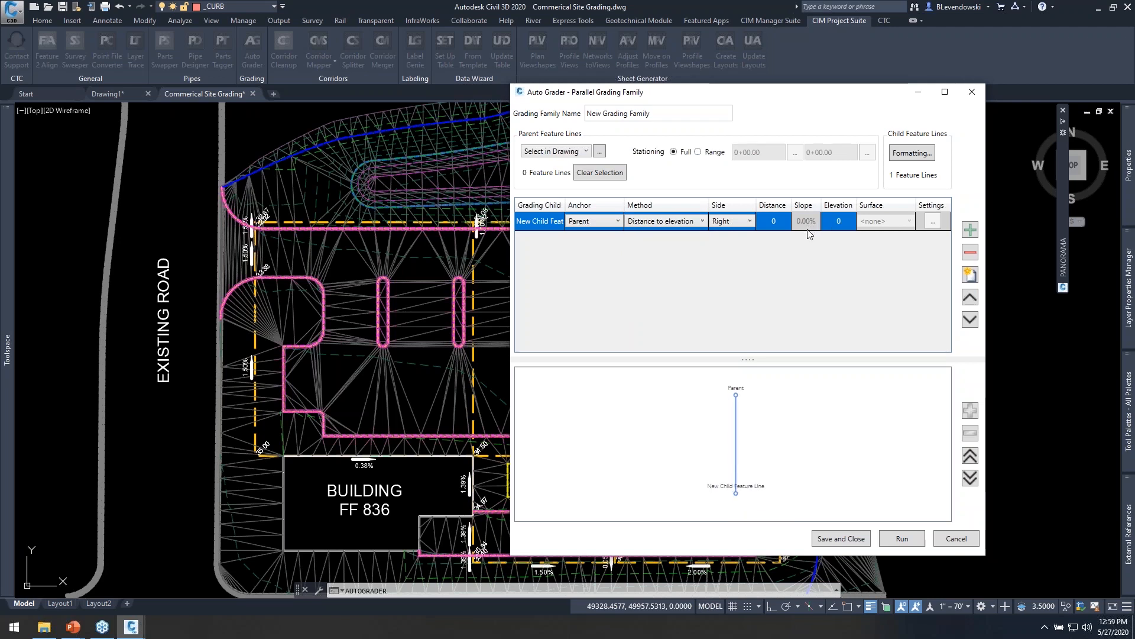
pyautogui.click(679, 223)
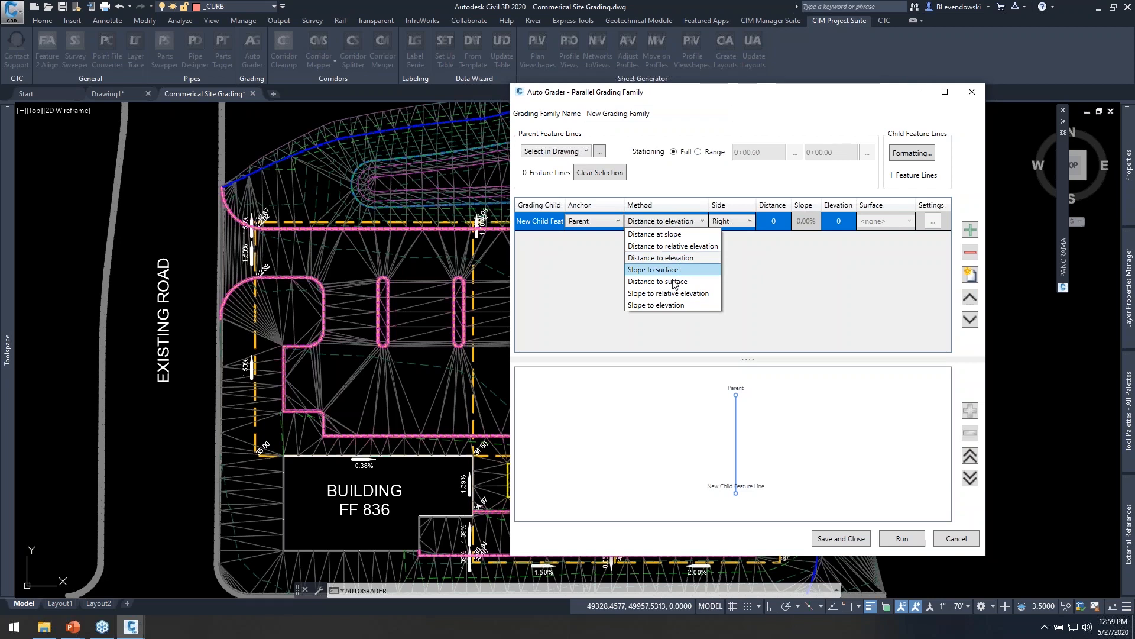
pyautogui.click(664, 305)
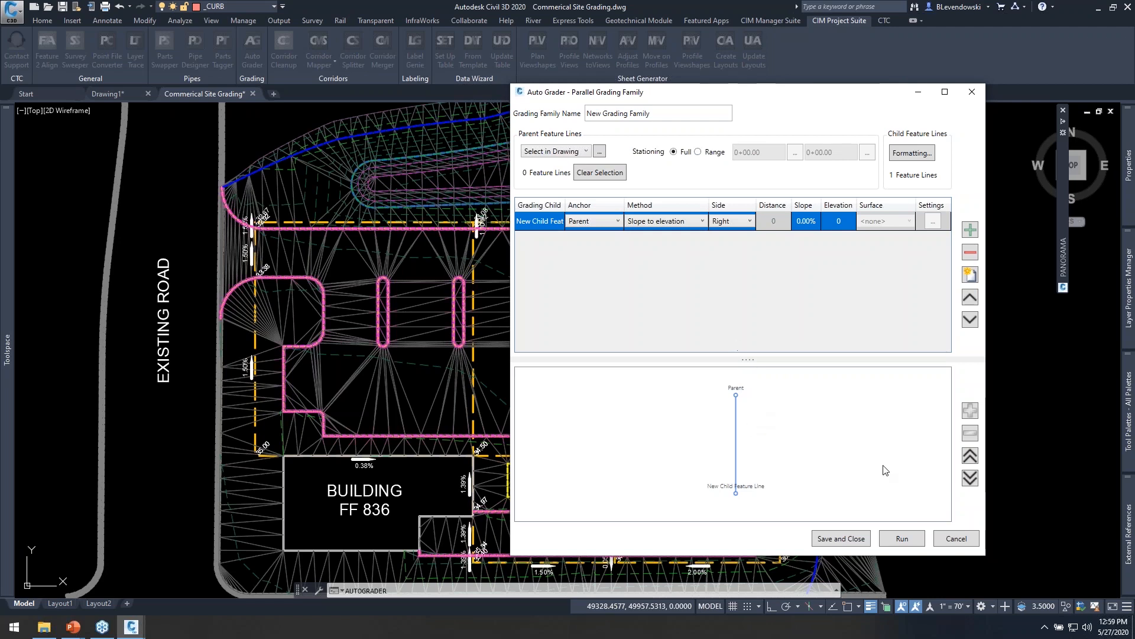
pyautogui.click(956, 538)
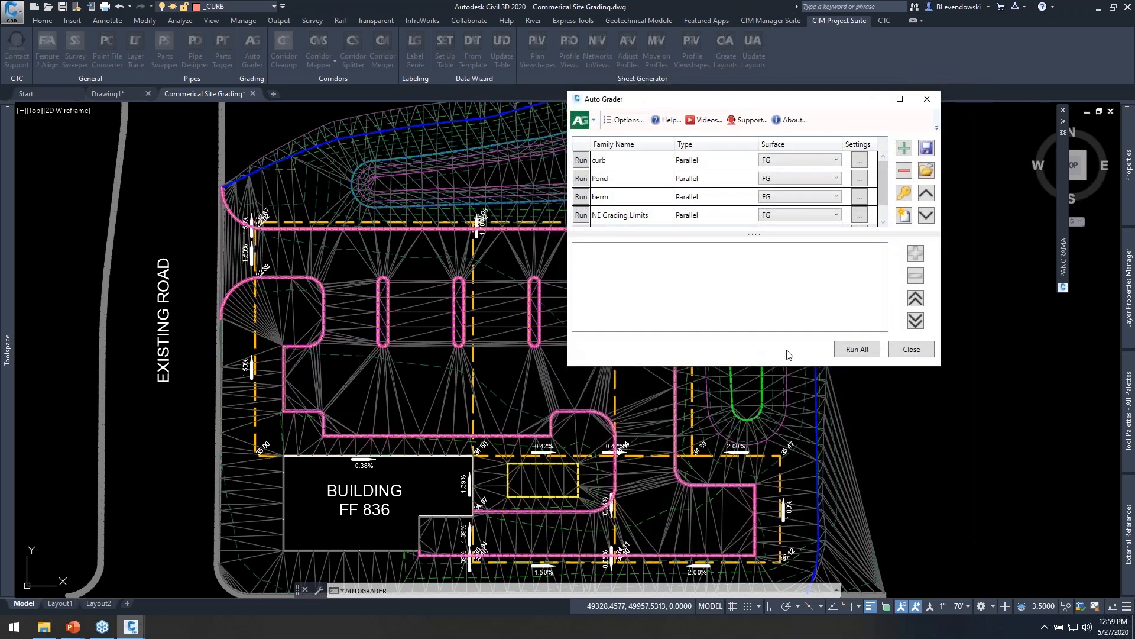
pyautogui.click(912, 349)
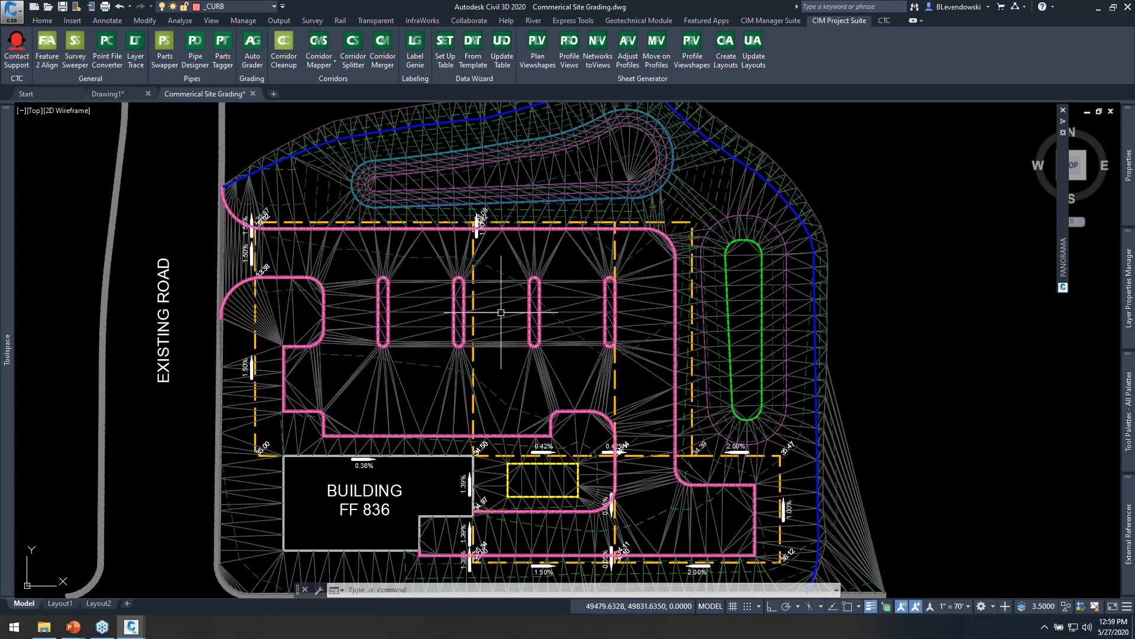
# - Inspect the FG surface and its elevations along the existing road curb south of the building and up the west side
pyautogui.moveTo(525, 383); pyautogui.dragTo(609, 232, button='middle')
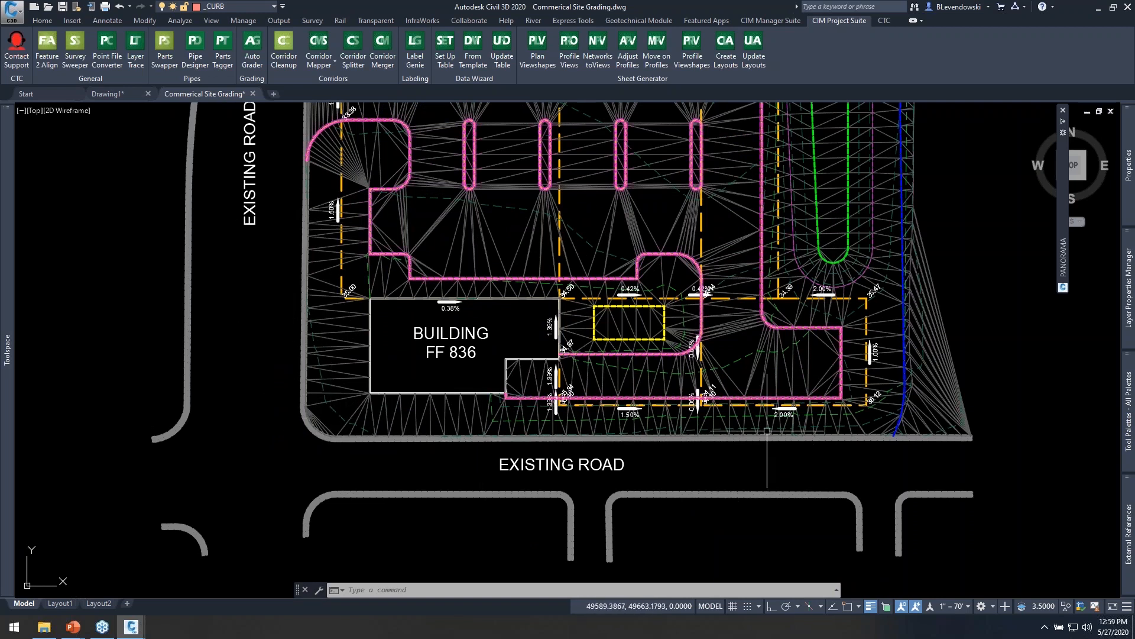
pyautogui.moveTo(762, 428)
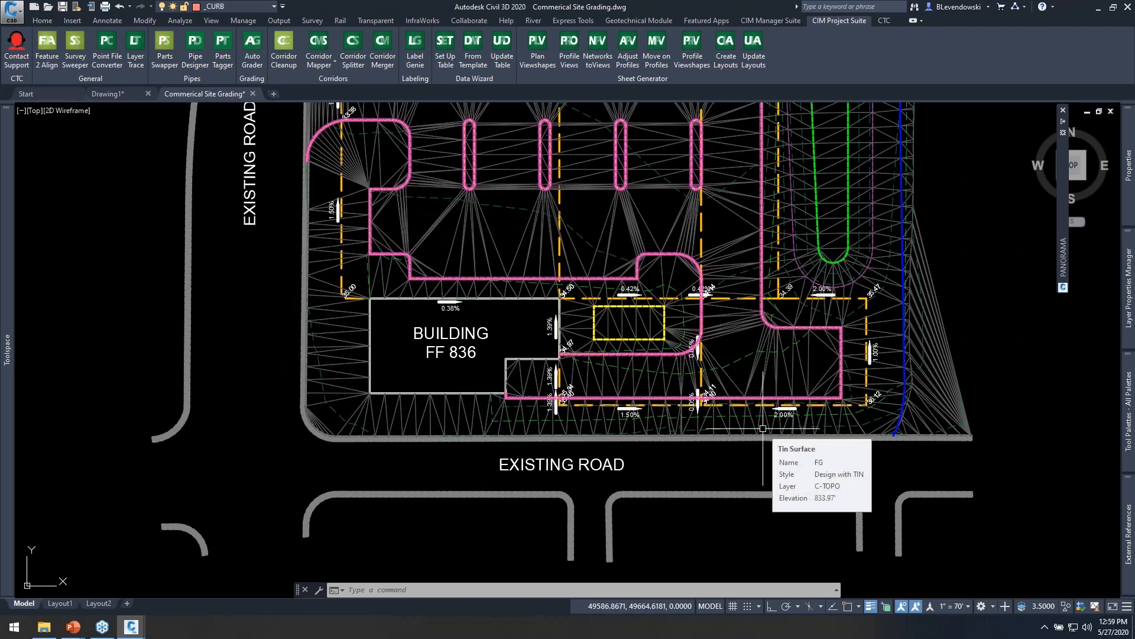
pyautogui.moveTo(756, 411); pyautogui.dragTo(645, 428, button='middle')
pyautogui.scroll(2, 645, 428)
pyautogui.moveTo(470, 467)
pyautogui.mouseDown(button='middle')
pyautogui.moveTo(625, 457)
pyautogui.moveTo(653, 440)
pyautogui.mouseUp(button='middle')
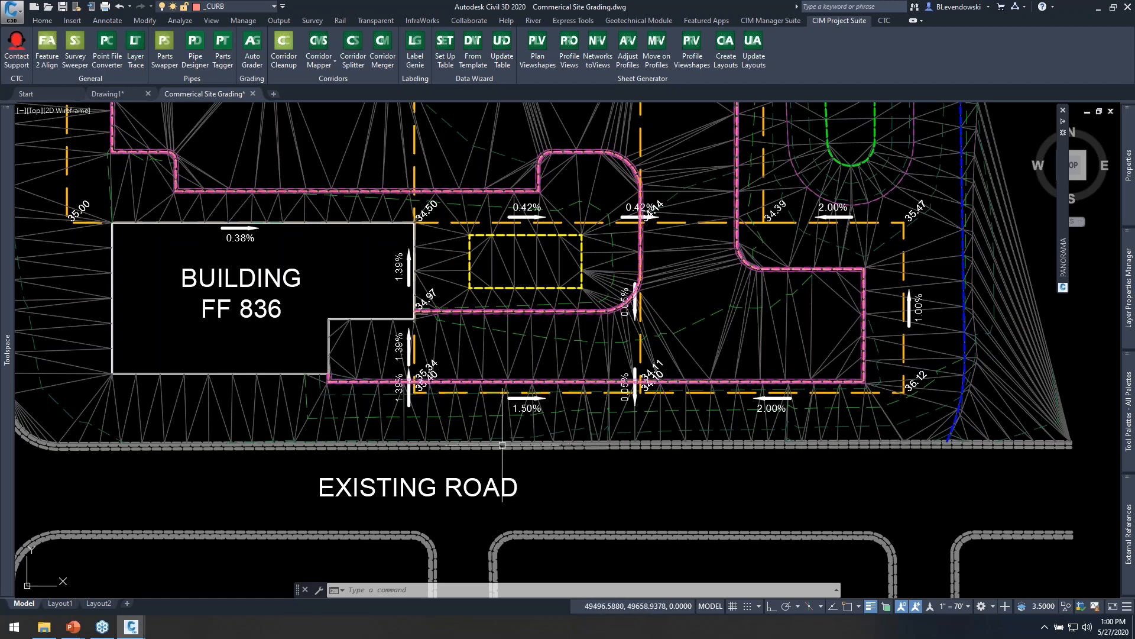
pyautogui.moveTo(521, 394); pyautogui.dragTo(683, 410, button='middle')
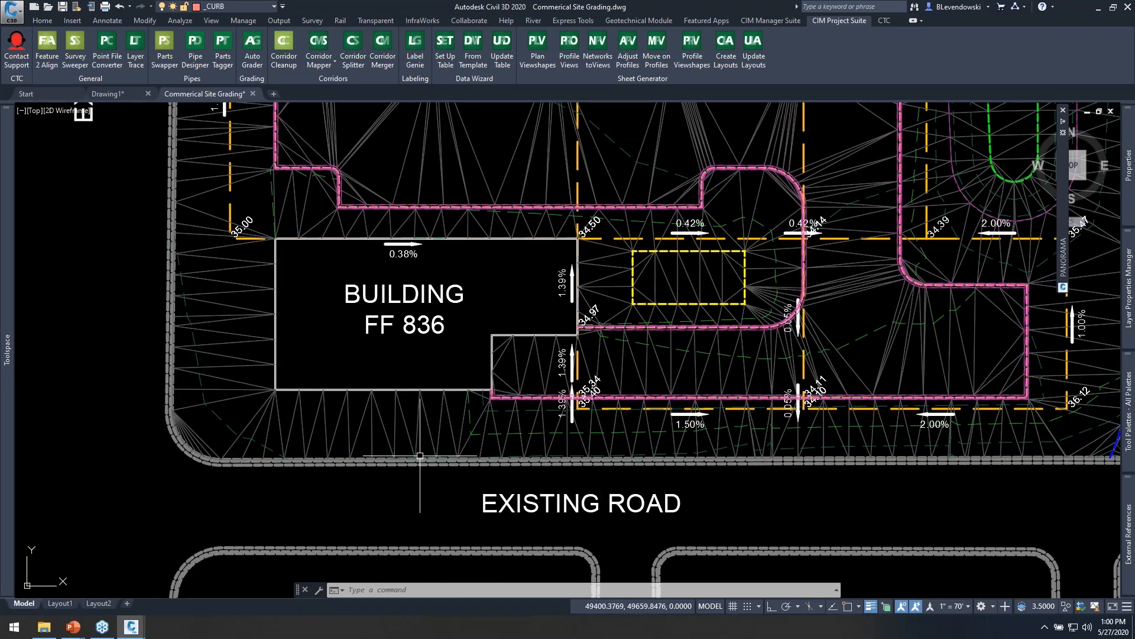
pyautogui.moveTo(695, 464); pyautogui.dragTo(459, 463, button='middle')
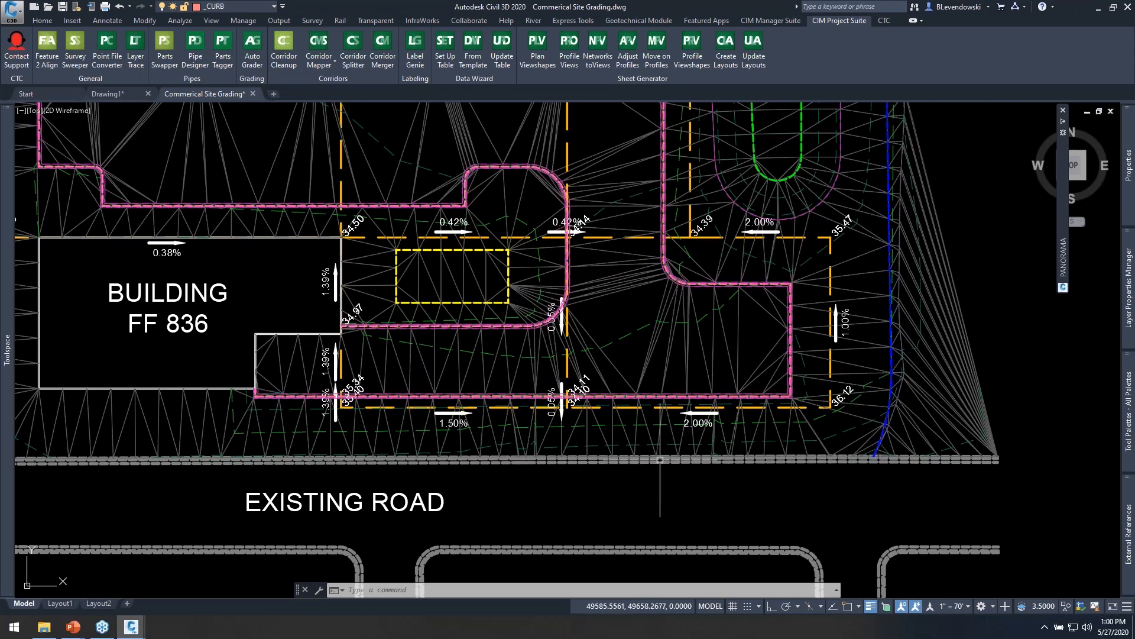
pyautogui.moveTo(656, 455)
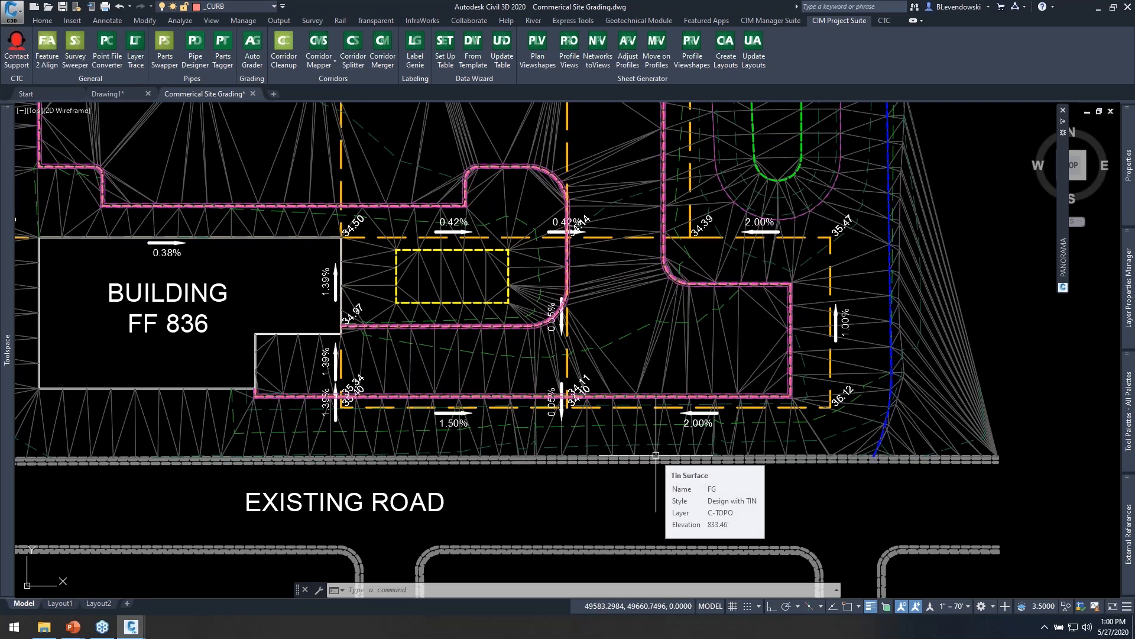
pyautogui.moveTo(446, 443)
pyautogui.mouseDown(button='middle')
pyautogui.moveTo(827, 448)
pyautogui.moveTo(818, 473)
pyautogui.mouseUp(button='middle')
pyautogui.moveTo(529, 311); pyautogui.dragTo(535, 460, button='middle')
pyautogui.moveTo(428, 224); pyautogui.dragTo(363, 191, button='middle')
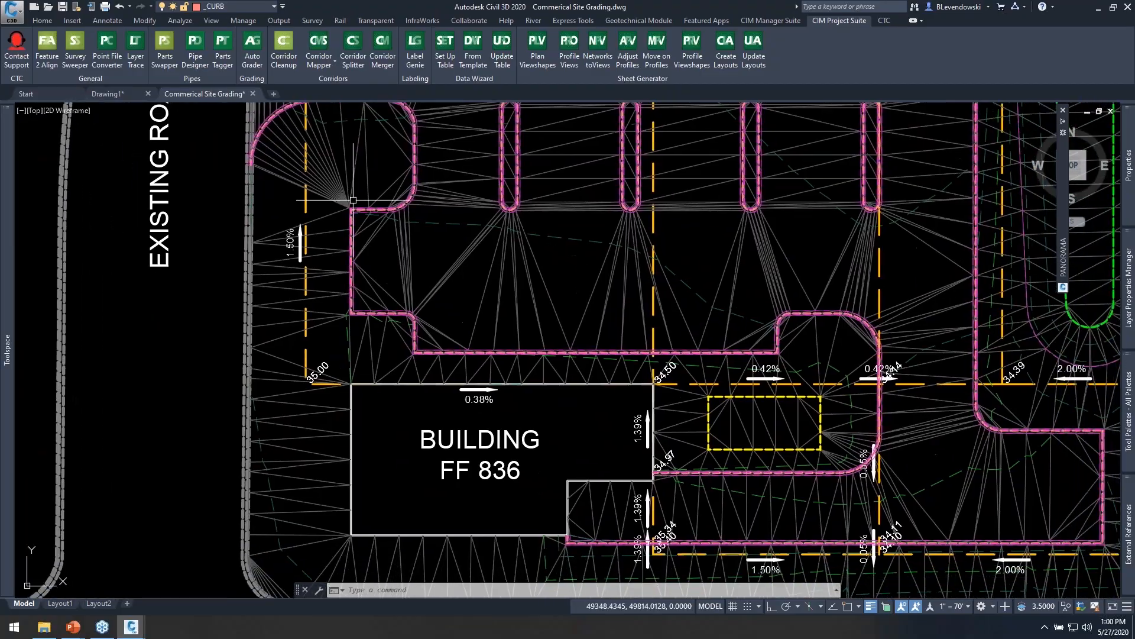